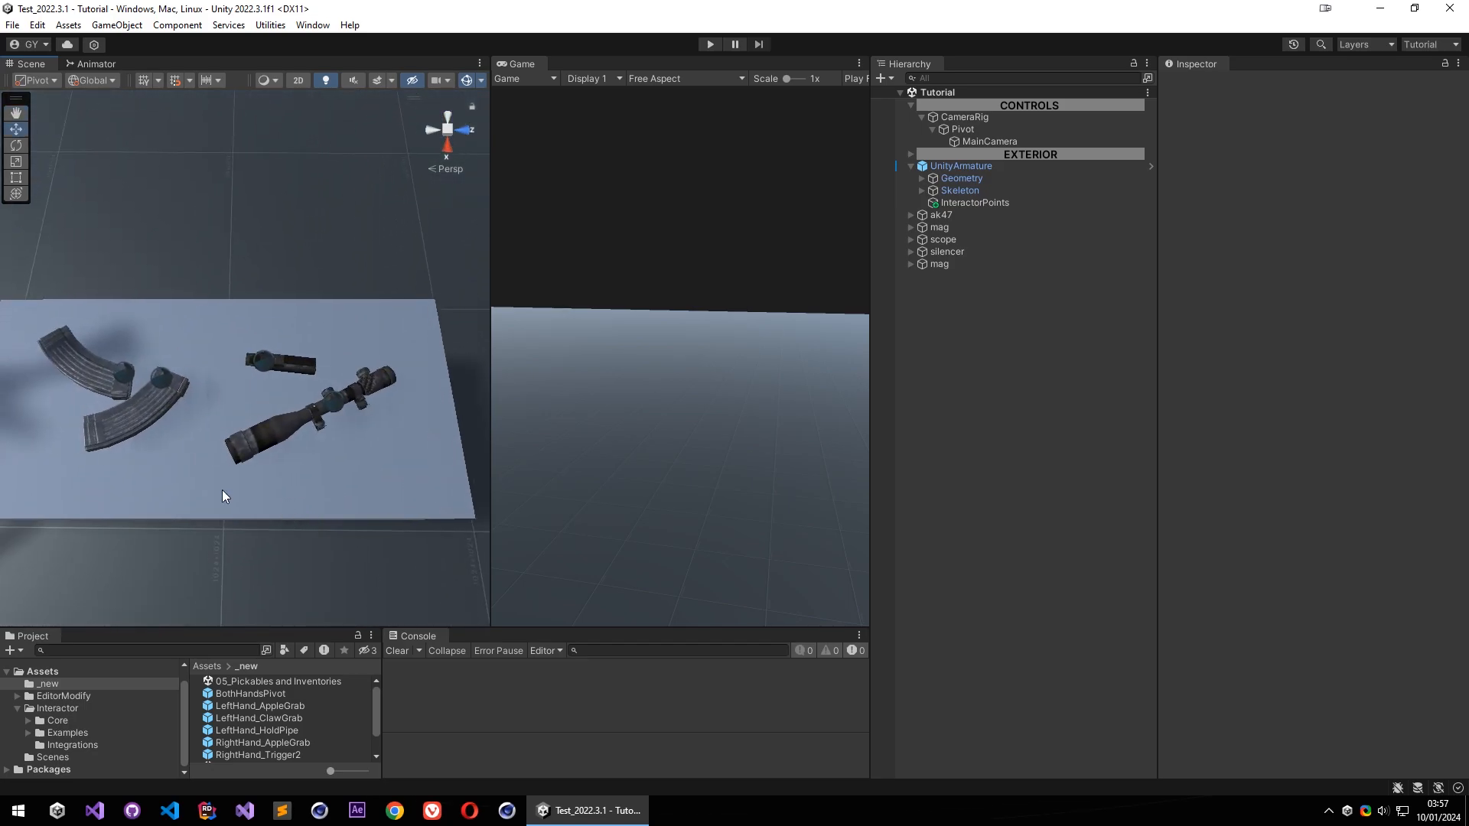
Inspect the Interactor Object and one-hand pickable settings of the mag lying farther back on the table
key("a")
right_click_drag(361, 430, 353, 437)
left_click(184, 367)
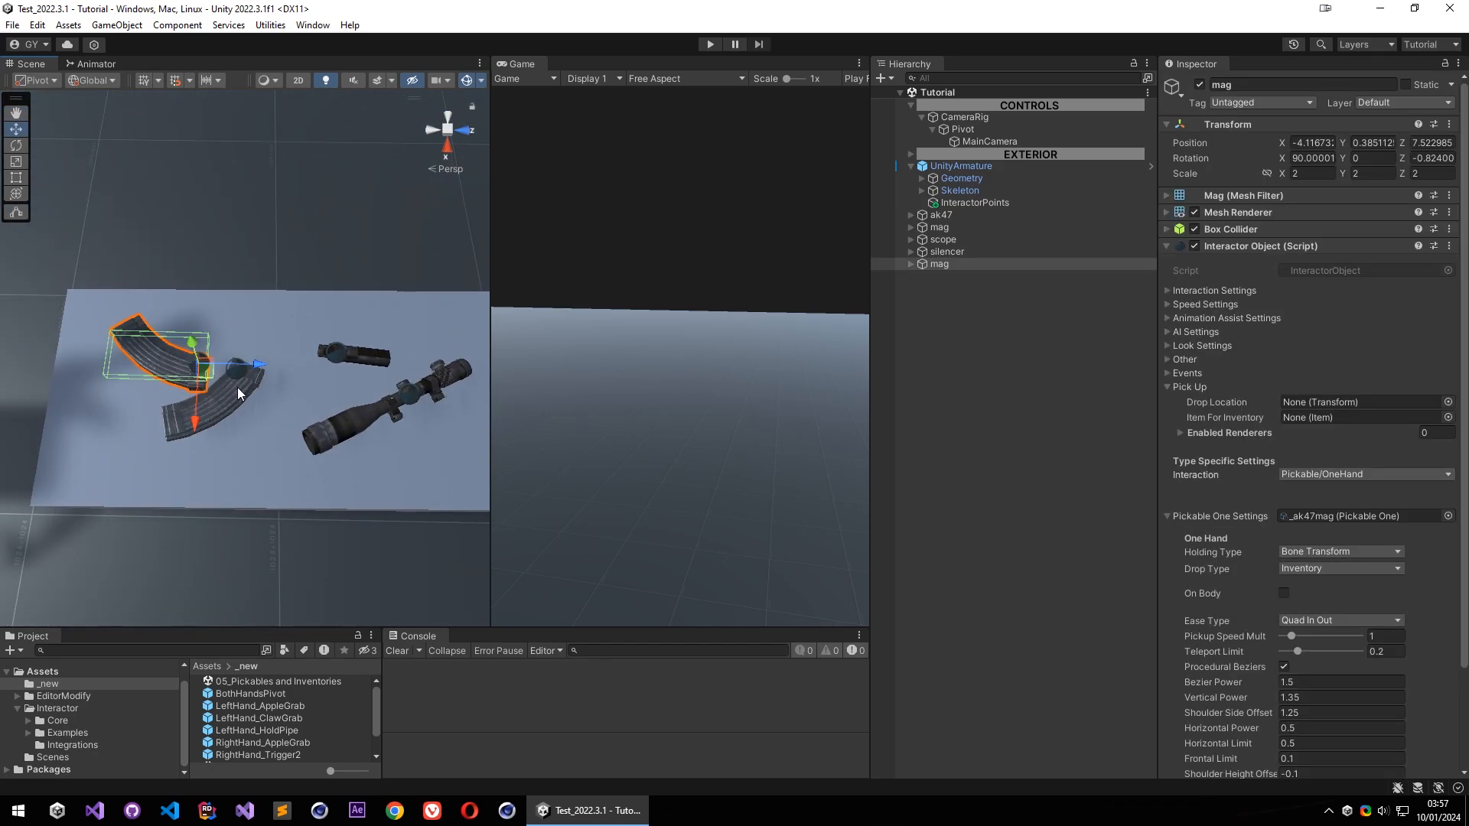
scroll(1164, 456, "down", 3)
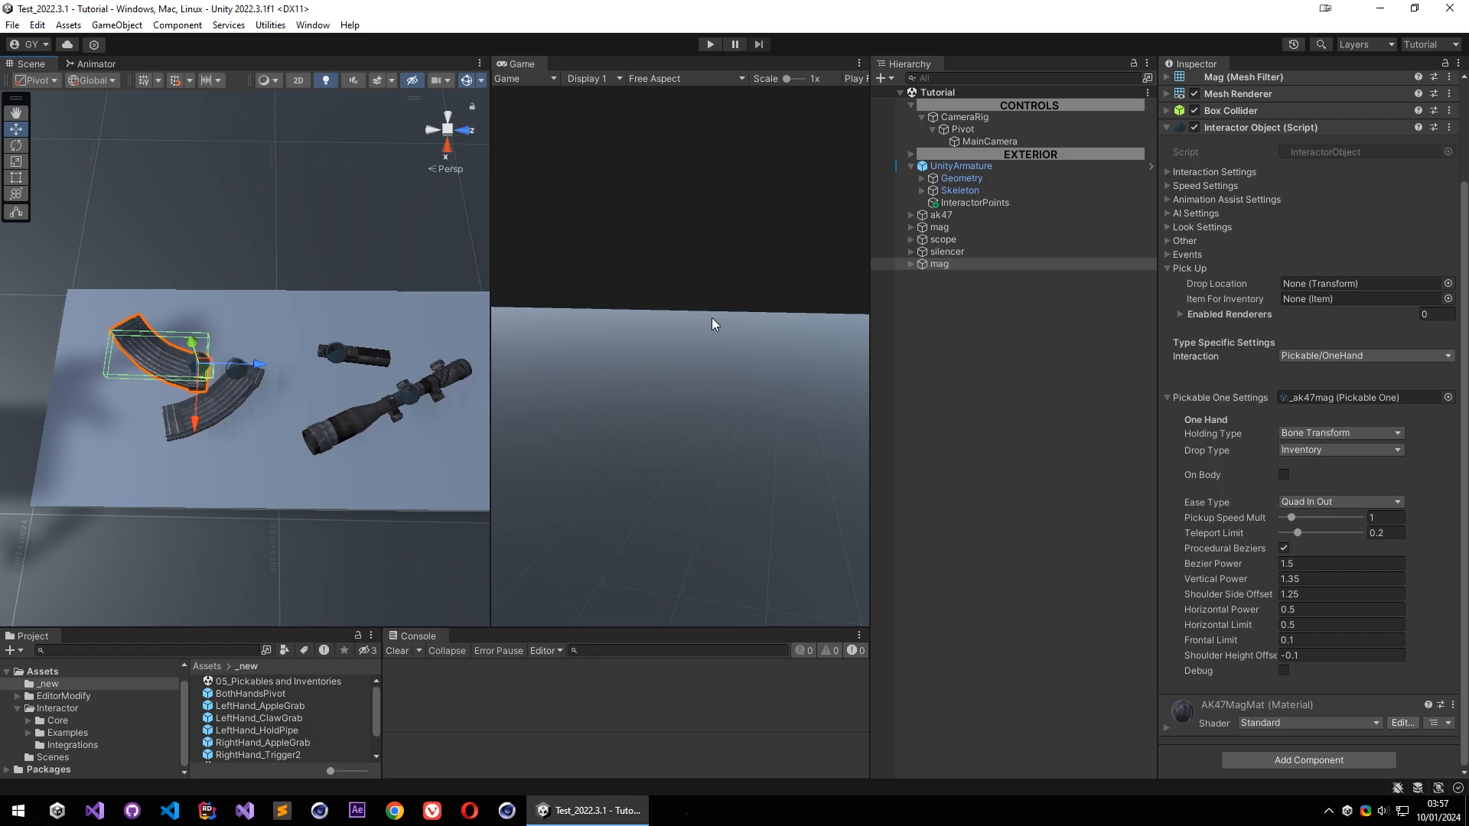
Select the ak47 on the pedestal and examine its On Body and Body Point pickup settings
right_click_drag(293, 234, 275, 125)
key("s")
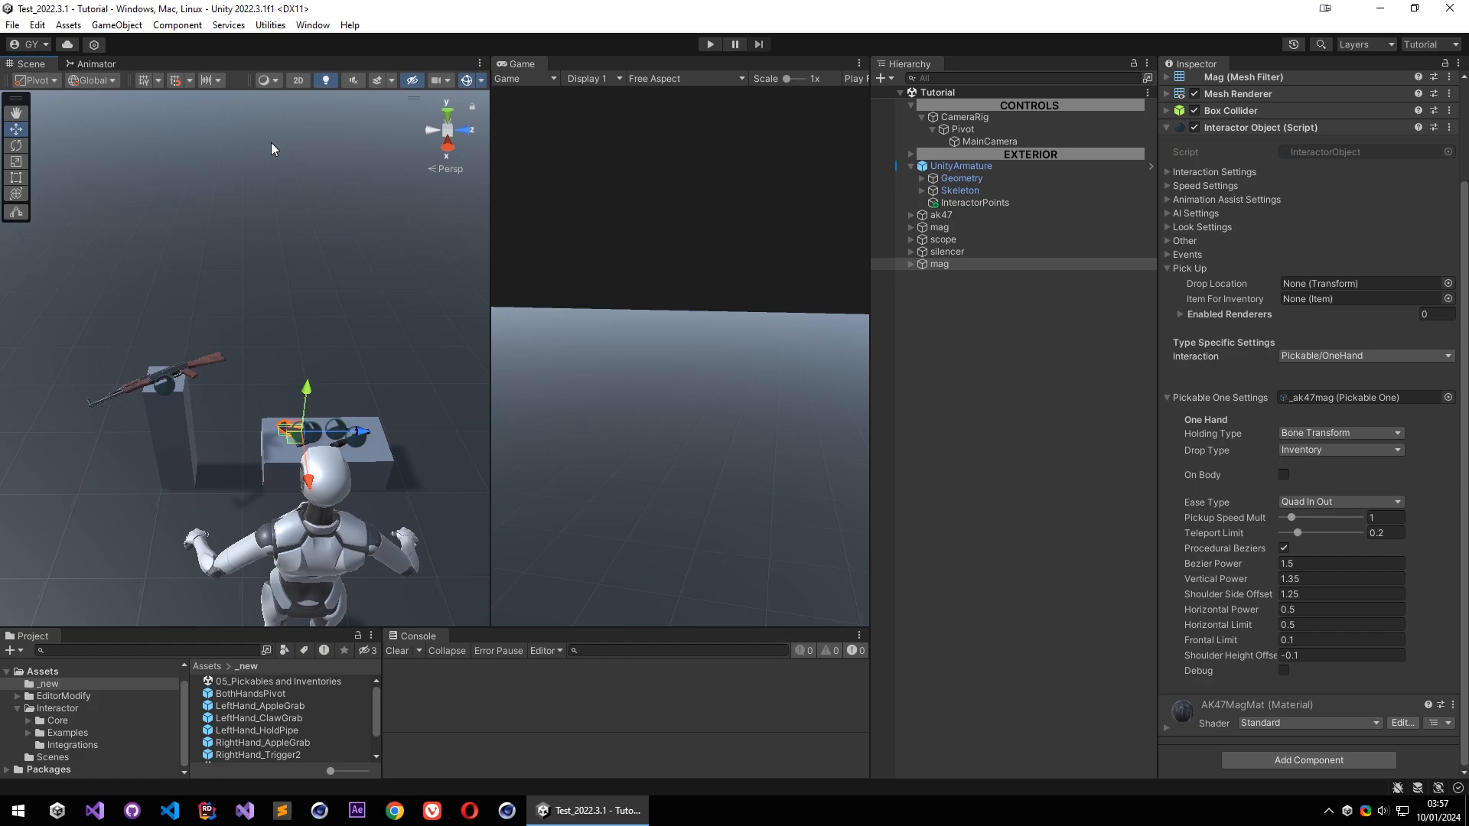
key("w")
right_click_drag(270, 324, 230, 359)
left_click(390, 395)
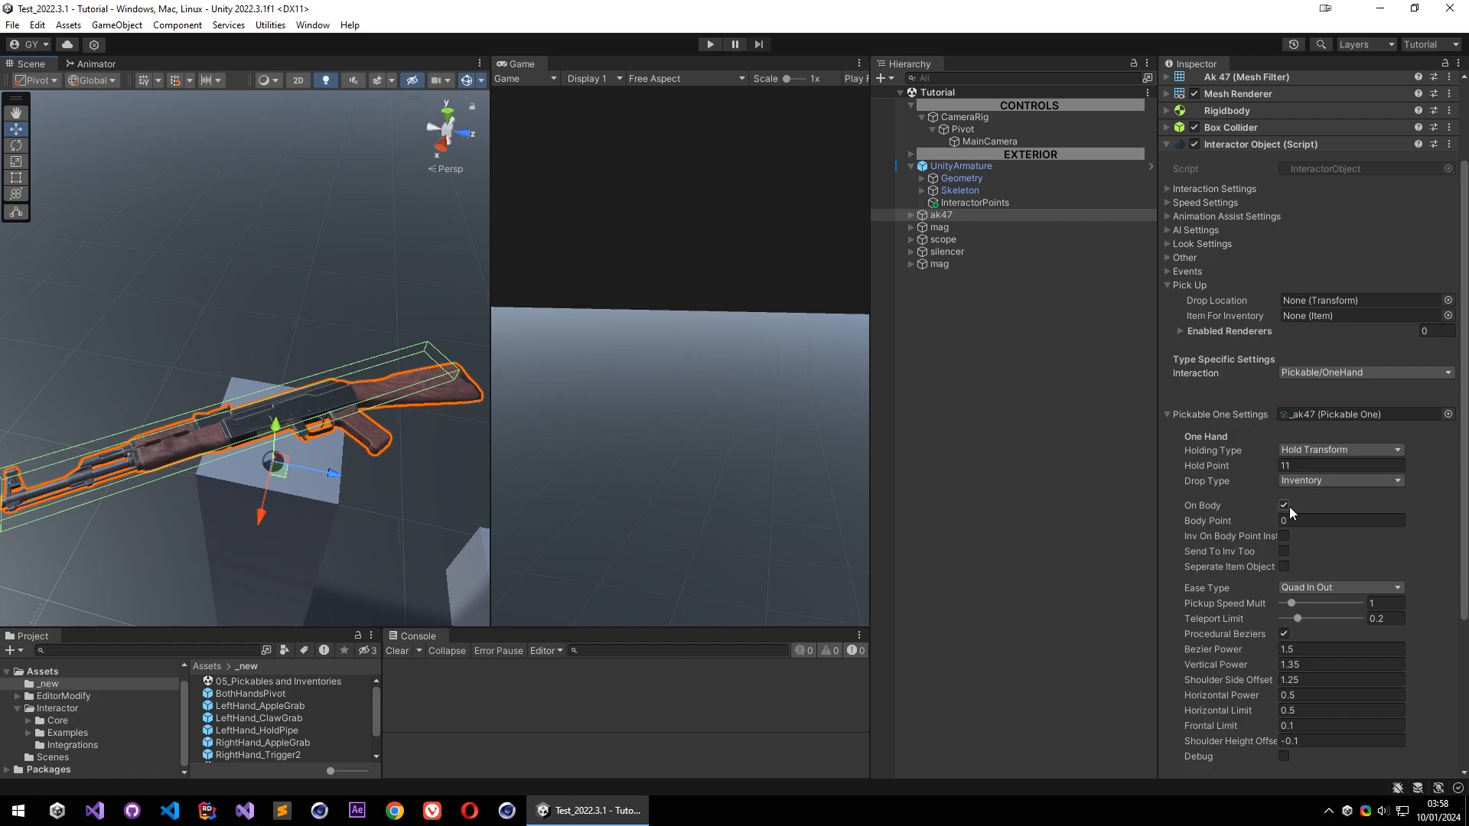
key("s")
right_click_drag(432, 456, 401, 486)
key("w")
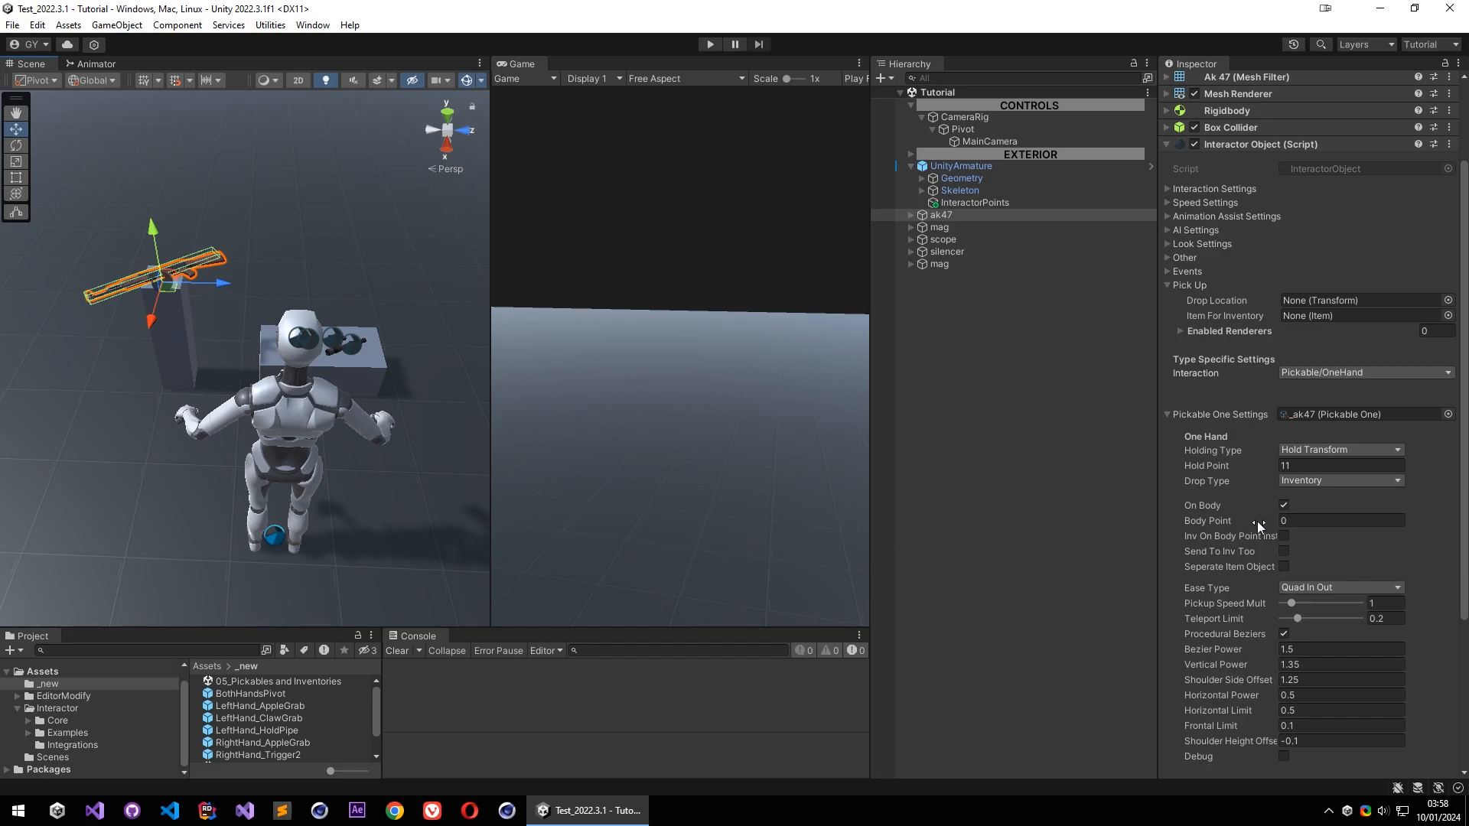
mouse_move(1256, 521)
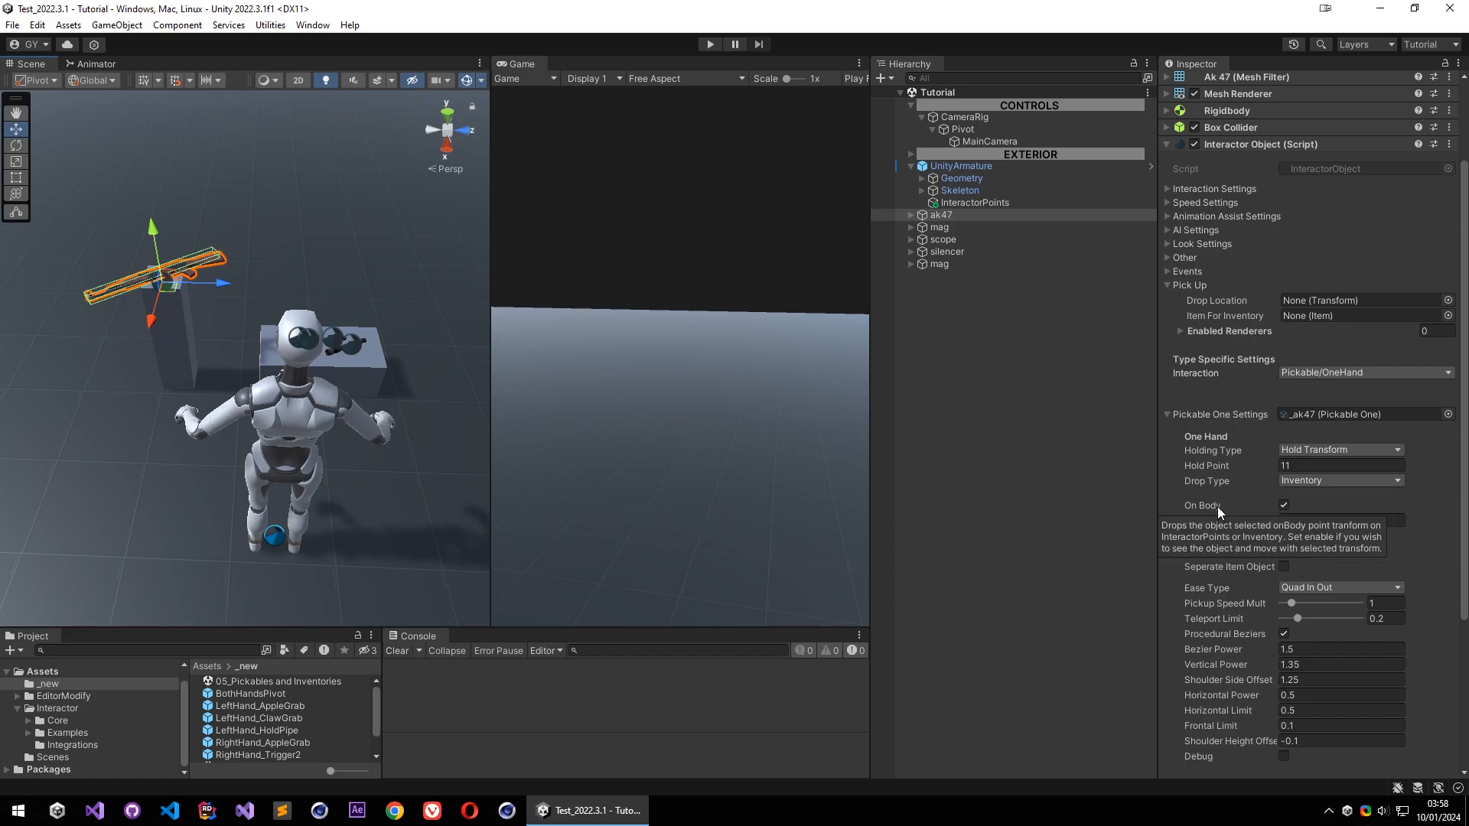
Run the scene, walk the character to the pedestal, pick up the ak47 and stow it on the body
left_click(711, 45)
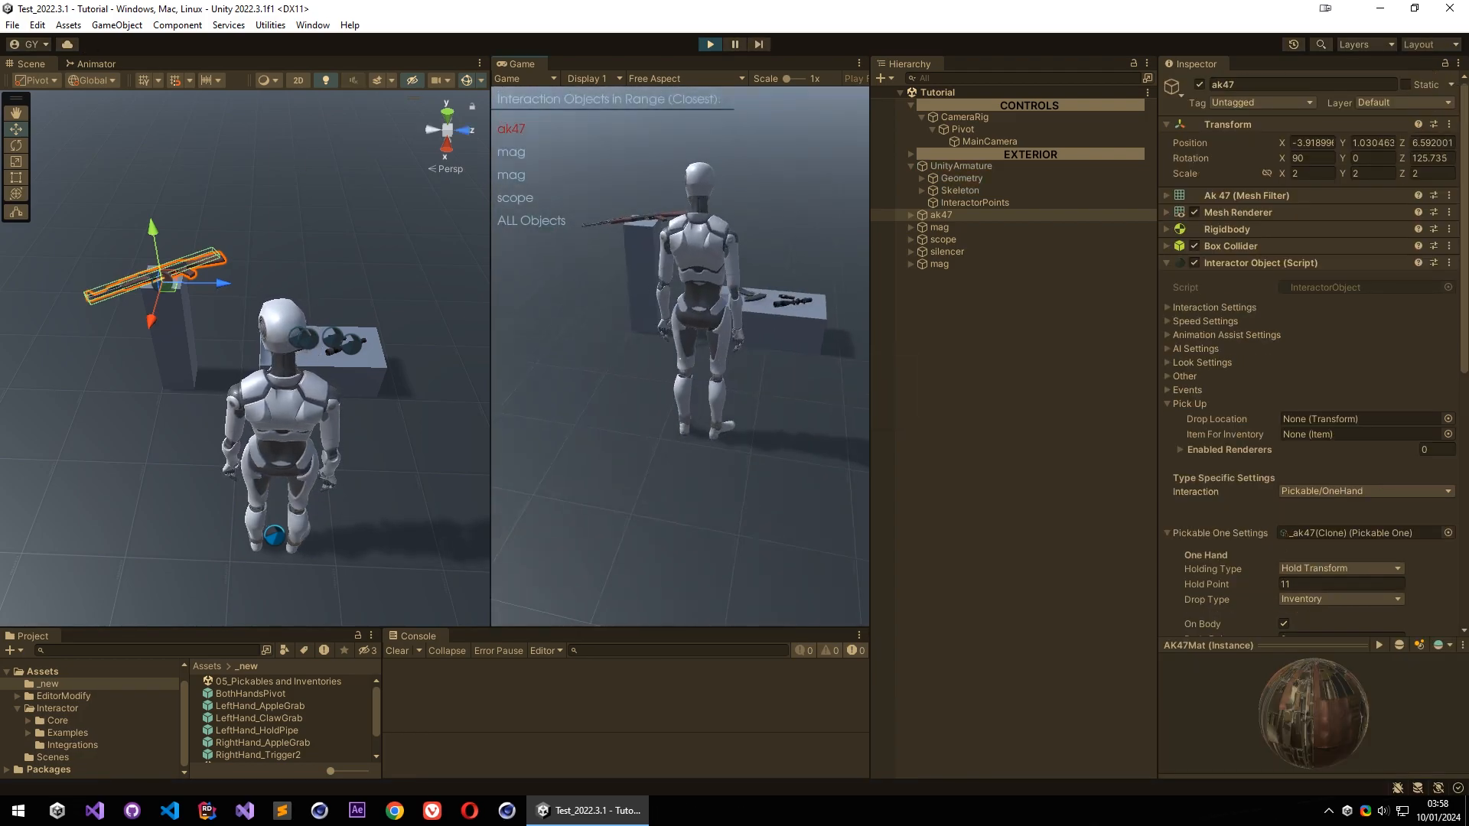
key("w")
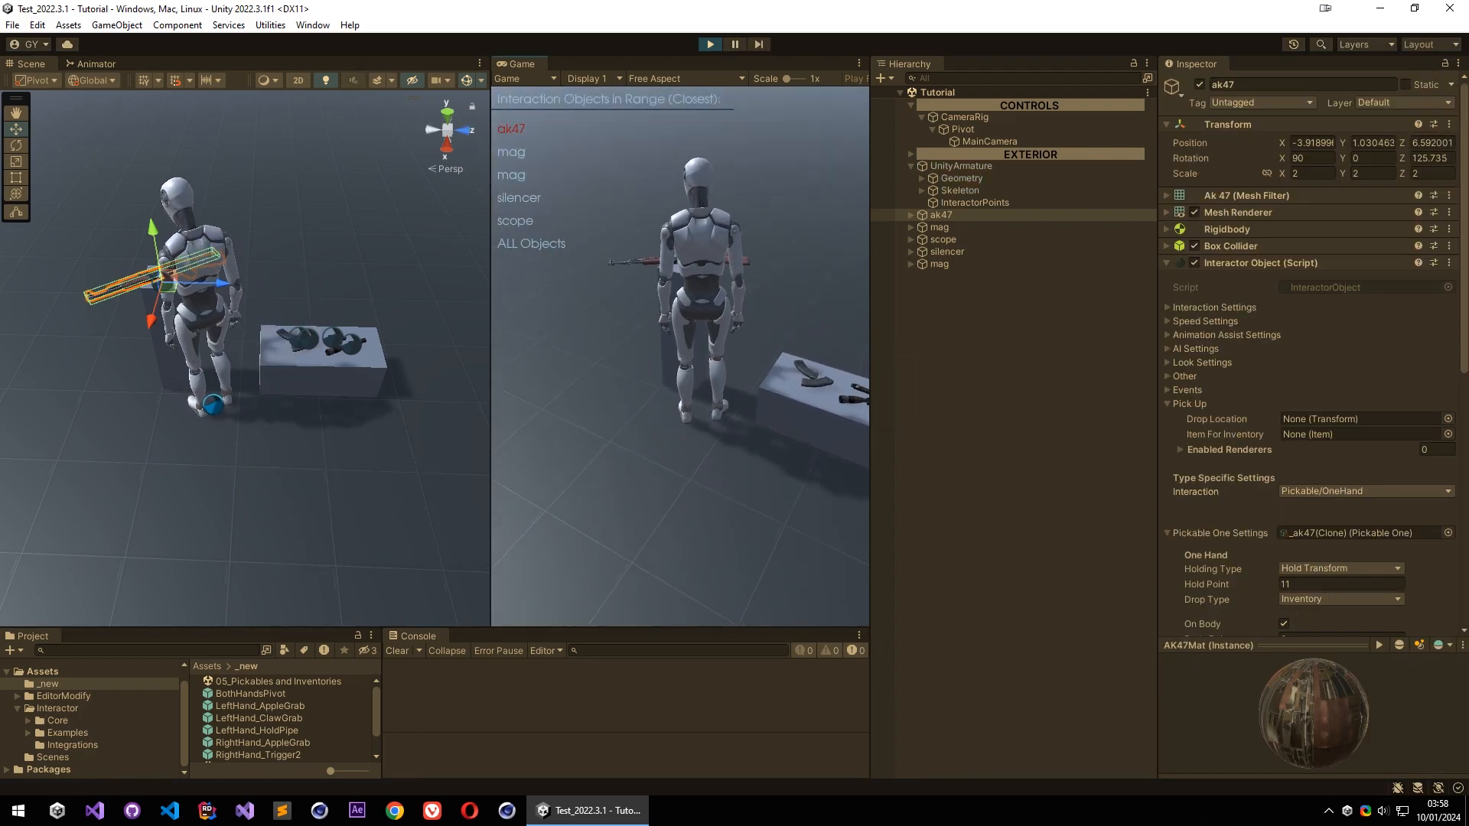
key("e")
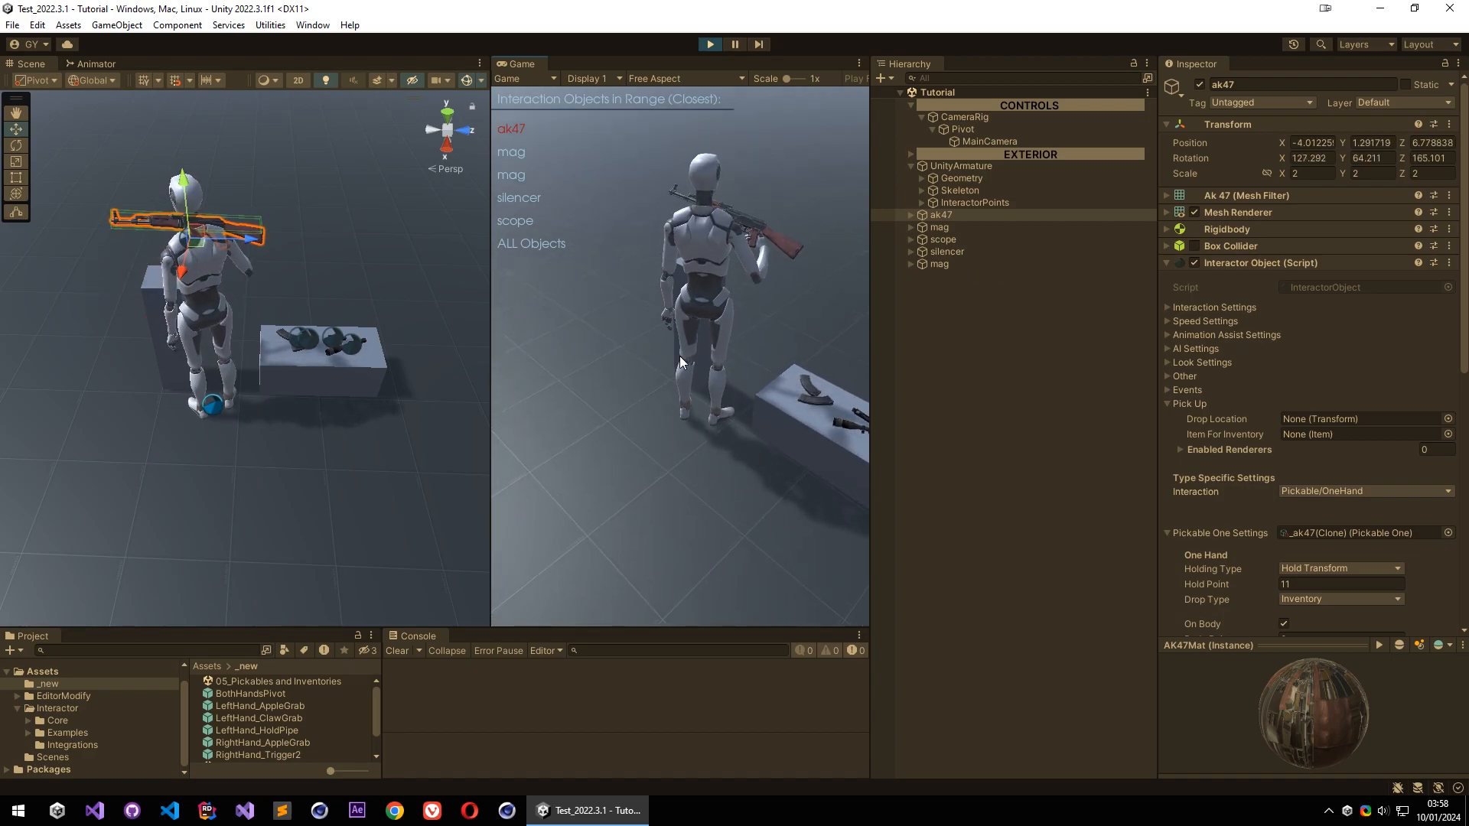
key("e")
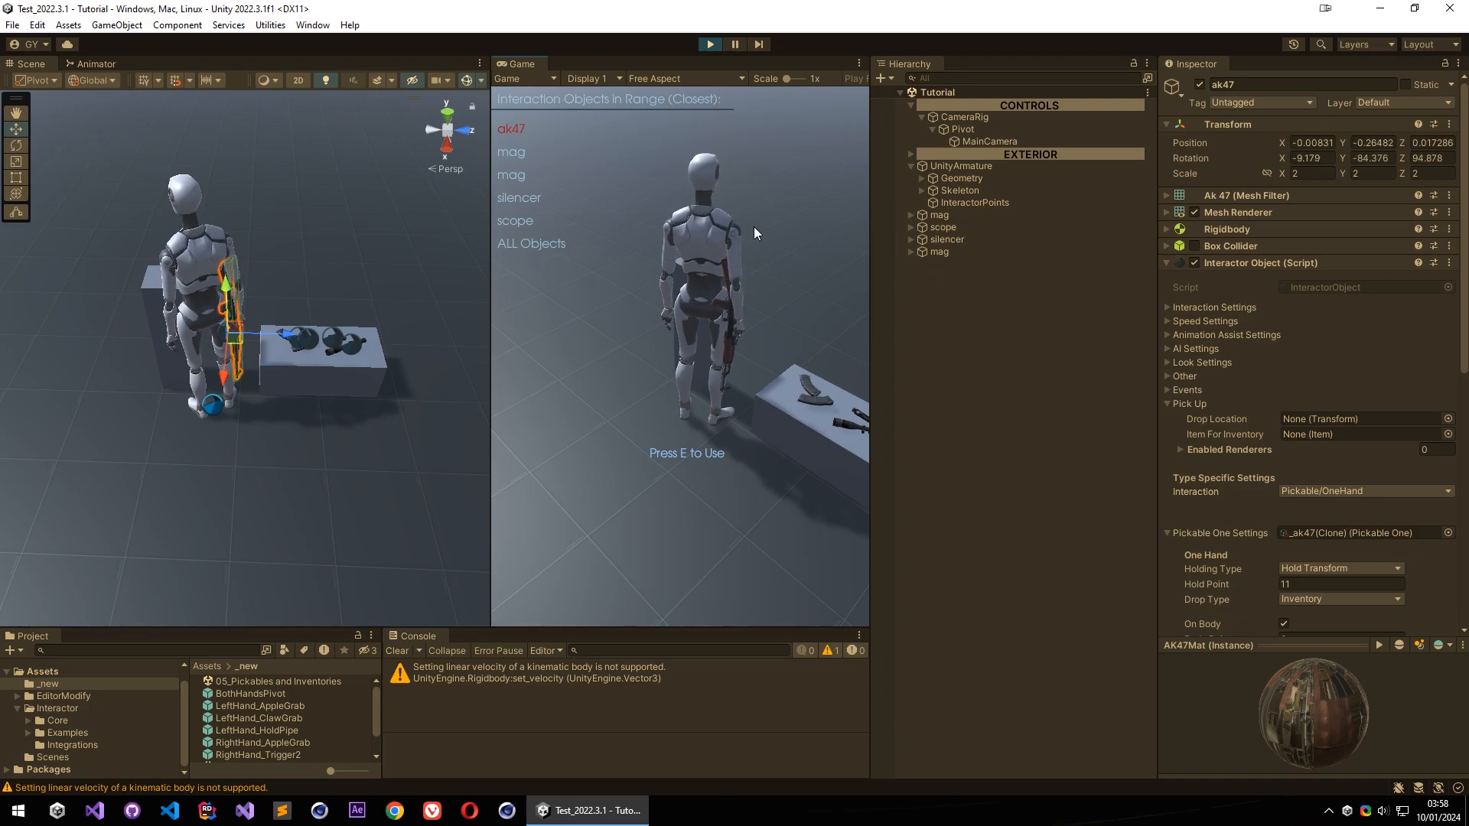
Walk the character around with the rifle stowed on its body, and end the play test
left_click(541, 272)
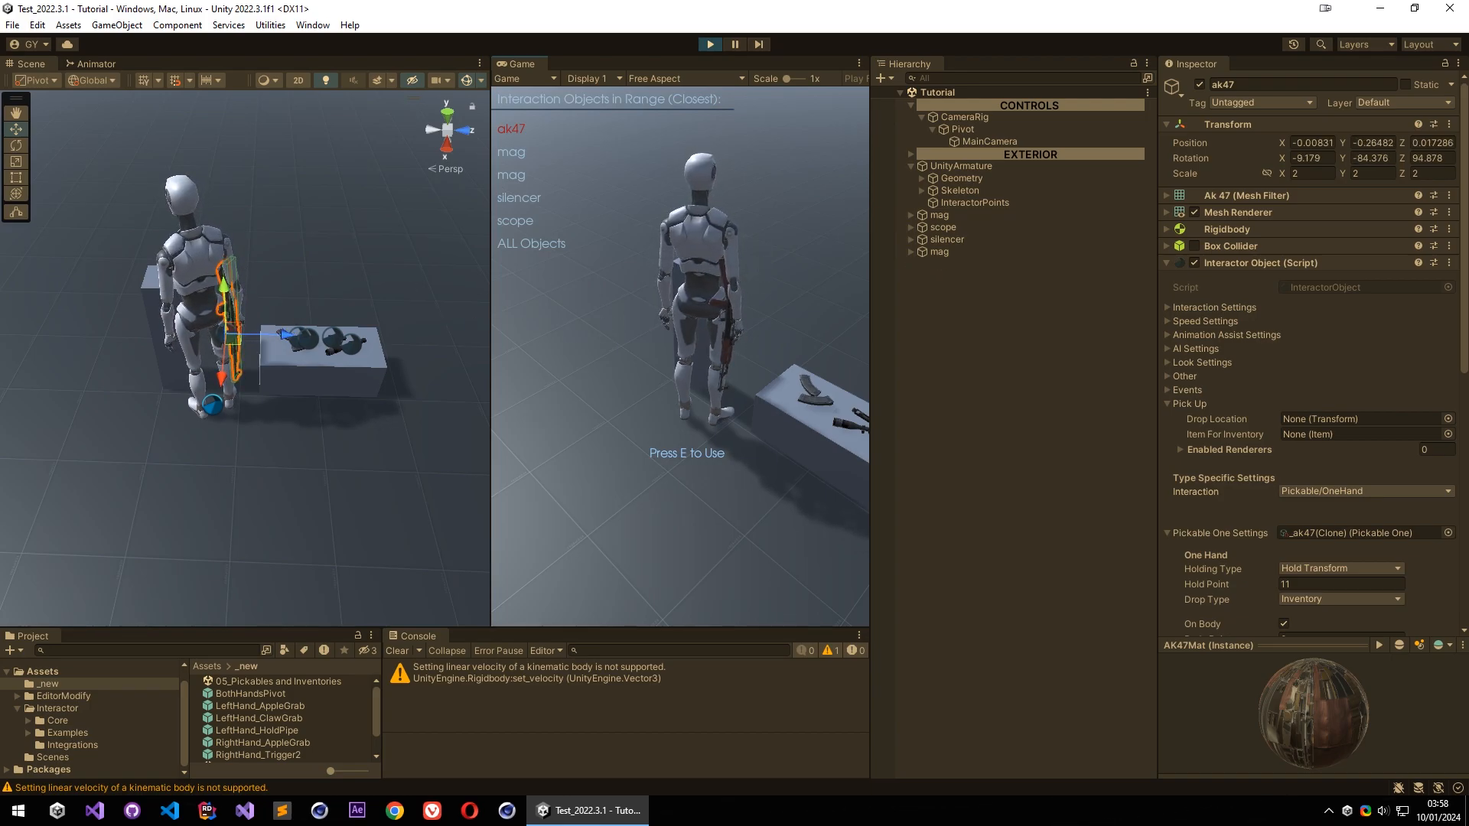
key("s")
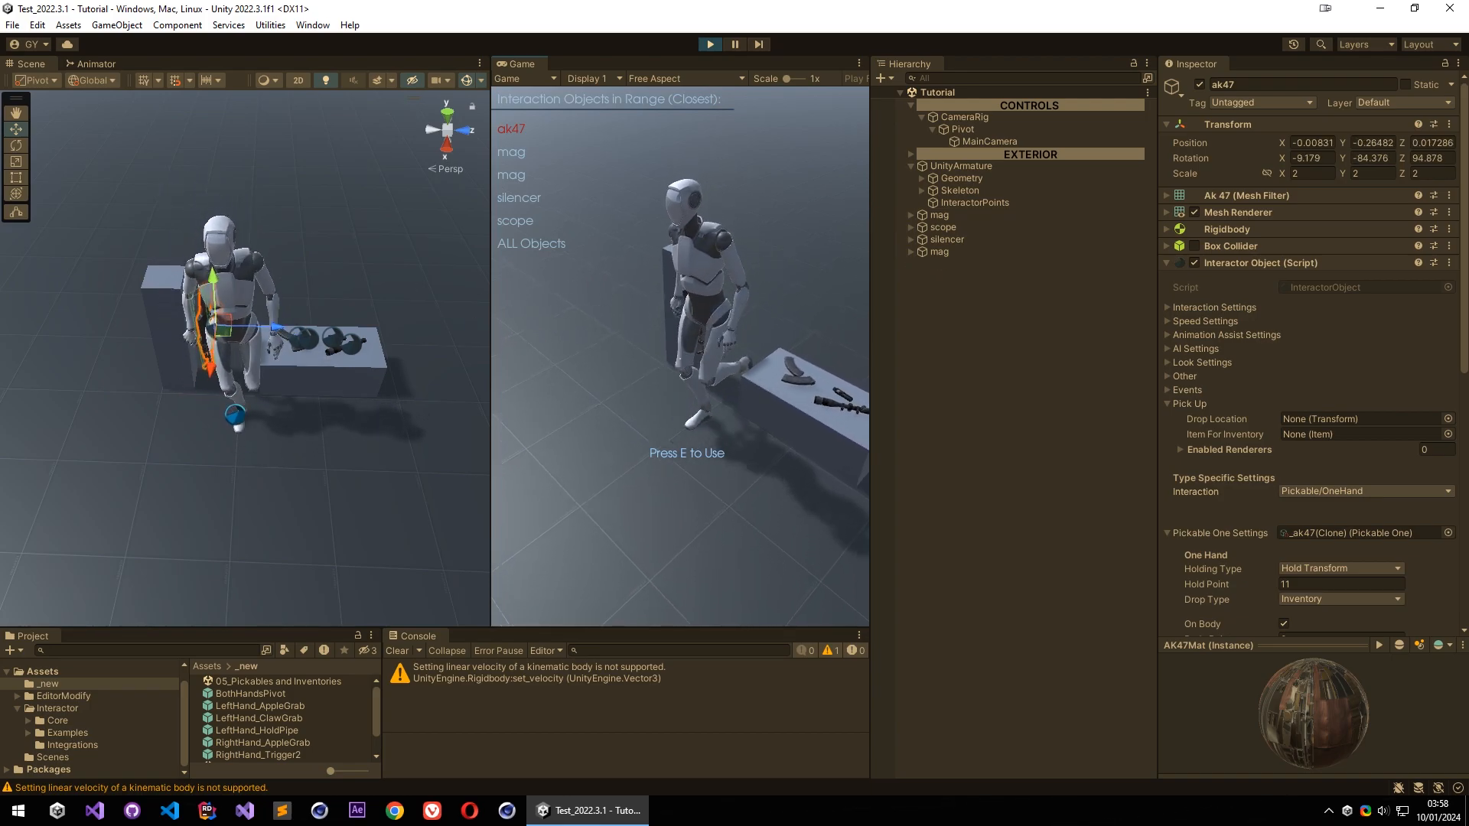
key("d")
key("w")
key("a")
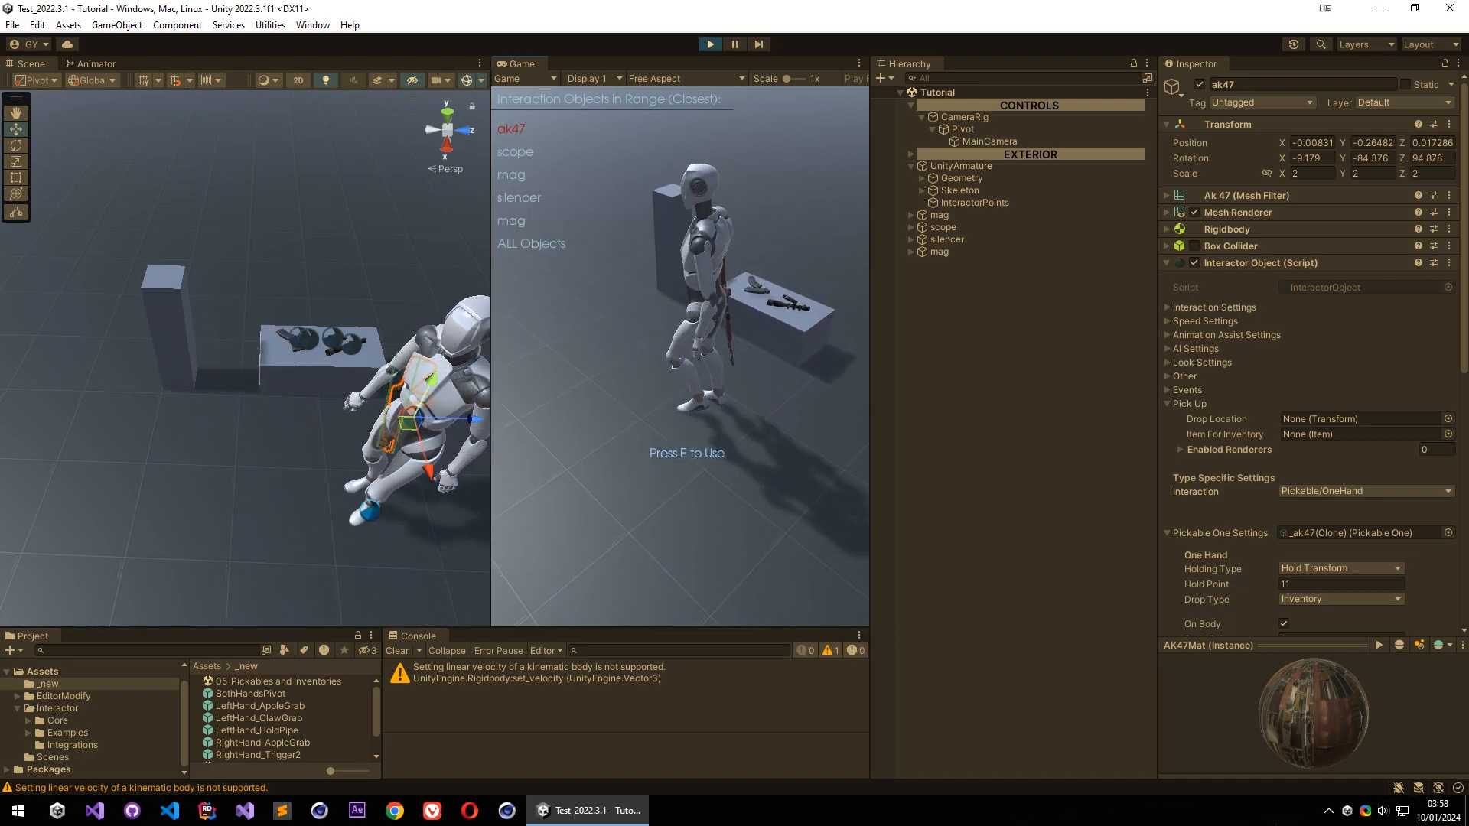
key("s")
key("d")
key("w")
key("Escape")
key("f")
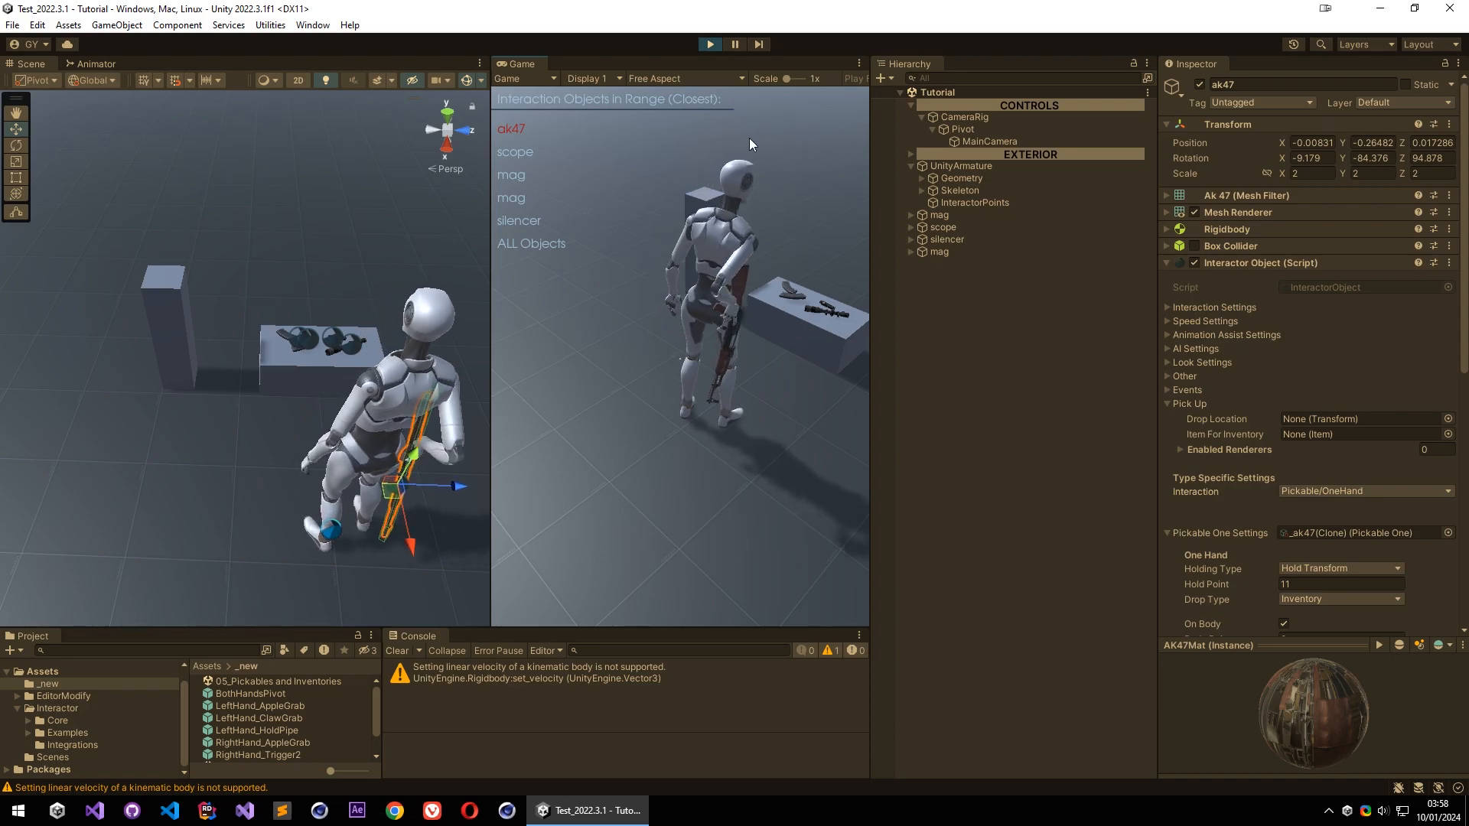
left_click(710, 45)
left_click(404, 650)
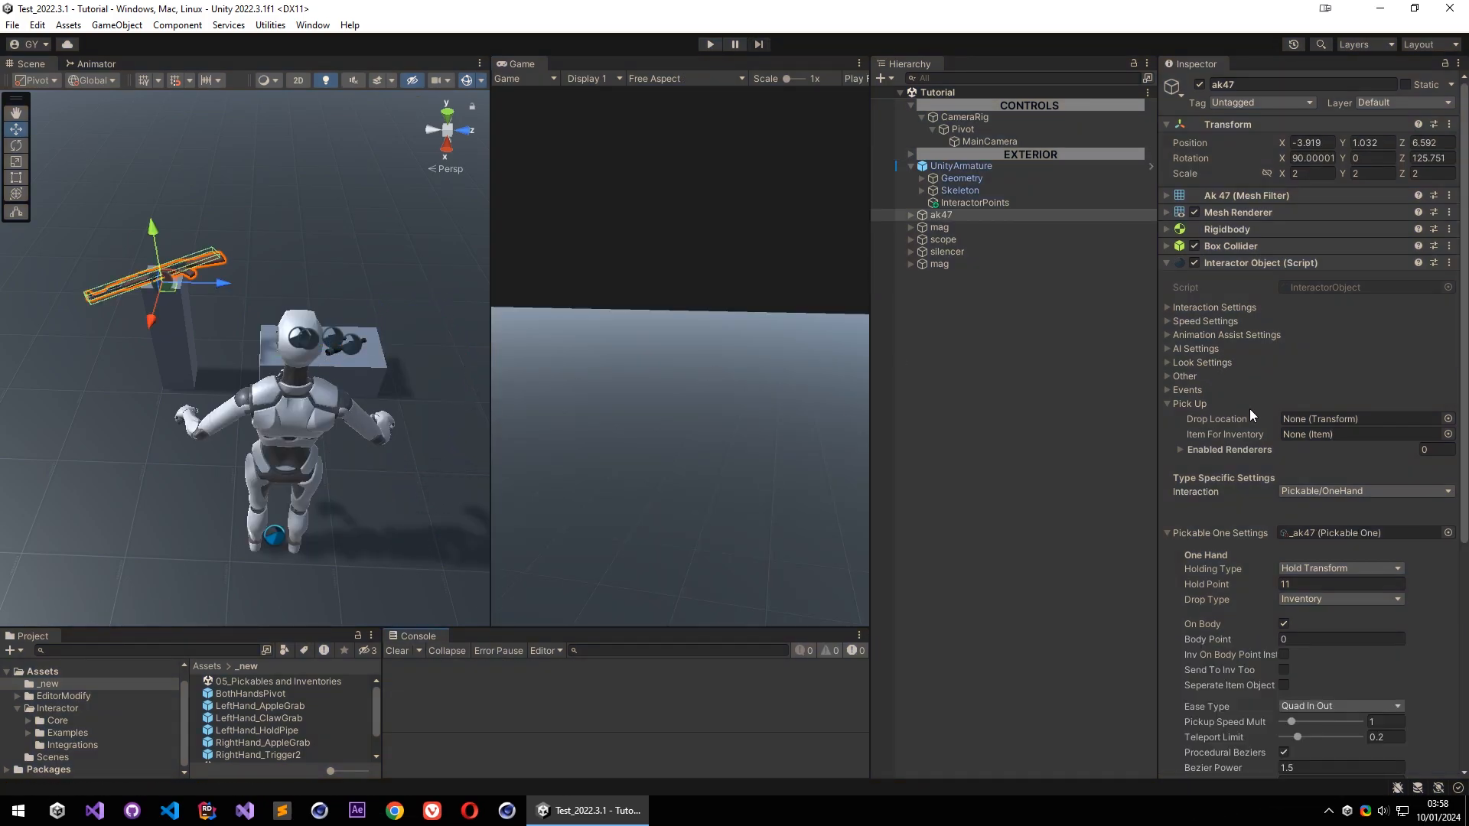
Create an empty game object at the scene root and name it ItemDatabase
mouse_move(321, 325)
right_mouse_down()
mouse_move(319, 253)
mouse_move(320, 347)
right_mouse_up()
key("w")
key("s")
left_click(975, 322)
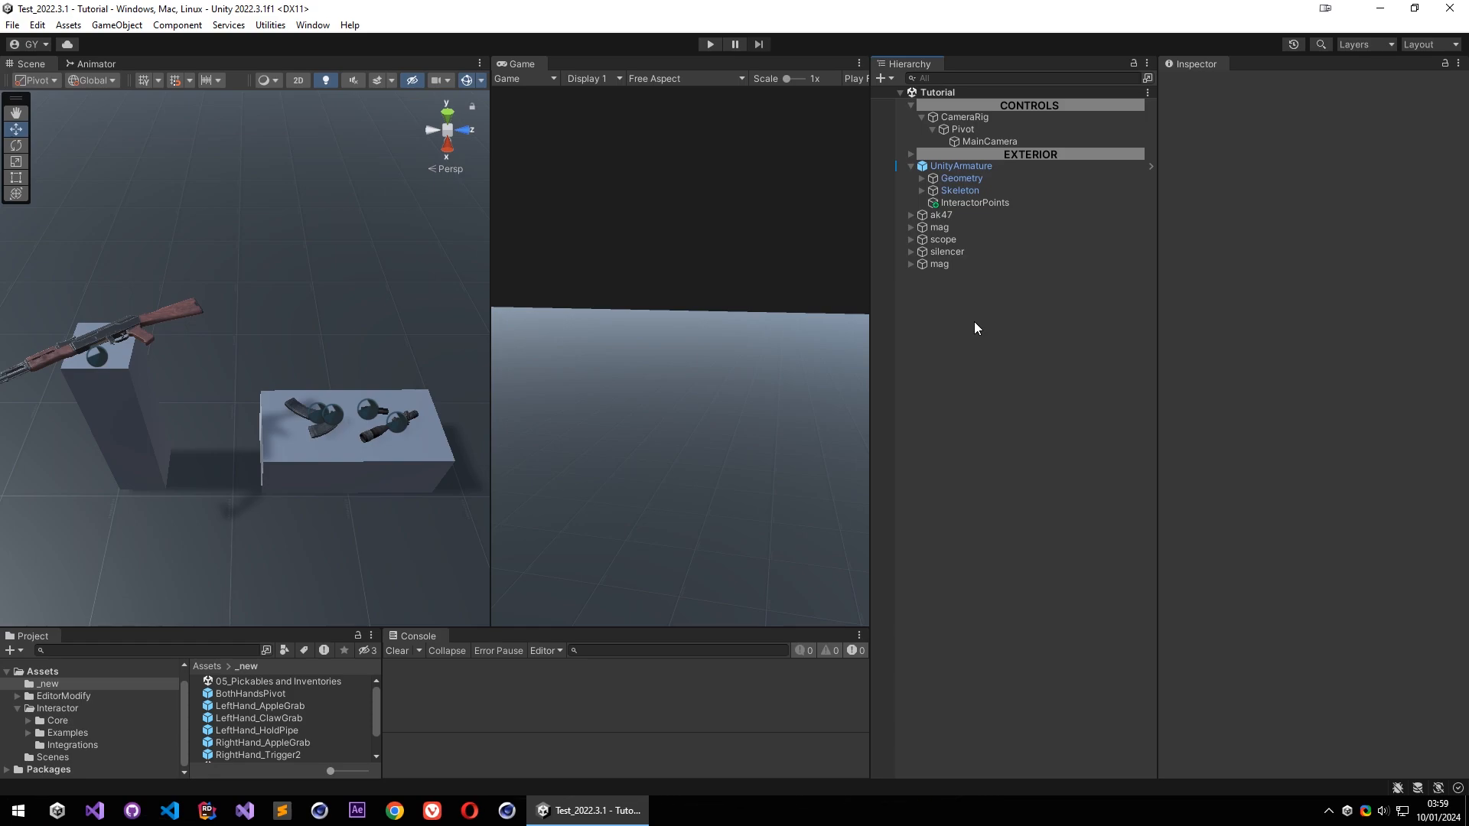
right_click(966, 306)
left_click(1021, 511)
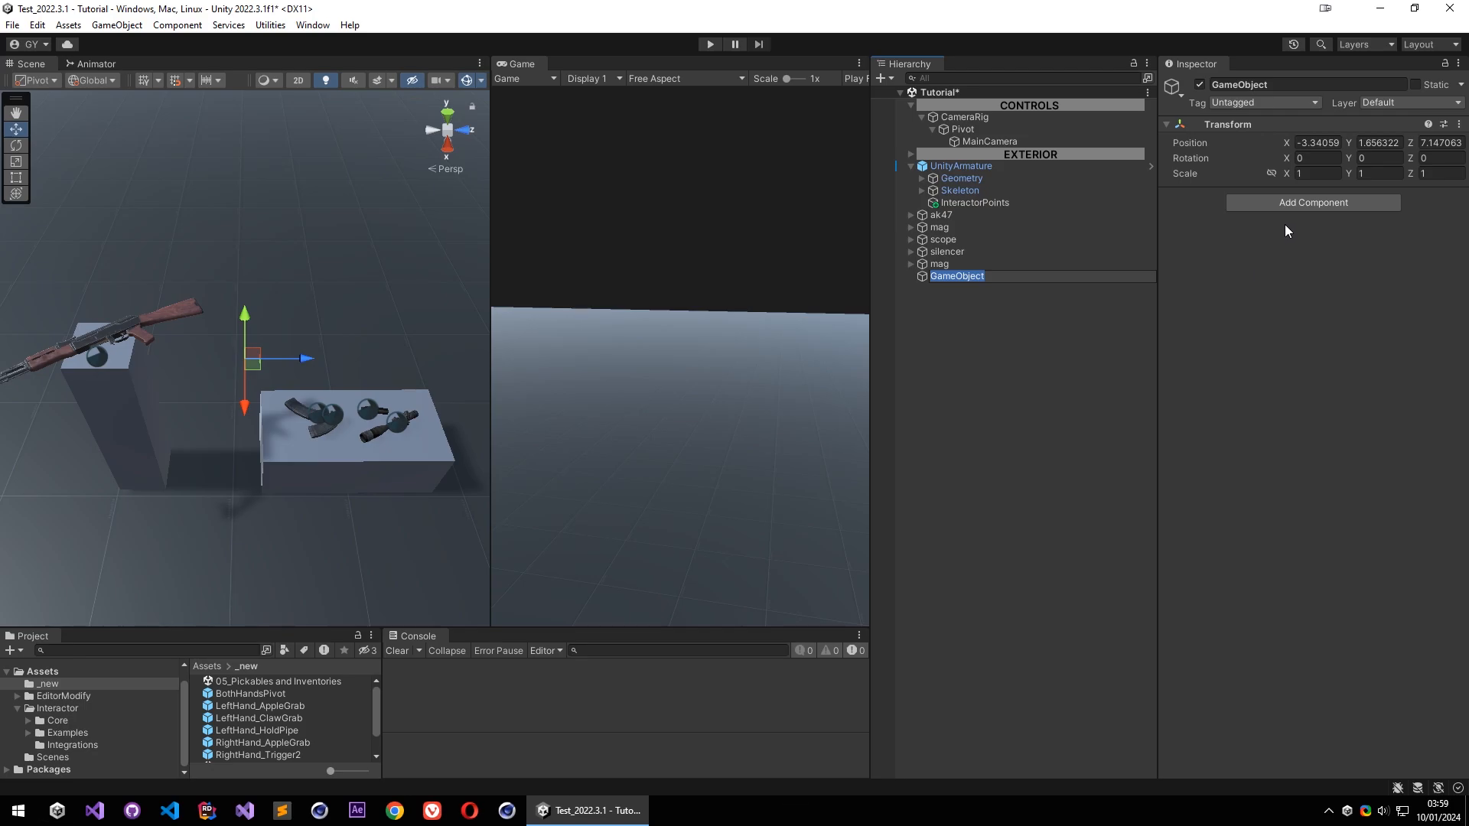
type("ItemDatabv")
key("BackSpace")
type("ase")
key("Return")
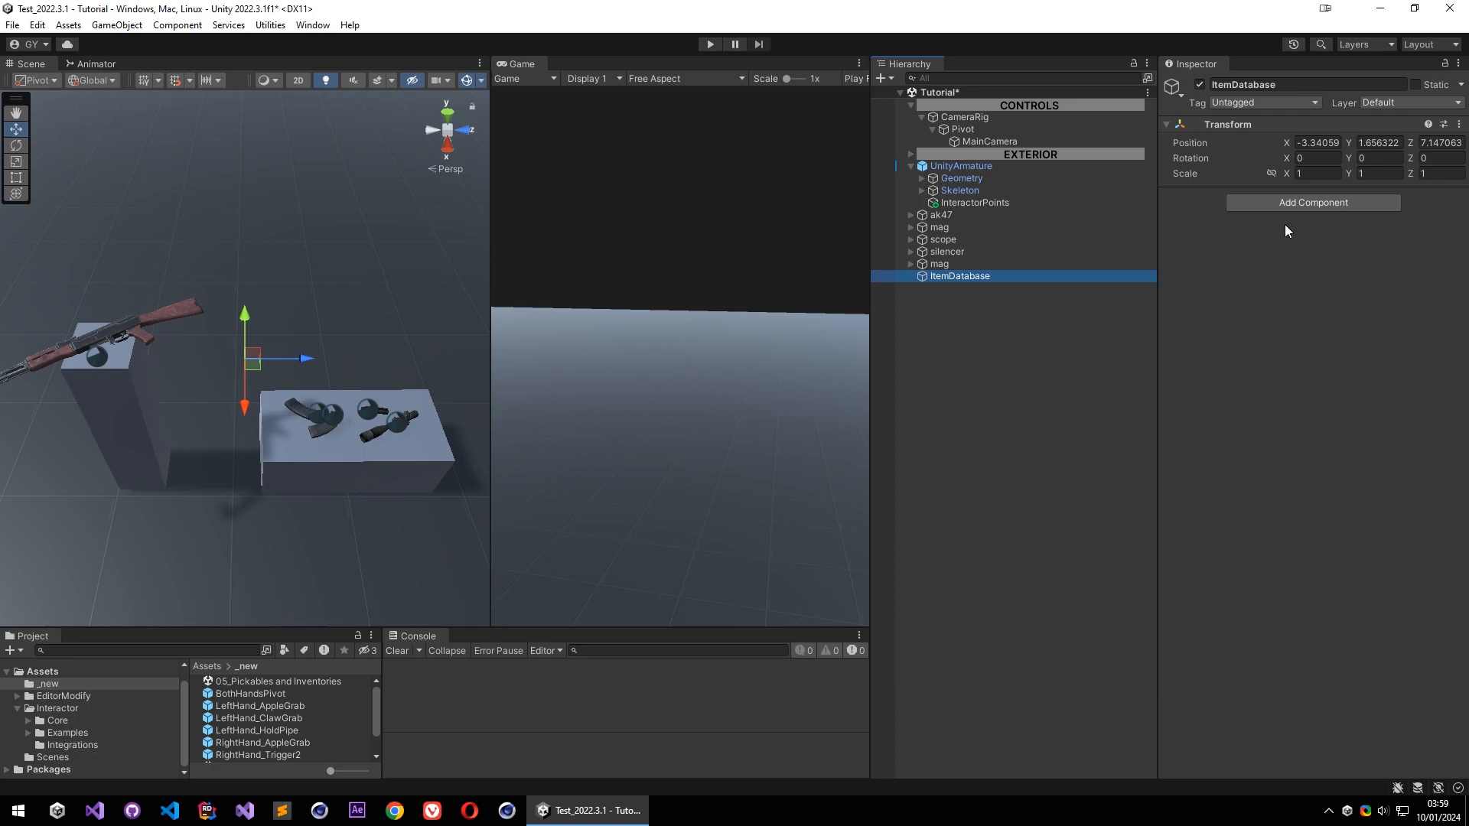
Reset the ItemDatabase object's position to 0, 0, 0 and add the Item Database component to it
right_click(1225, 130)
left_click(1246, 136)
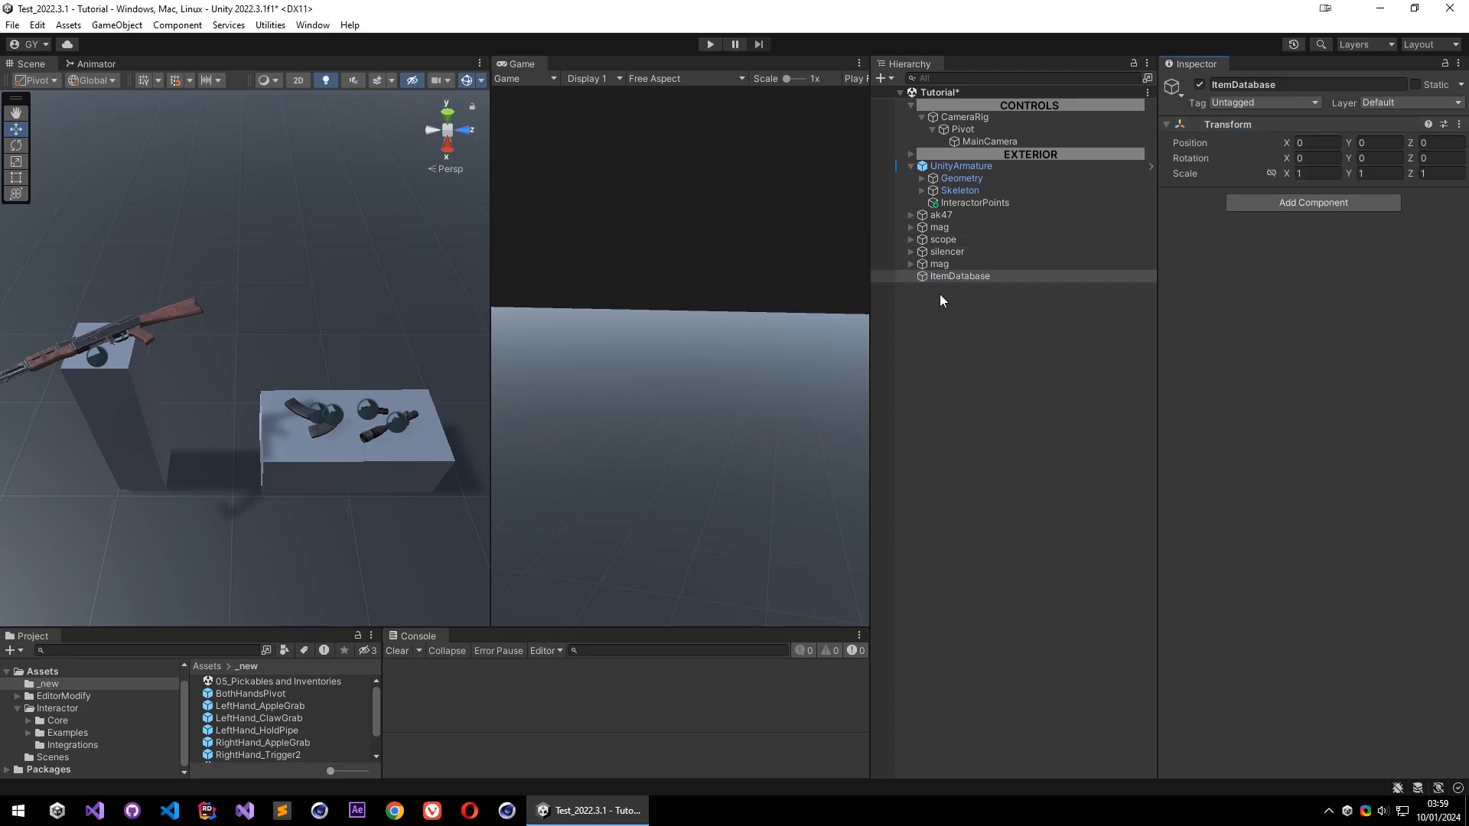
left_click(1258, 205)
type("item")
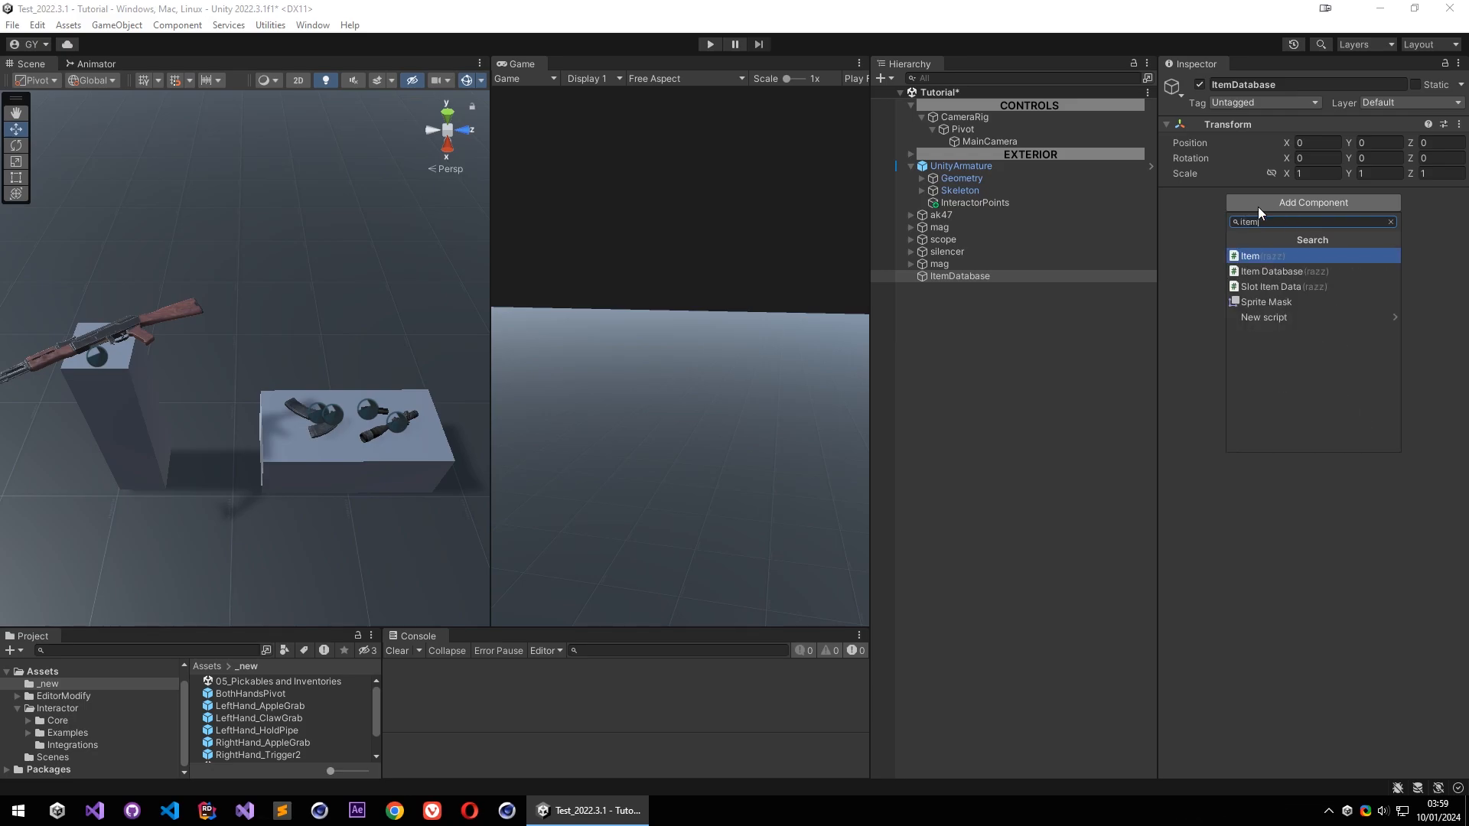
left_click(1316, 274)
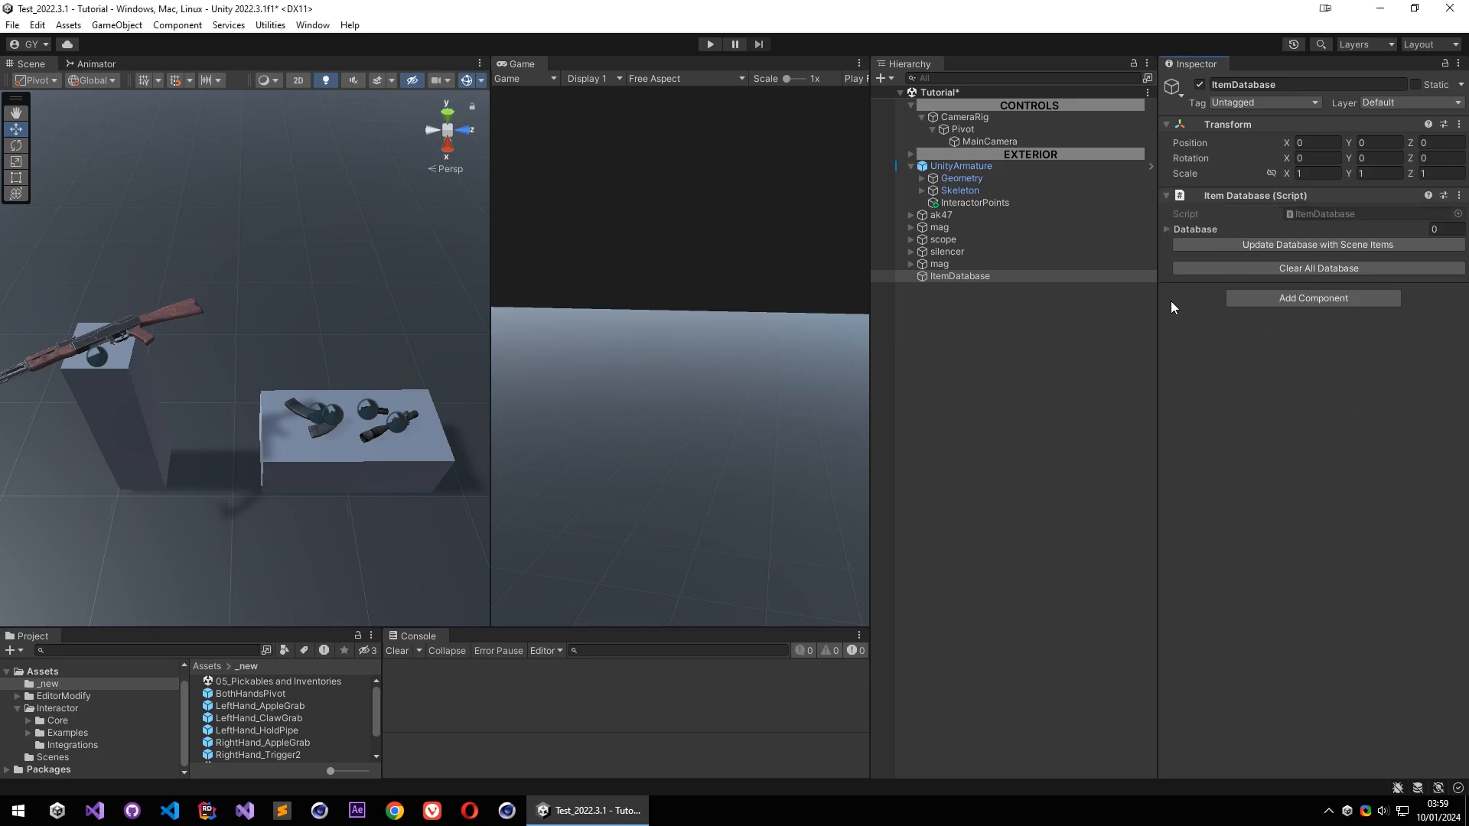
Add three entries to the Item Database's Database list and look through their fields, leaving only Element 0 expanded
left_click(1183, 229)
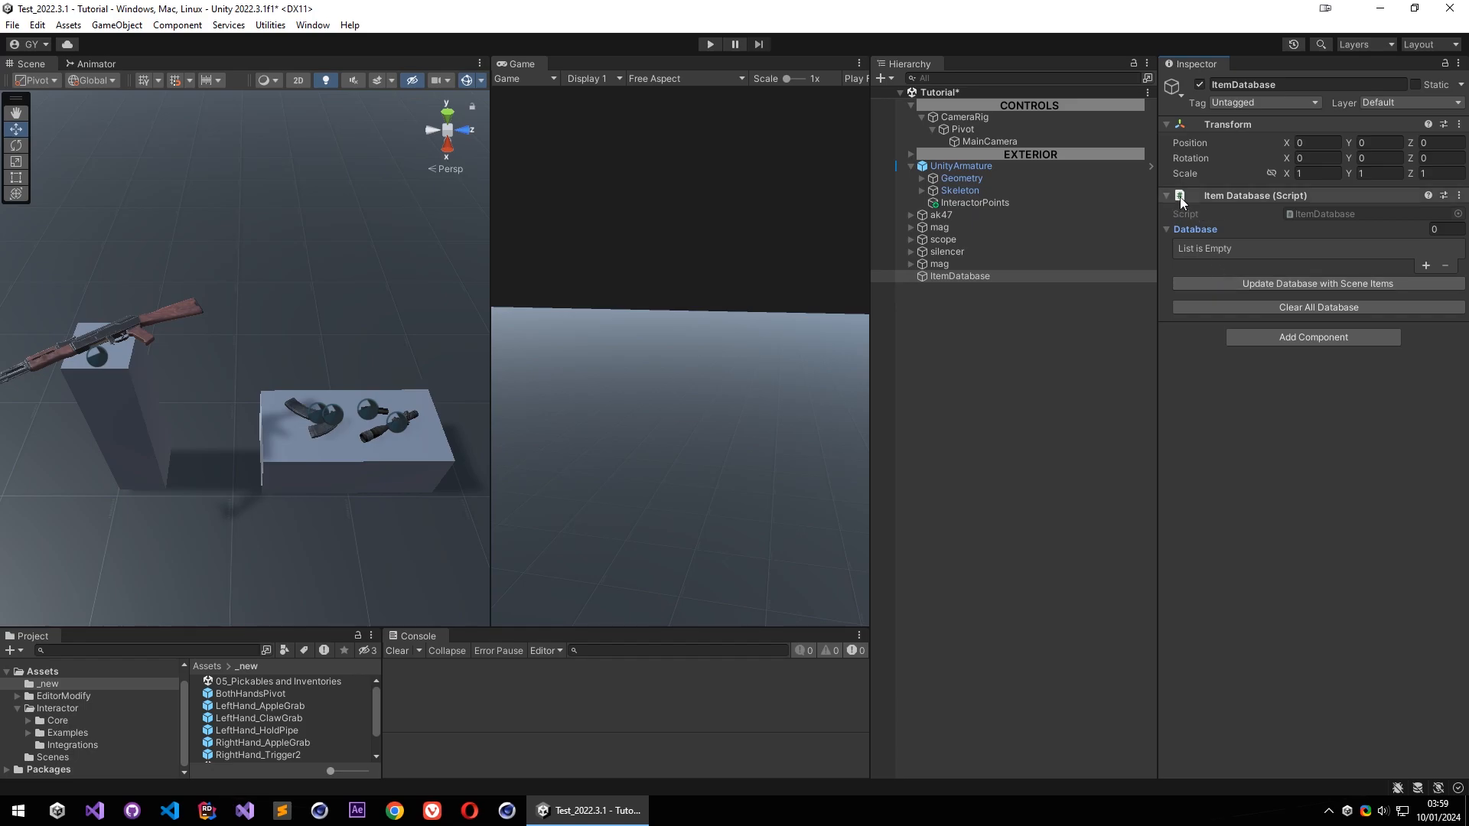
left_click(1425, 266)
left_click(1425, 264)
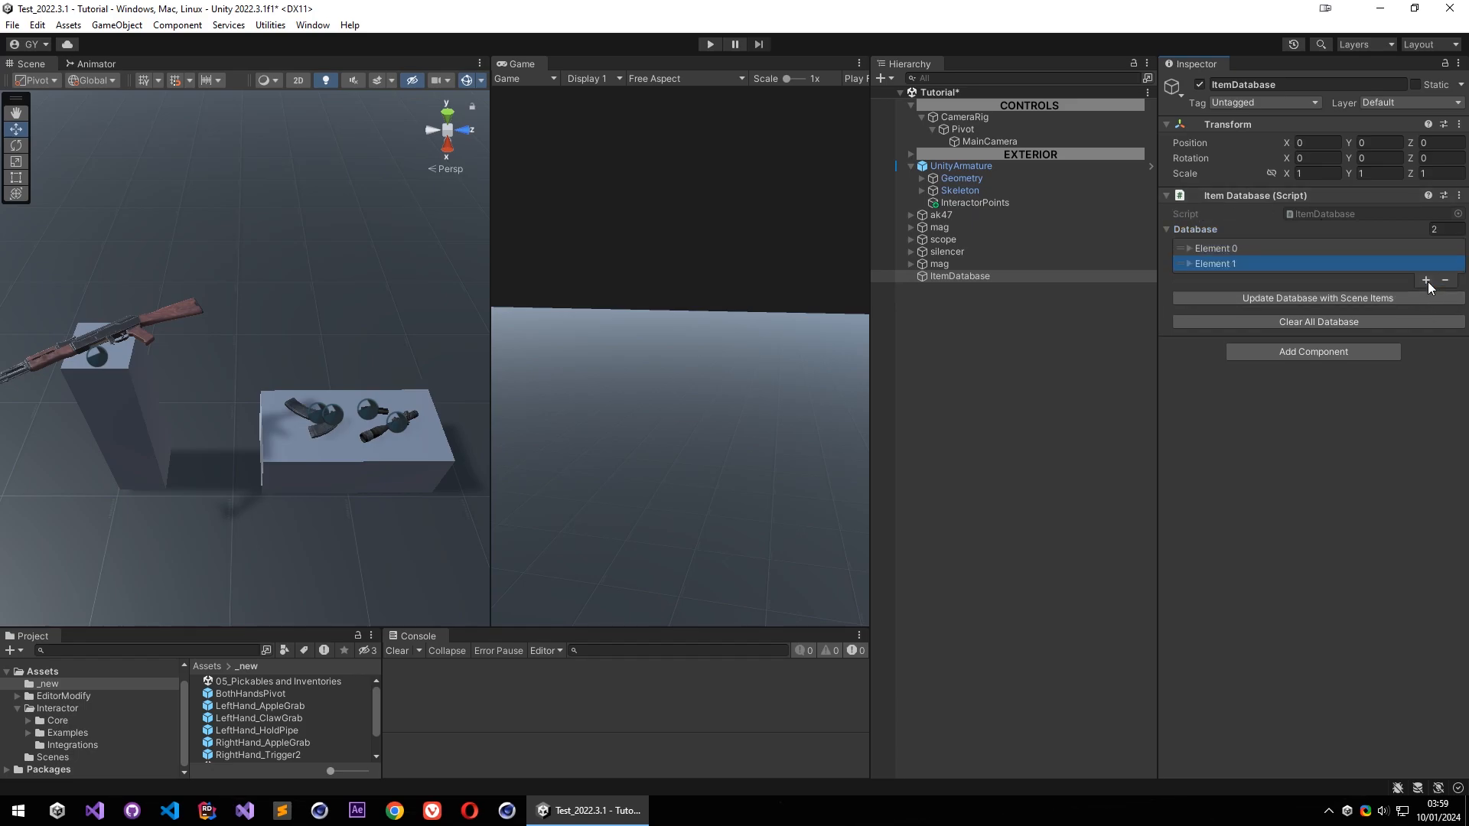
left_click(1426, 280)
left_click(1195, 280)
left_click(1200, 265)
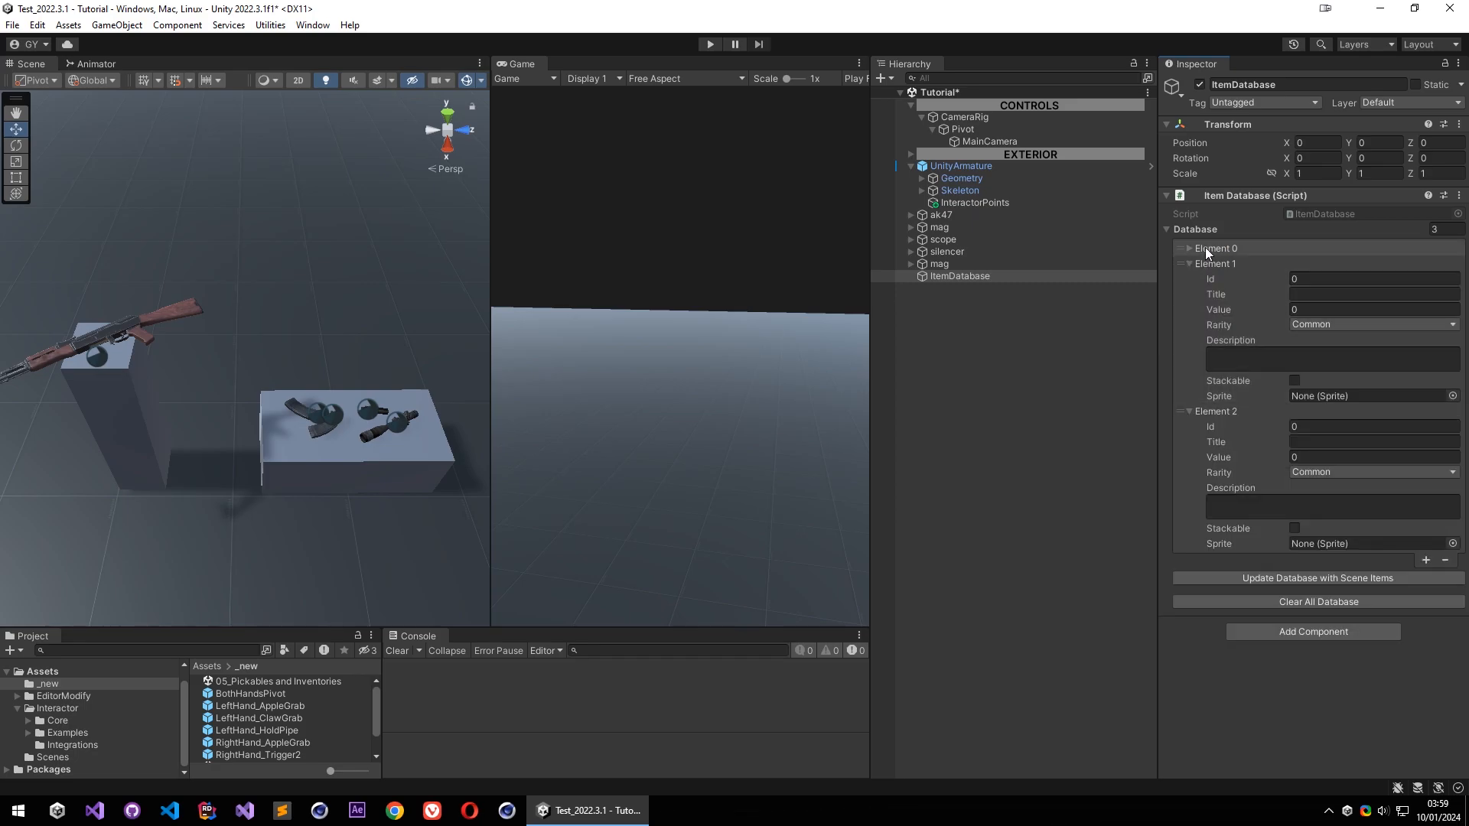
left_click(1205, 248)
left_click(1192, 544)
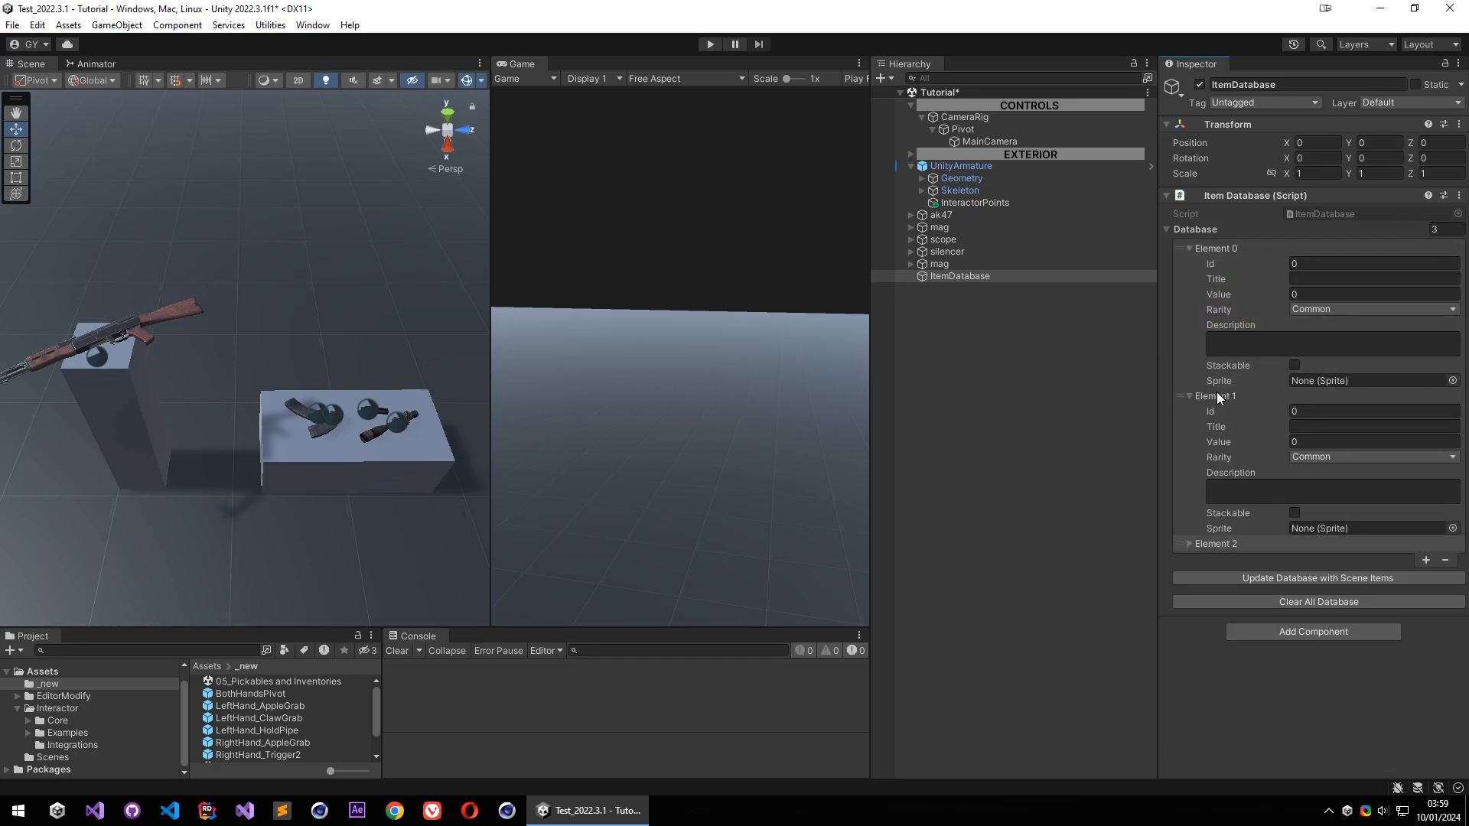
left_click(1197, 396)
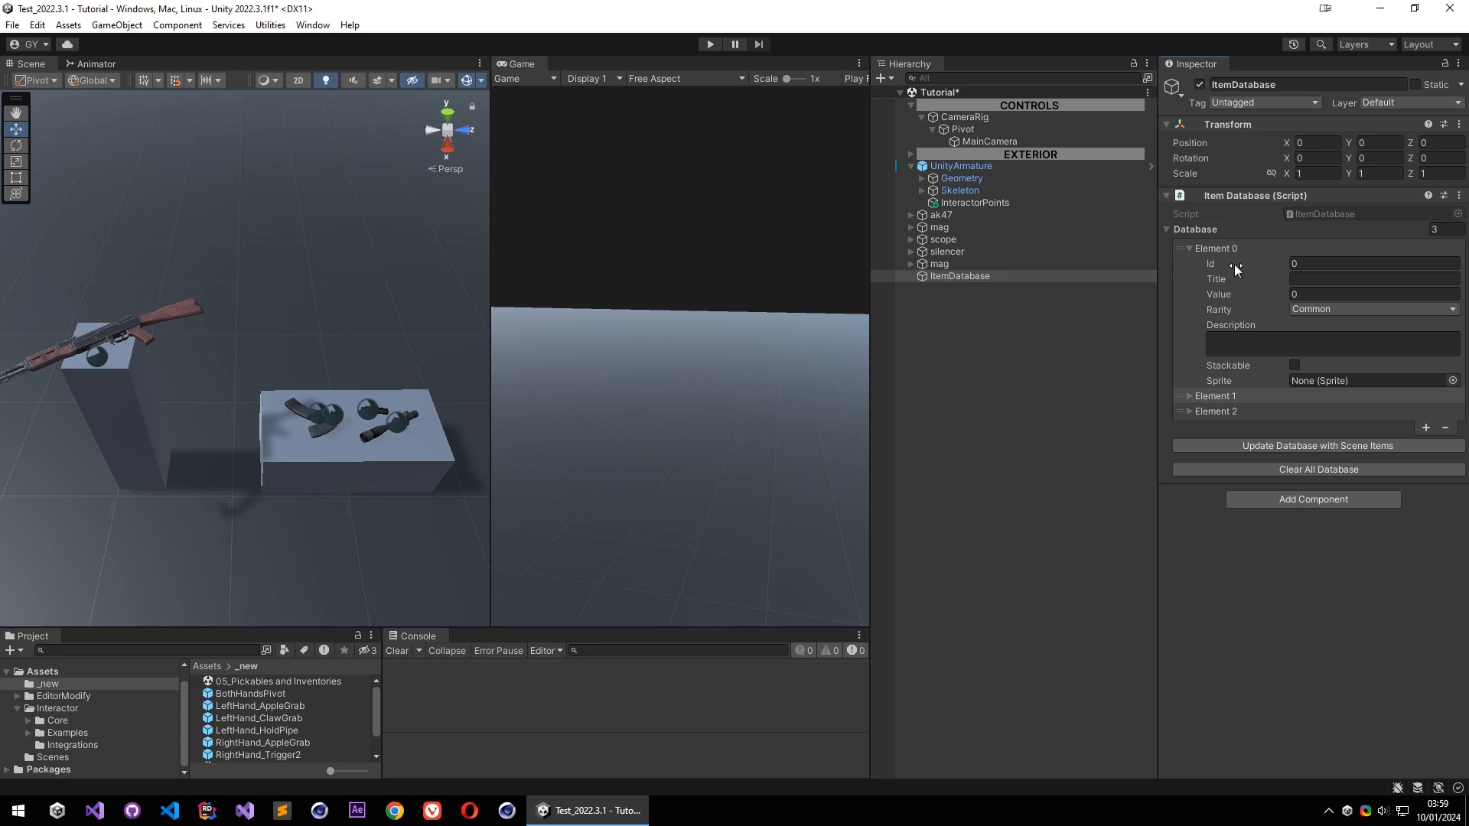
Remove the last two entries from the Database list so only Element 0 remains
left_click(1444, 422)
left_click(1444, 424)
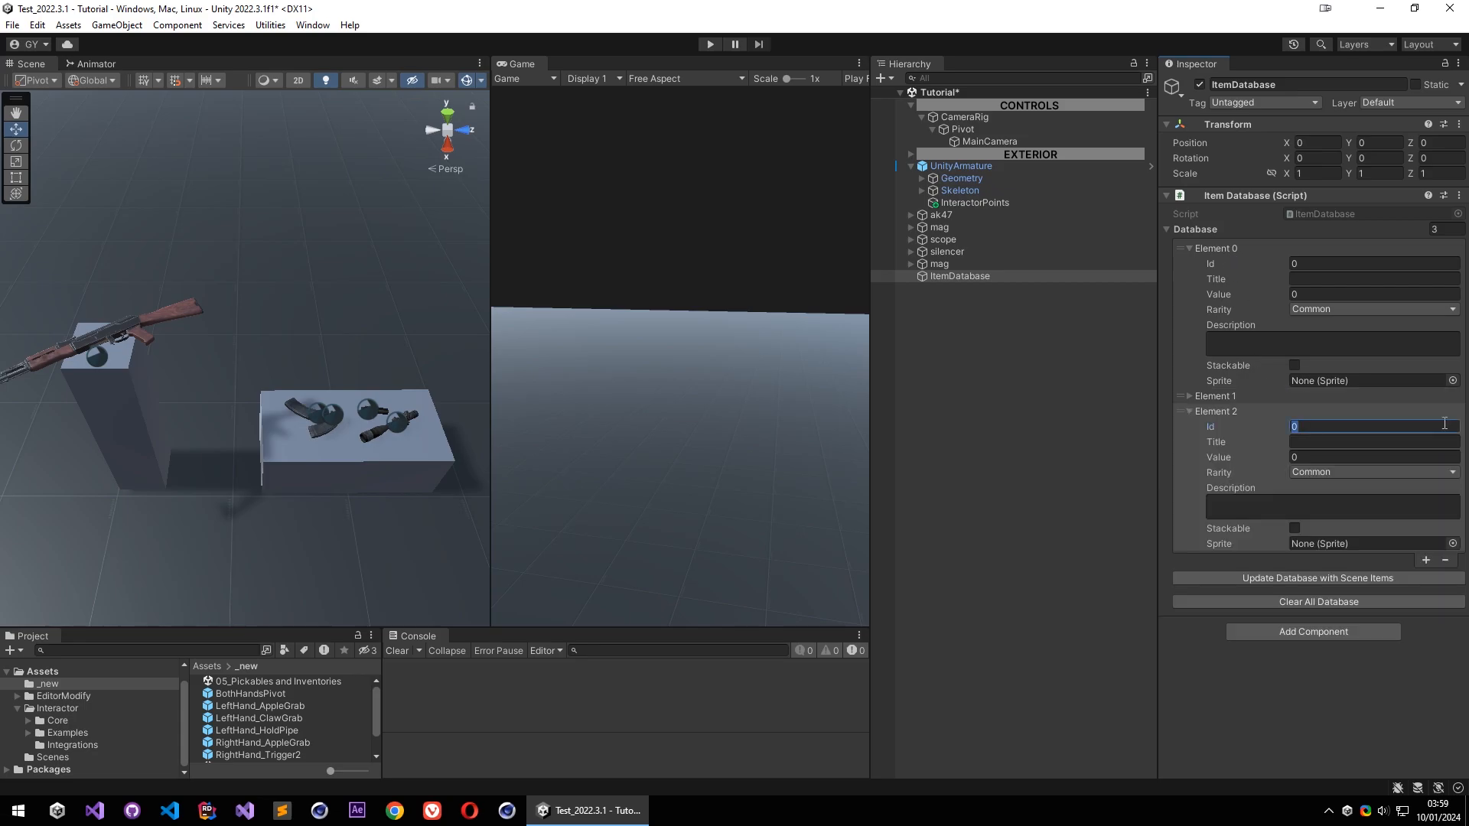
left_click(1443, 560)
left_click(1443, 413)
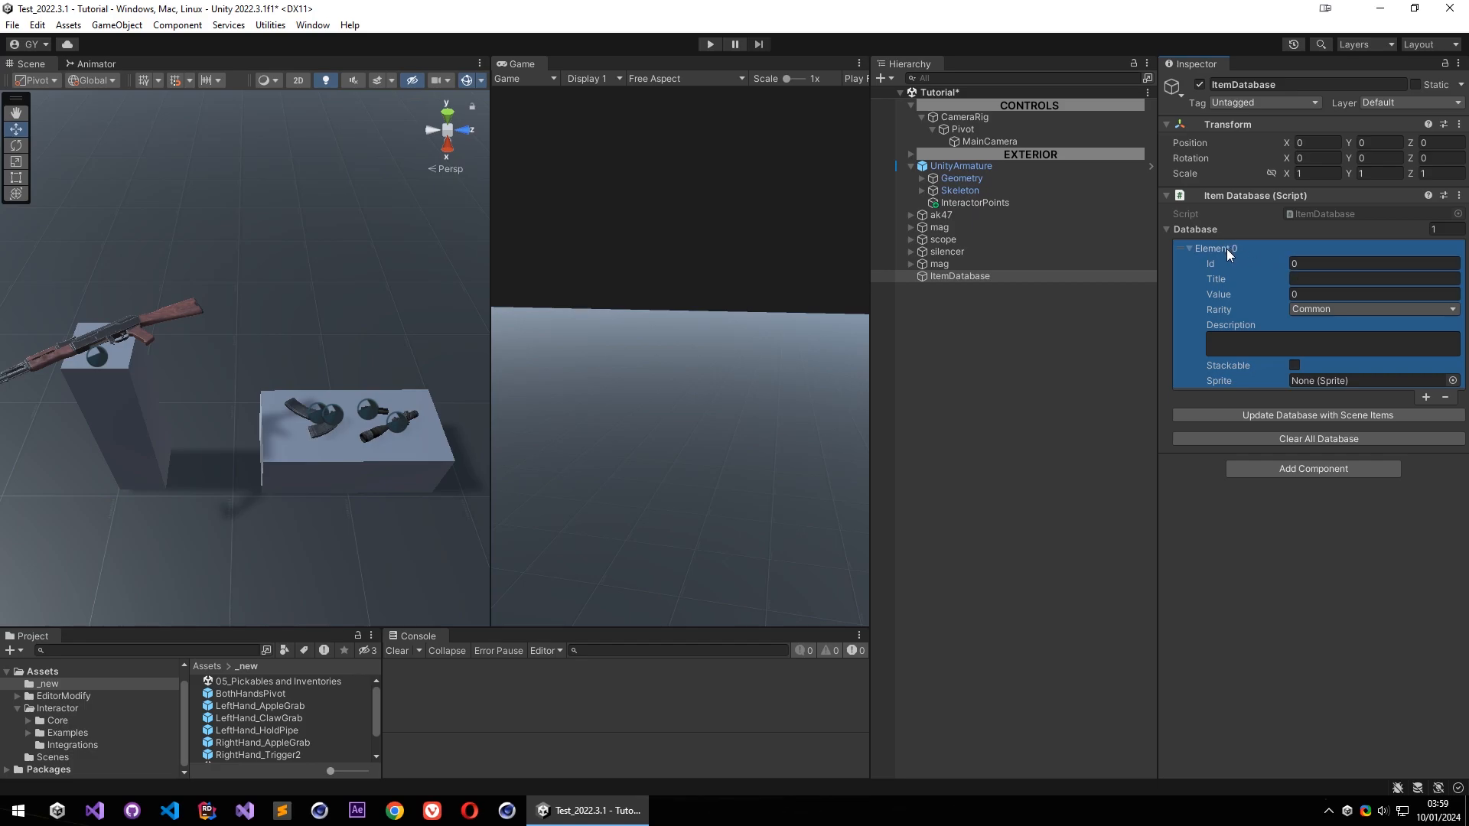
Set the title of Element 0 to AK47 and its rarity to Rare
mouse_move(1227, 249)
left_click(1387, 278)
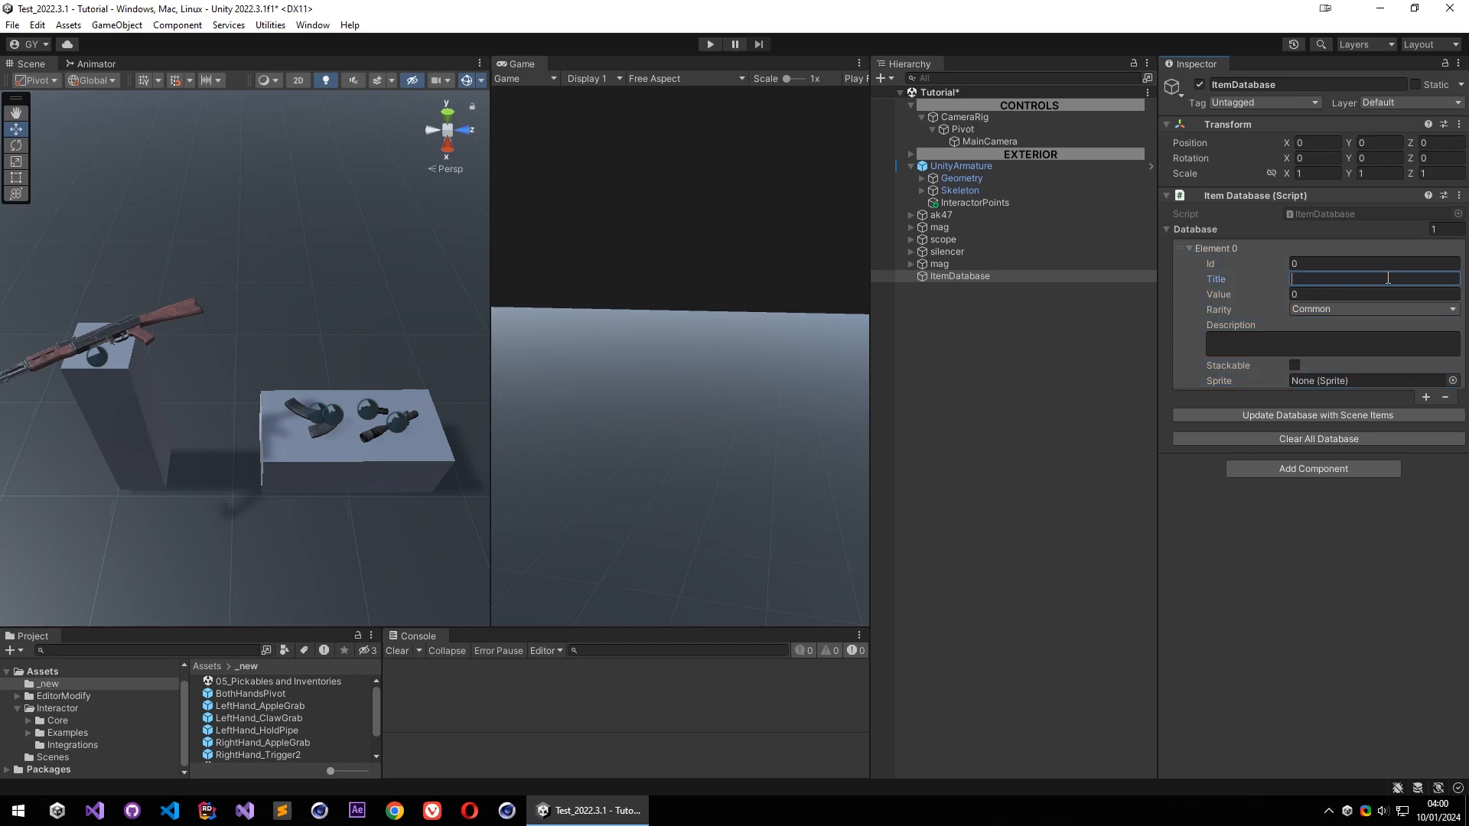
type("AK47")
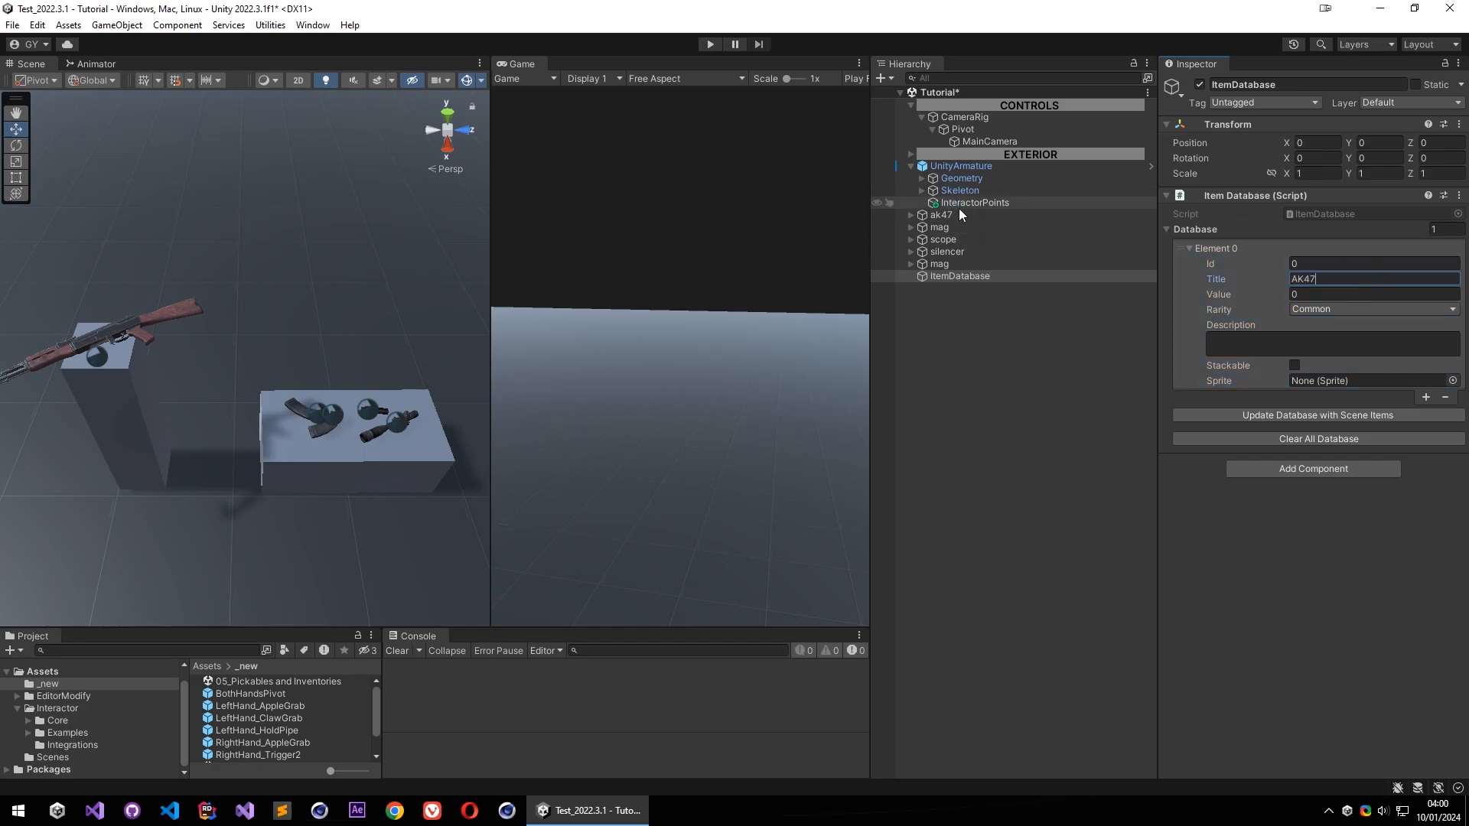
left_click(1341, 294)
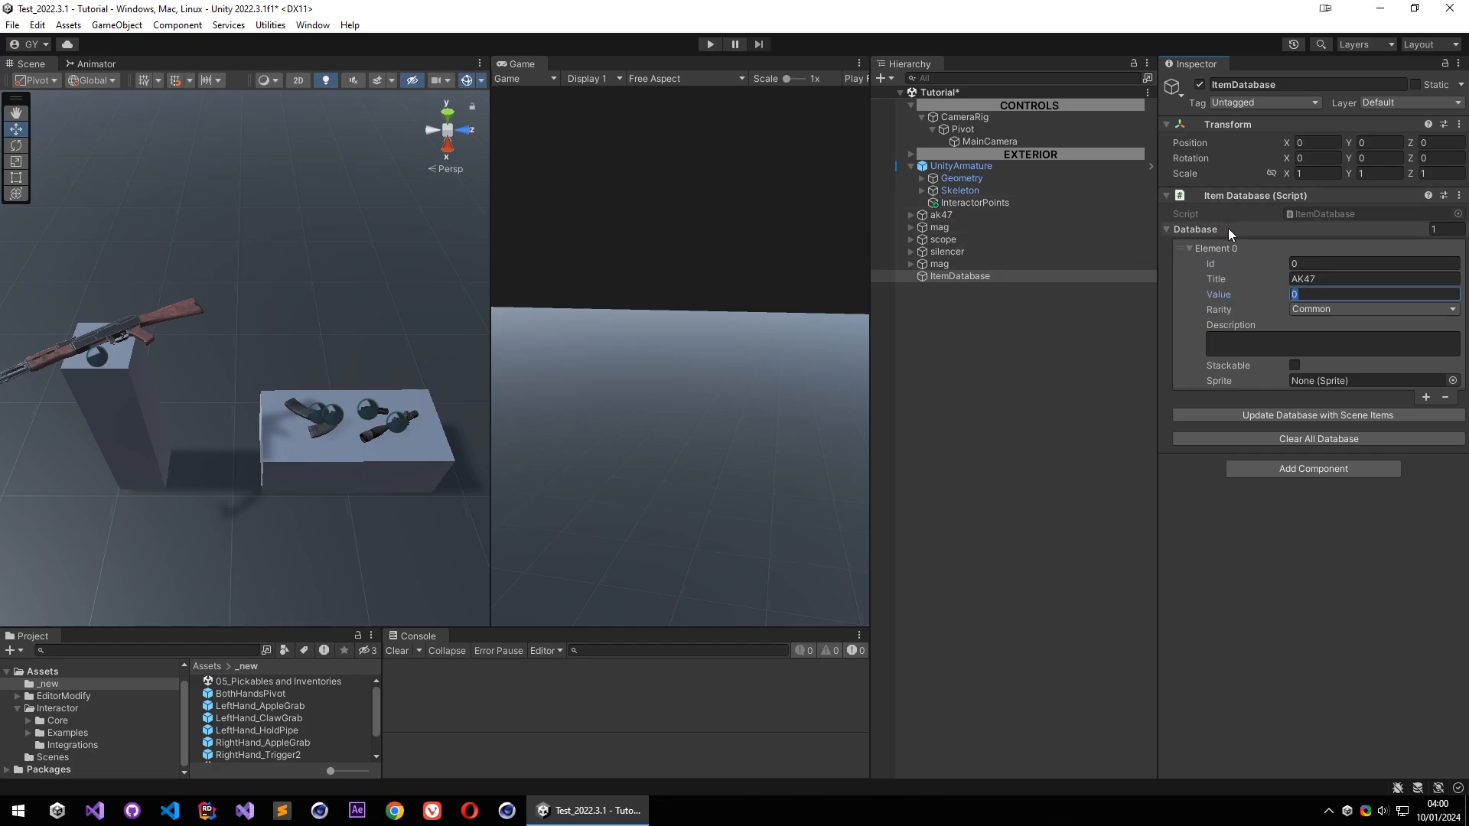
left_click(1211, 309)
left_click(1327, 309)
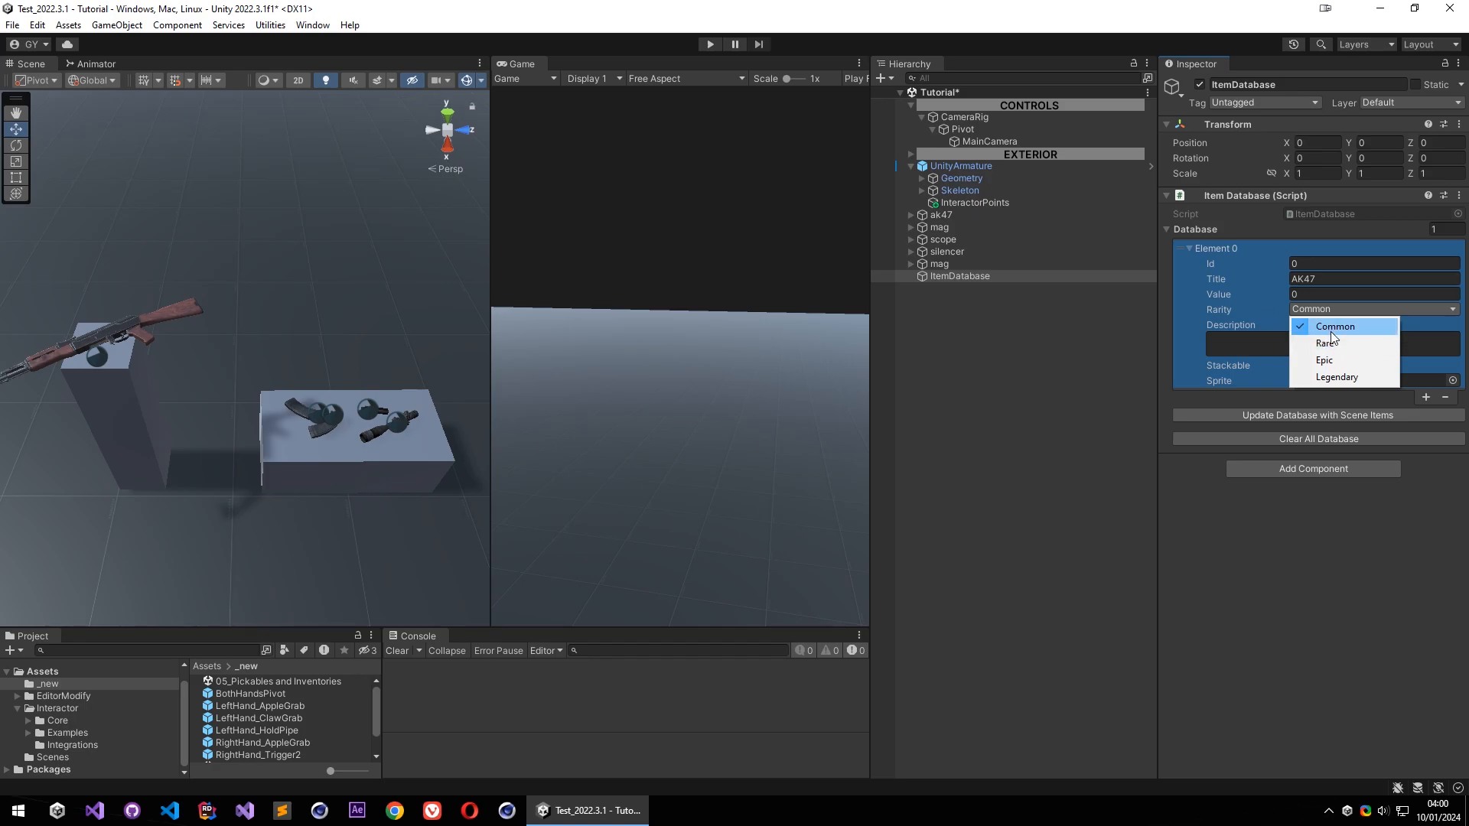
left_click(1320, 345)
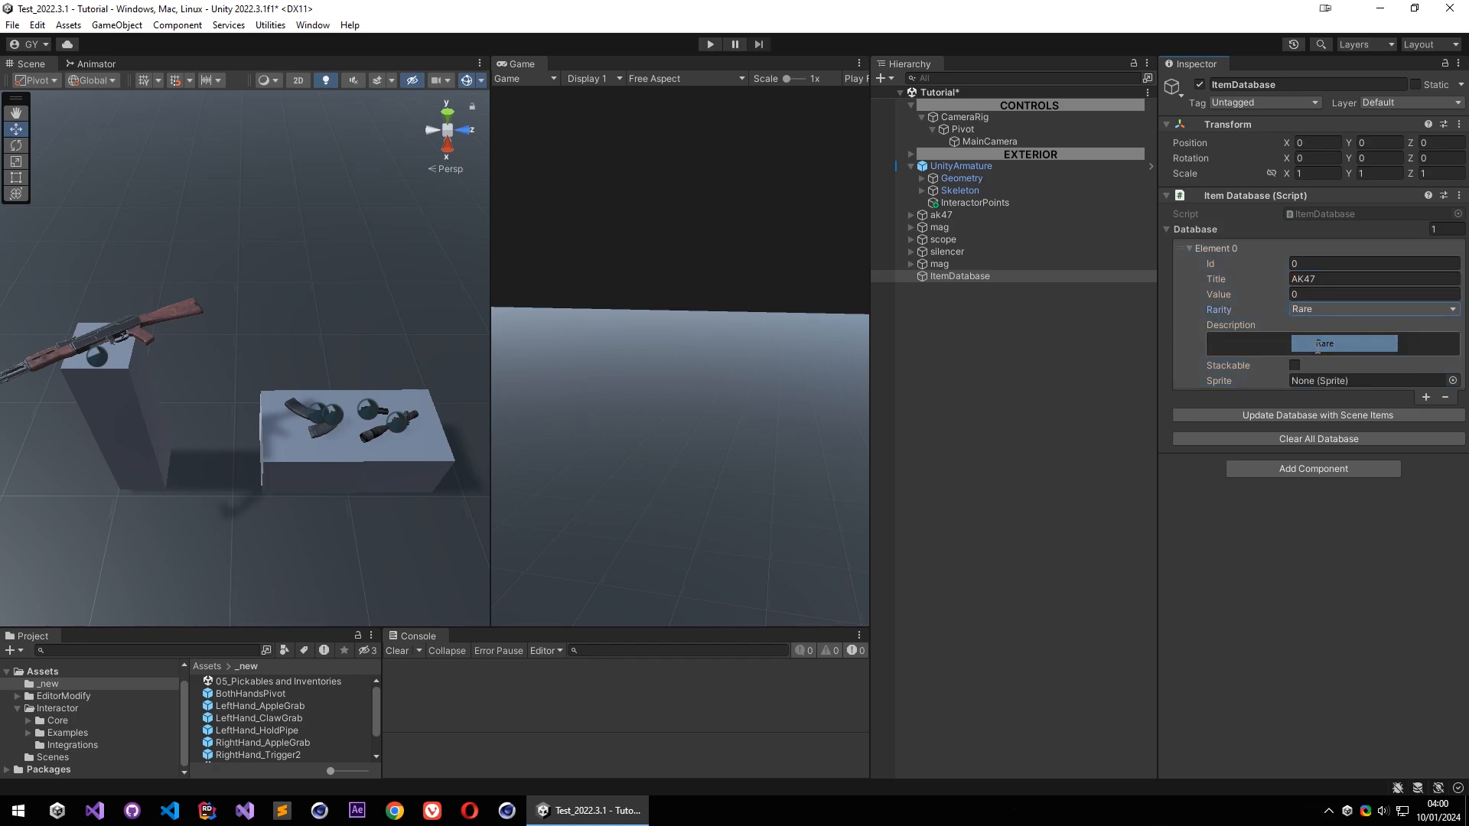
Set the value of Element 0 to 1500 and enter Weapon as its description
left_click(1323, 299)
type("100")
key("BackSpace")
type("500")
left_click(1261, 347)
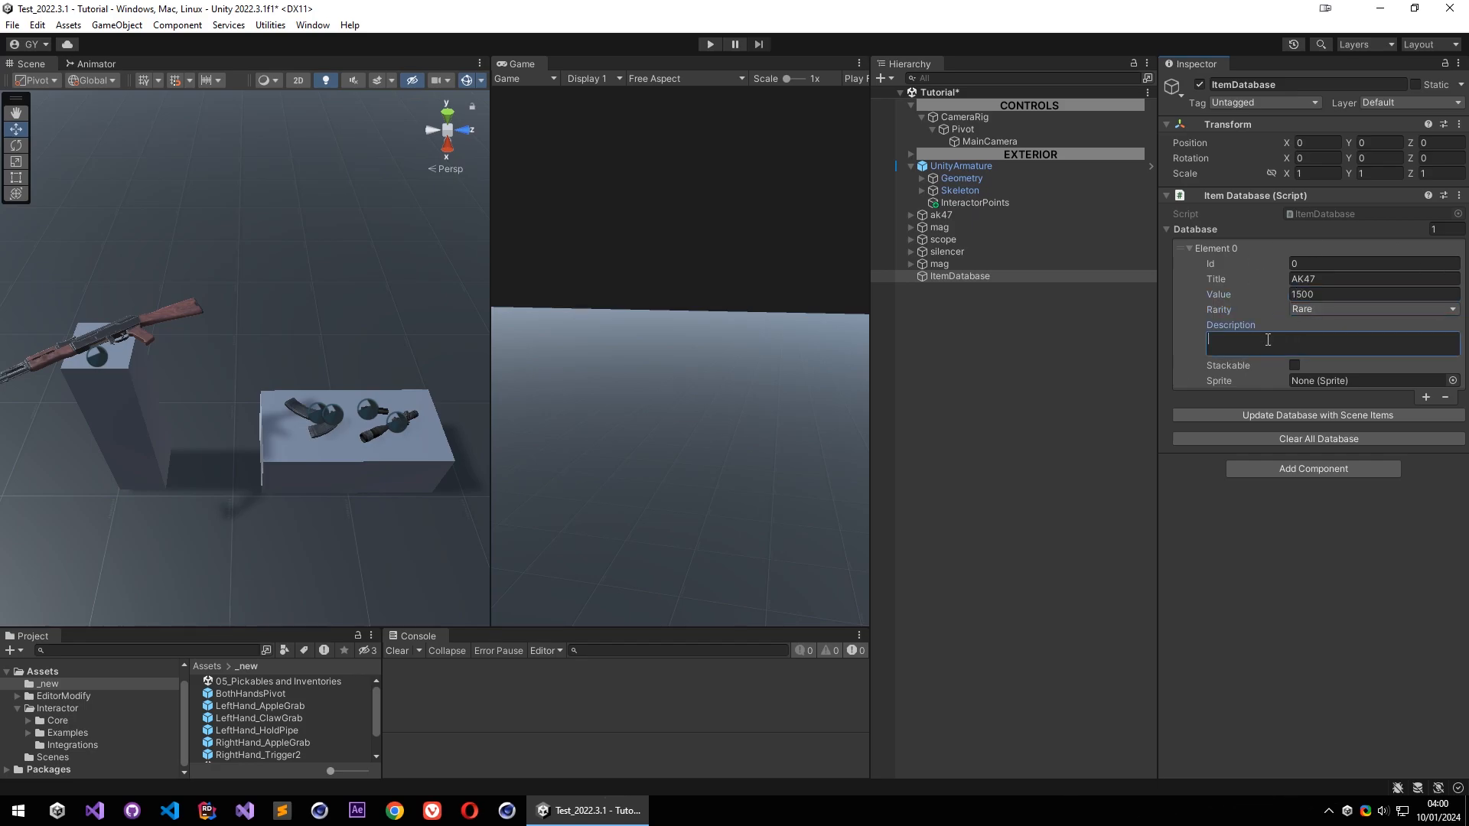
type("Weapon")
left_click(1225, 385)
Add the Create Inventory Icon component to the ItemDatabase object
left_click(1297, 470)
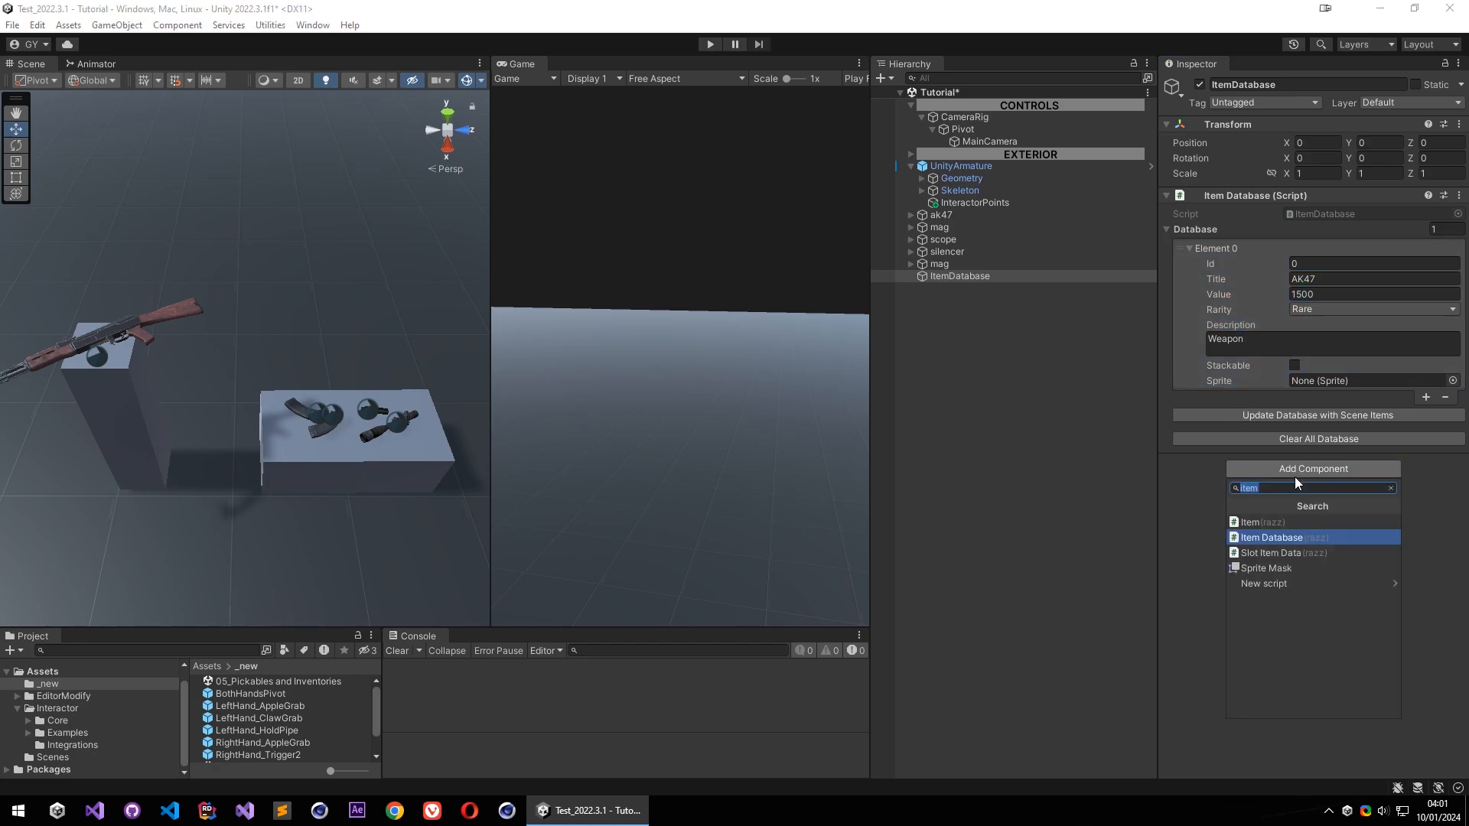
type("icon")
left_click(1282, 536)
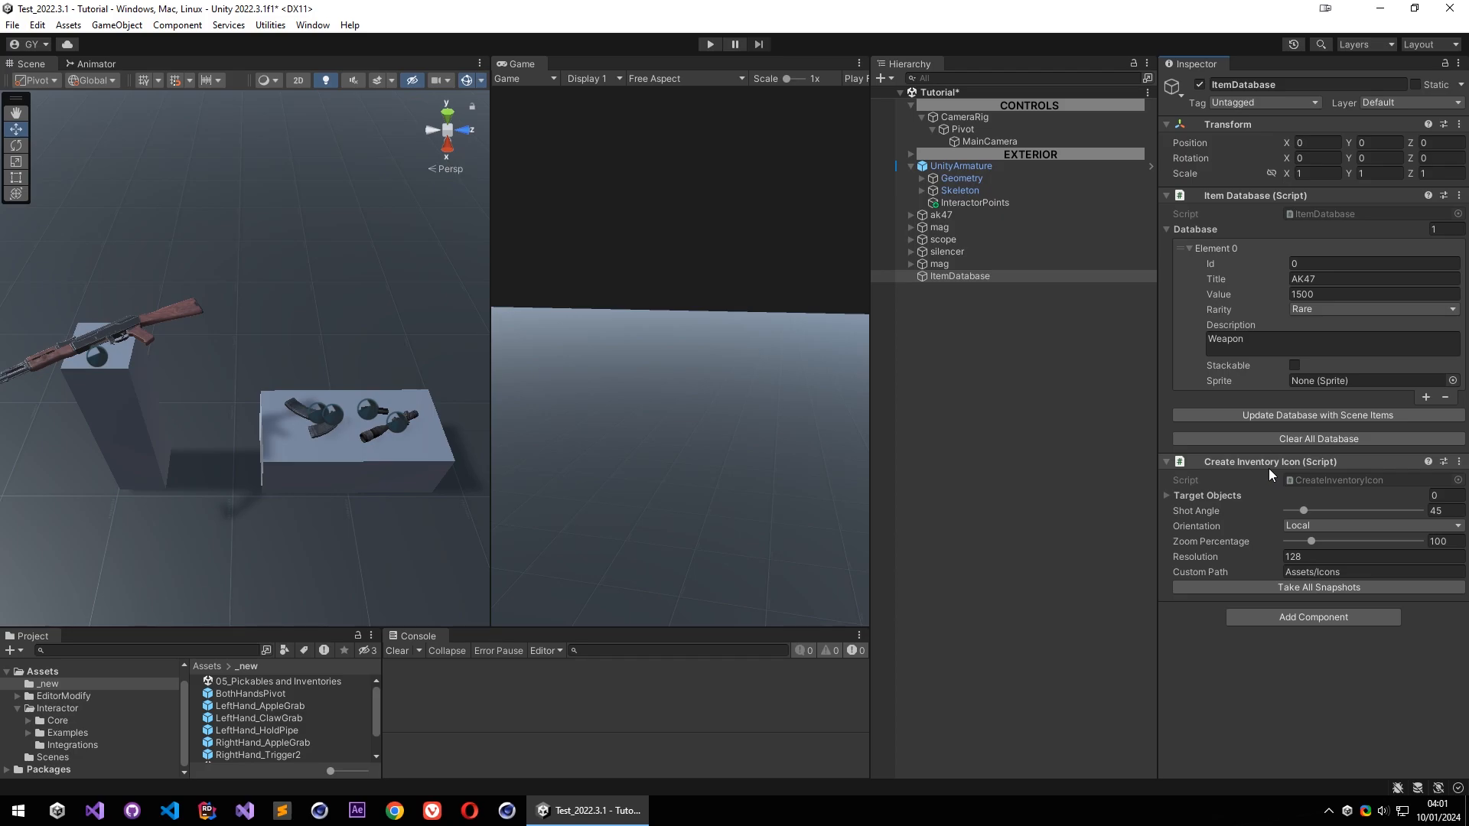
Add ak47 to the icon creator's Target Objects list and take all snapshots
left_click(1209, 496)
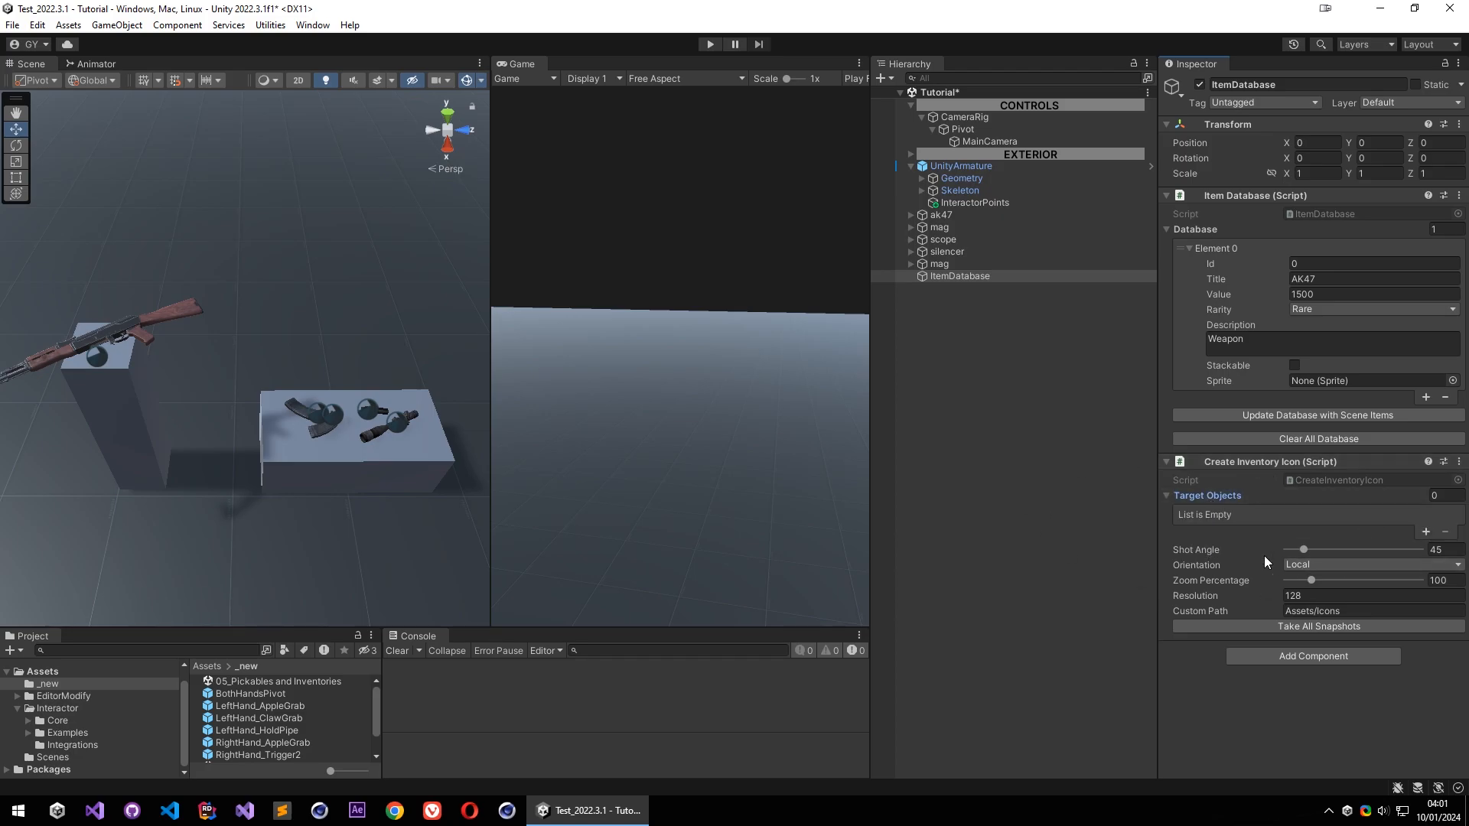
left_click(1425, 531)
left_click_drag(944, 217, 1355, 512)
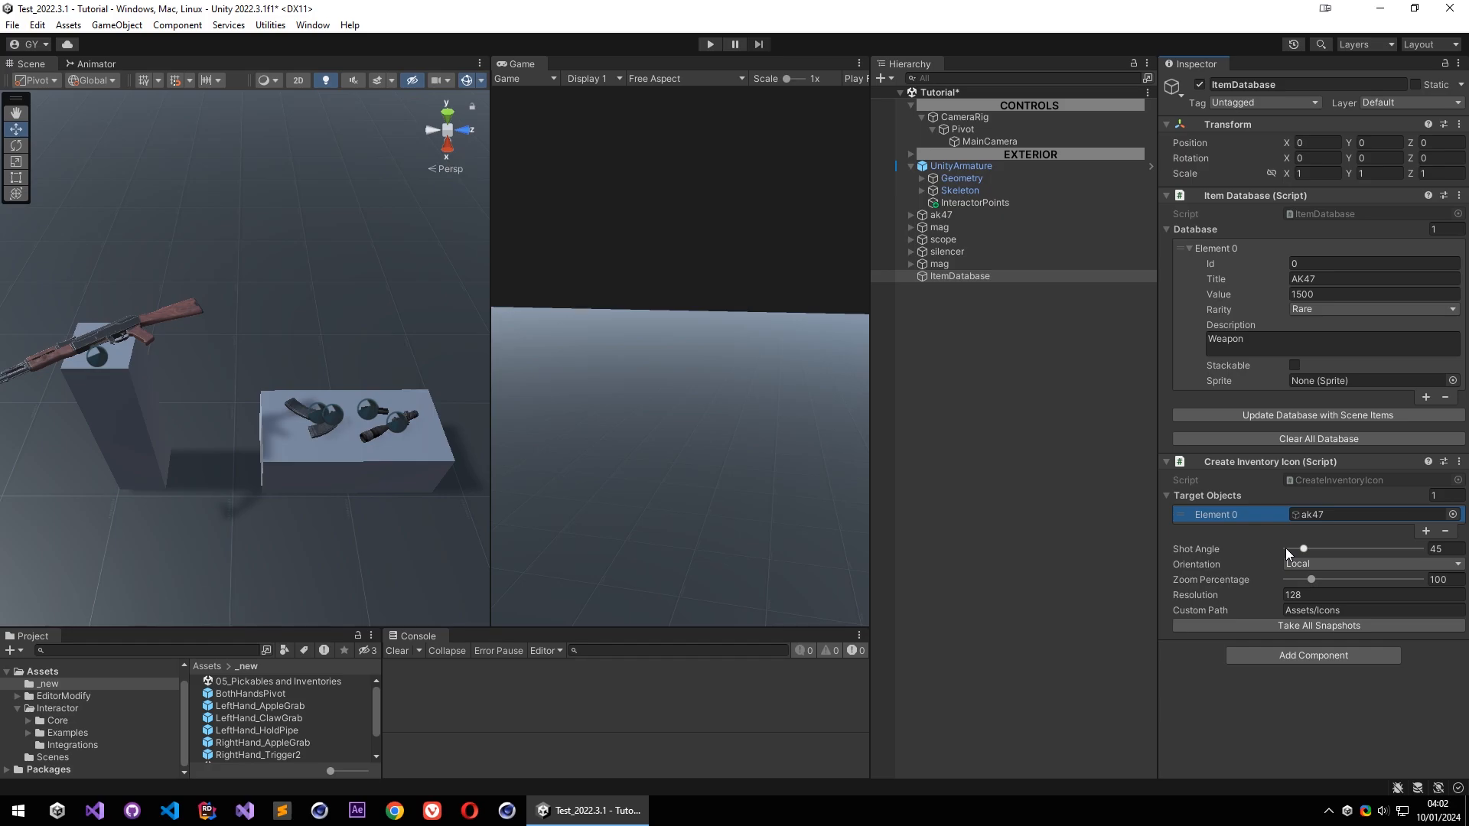
left_click(1296, 624)
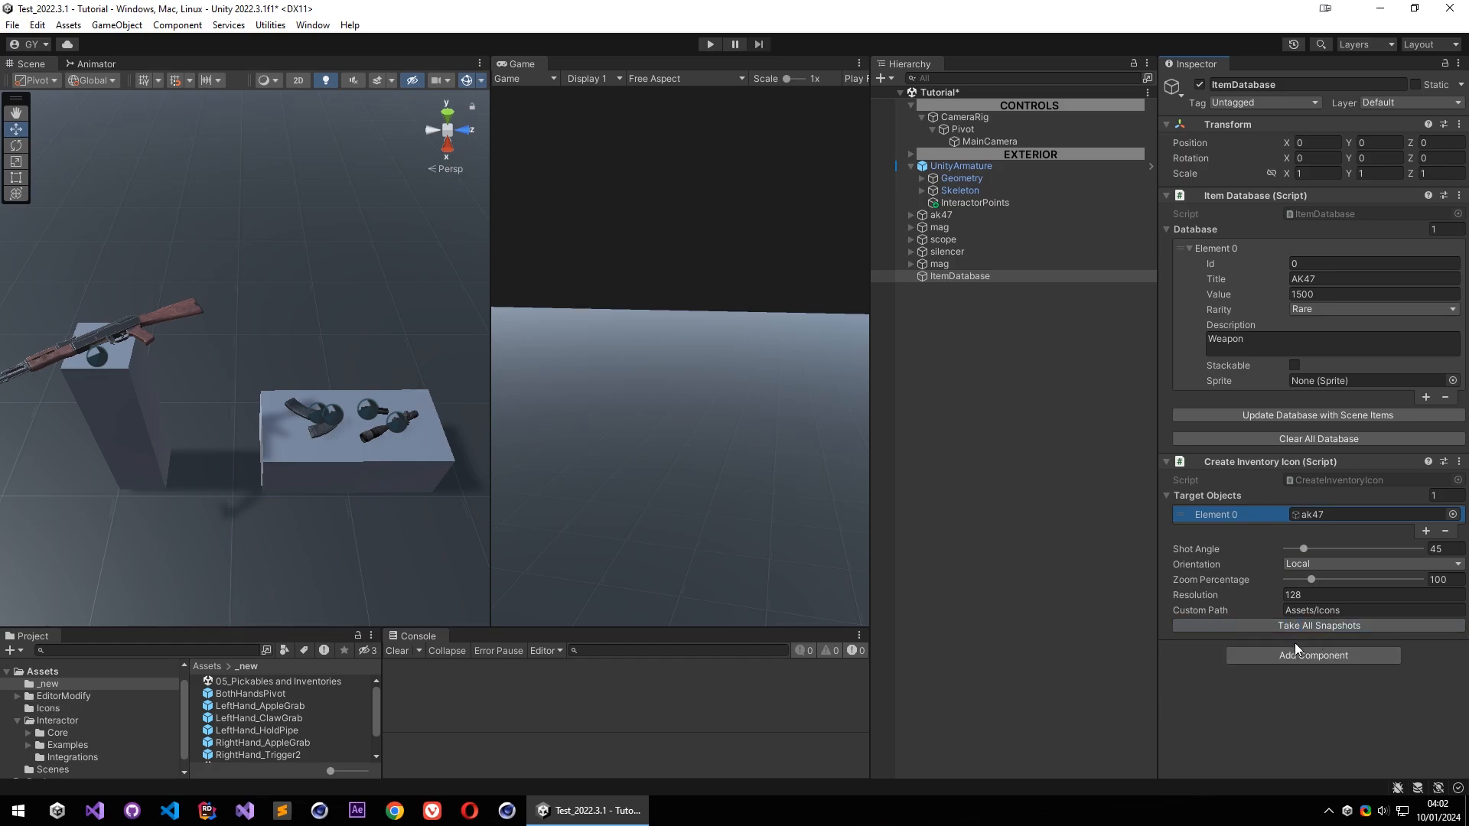
Change the texture type of the ak47 image in the Icons folder to Sprite (2D and UI) and apply it
left_click(46, 708)
left_click(230, 683)
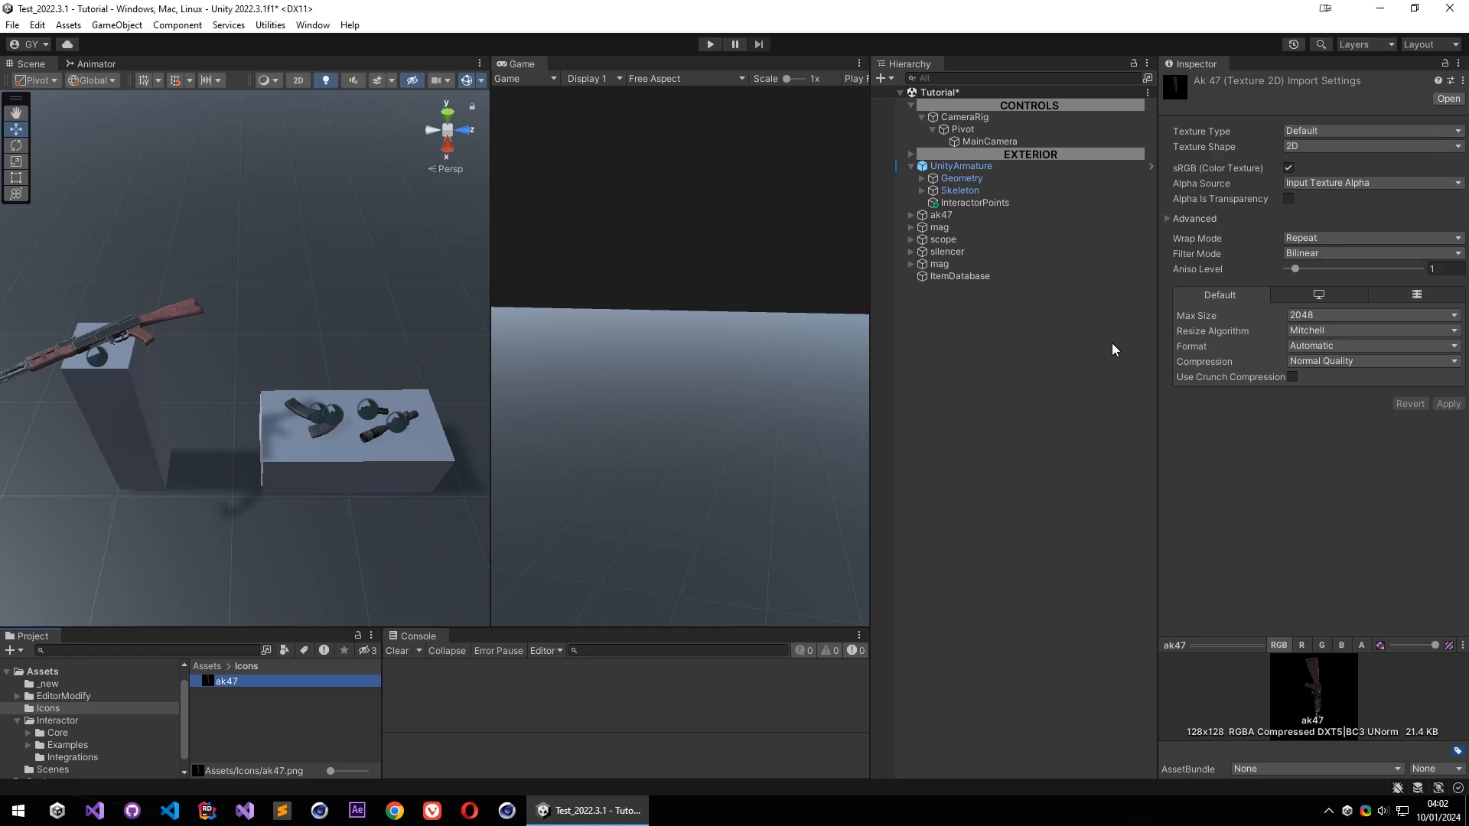
left_click(1331, 130)
left_click(1340, 201)
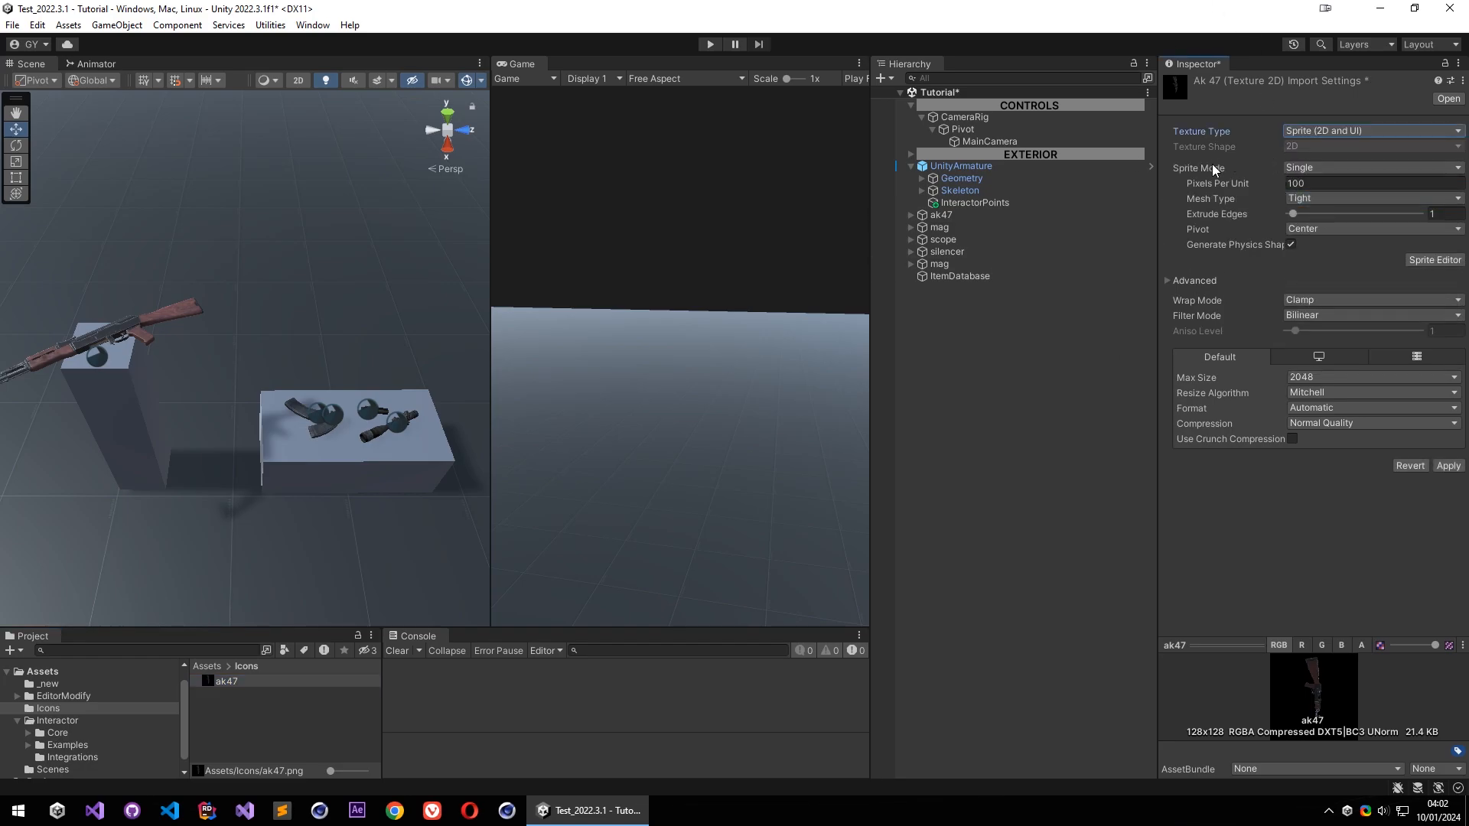
left_click(1447, 468)
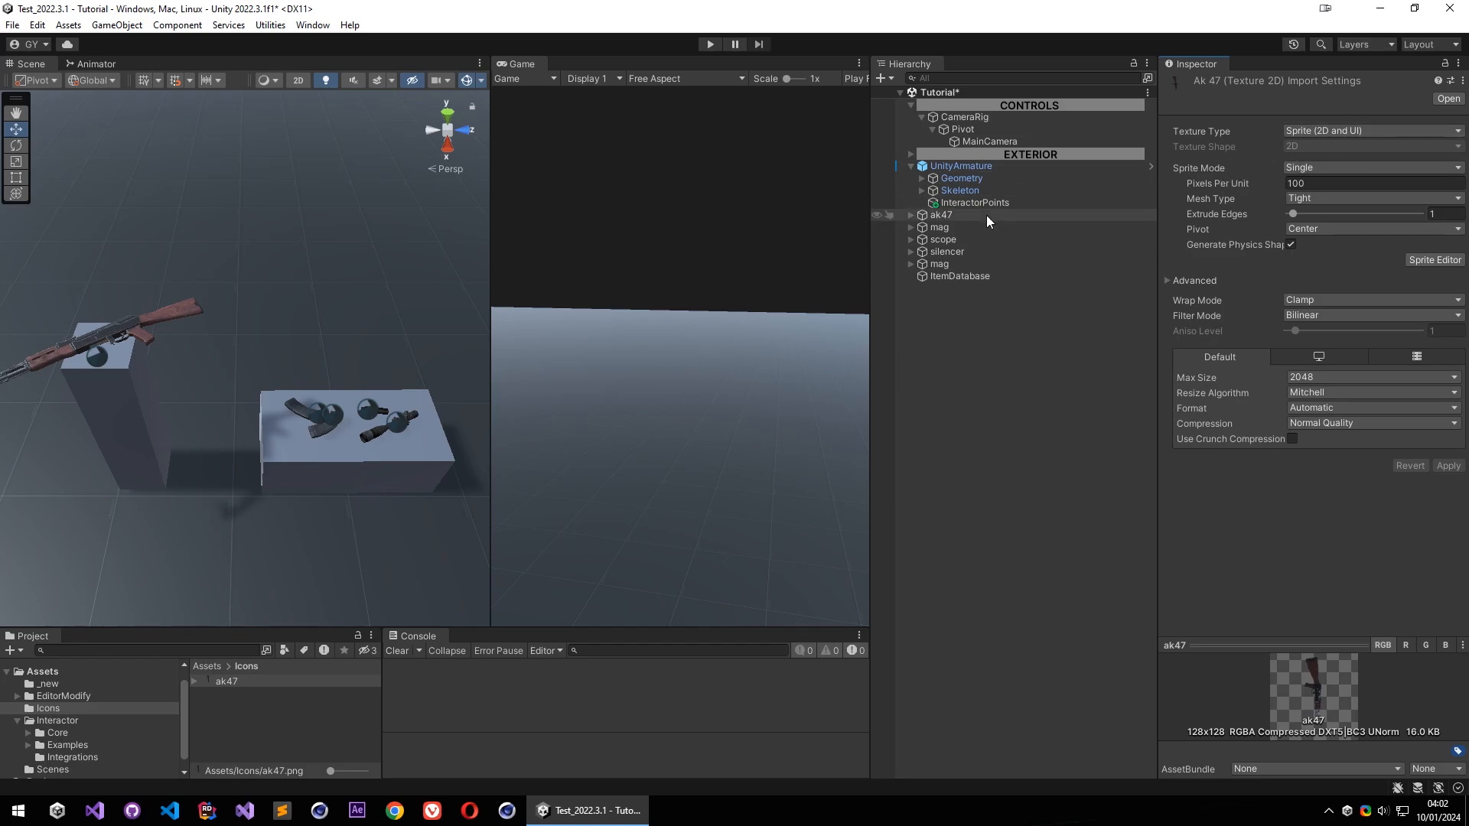
Retake the ak47 icon snapshot from ItemDatabase at shot angles of 140 and 262
left_click(953, 277)
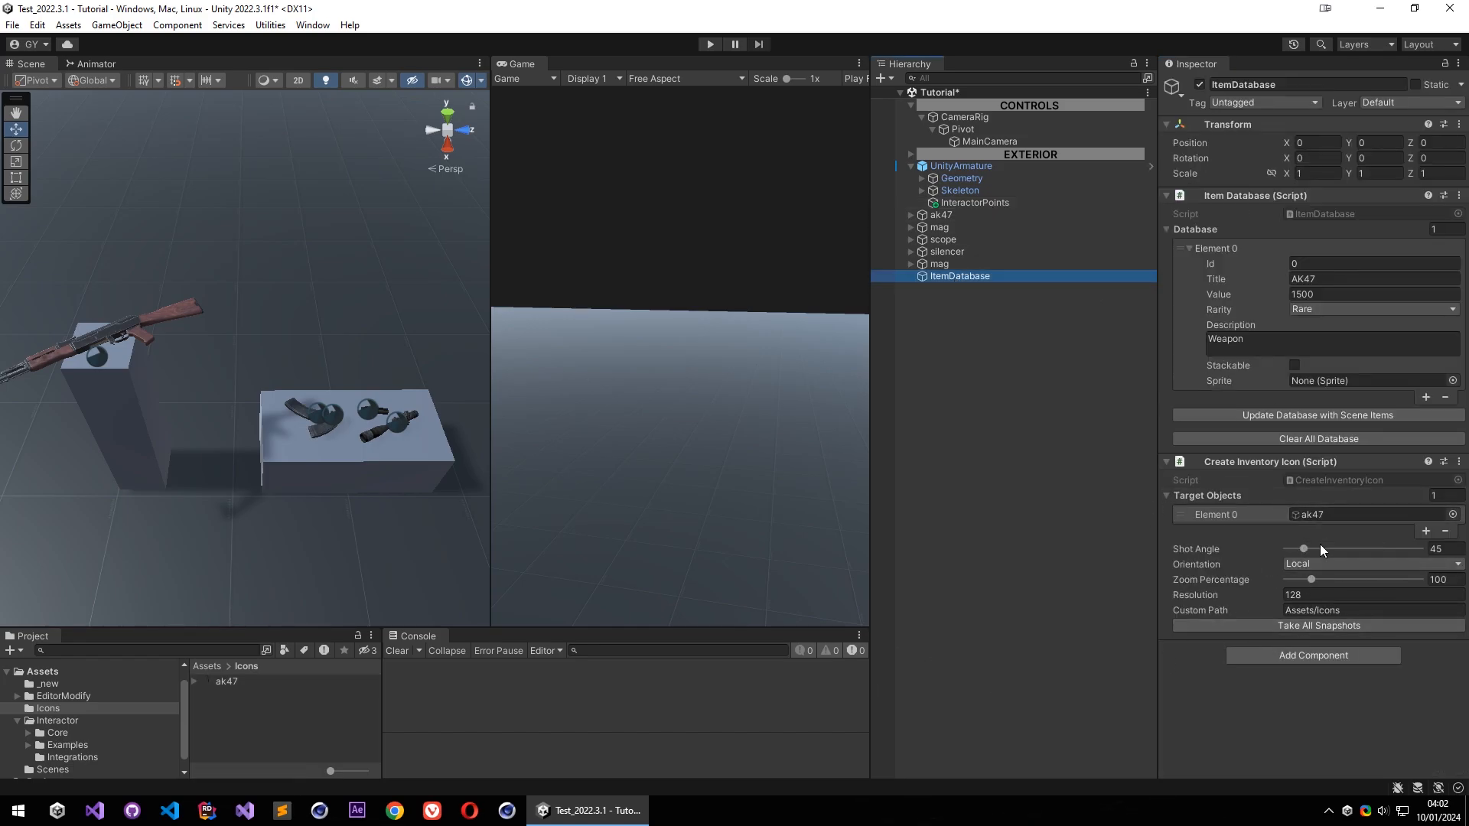
scroll(246, 707, "up", 10, "ctrl")
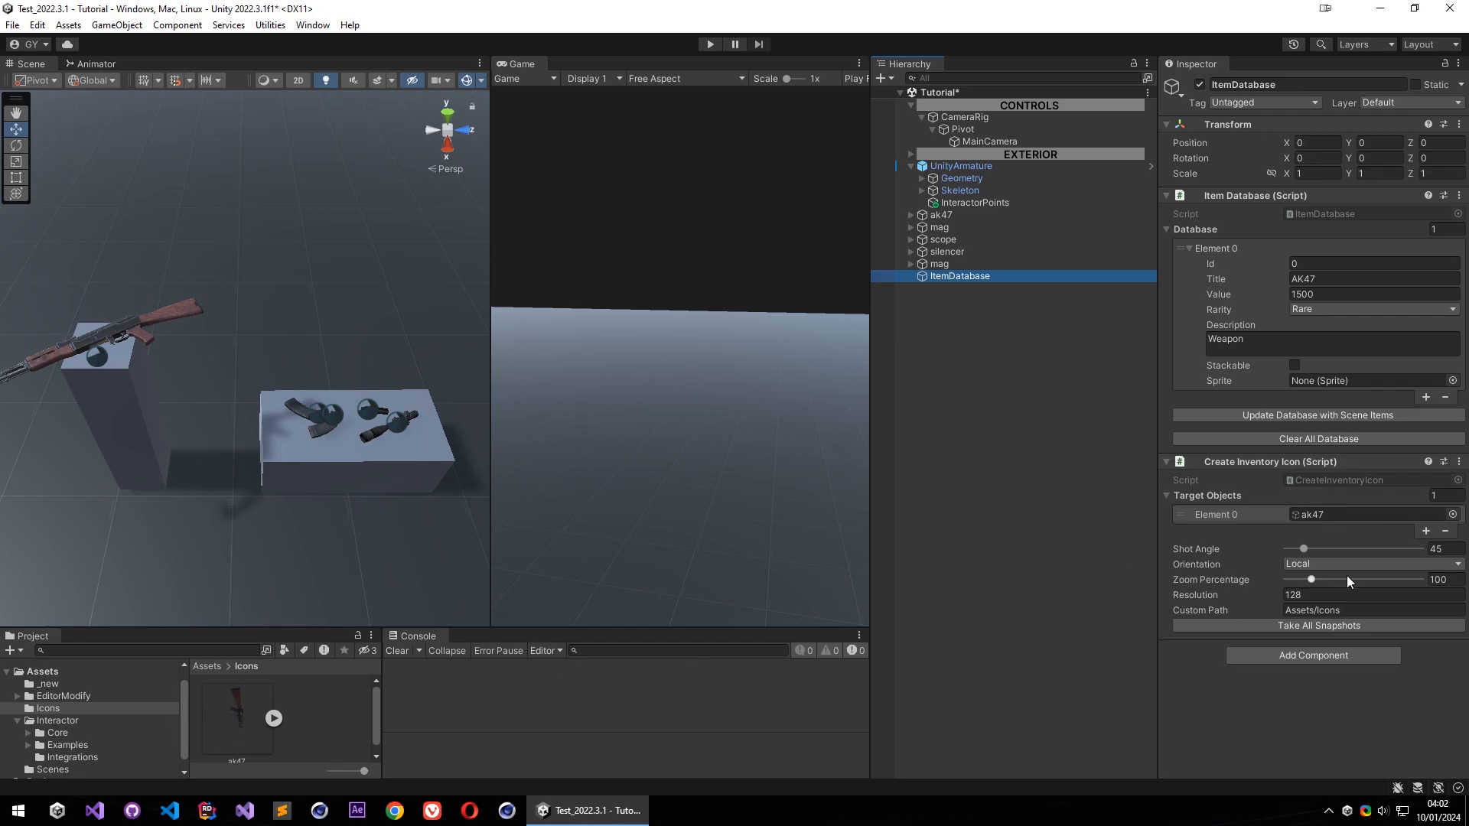
left_click_drag(1304, 548, 1338, 550)
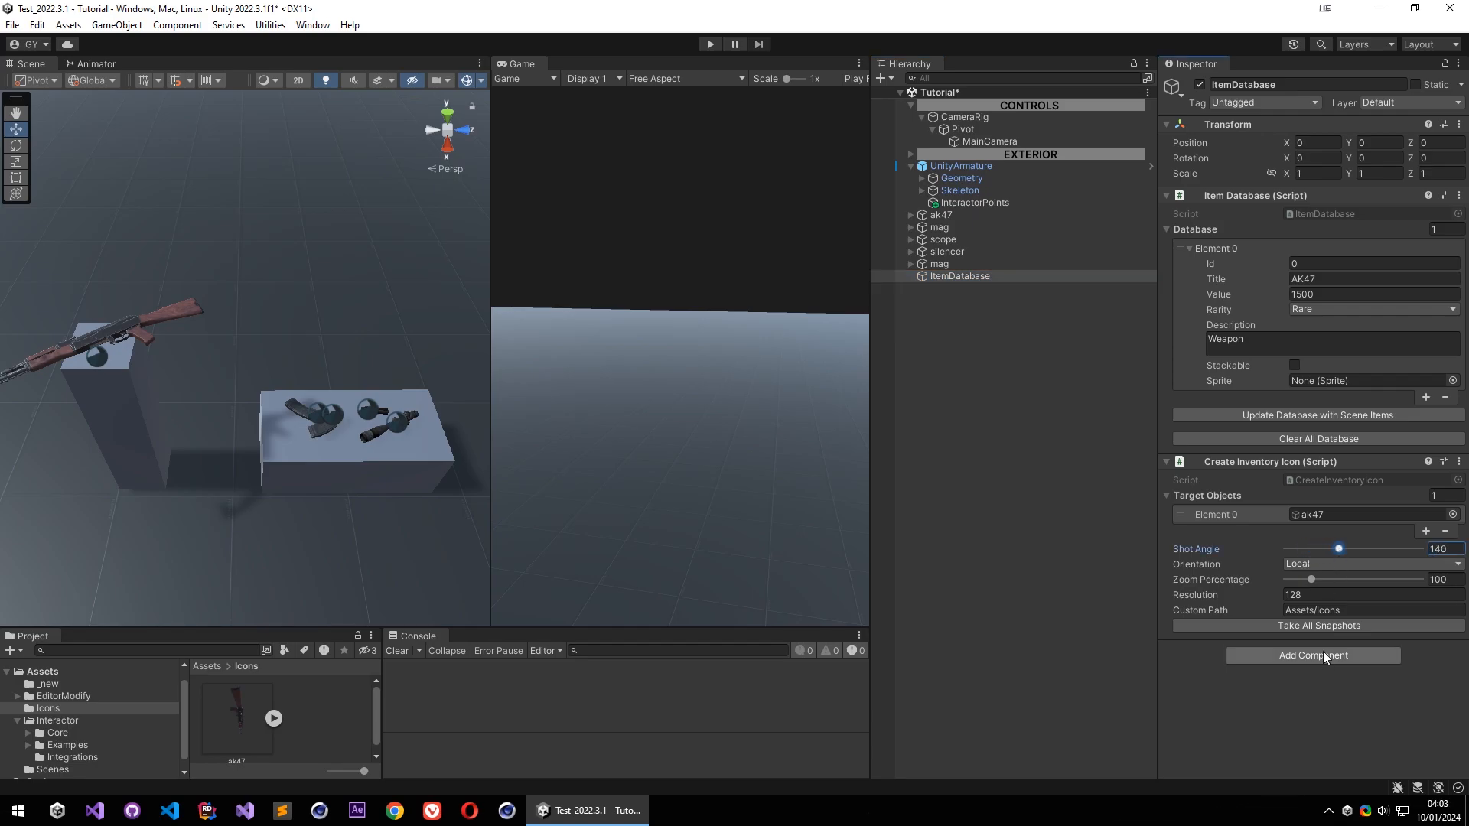
left_click(1316, 630)
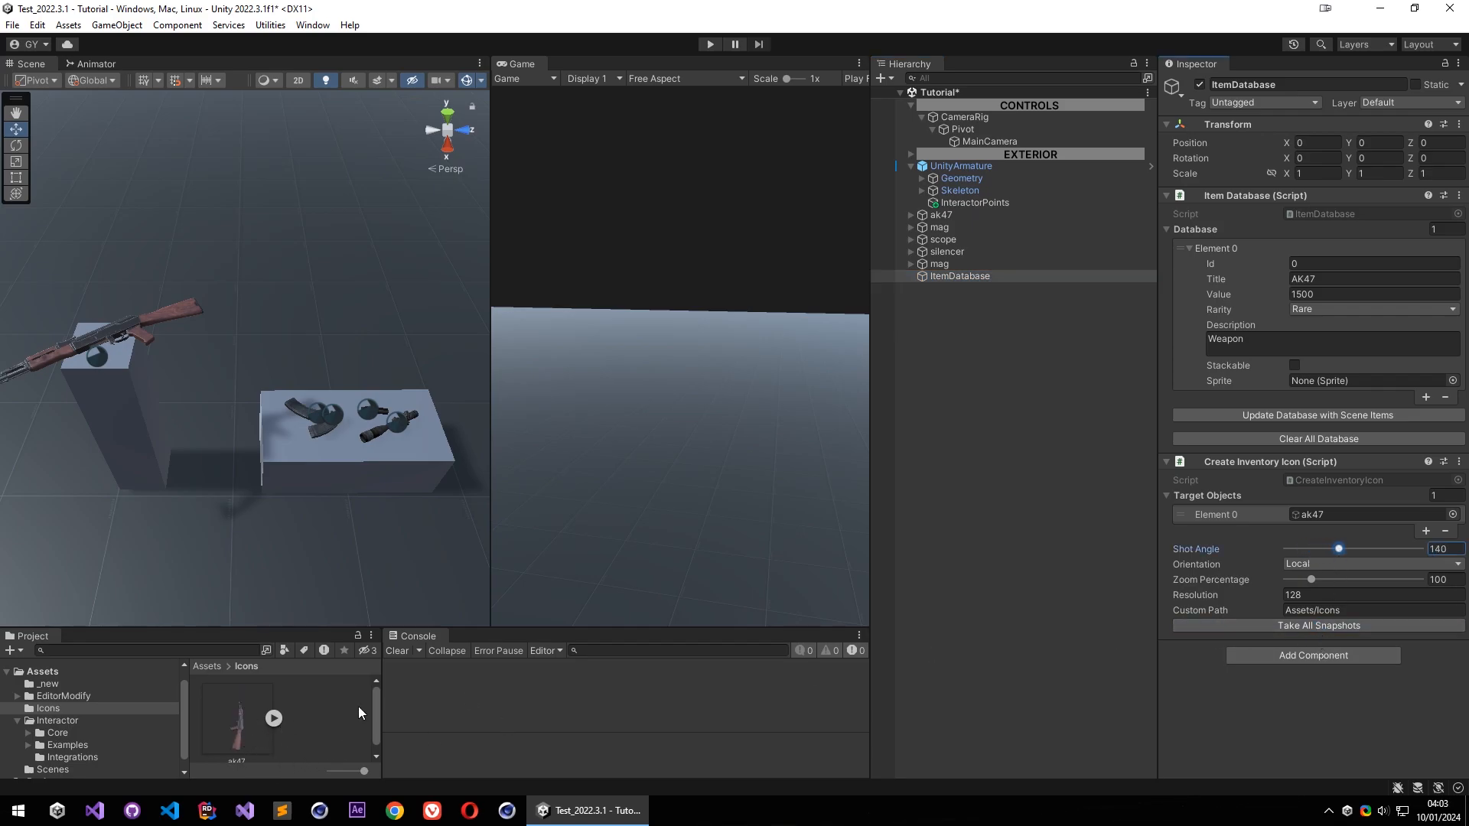
left_click_drag(1350, 551, 1384, 549)
left_click(1320, 627)
left_click(1328, 630)
Set the icon orientation to Global and retake the ak47 snapshot at shot angles of 130 and 277
left_click(1309, 567)
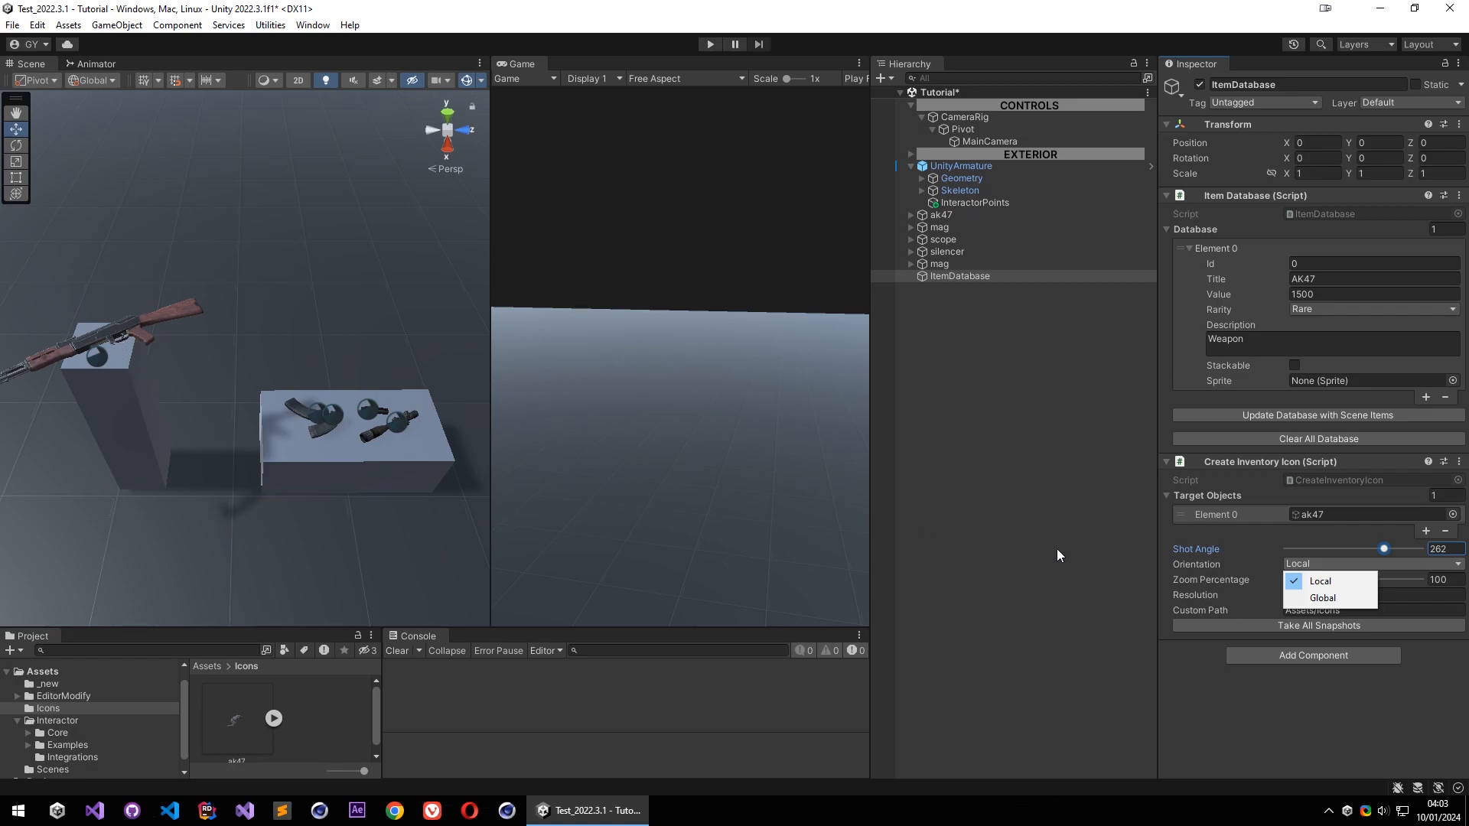
left_click(1315, 599)
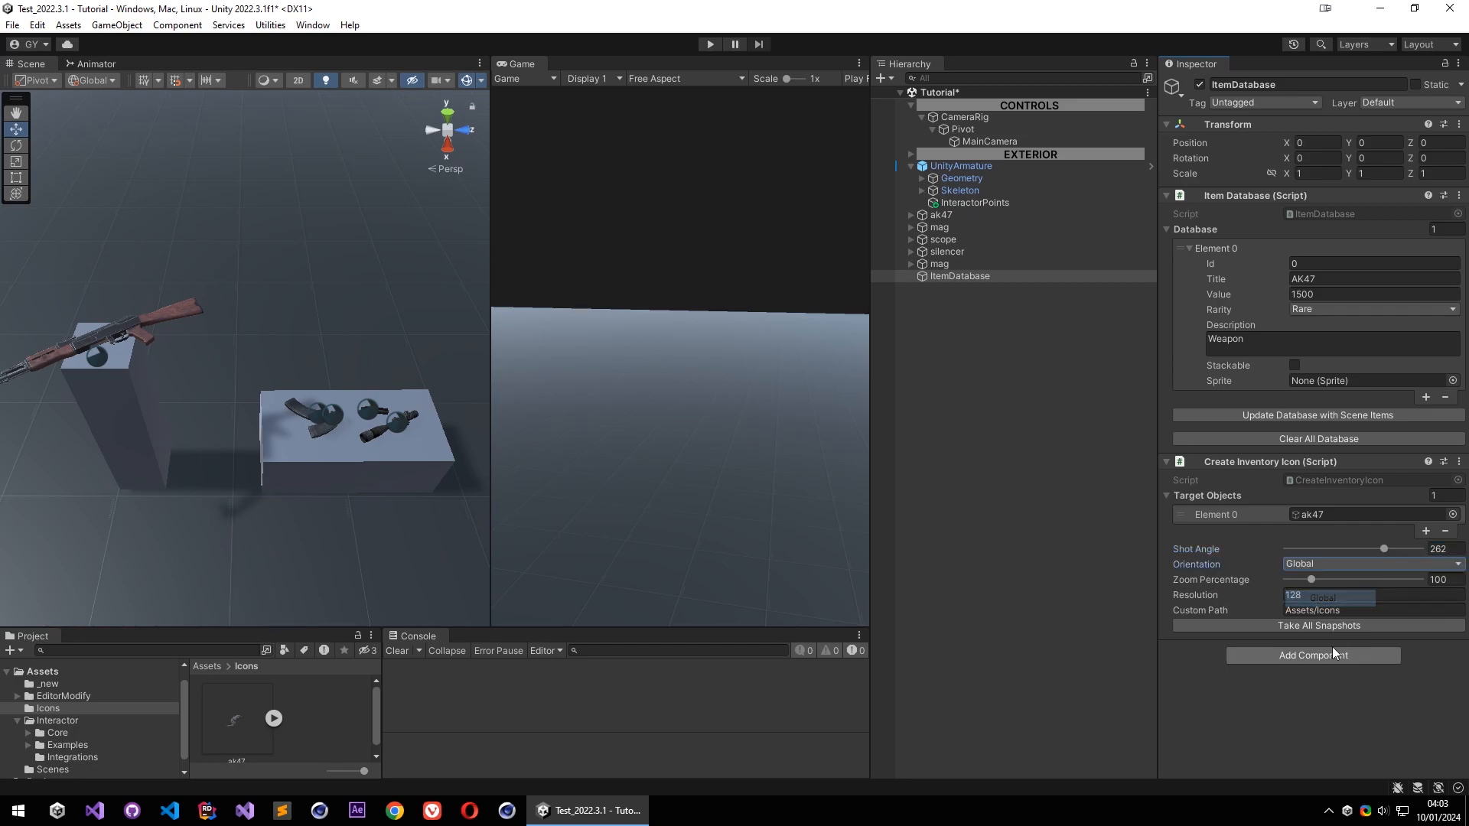
left_click(1324, 549)
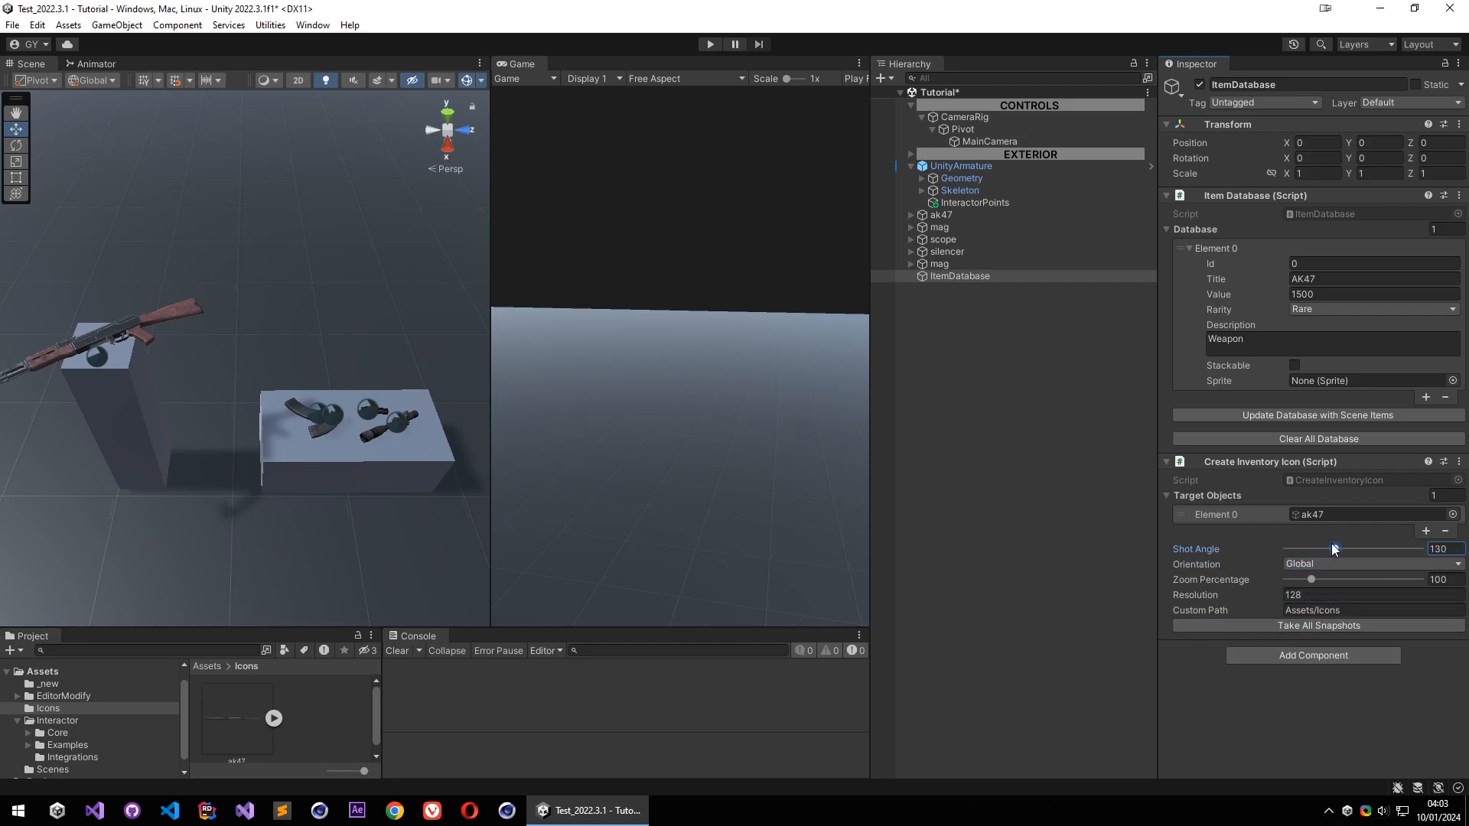
left_click_drag(1310, 549, 1351, 563)
left_click(1310, 630)
left_click(1288, 621)
Rotate the ak47 in the scene to tilt it diagonally, and retake its icon snapshot from ItemDatabase
right_click_drag(167, 476, 348, 368)
left_click(361, 352)
key("e")
left_click_drag(257, 326, 220, 425)
left_click(956, 277)
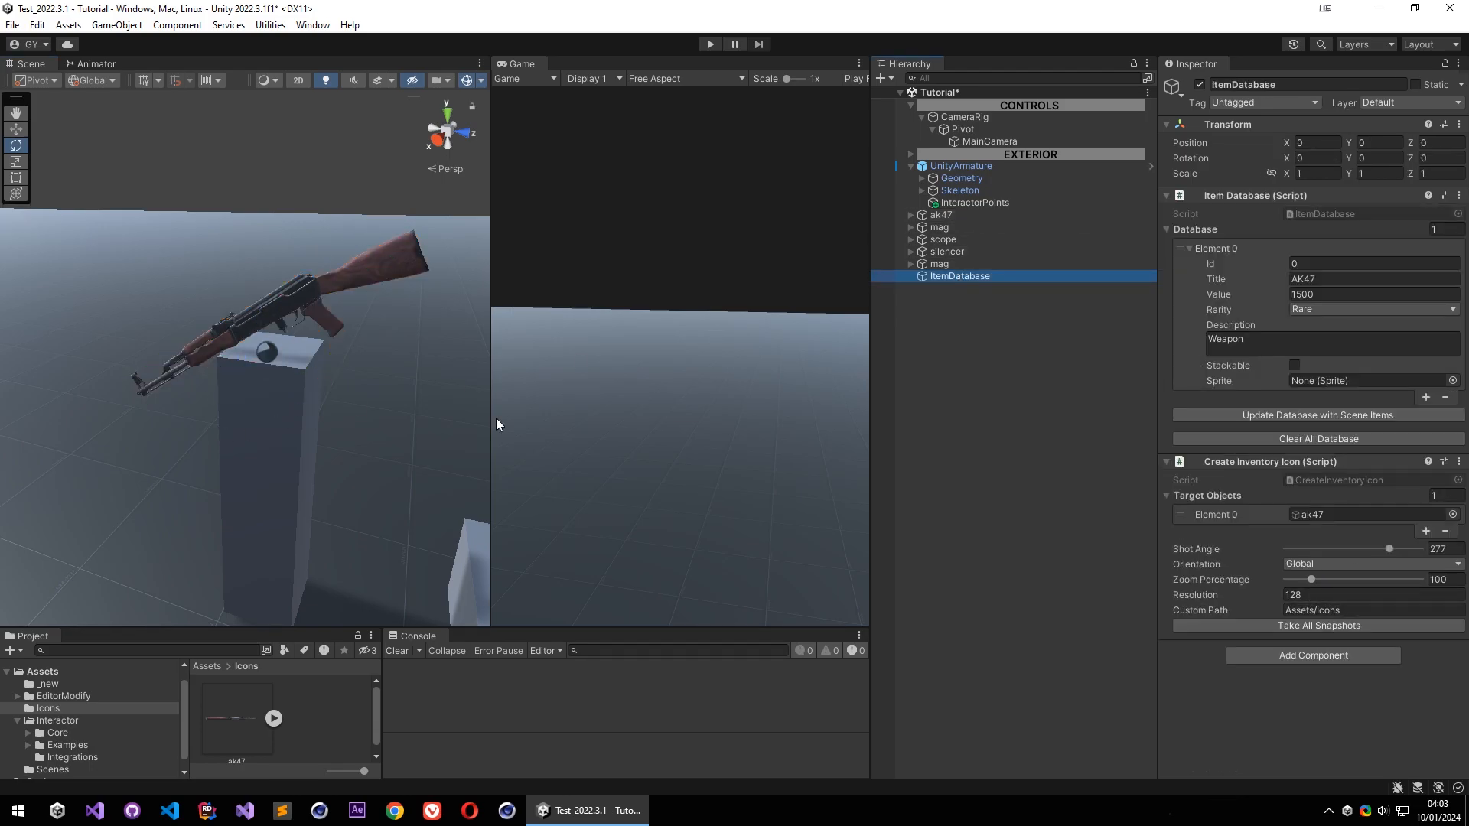
left_click(1296, 625)
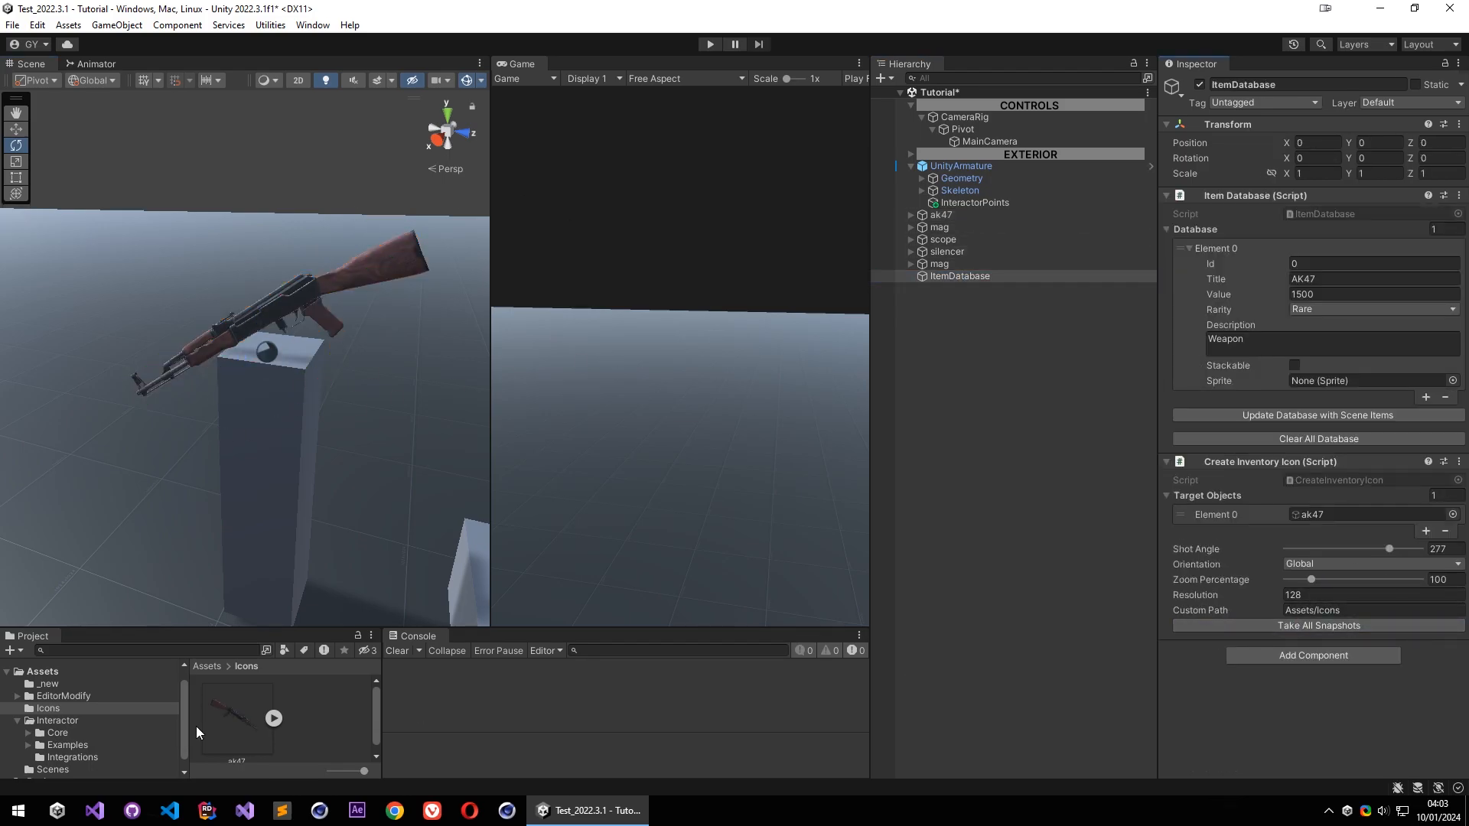
Try other shot angles for the icon, ending at 106, and retake the ak47 snapshot
left_click(1340, 548)
left_click(1295, 625)
left_click(1326, 549)
left_click(1313, 625)
Retake the ak47 icon snapshot at a zoom percentage of 139, and again at 84
right_click_drag(372, 205, 460, 327)
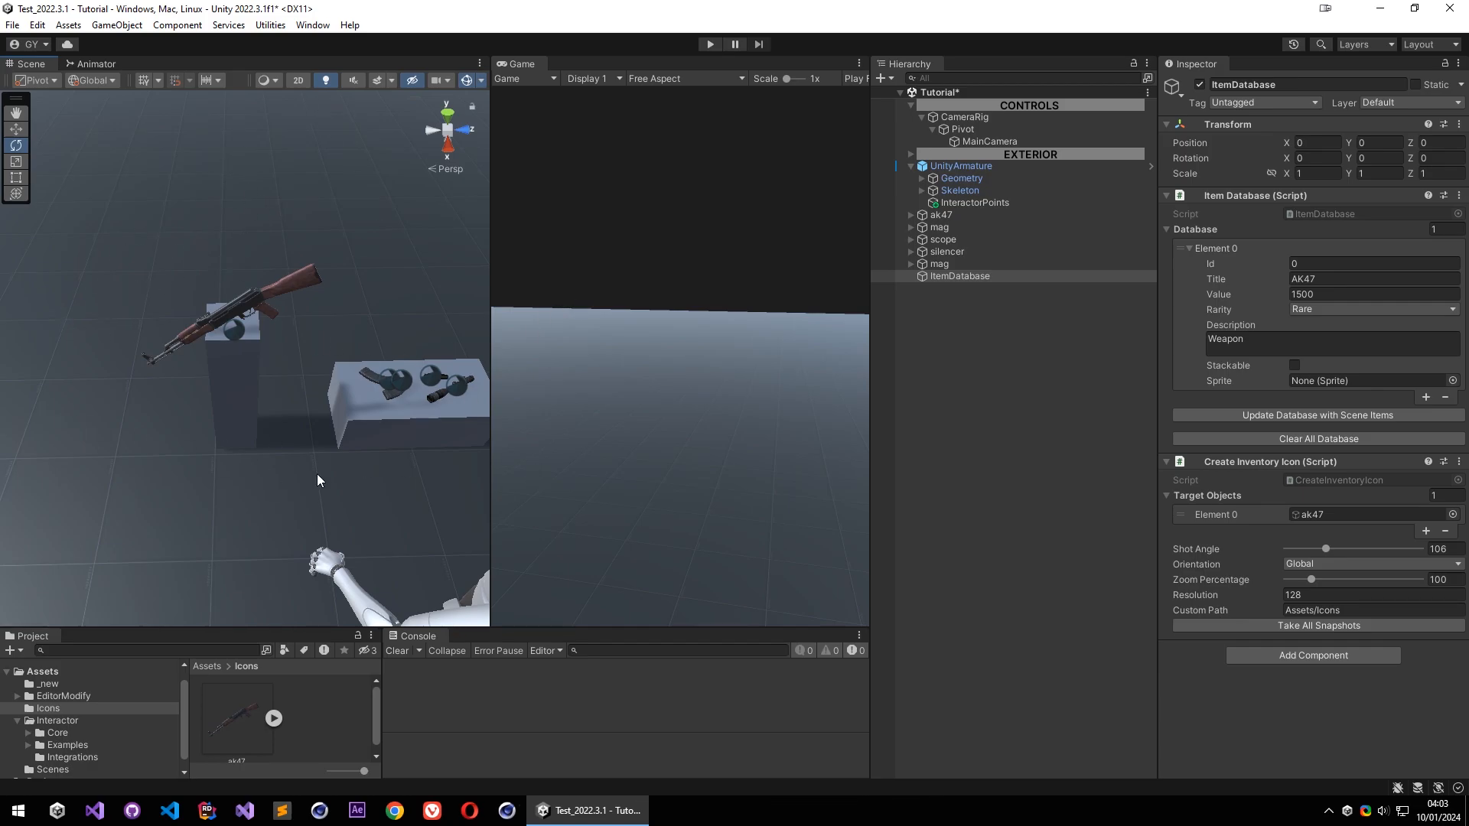
scroll(267, 382, "up", 4)
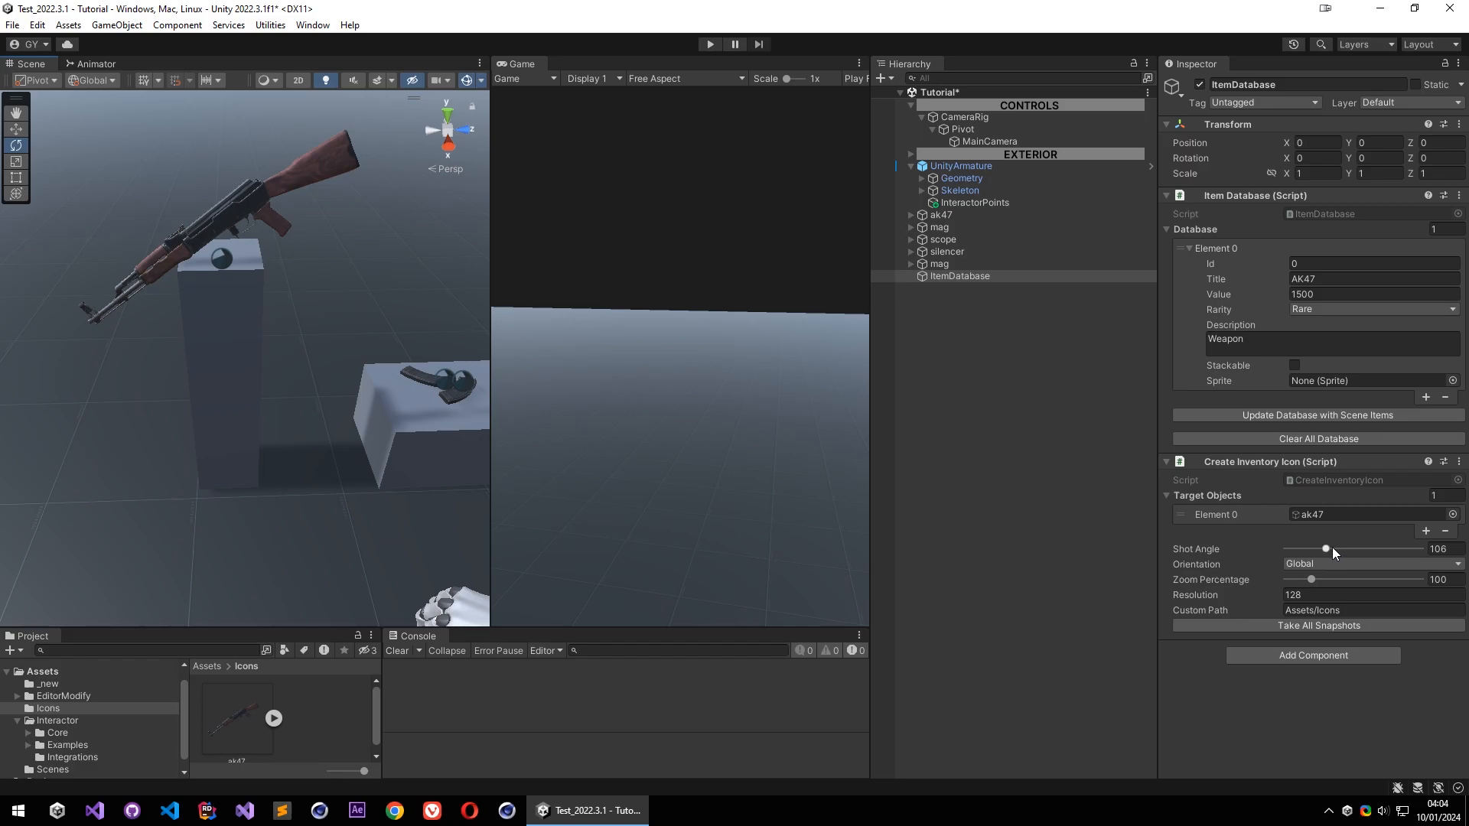
left_click_drag(1311, 579, 1321, 579)
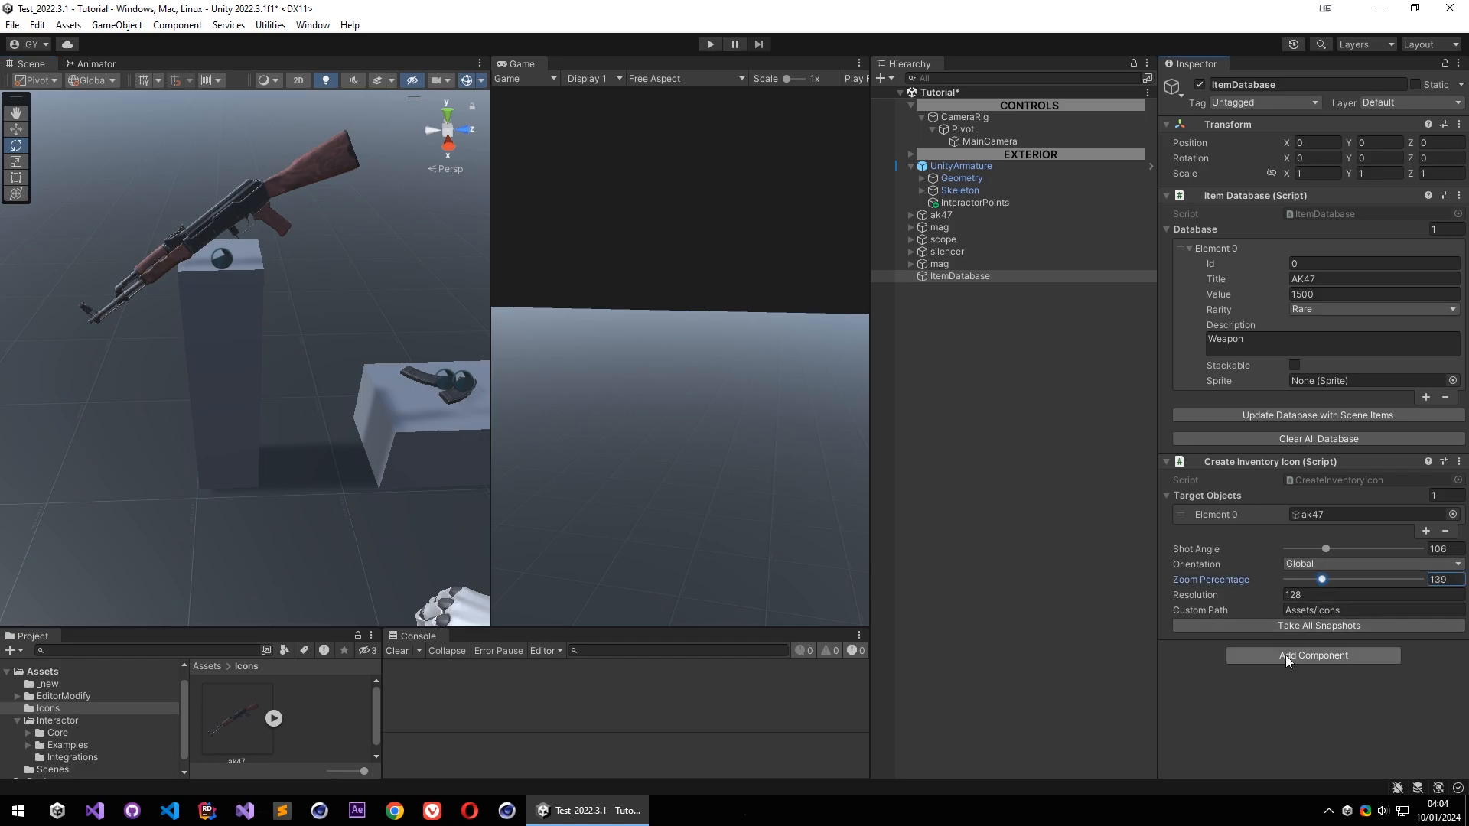
left_click(1311, 628)
left_click(1307, 579)
left_click(1307, 581)
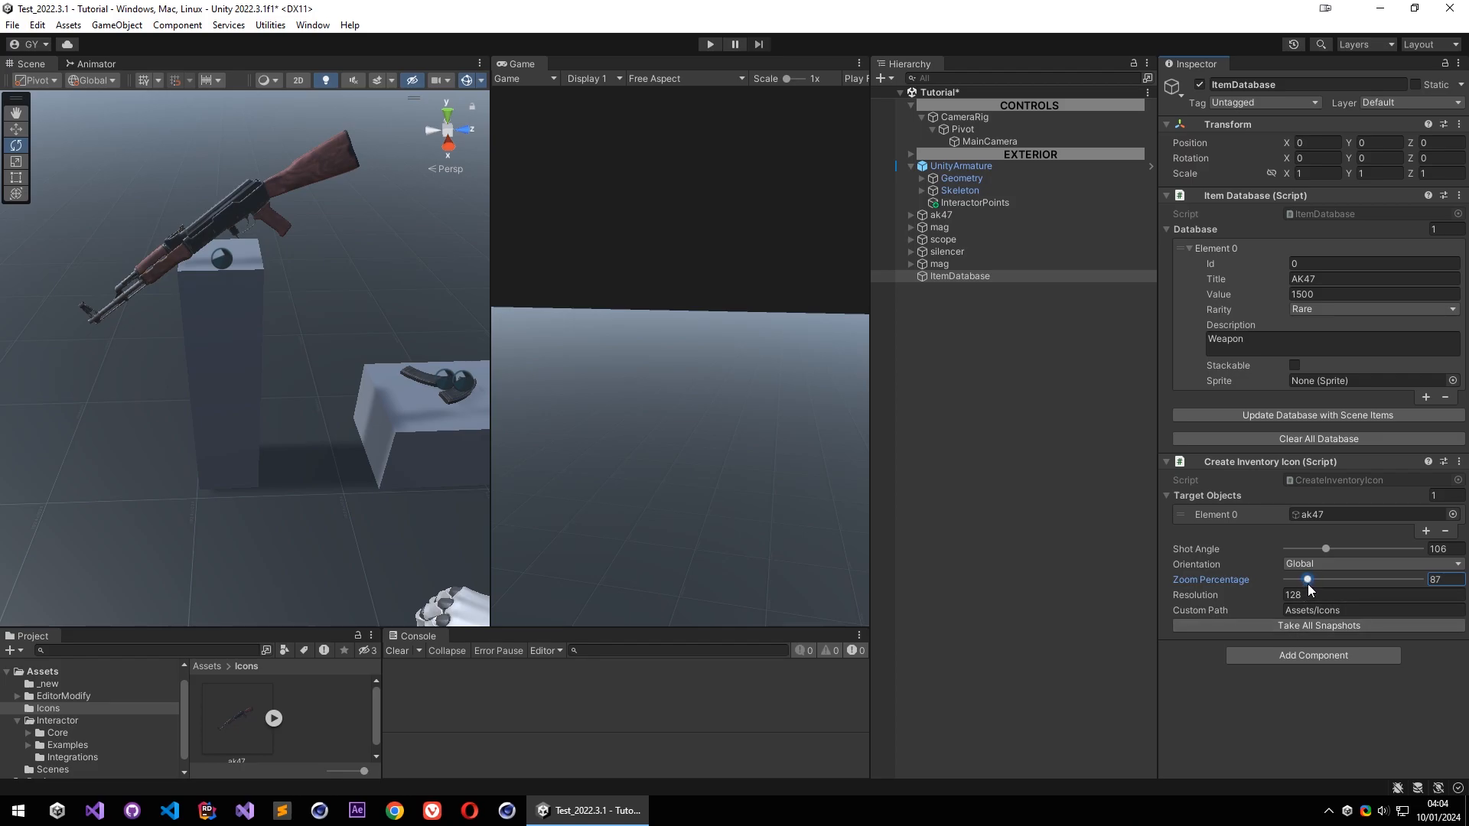
left_click(1296, 627)
Examine the ak47 icon in an enlarged preview and compare it with the rifle in the scene
left_click(249, 723)
left_click_drag(1331, 643, 1330, 507)
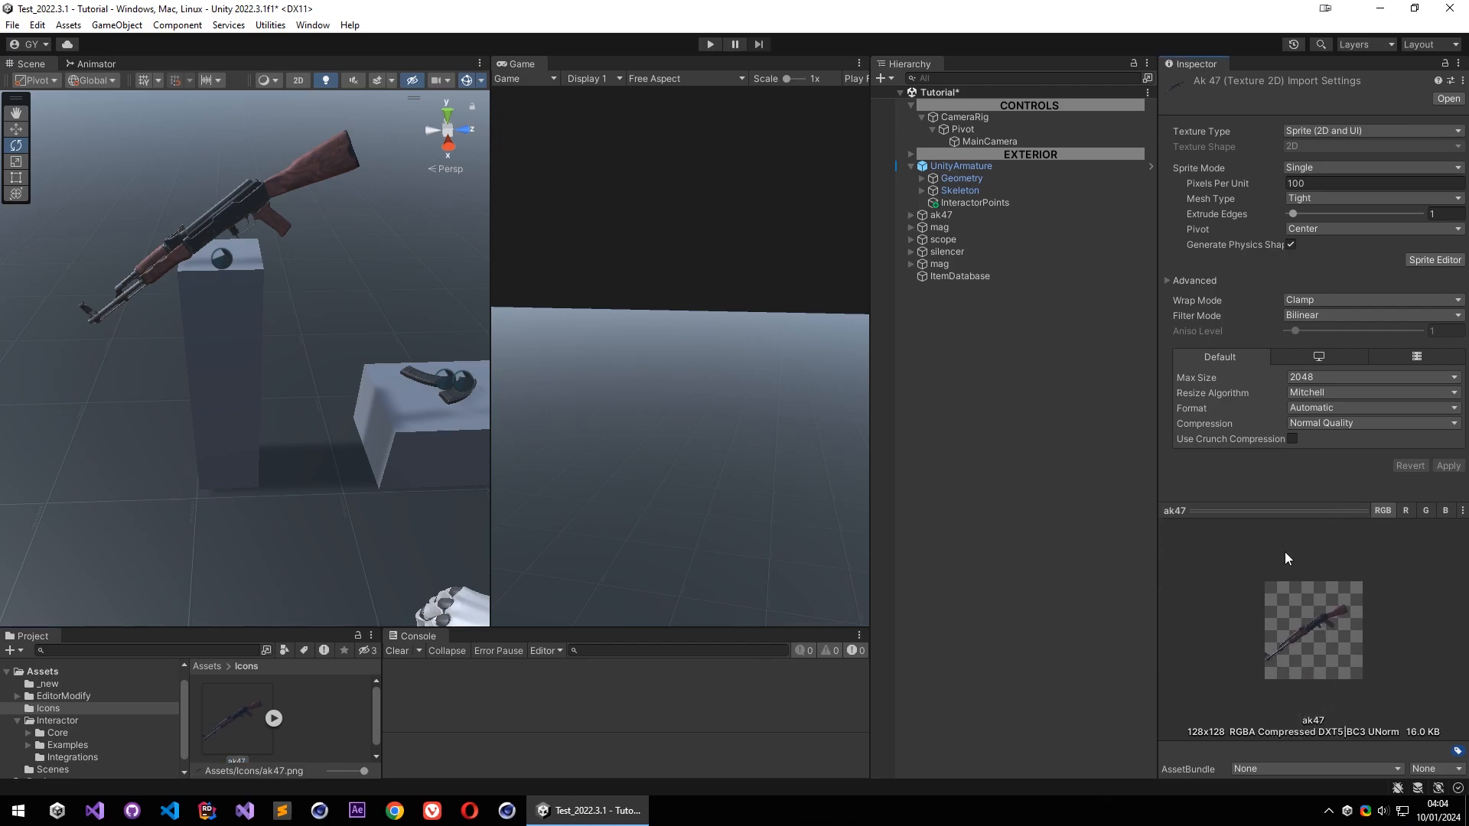
key("s")
right_click_drag(403, 312, 298, 270)
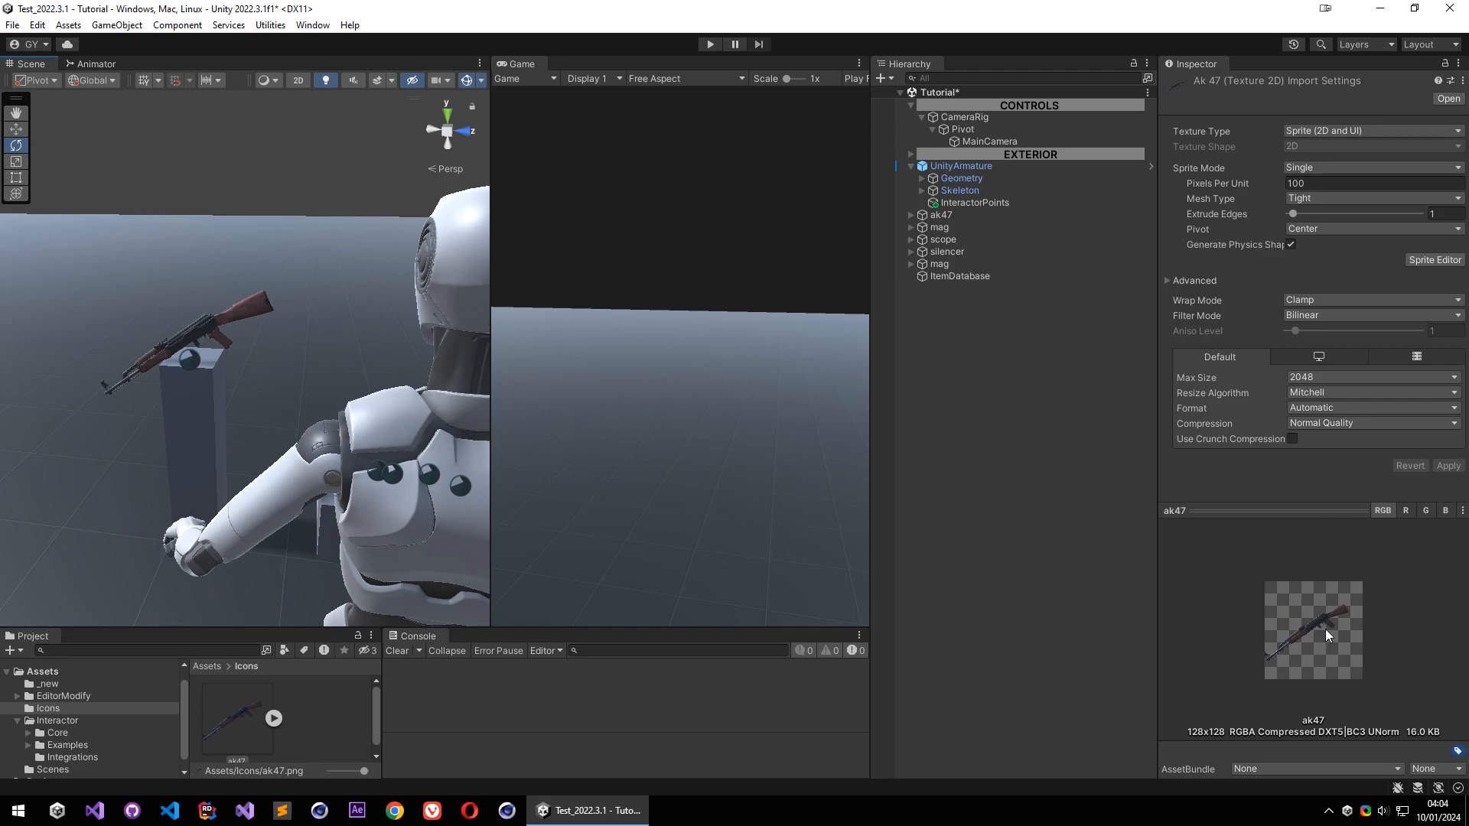
key("w")
right_click_drag(335, 484, 380, 414)
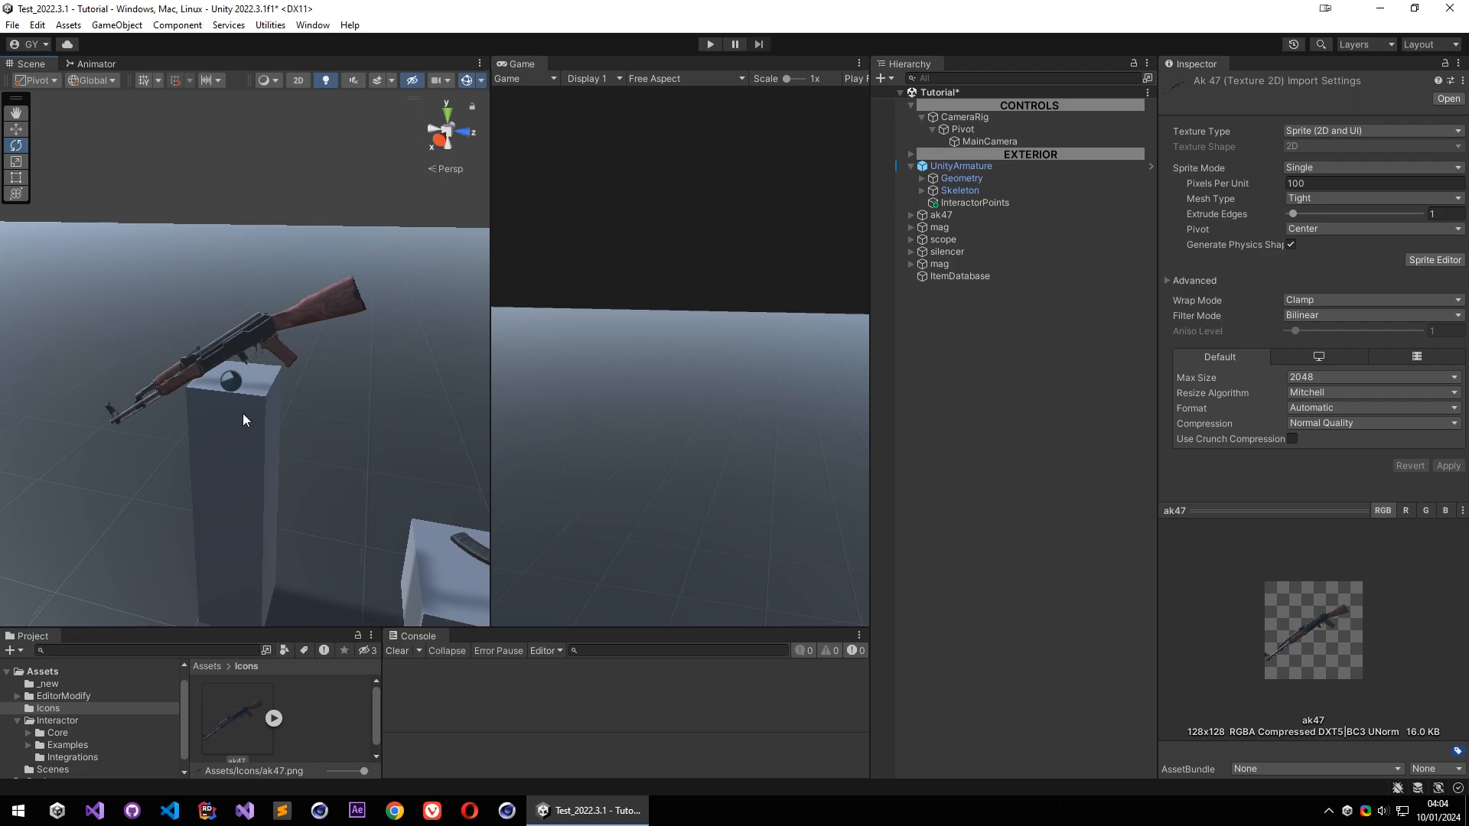
Assign the ak47 icon as the sprite of Element 0 in the ItemDatabase object
left_click(977, 332)
right_click_drag(294, 397, 315, 440)
key("s")
left_click_drag(327, 468, 382, 458, "alt")
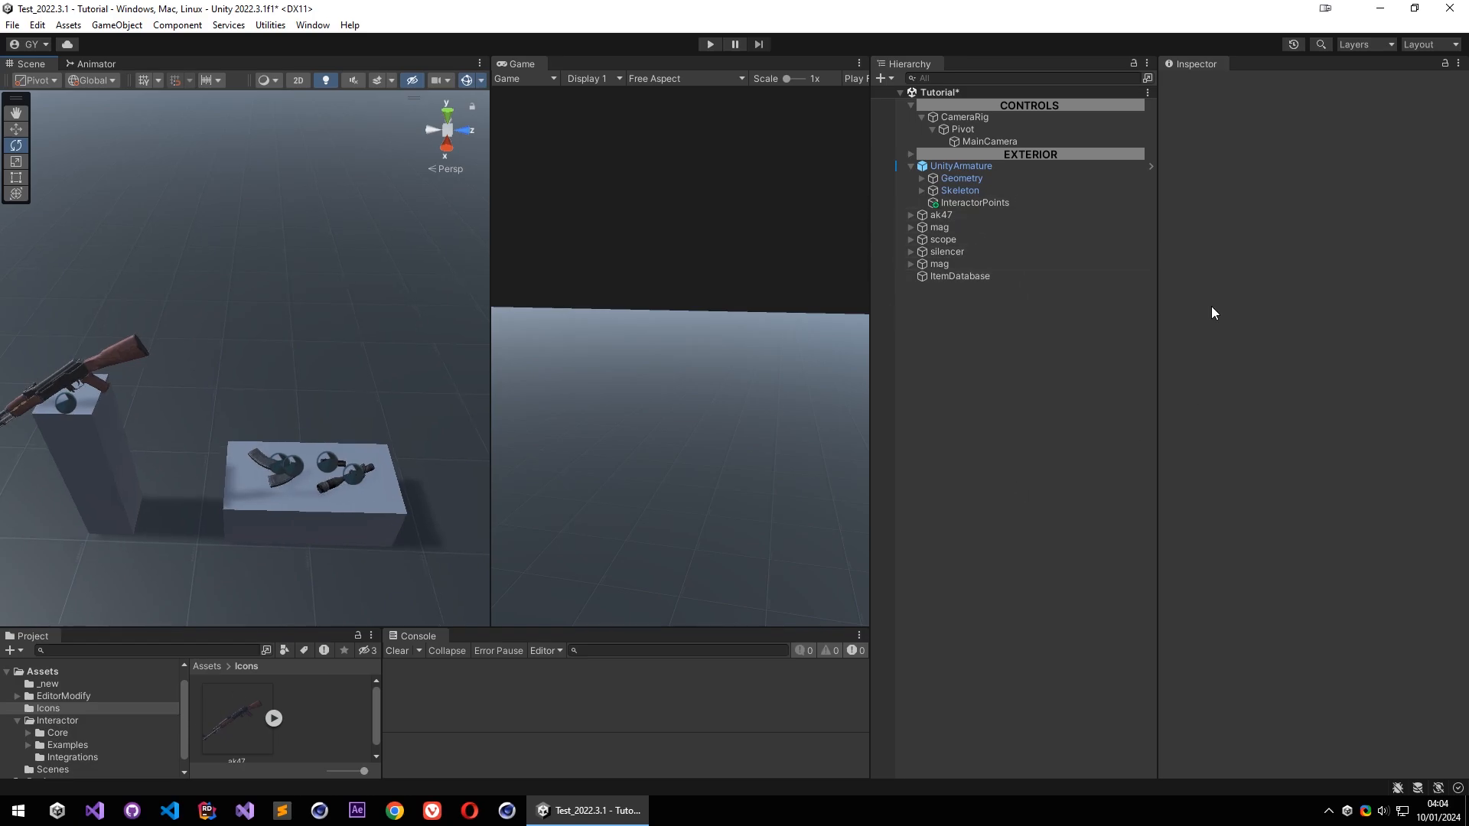
left_click(965, 276)
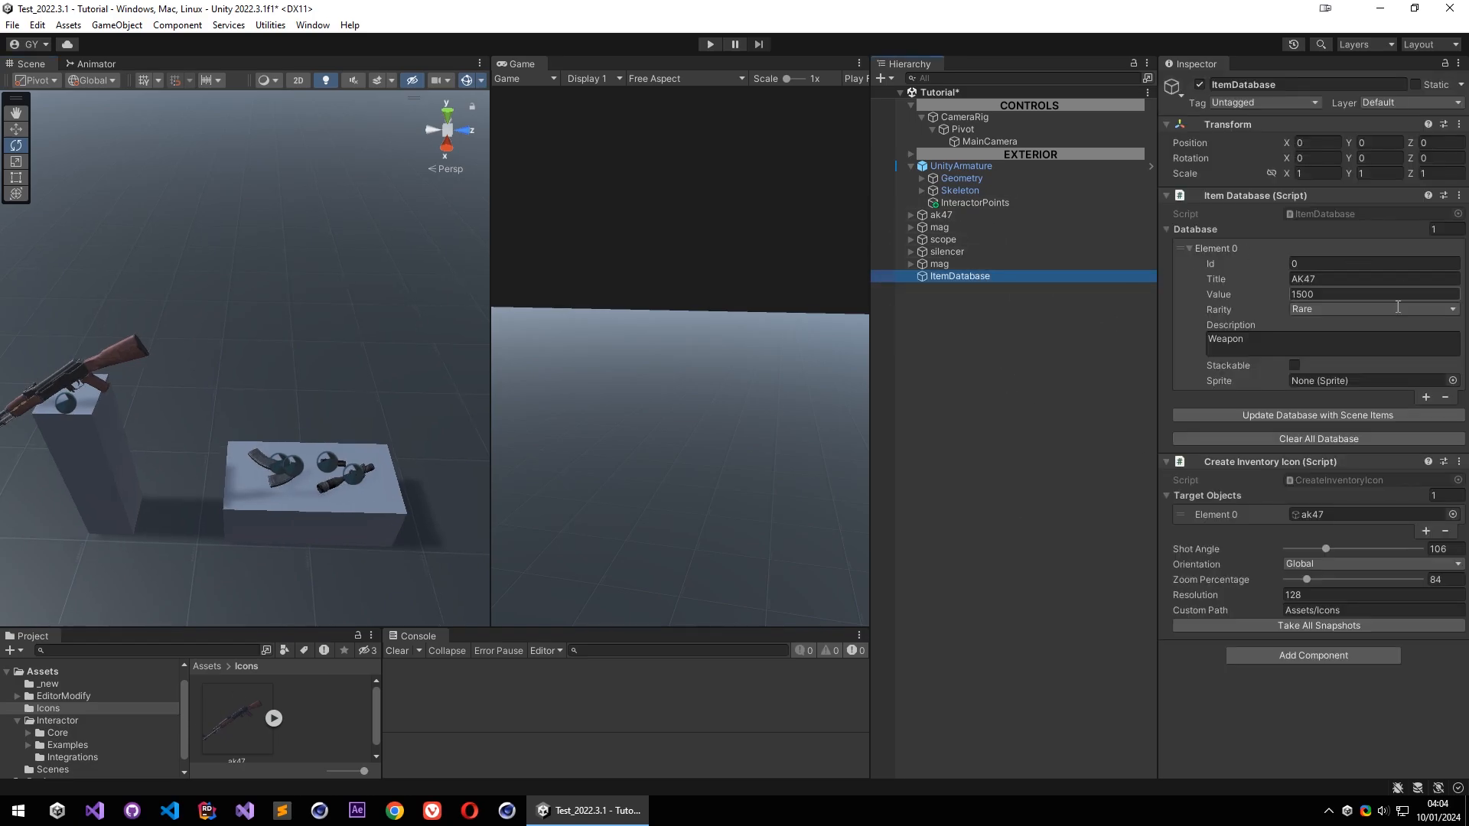
left_click_drag(246, 713, 1333, 382)
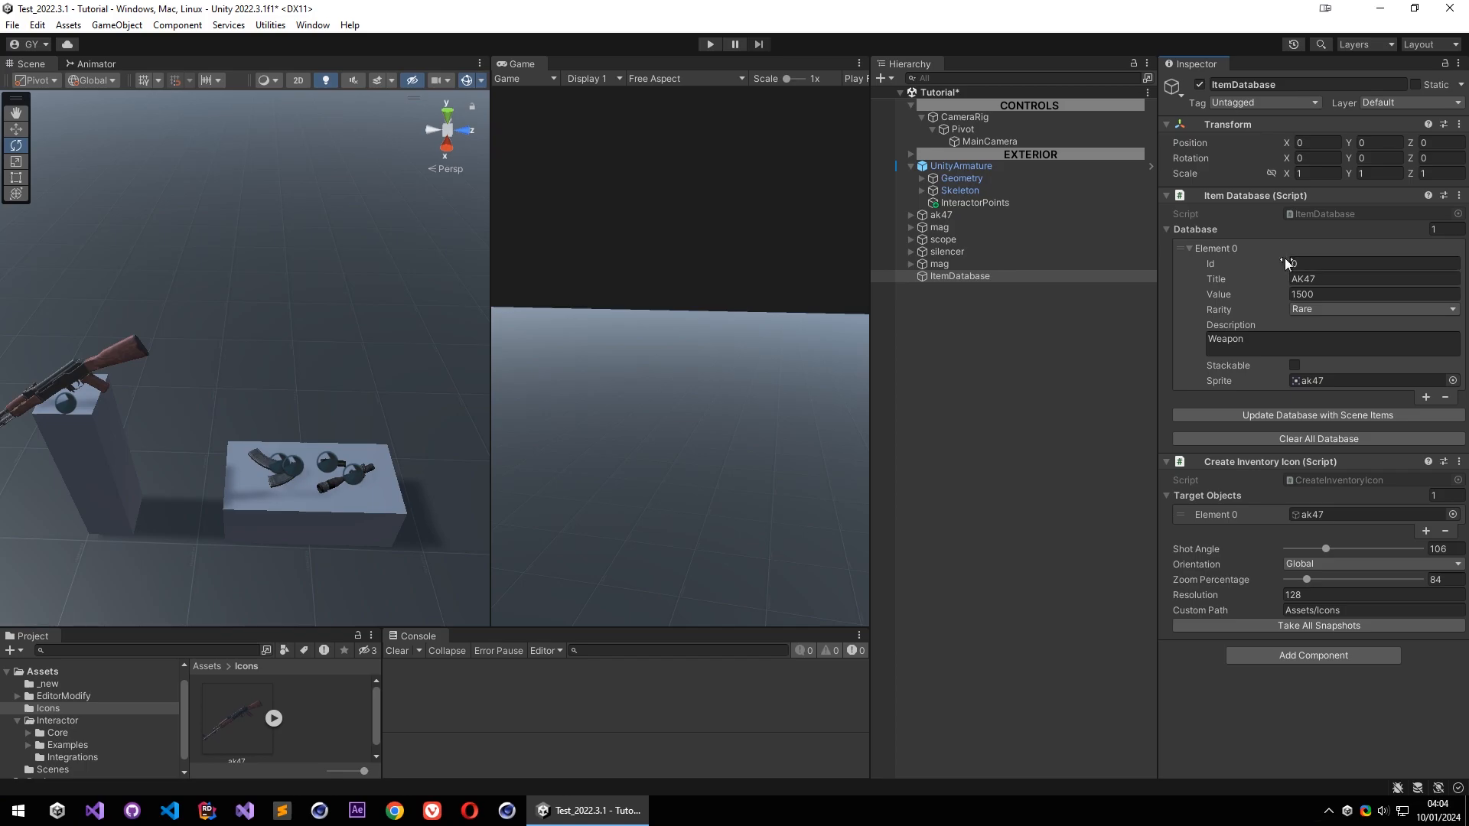
Reset the ak47's rotation to 0 on all axes and reorient it to lie nearly level across its pedestal
left_click(947, 217)
key("f")
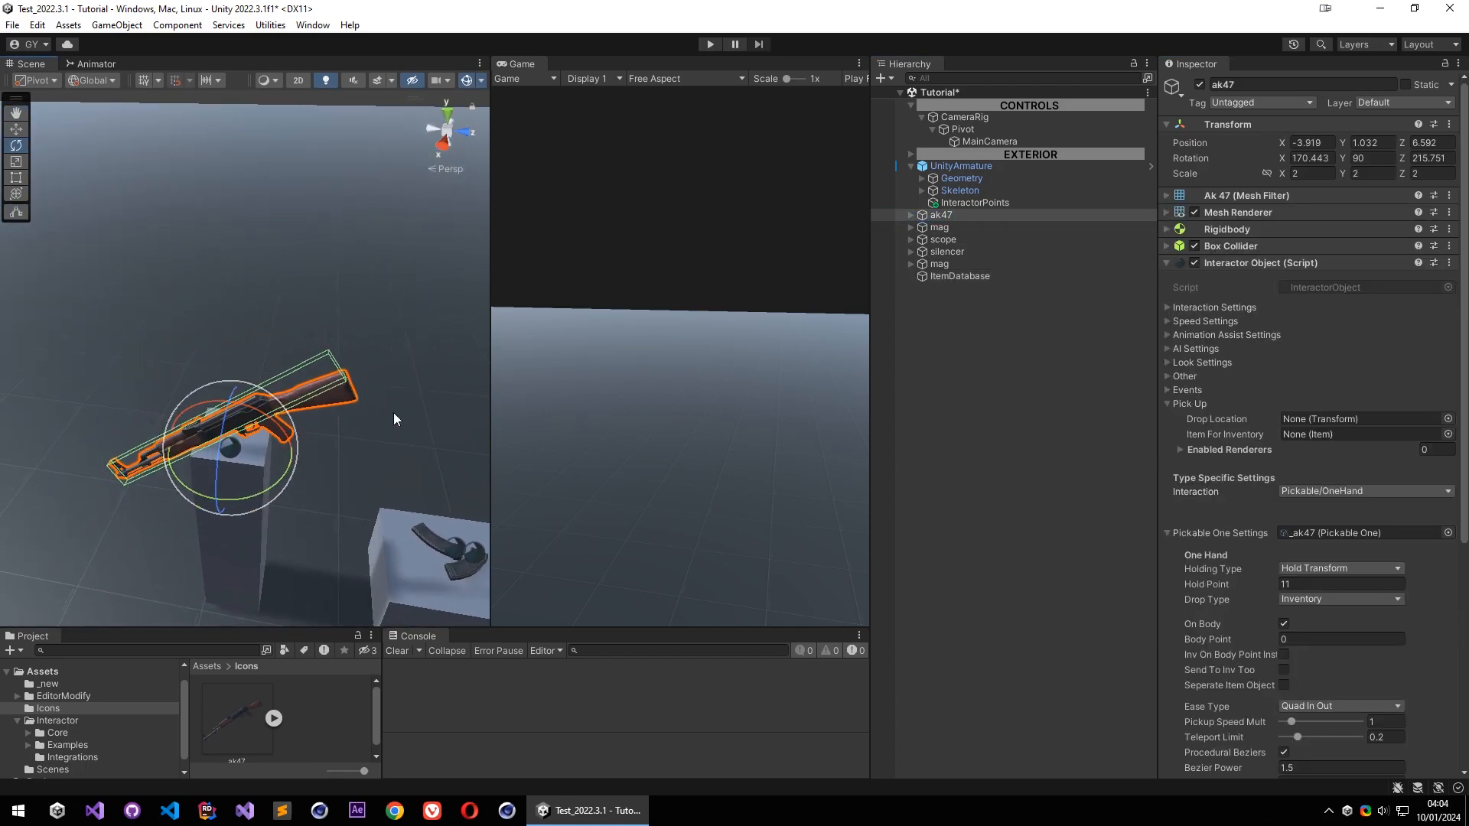
left_click(1311, 157)
type("0")
left_click(1389, 160)
type("0")
left_click(1437, 159)
type("0")
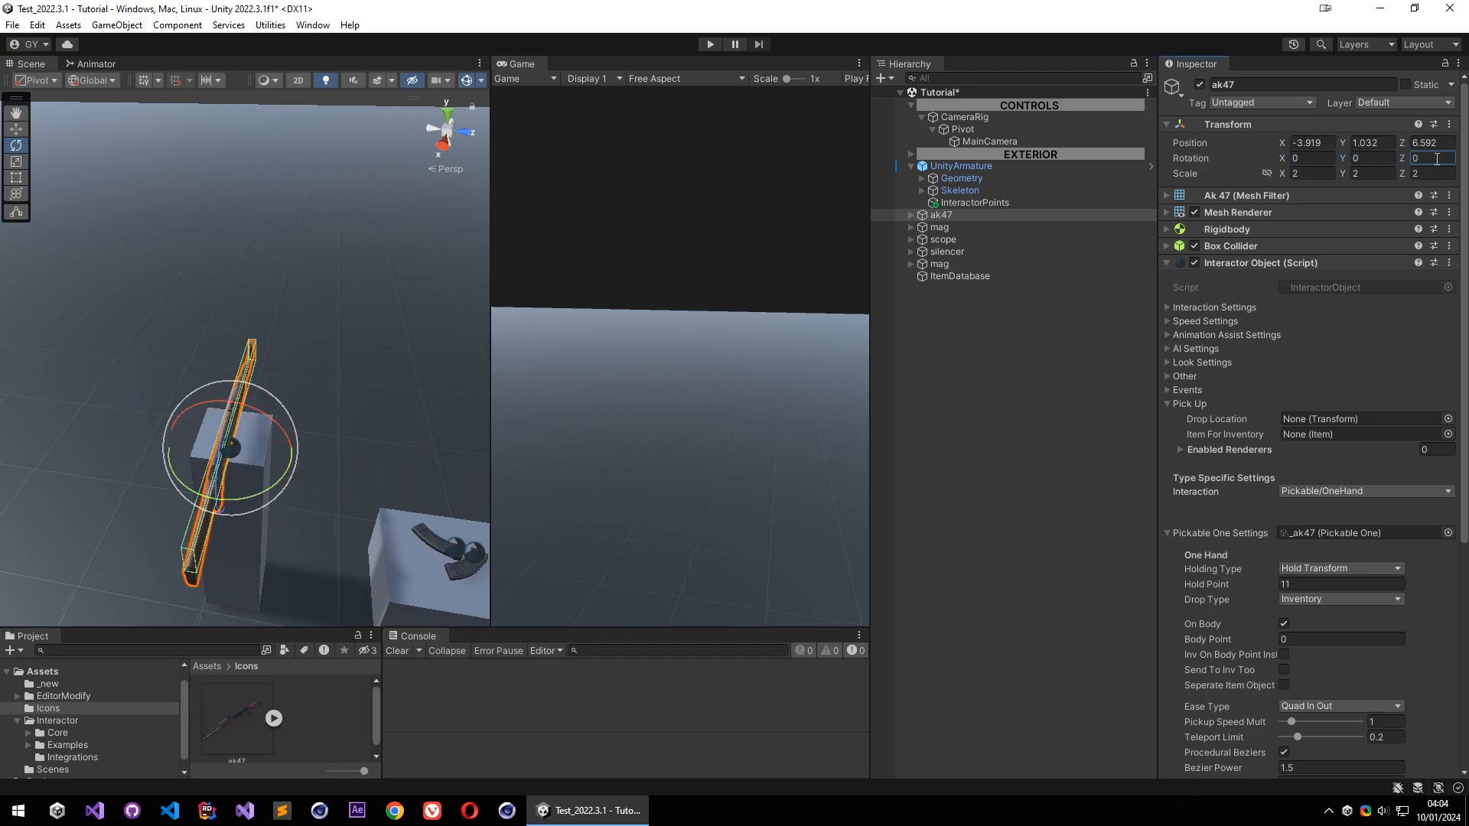
left_click_drag(267, 474, 212, 451)
key("w")
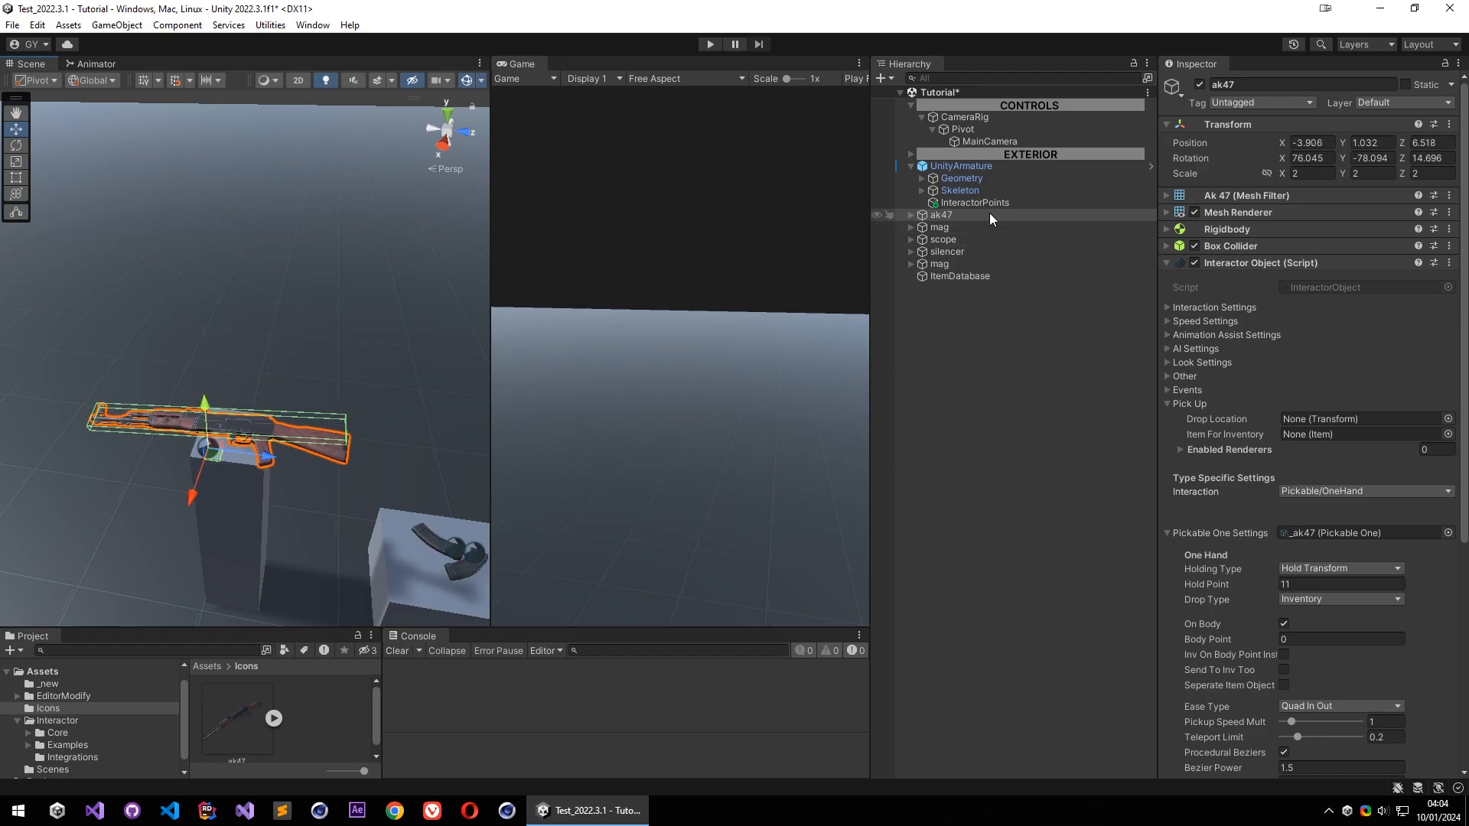
Remove the Change Inventory component from the ak47
scroll(1232, 426, "down", 8)
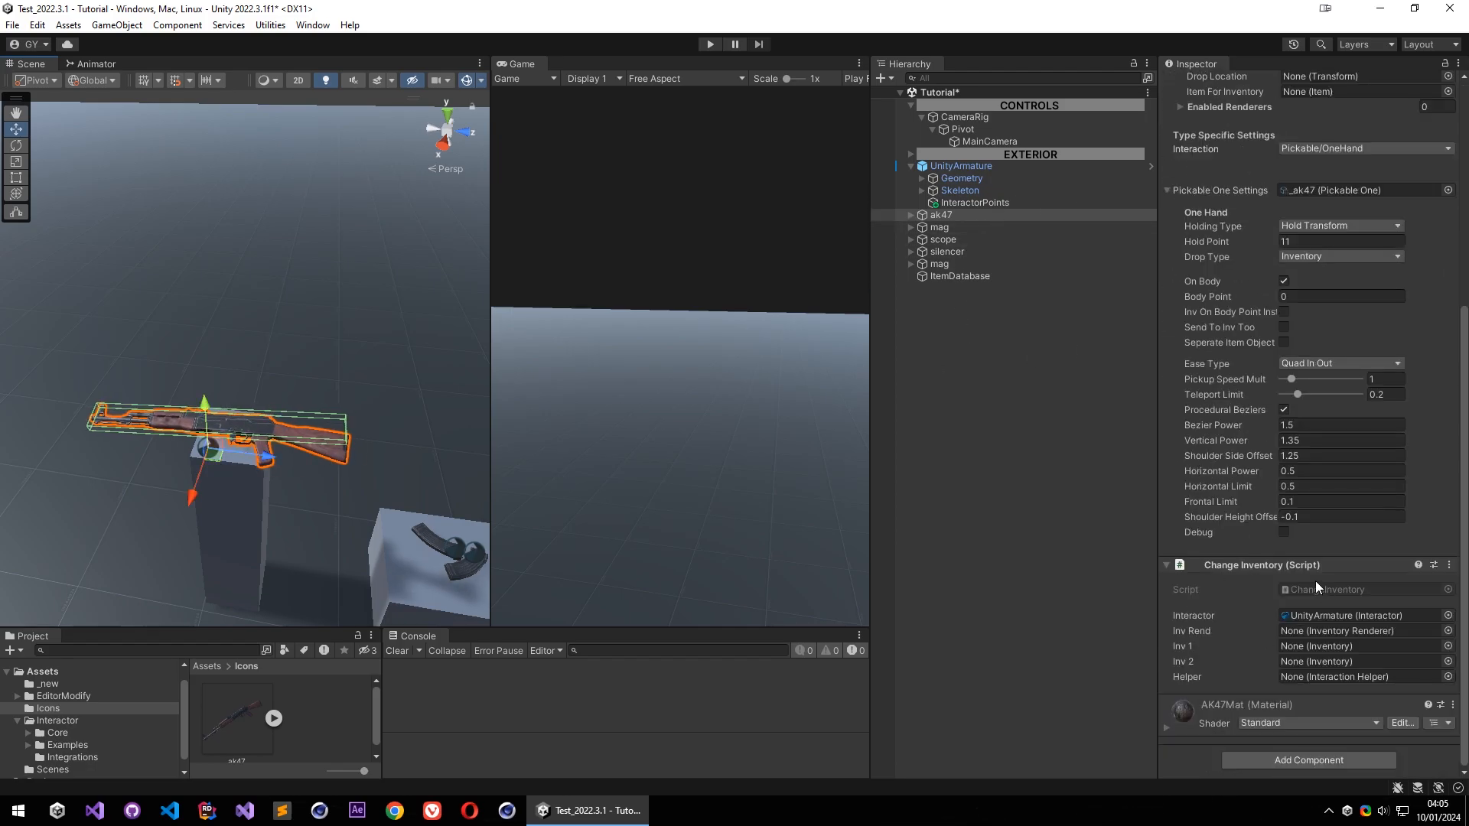
right_click(1317, 567)
left_click(1345, 385)
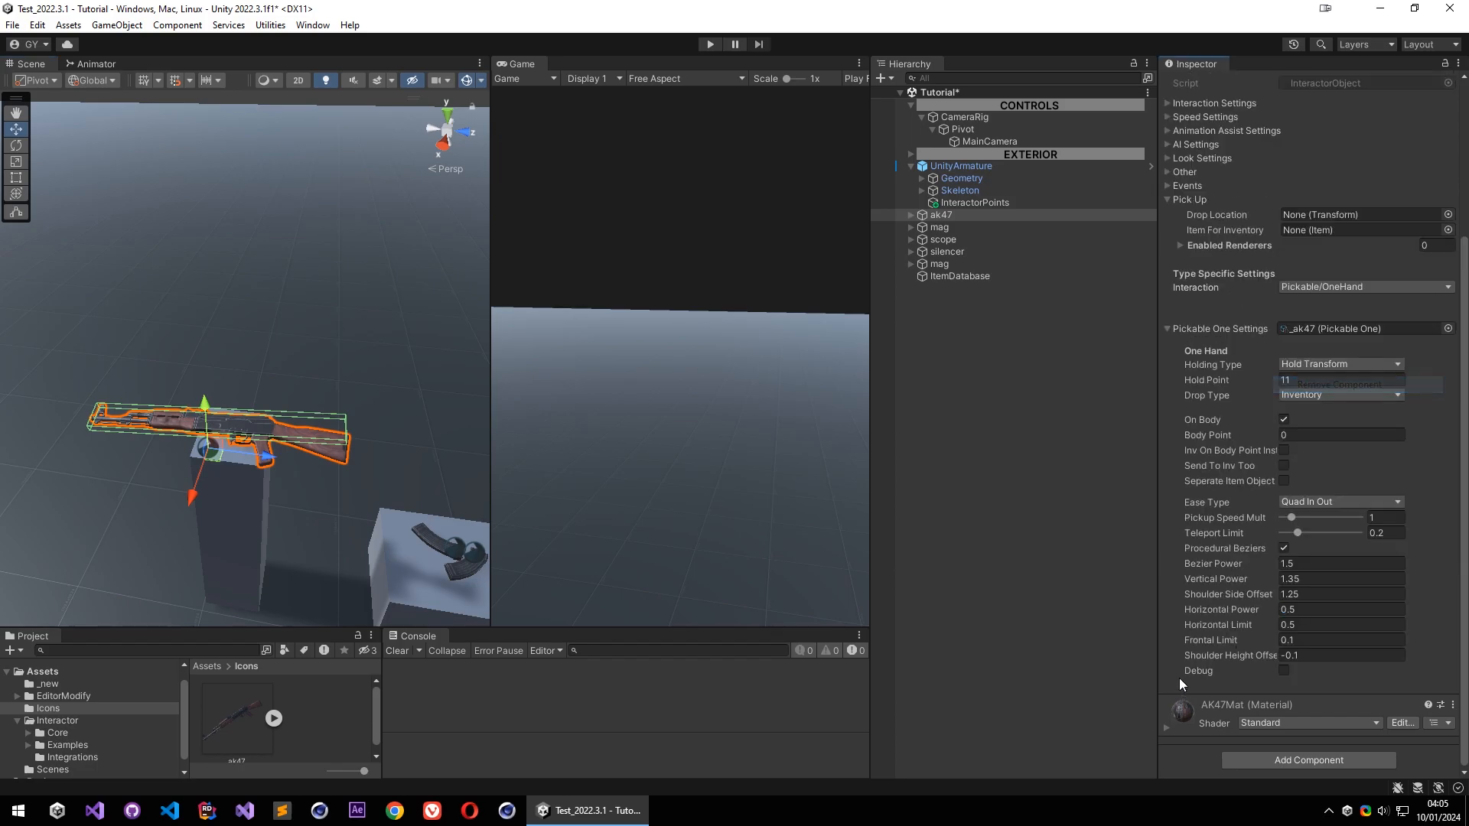
Add the Item component to the ak47 and check the id of its entry in the ItemDatabase
left_click(1265, 753)
type("item")
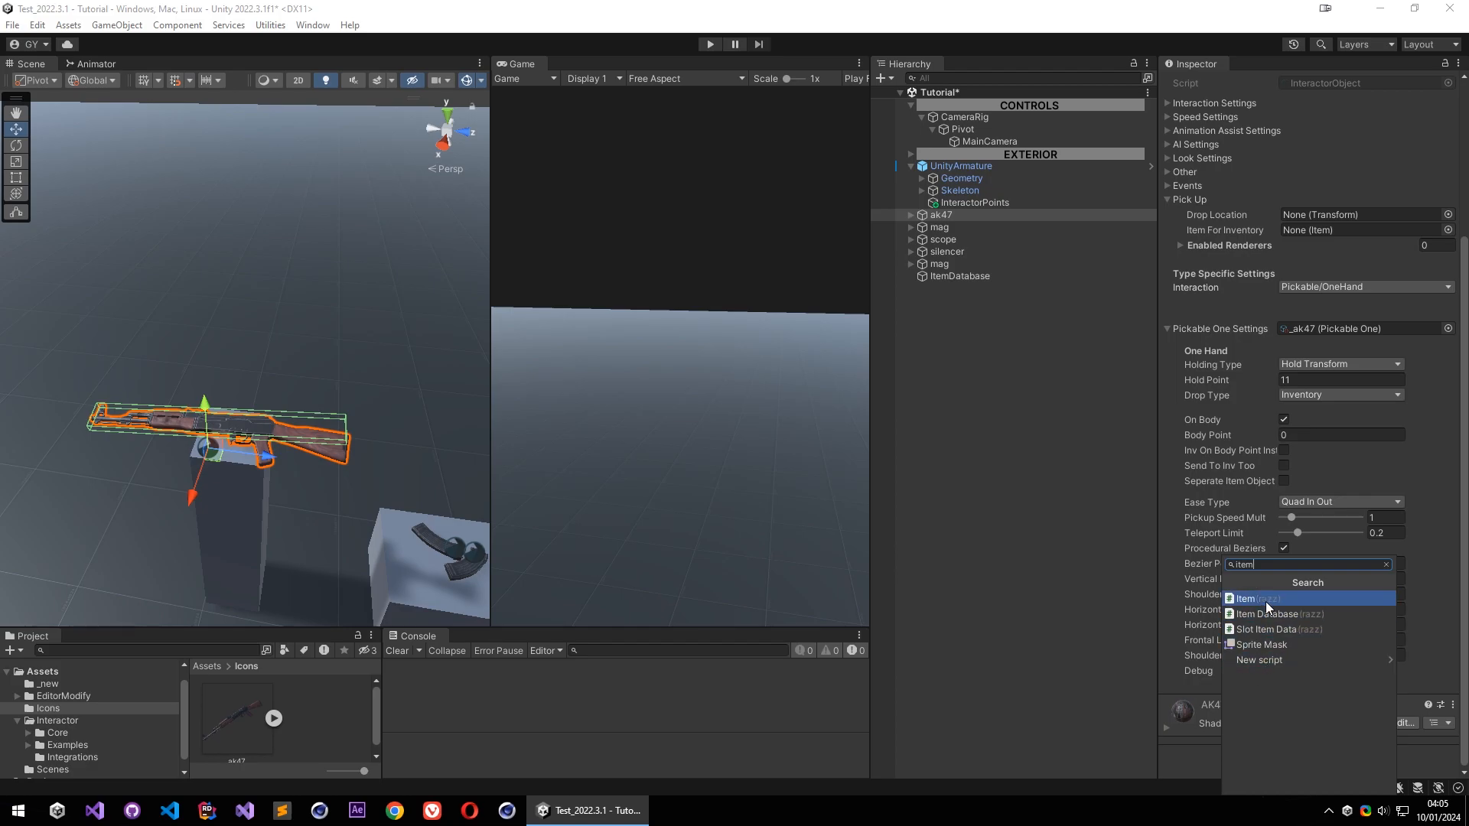
left_click(1265, 602)
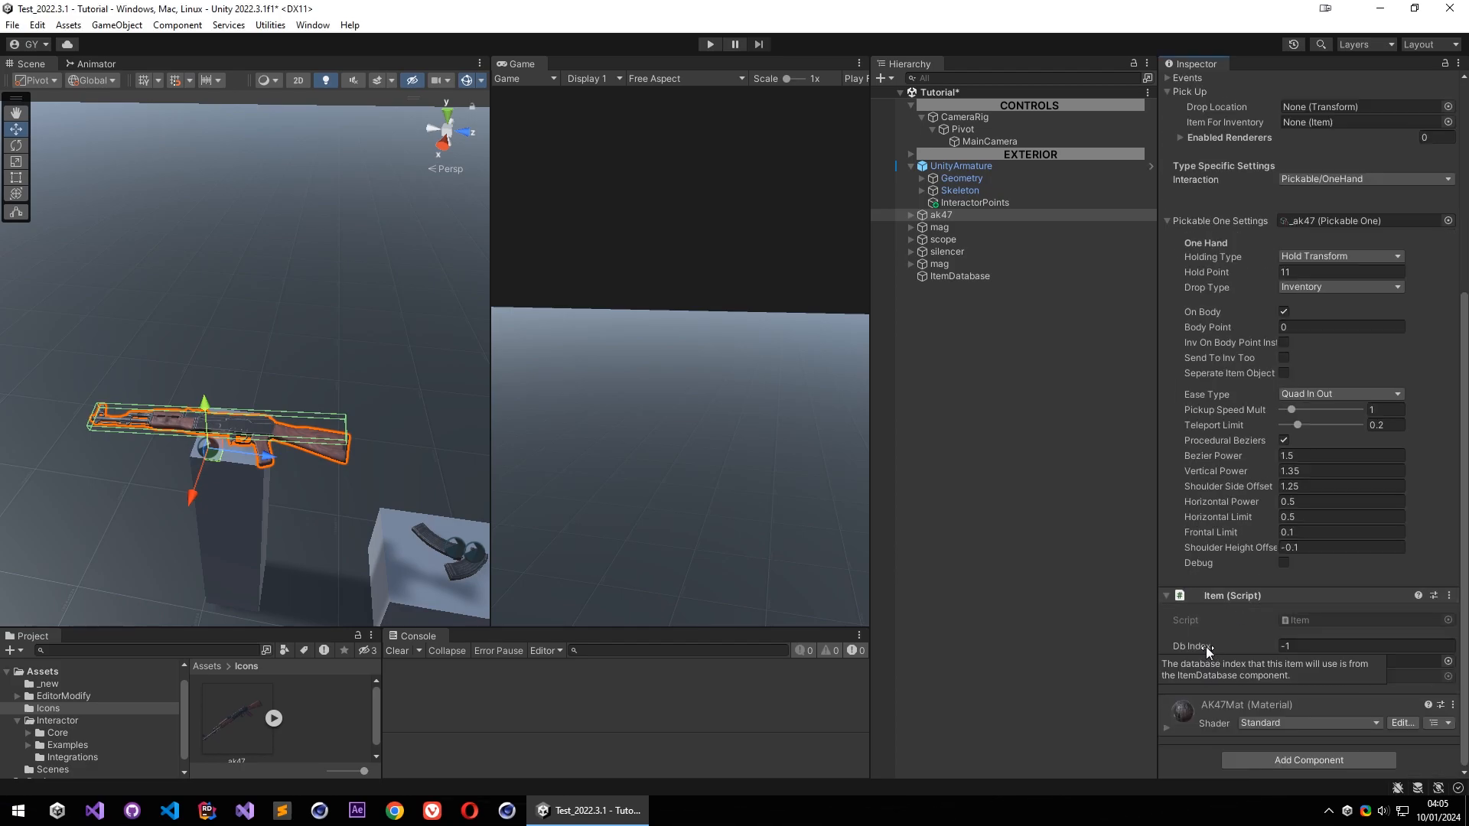
left_click(960, 277)
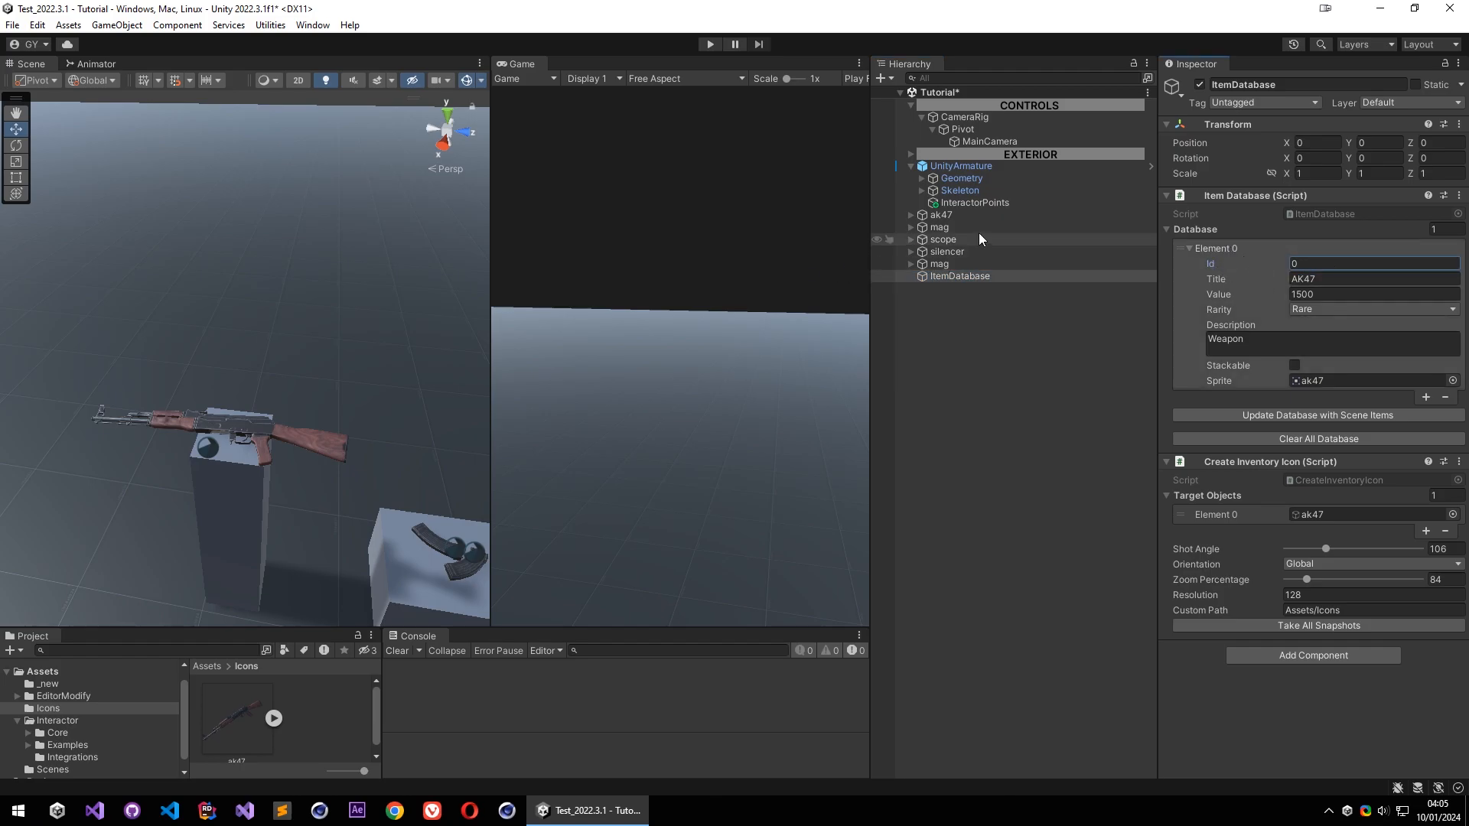
Assign the ak47 as the Interactor Object of its own Item component
left_click(1010, 215)
scroll(1223, 603, "down", 5)
left_click(1311, 647)
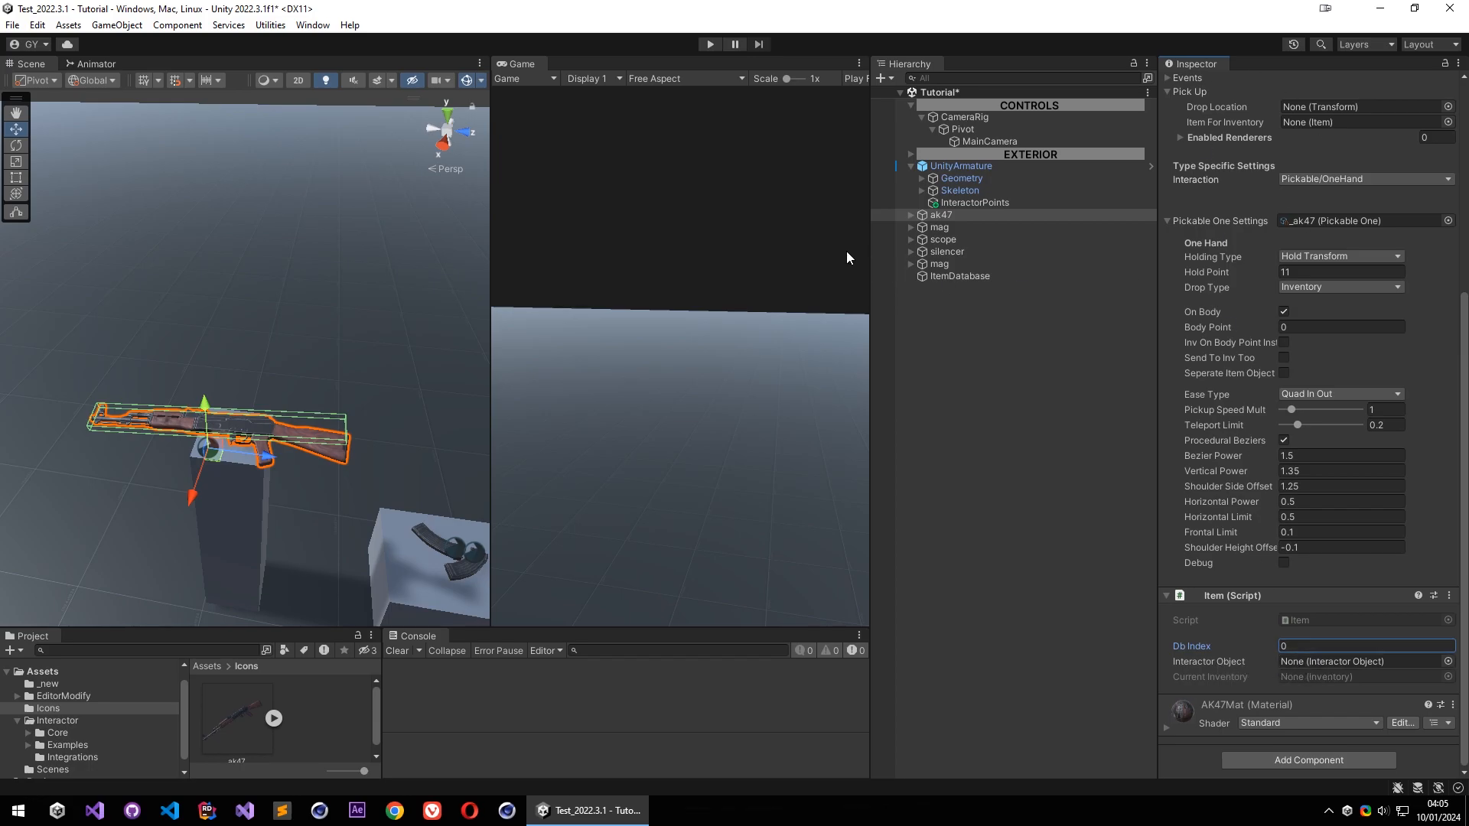
left_click_drag(948, 218, 1337, 661)
scroll(1216, 566, "up", 1)
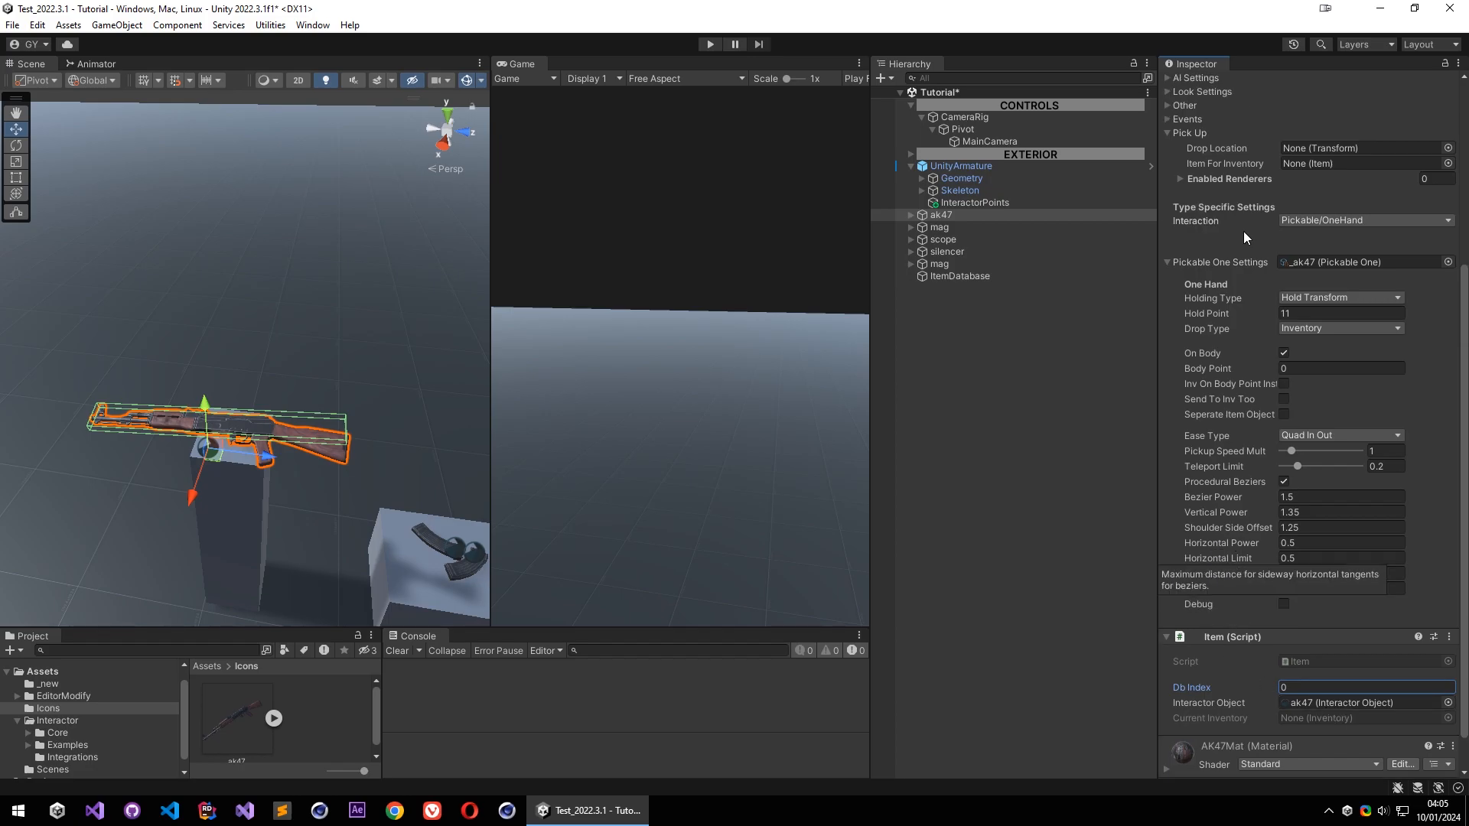
Assign the ak47's Item component as Item For Inventory in the Pick Up settings of its Interactor Object component
scroll(1231, 228, "up", 3)
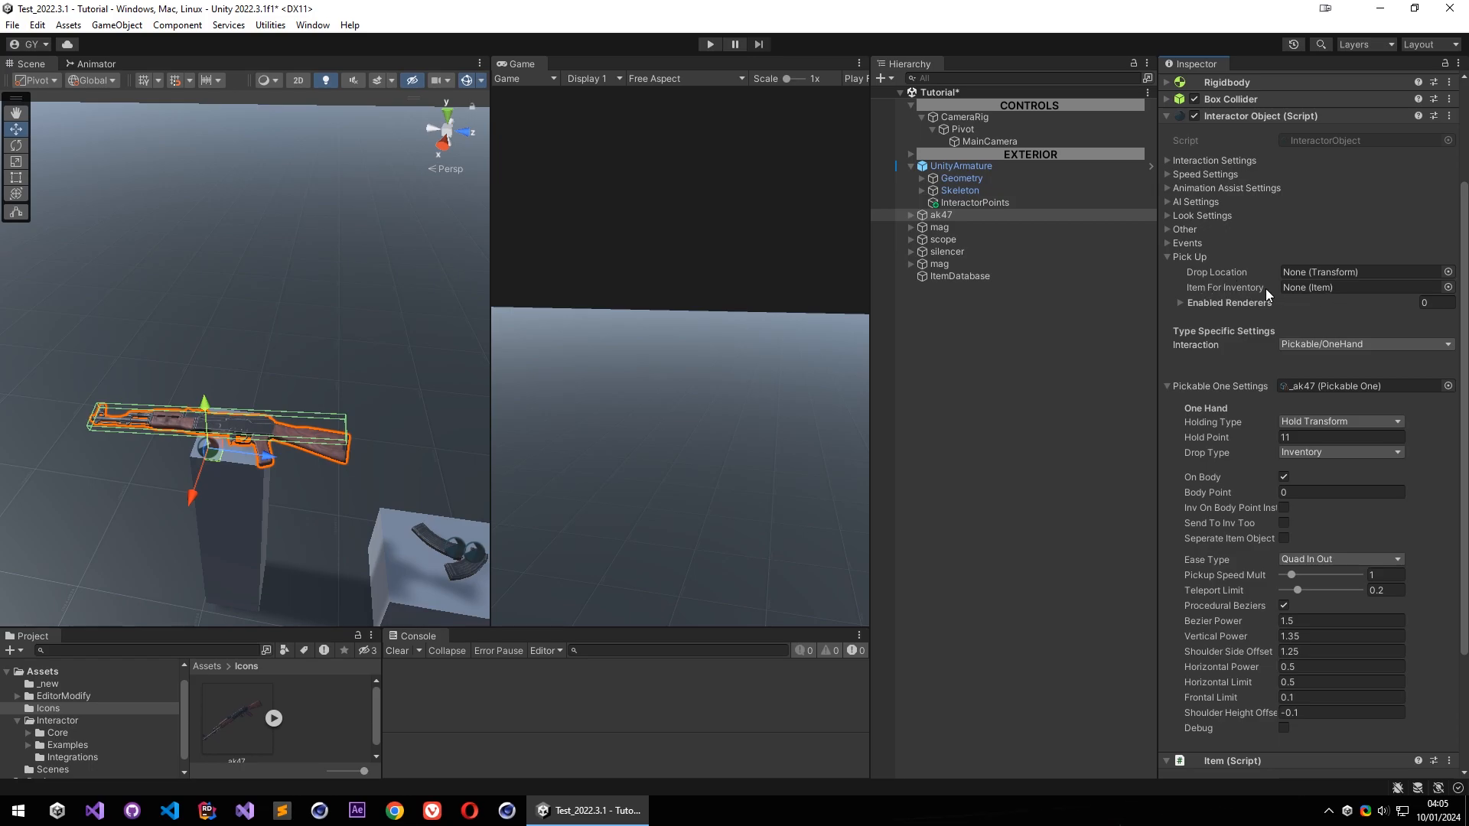
scroll(1269, 310, "down", 3)
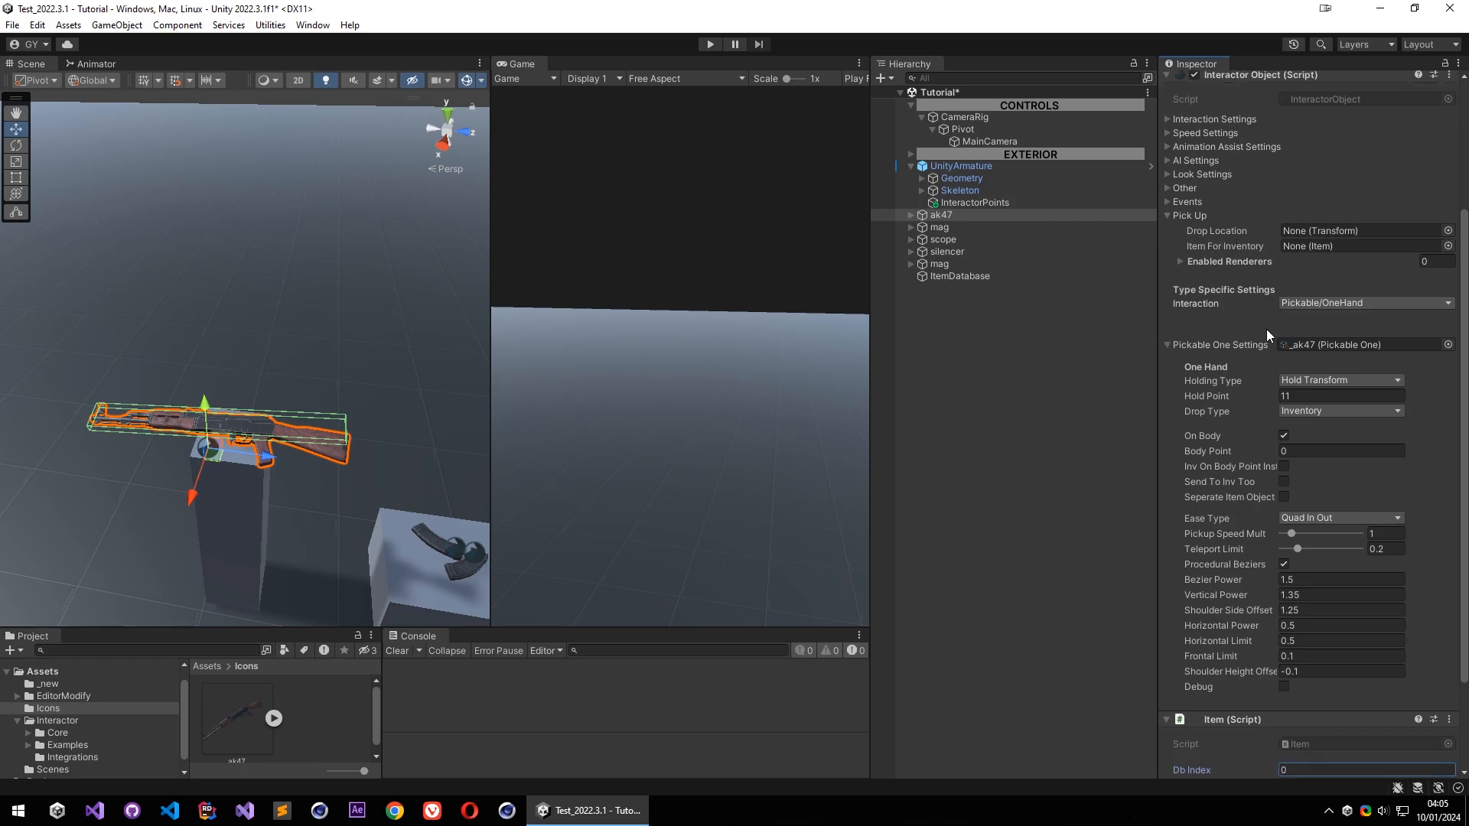
left_click_drag(1350, 147, 1337, 164)
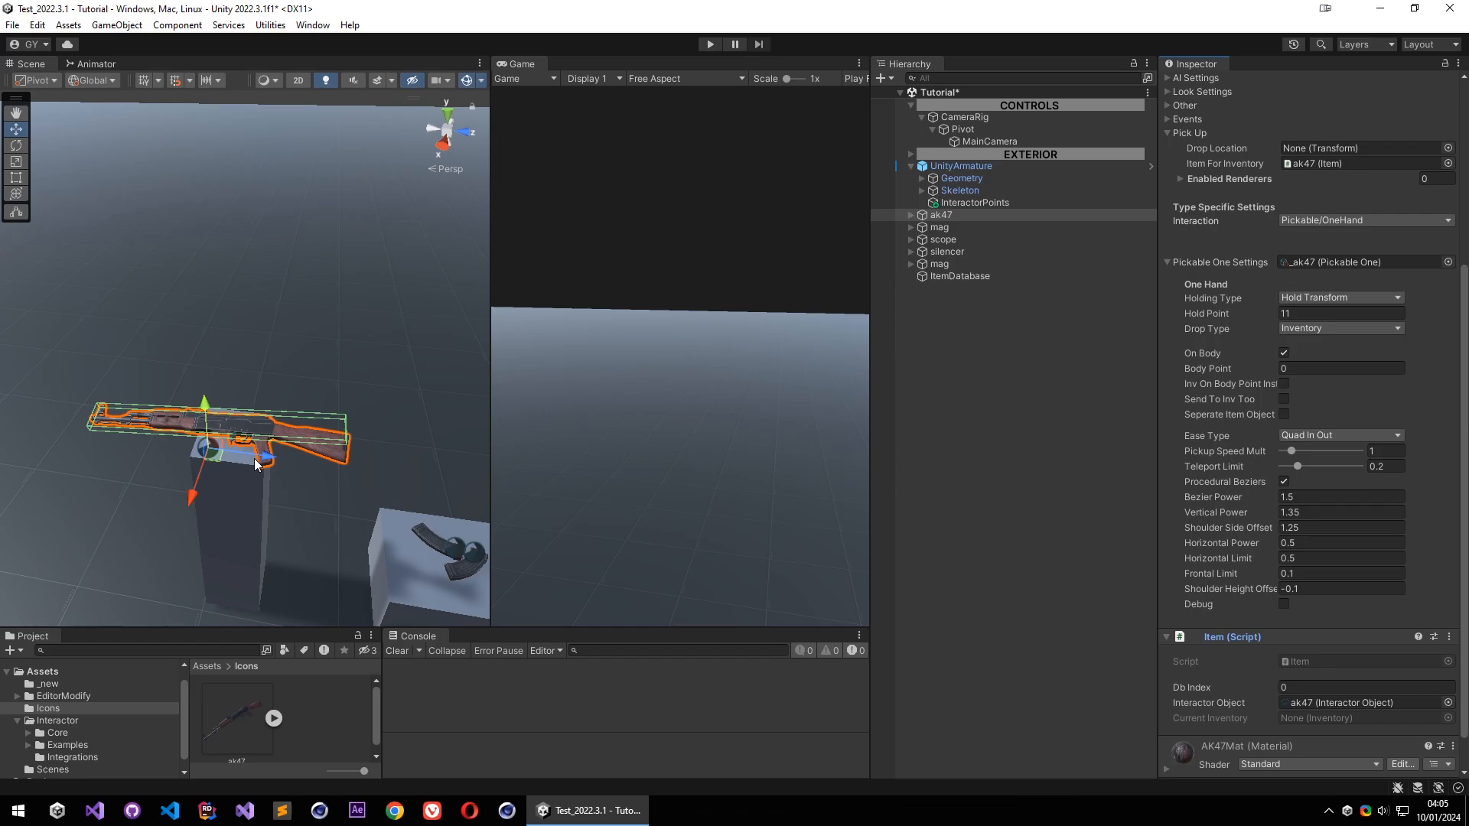
Enable Send To Inv Too in the ak47's Pickable One settings and save the scene
scroll(1327, 608, "up", 3)
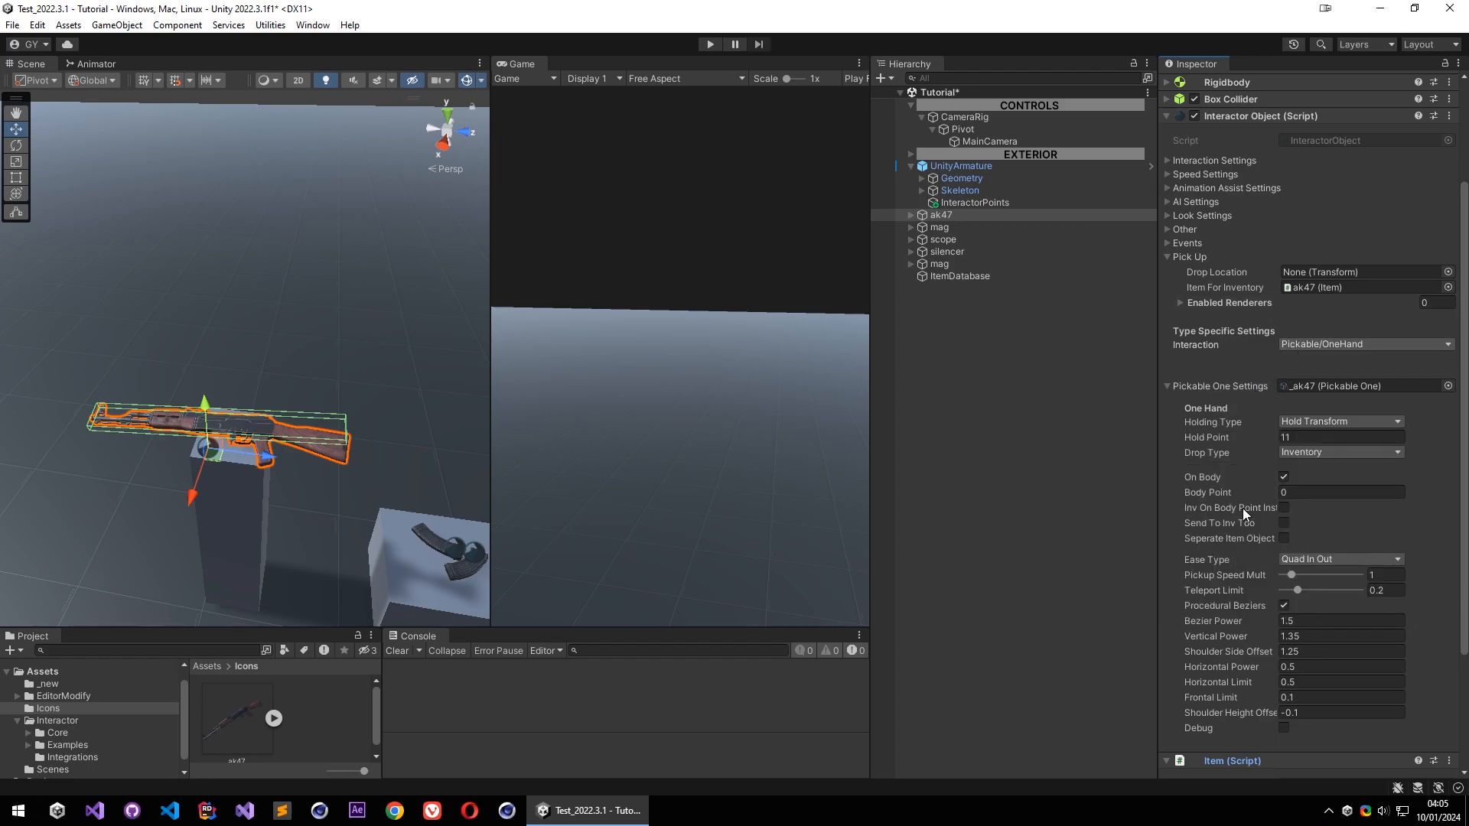
mouse_move(1209, 480)
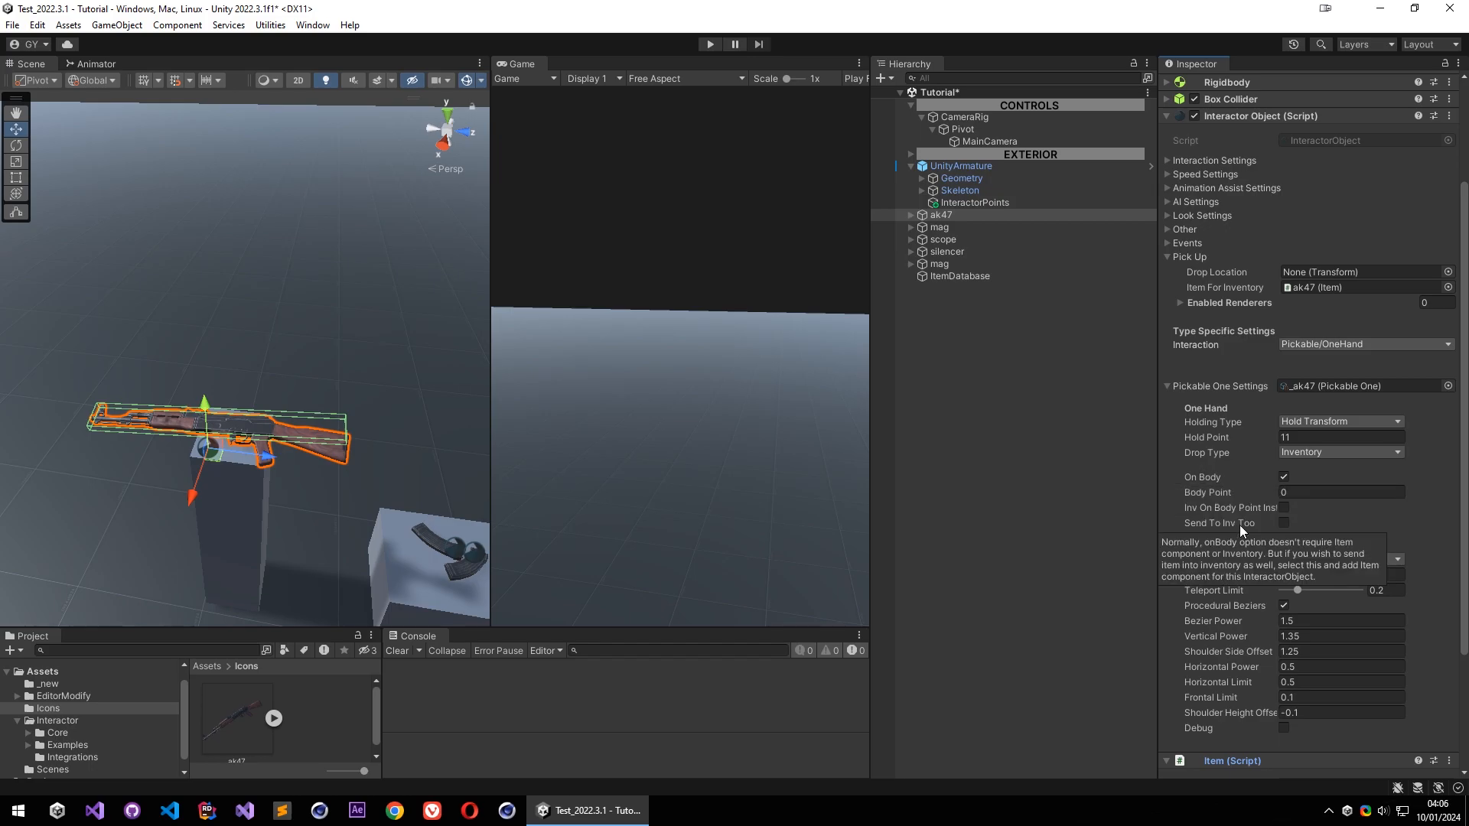
left_click(1284, 524)
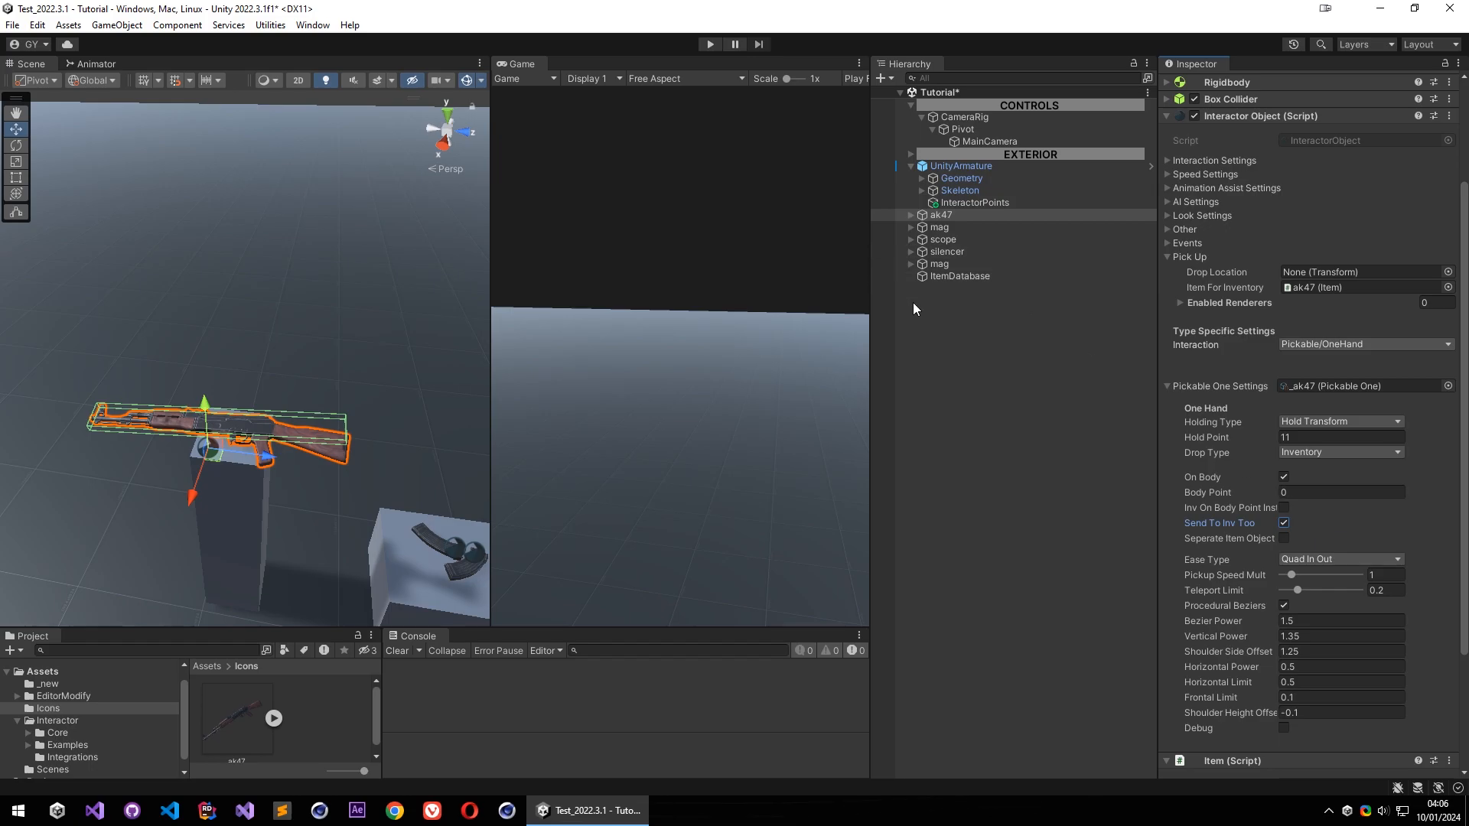
left_click(1017, 277)
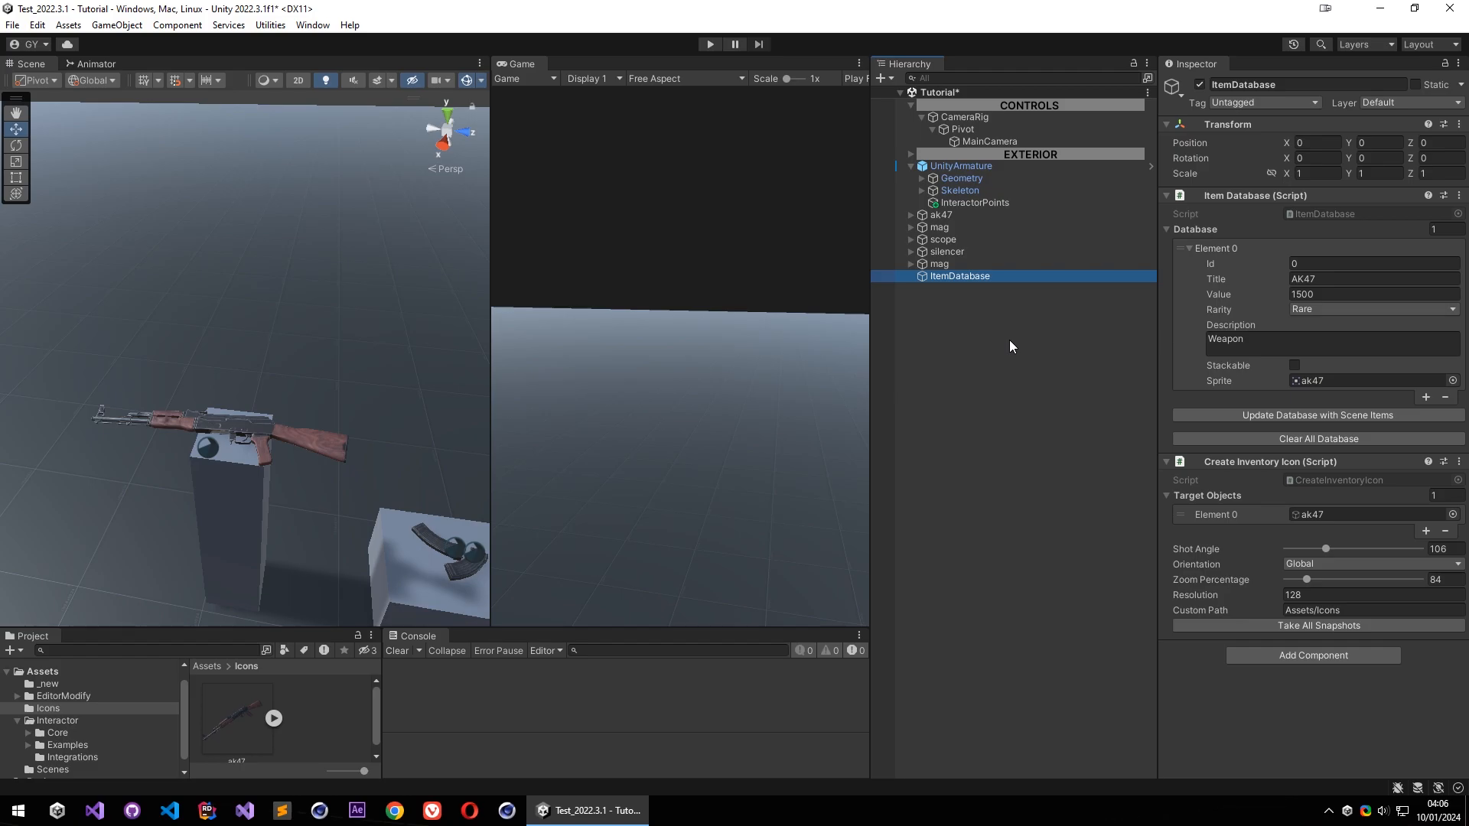
key("ctrl+s")
Add the InventoryUI prefab from the Interactor/Core/UI folder to the scene
scroll(122, 713, "down", 1)
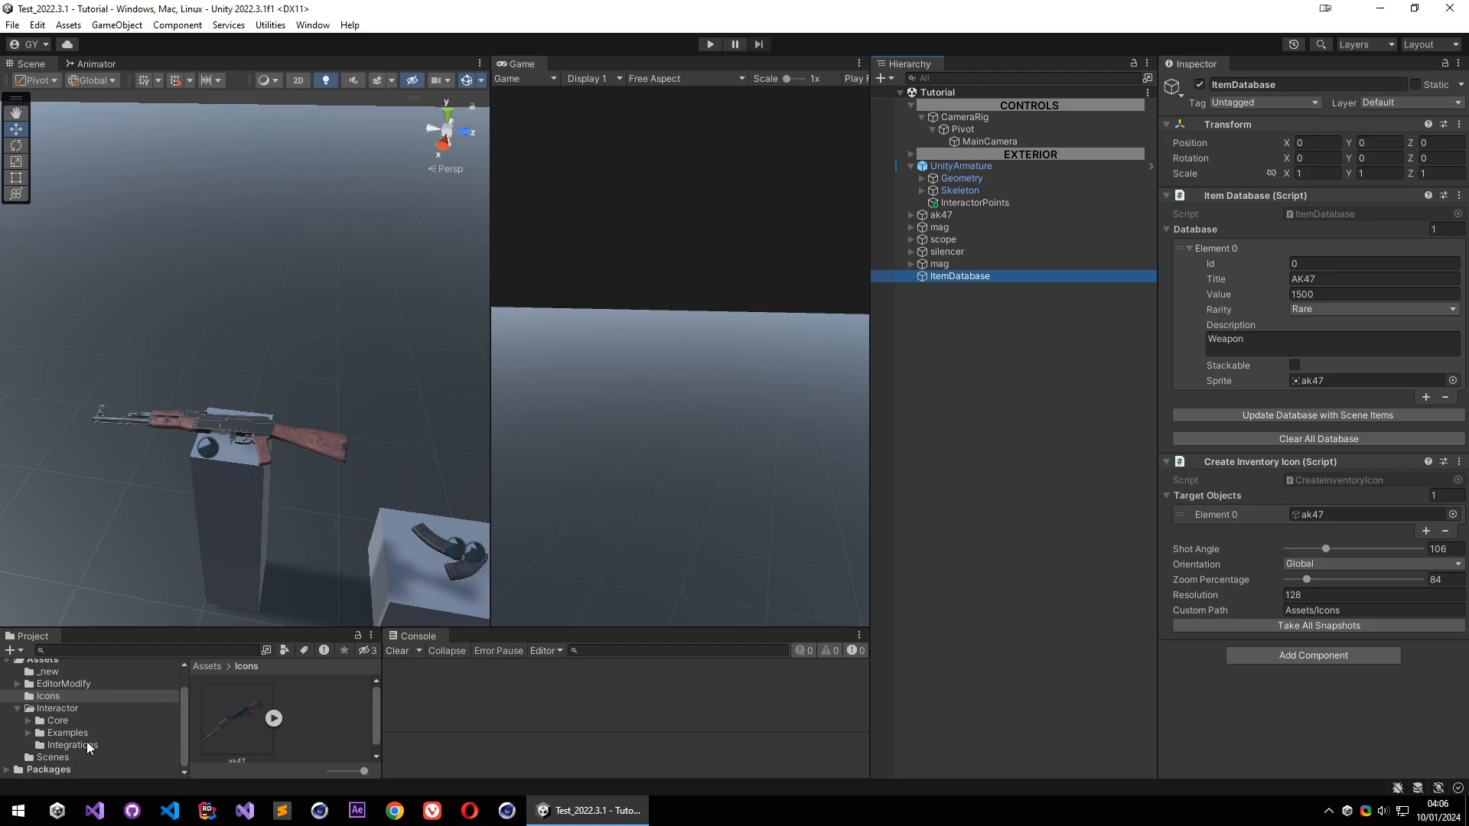
left_click(80, 733)
left_click(58, 722)
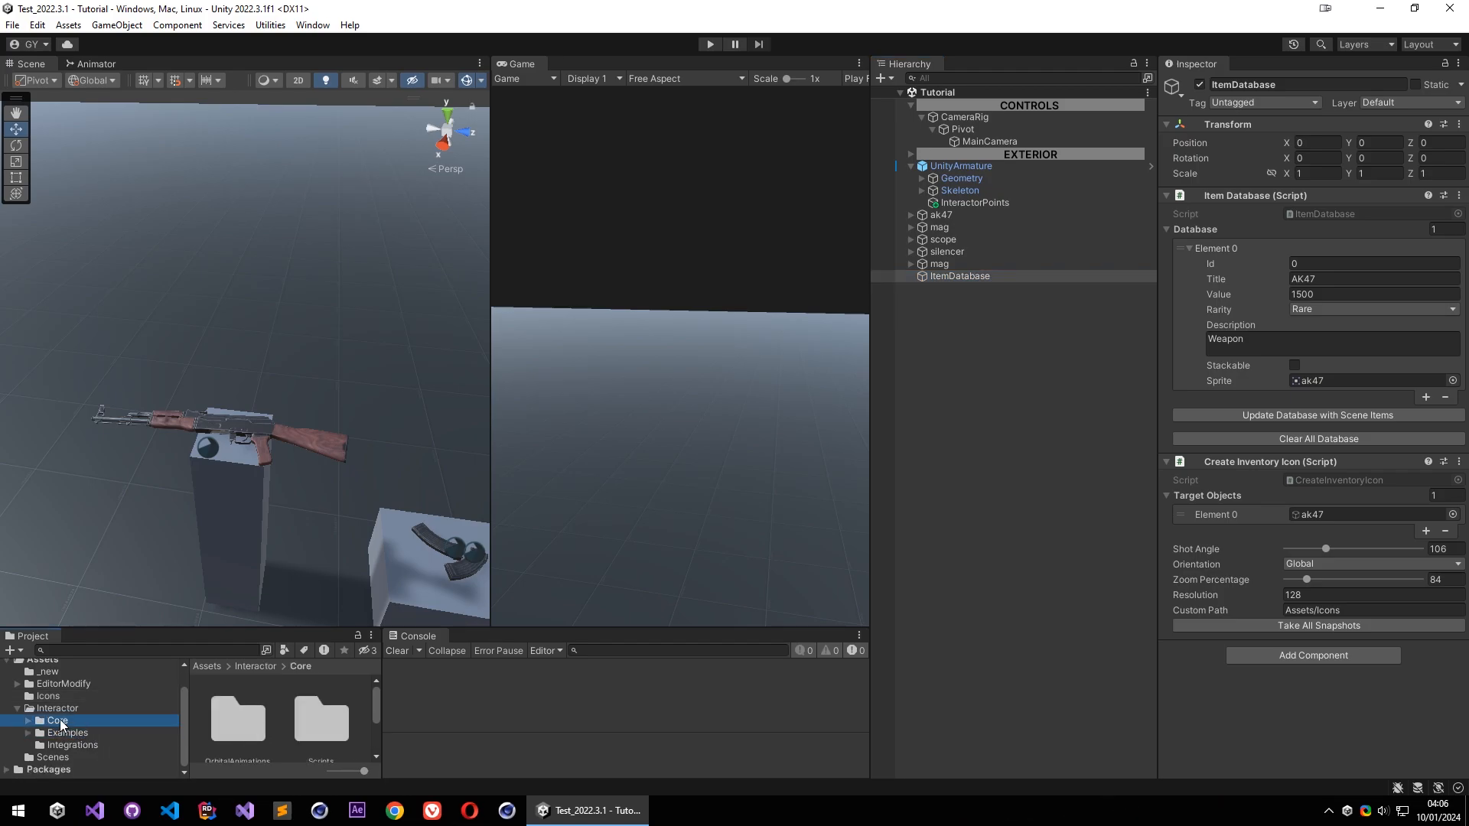
scroll(282, 723, "down", 10, "ctrl")
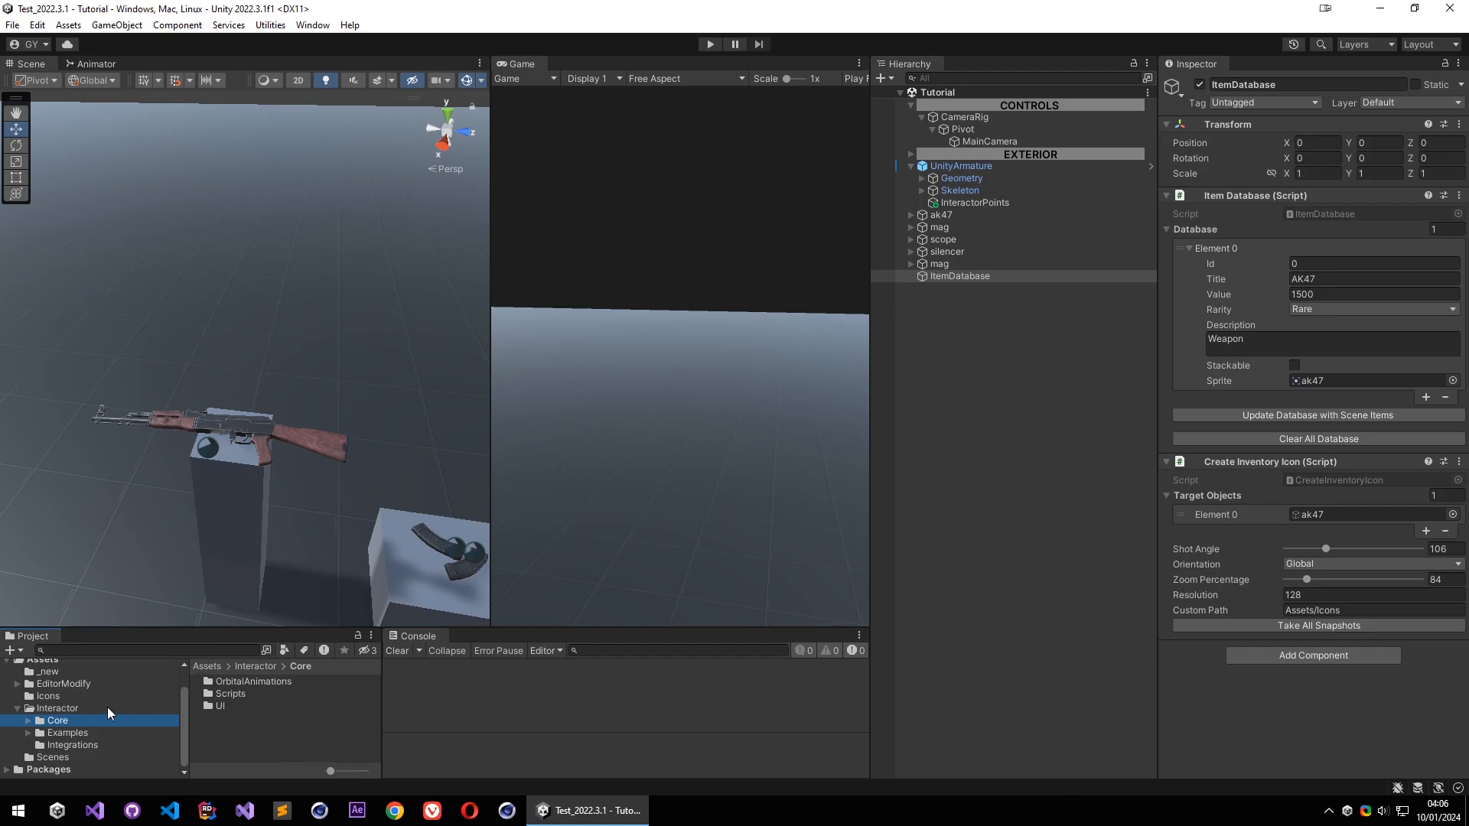
double_click(222, 705)
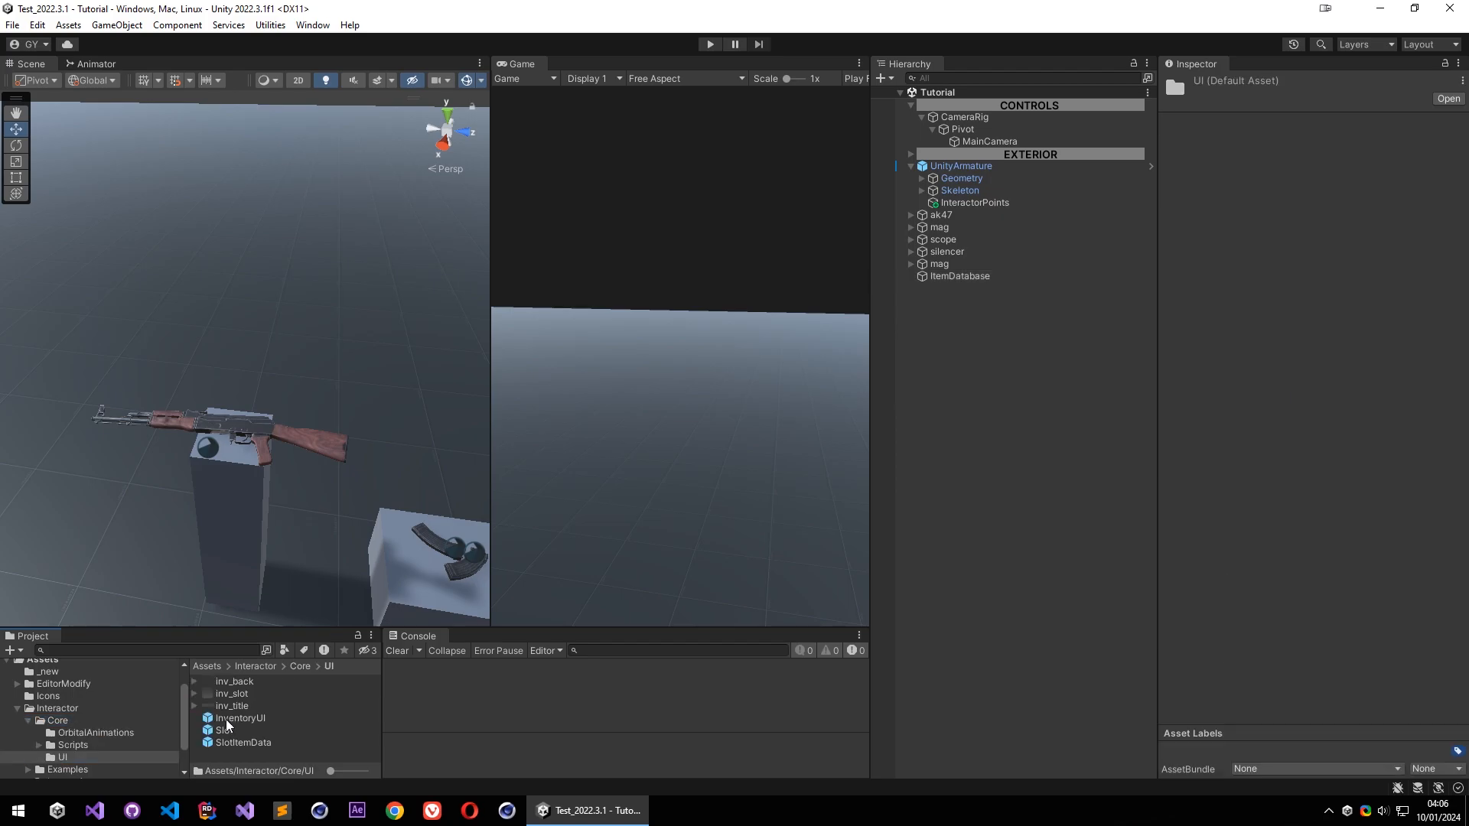
left_click_drag(226, 721, 1023, 368)
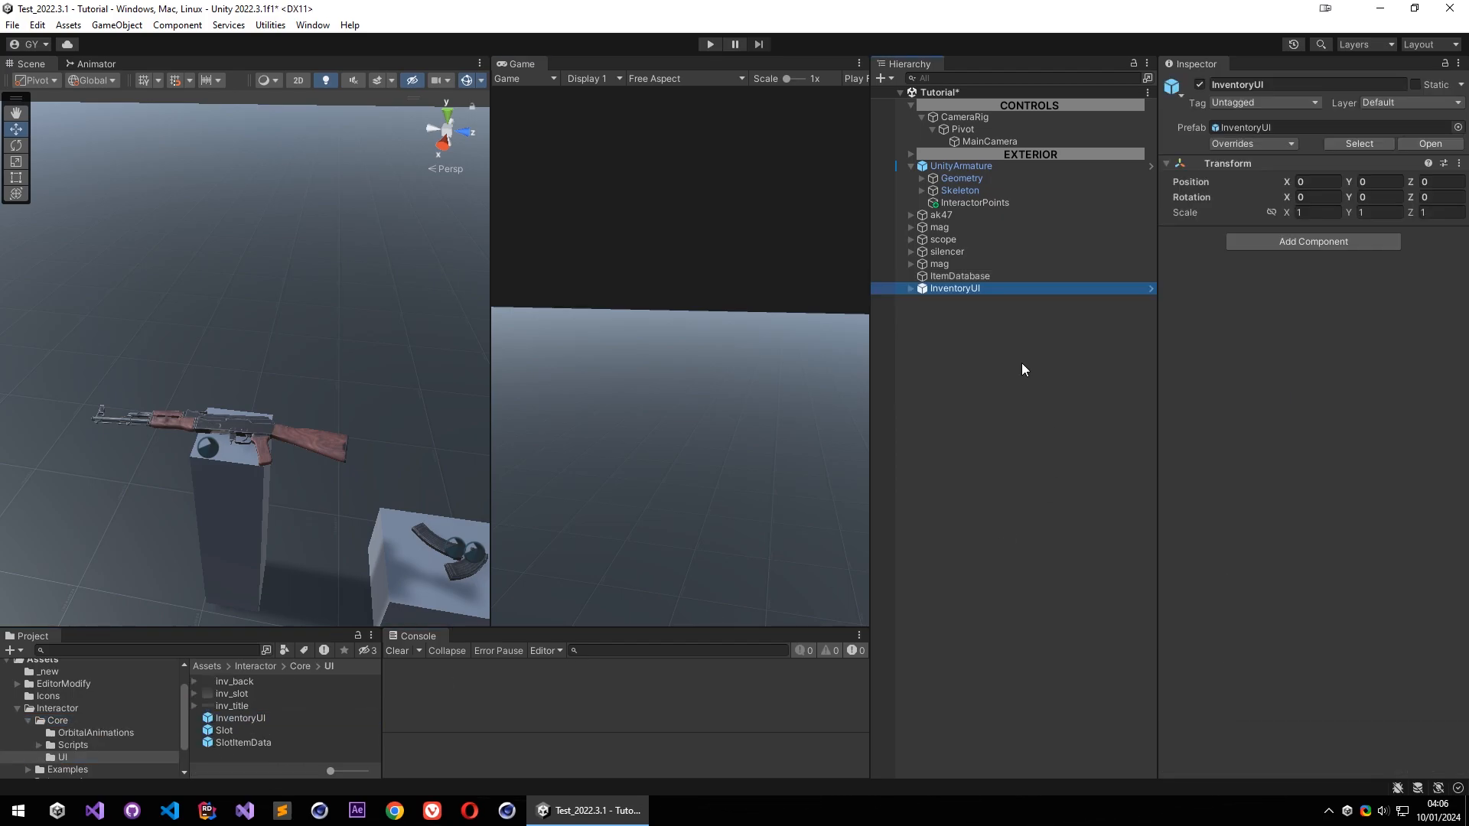
Examine the Current Inventory and Player Interactor settings of the InventoryRenderer inside InventoryUI
left_click(910, 287)
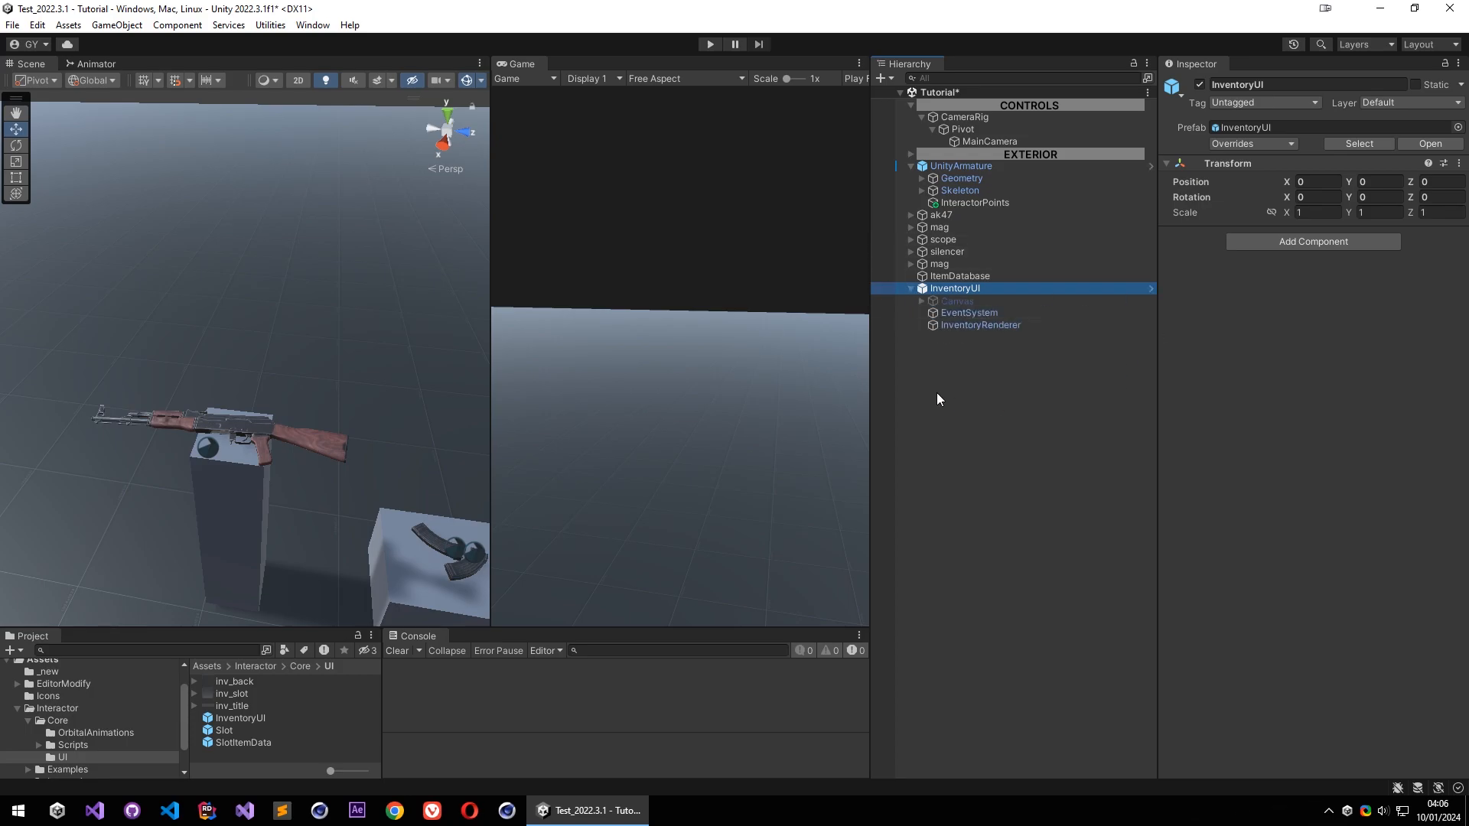
left_click(980, 326)
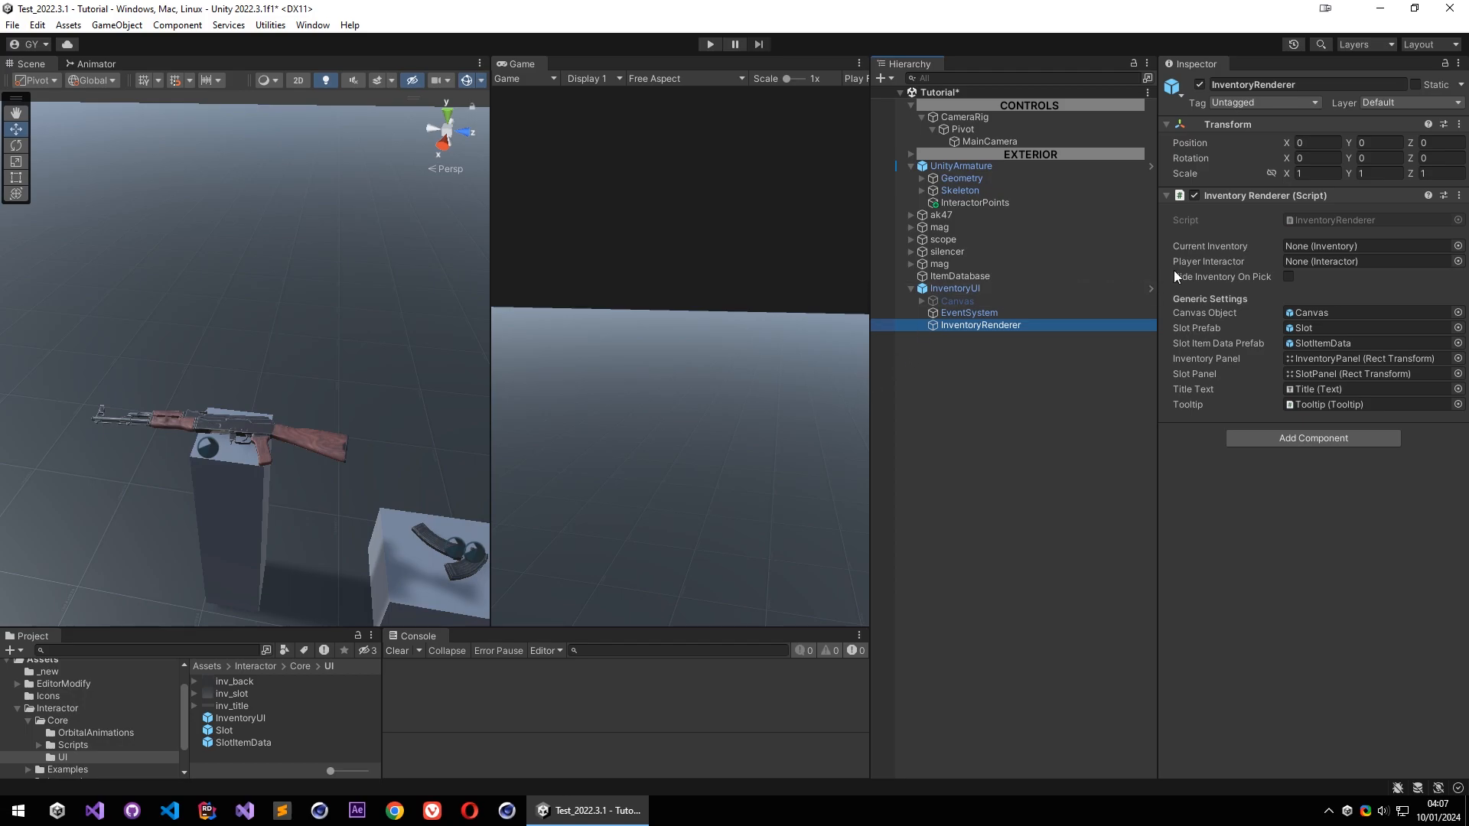
mouse_move(1218, 259)
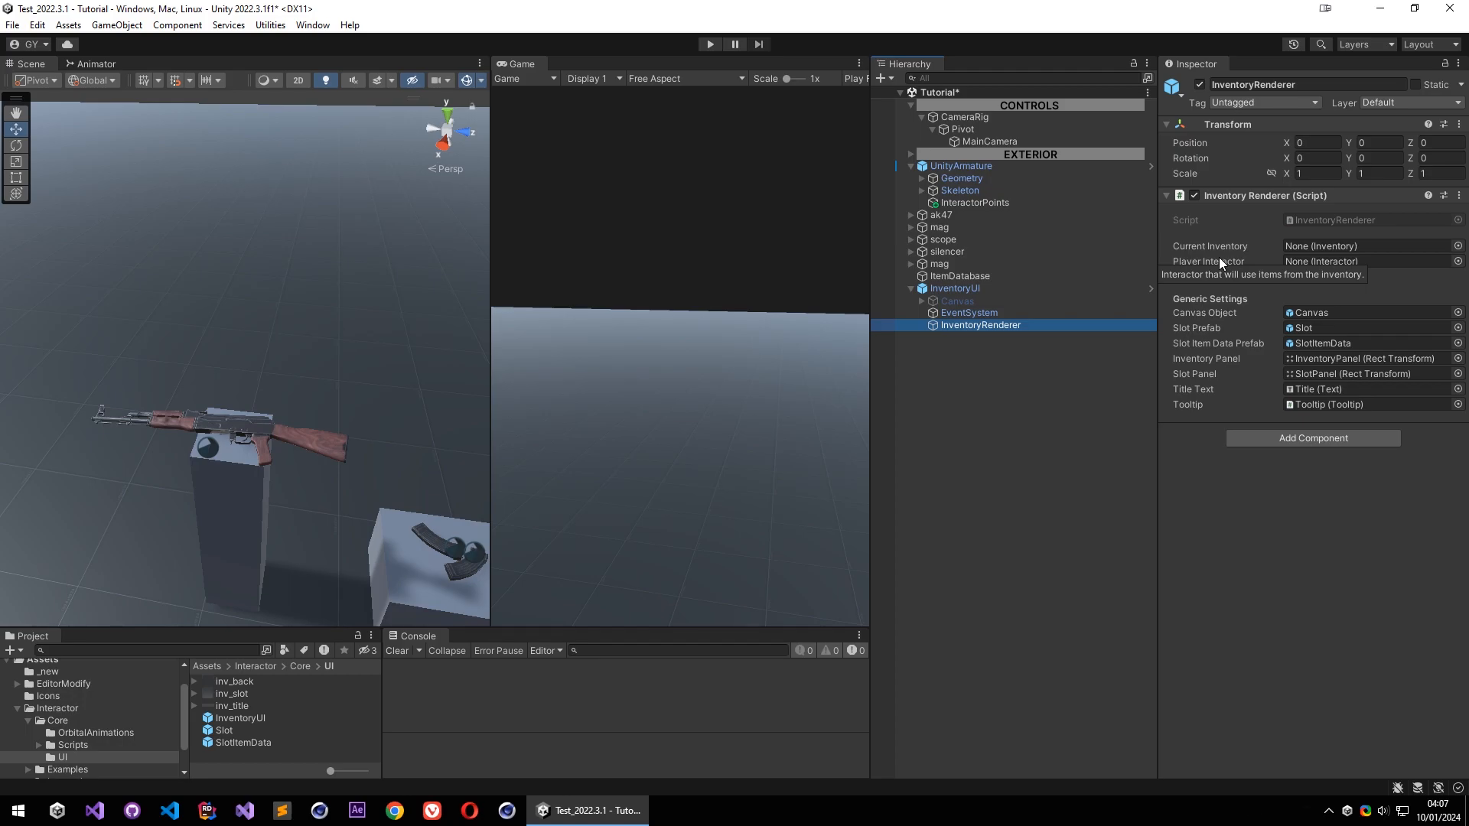
left_click(1225, 246)
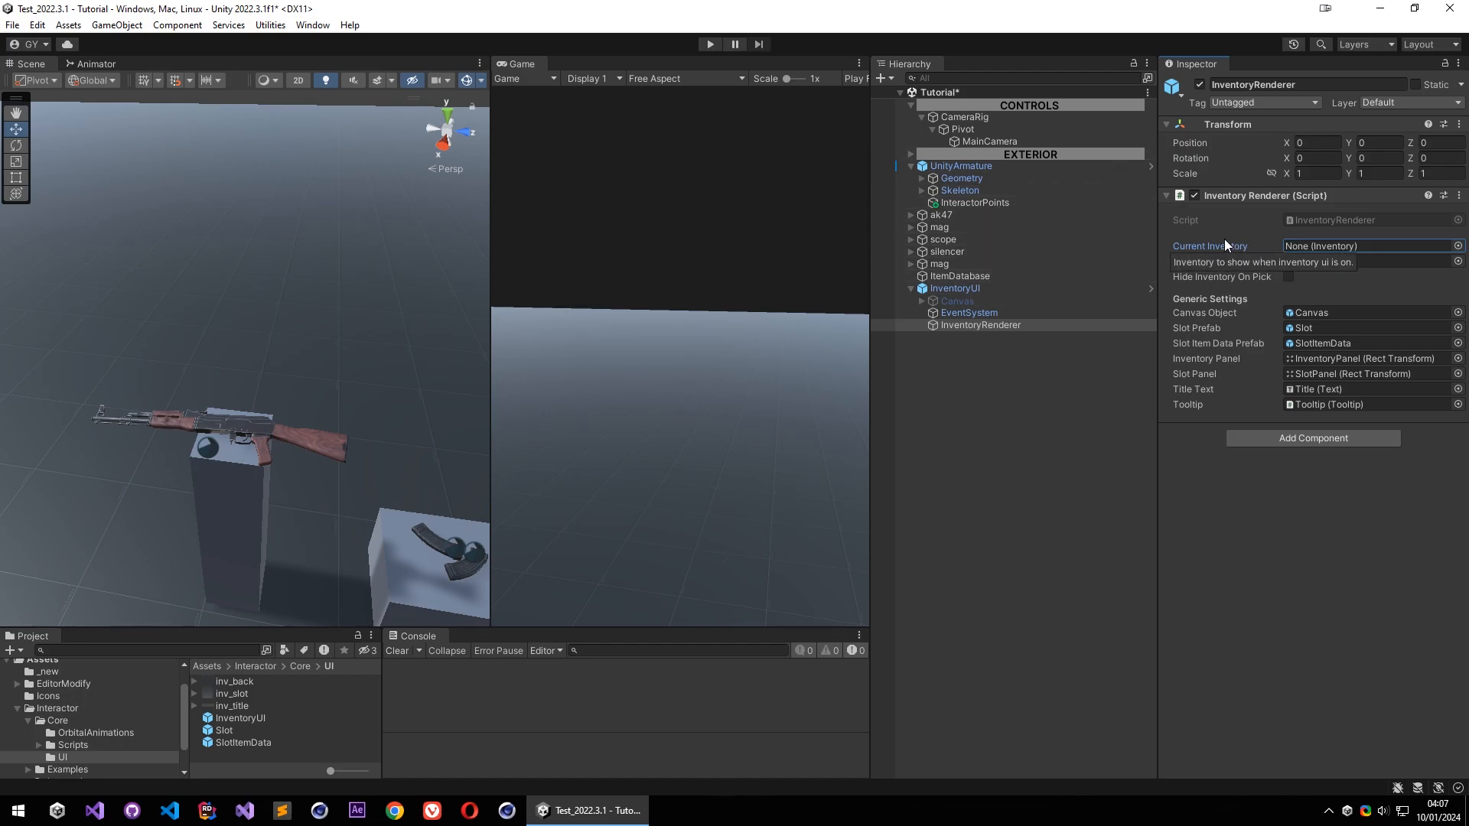
left_click(984, 167)
scroll(1225, 375, "down", 8)
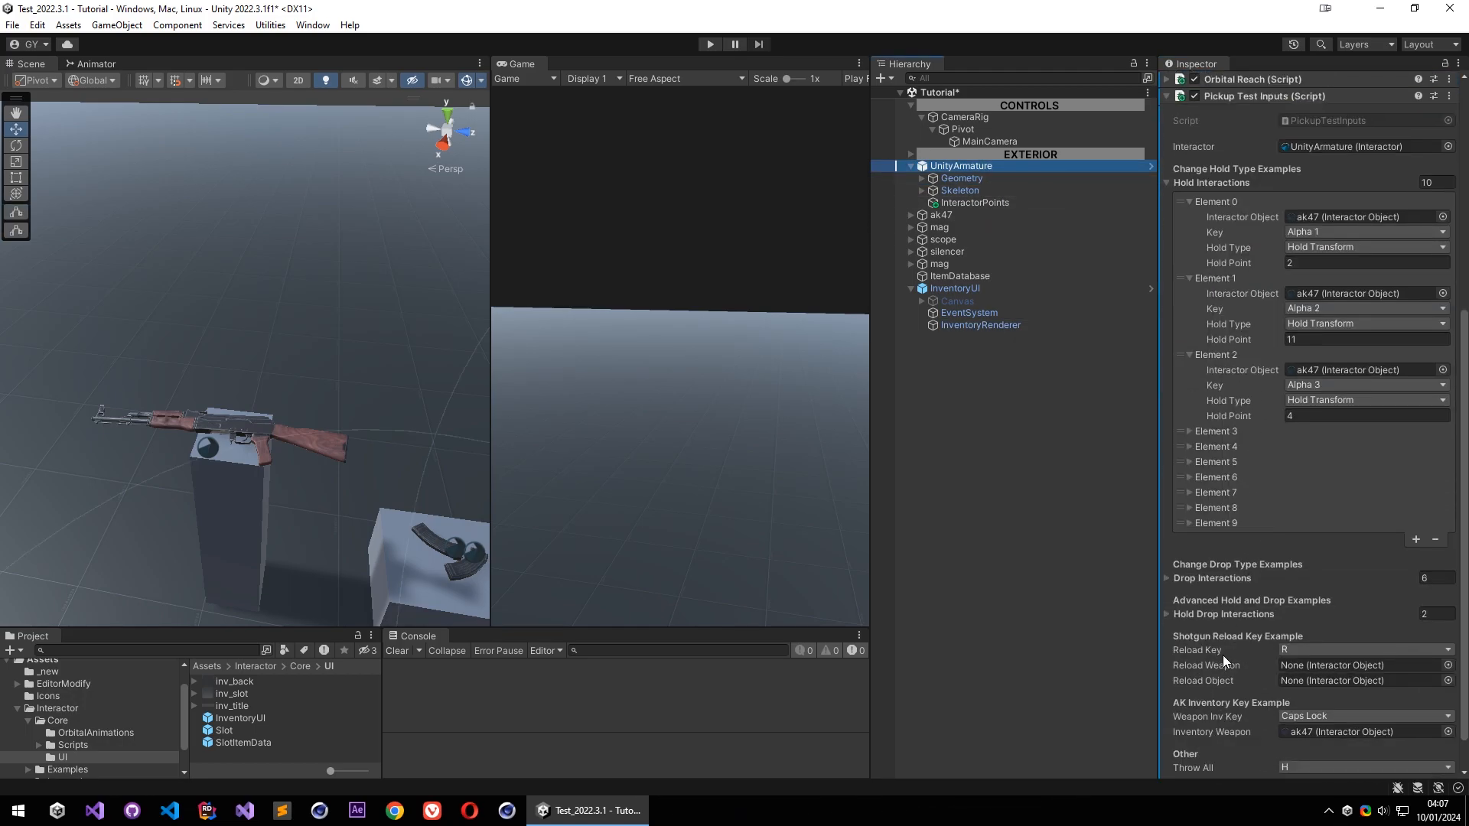
scroll(1207, 205, "up", 2)
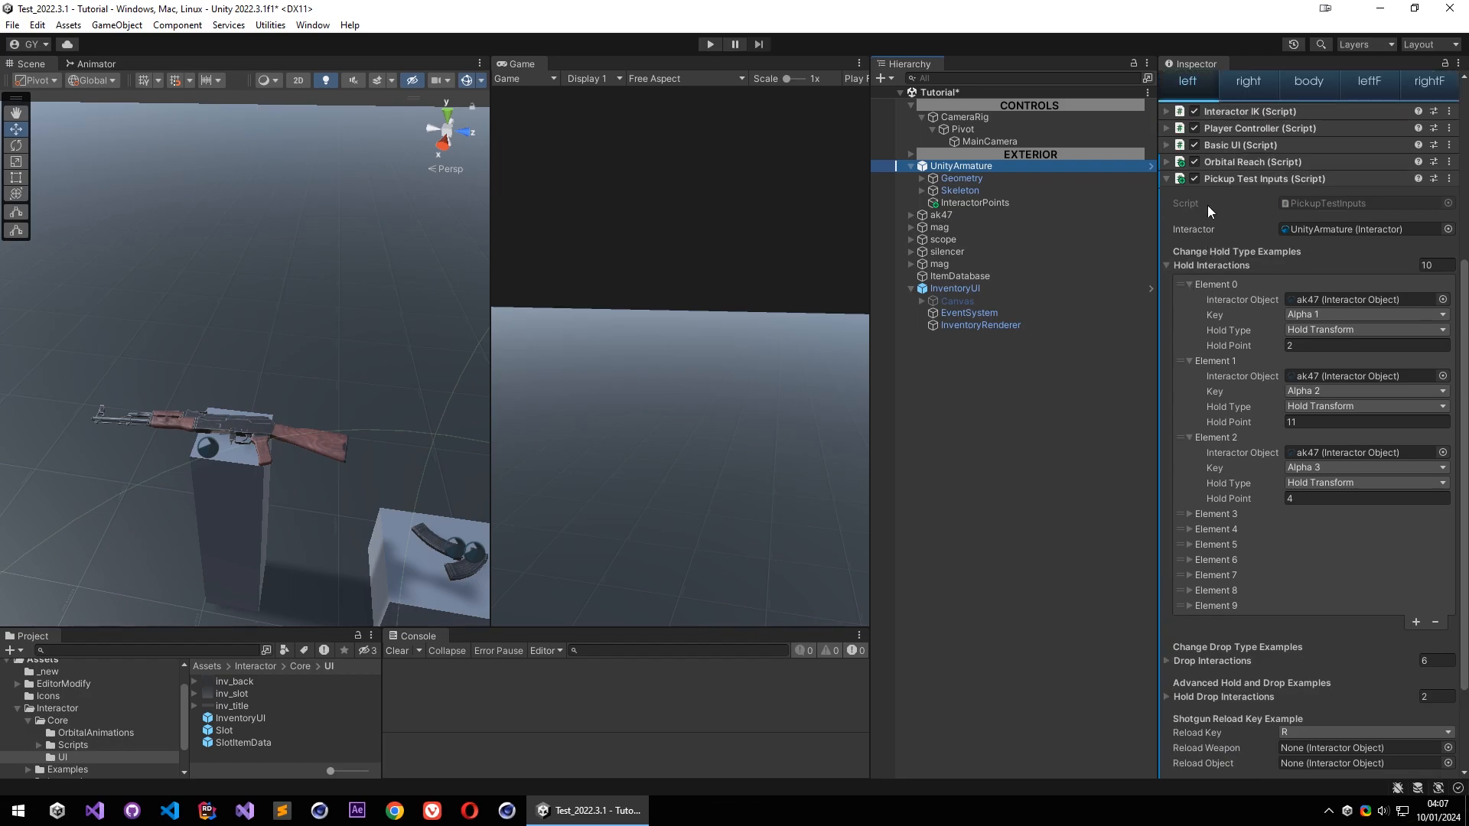
left_click(1216, 265)
left_click(1269, 764)
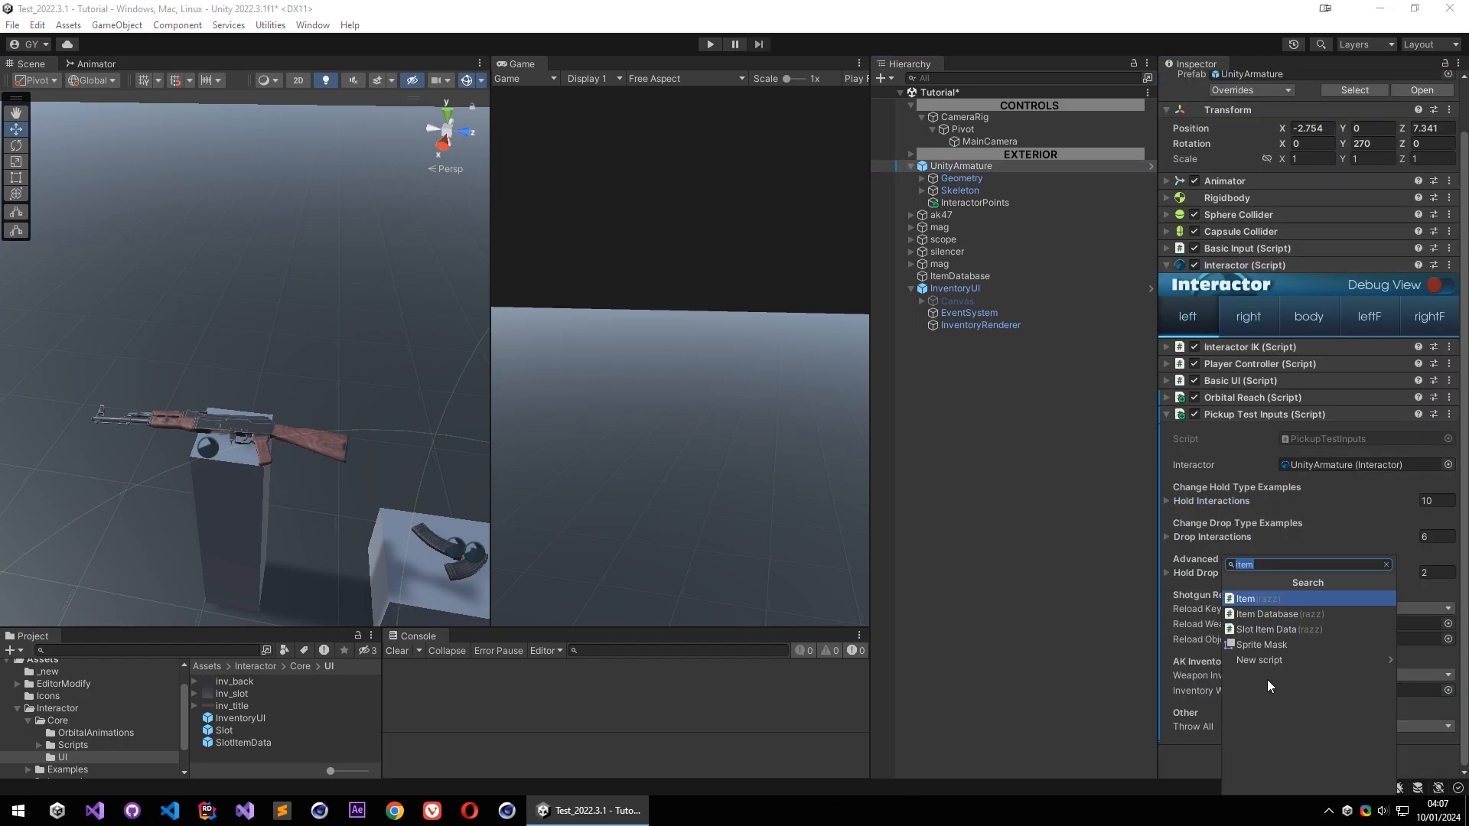
Create an empty child object named MyInventory under UnityArmature
right_click(968, 164)
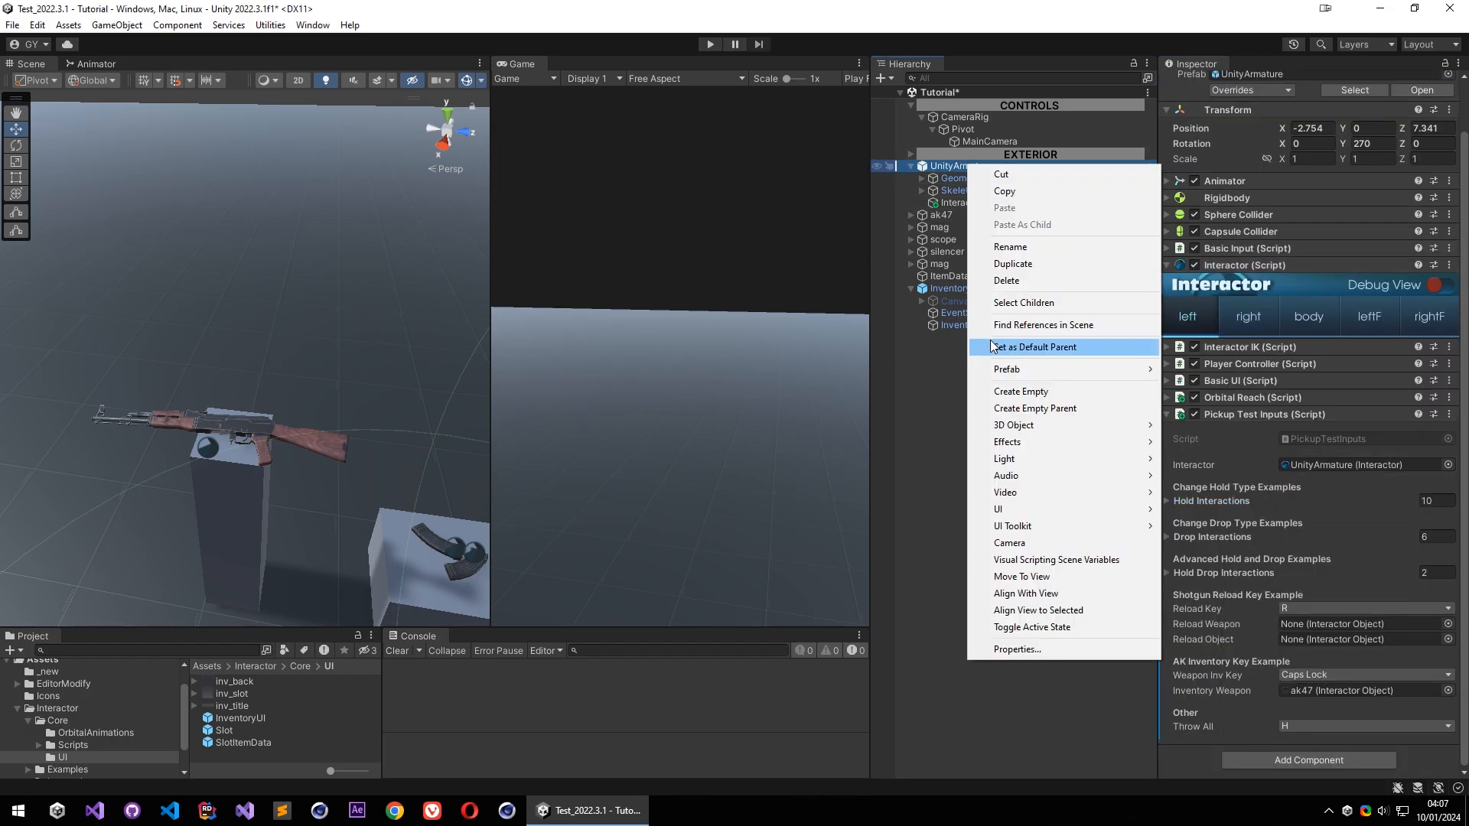
left_click(1025, 392)
type("Inventory")
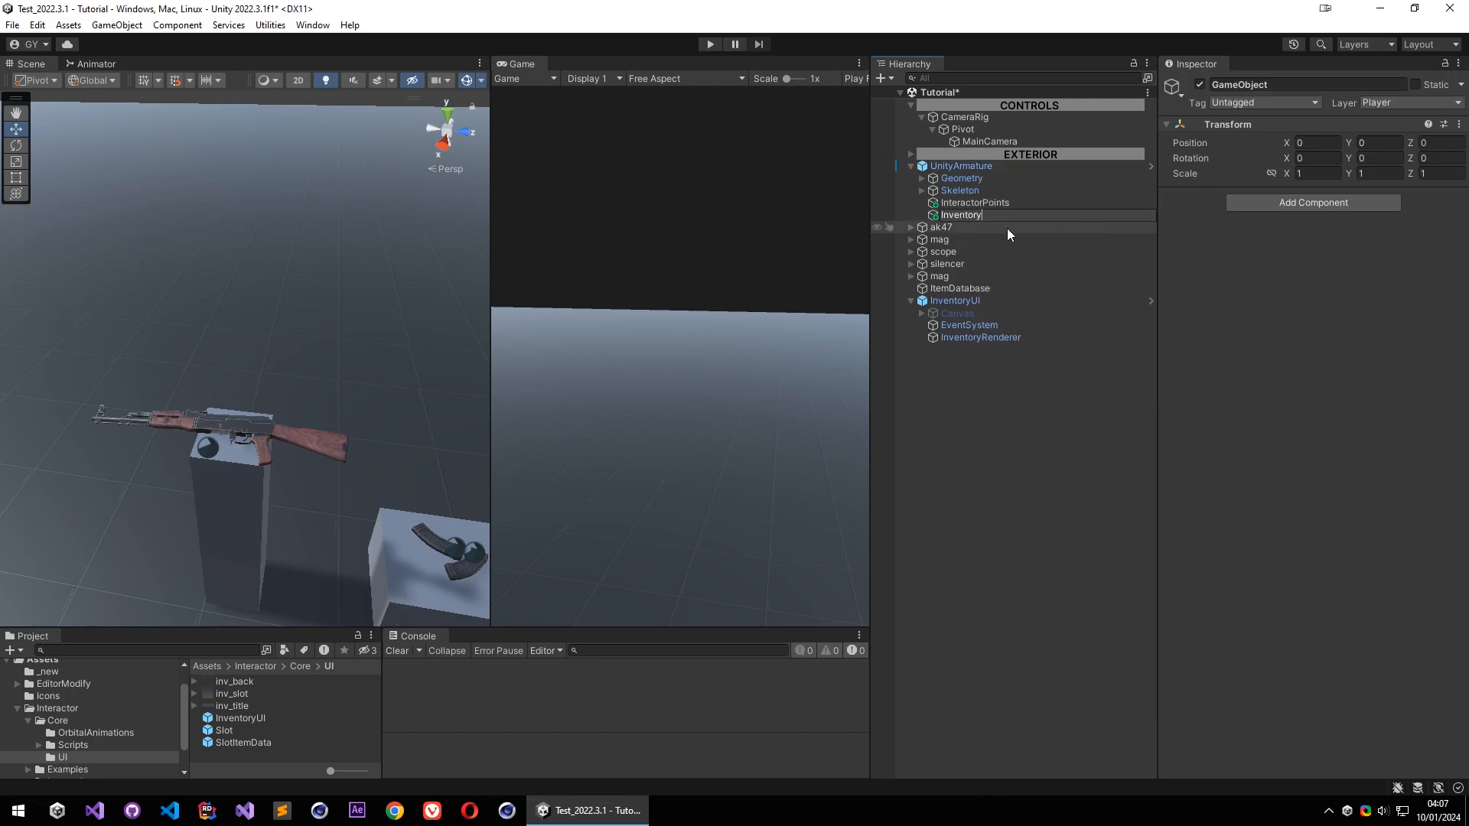
key("Home")
type("My")
key("Return")
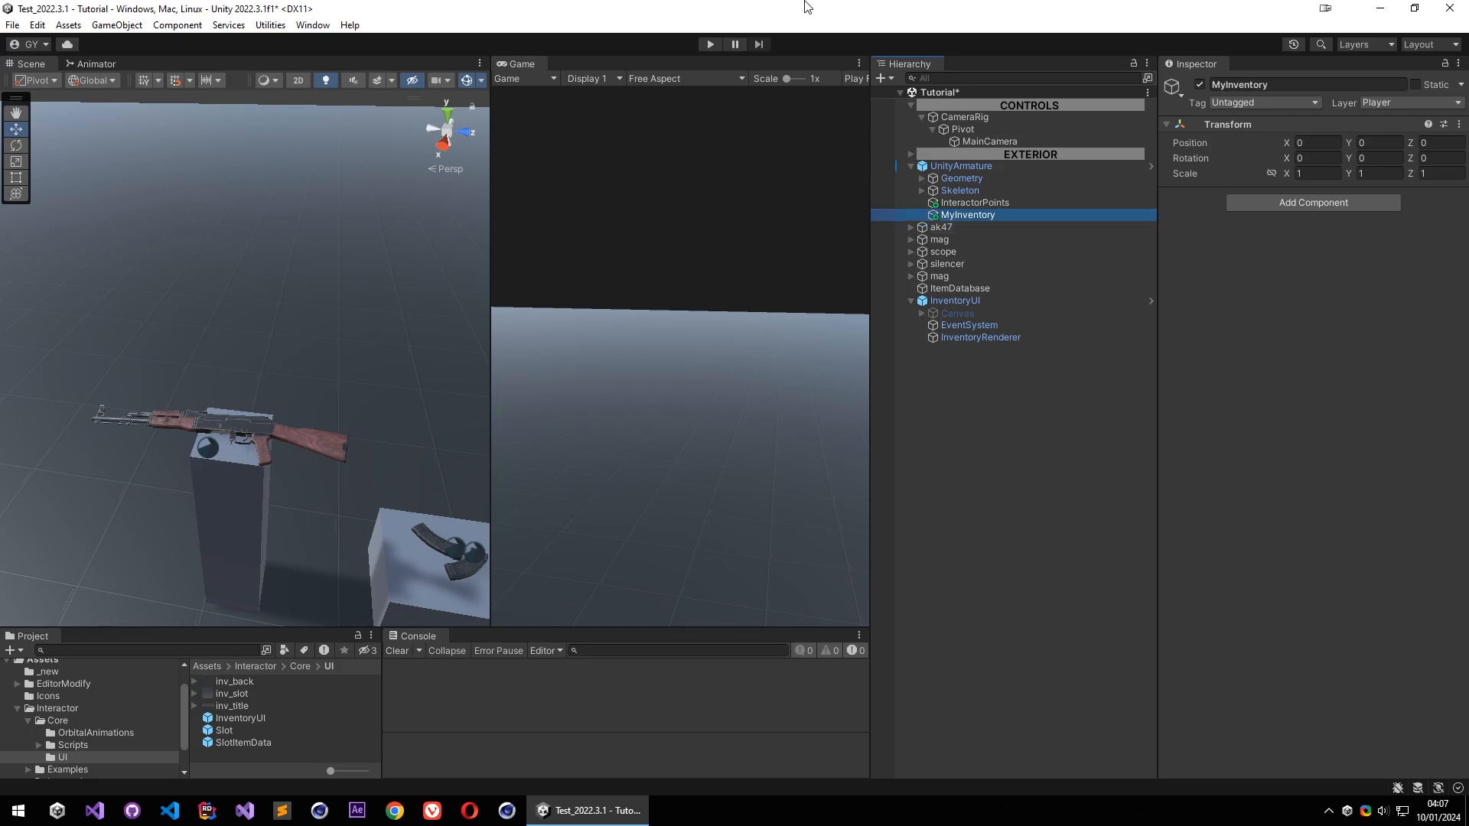
Add the Inventory component to MyInventory and check its Inventory Point setting
left_click(1358, 204)
type("invento")
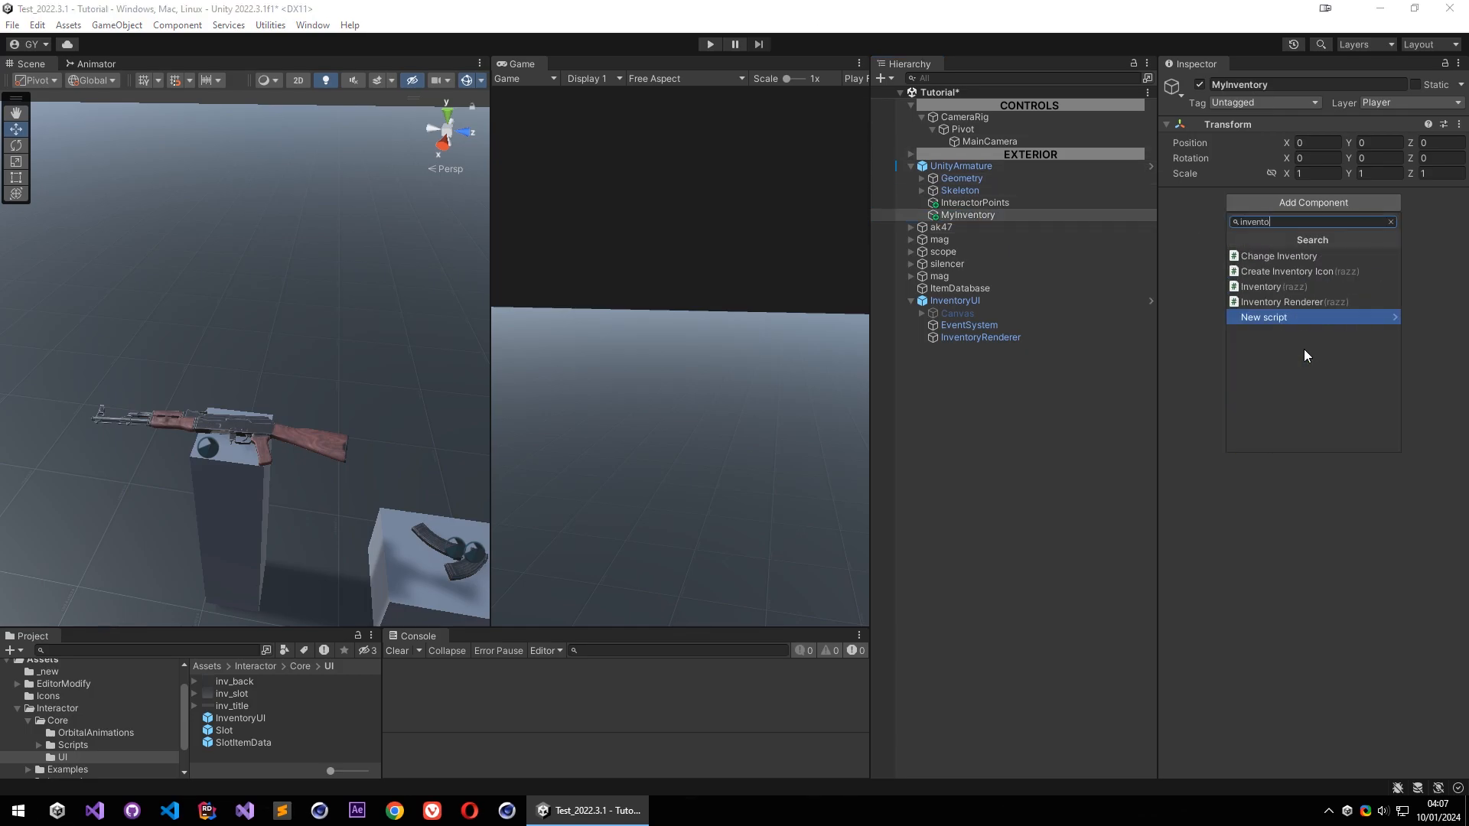
left_click(1287, 287)
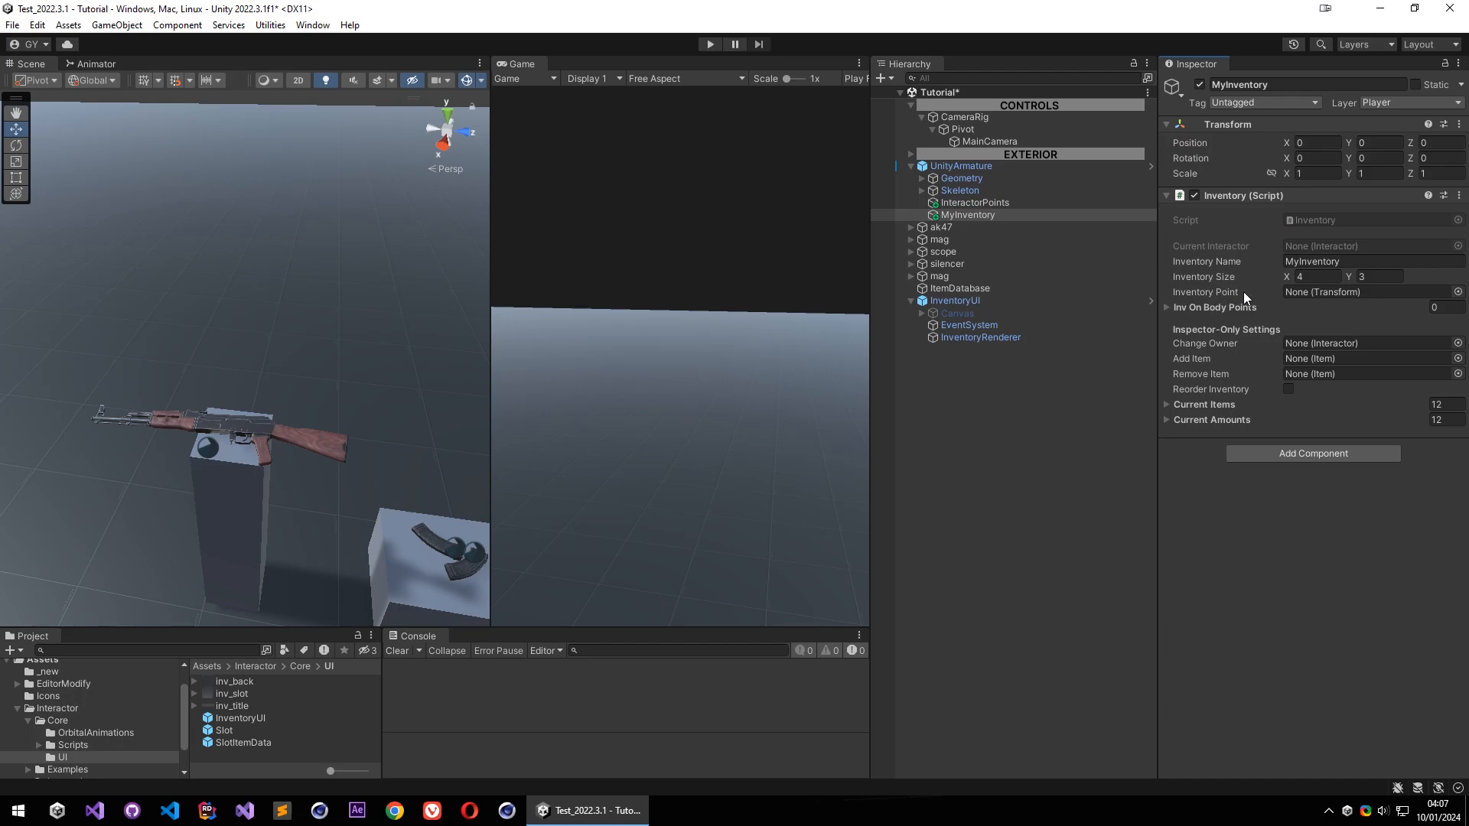
mouse_move(1243, 293)
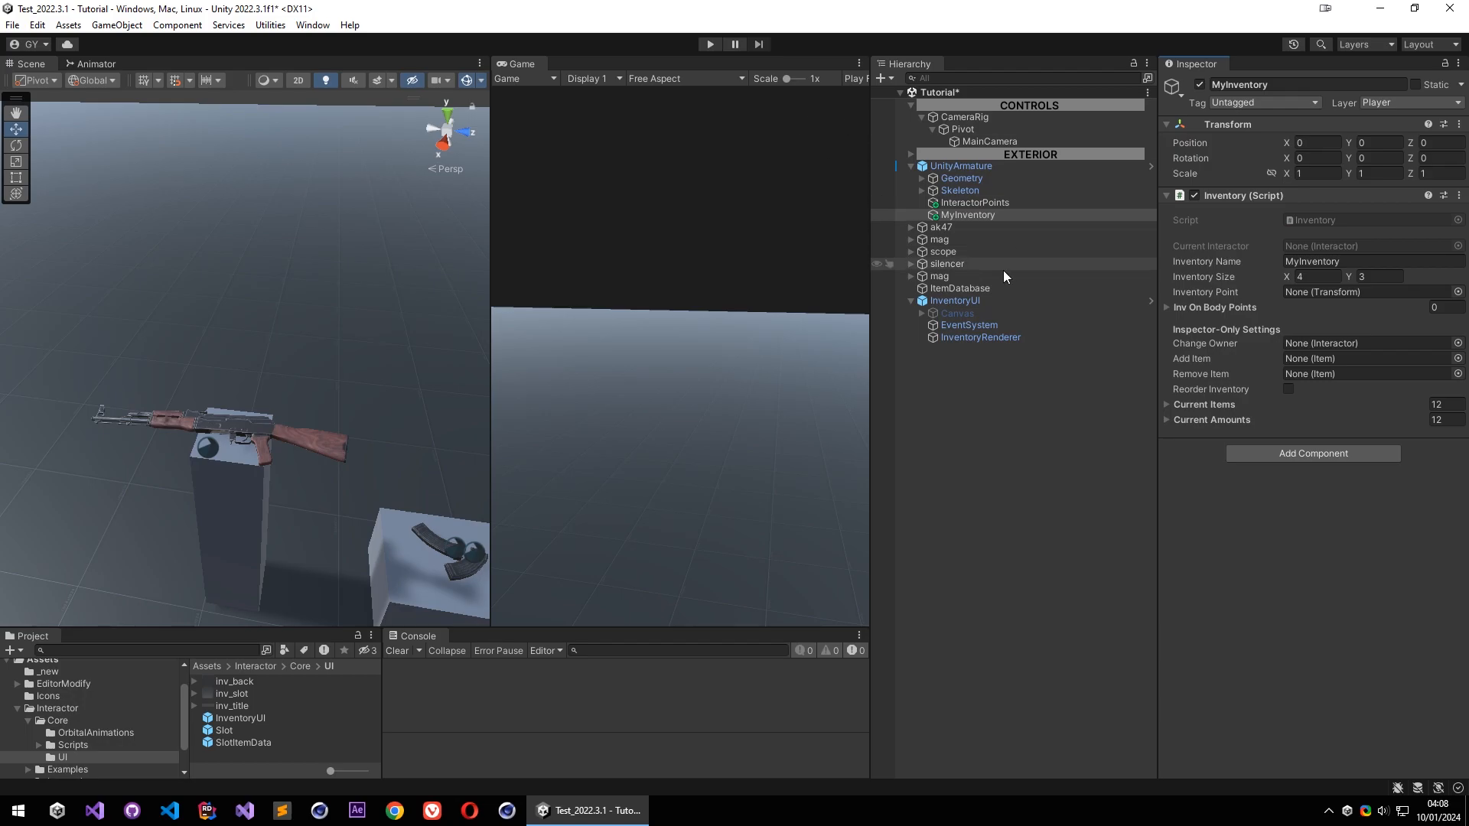
Create an empty child object named InvPoint under MyInventory
right_click_drag(344, 387, 75, 448)
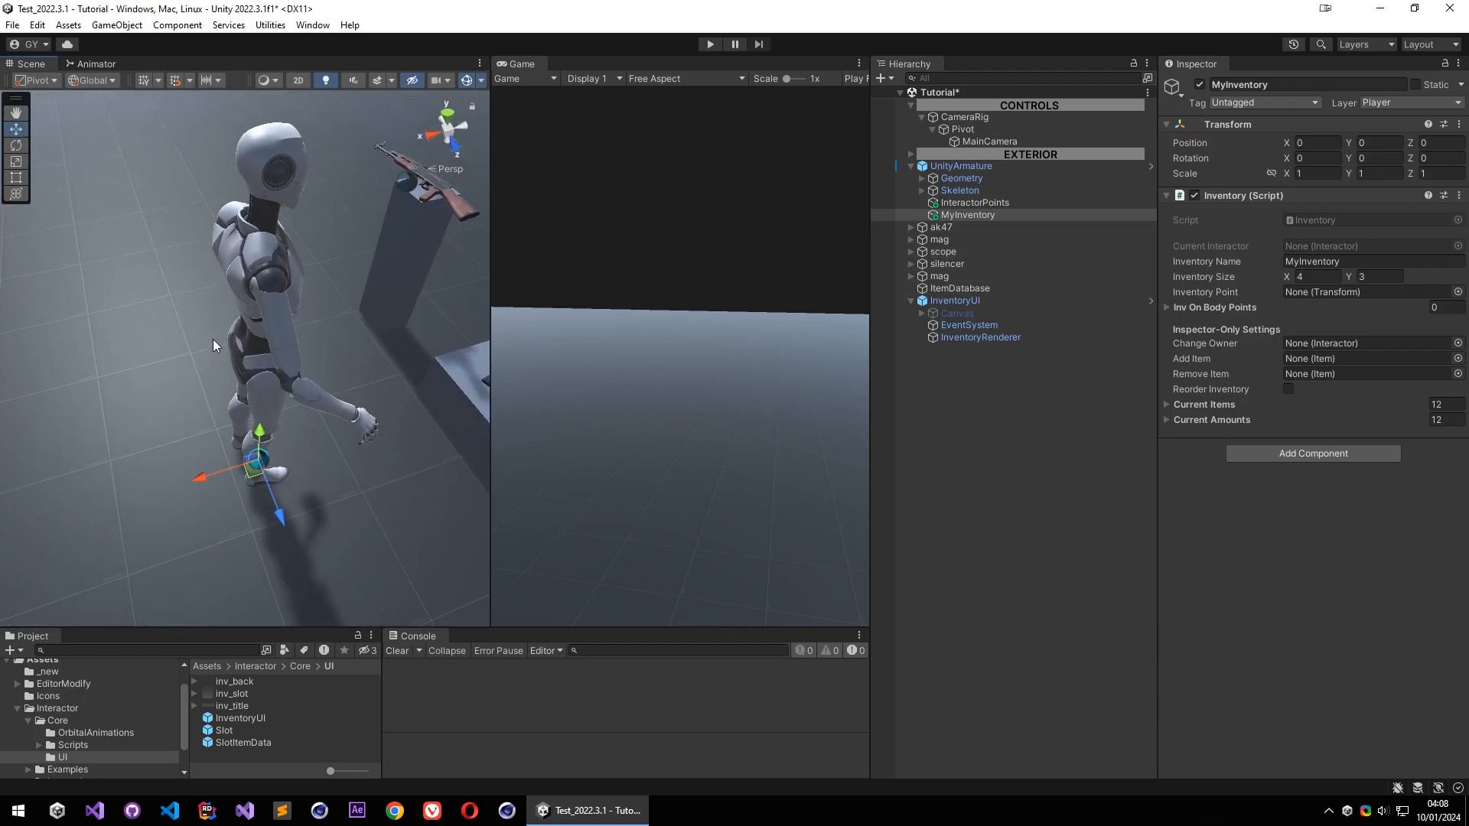
right_click(991, 215)
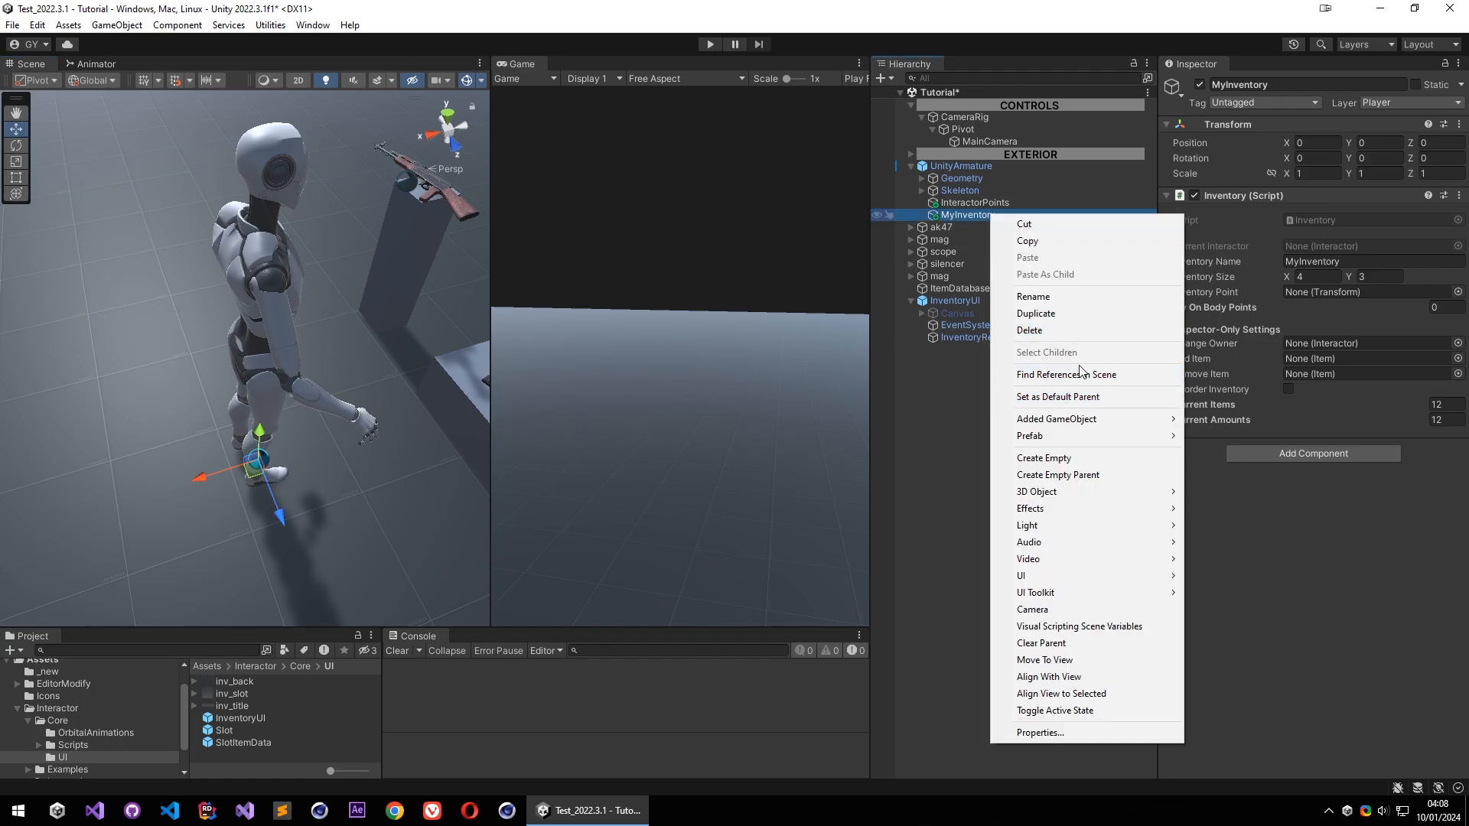
left_click(1057, 458)
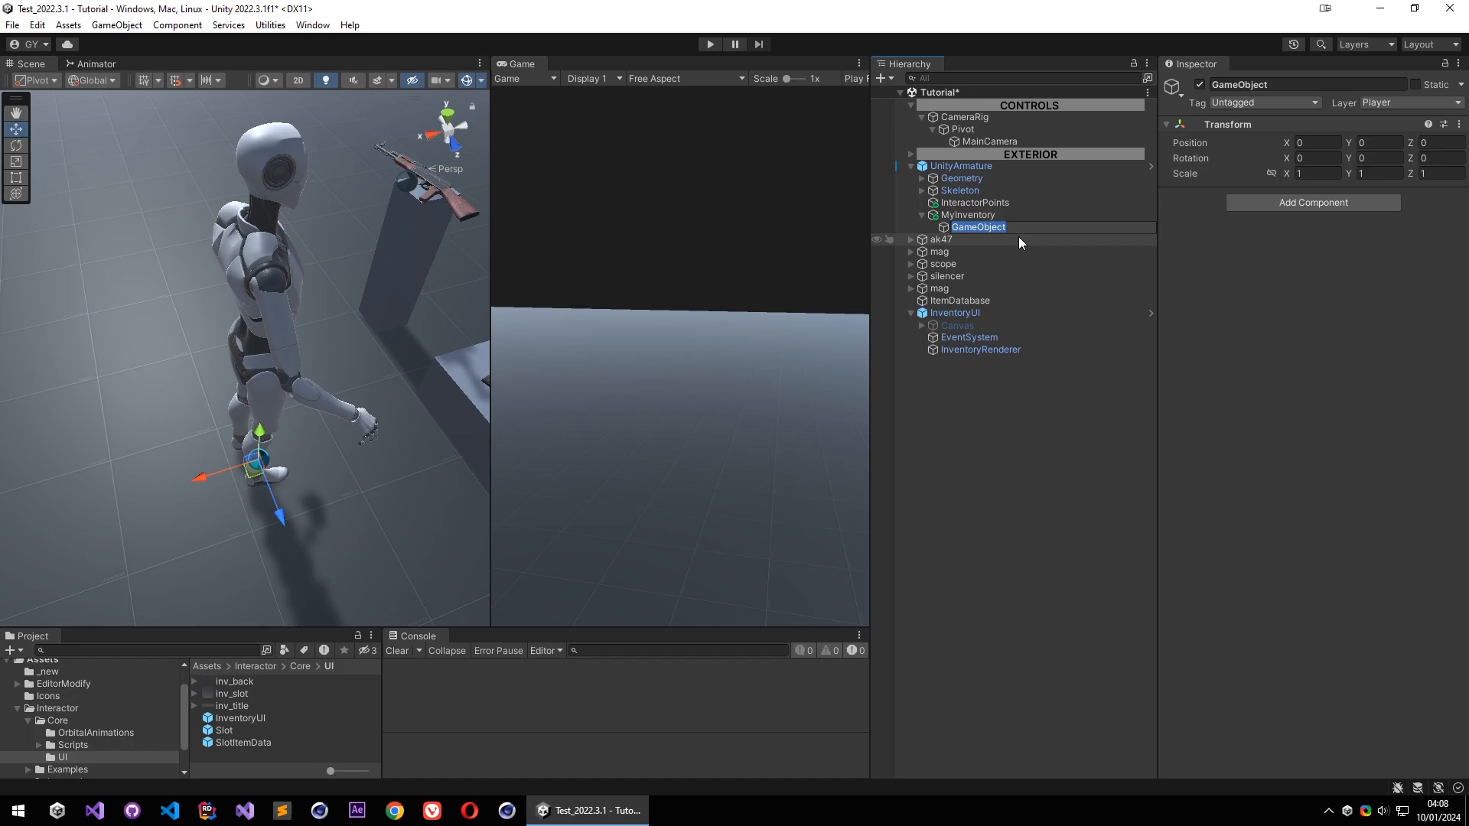
type("InvPoint")
key("Return")
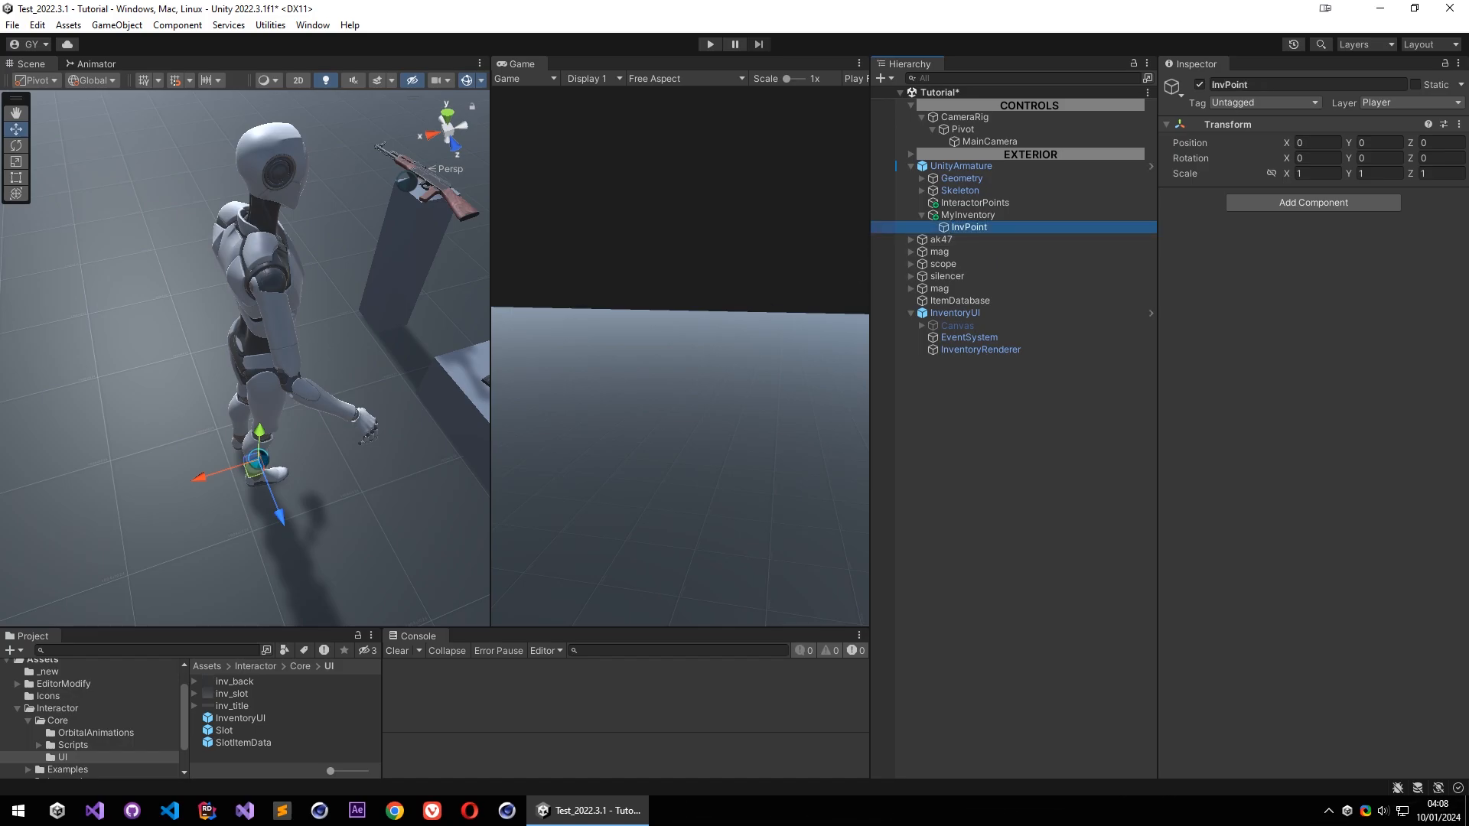
Move InvPoint up beside the character's left hip, to a position of about X -0.2, Y 1.01, Z -0.1
left_click_drag(255, 463, 466, 319)
key("f")
scroll(256, 381, "up", 10)
left_click_drag(252, 354, 233, 402)
left_click_drag(252, 381, 313, 400, "alt")
mouse_move(313, 394)
left_mouse_down("alt")
mouse_move(387, 163)
mouse_move(297, 383)
left_mouse_up("alt")
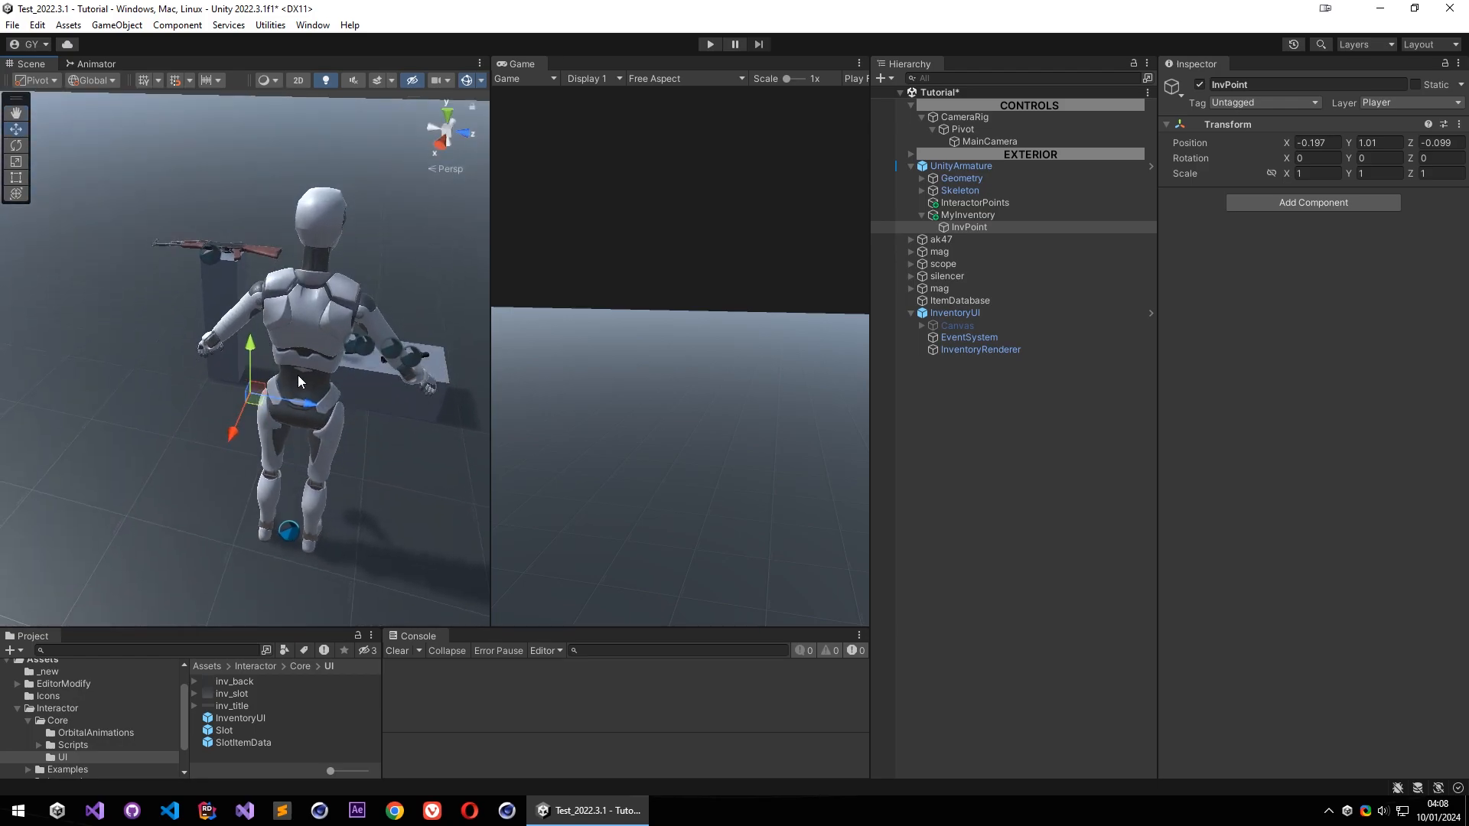
left_click_drag(354, 448, 315, 382, "alt")
mouse_move(364, 439)
left_mouse_down("alt")
mouse_move(589, 328)
mouse_move(372, 449)
left_mouse_up("alt")
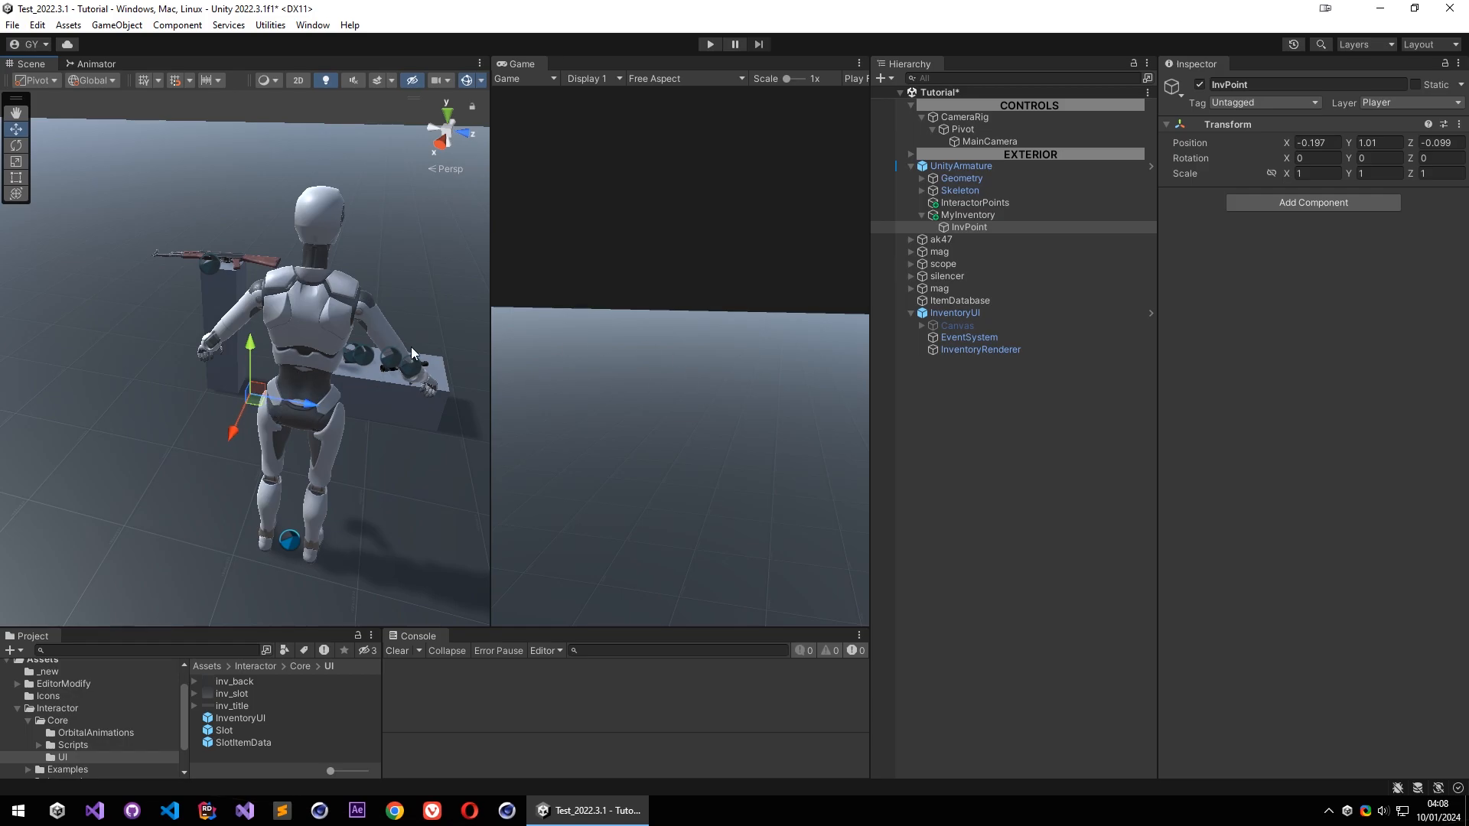
Assign InvPoint as the Inventory Point of MyInventory's Inventory component
left_click(1001, 216)
left_click(996, 228)
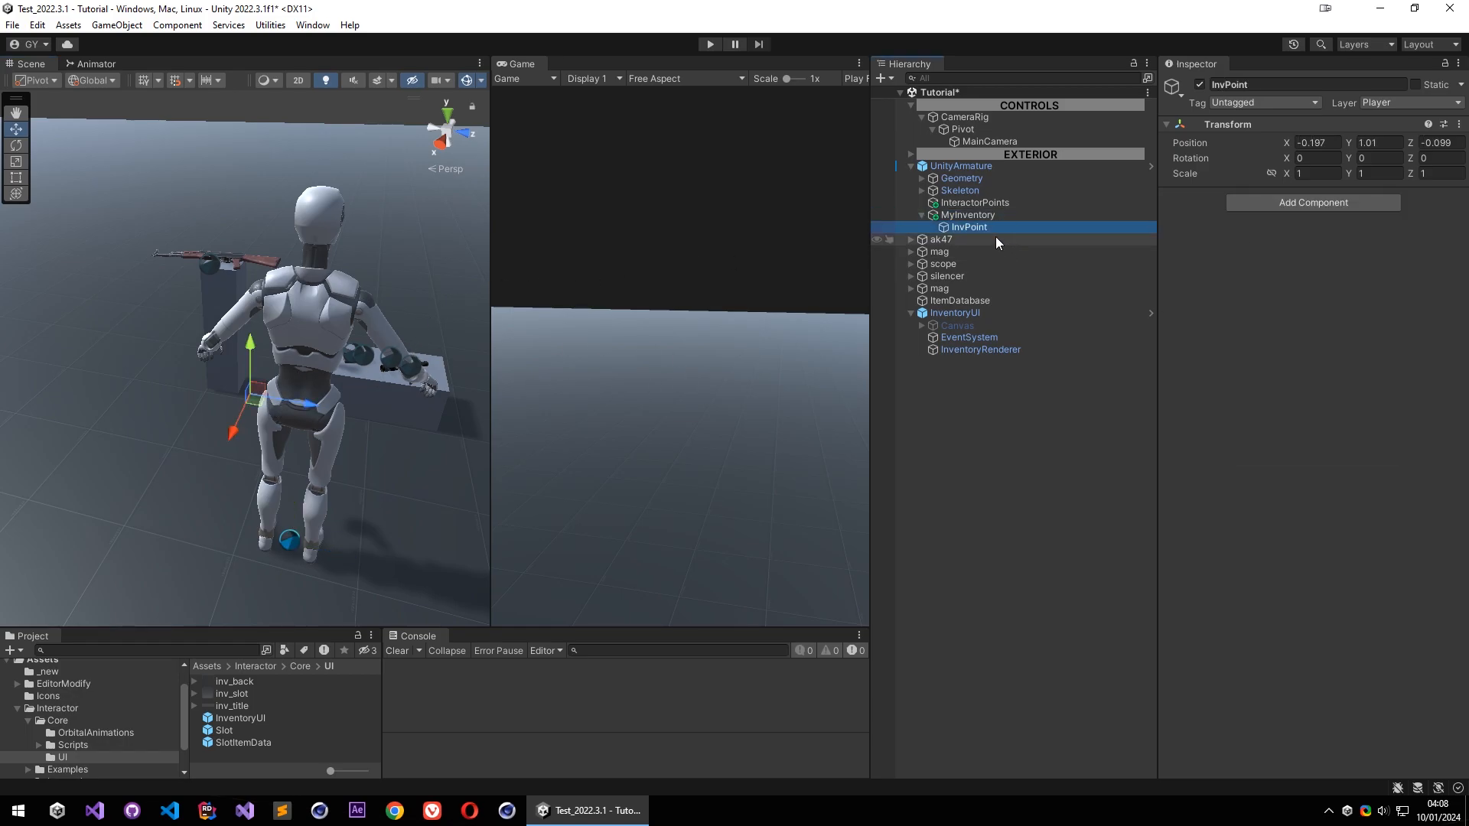
left_click(1004, 217)
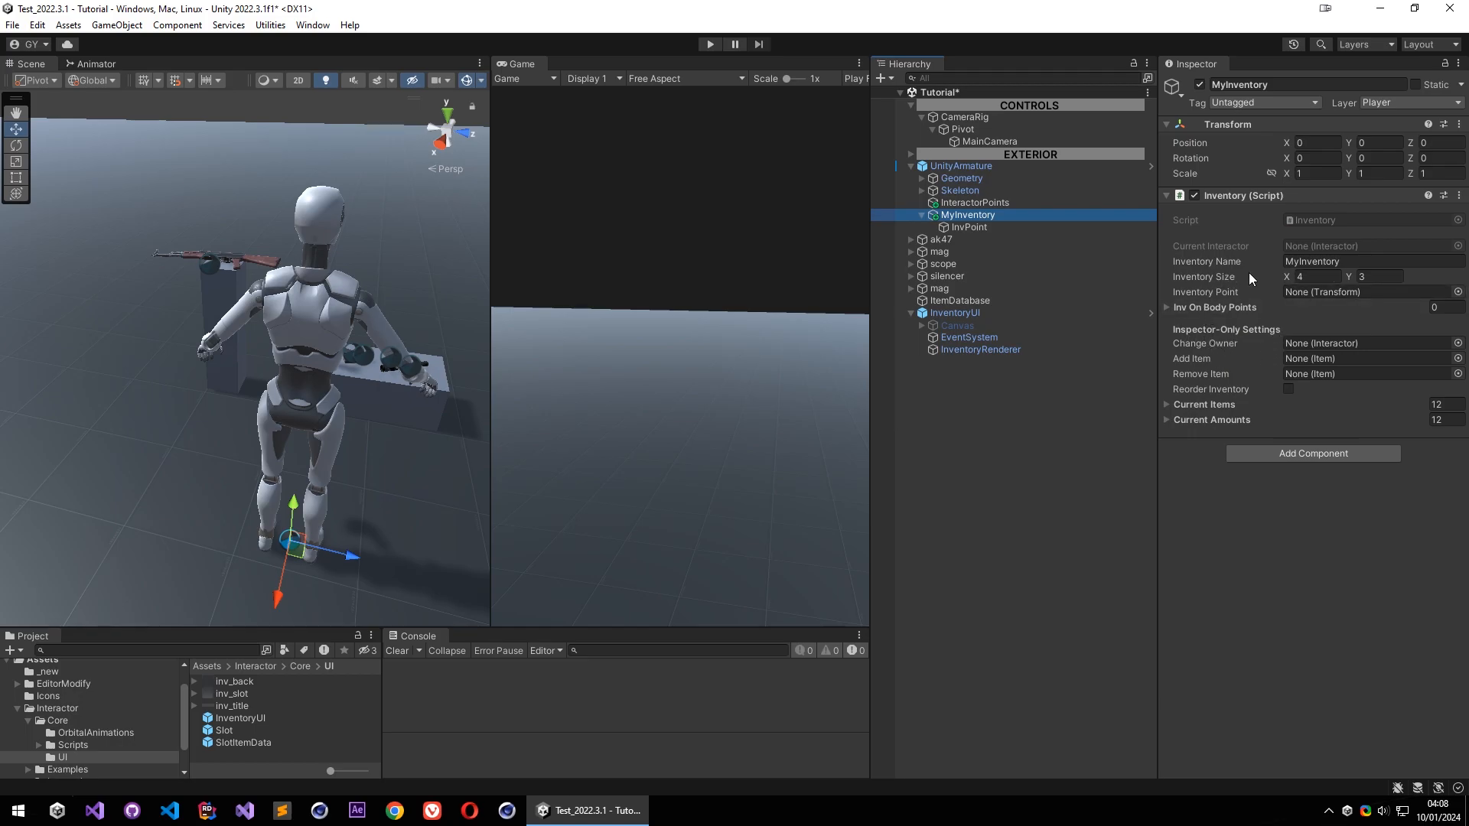
left_click_drag(971, 227, 1328, 294)
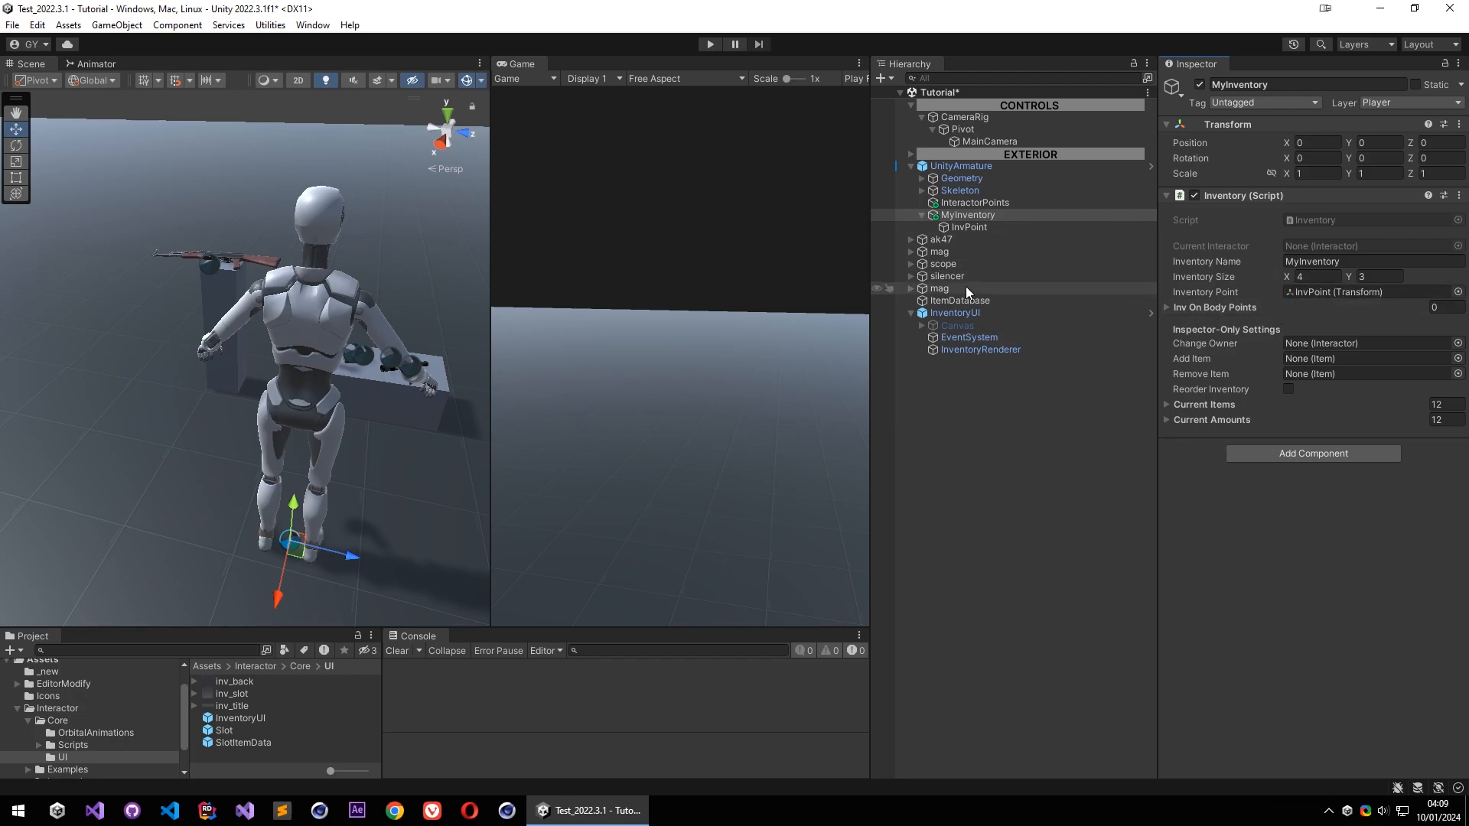
On InventoryRenderer, assign MyInventory as the Current Inventory and UnityArmature as the Player Interactor
left_click(996, 349)
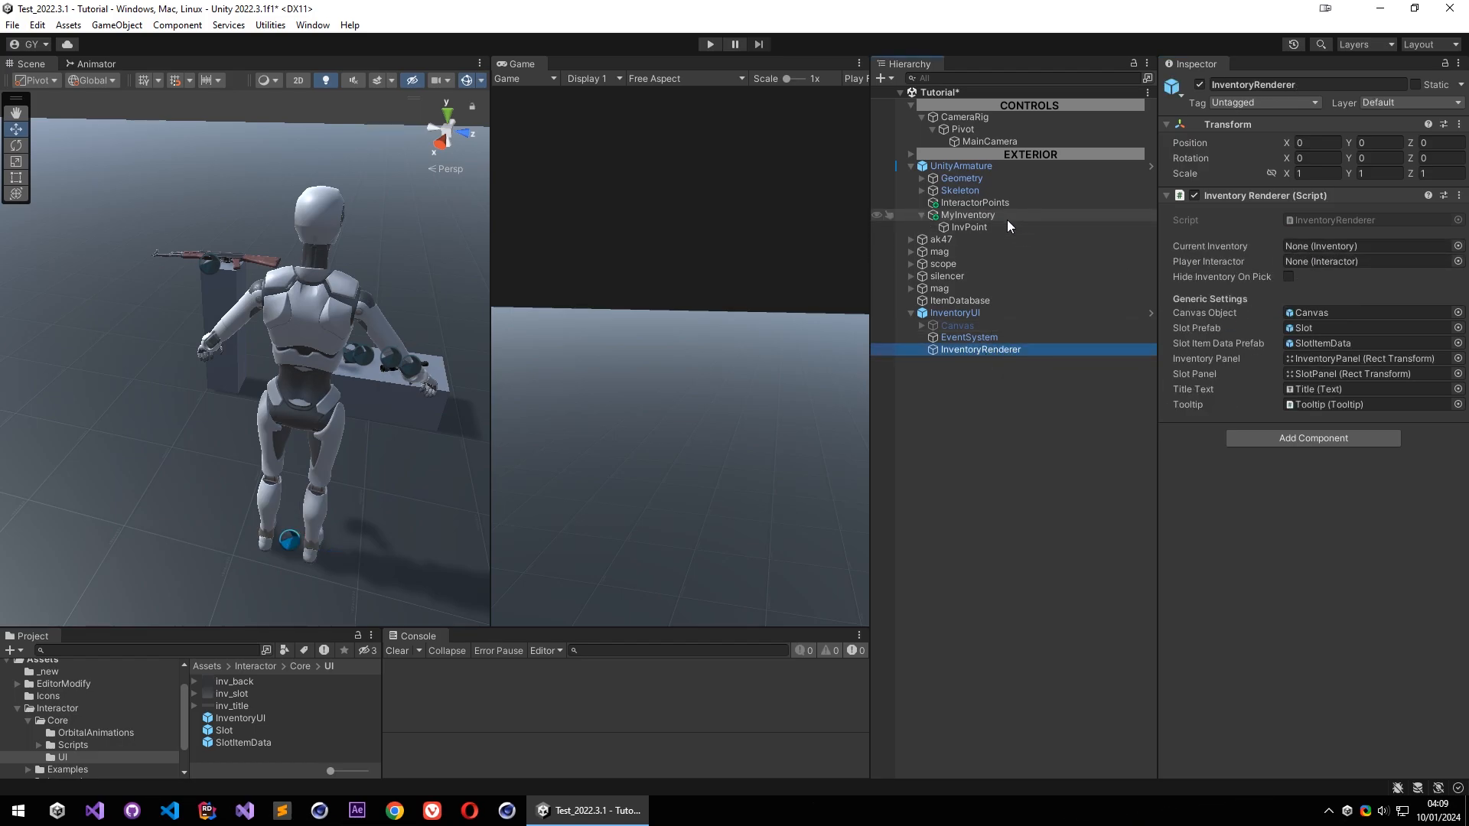
left_click_drag(975, 228, 1220, 235)
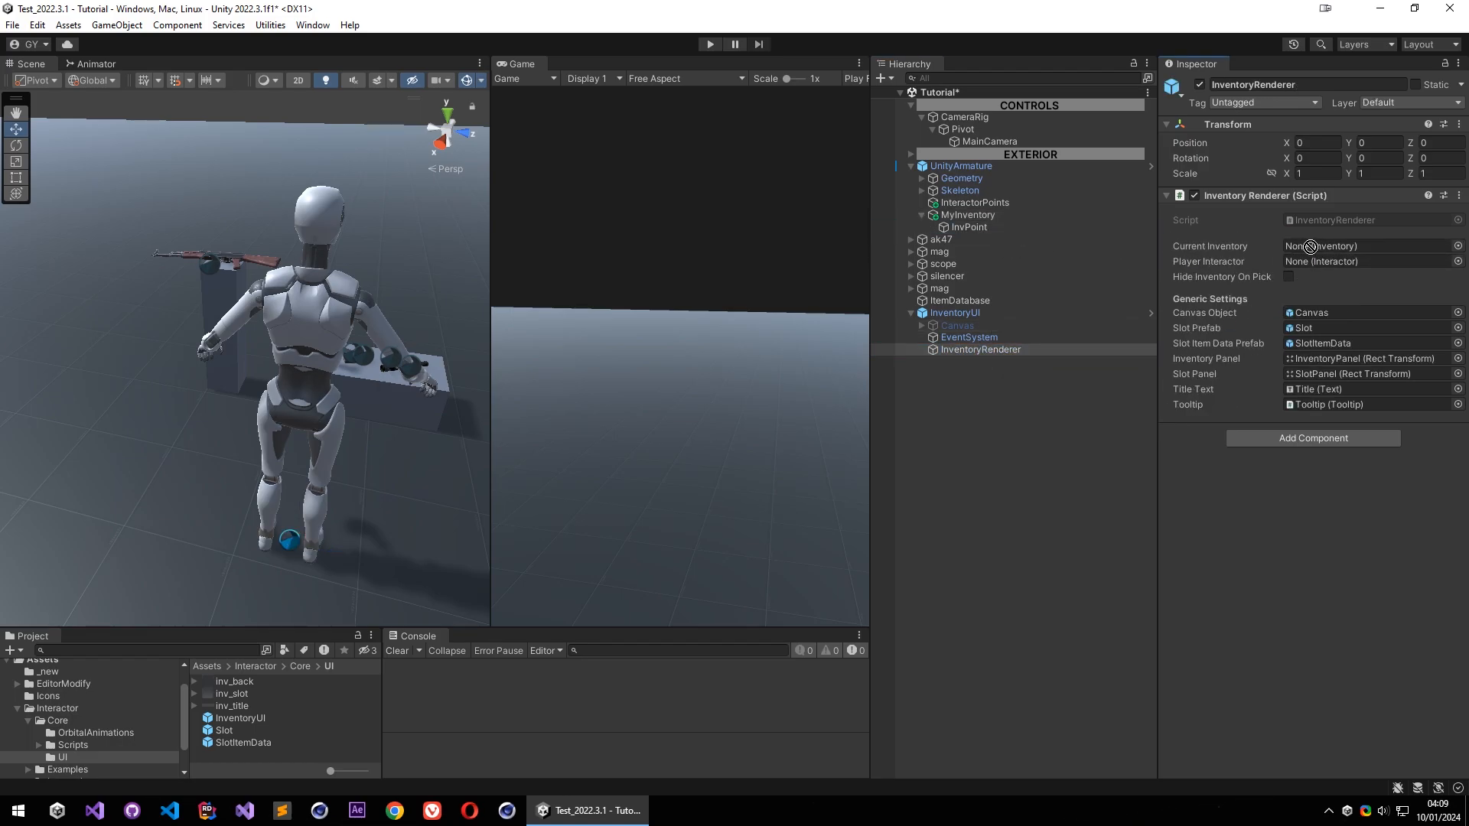
left_click_drag(1331, 261, 1458, 222)
left_click_drag(1335, 243, 1335, 243)
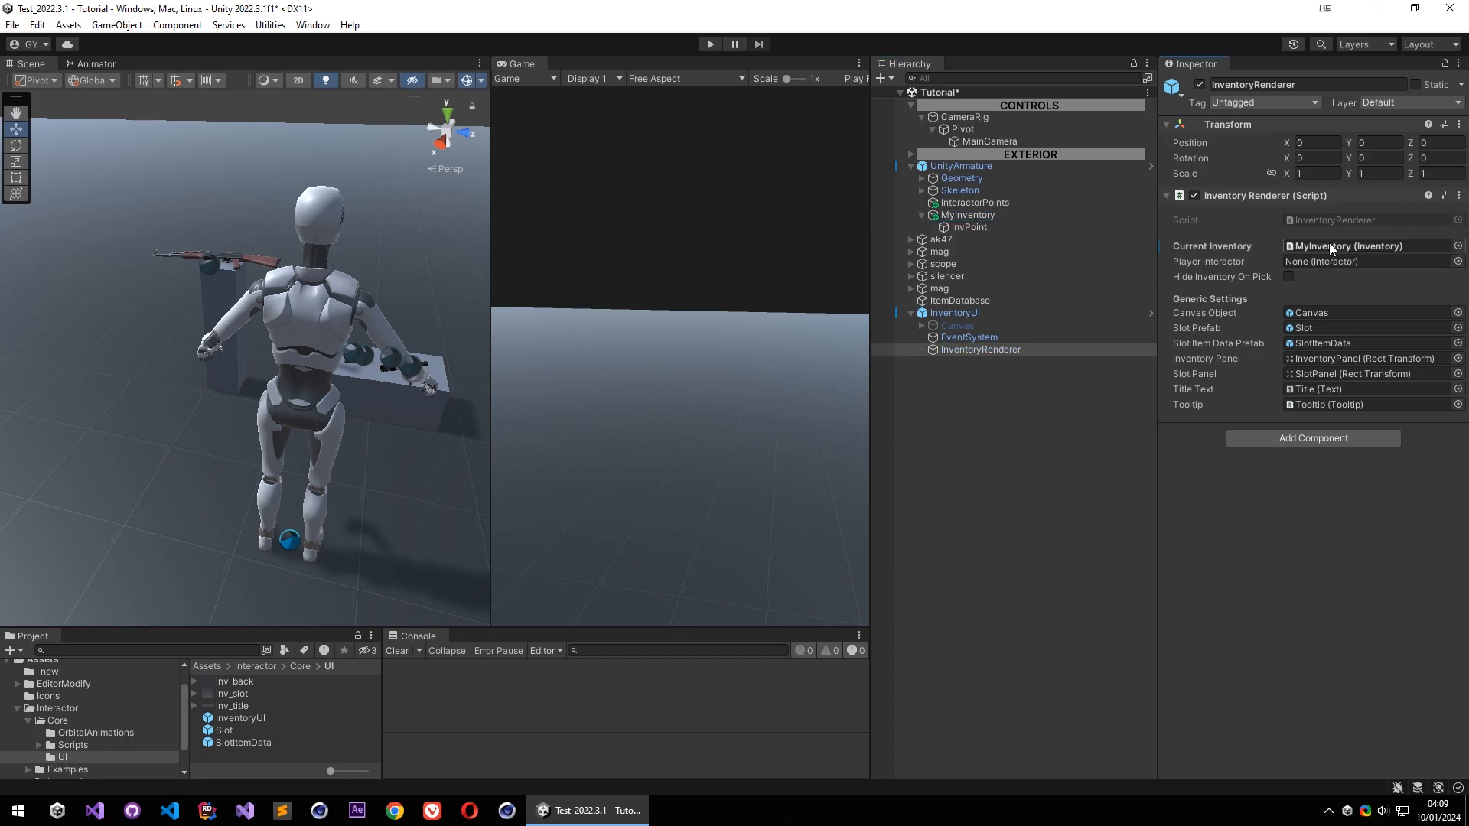
left_click_drag(941, 165, 1332, 263)
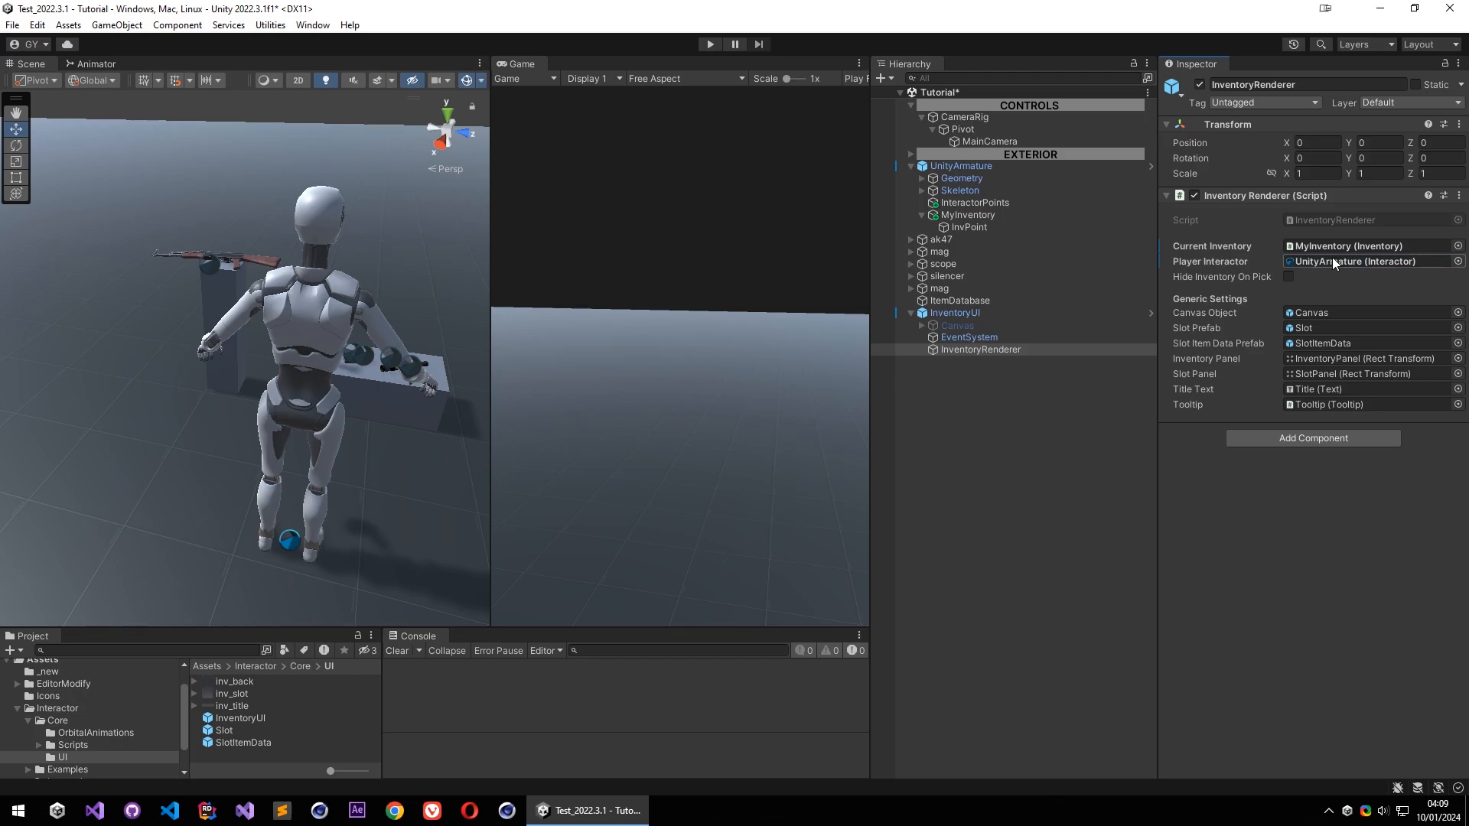
Run the scene, toggle the inventory window and widen the Game view to look at it
left_click(708, 45)
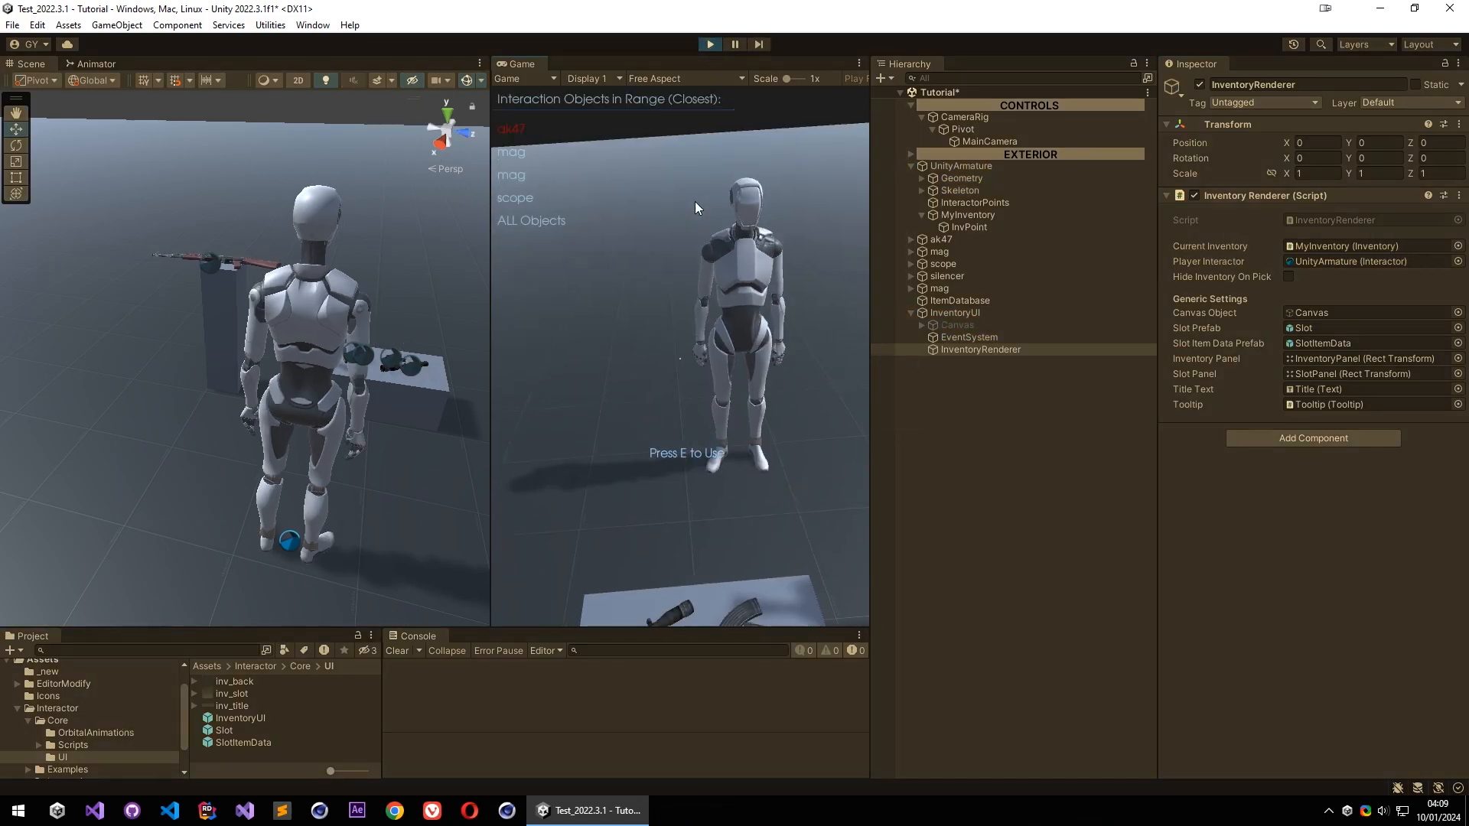
key("i")
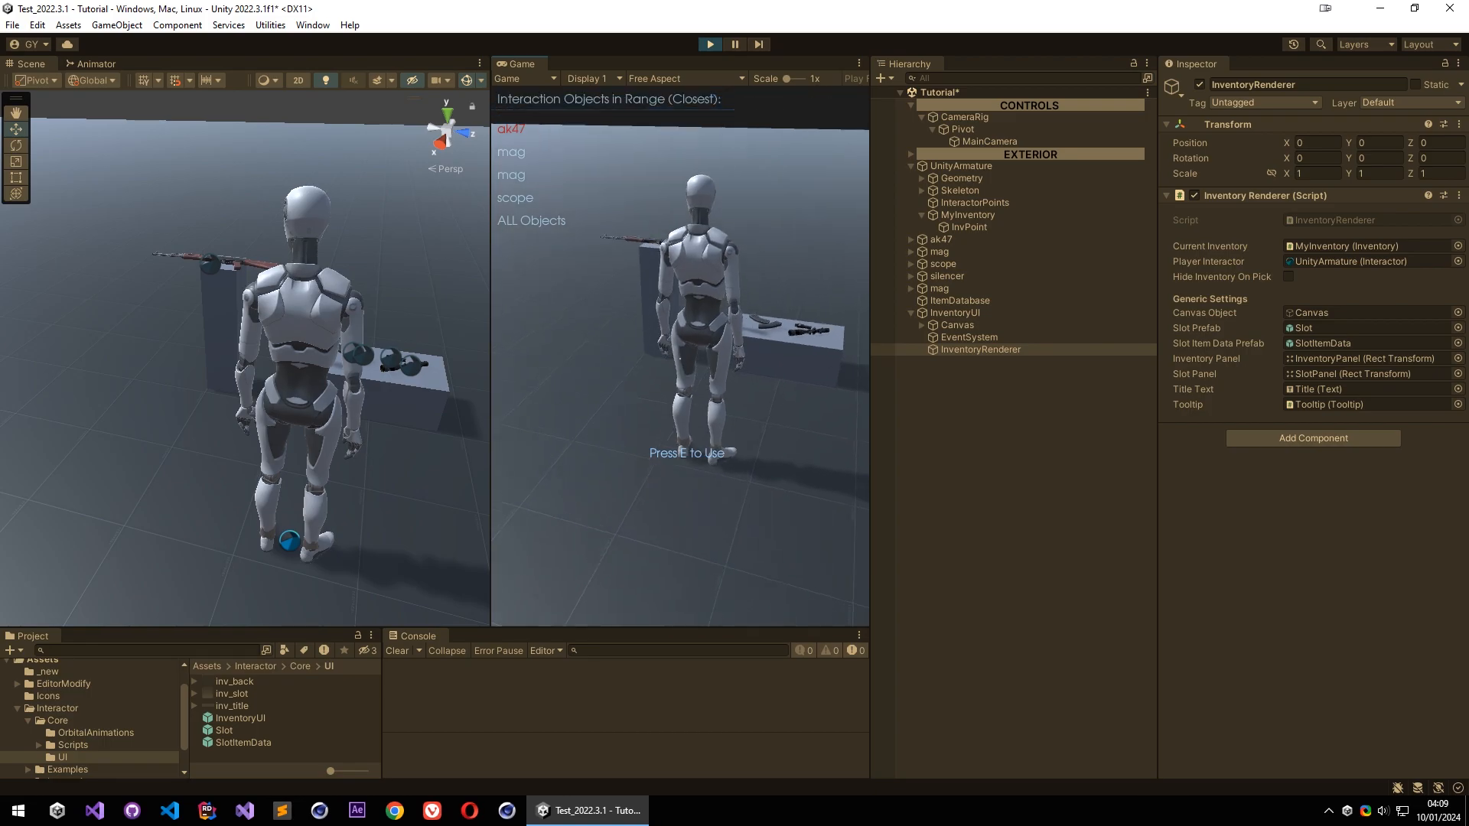
key("i")
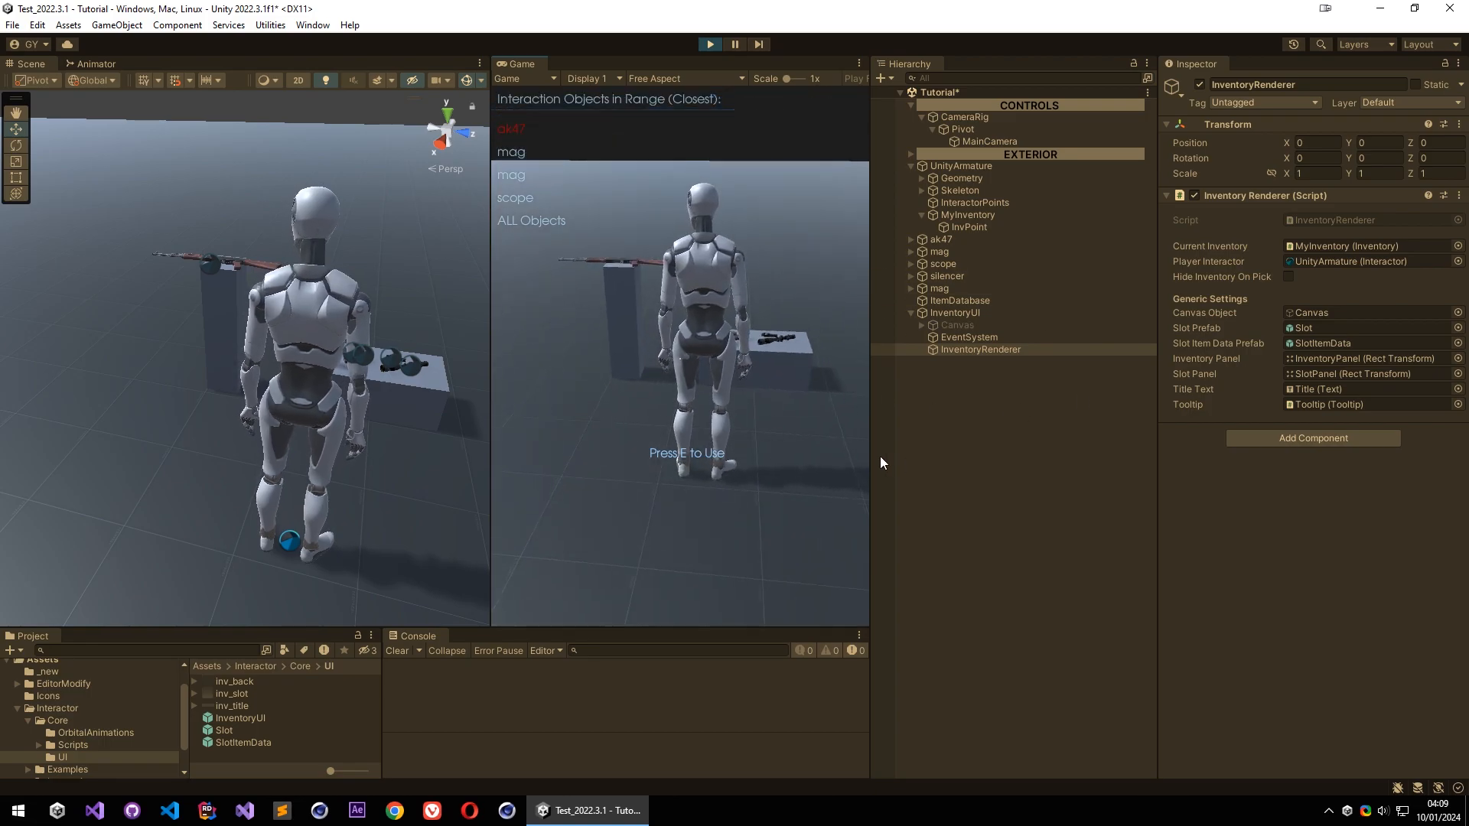
left_click_drag(870, 453, 1059, 457)
left_click_drag(600, 459, 262, 458)
key("i")
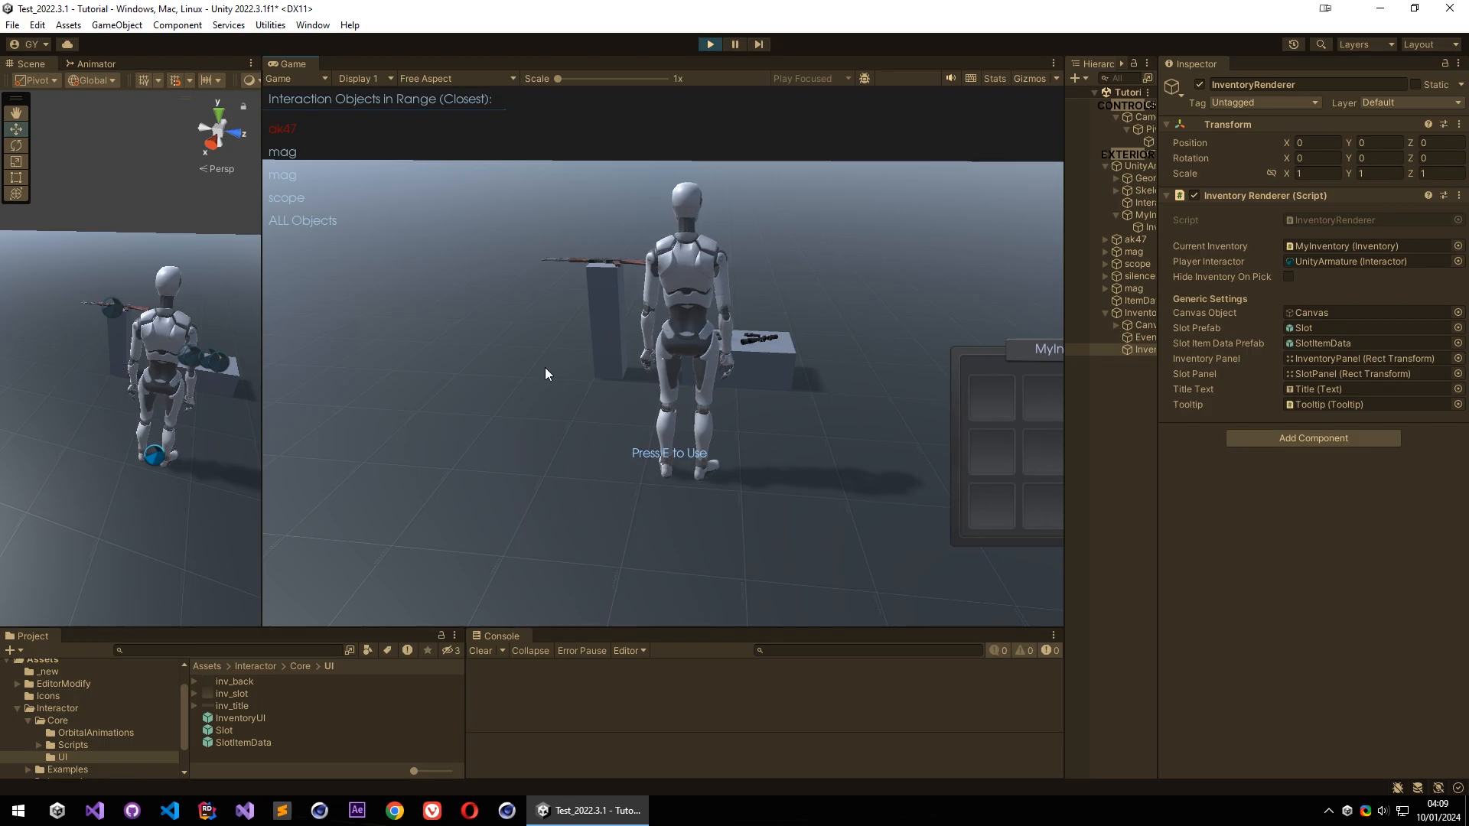
Narrow the Game view again and inspect the Canvas object and its children under InventoryUI
left_click_drag(260, 441, 486, 474)
left_click_drag(1062, 426, 842, 433)
left_click(956, 326)
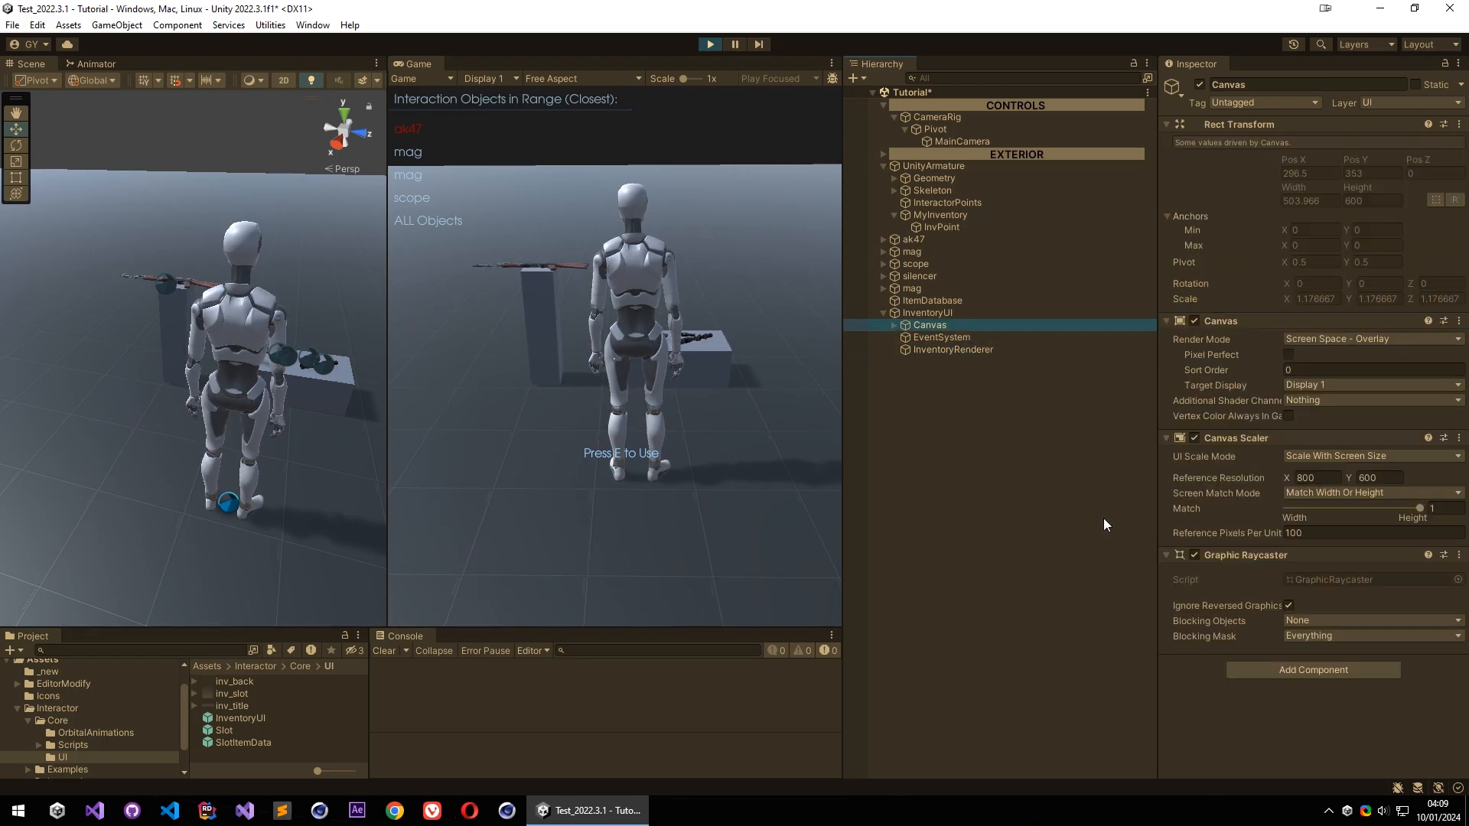
left_click(892, 325)
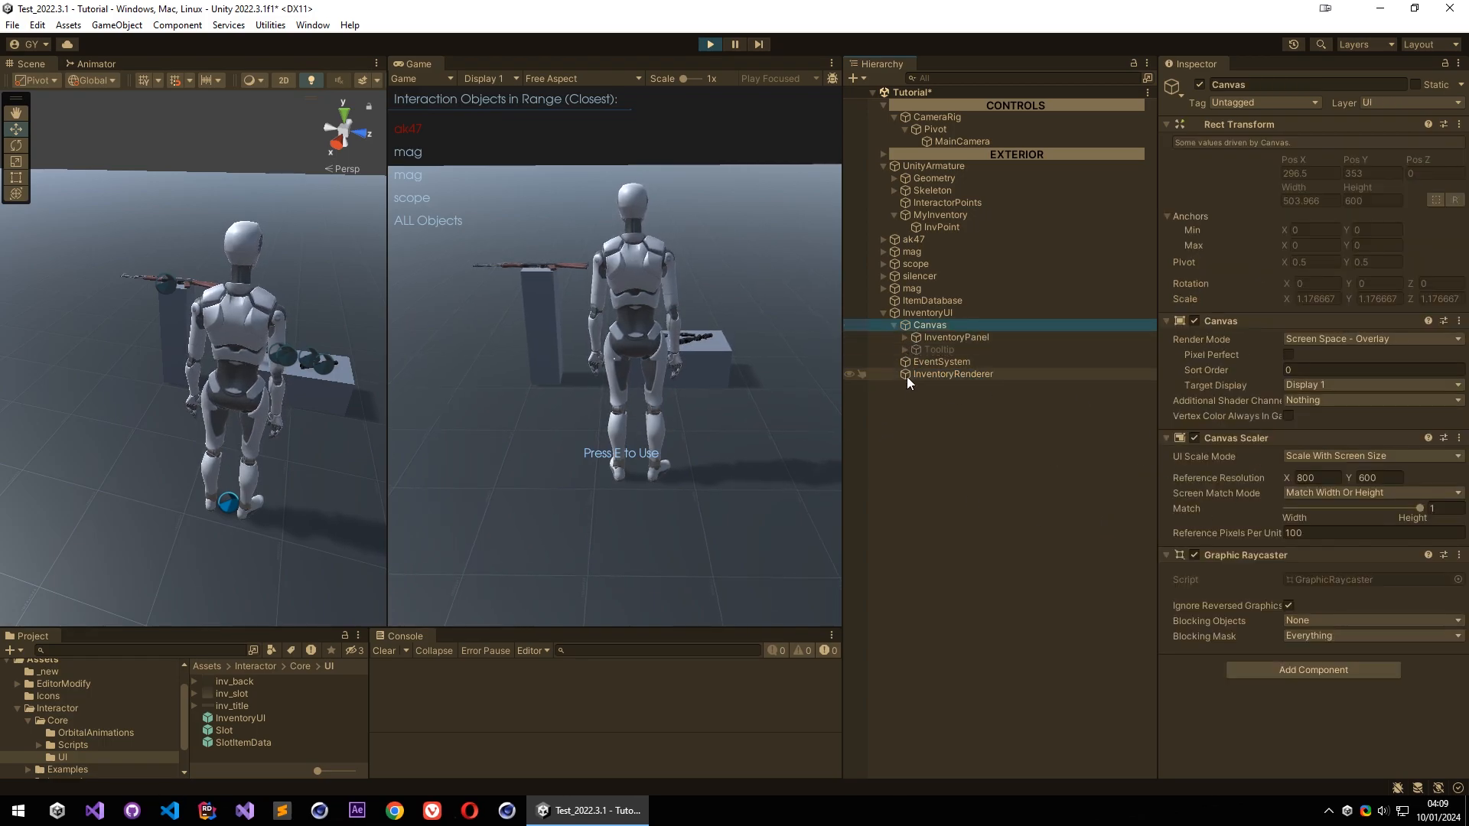
left_click(892, 325)
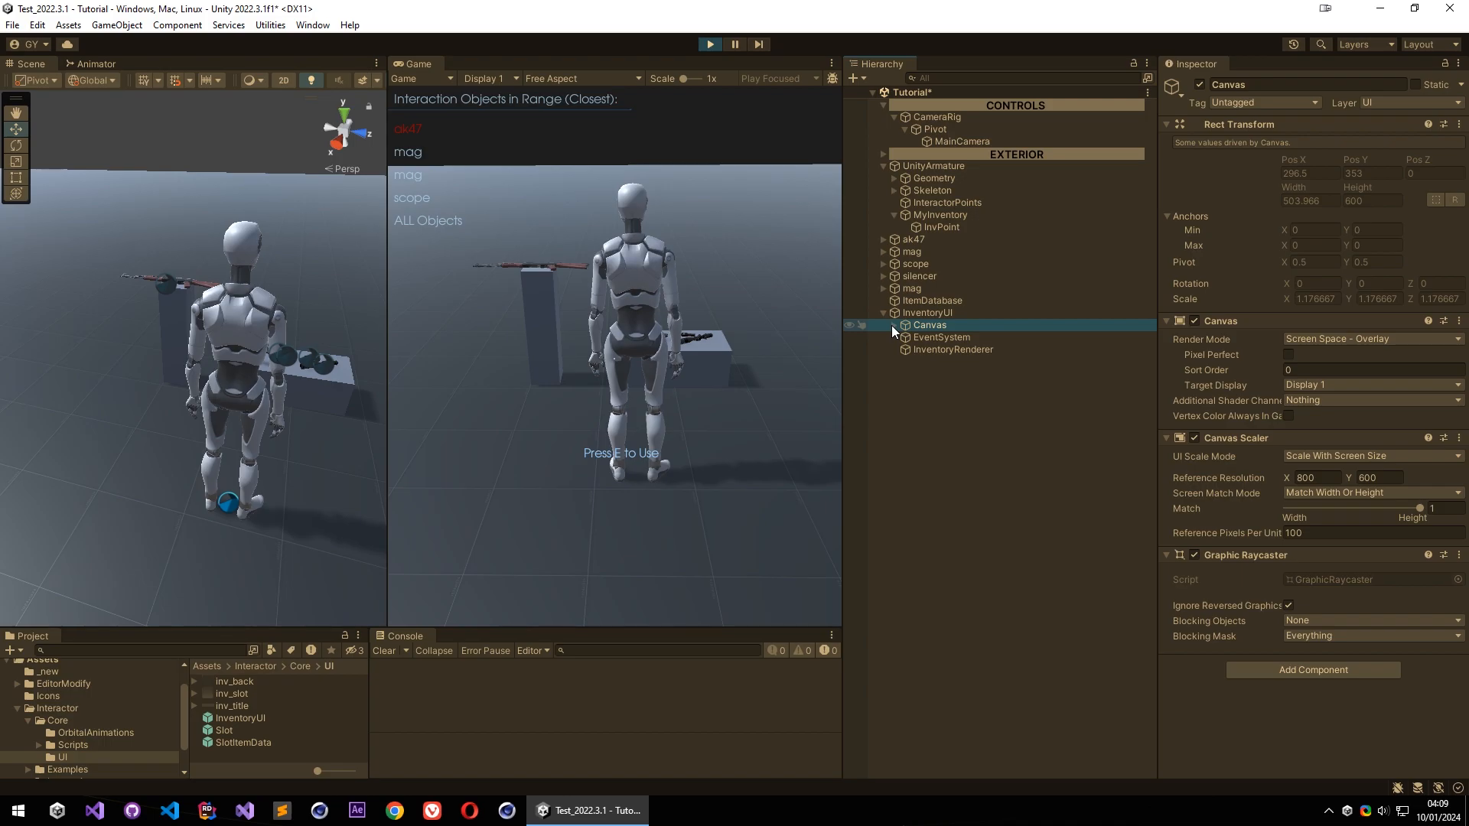
Shift the running InventoryPanel horizontally to Pos X 320.1 and widen the Game view around it
left_click_drag(843, 397, 904, 426)
left_click_drag(1344, 402, 832, 417)
left_click(883, 327)
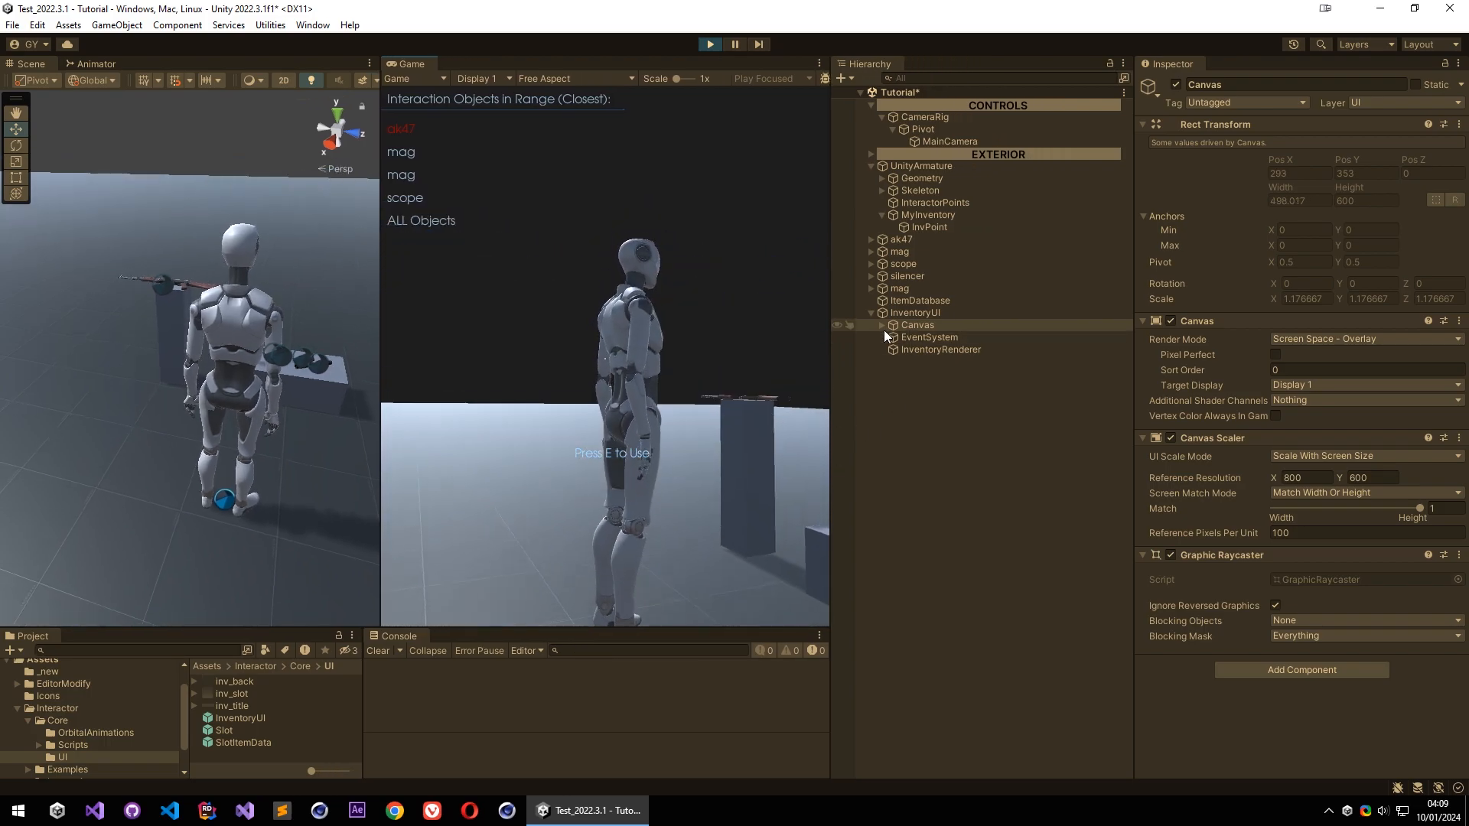
left_click(947, 337)
left_click(945, 346)
left_click(977, 337)
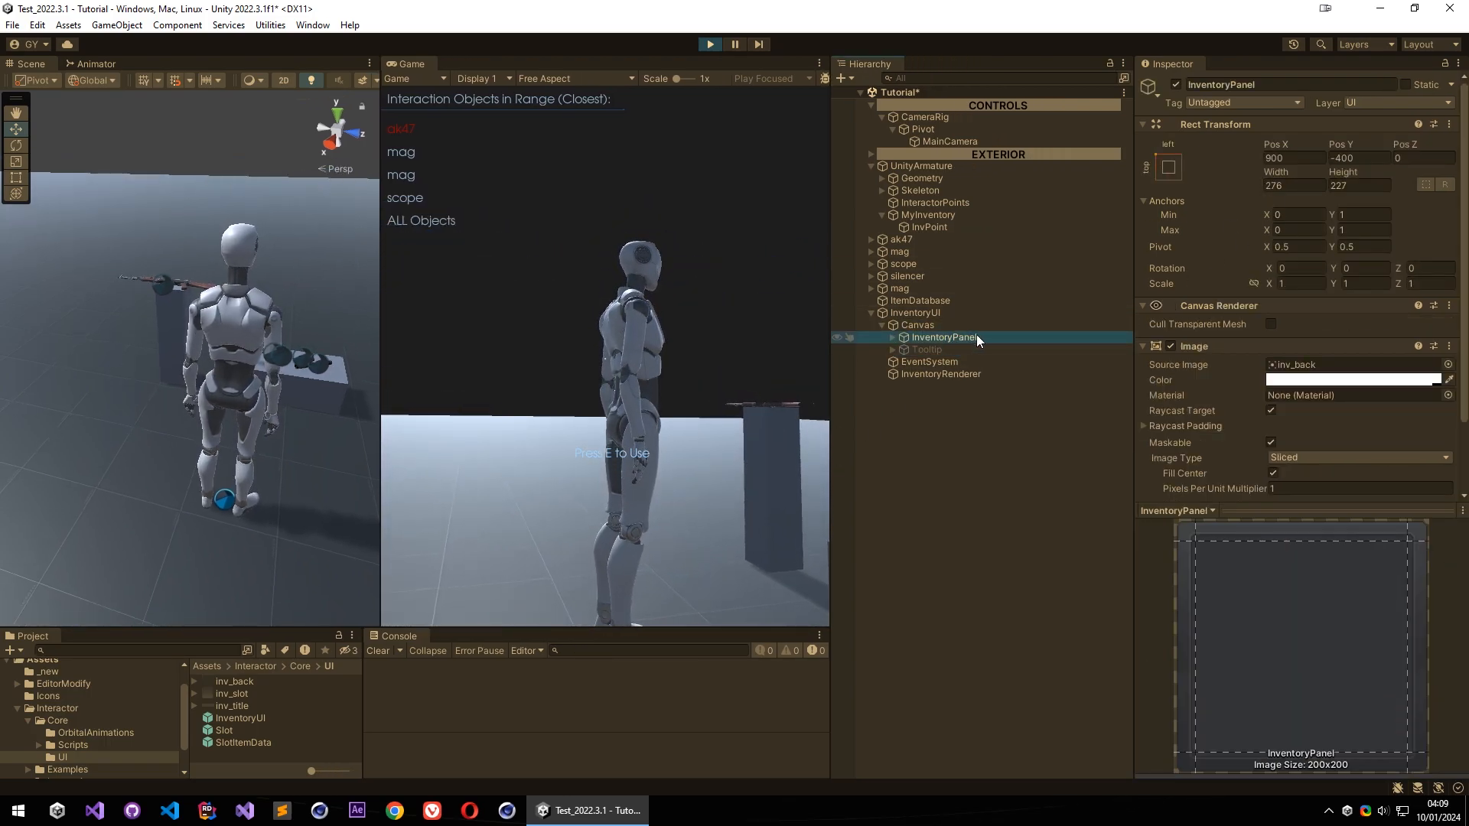
mouse_move(1351, 141)
left_mouse_down()
mouse_move(1305, 149)
mouse_move(1341, 142)
left_mouse_up()
left_click_drag(1186, 145, 544, 216)
left_click_drag(830, 436, 1046, 436)
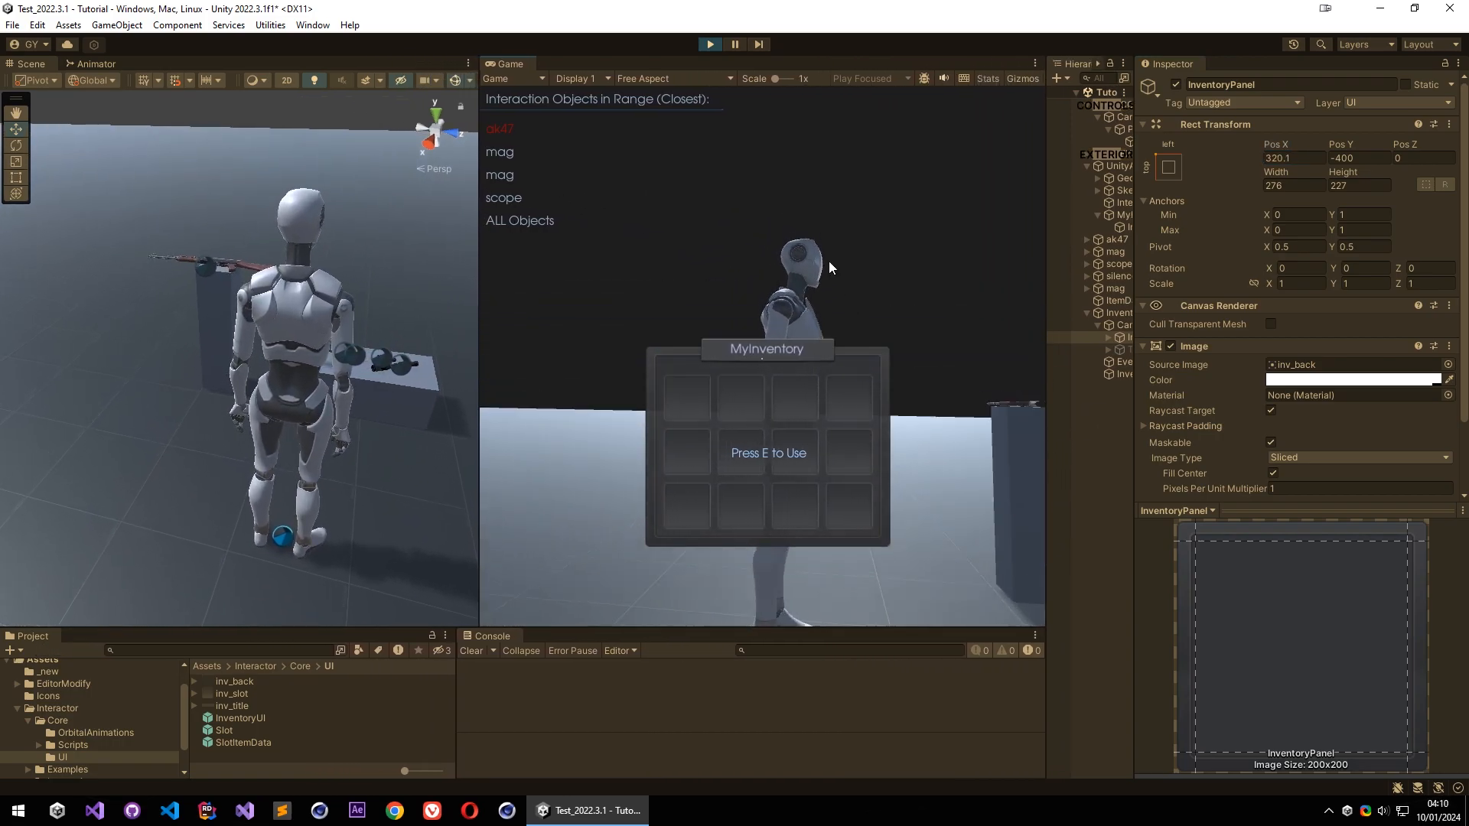
Test the running game by walking the character around and opening and closing the inventory repeatedly
left_click(830, 262)
key("a")
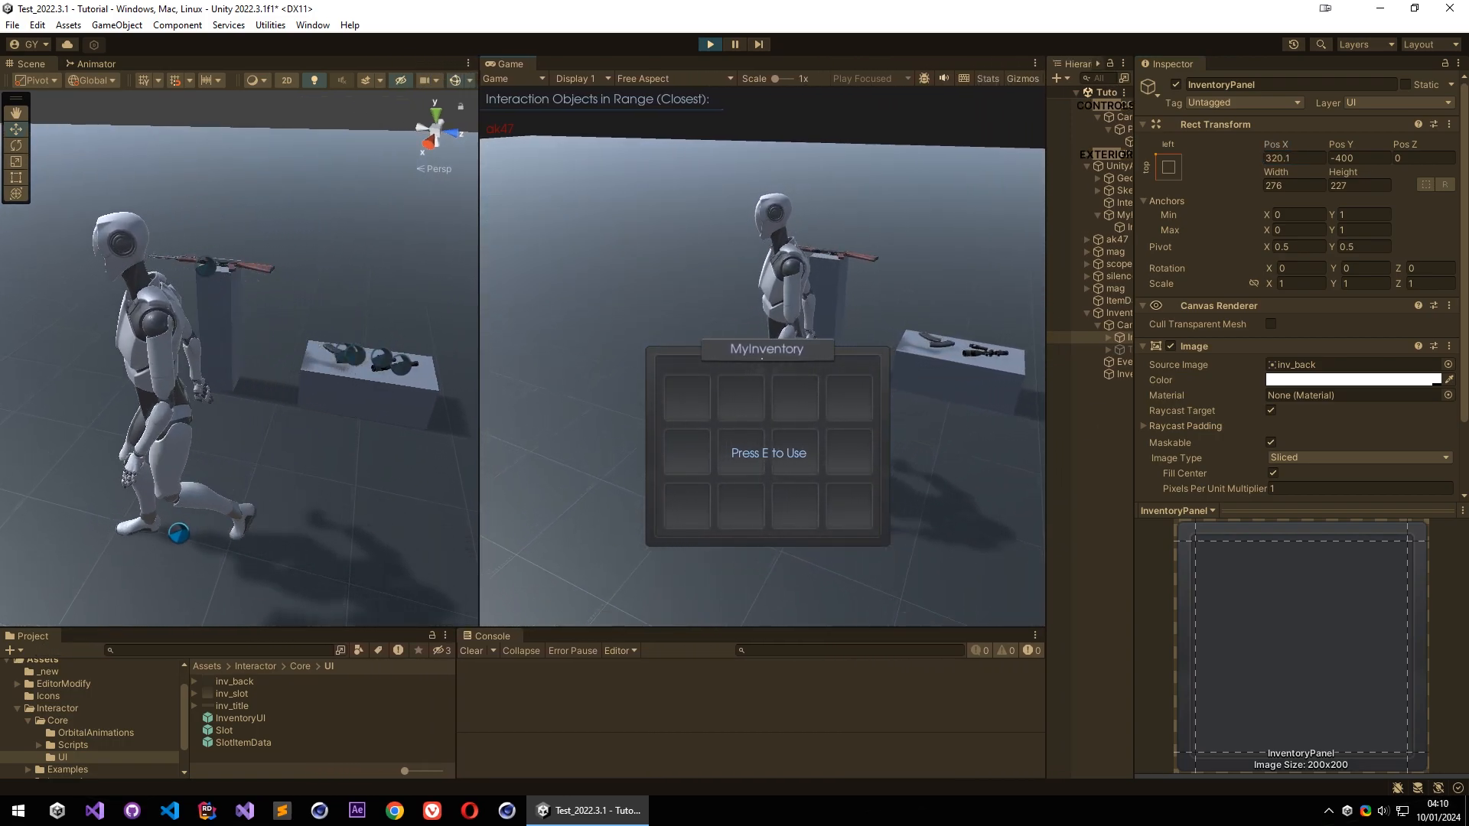
key("s")
key("w")
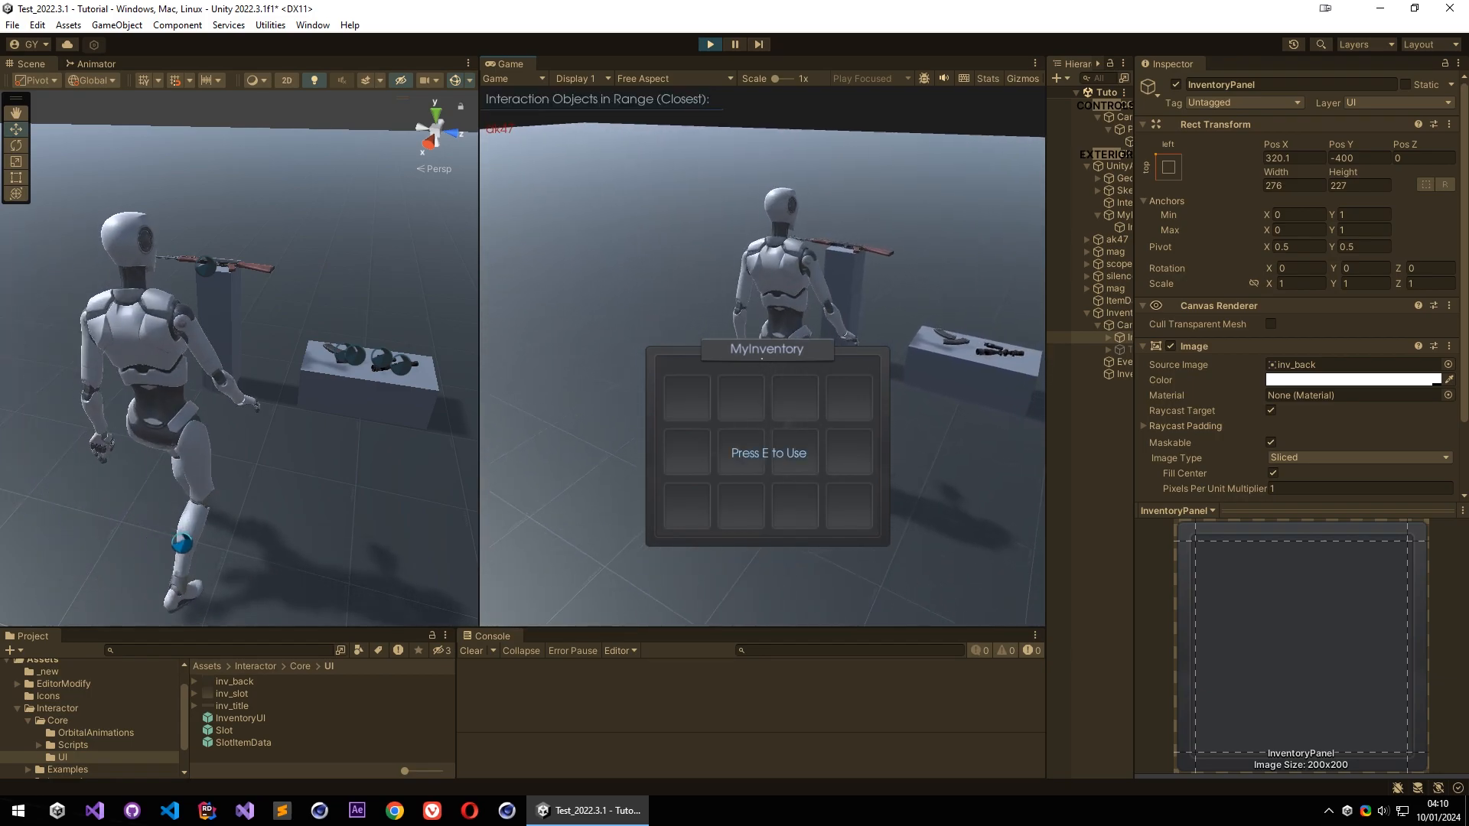
key("i")
key("i")
key("i")
key("i")
key("i")
key("i")
key("i")
Inspect UnityArmature's components, including the Basic Input script's settings
left_click_drag(1047, 443, 757, 460)
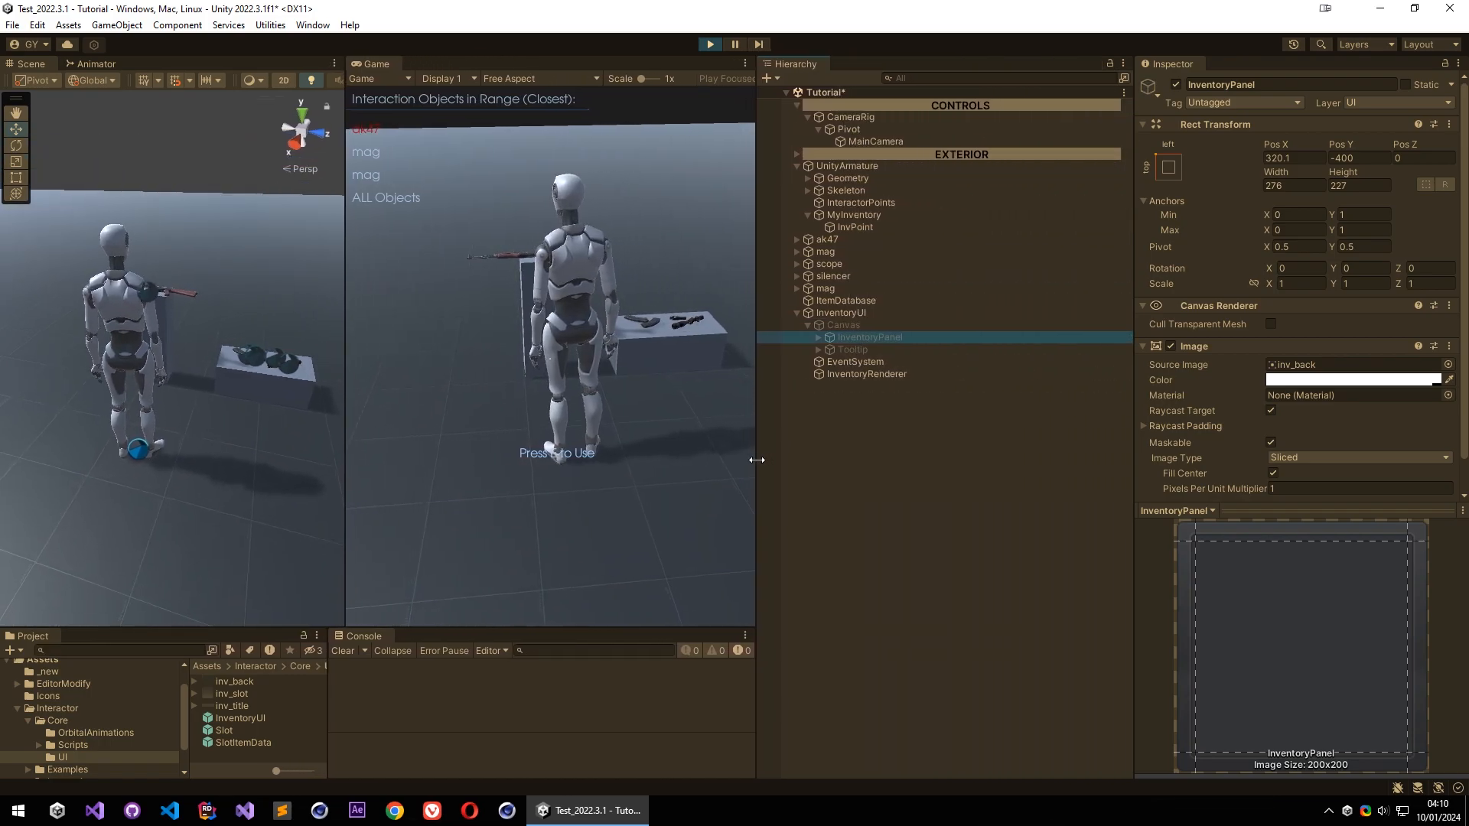
left_click_drag(1133, 388, 1102, 383)
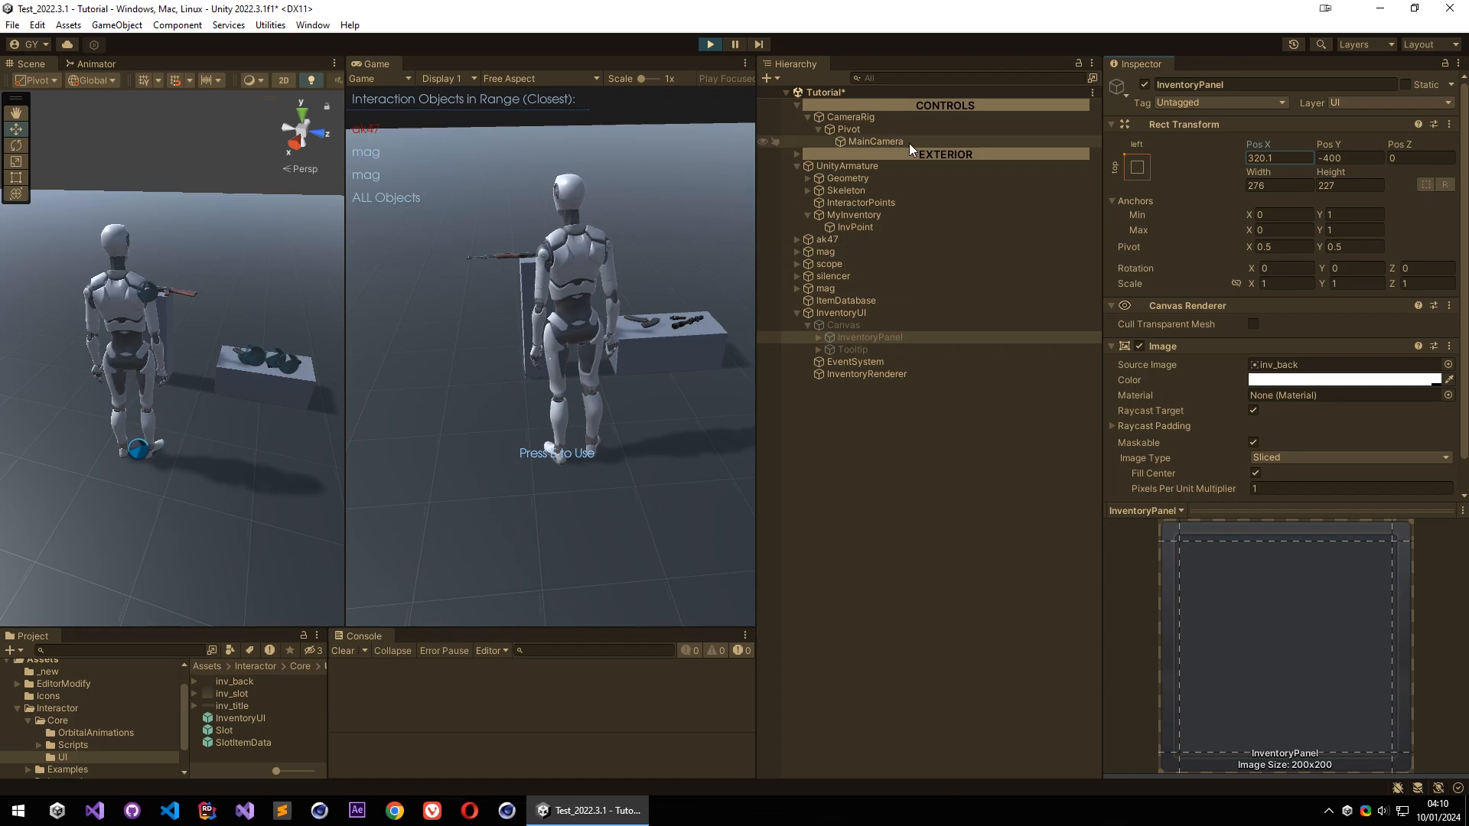
left_click(849, 166)
scroll(1206, 464, "down", 2)
scroll(1201, 451, "up", 1)
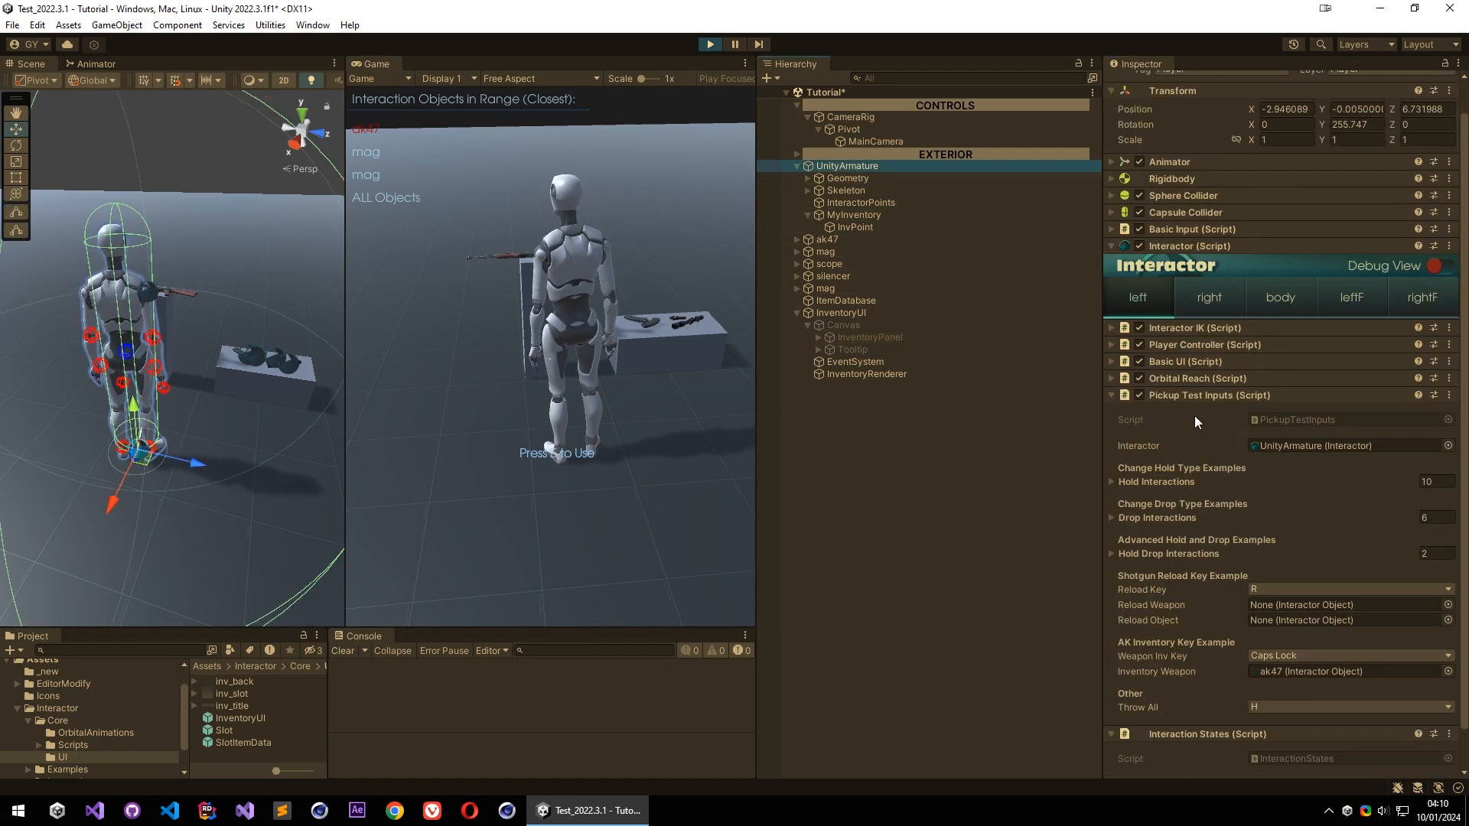
left_click(1187, 229)
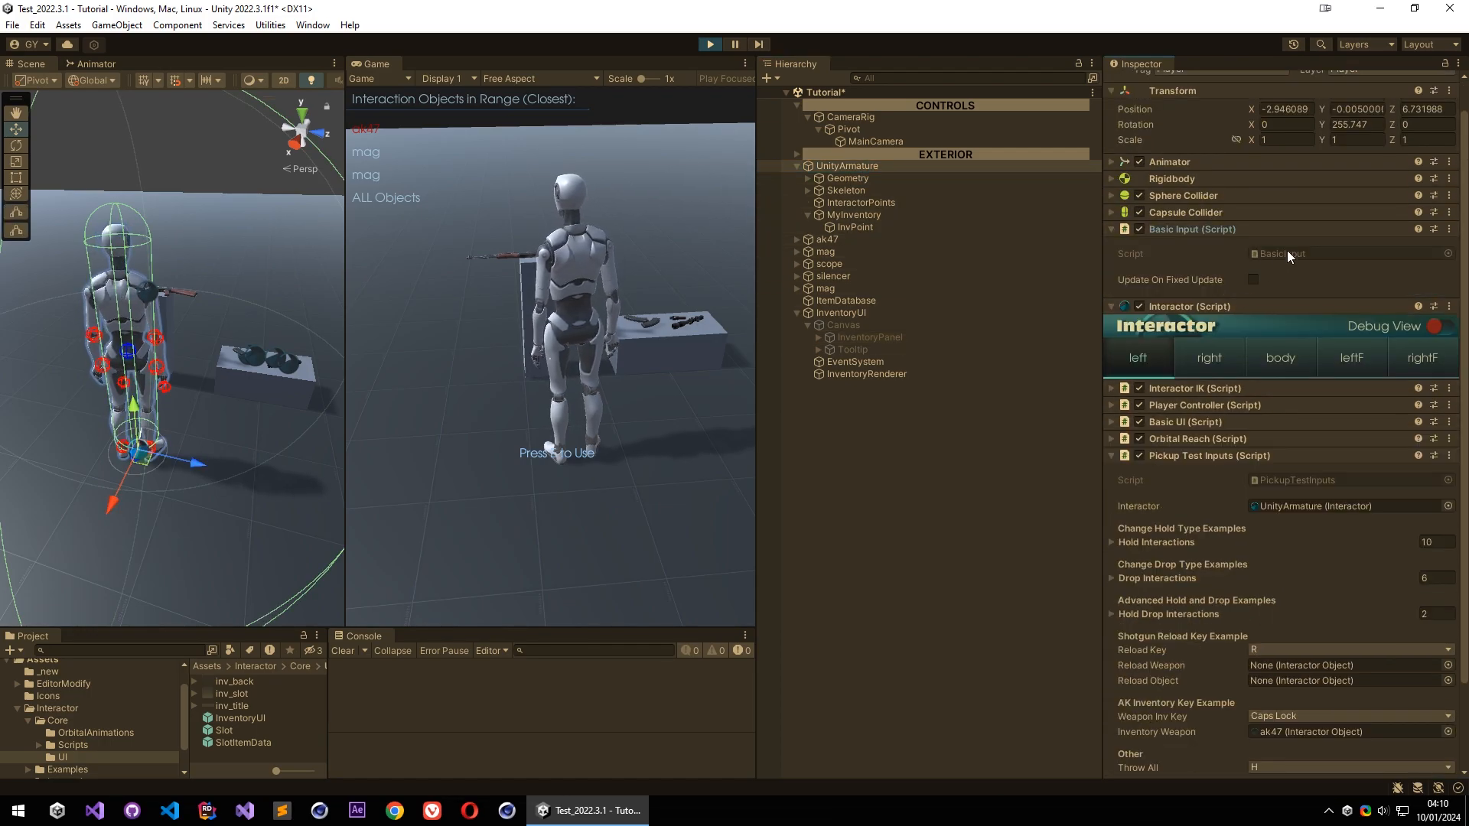
left_click(1192, 230)
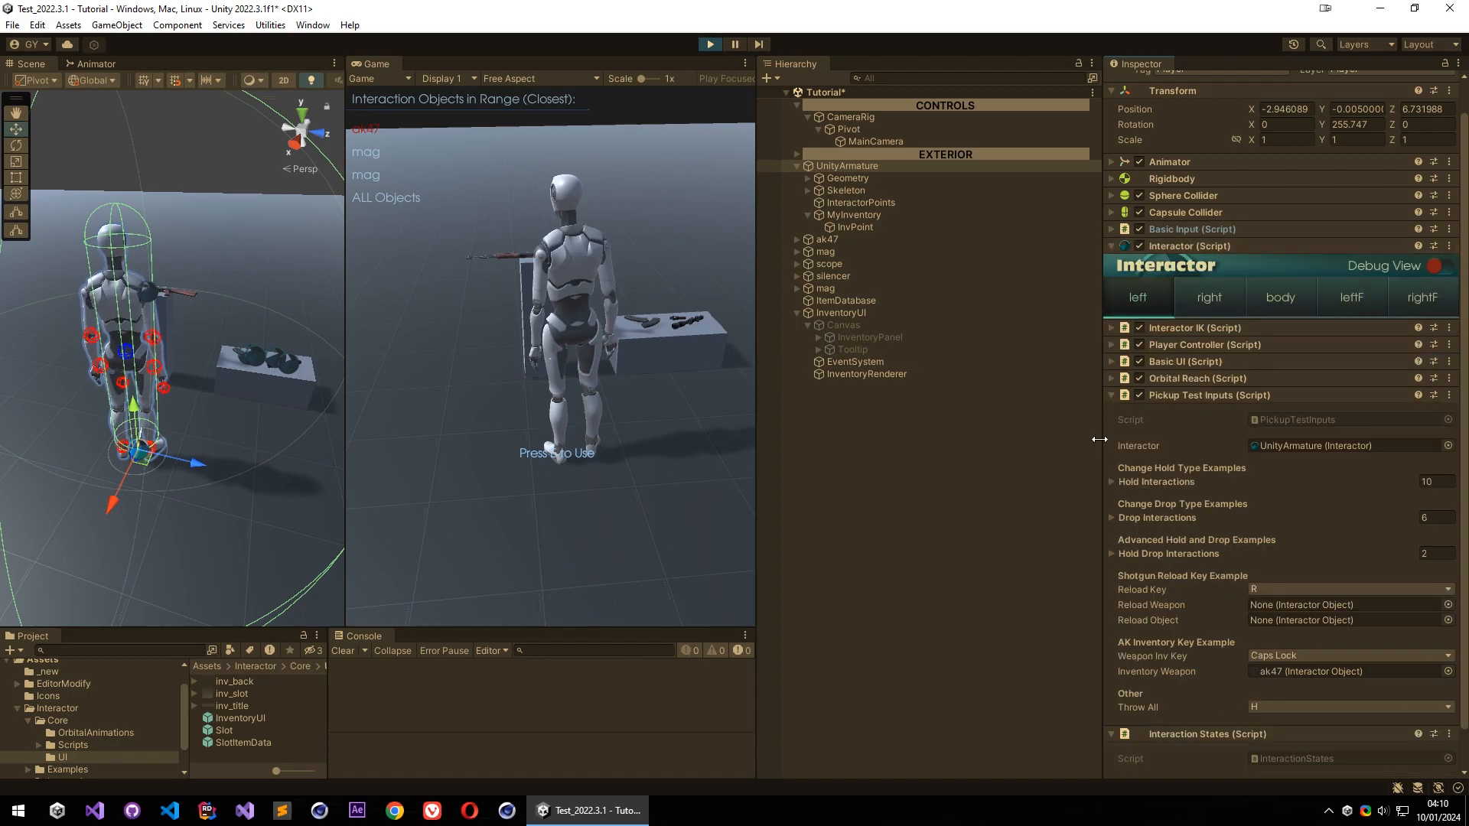
Walk the character to the ak47 in the Game view, pick it up and carry it away
left_click_drag(1102, 439, 1111, 439)
left_click_drag(756, 466, 813, 466)
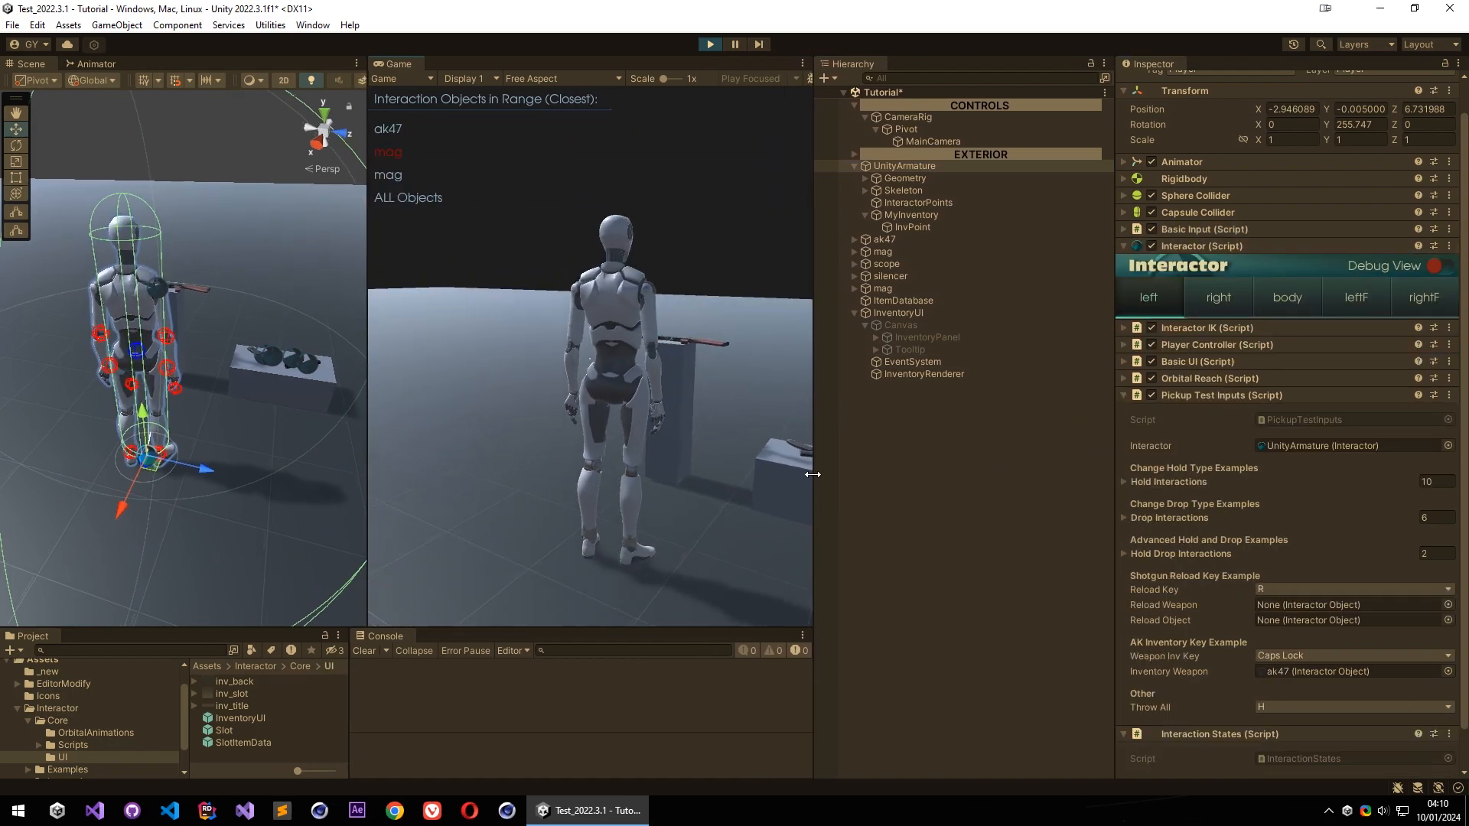
key("w")
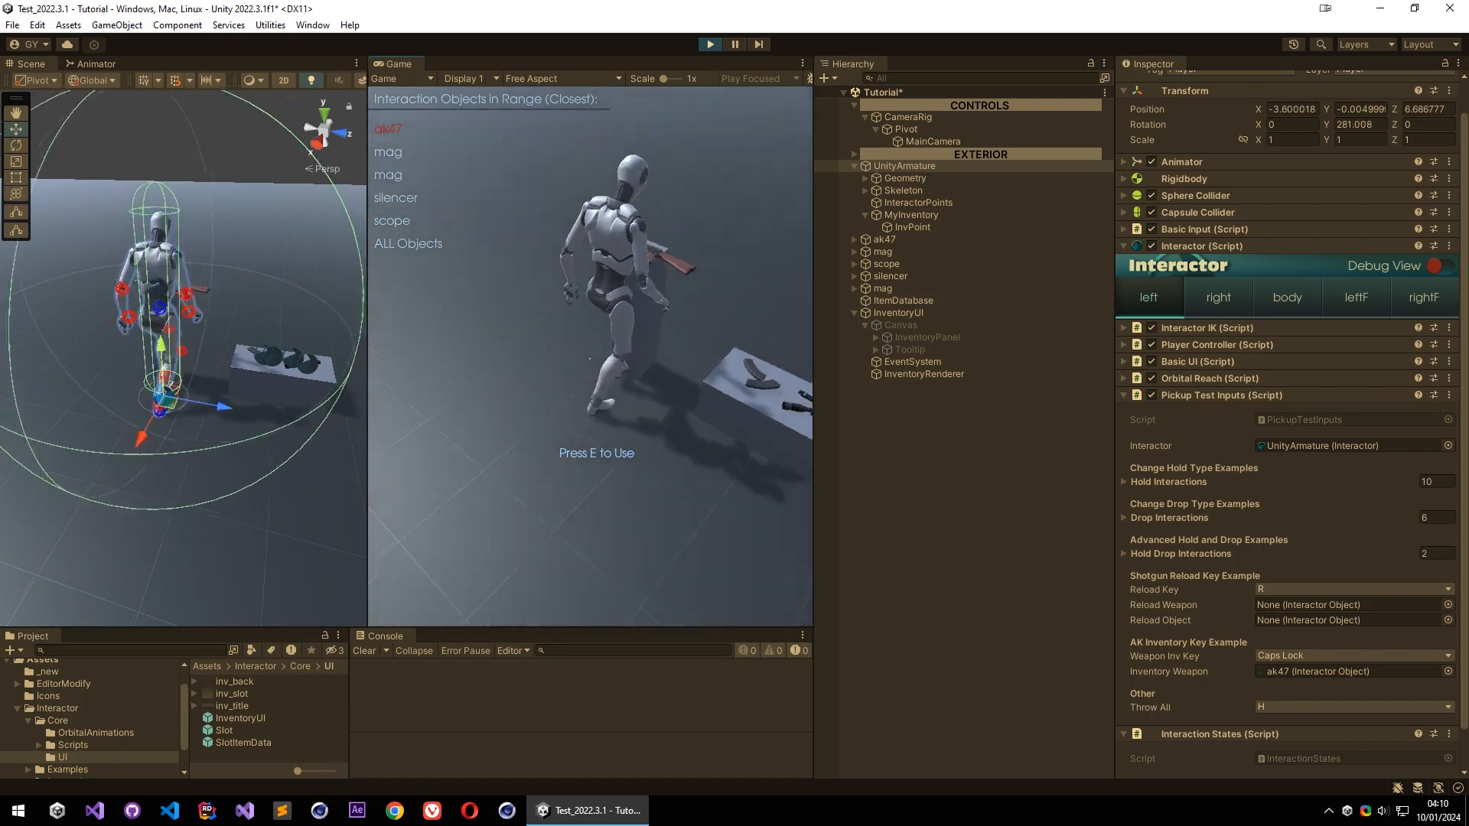
key("f")
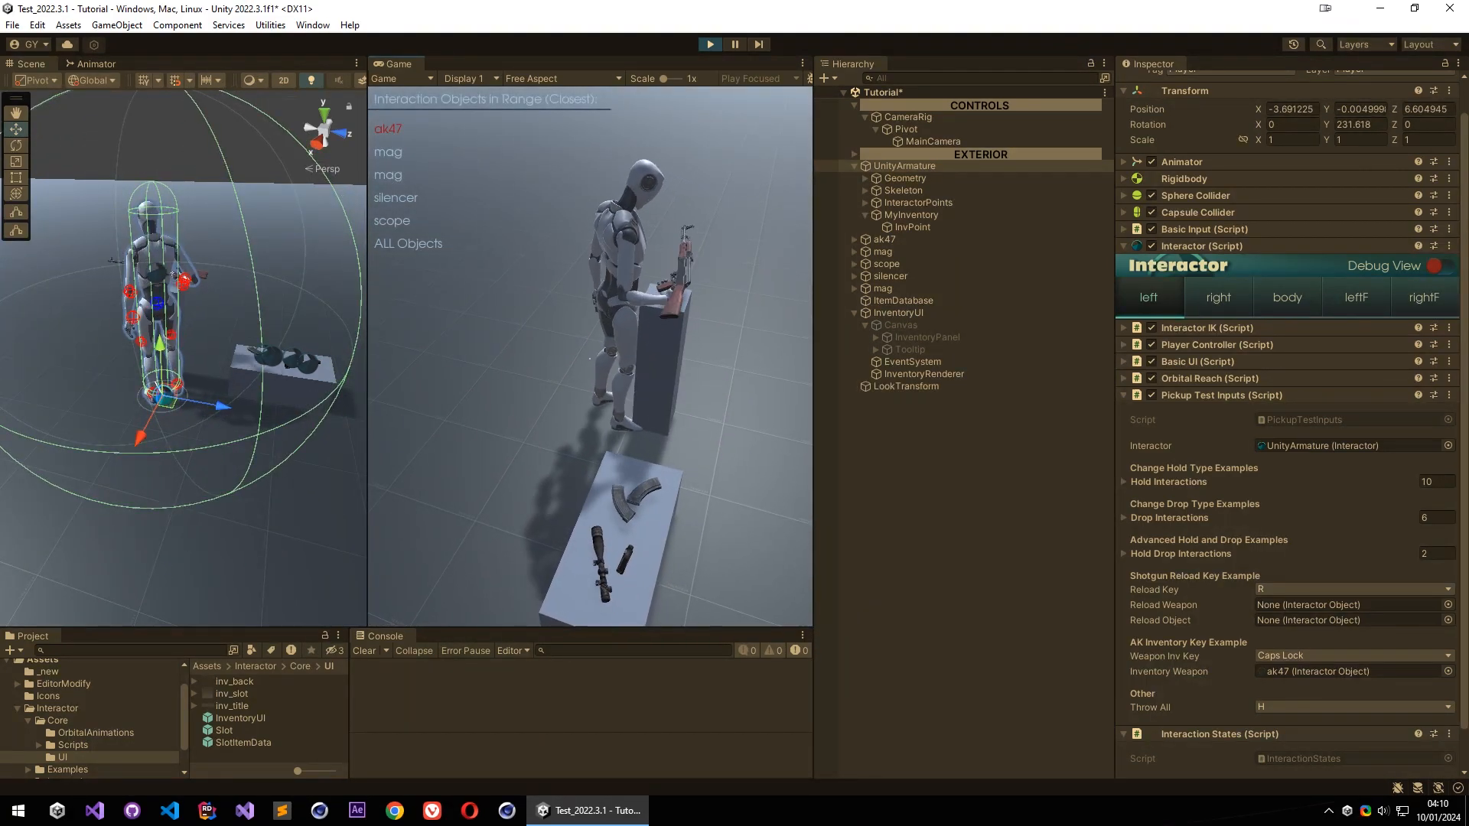
key("w")
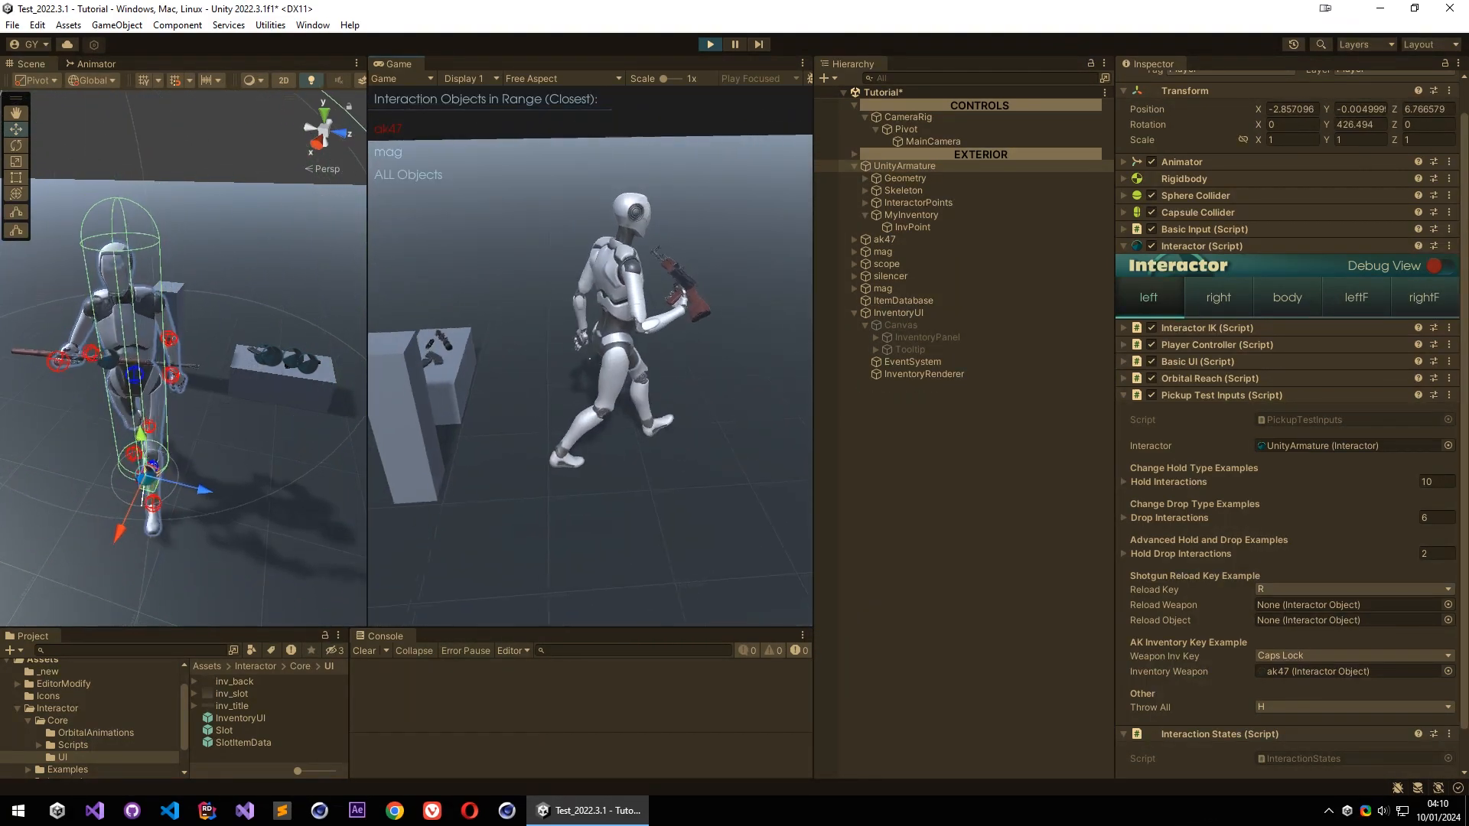
Select the held ak47 in the Scene view and examine its Pickable One settings
key("Escape")
left_click_drag(177, 355, 313, 455, "alt")
scroll(115, 367, "up", 5)
left_click(111, 398)
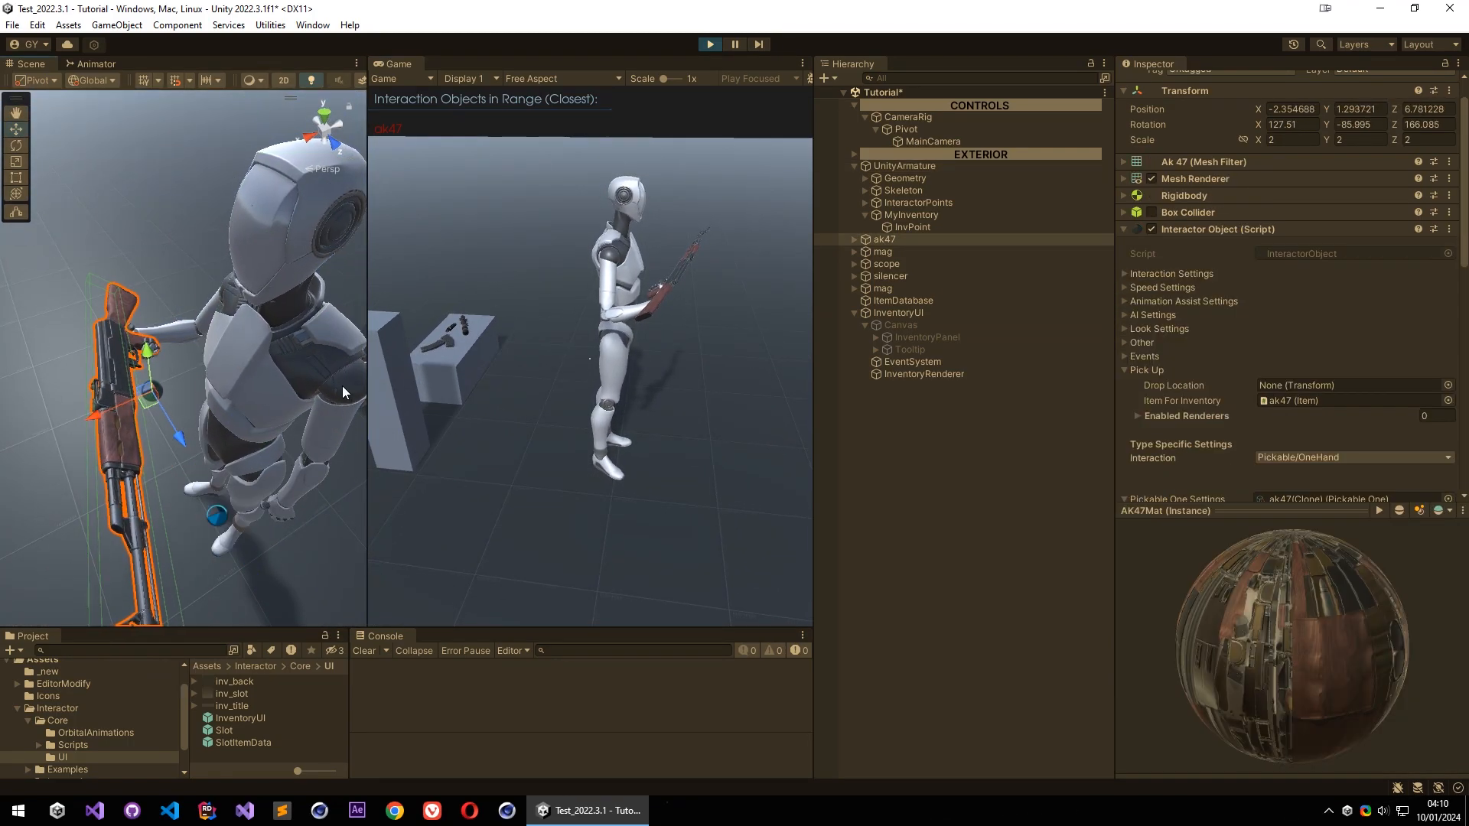
scroll(1215, 397, "down", 3)
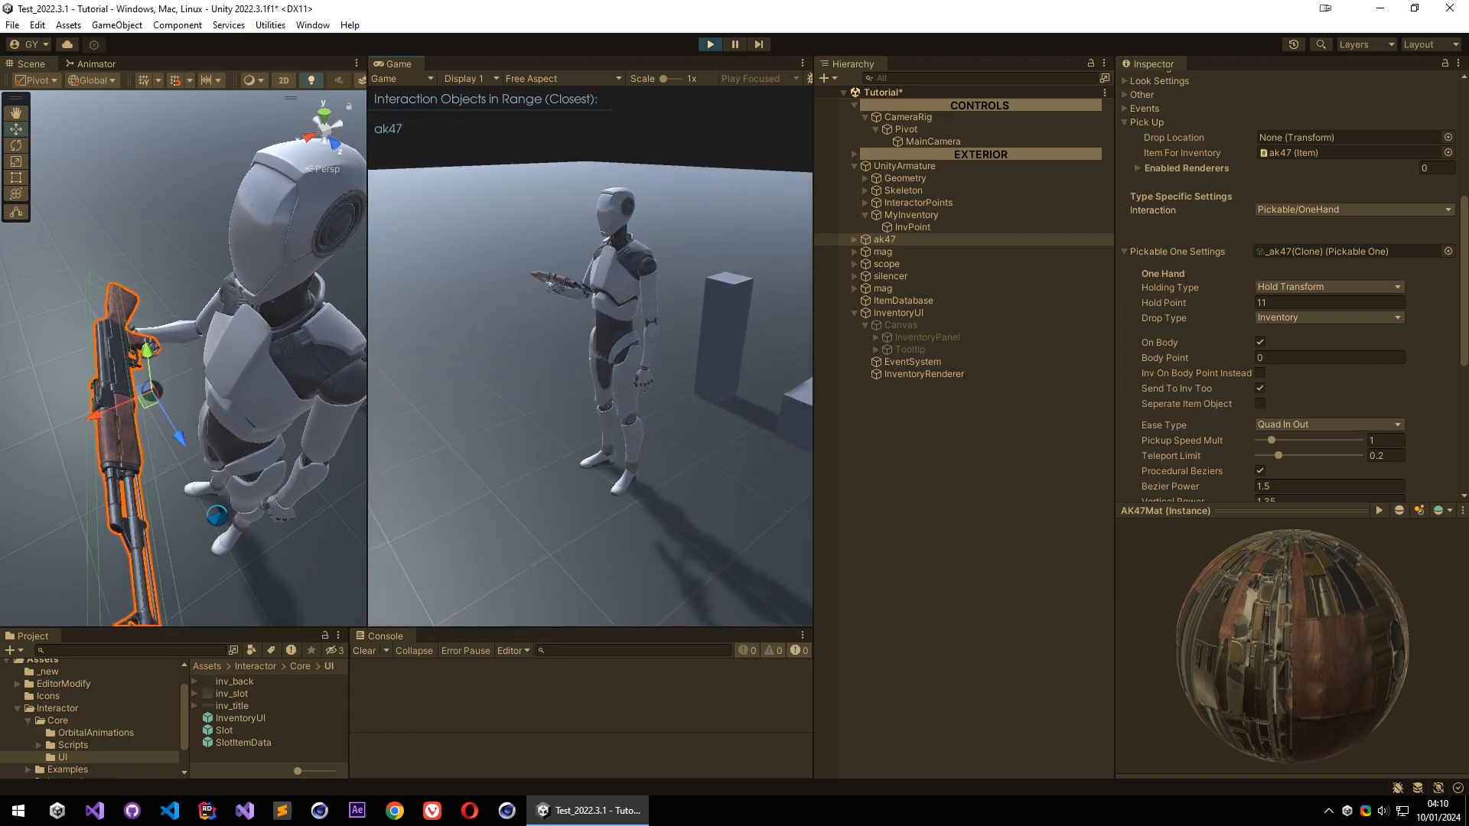
Test dropping the ak47 into the inventory, inspect the resulting console entry and stop the game
key("f")
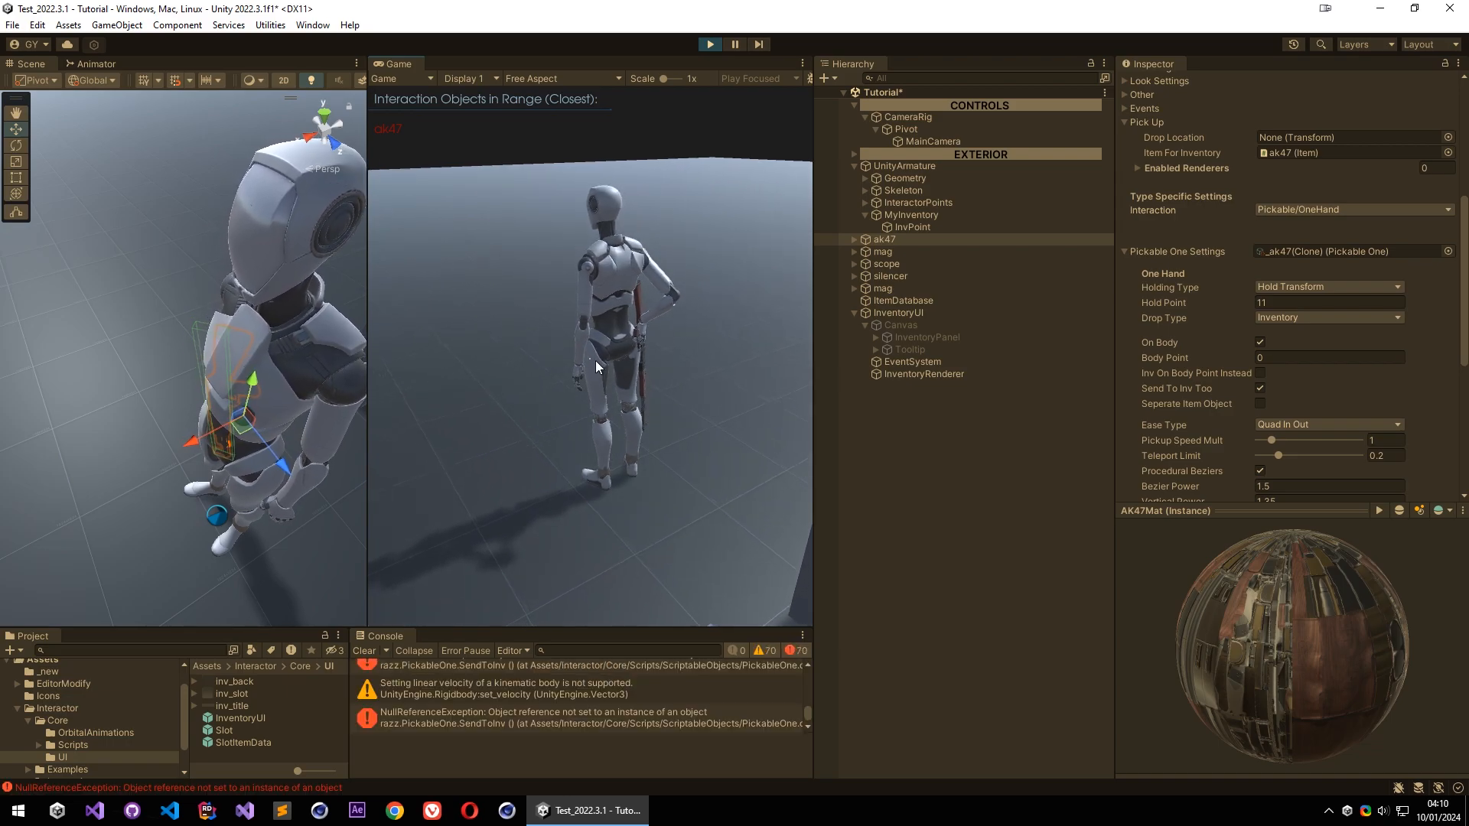
left_click(590, 713)
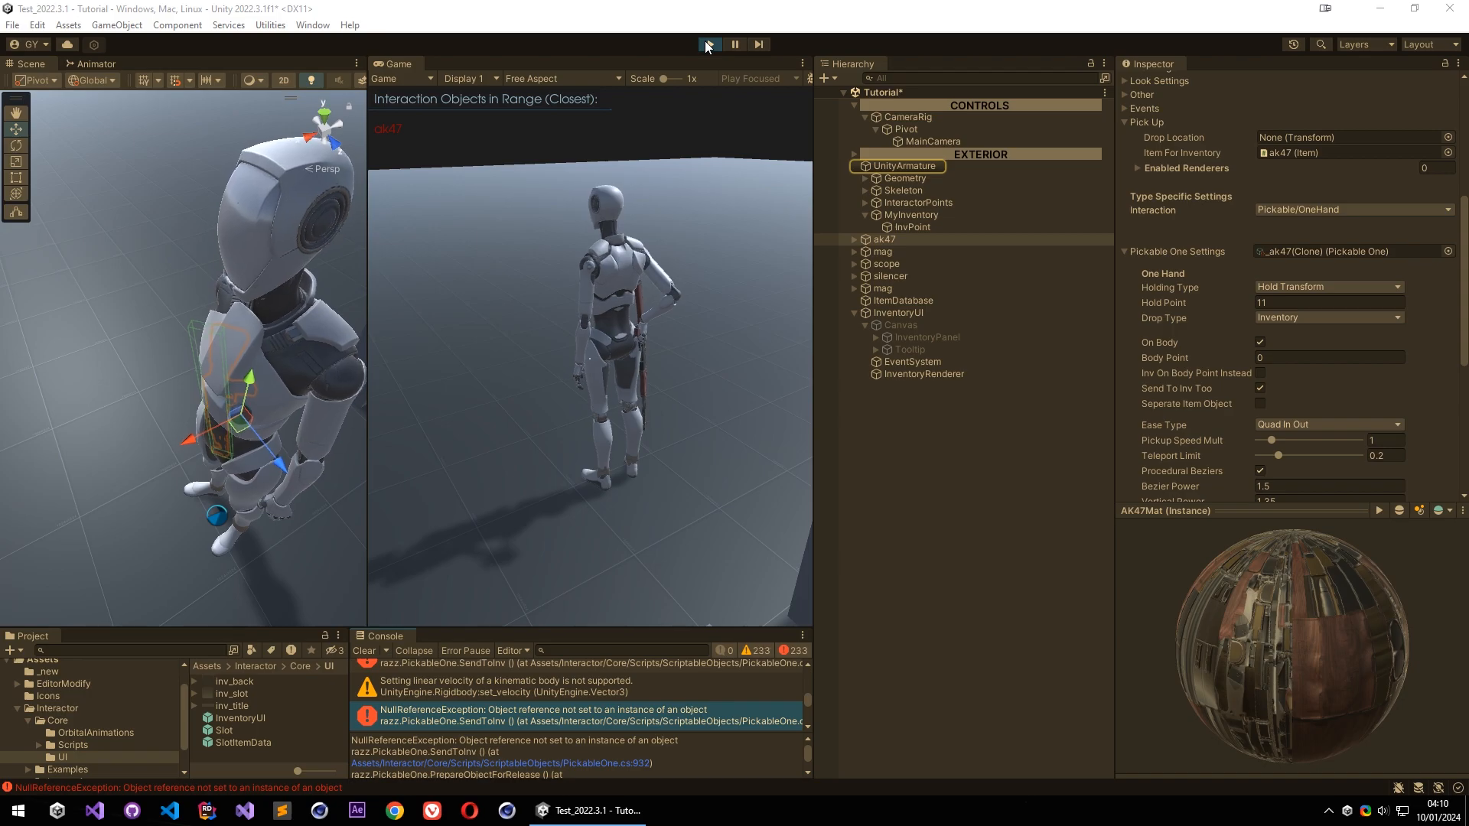
left_click(709, 44)
left_click(570, 716)
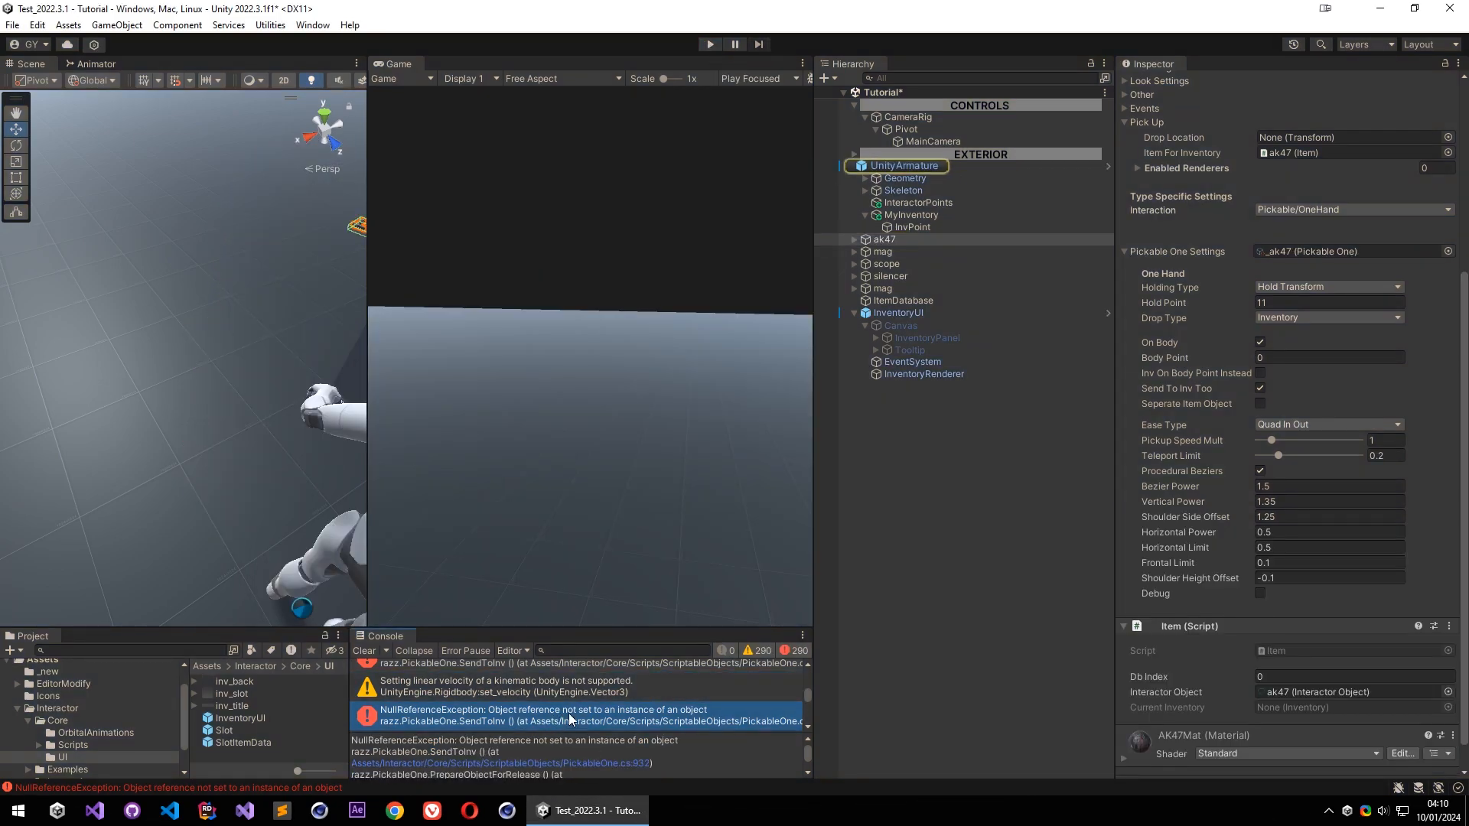
Clear the console and assign MyInventory as the Inventory of UnityArmature's InteractorPoints
left_click(958, 167)
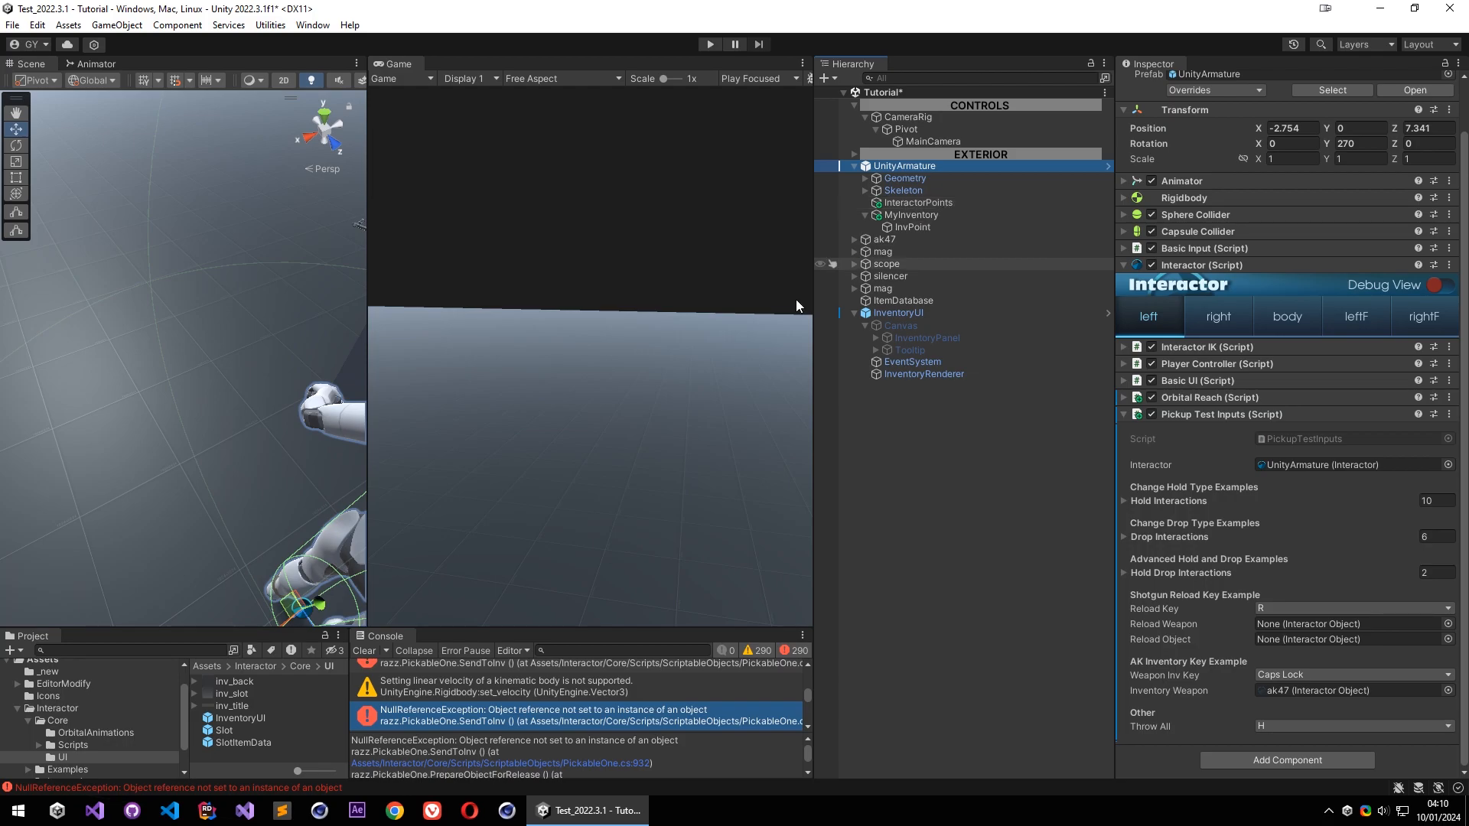
left_click(364, 650)
left_click(952, 202)
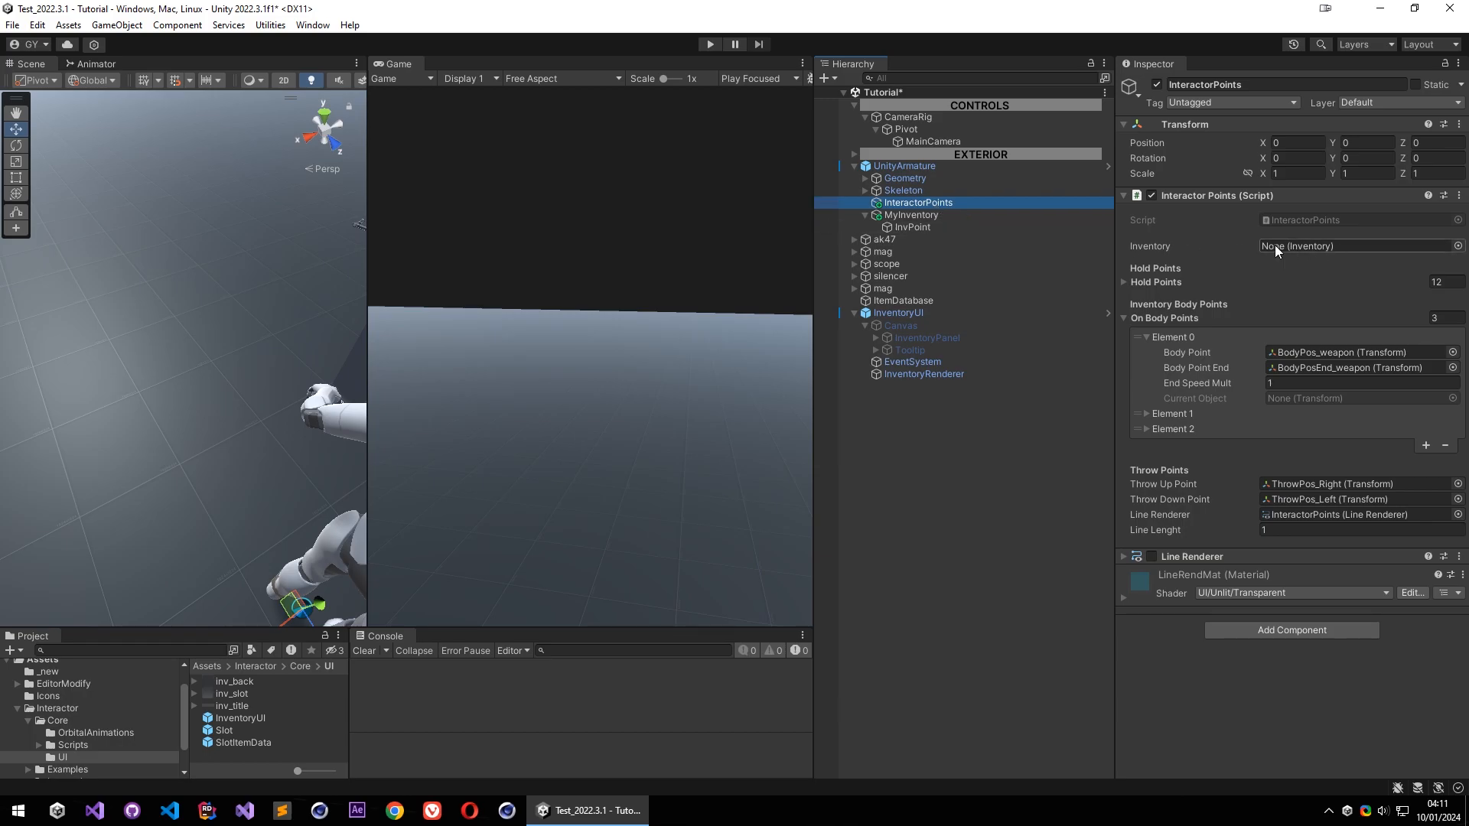
left_click_drag(907, 216, 1043, 222)
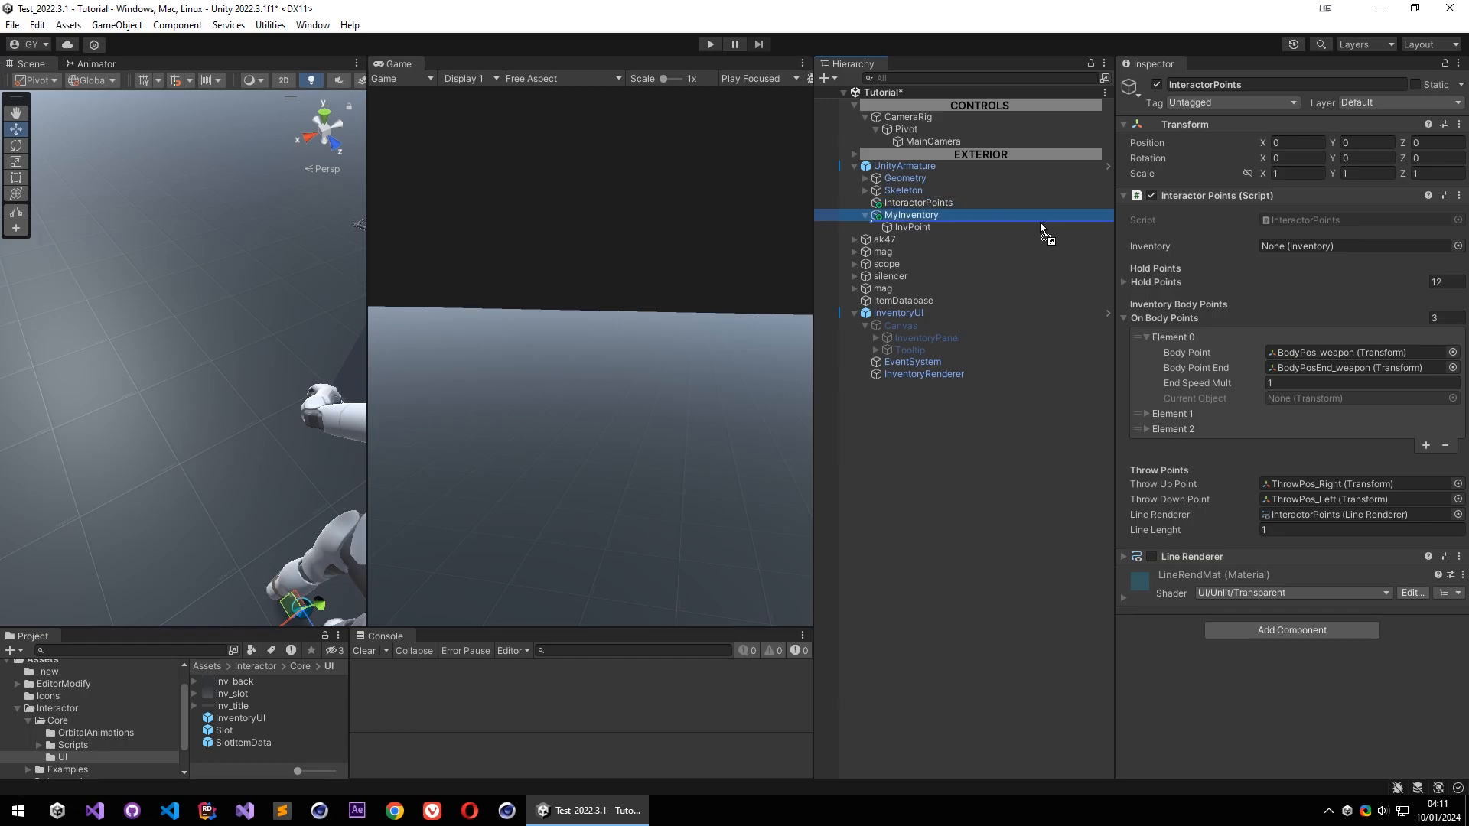
left_click_drag(1040, 223, 1374, 236)
left_click_drag(1336, 247, 1336, 249)
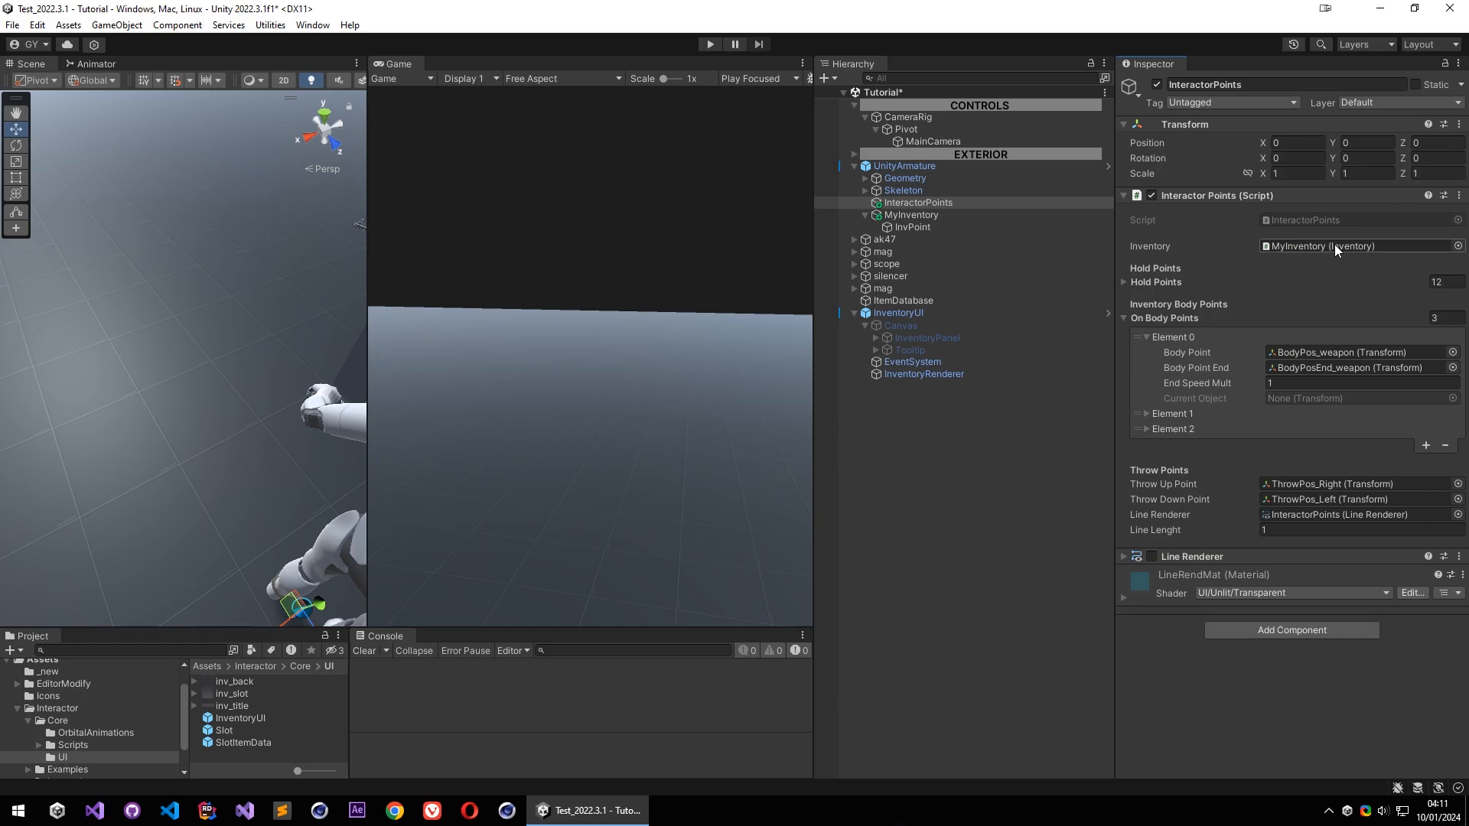
Run the game, walk the character to the ak47, pick it up, store it and open the inventory
left_click(710, 46)
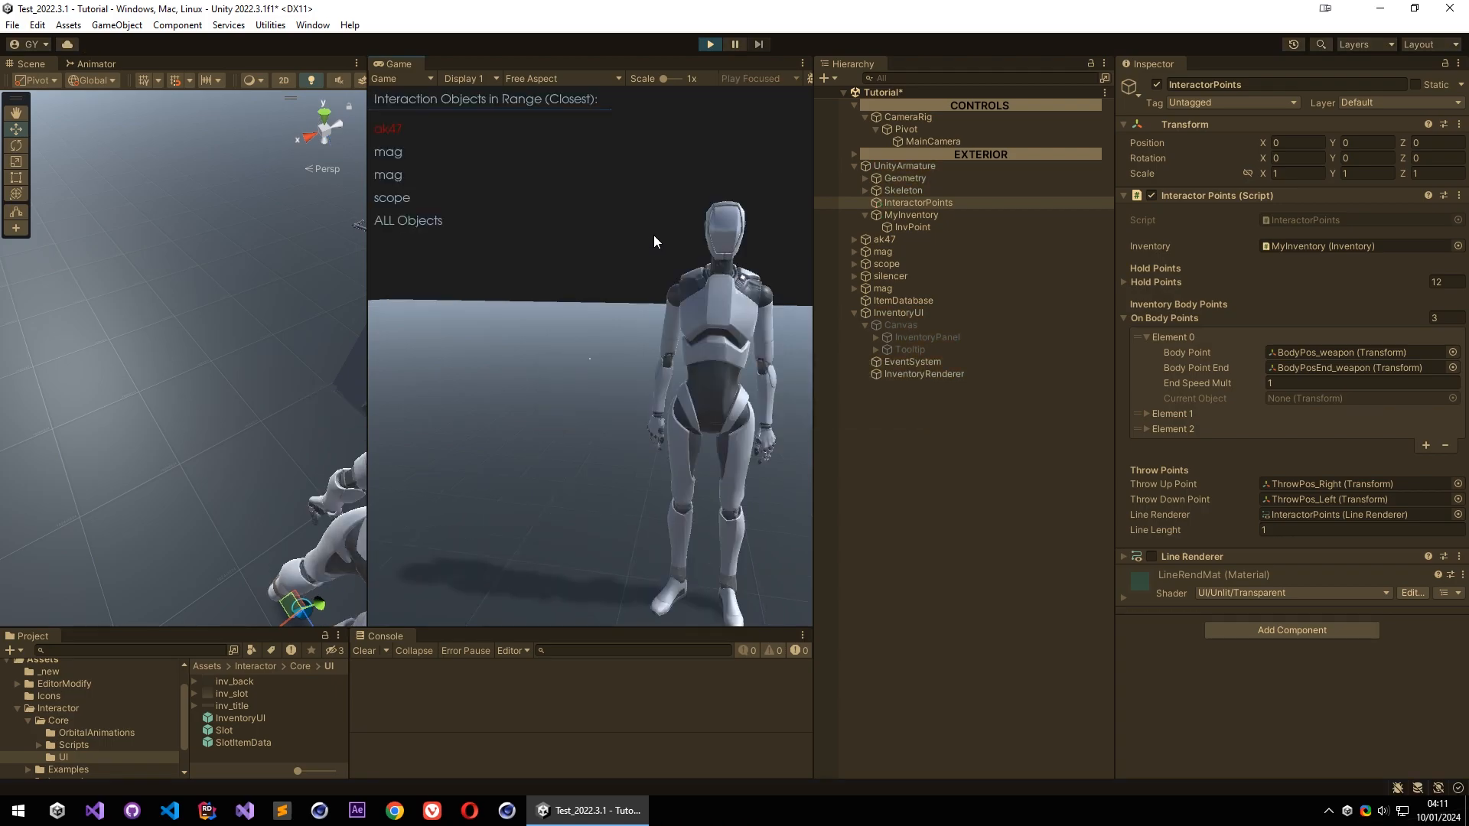
key("w")
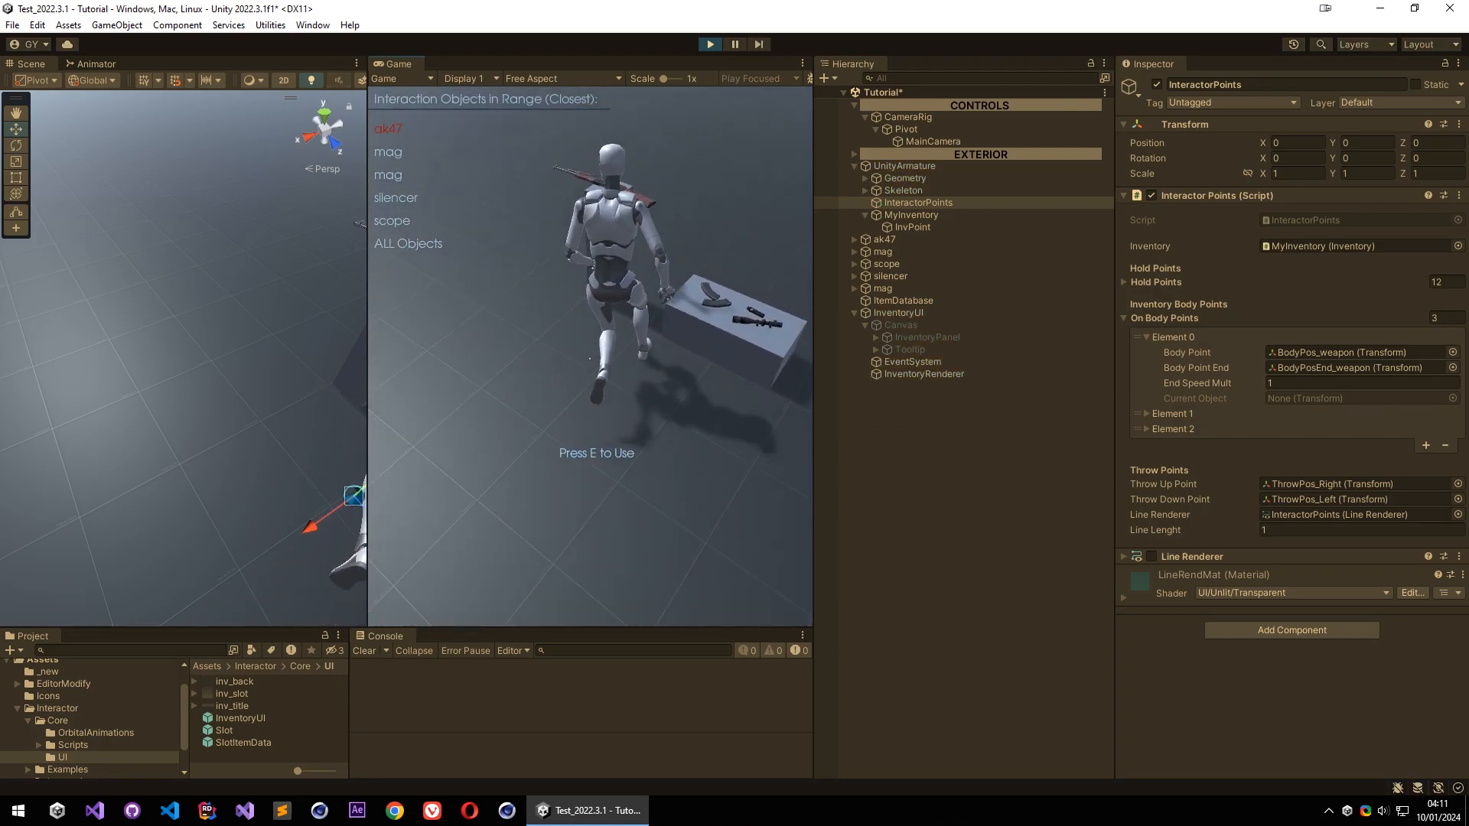
key("f")
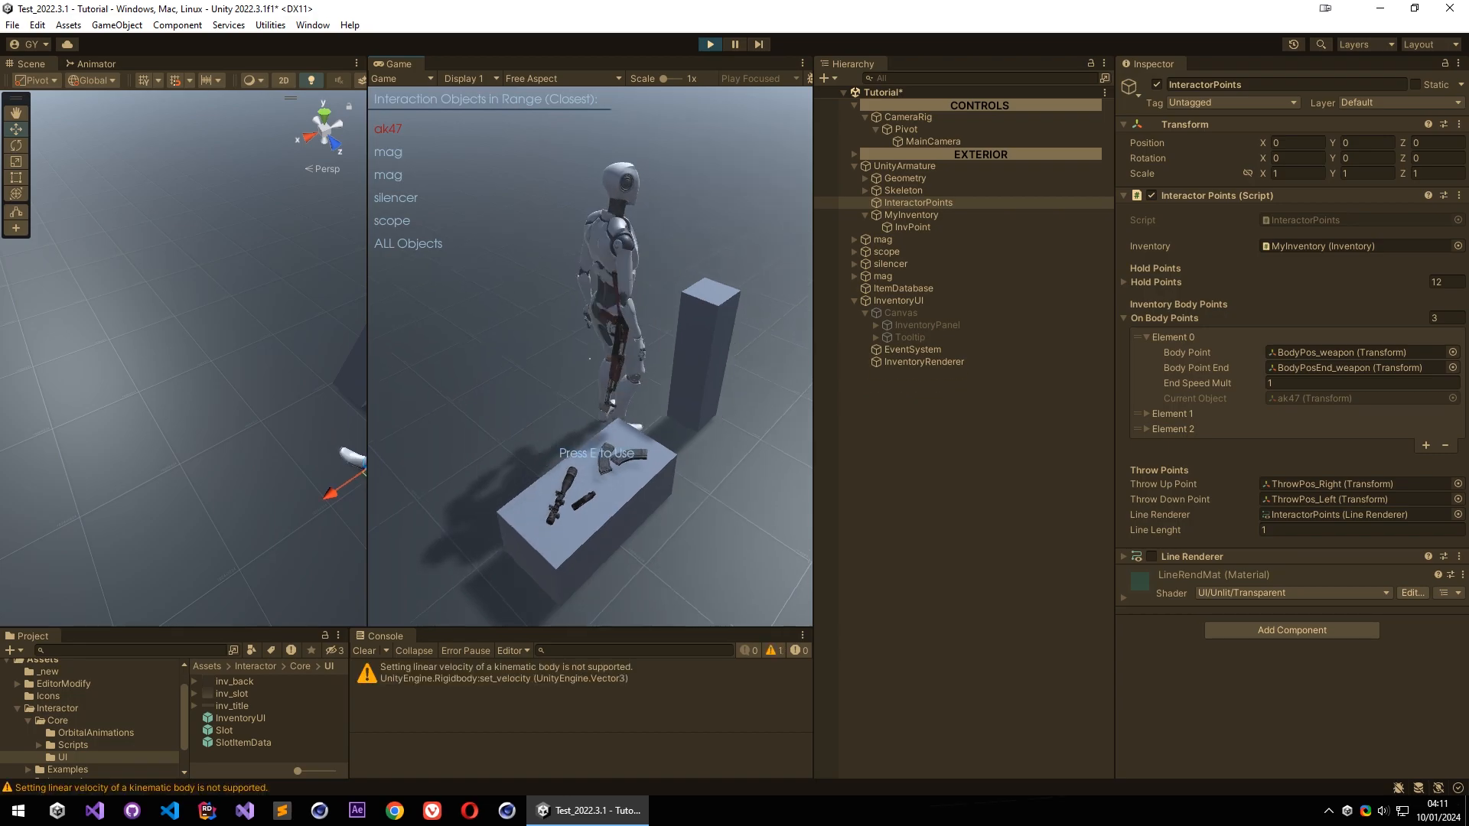
key("w")
key("i")
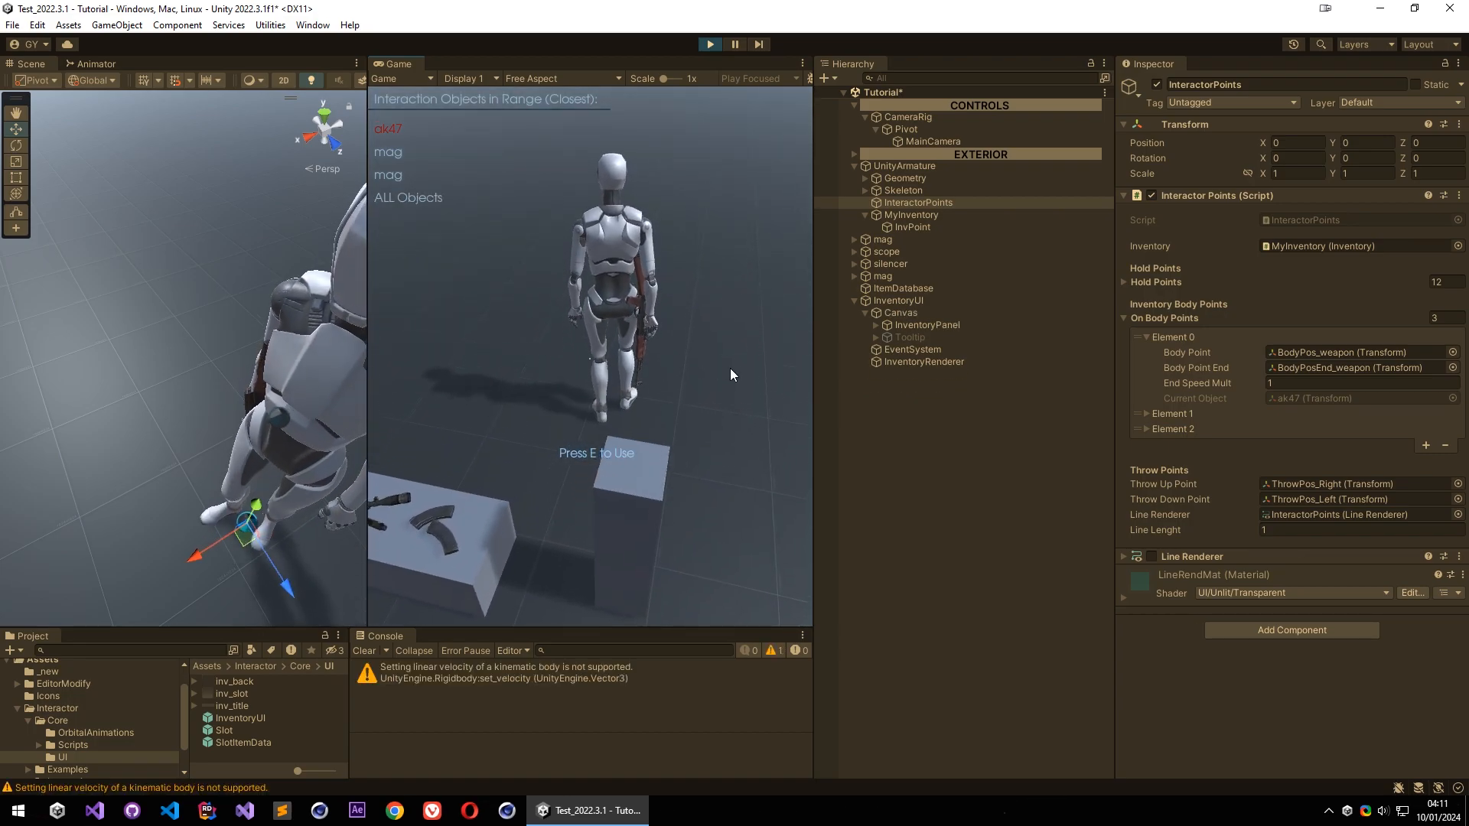
Bring the InventoryPanel into the Game view during play by setting its Pos X to 308.52
left_click(941, 325)
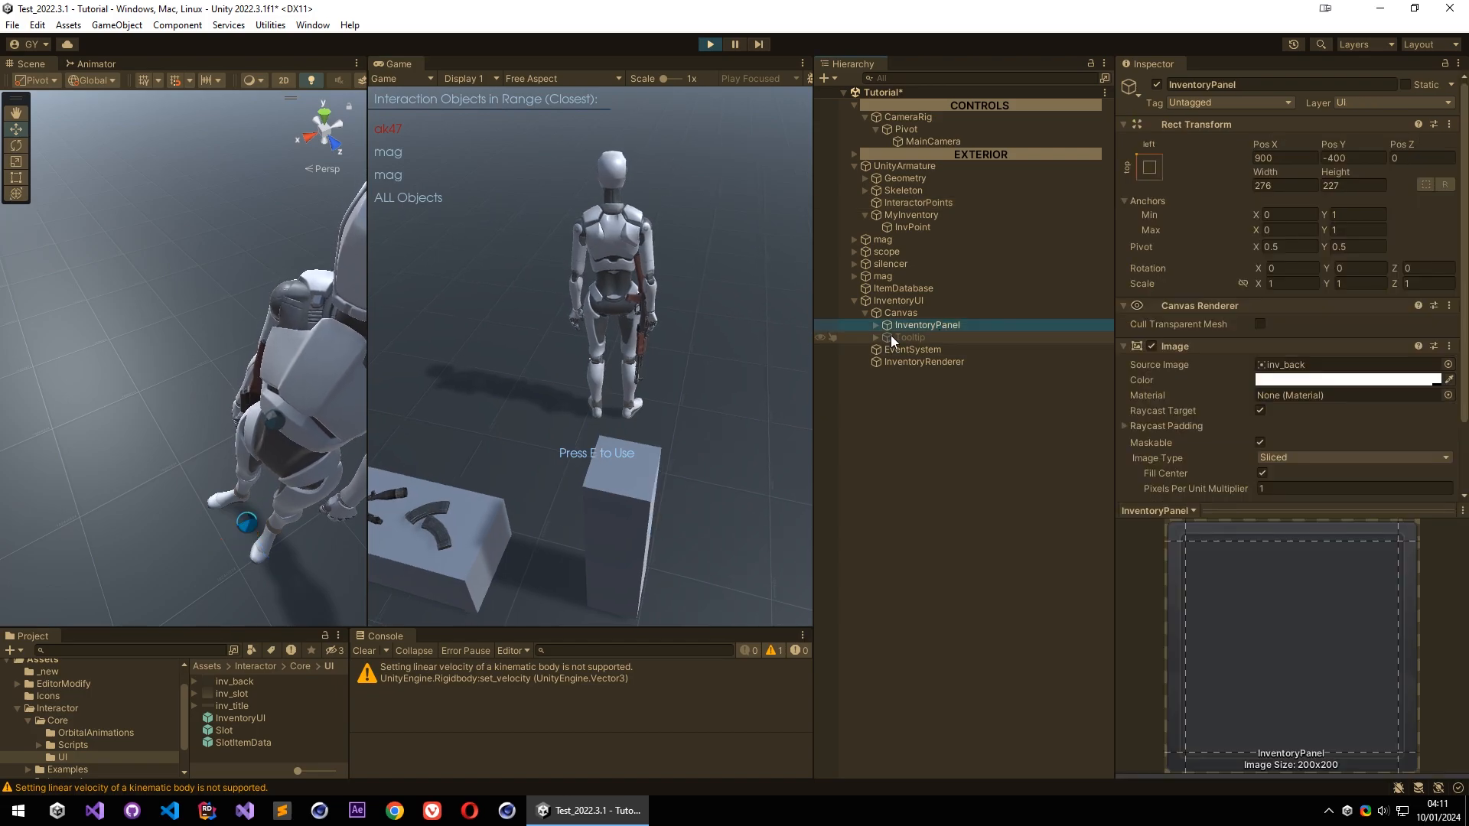
left_click_drag(1279, 145, 648, 223)
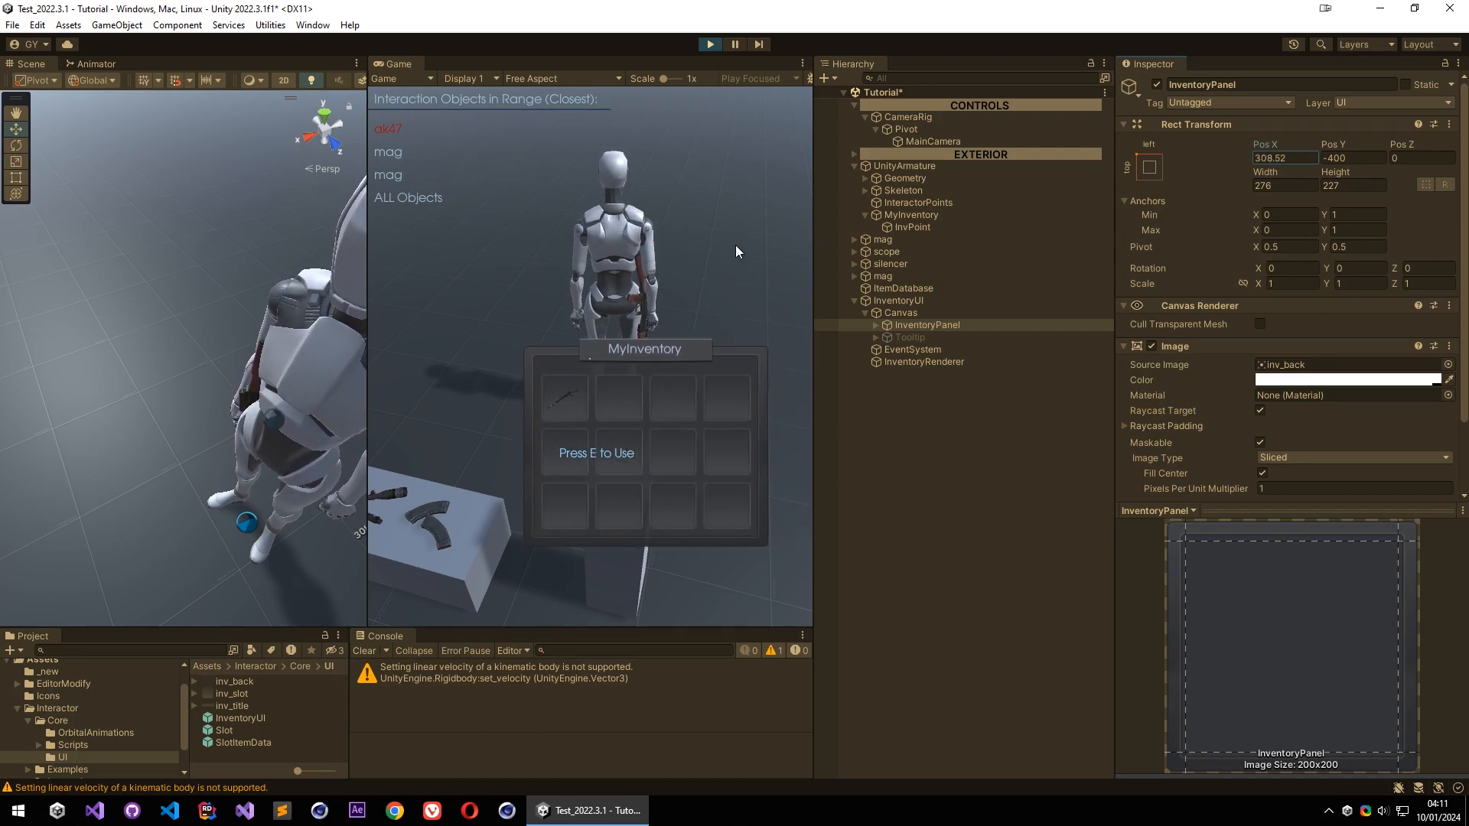
left_click(734, 246)
Test the stored AK47's tooltip and its return to the character's hands, then stop the game and clear the console
mouse_move(560, 401)
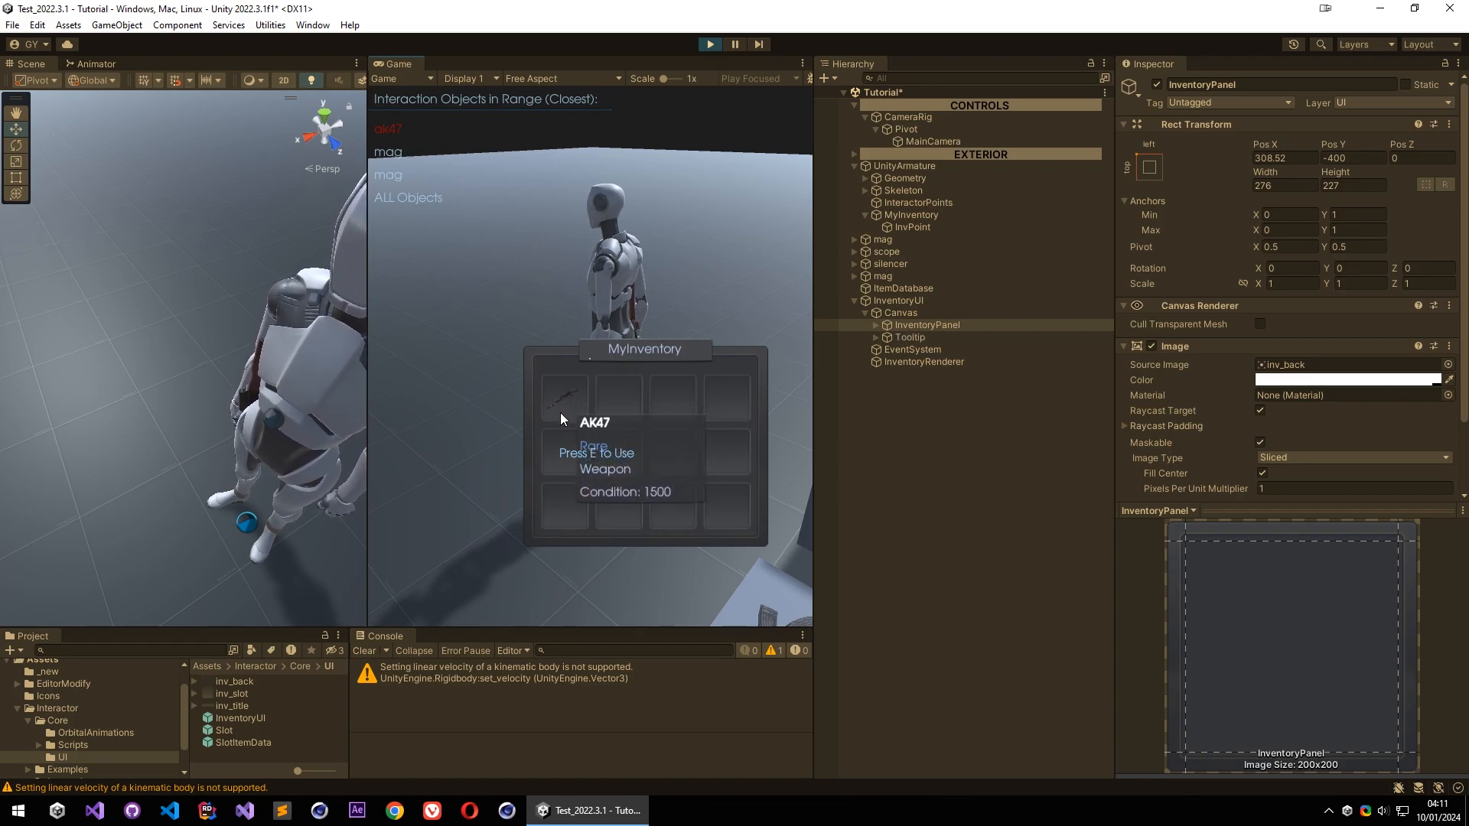
key("w")
key("a")
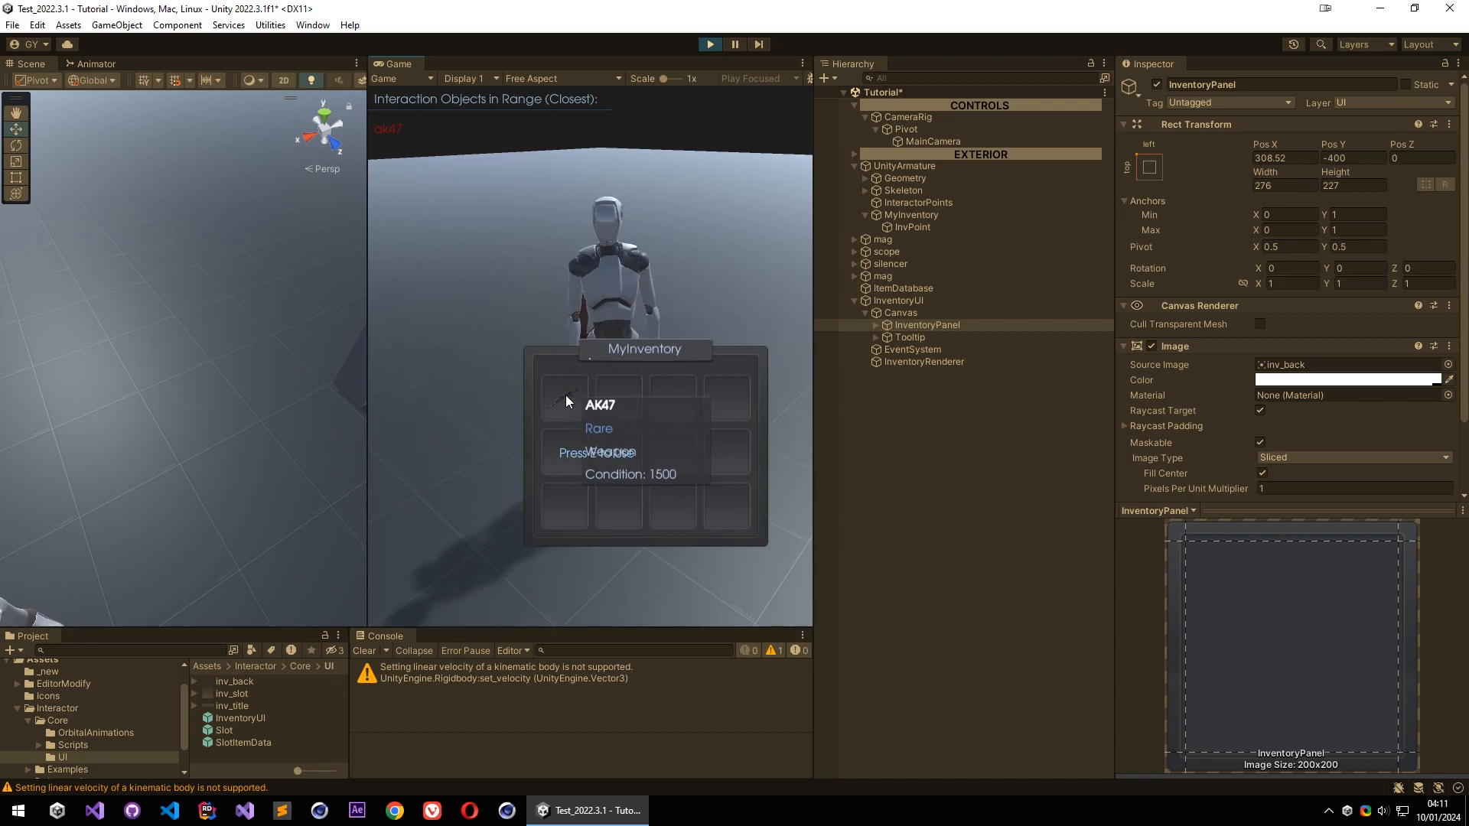
key("s")
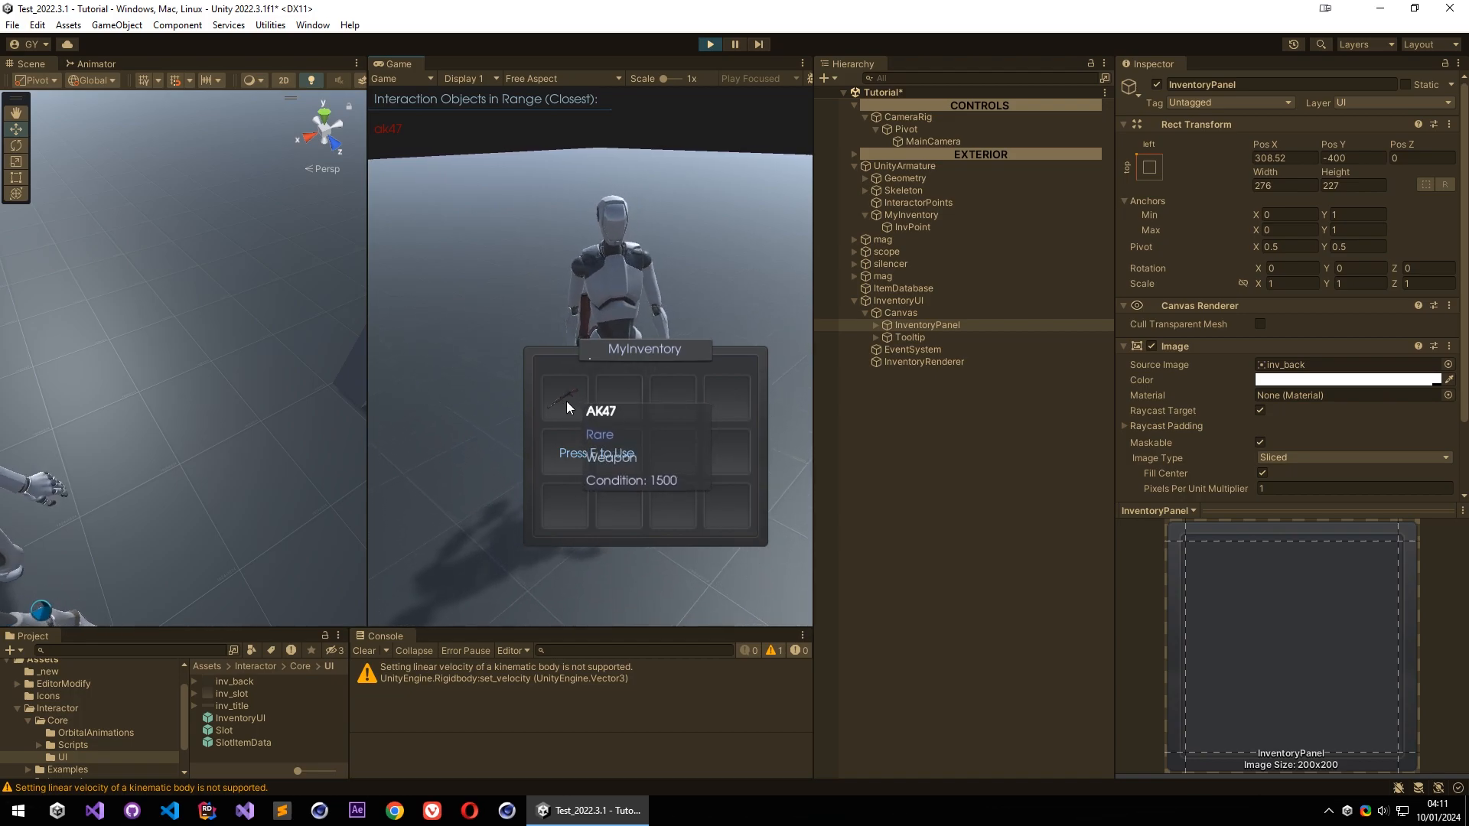
left_click(569, 401)
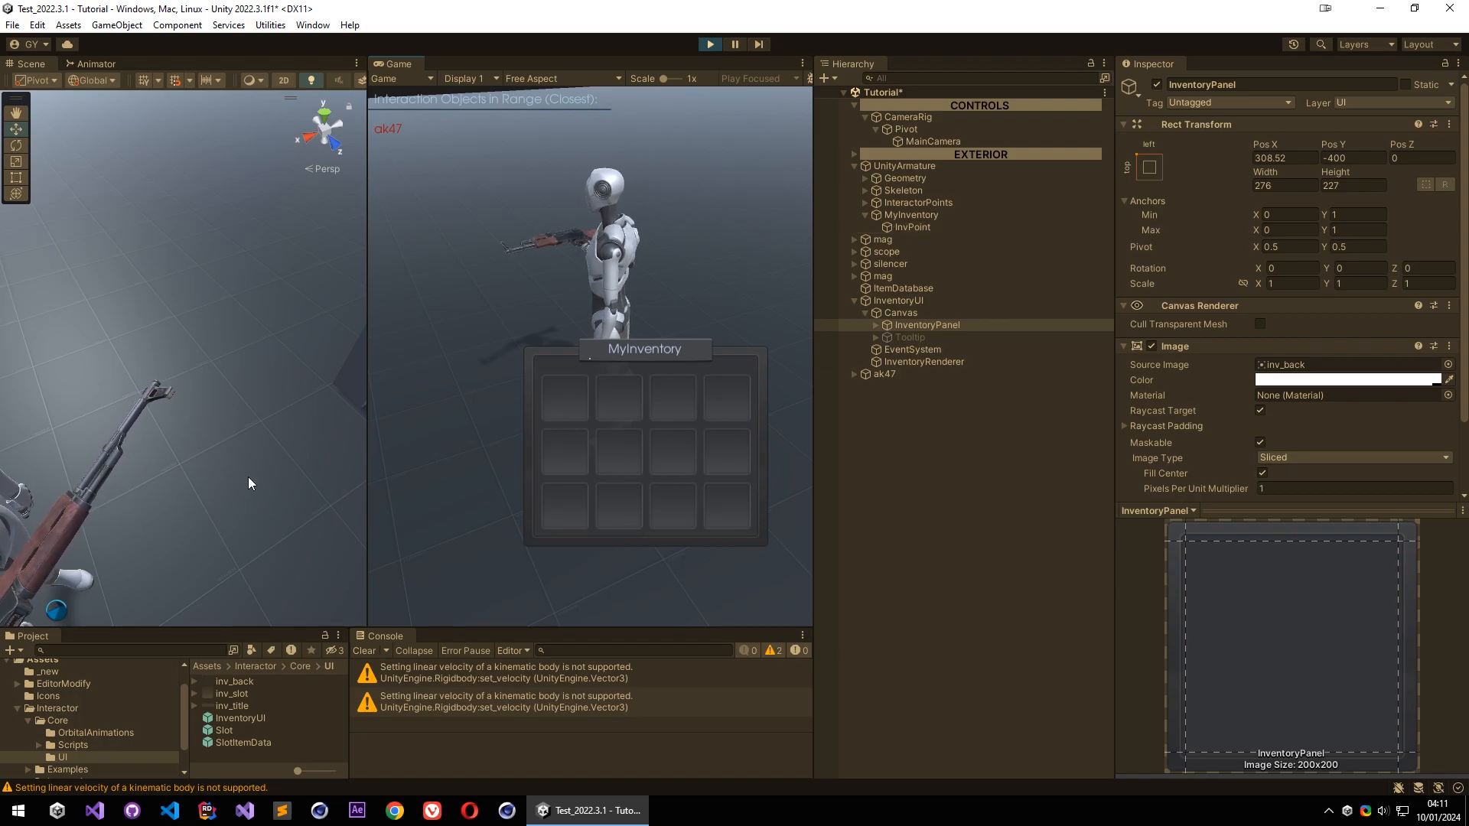
right_click_drag(154, 518, 1445, 508)
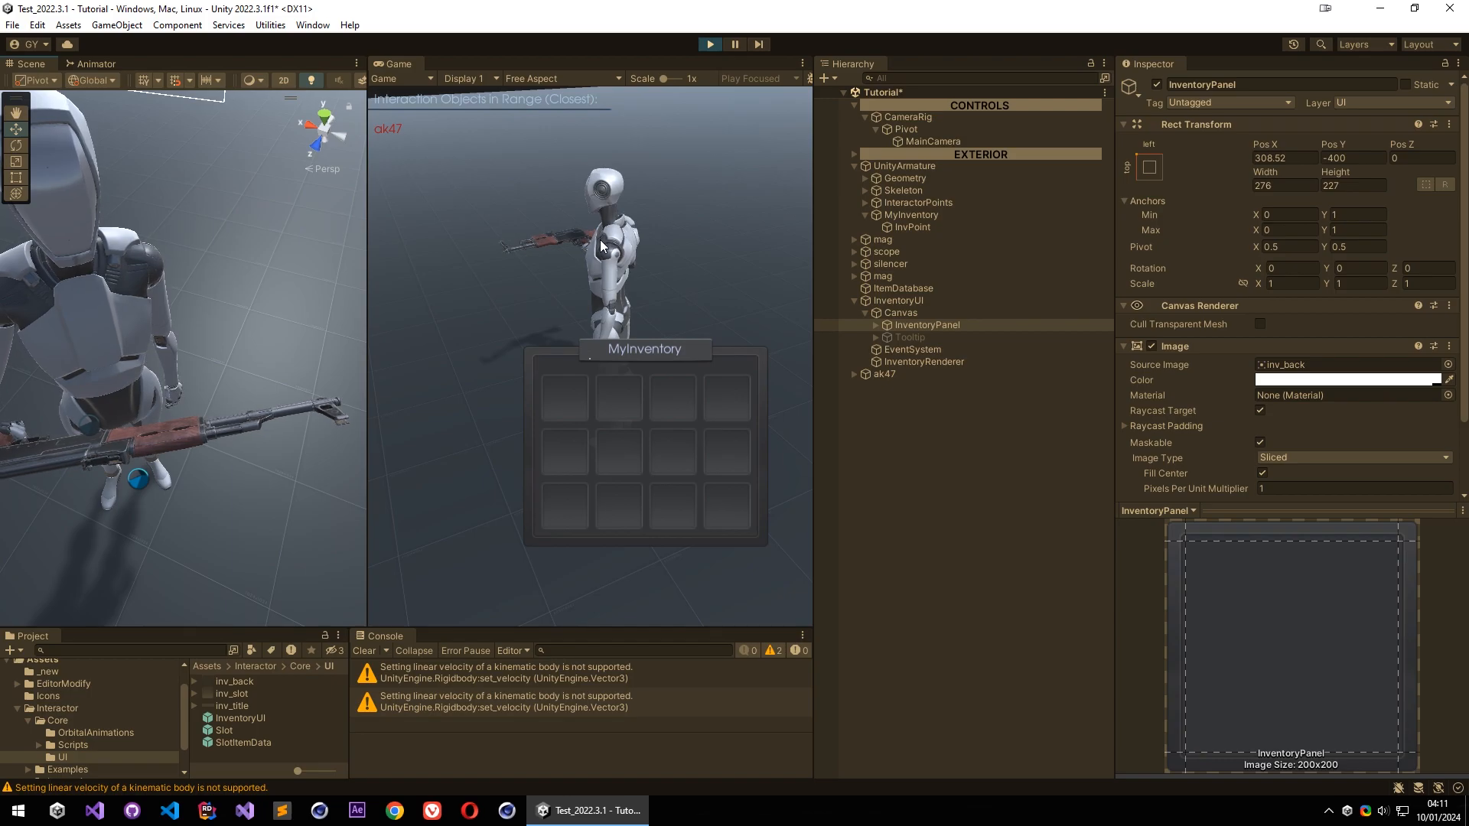
left_click(711, 43)
left_click(379, 649)
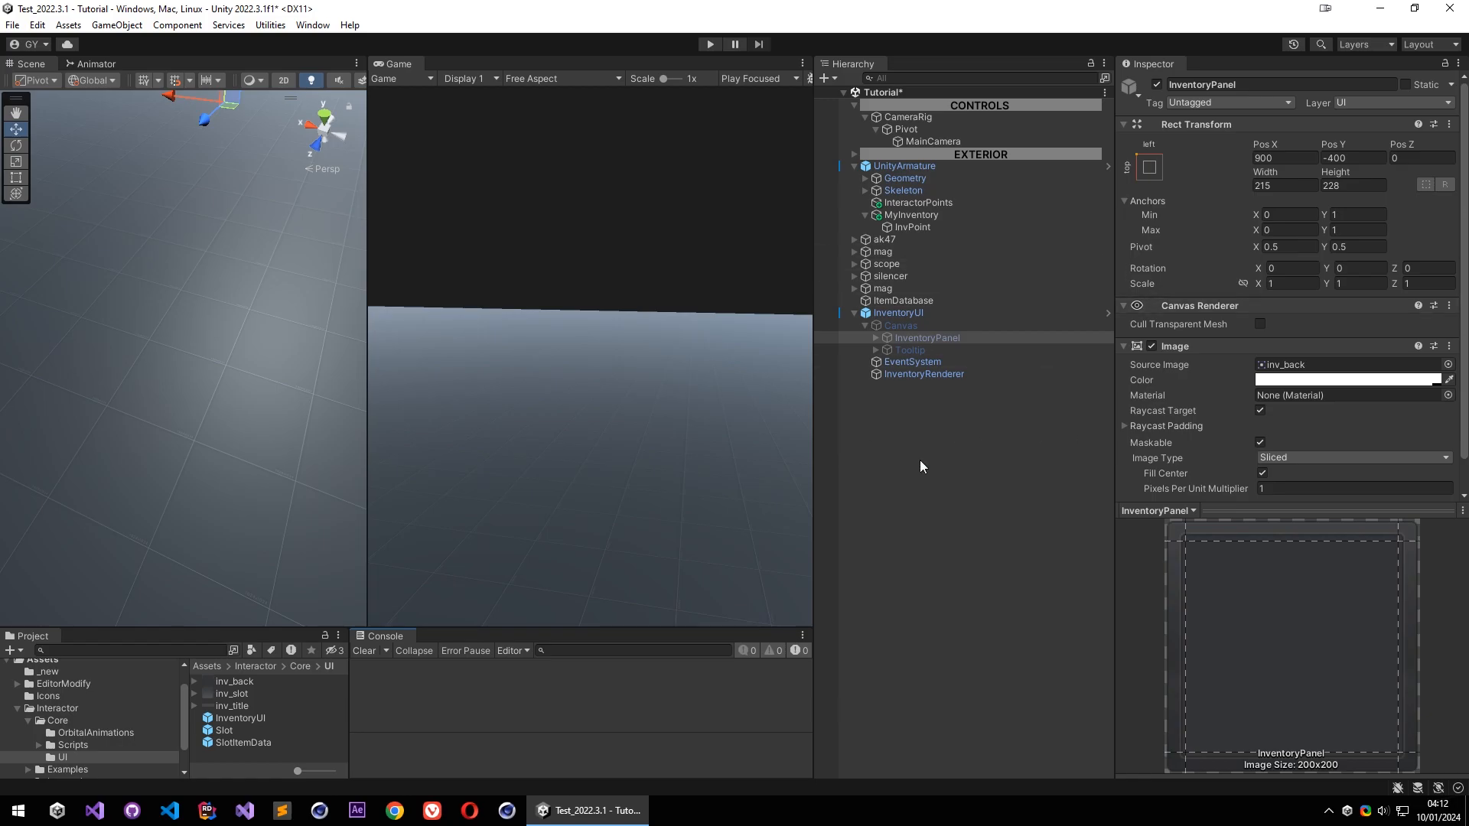
Activate InventoryUI's Canvas and set the InventoryPanel's Pos X to 263.7
left_click_drag(812, 518, 856, 516)
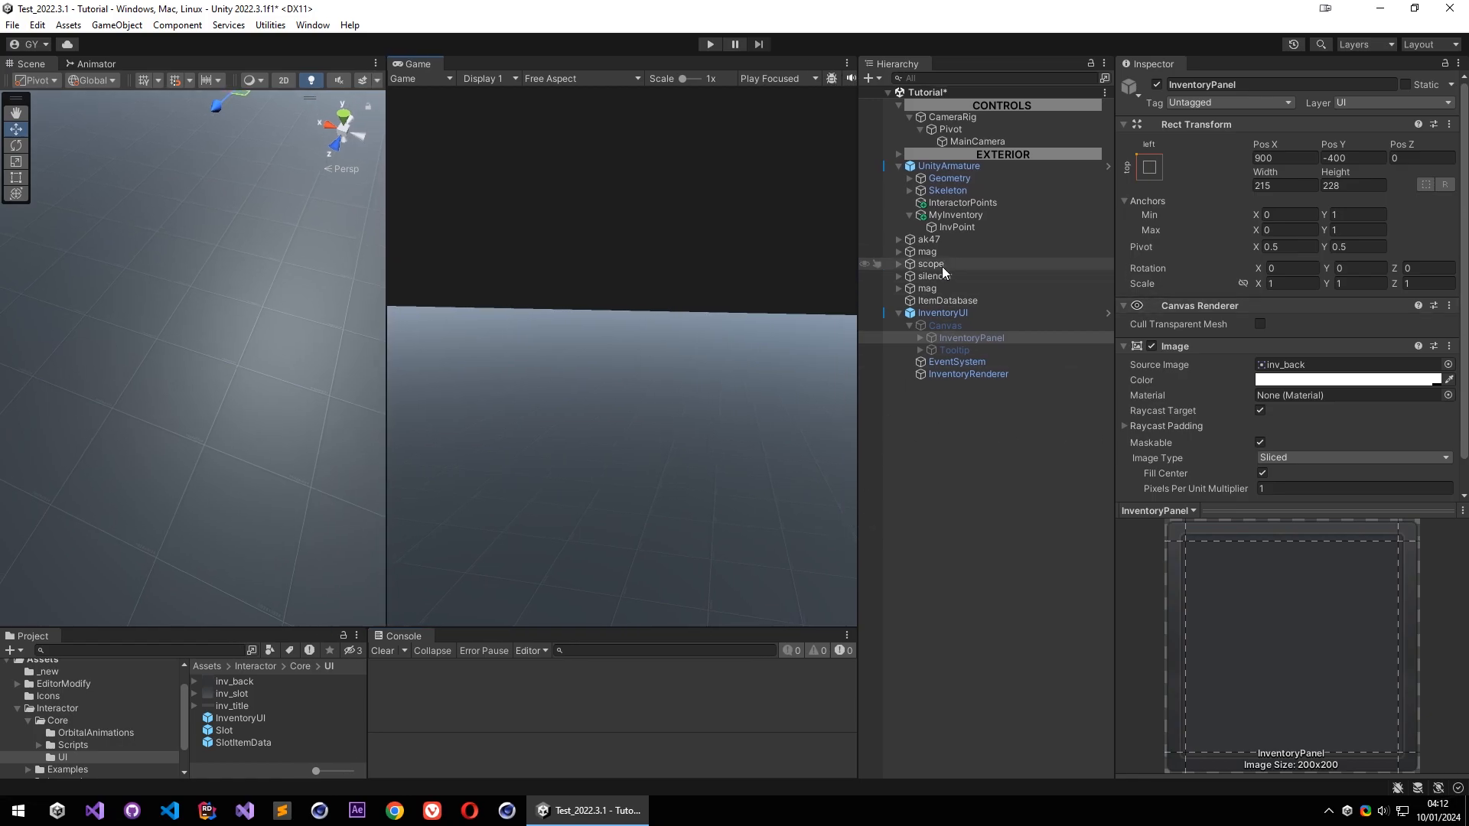
left_click(964, 228)
left_click(973, 337)
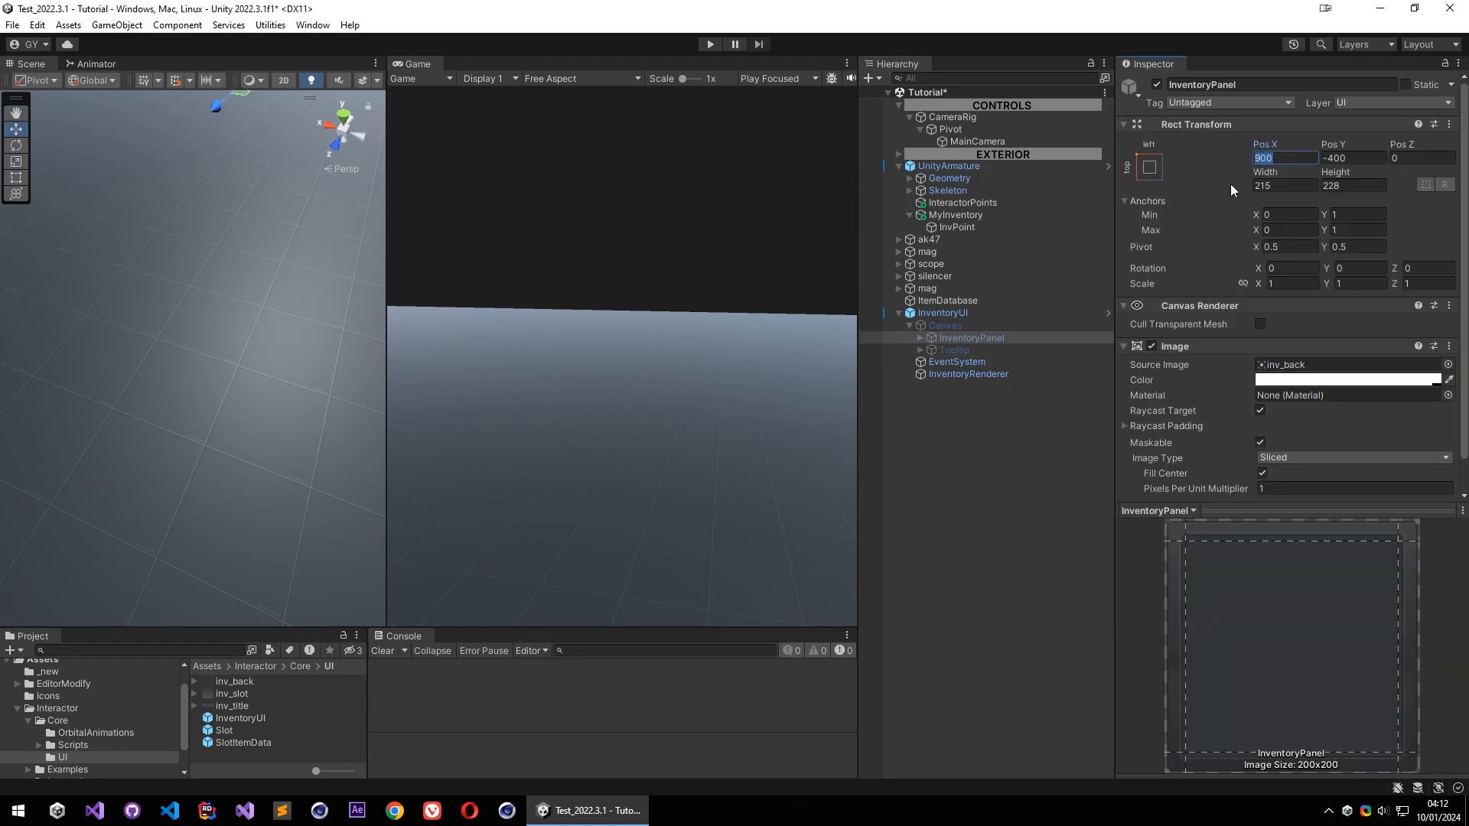
left_click(946, 325)
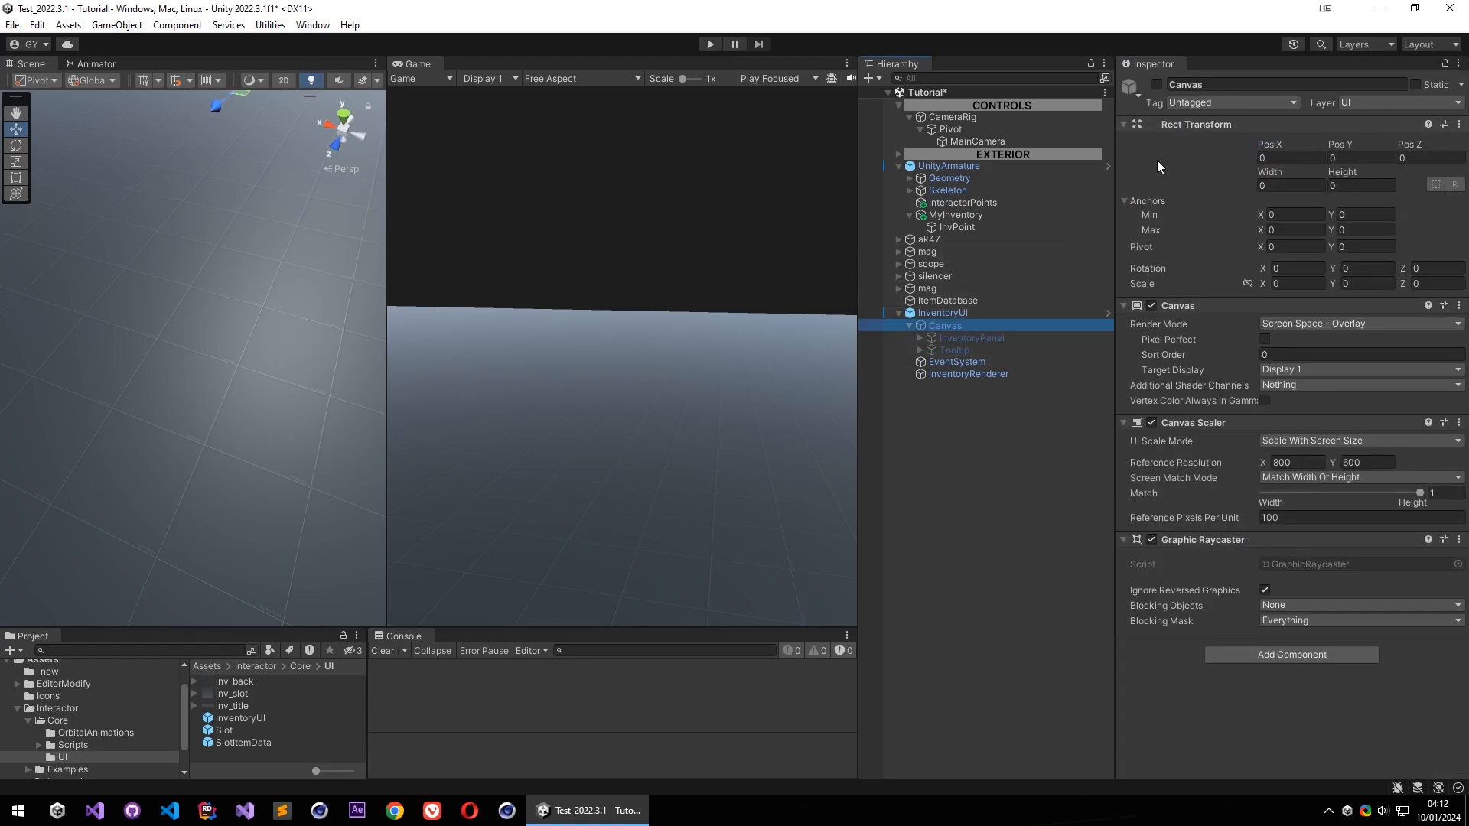
left_click(1156, 84)
left_click(995, 337)
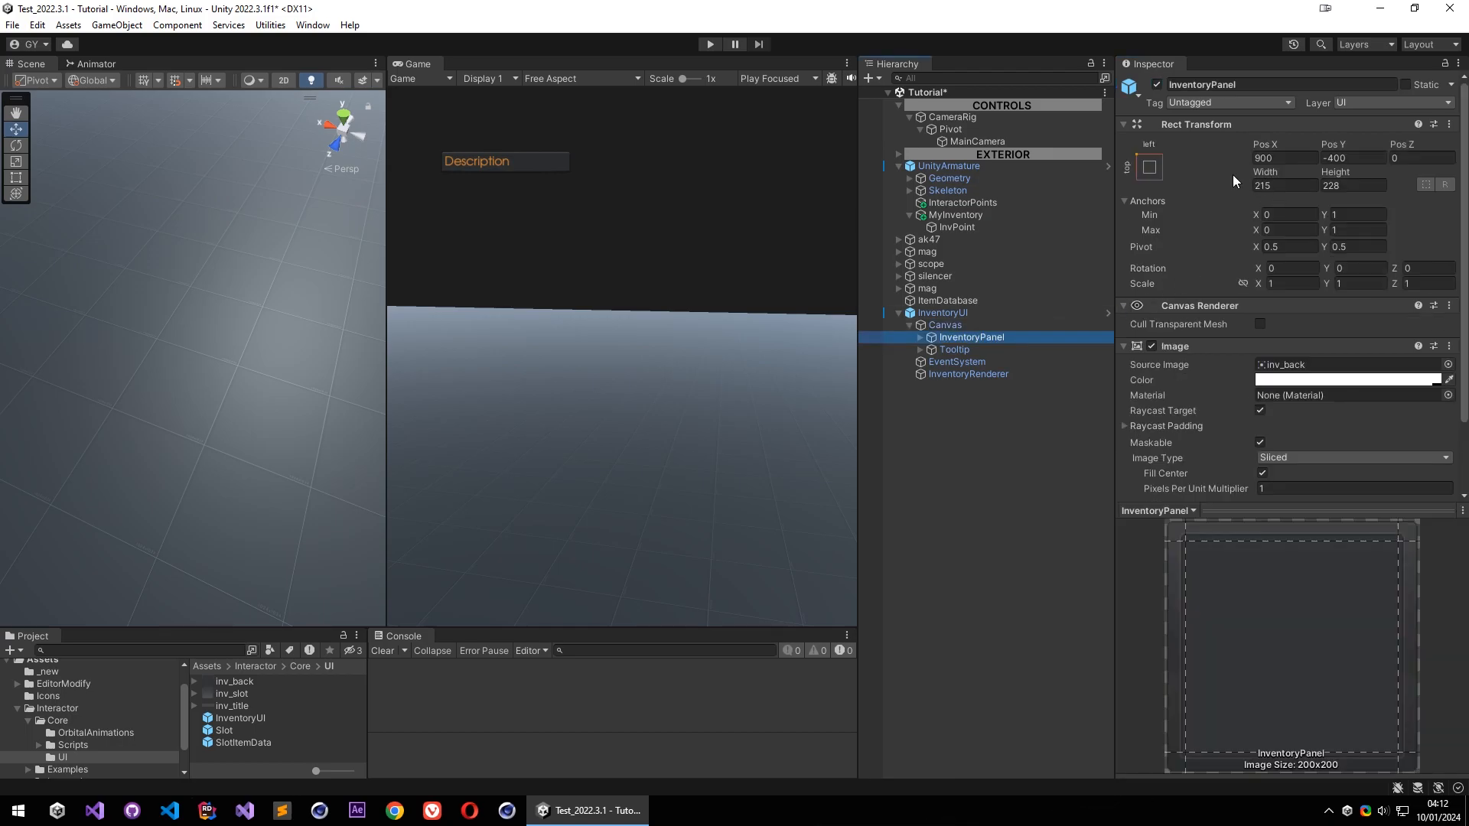
left_click_drag(1266, 145, 730, 277)
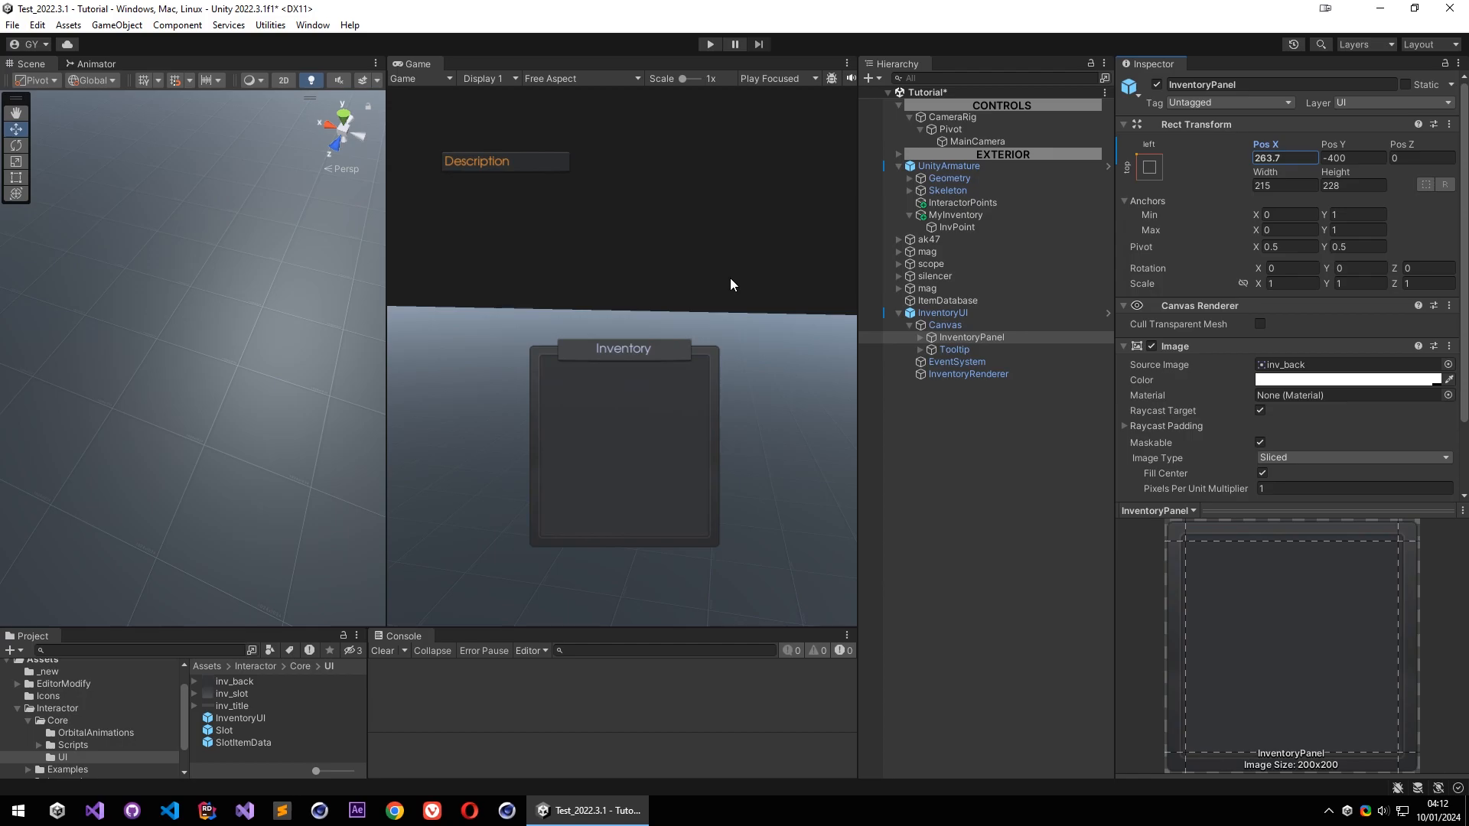
Deactivate InventoryUI's Canvas object and clear the selection
left_click(998, 325)
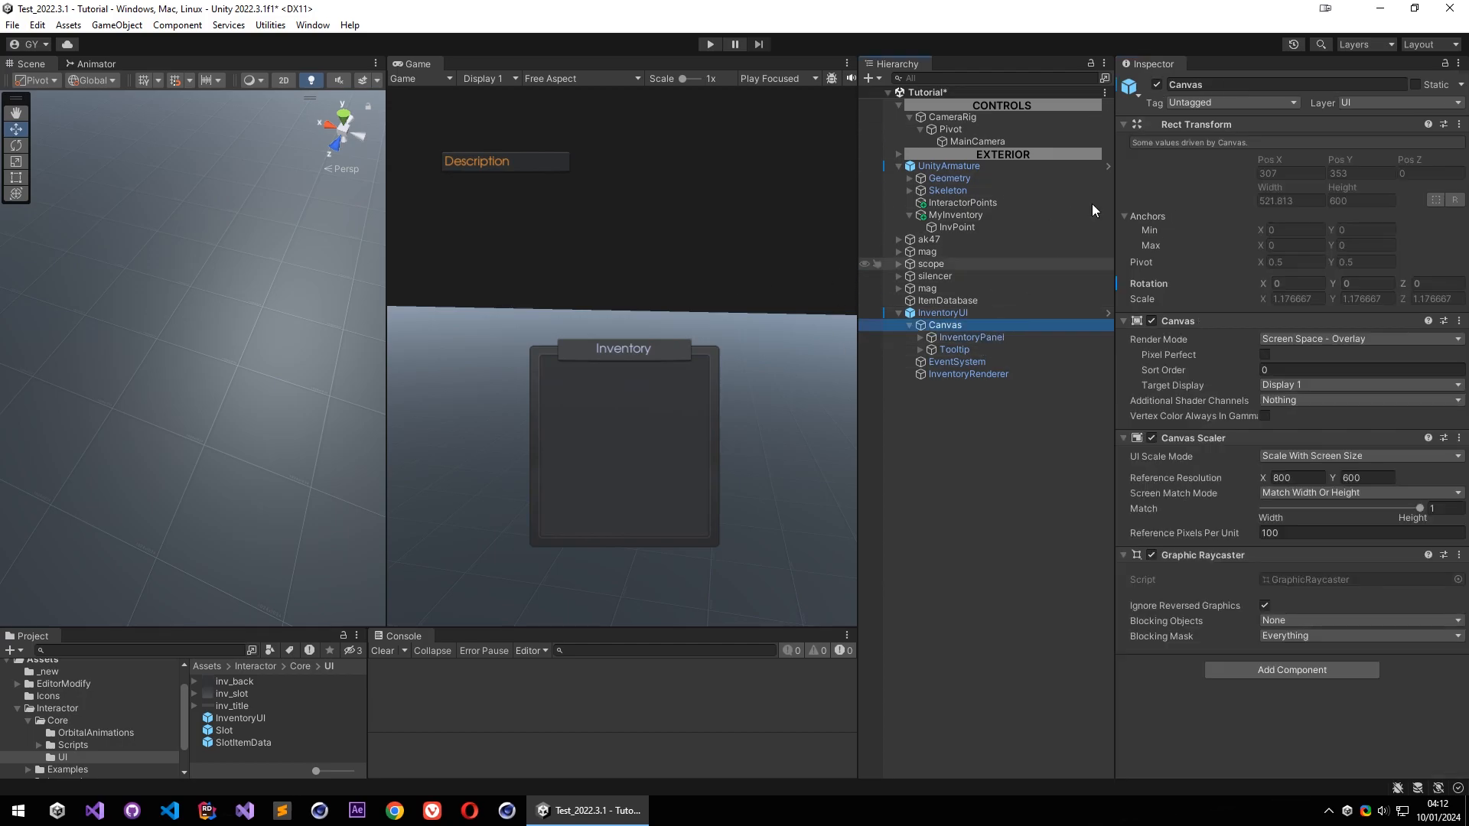
left_click(1157, 85)
left_click(981, 496)
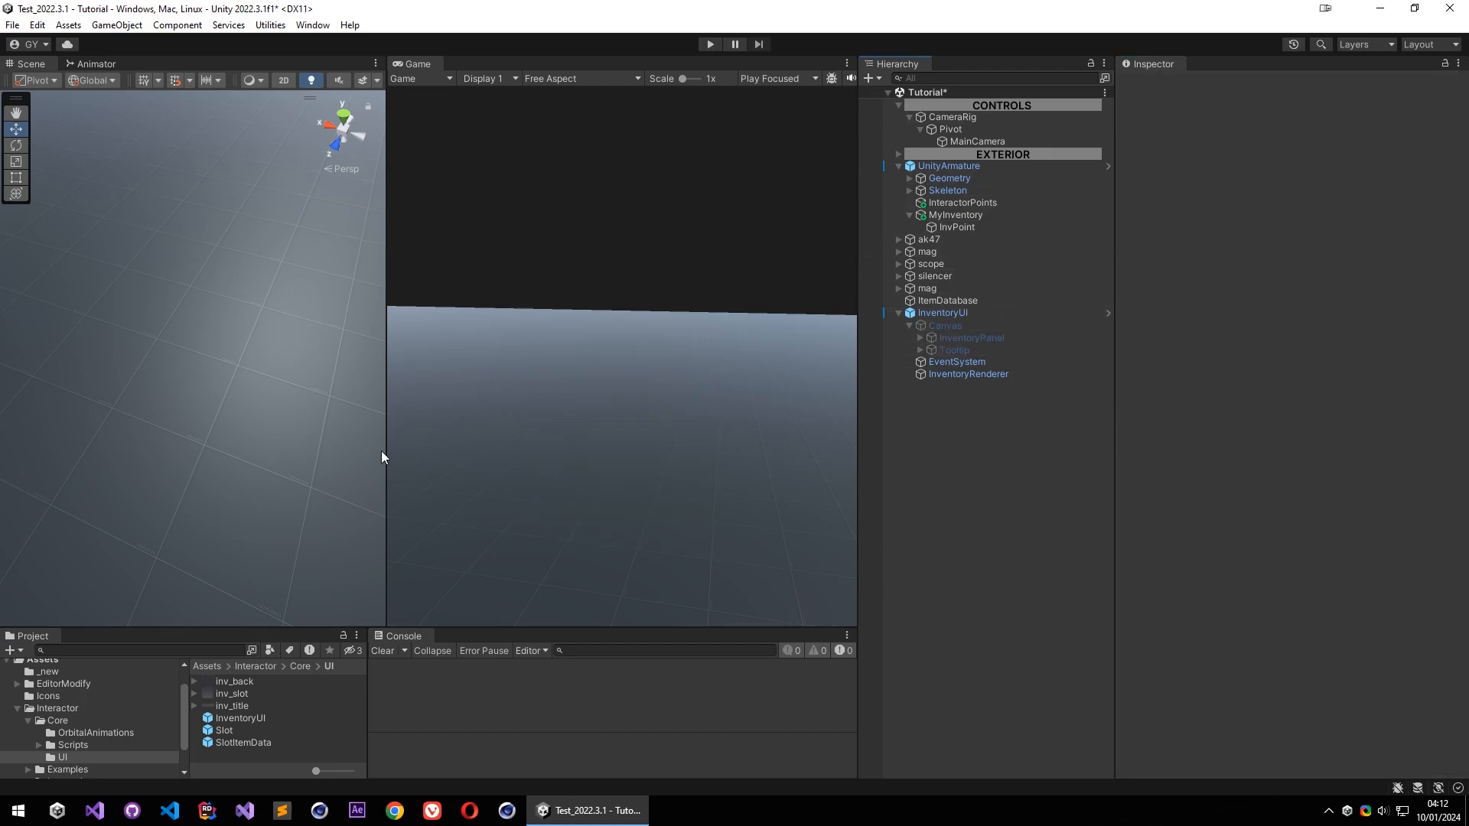
Widen the Scene view, frame the attachments on the table and check the scope's Interactor Object settings
left_click_drag(388, 431, 509, 432)
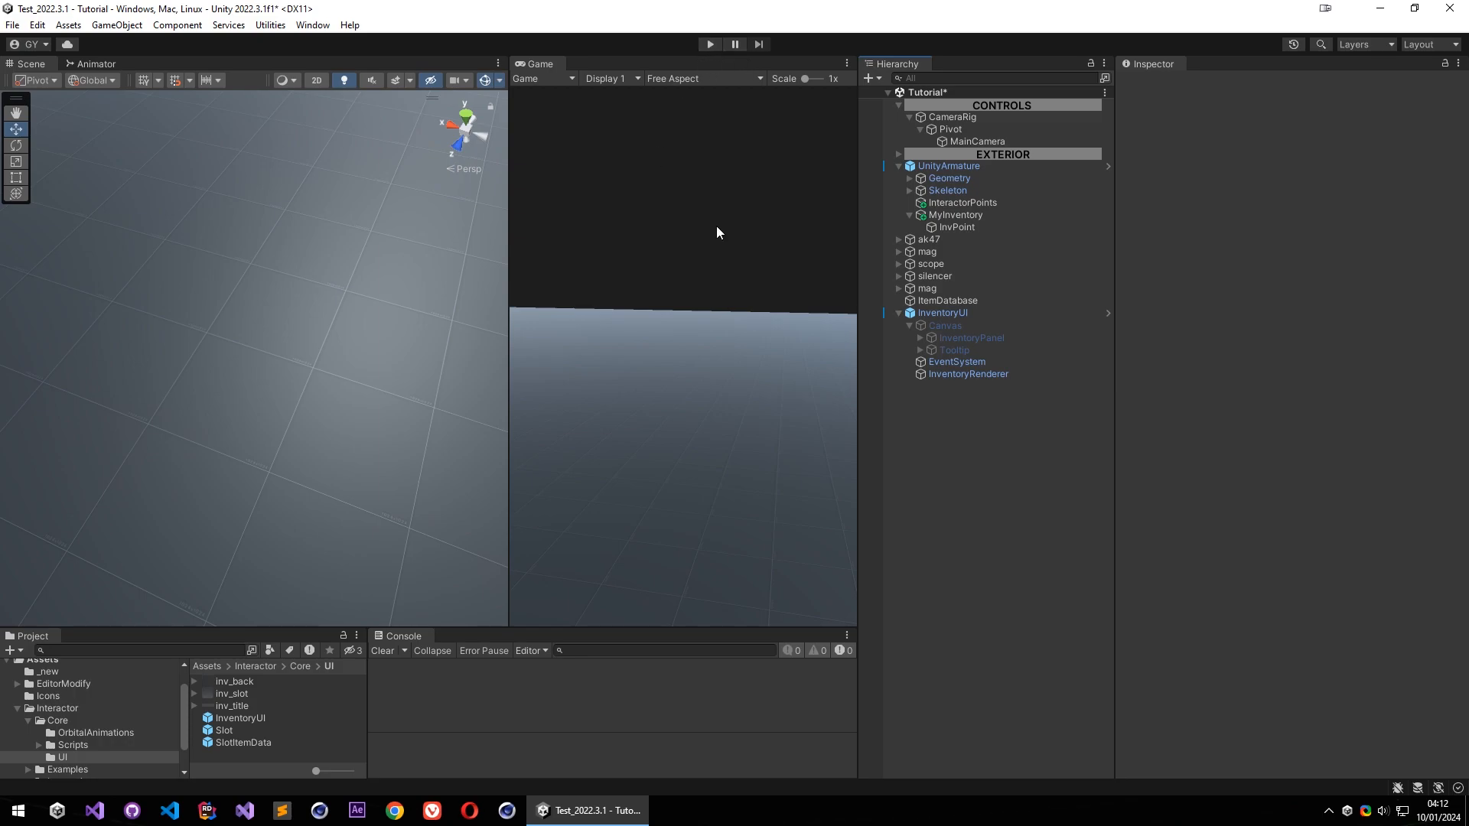
right_click_drag(392, 416, 419, 433)
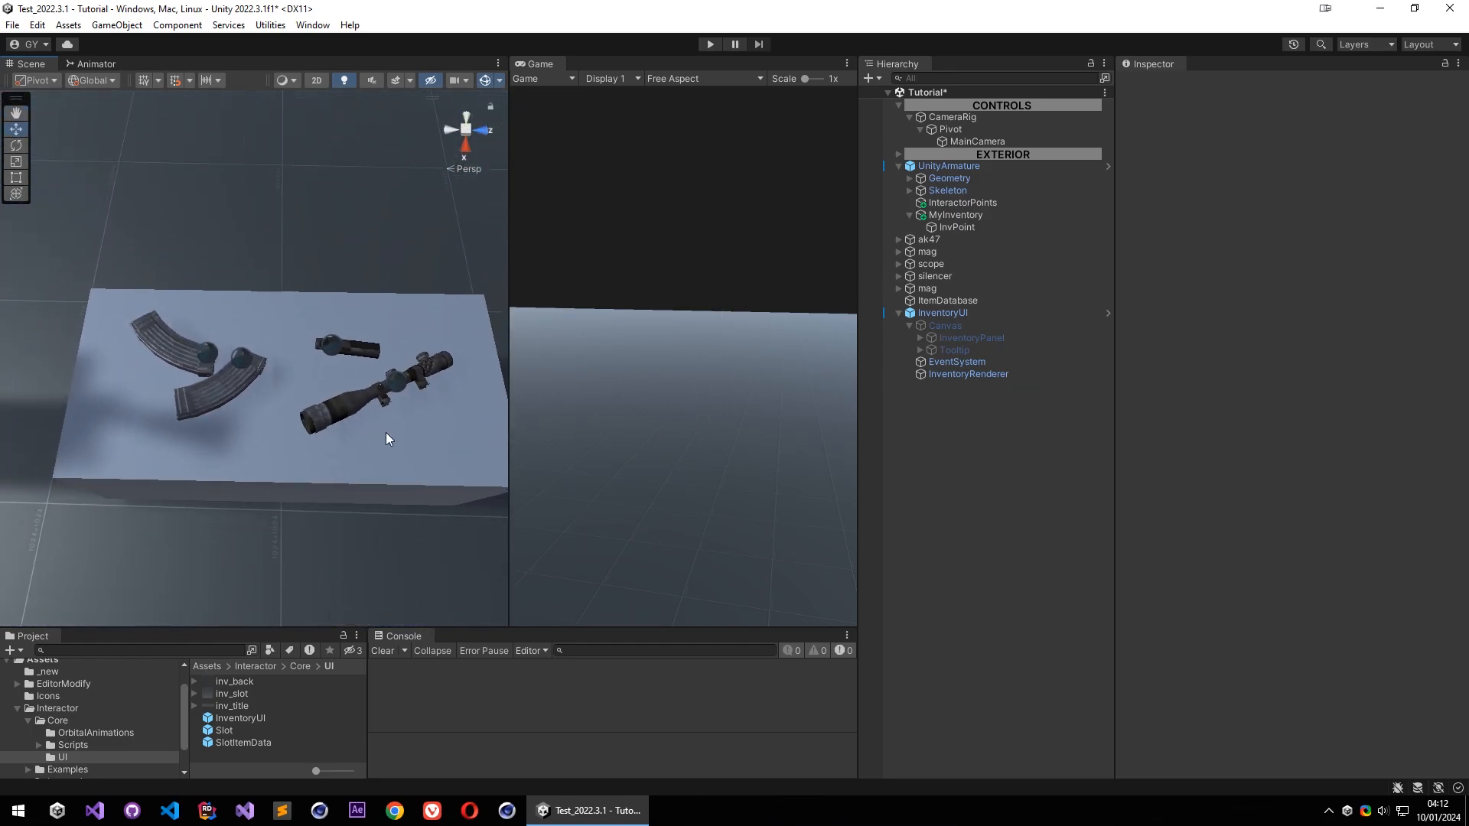
left_click(354, 402)
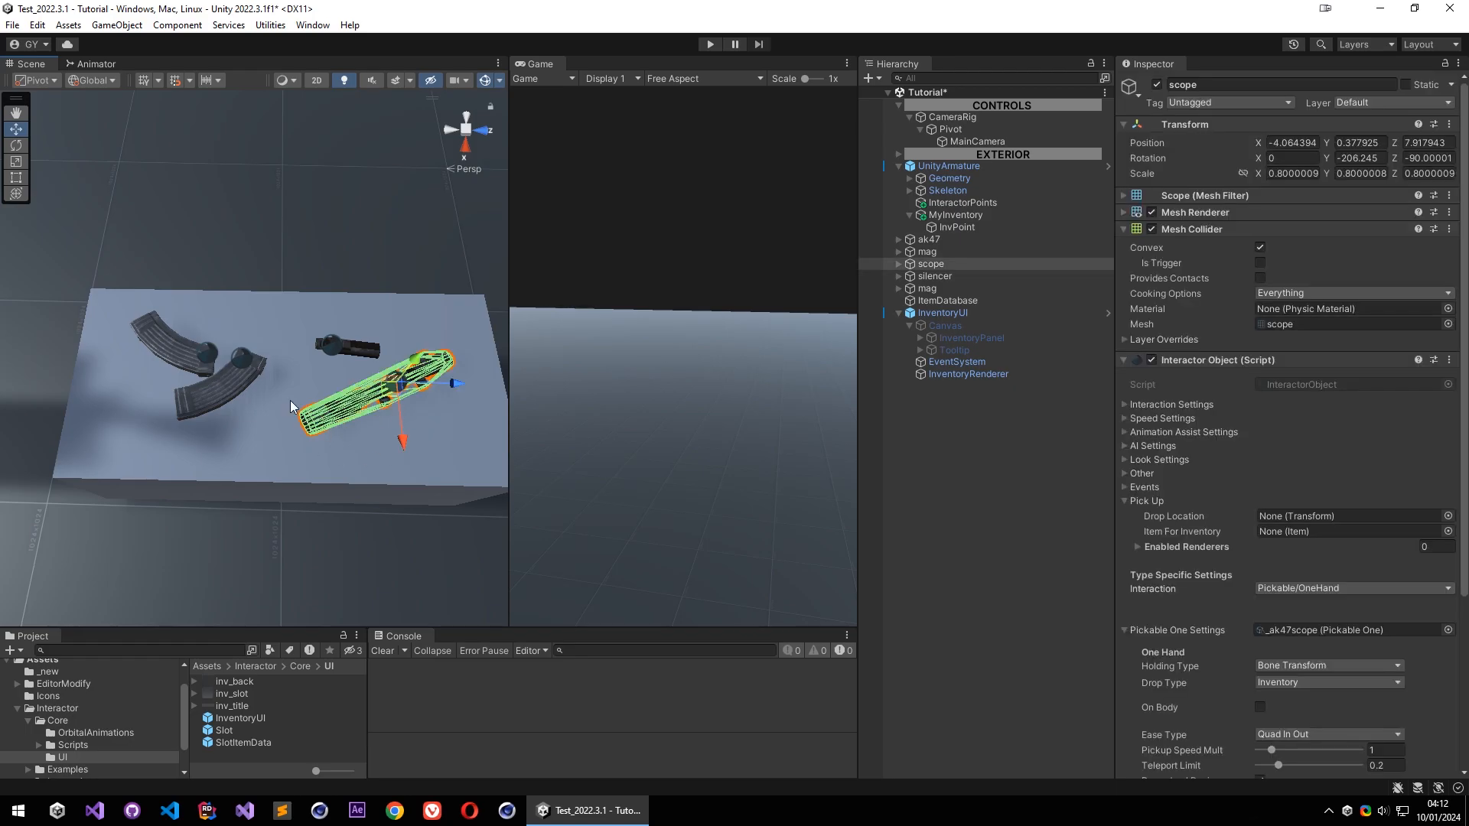
left_click(355, 356)
left_click(355, 407)
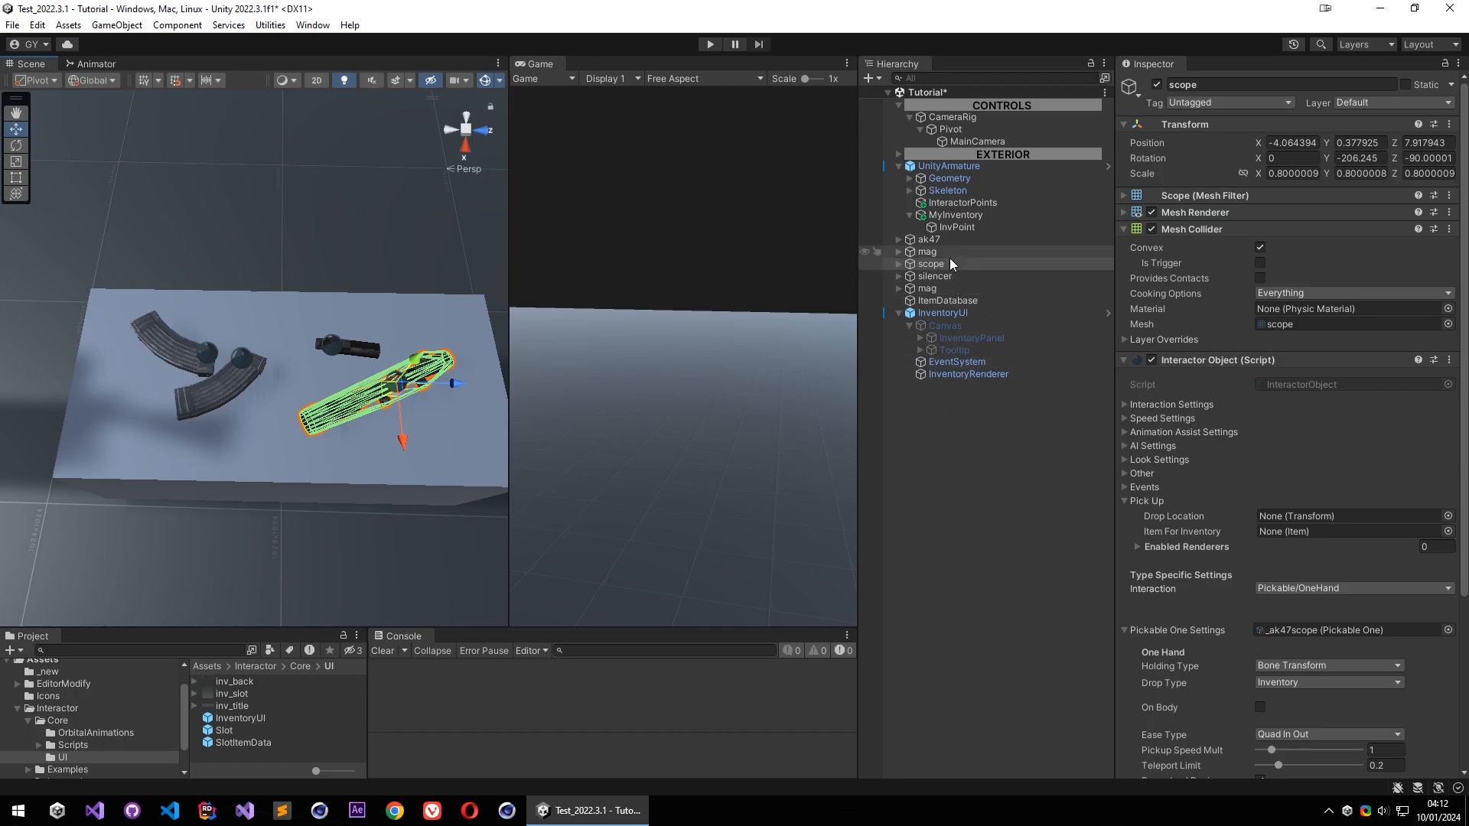
Add three more elements to the ItemDatabase's Database list and expand the new entries
left_click(958, 300)
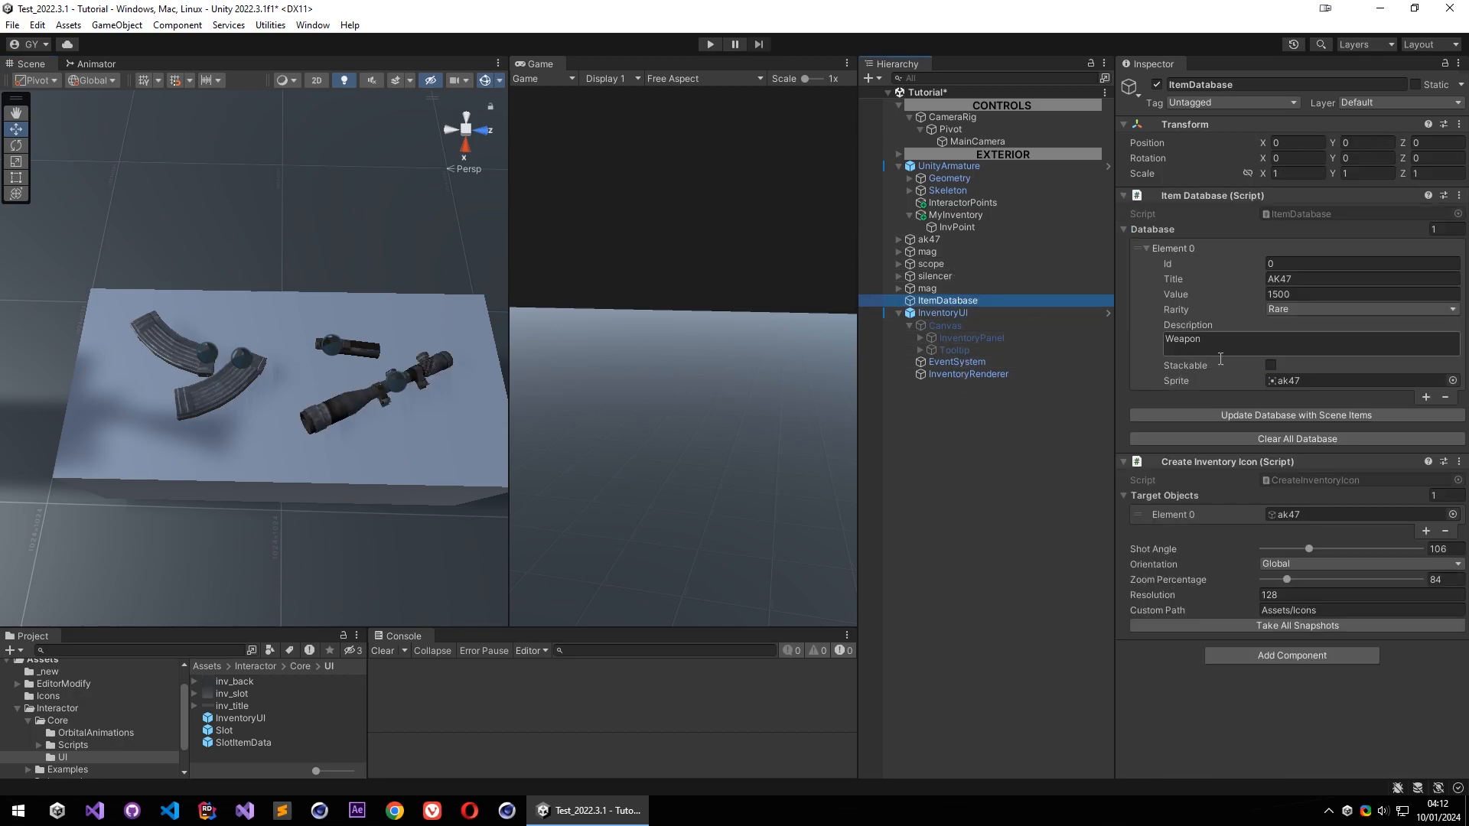
left_click(1425, 397)
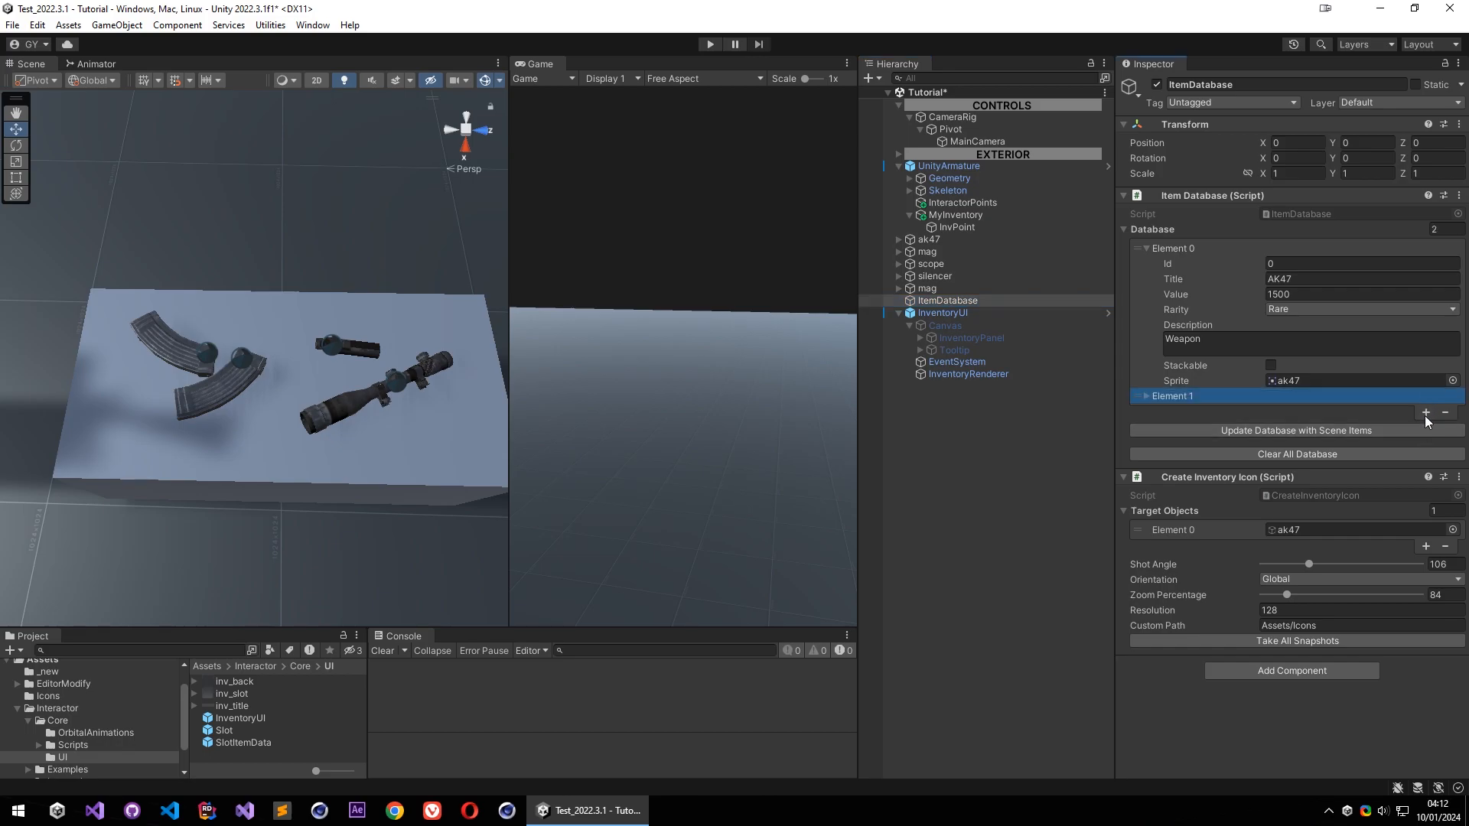
left_click(1425, 414)
left_click(1420, 562)
left_click(1155, 559)
left_click(1175, 410)
left_click(1173, 397)
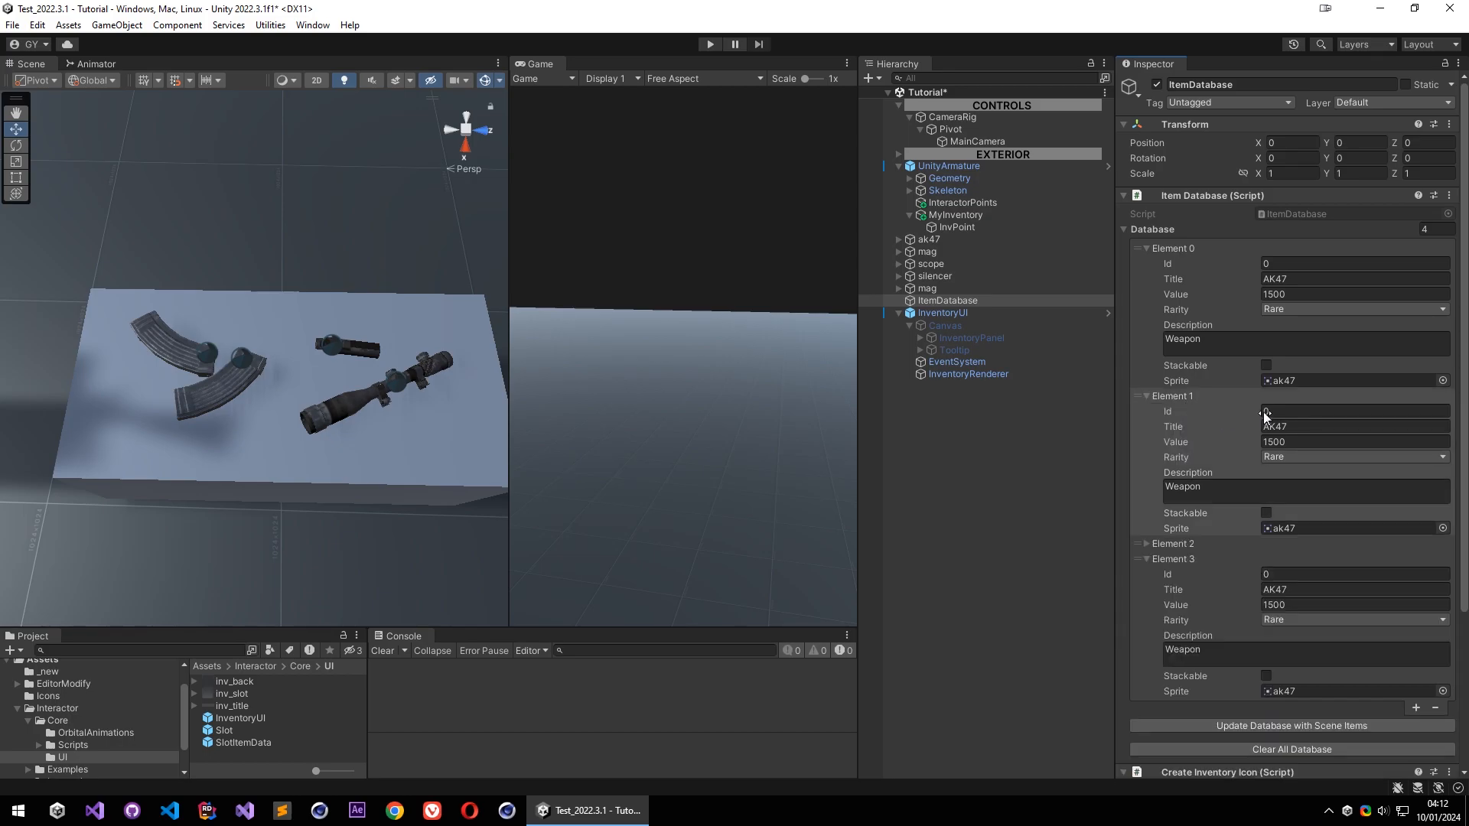
Set database Element 1 to Id 1, title "AK47 Mag", value 150, rarity Common and description "Mag"
left_click(1298, 415)
left_click(1294, 429)
type("Mag")
left_click_drag(1283, 441, 1305, 443)
left_click(1290, 459)
left_click(1327, 473)
left_click(1214, 487)
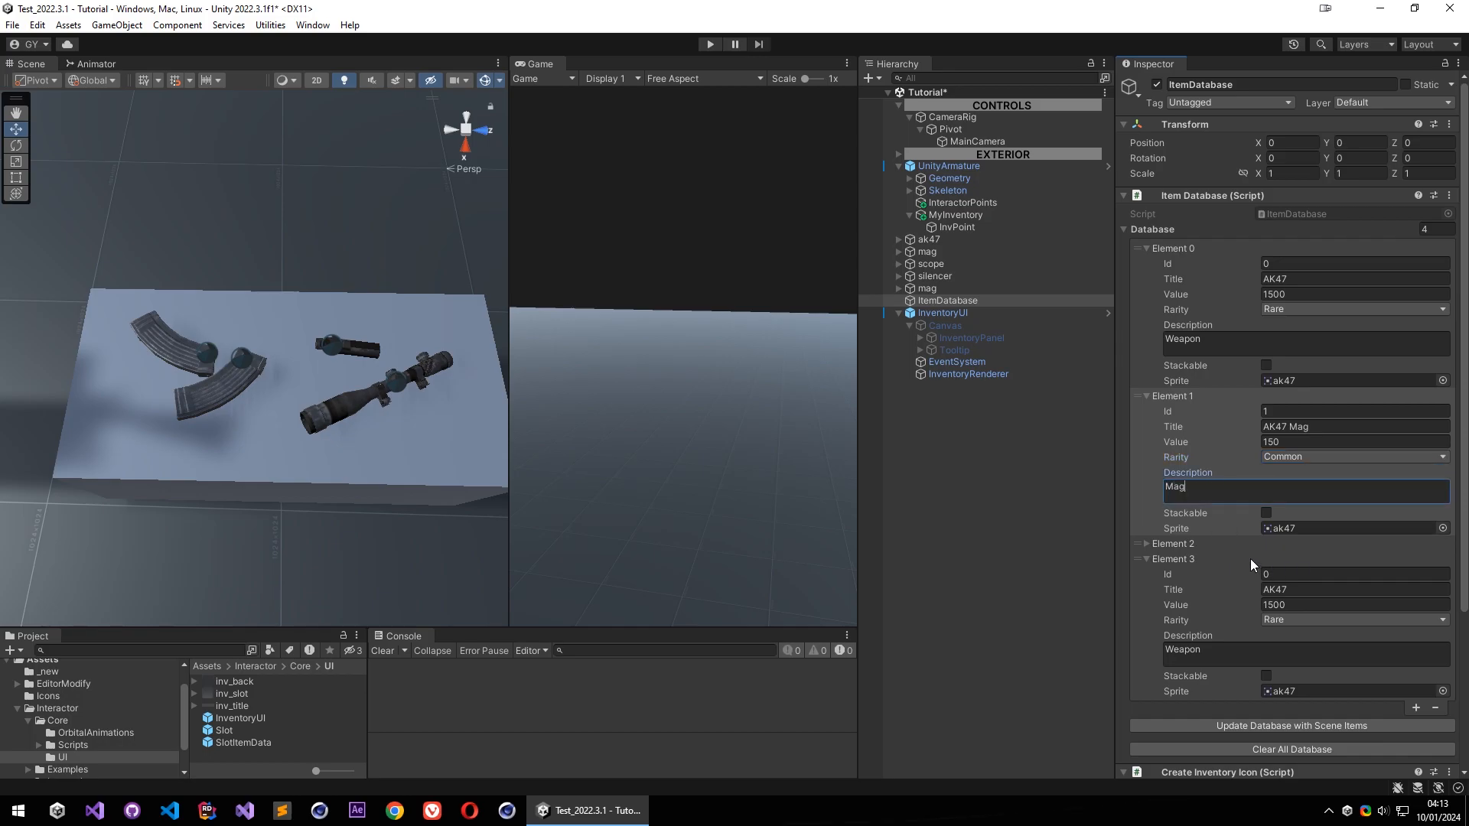
Set database Element 2 to Id 2, title "Scope", value 1000, rarity Legendary and description "Cool scope"
scroll(1251, 564, "down", 1)
left_click(1259, 502)
left_click(1295, 518)
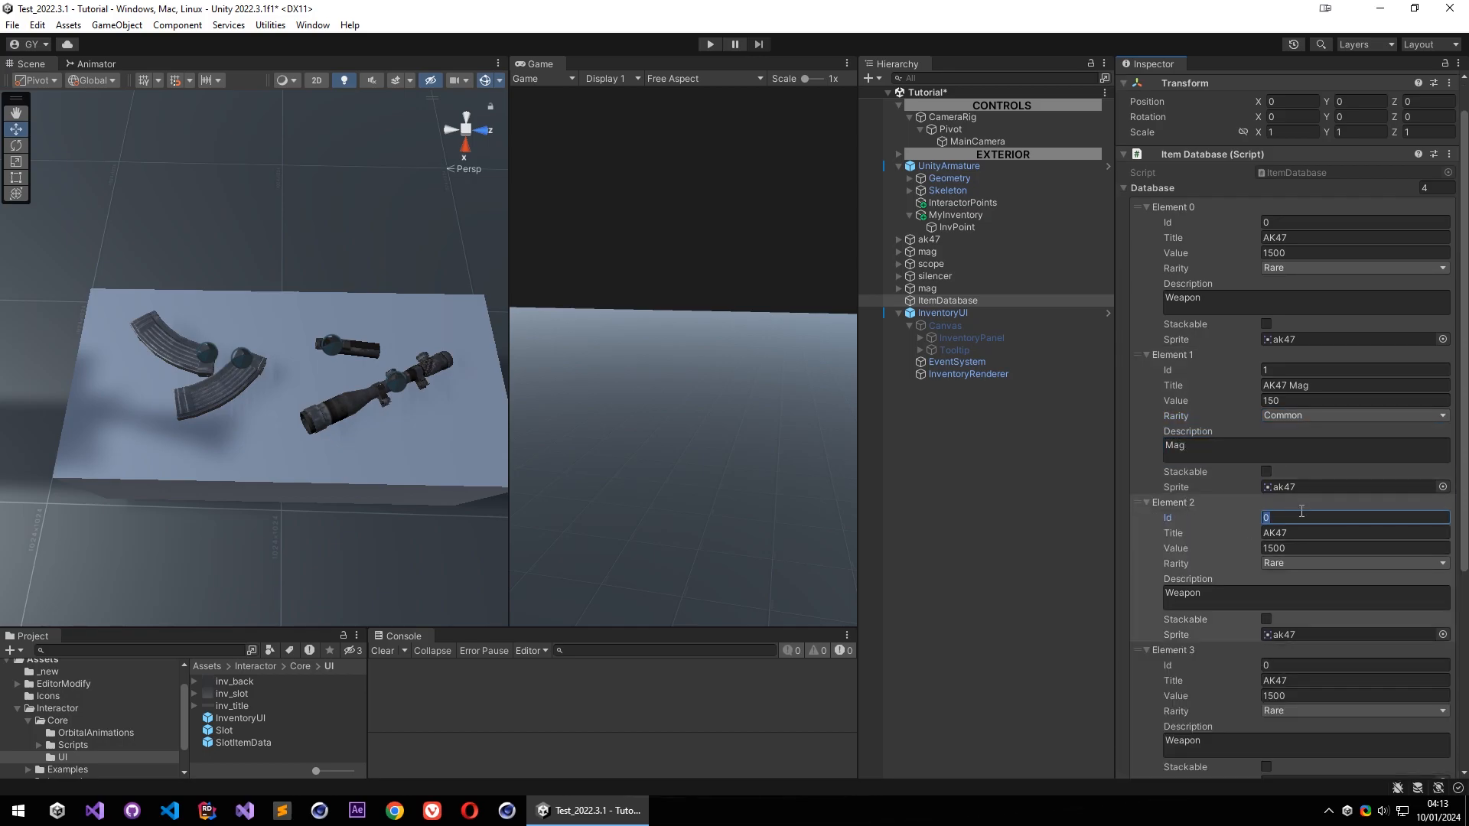
type("2")
left_click(1306, 533)
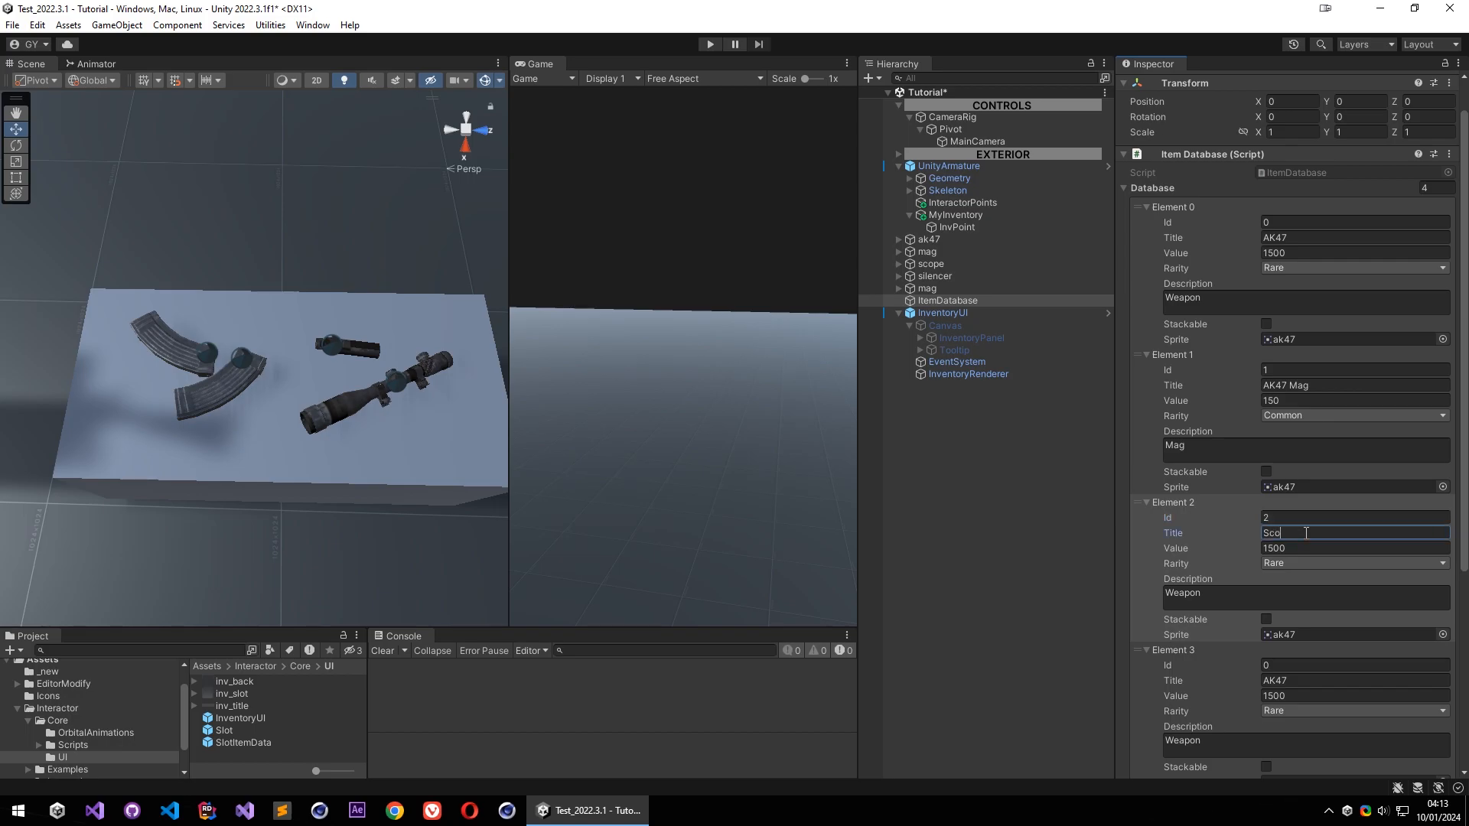
left_click(1286, 549)
type("10")
left_click(1302, 564)
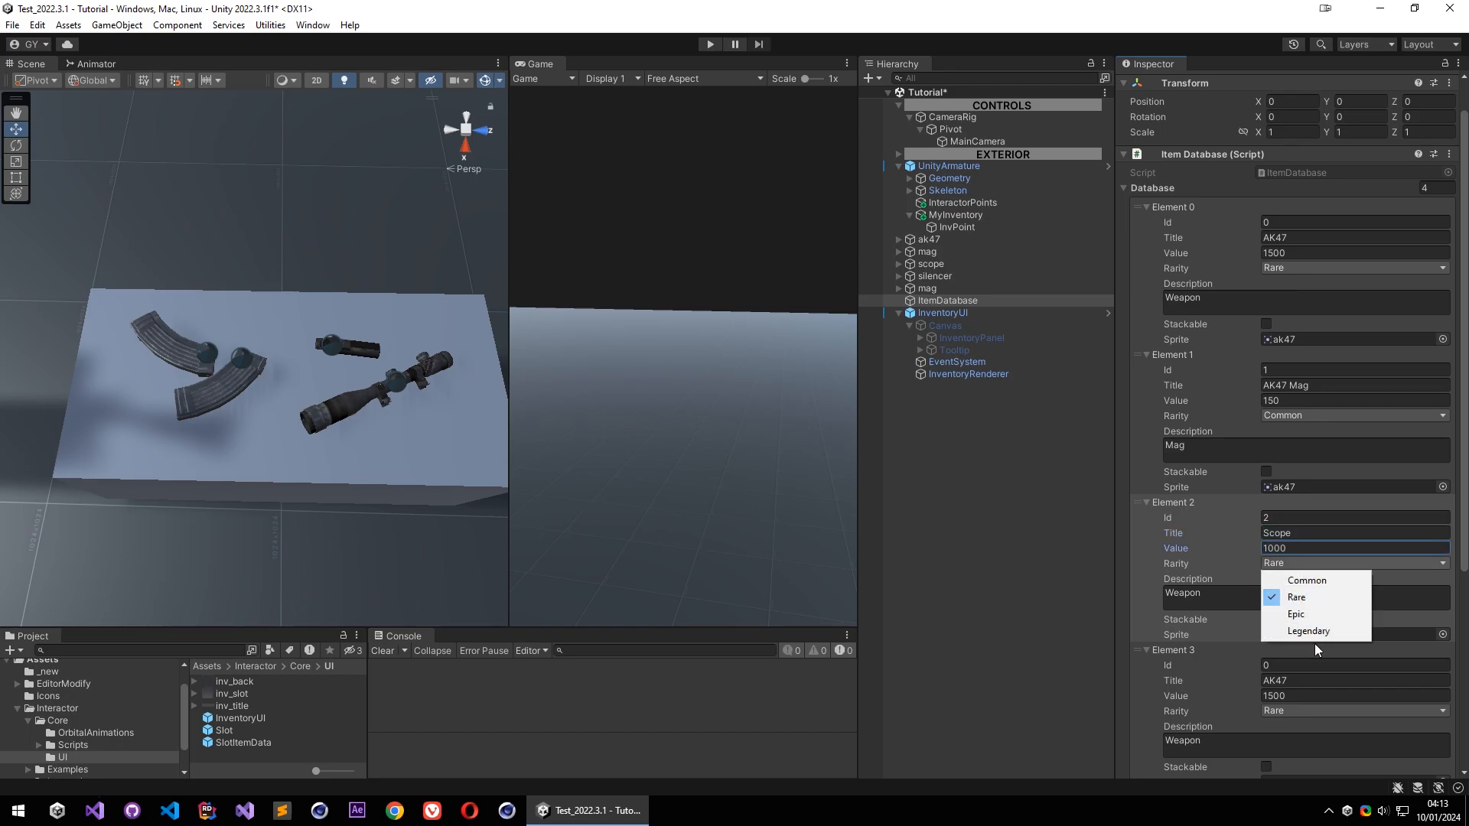
left_click(1327, 633)
left_click(1221, 595)
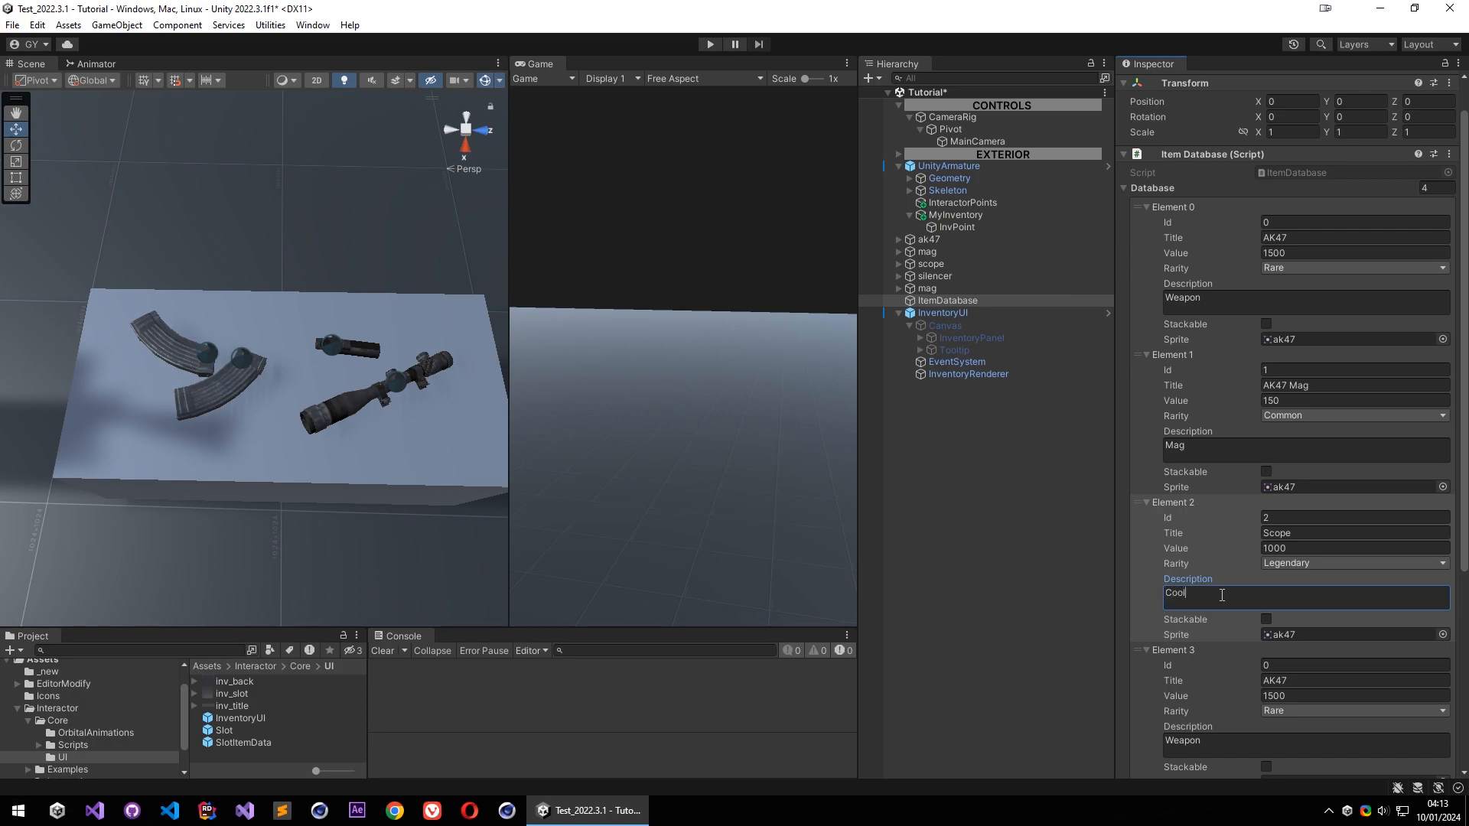
Set database Element 3 to title "Silercer", value 500, rarity Epic and description "Silent deaths"
scroll(1246, 590, "down", 4)
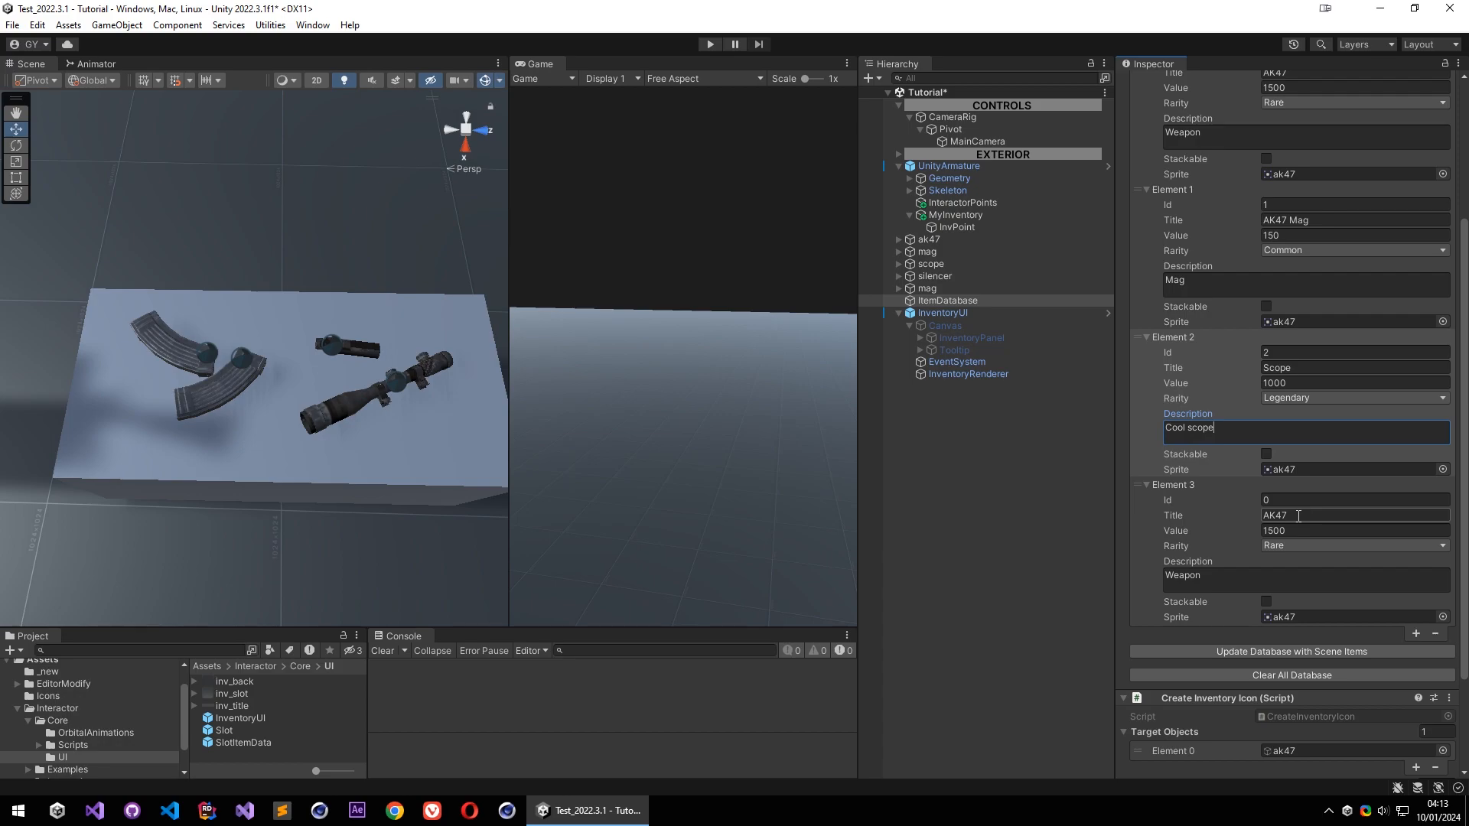
left_click(1298, 516)
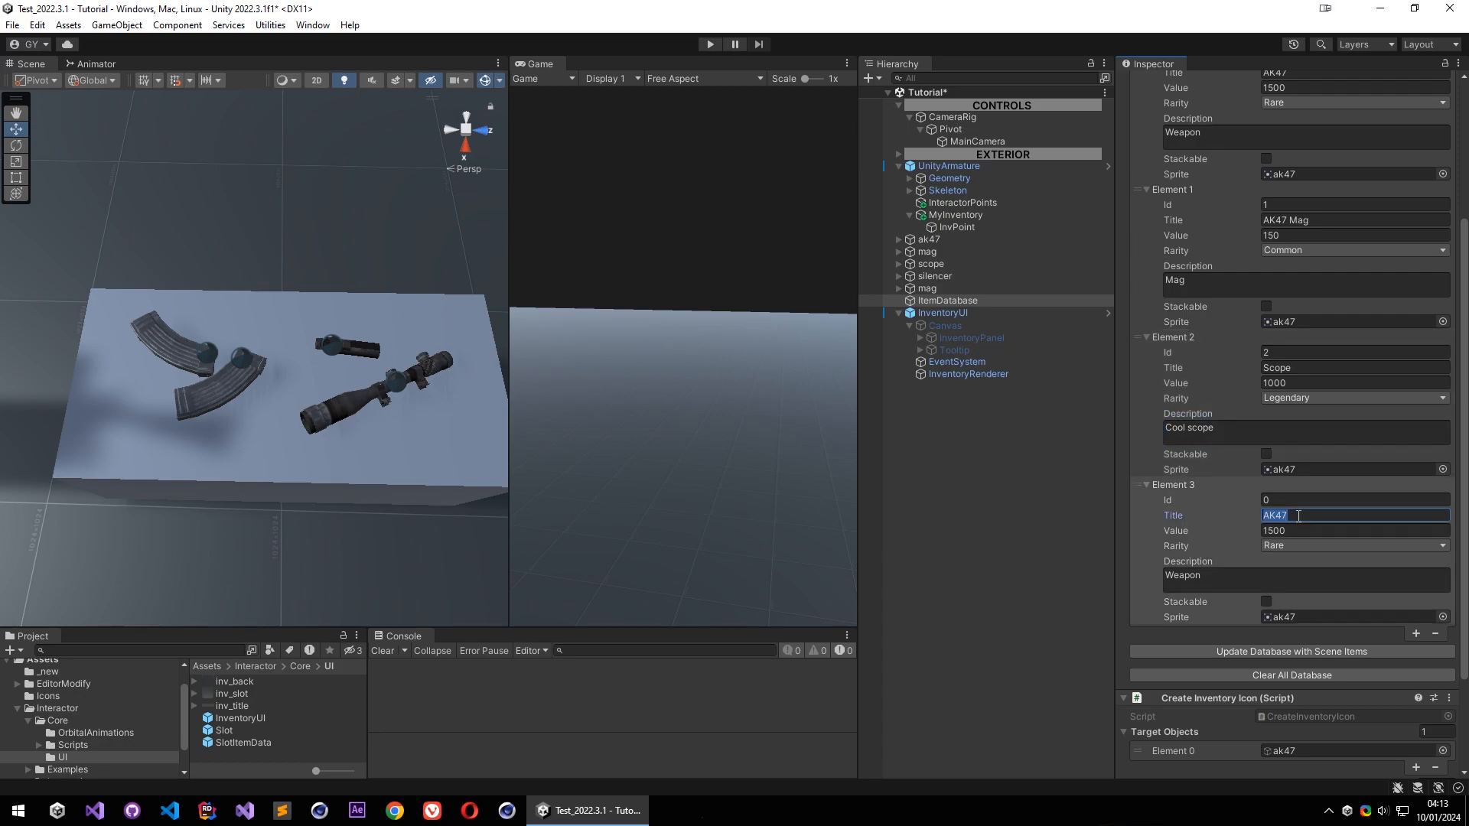
left_click(1300, 530)
type("500")
left_click(1300, 546)
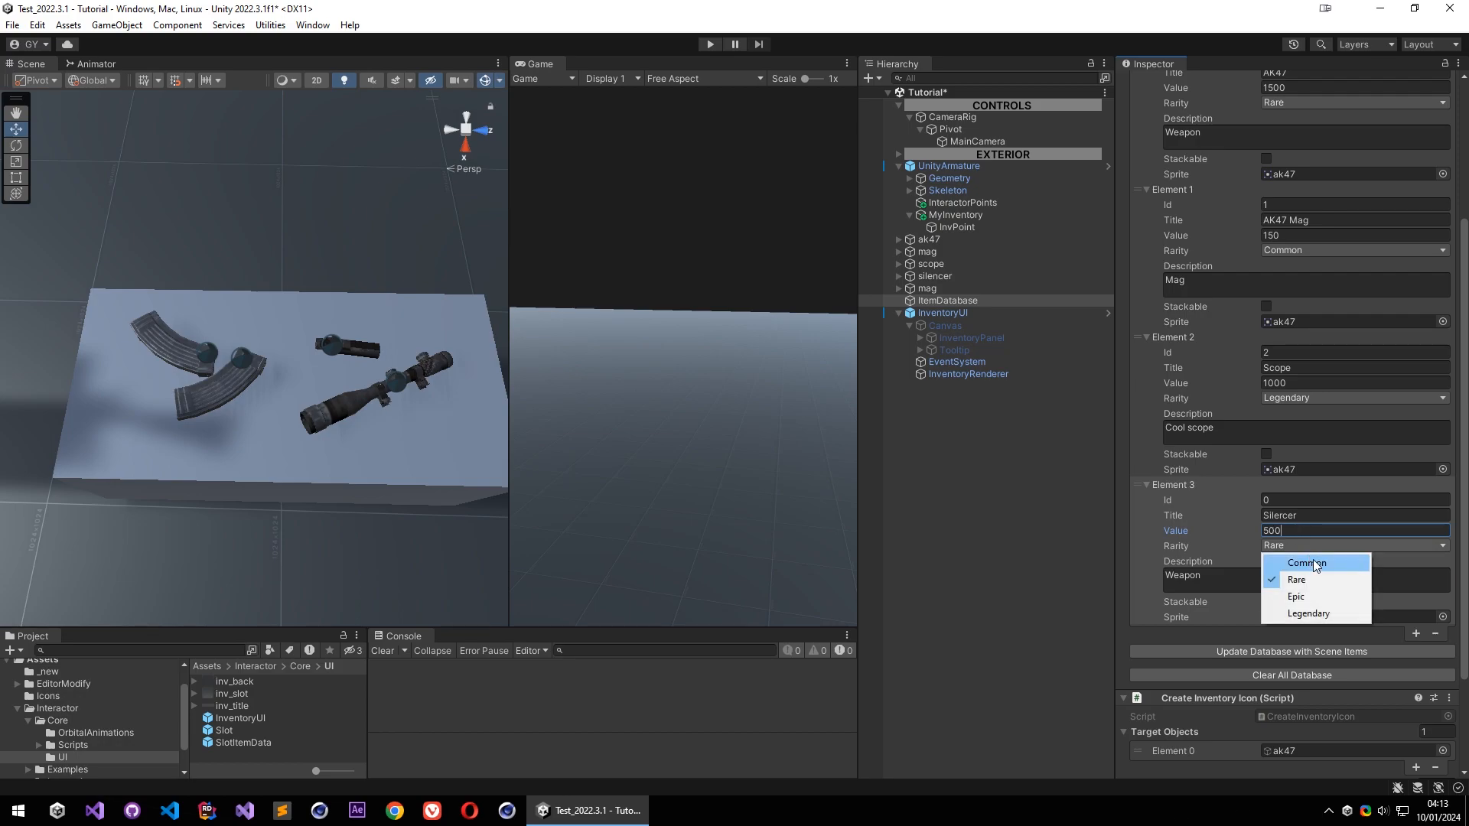
left_click(1300, 597)
left_click(1222, 574)
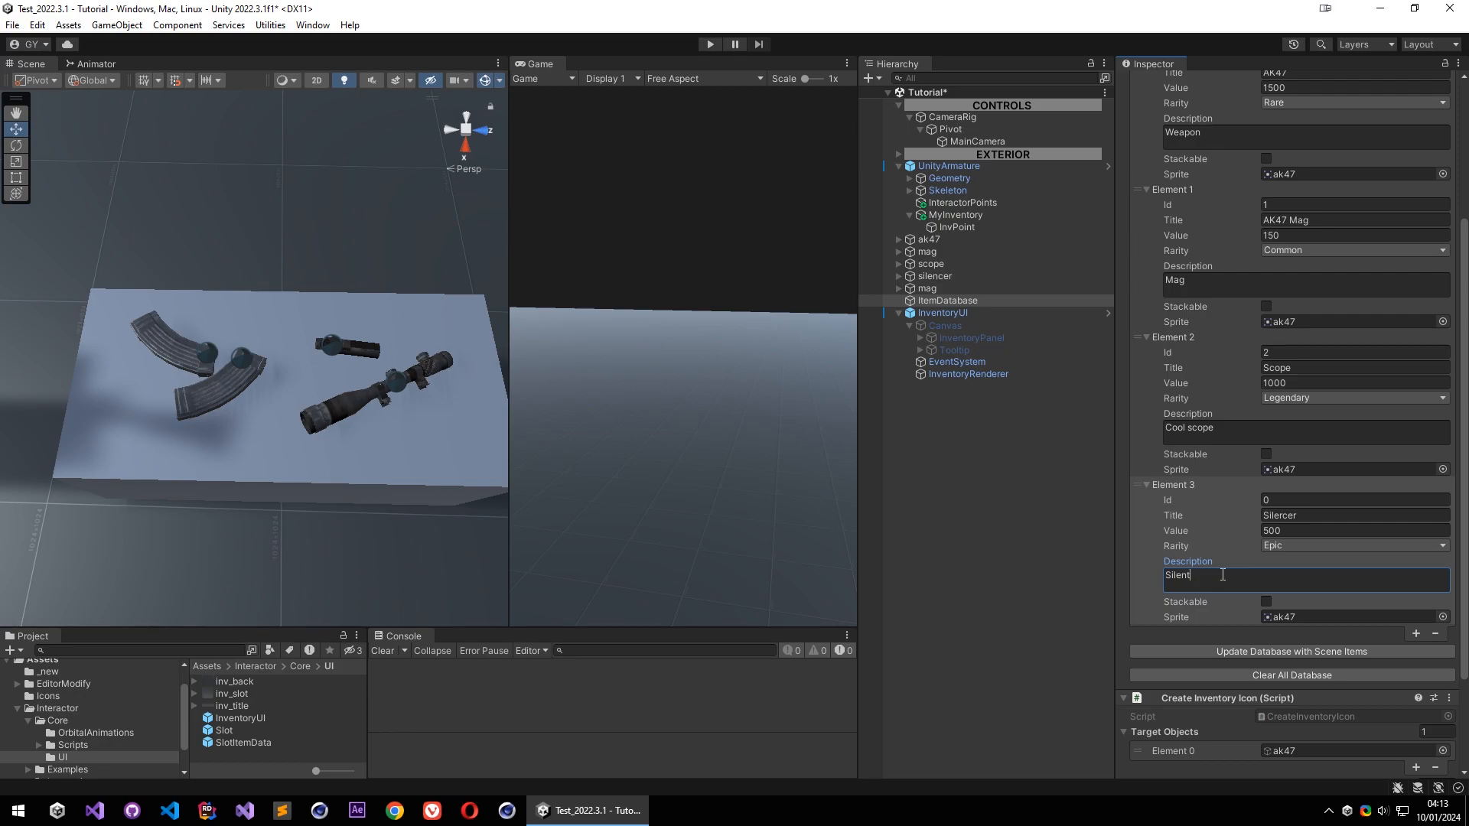
scroll(1223, 566, "down", 1)
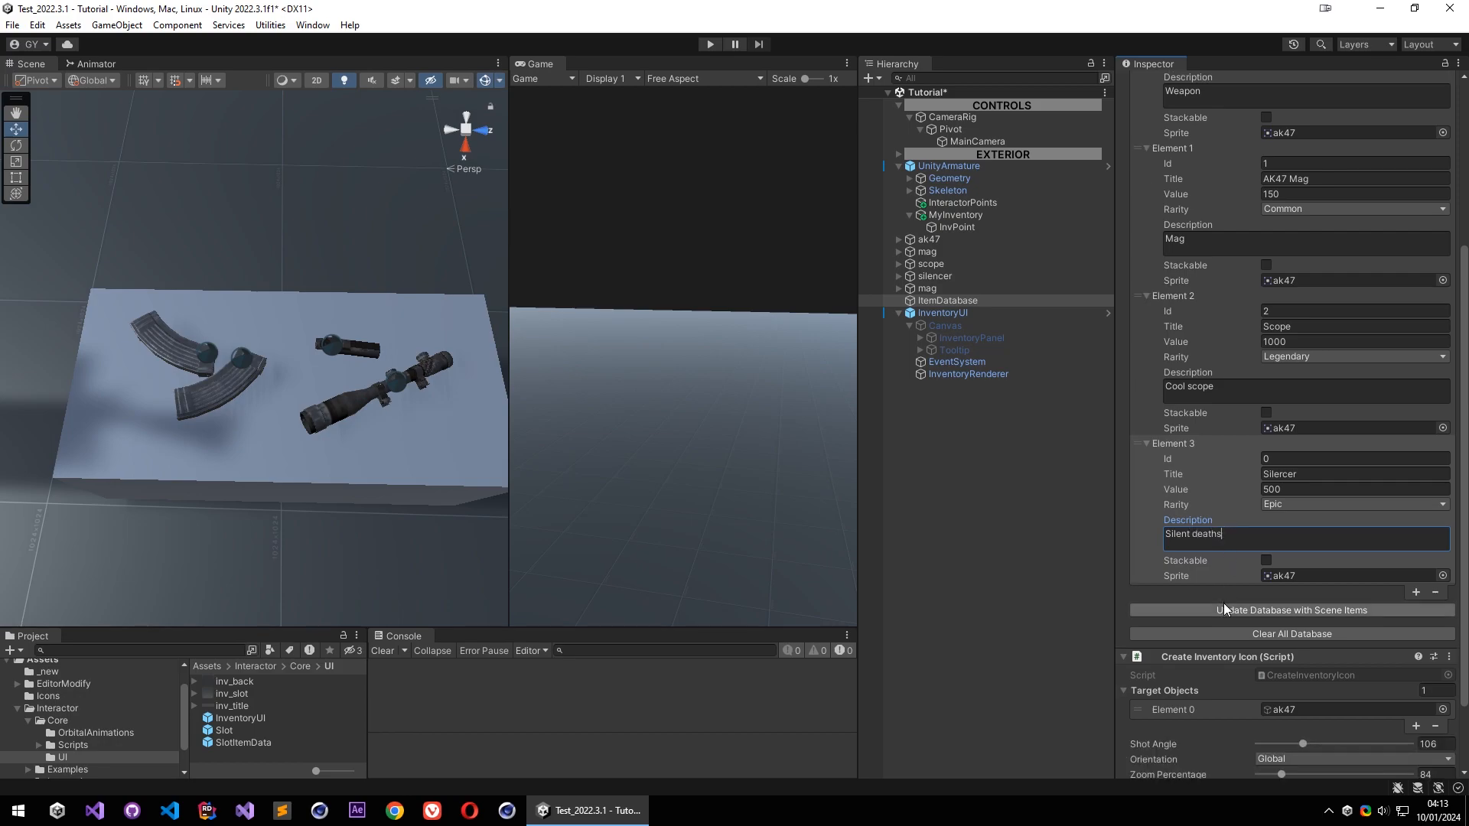
Review the four database entries and locate the sprite asset that the Scope and AK47 Mag entries reference
scroll(1228, 577, "up", 5)
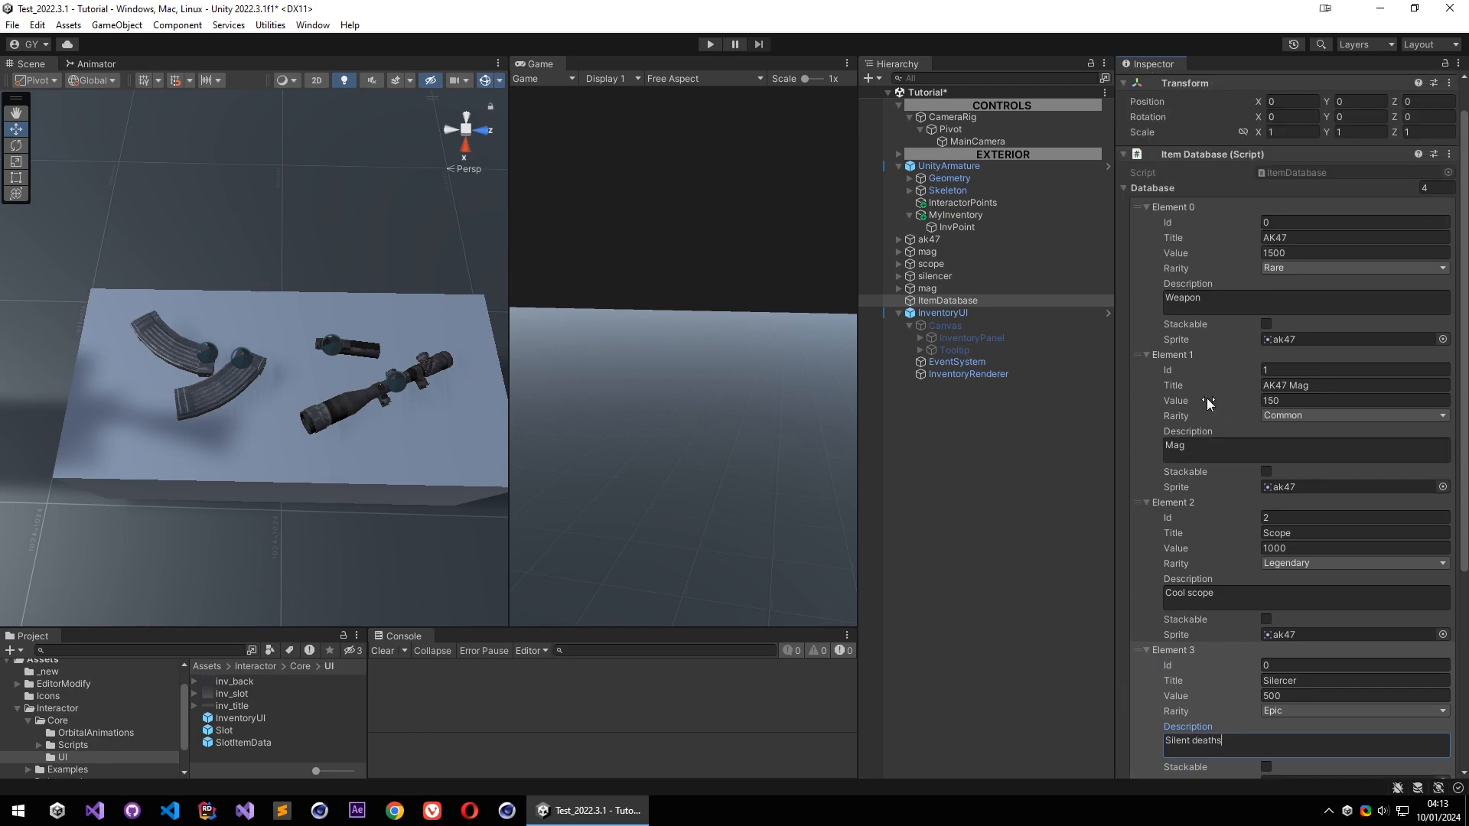
scroll(1208, 410, "down", 2)
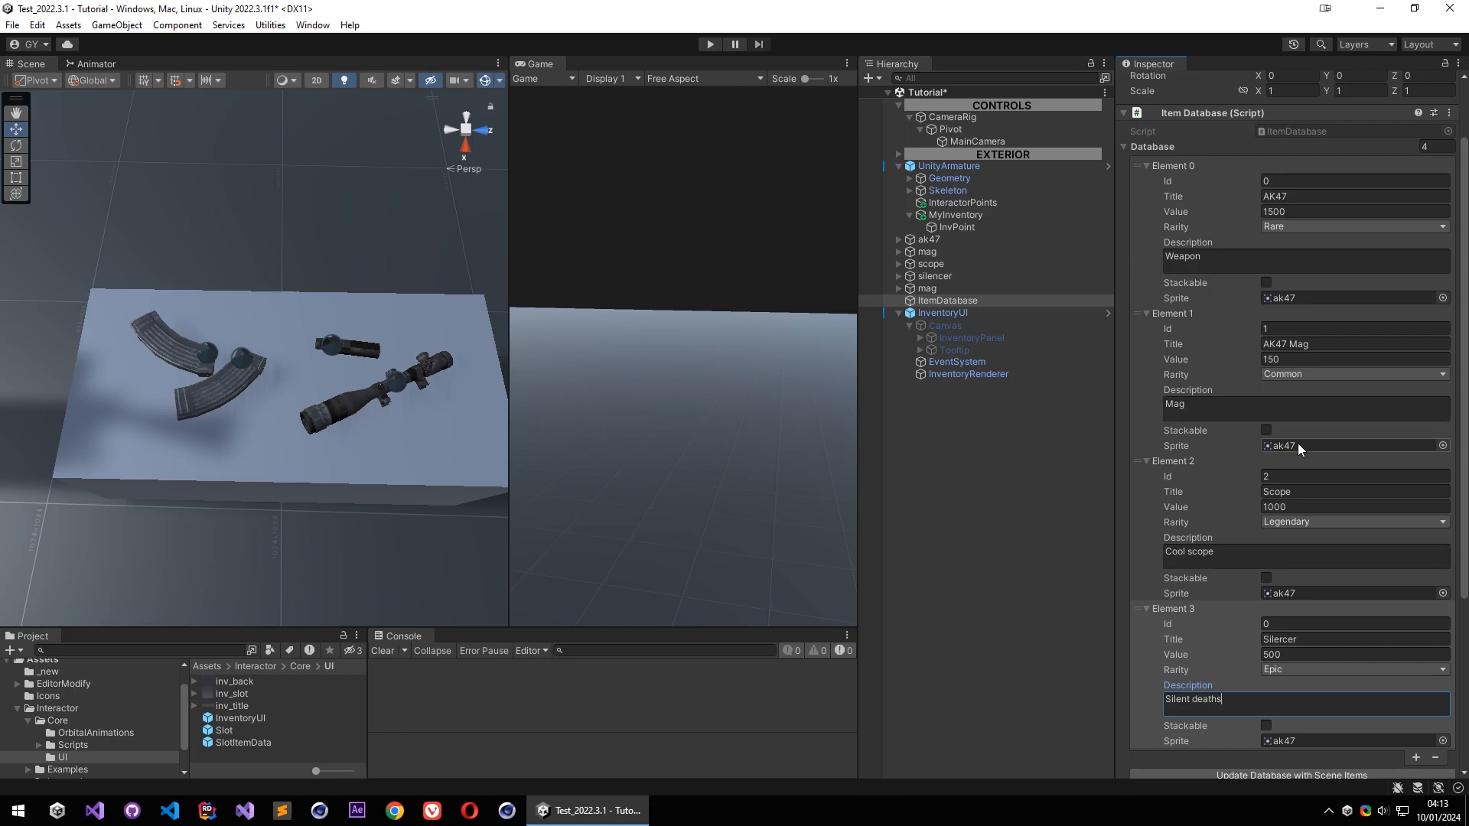
scroll(1297, 443, "down", 4)
left_click(1282, 660)
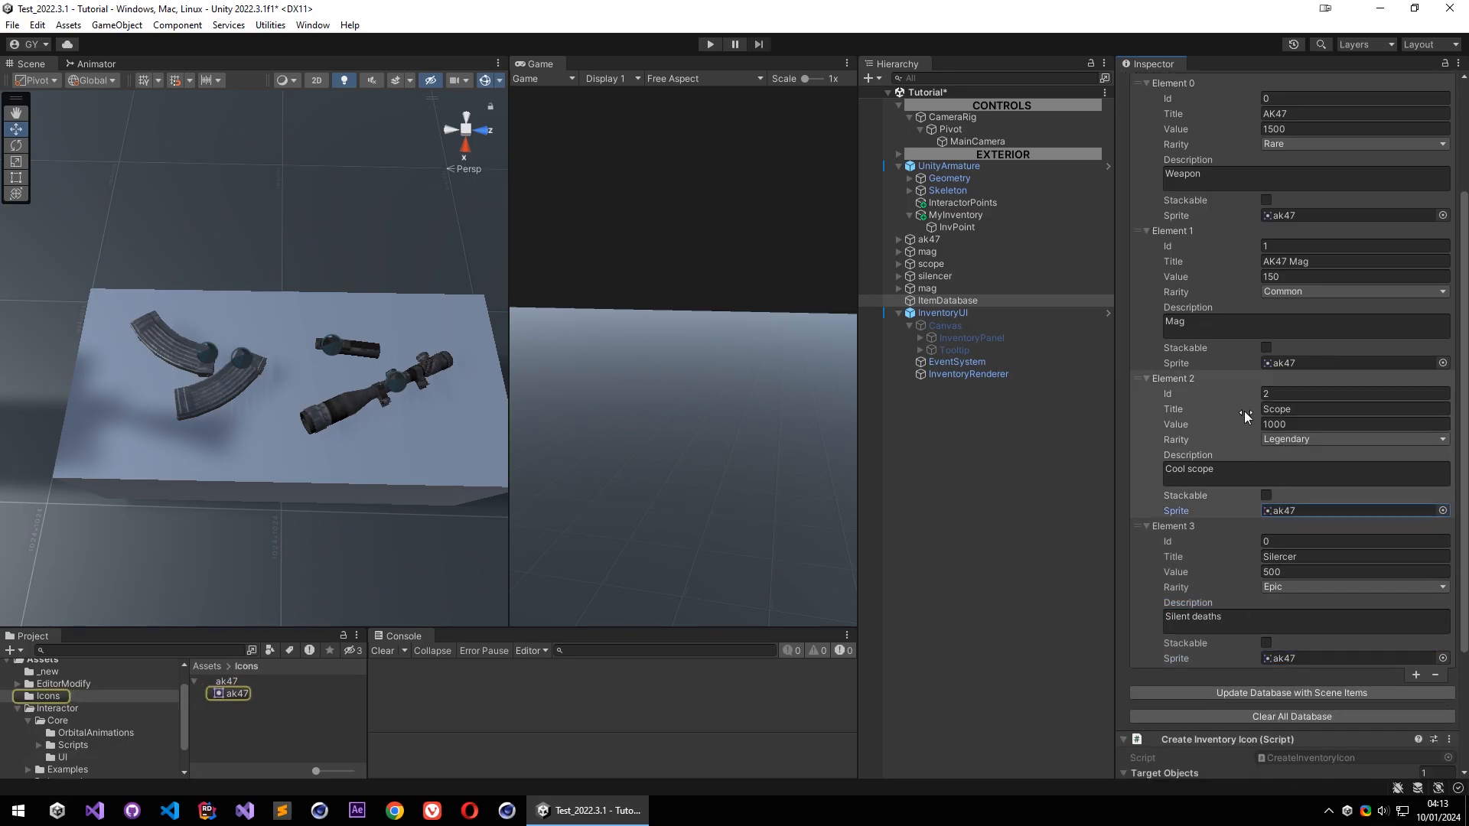
left_click(1299, 362)
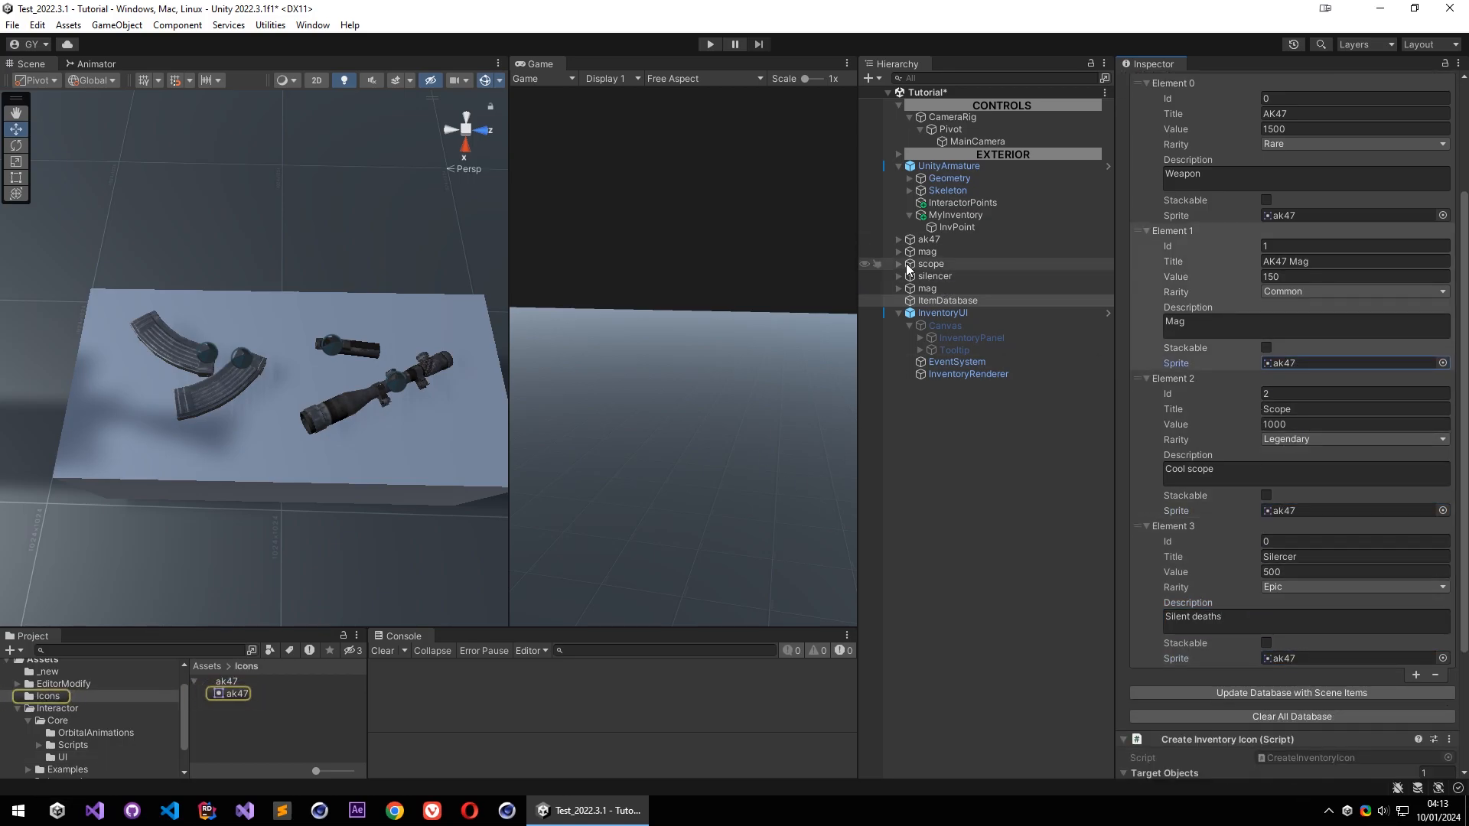
scroll(1195, 278, "up", 8)
scroll(1195, 277, "down", 10)
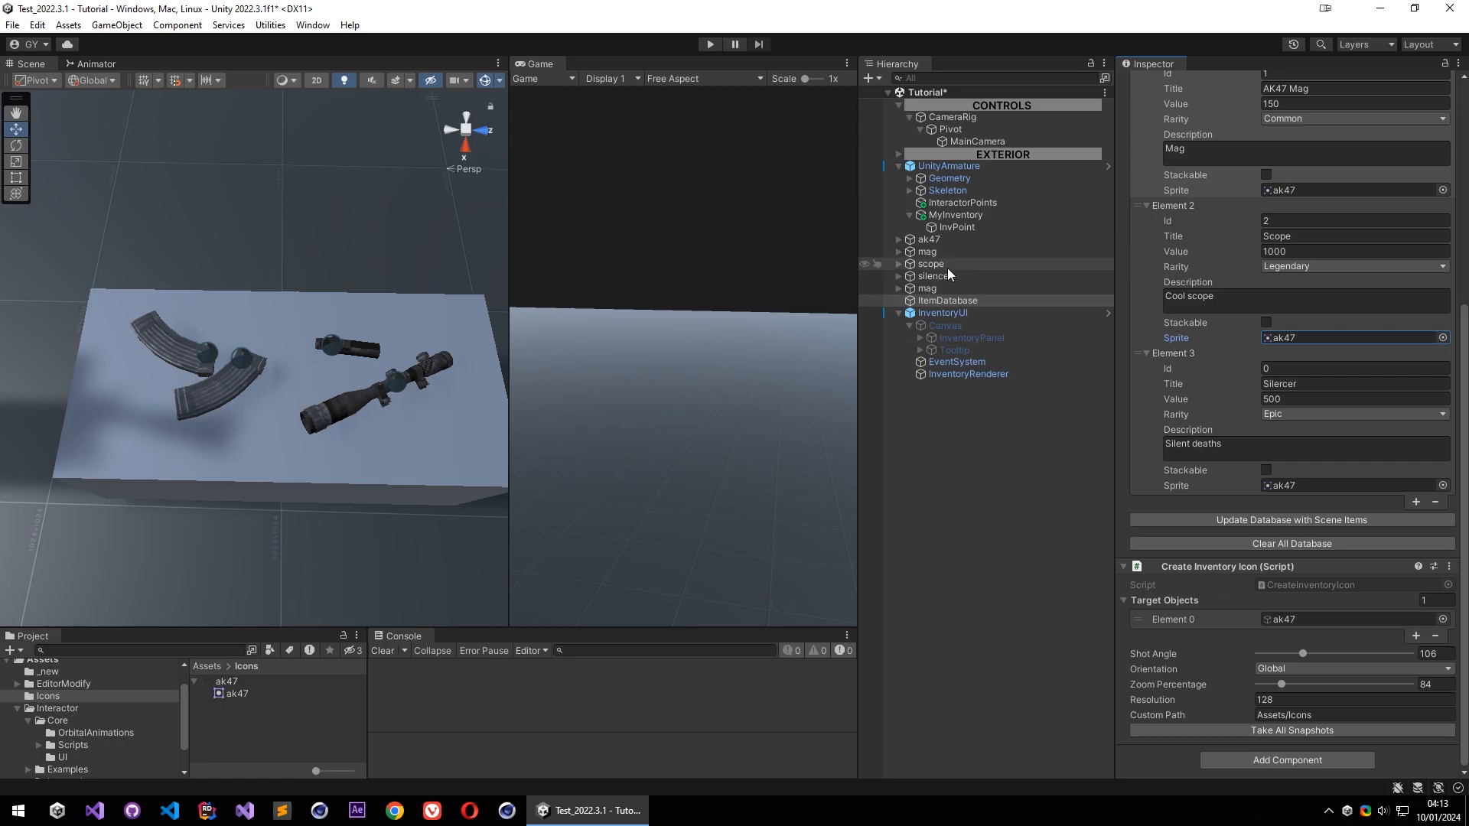
Fill the icon creator's Target Objects with mag, silencer and scope instead of ak47, take all snapshots and preview the new icons
left_click_drag(934, 256, 1301, 621)
left_click_drag(943, 274, 1173, 601)
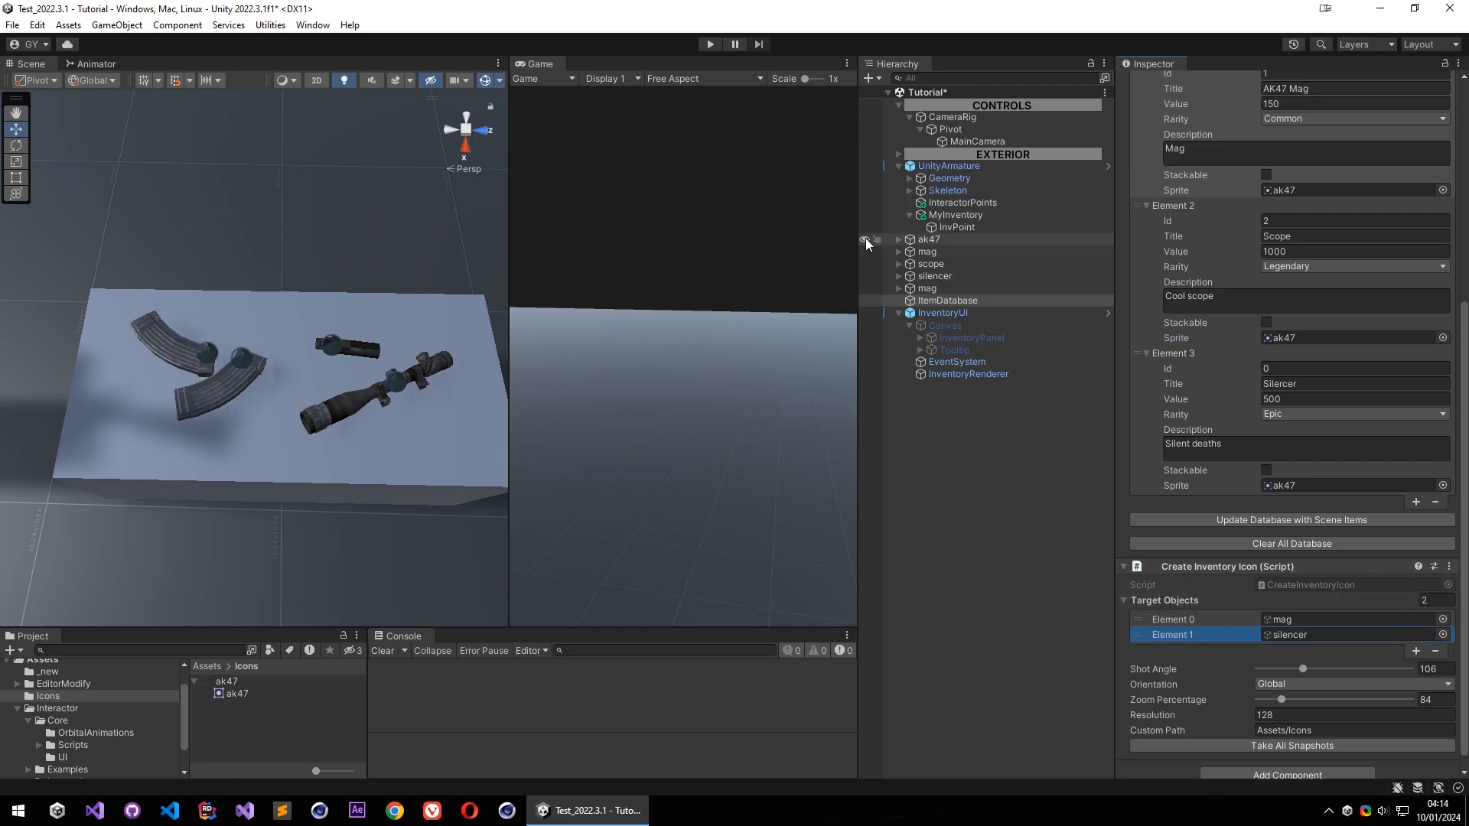
left_click_drag(940, 263, 1218, 620)
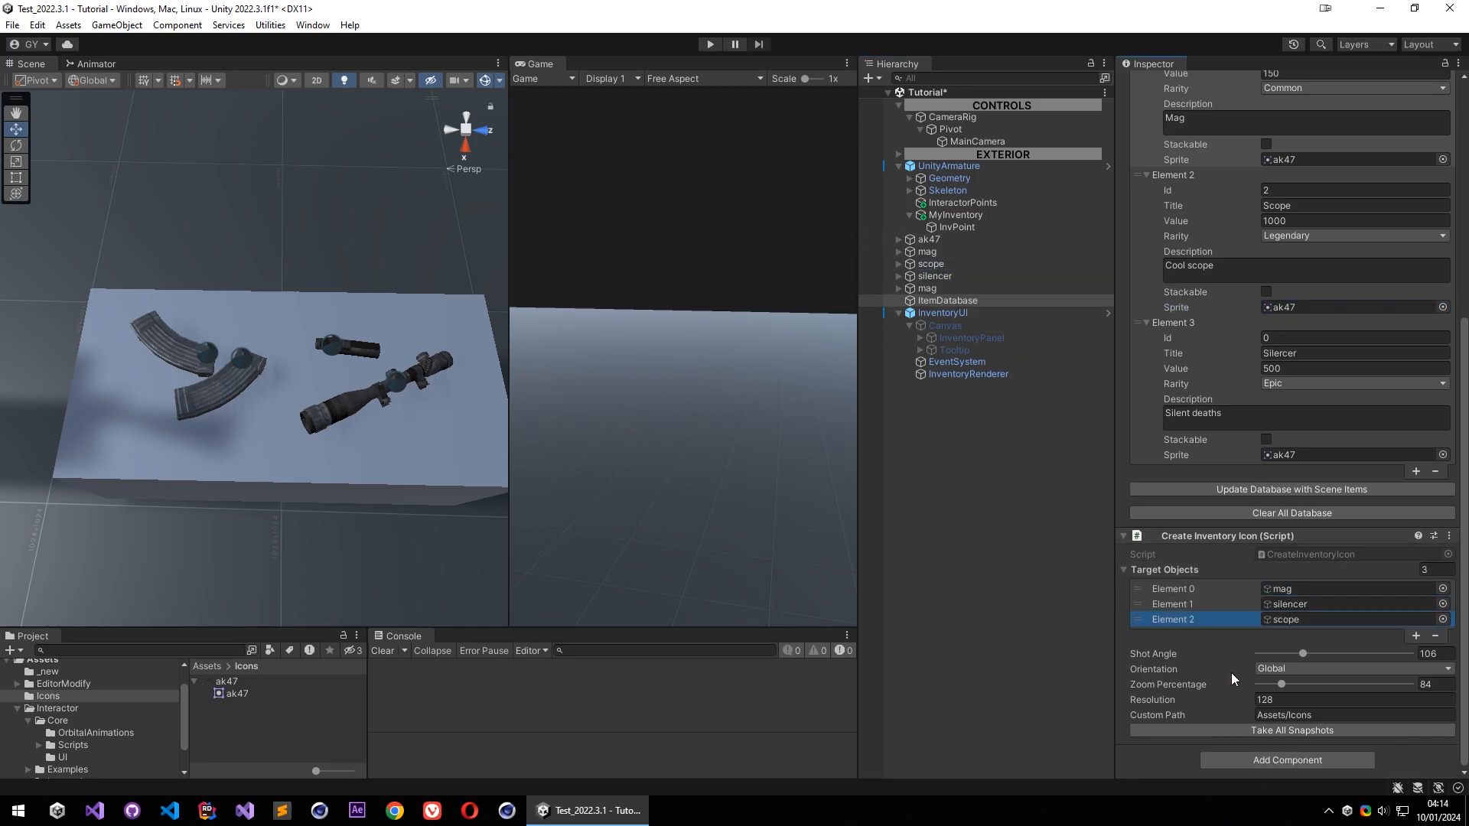
left_click(1251, 732)
left_click_drag(227, 705, 344, 748)
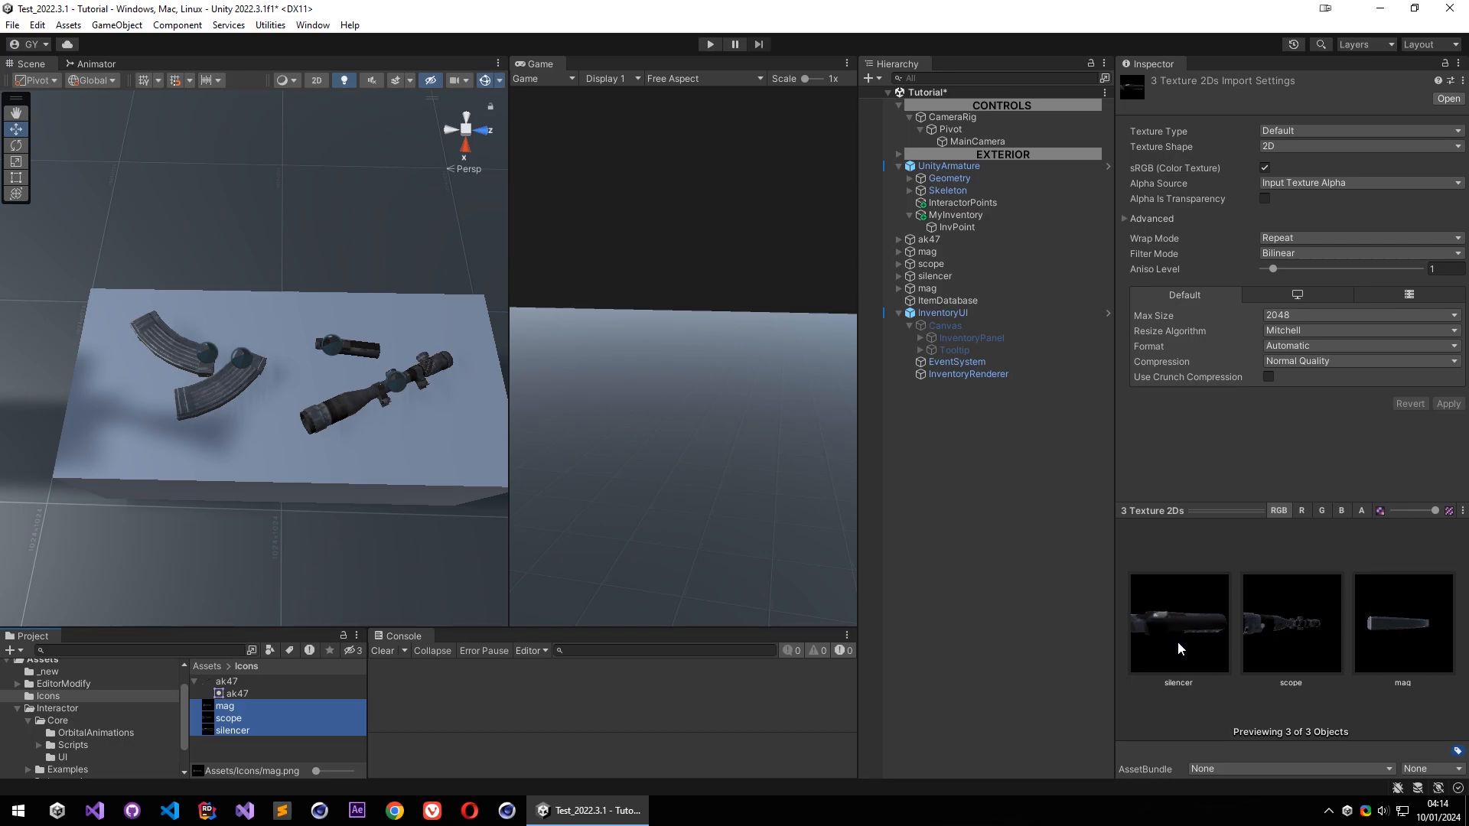
Set the ItemDatabase icon creator's Orientation to Local and retake all snapshots
left_click(968, 313)
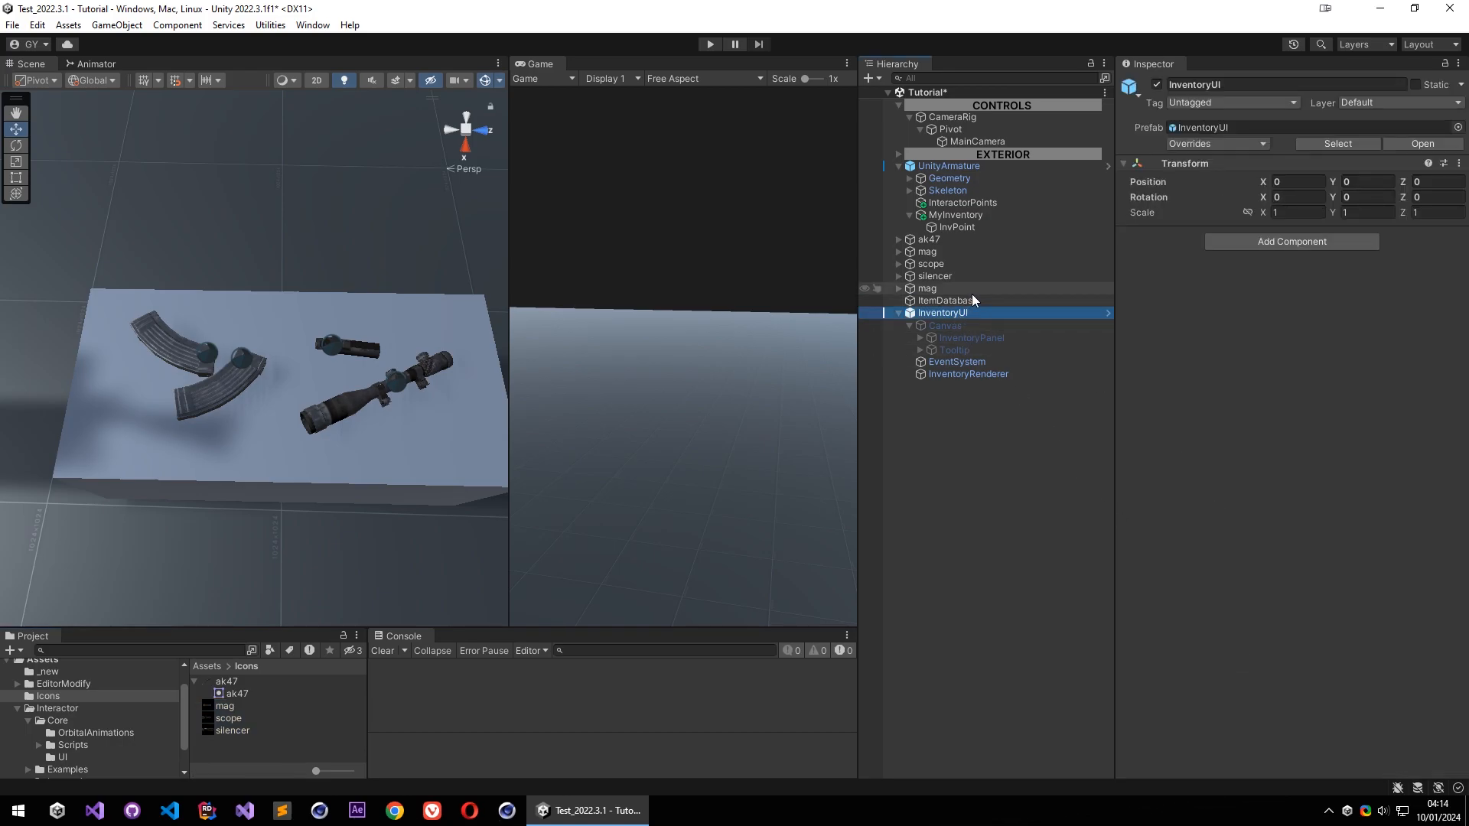
left_click(956, 278)
left_click(948, 241)
left_click(948, 301)
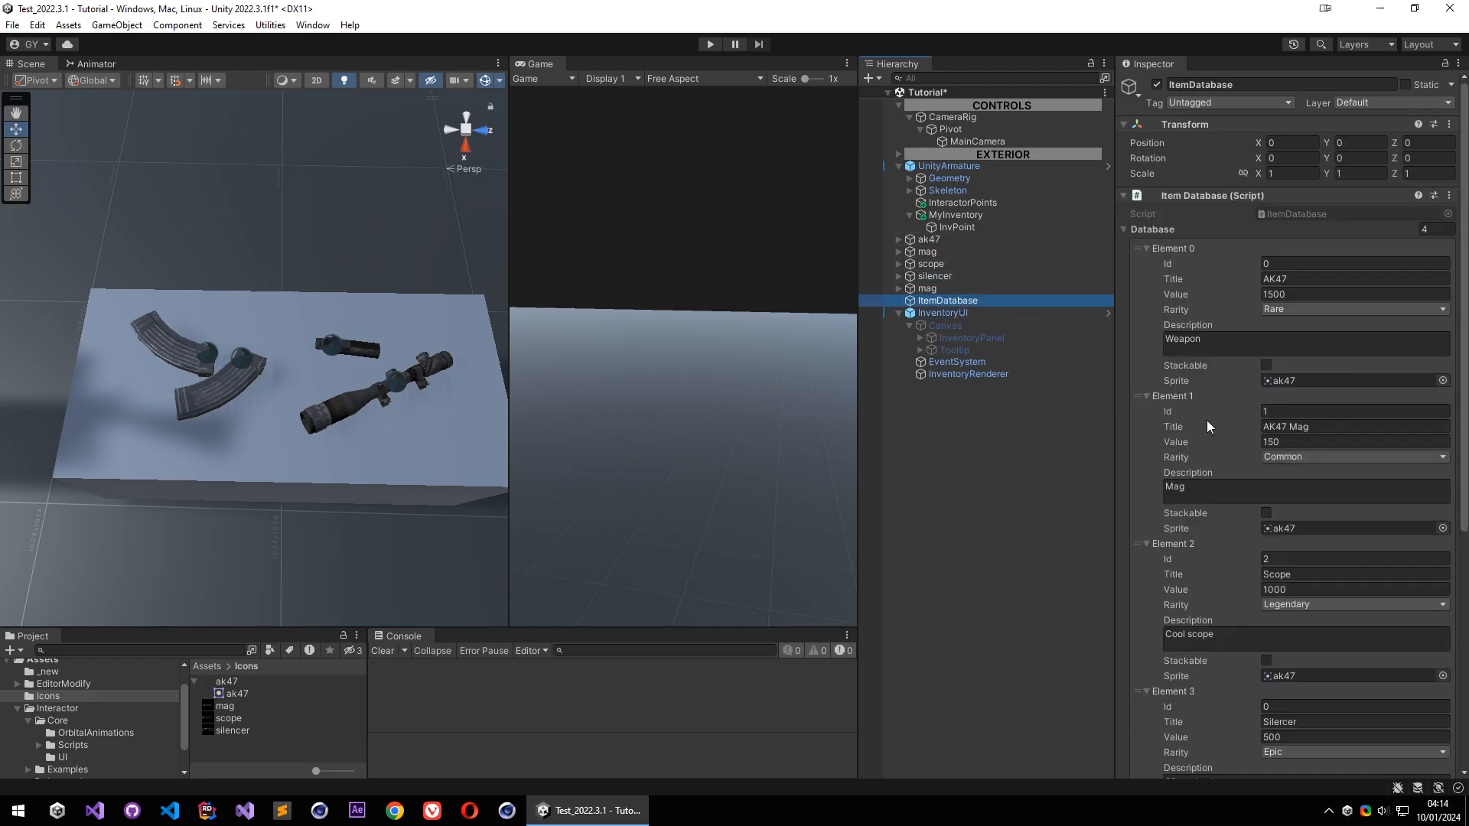
scroll(1157, 376, "down", 10)
left_click(1266, 670)
left_click(1279, 697)
left_click(1252, 733)
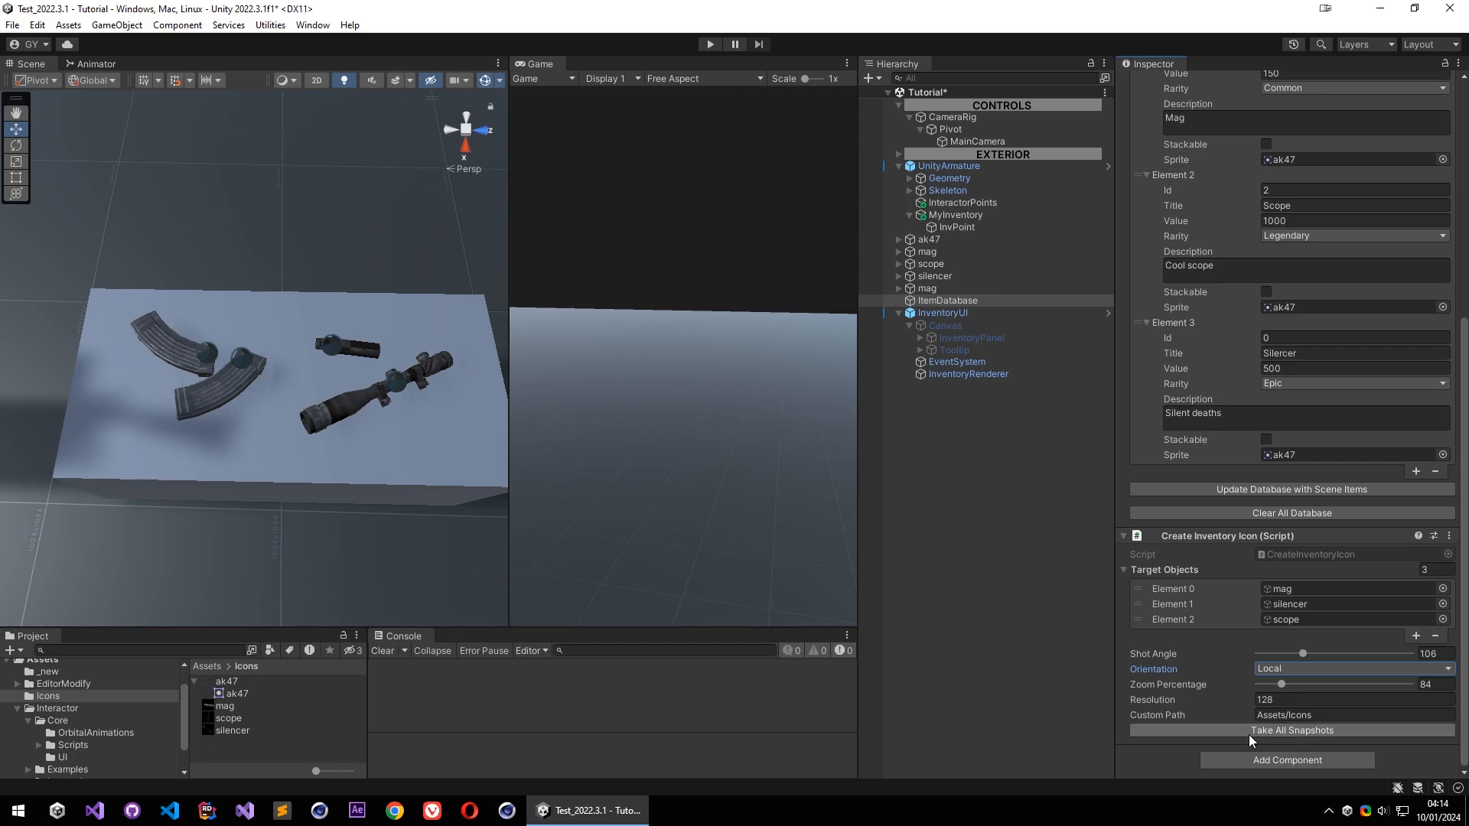
Change the Texture Type of the mag, scope and silencer icons to Sprite (2D and UI) and apply the import settings
left_click(232, 708)
left_click(229, 732)
left_click(231, 710, "shift")
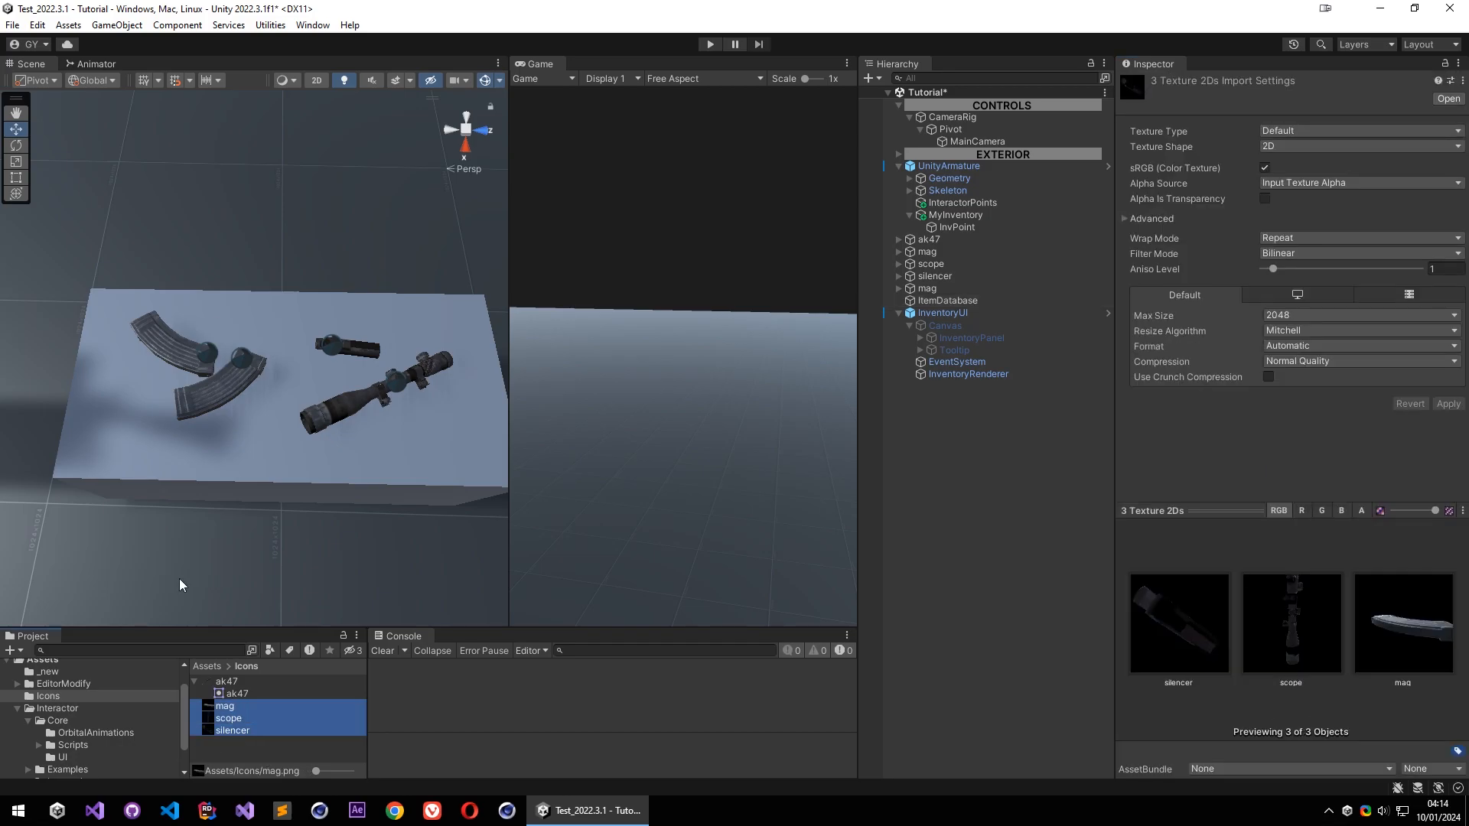
left_click(1293, 131)
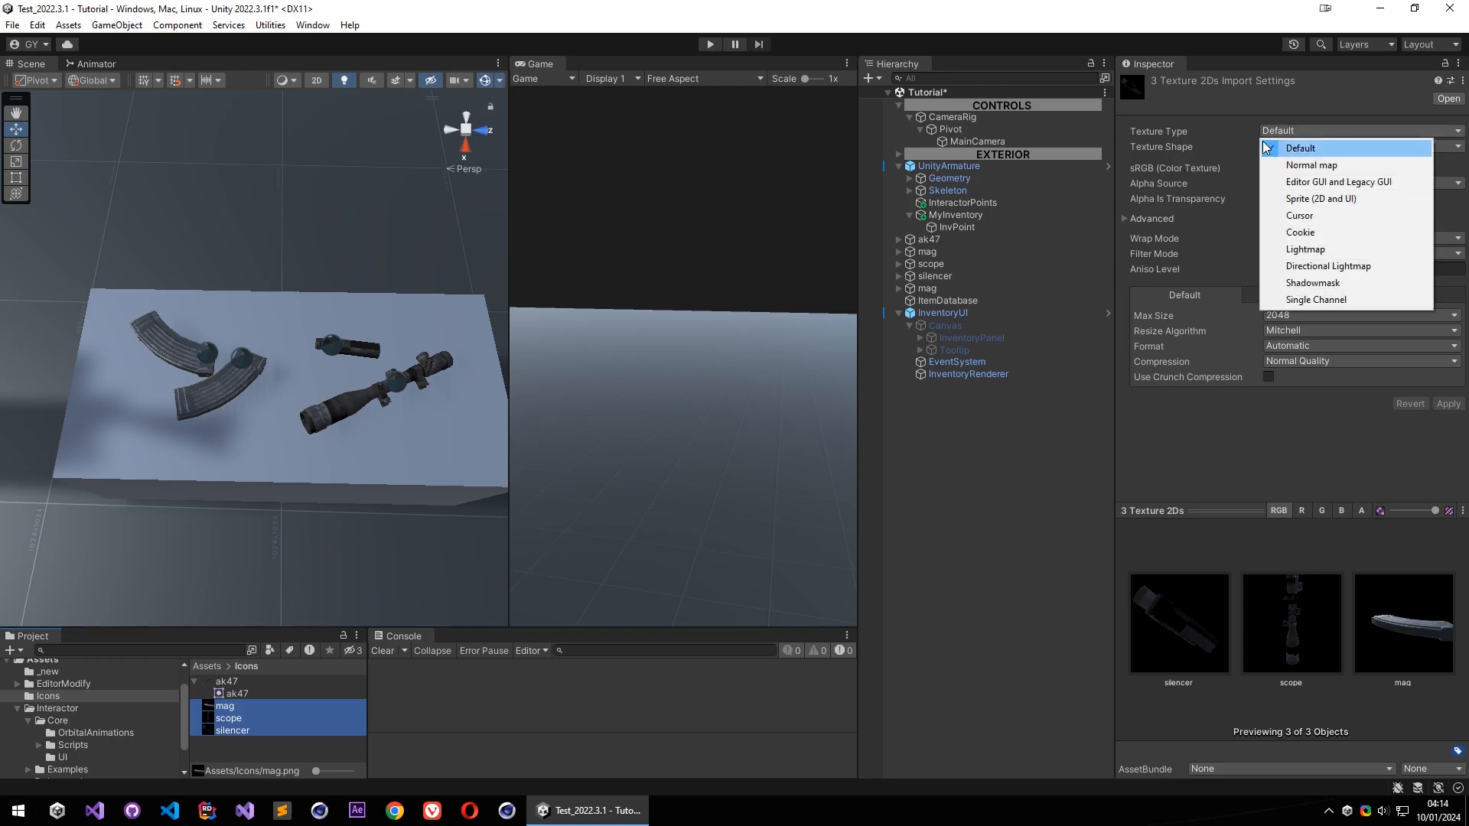
left_click(1322, 198)
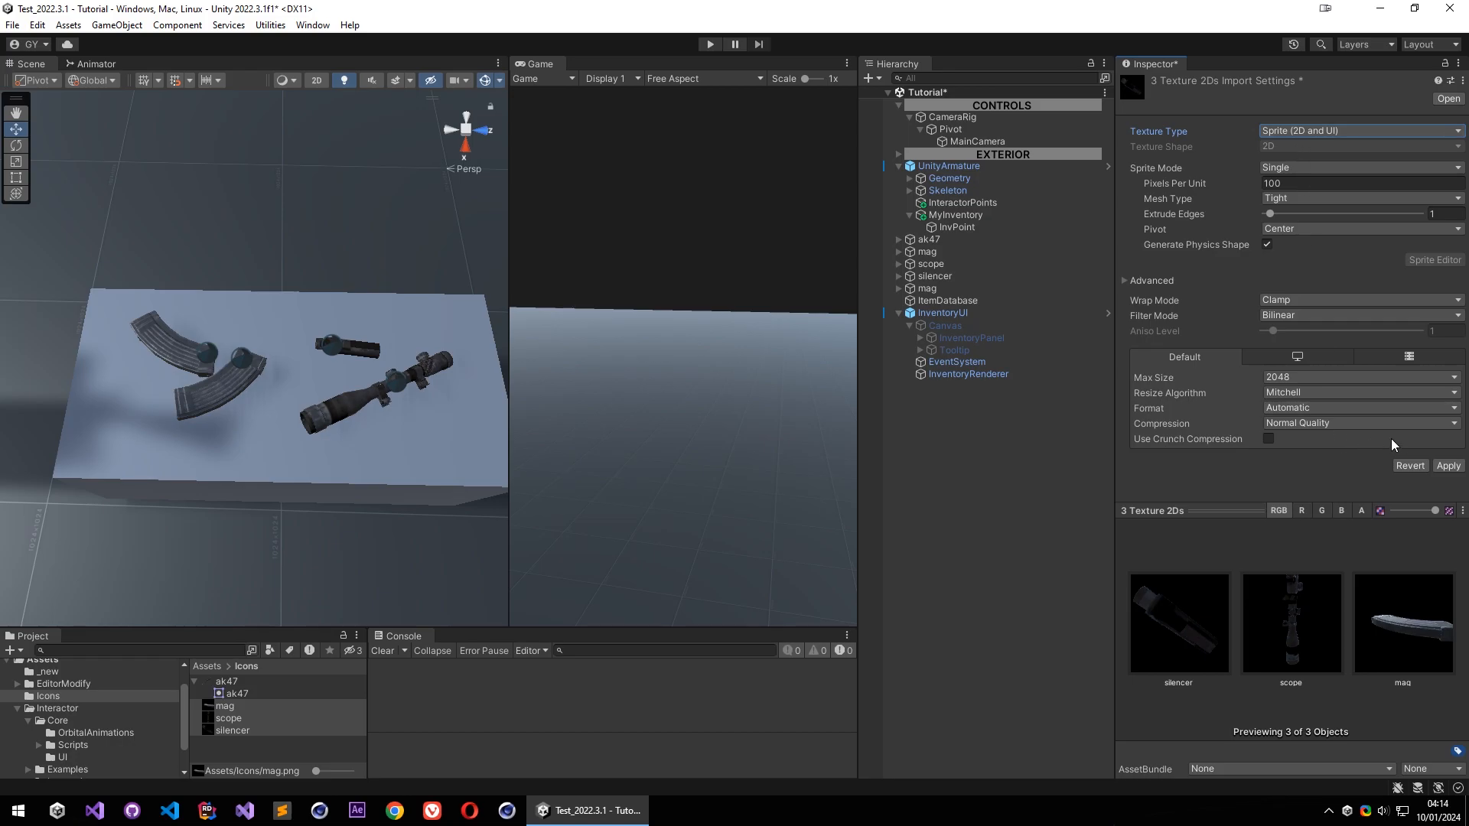
left_click(1441, 466)
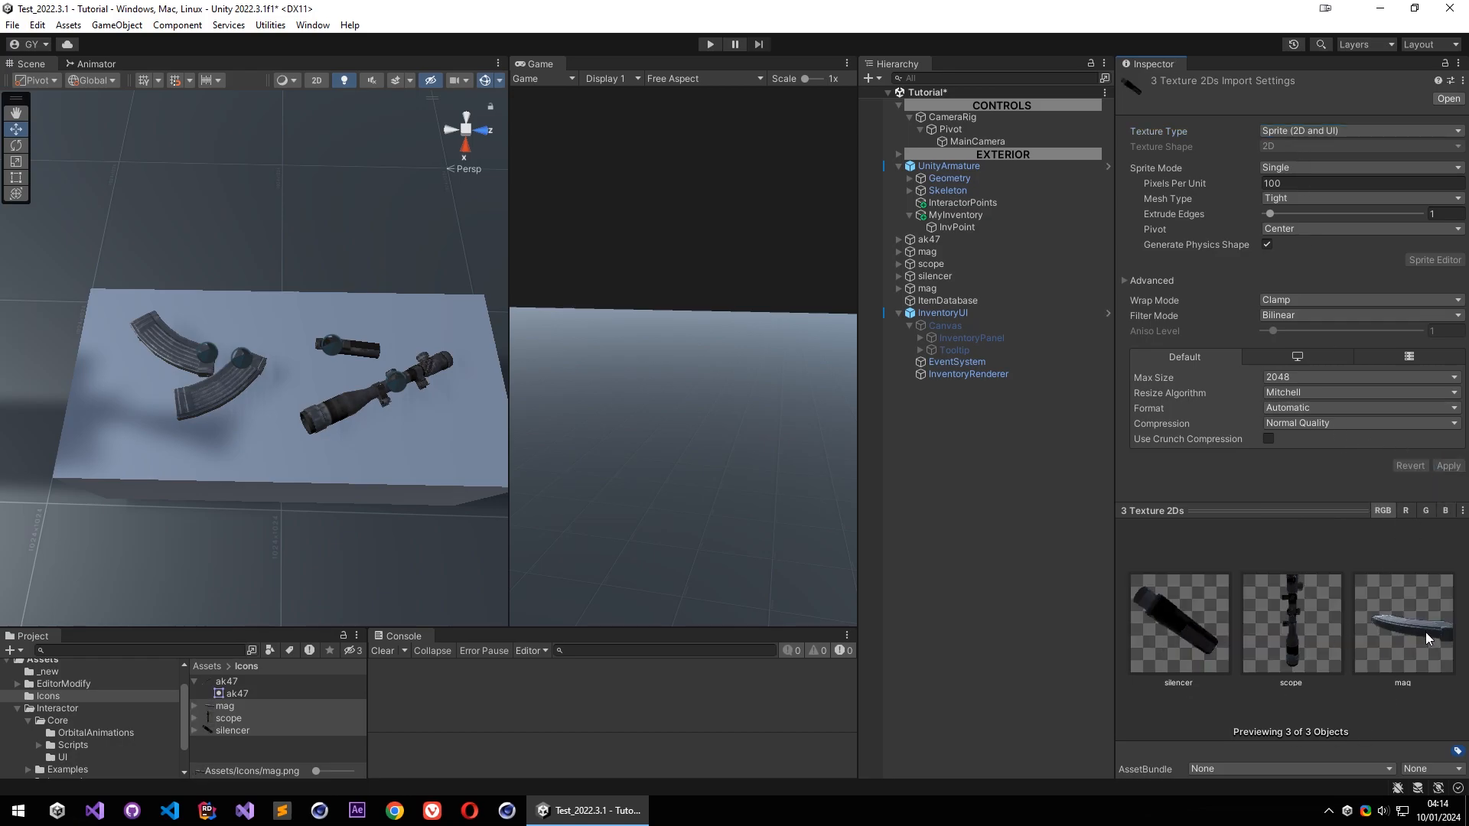
Assign the mag sprite to the ItemDatabase's AK47 Mag entry and the scope sprite to its Scope entry
left_click(965, 301)
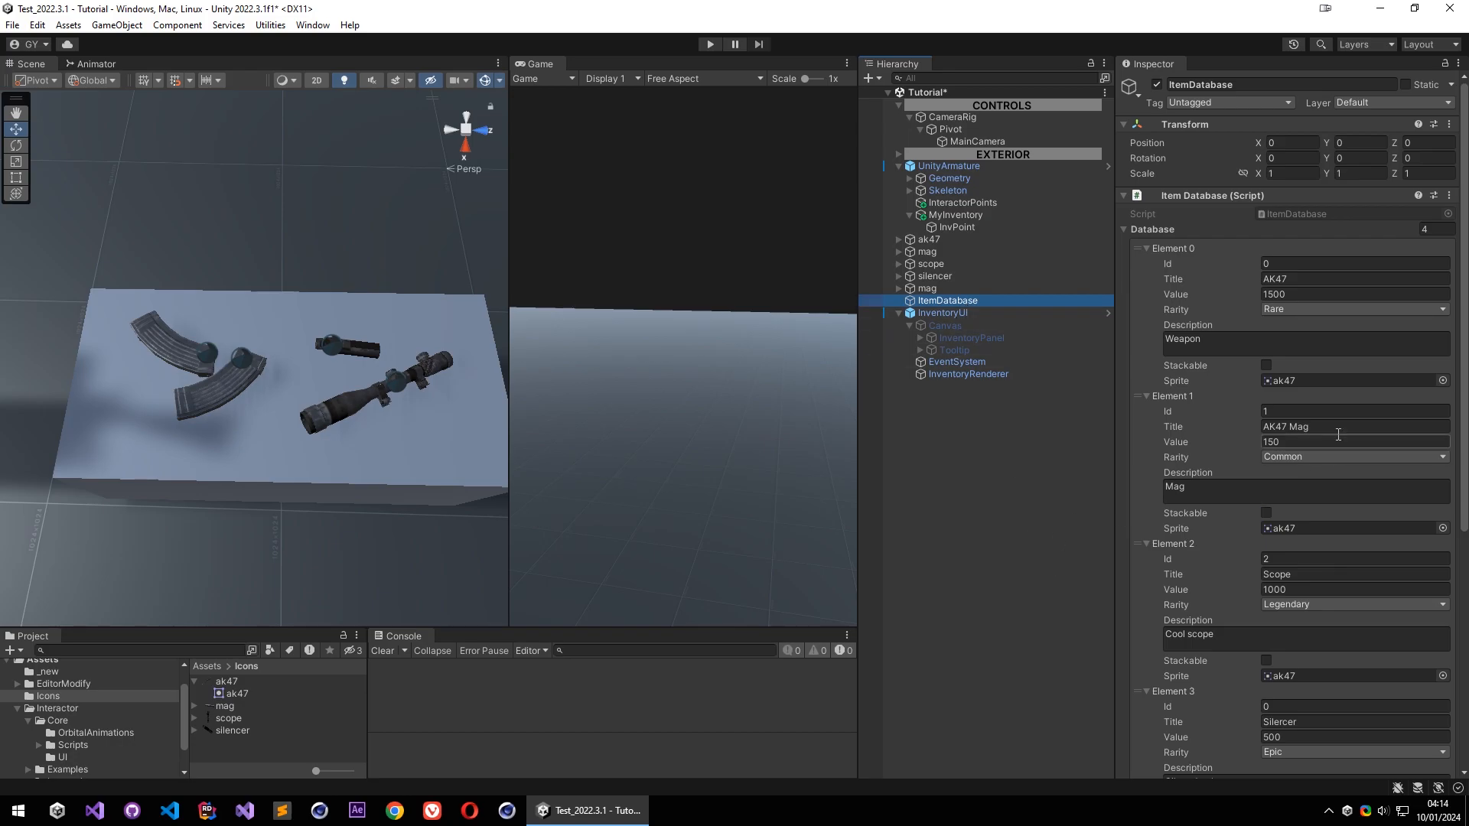
left_click_drag(228, 711, 1140, 348)
left_click_drag(1290, 430, 1293, 530)
scroll(1222, 515, "down", 4)
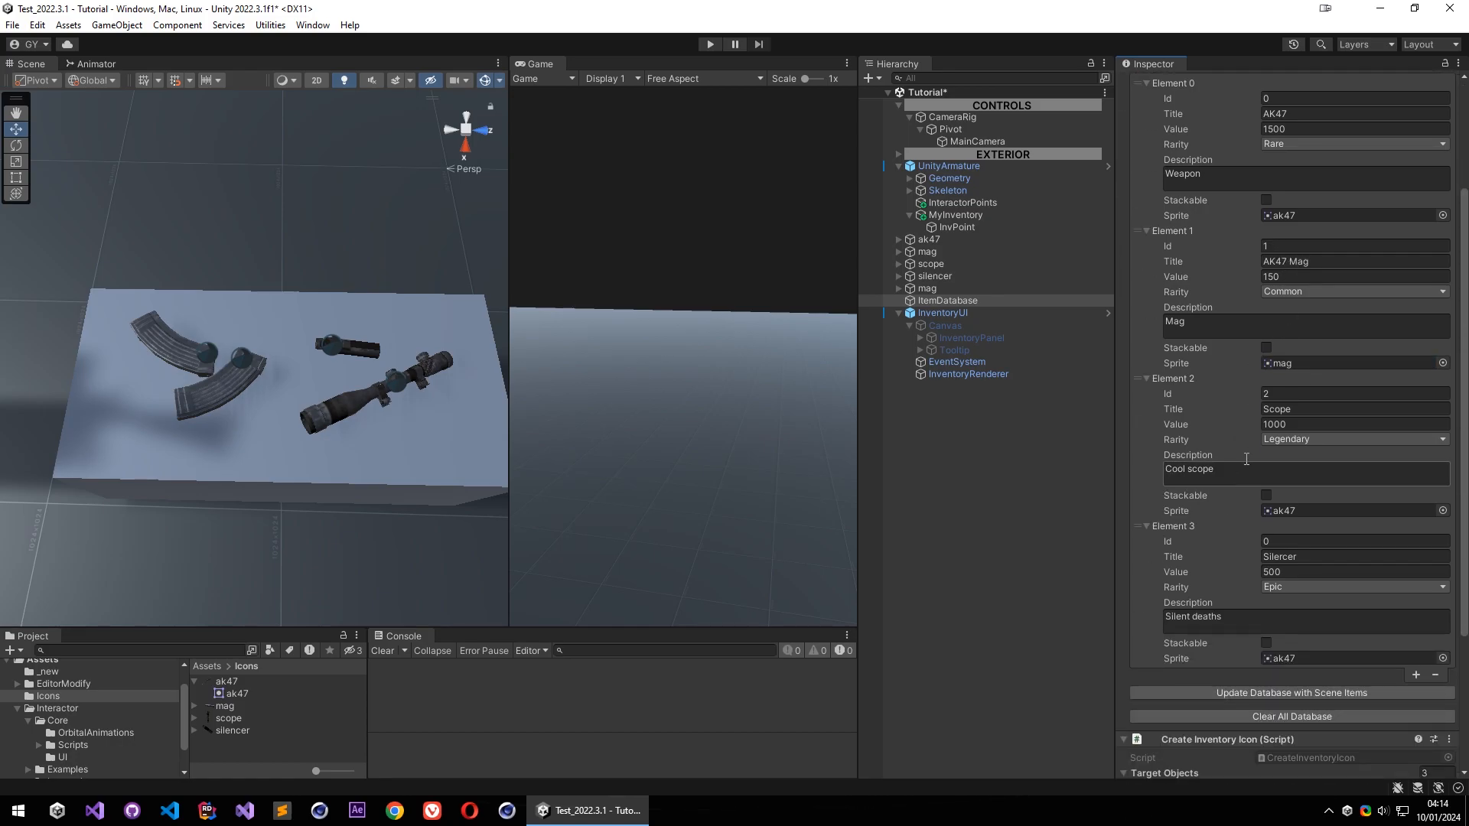
left_click_drag(1374, 533, 1289, 511)
Correct database Element 3's title to "Silencer" and assign the silencer sprite to it
scroll(1285, 459, "down", 2)
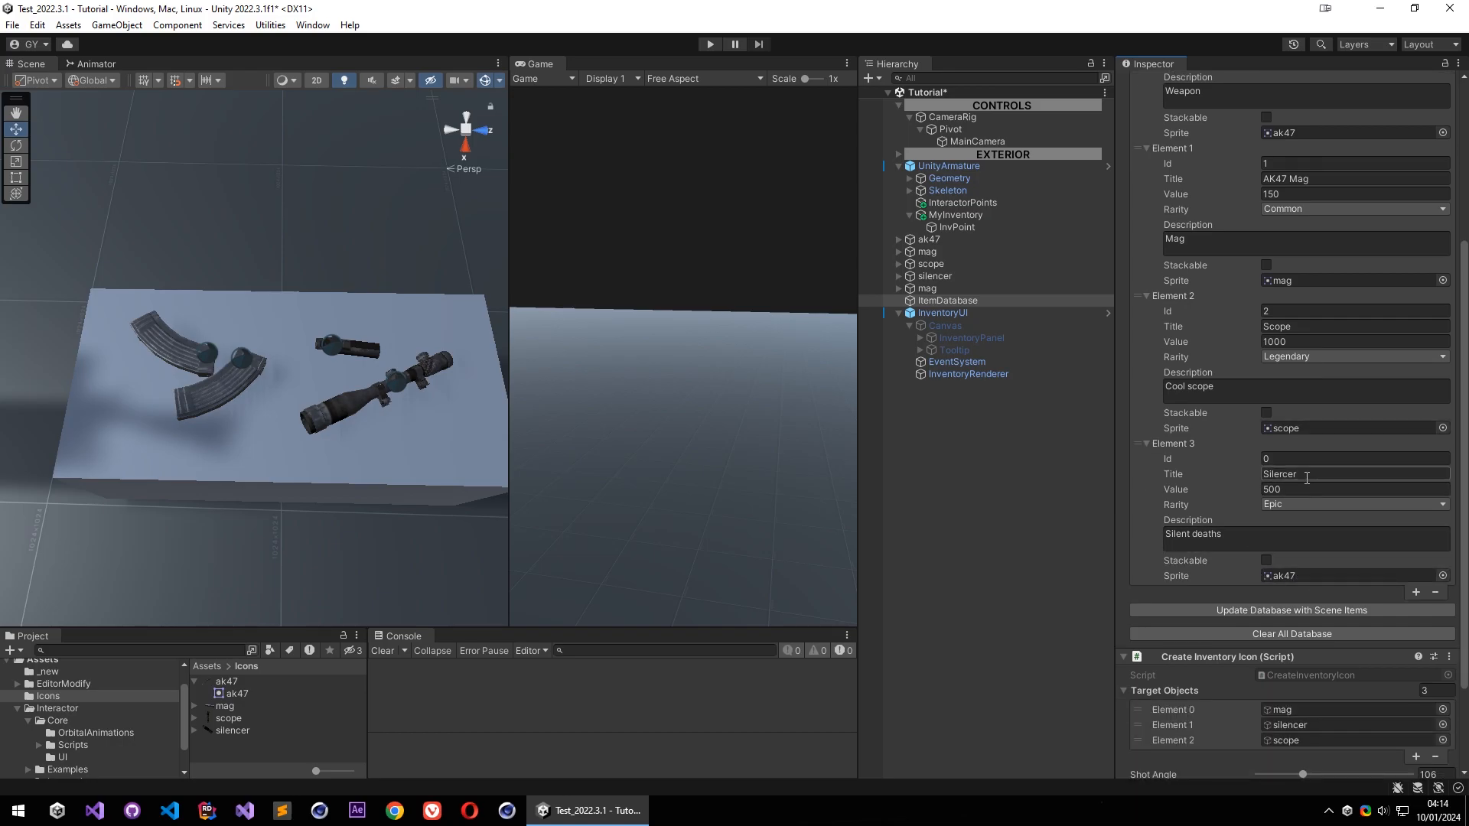
left_click(1285, 477)
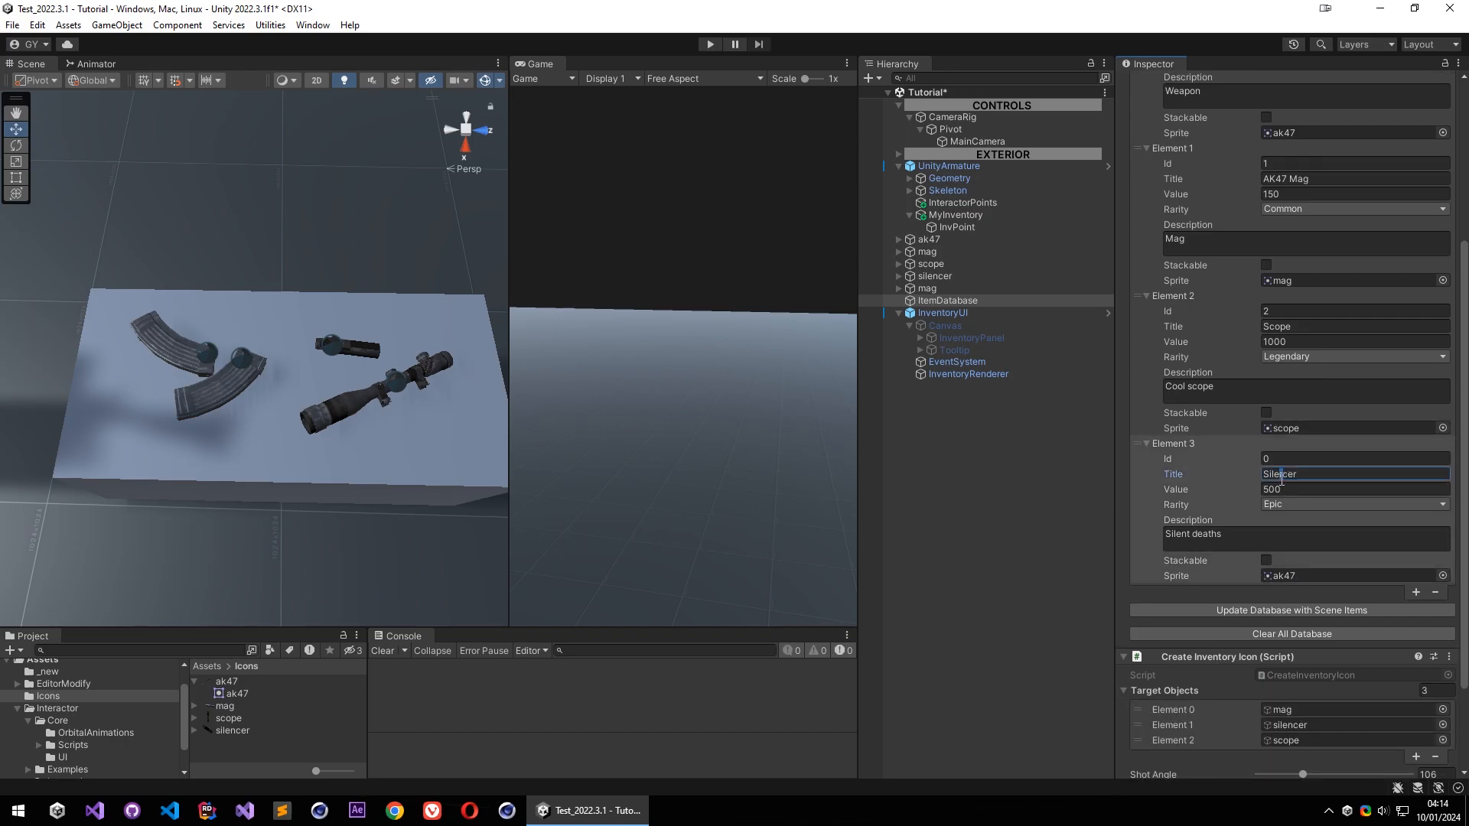
left_click_drag(238, 737, 1334, 580)
scroll(1244, 507, "up", 5)
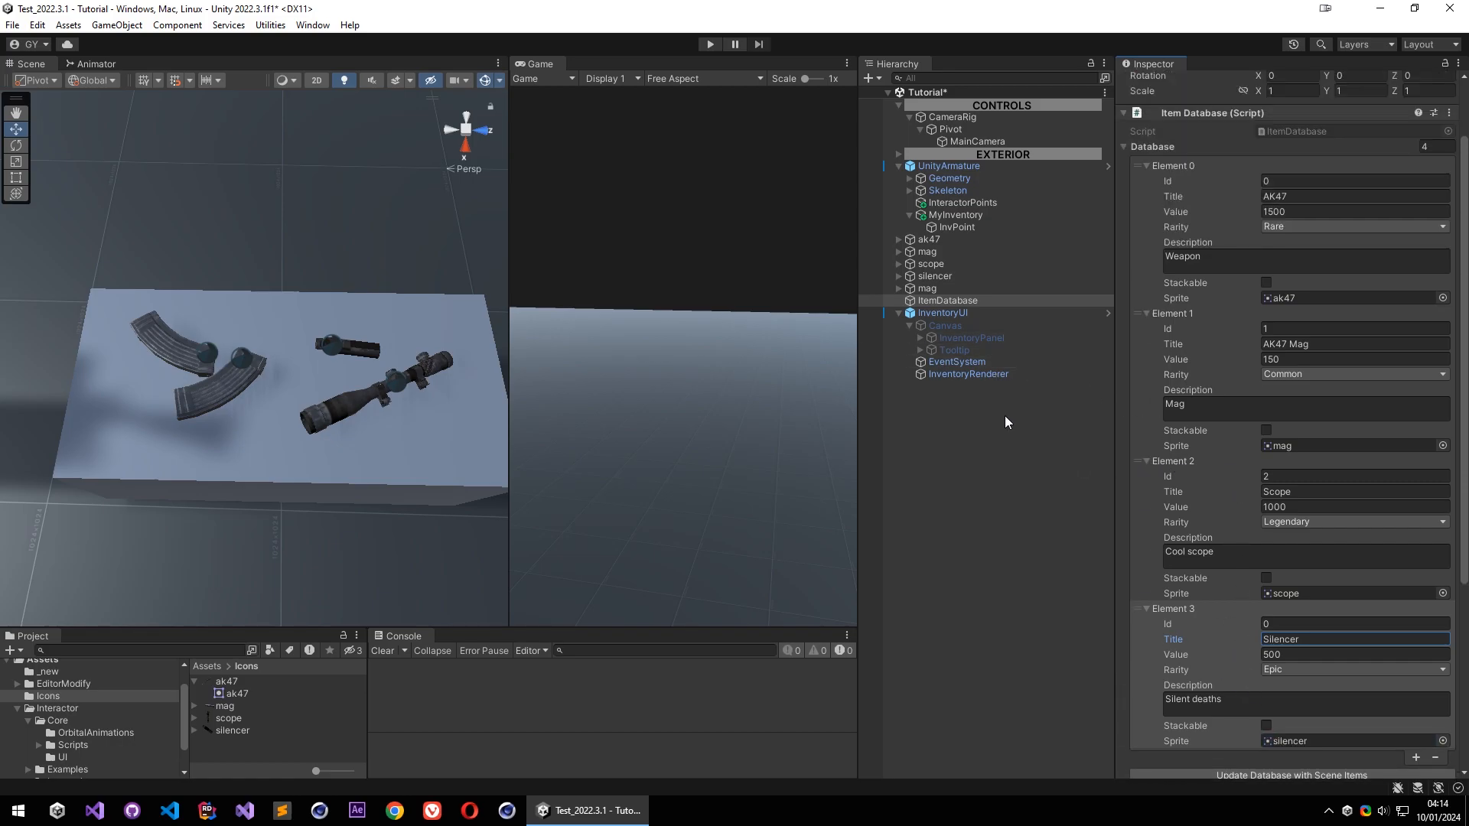
Check ak47's Item settings for reference, add the Item component to the first mag object and open its Db Index for editing
left_click(956, 241)
scroll(1216, 505, "down", 6)
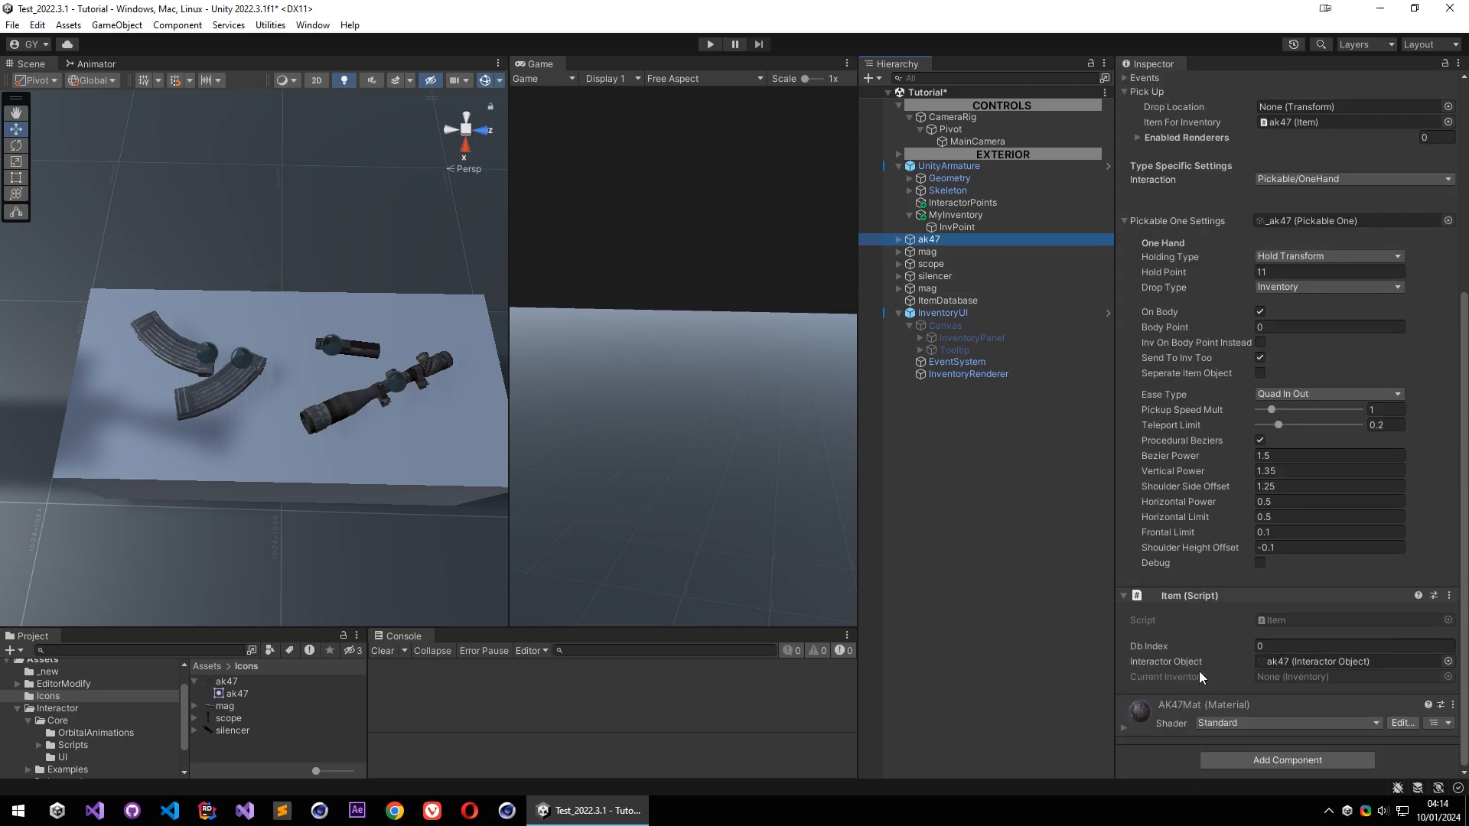
left_click(952, 251)
left_click(1259, 758)
type("item")
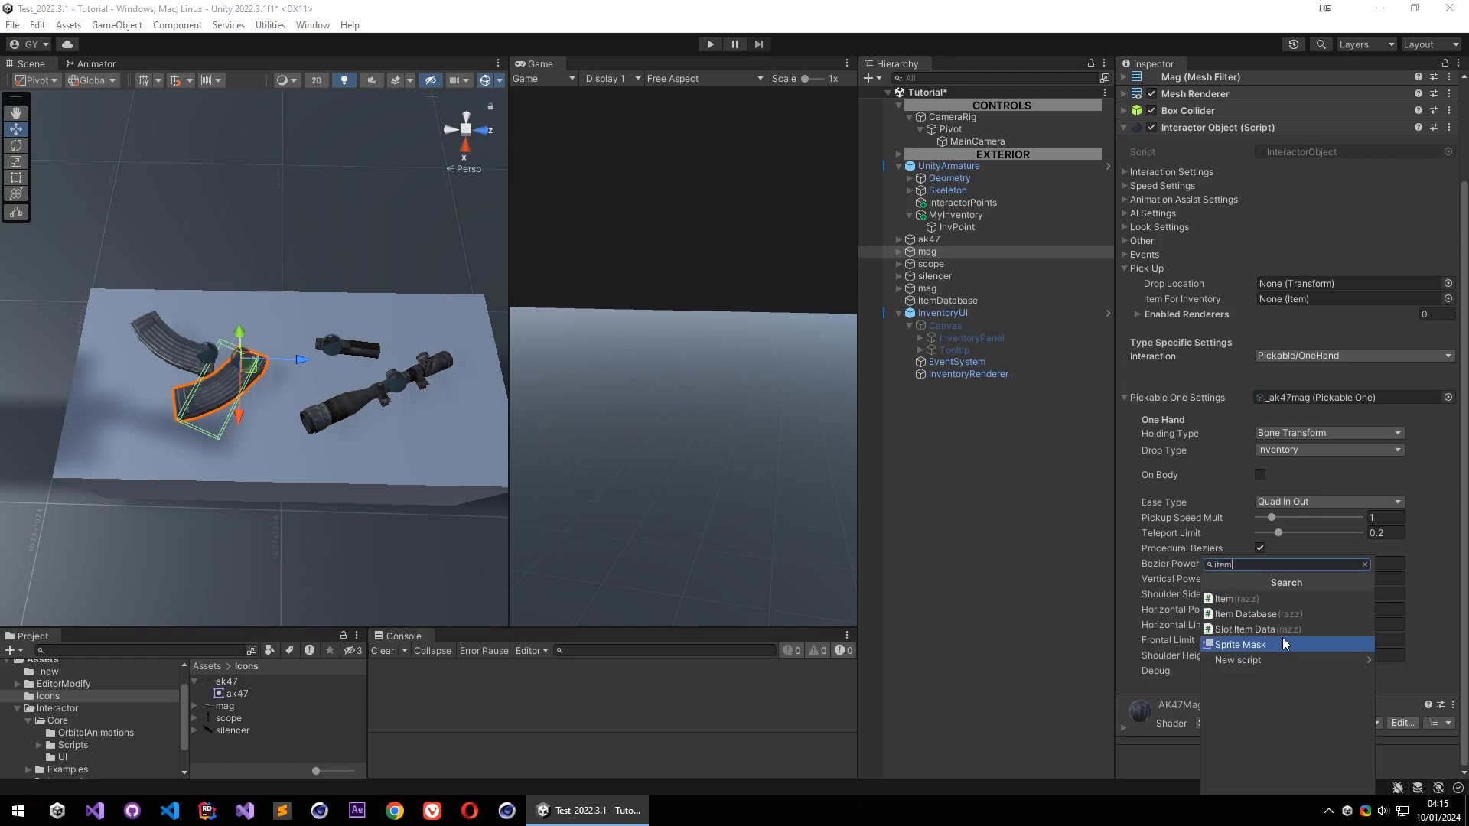
left_click(1223, 599)
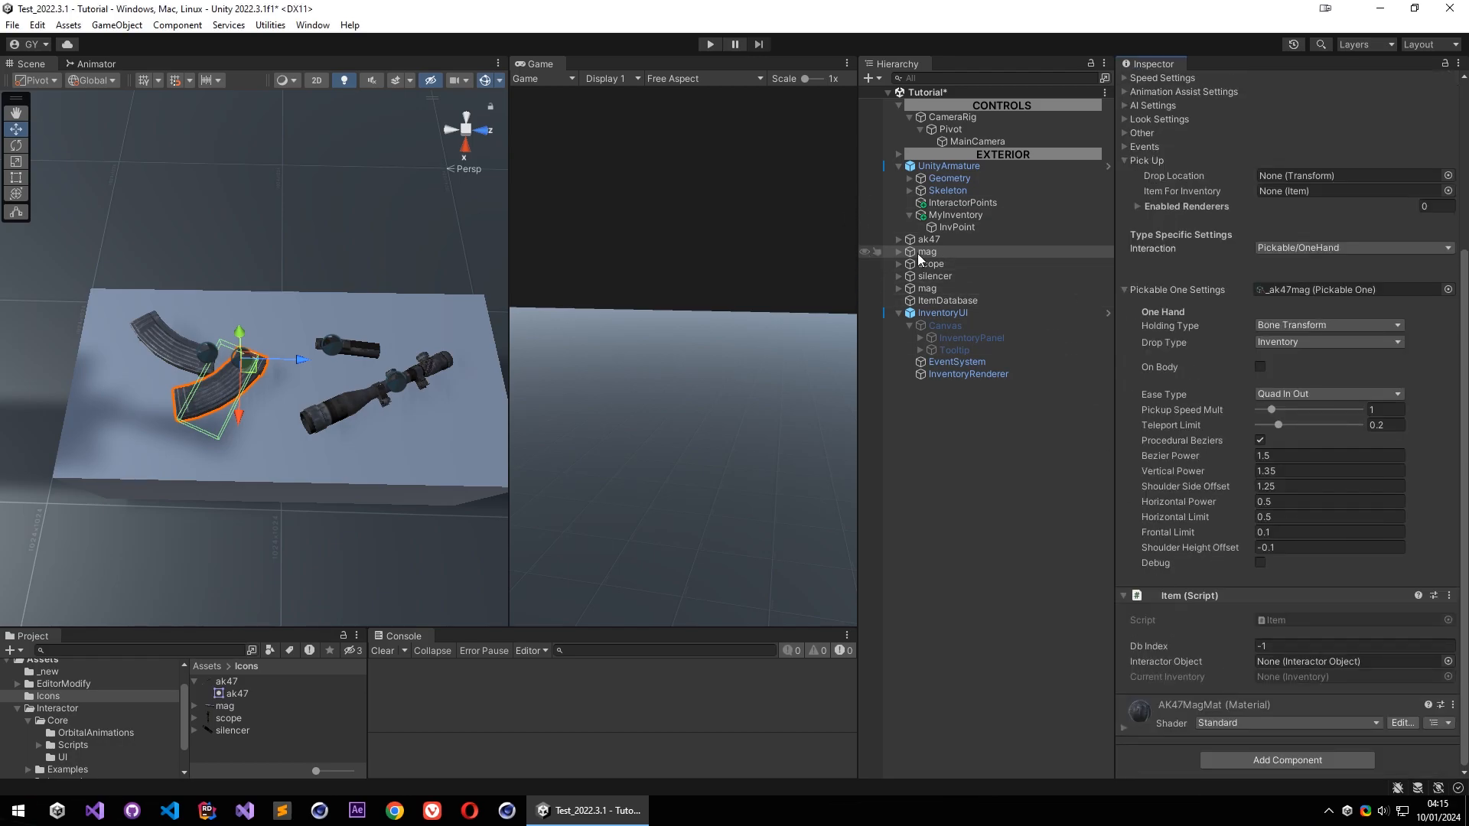
left_click(1346, 647)
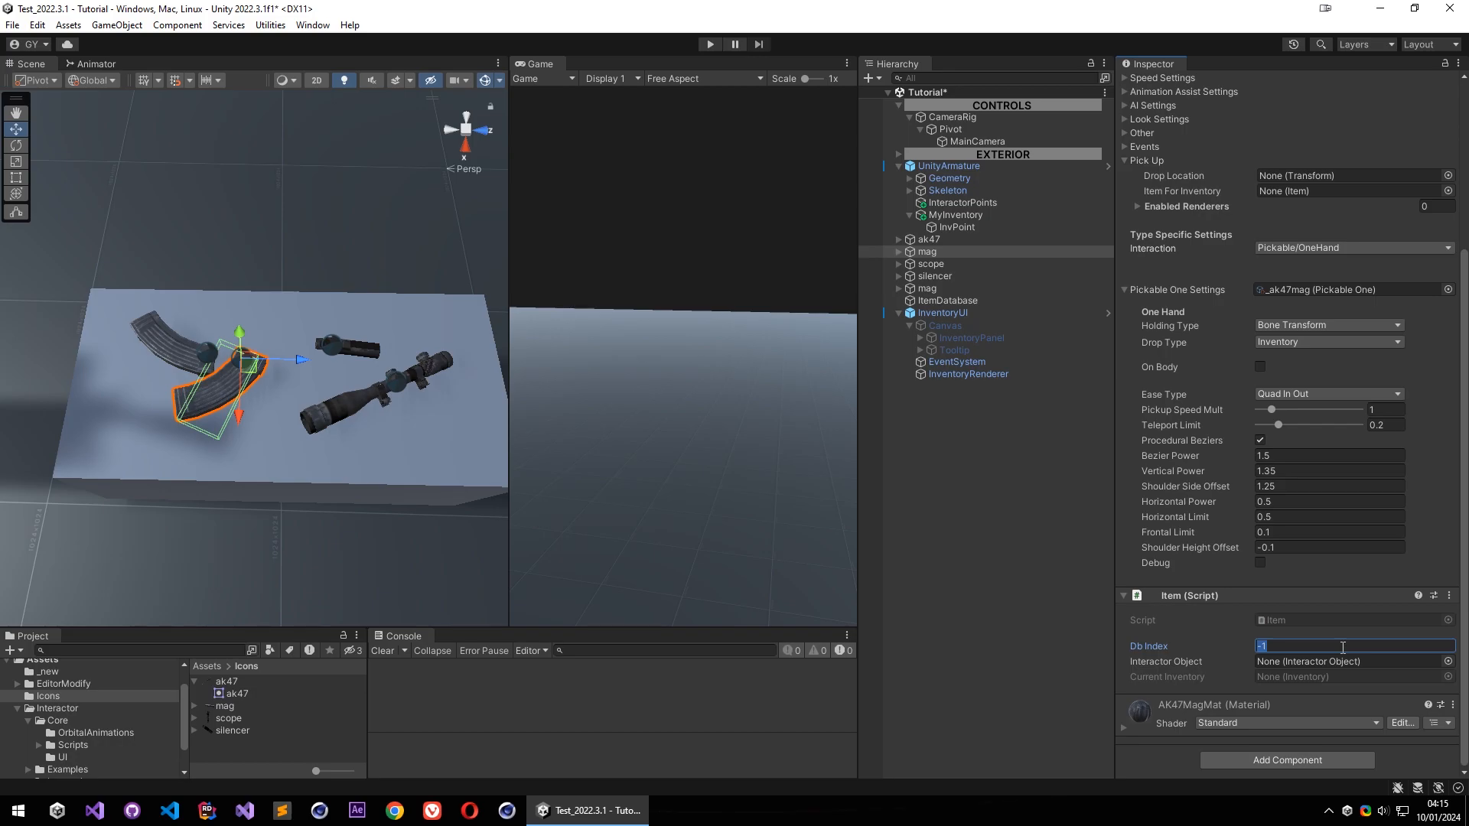
Add the Item component to scope, set Db Index 2, and link scope as its Interactor Object and as the Item For Inventory
left_click(951, 264)
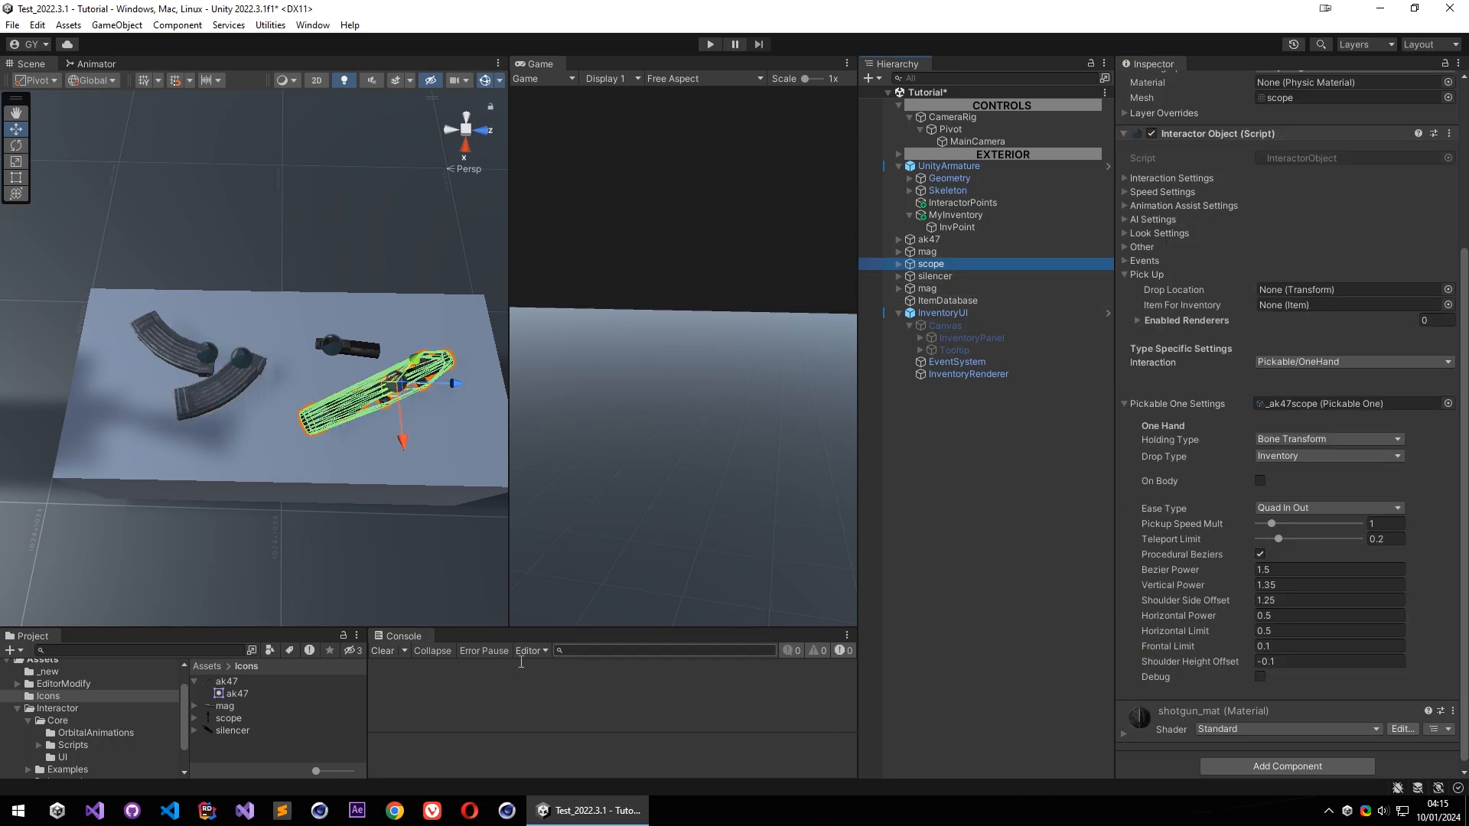
left_click(1259, 763)
left_click(1250, 617)
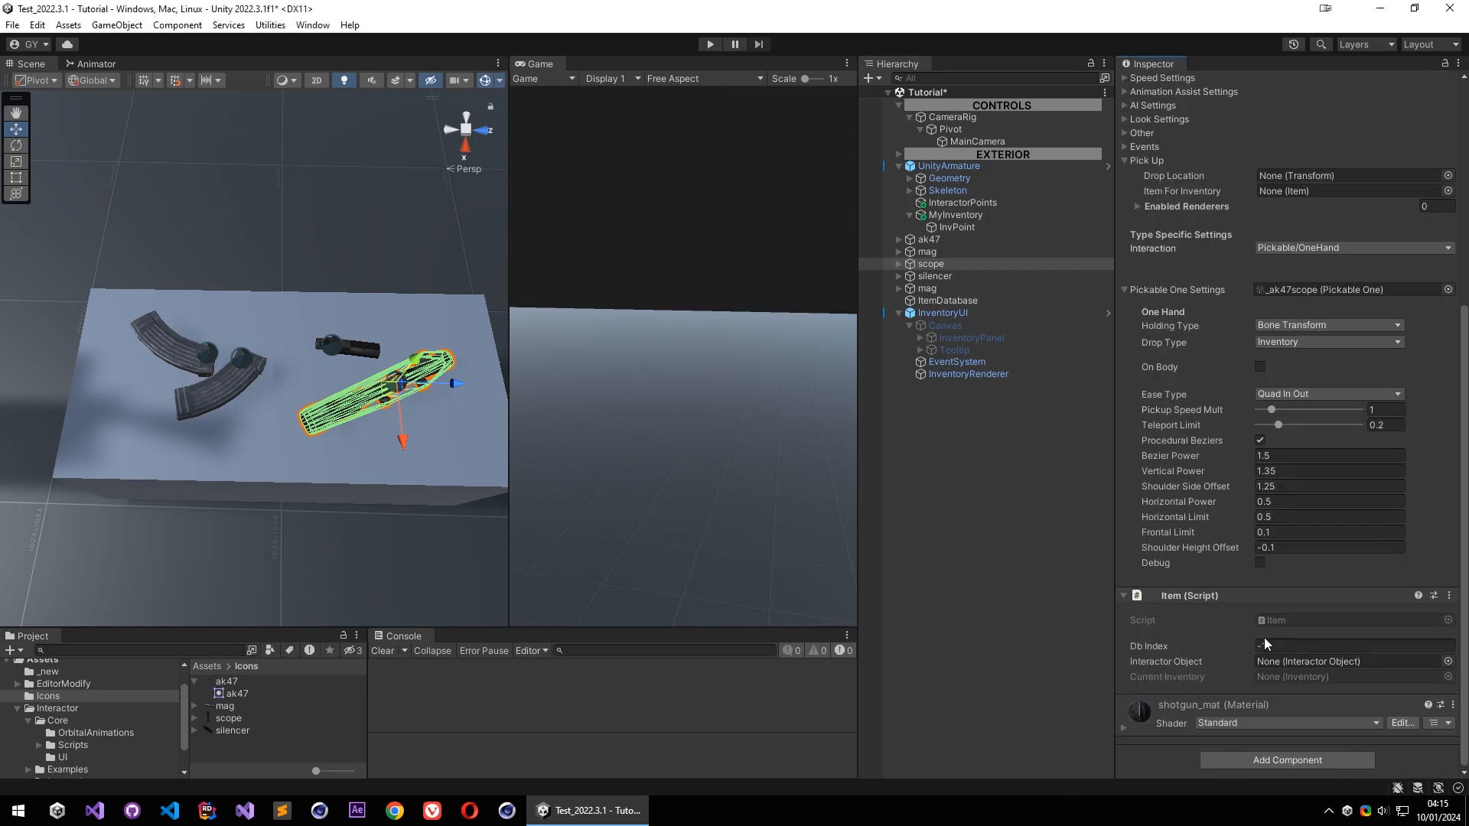
left_click_drag(941, 265, 1321, 671)
scroll(1321, 668, "up", 2)
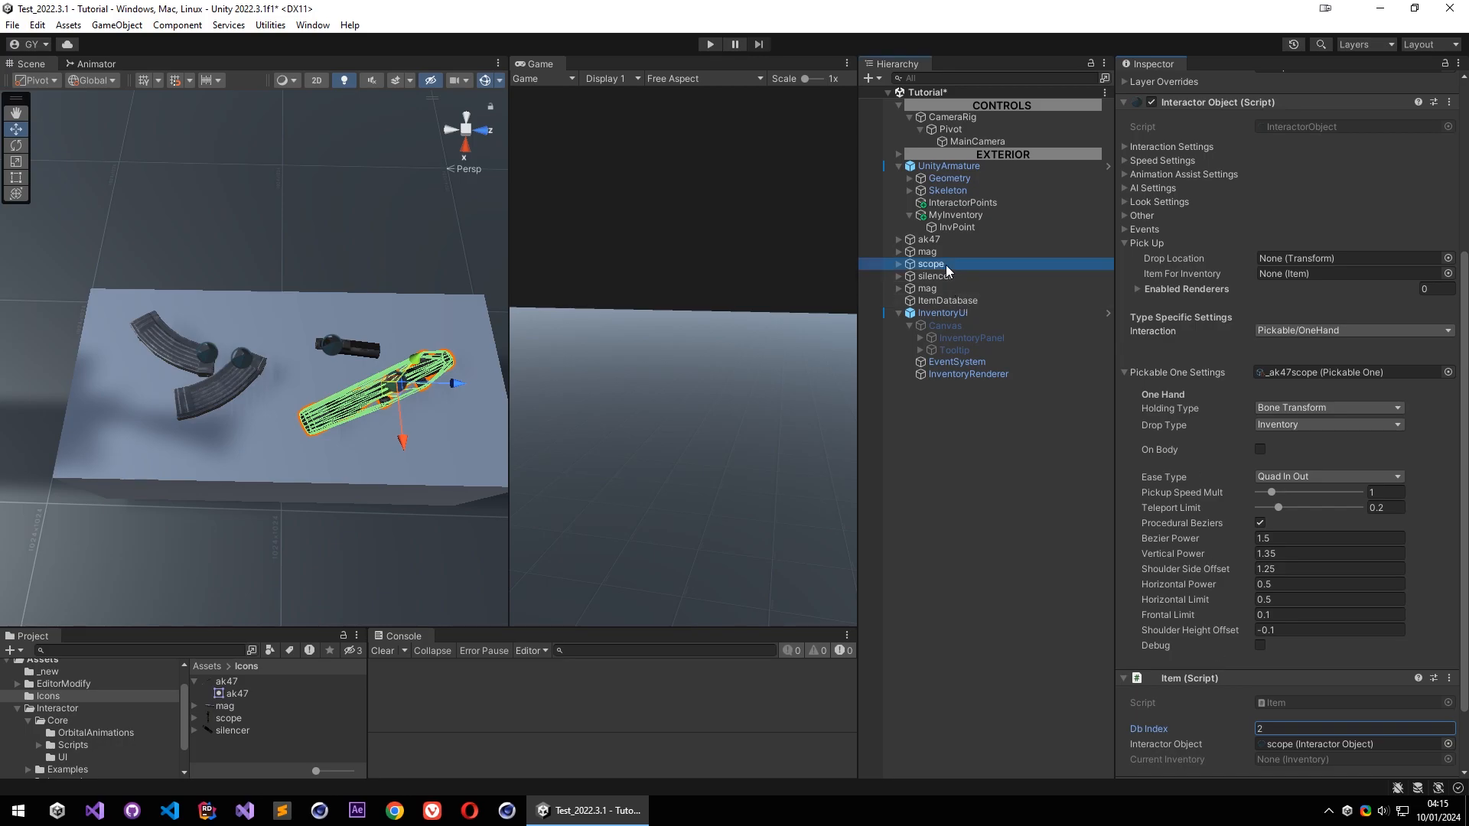
left_click_drag(1298, 264, 1300, 274)
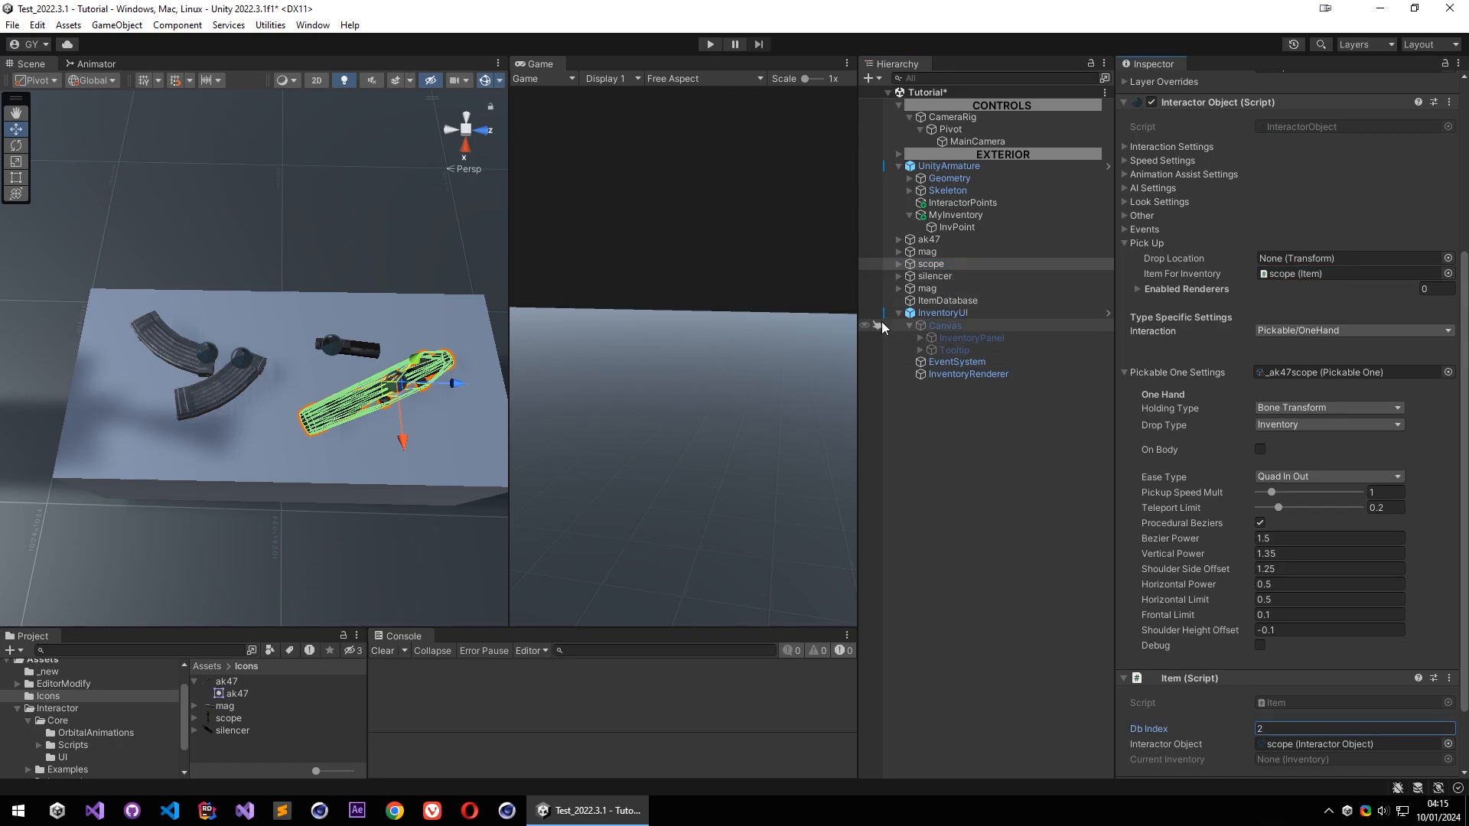
Link the first mag as its own Item For Inventory and as its Item component's Interactor Object
left_click(944, 251)
left_click_drag(943, 254, 1309, 192)
scroll(1230, 449, "down", 1)
left_click_drag(948, 251, 1302, 667)
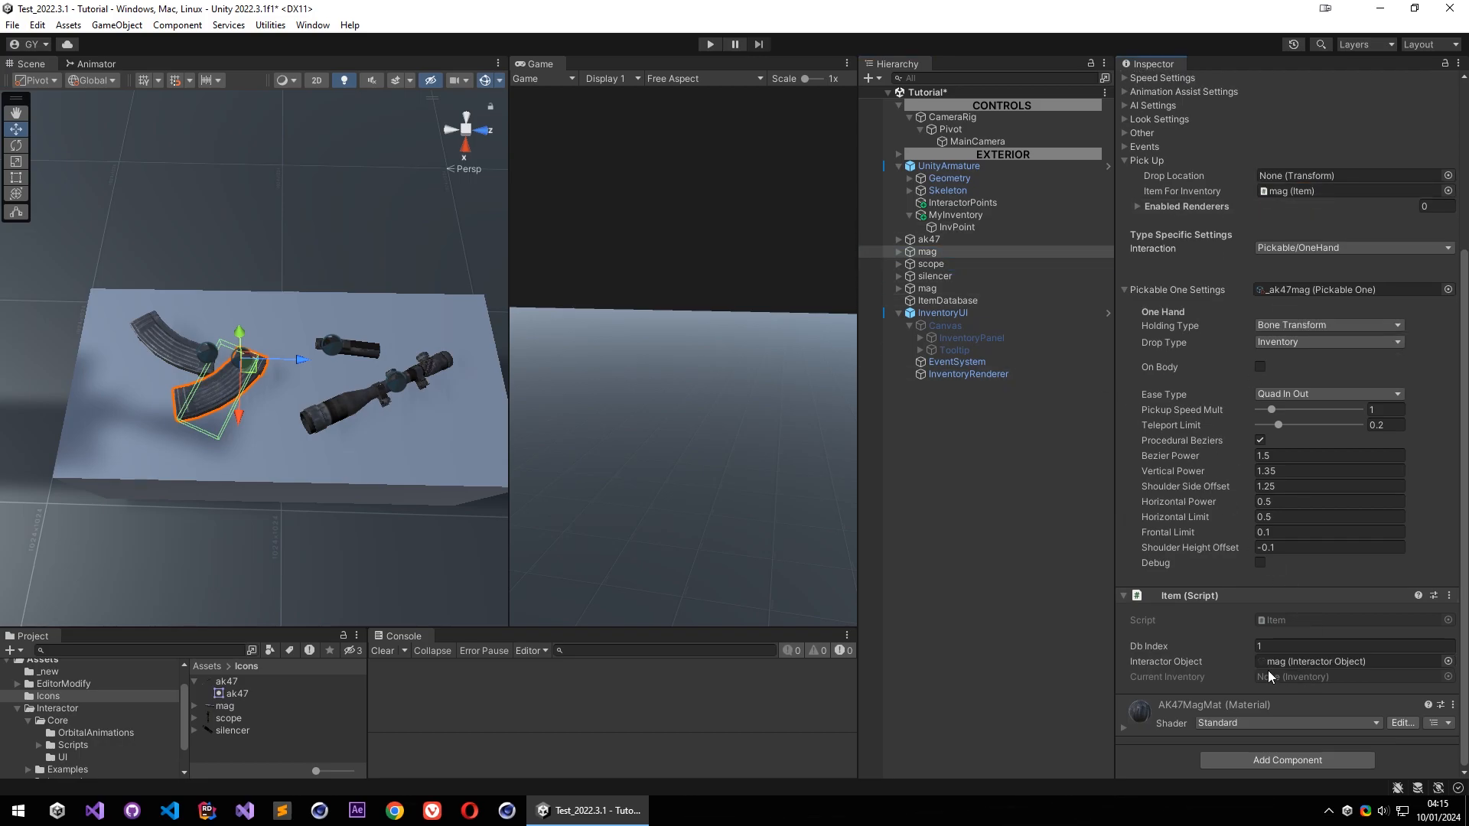
Add the Item component to silencer, set Db Index 3, and link silencer as its Interactor Object and Item For Inventory
left_click(952, 276)
left_click(1224, 760)
left_click(1242, 612)
scroll(1264, 715, "down", 3)
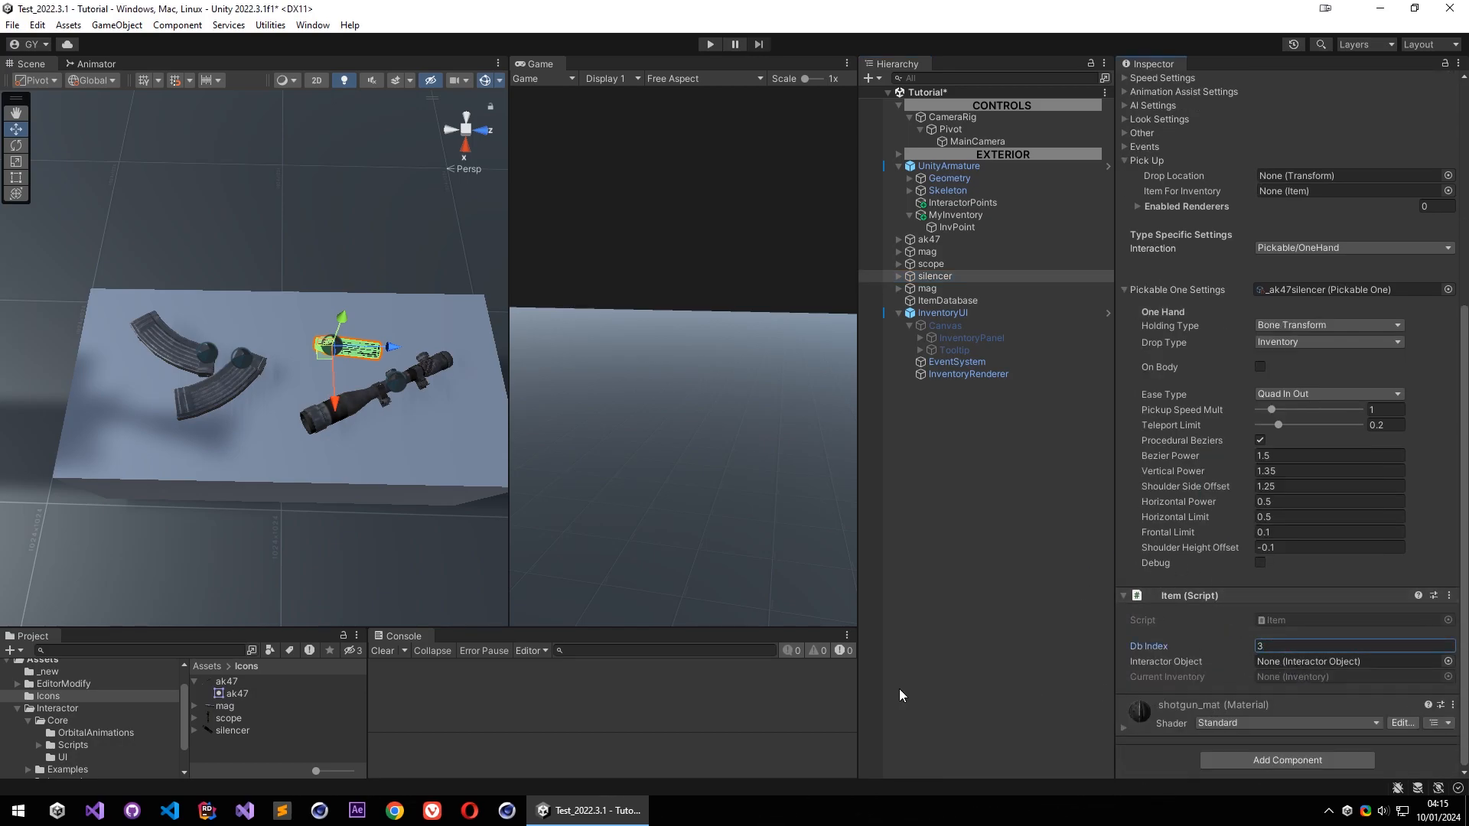
left_click_drag(935, 276, 1300, 662)
left_click_drag(936, 277, 1306, 192)
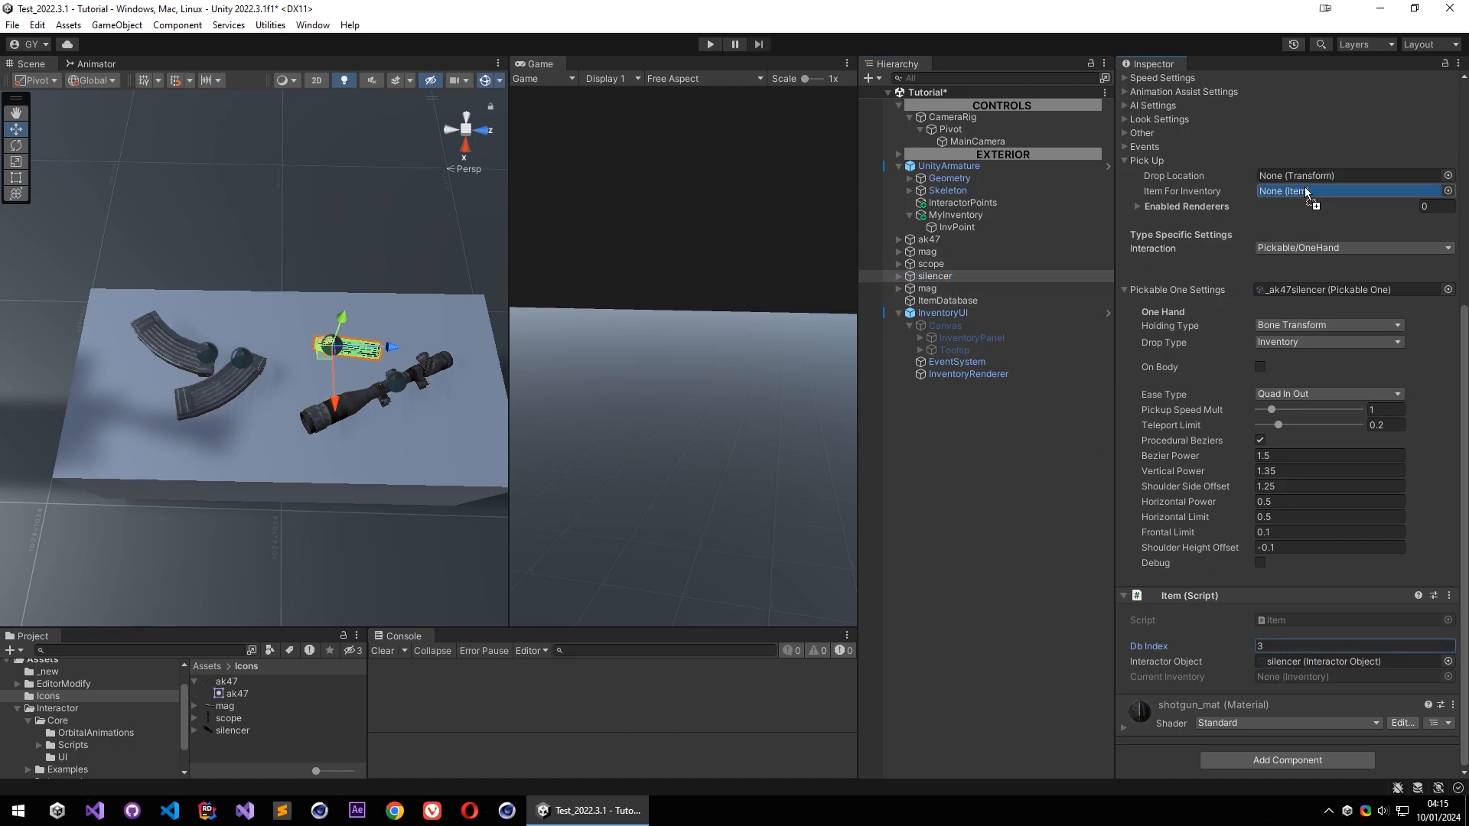
Set the Id of the Silencer entry in the ItemDatabase to 3
left_click(947, 301)
scroll(1224, 501, "up", 1)
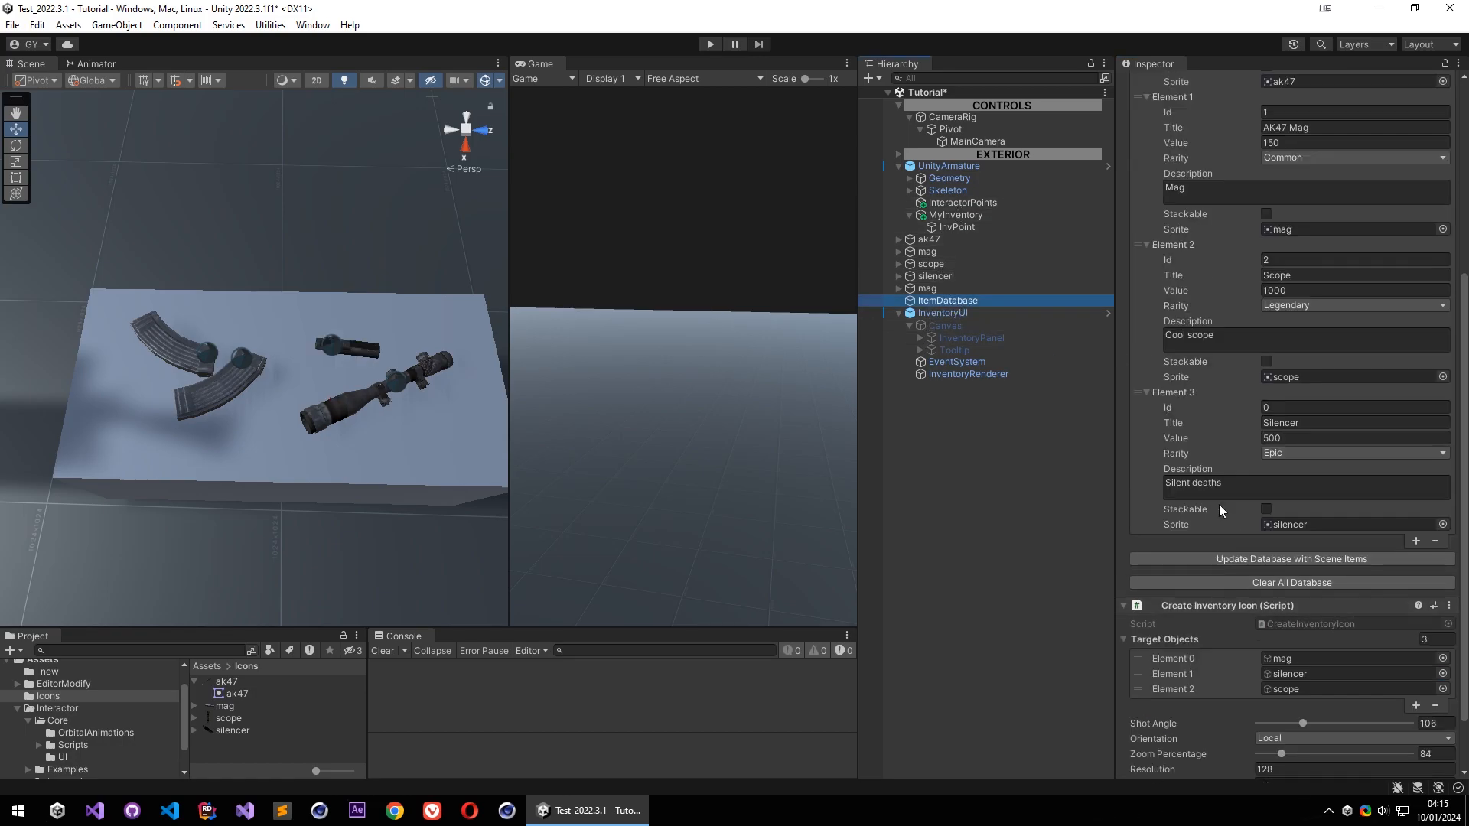
scroll(1247, 490, "up", 1)
left_click(1266, 448)
type("3")
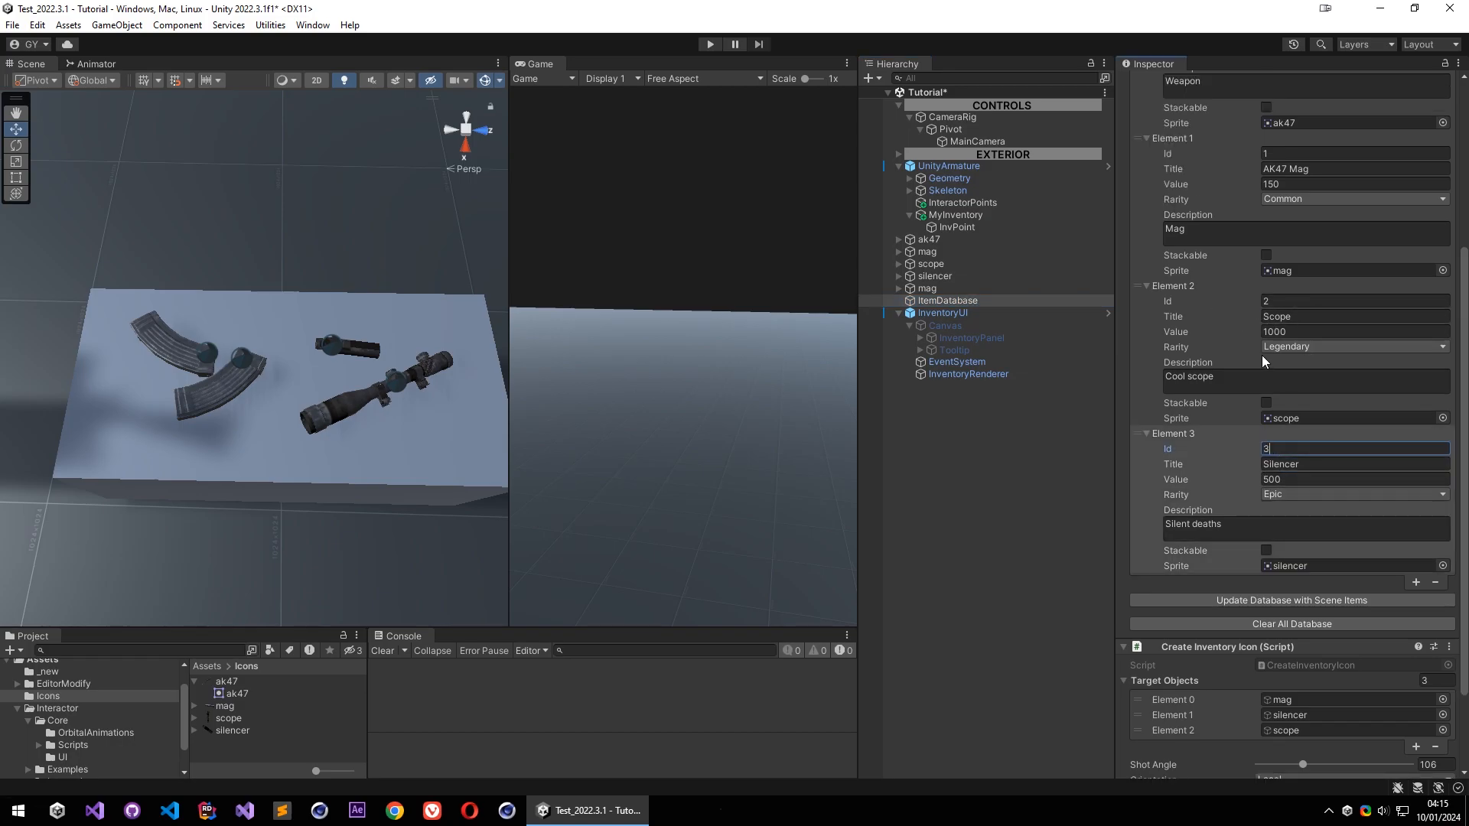
scroll(1221, 356, "up", 1)
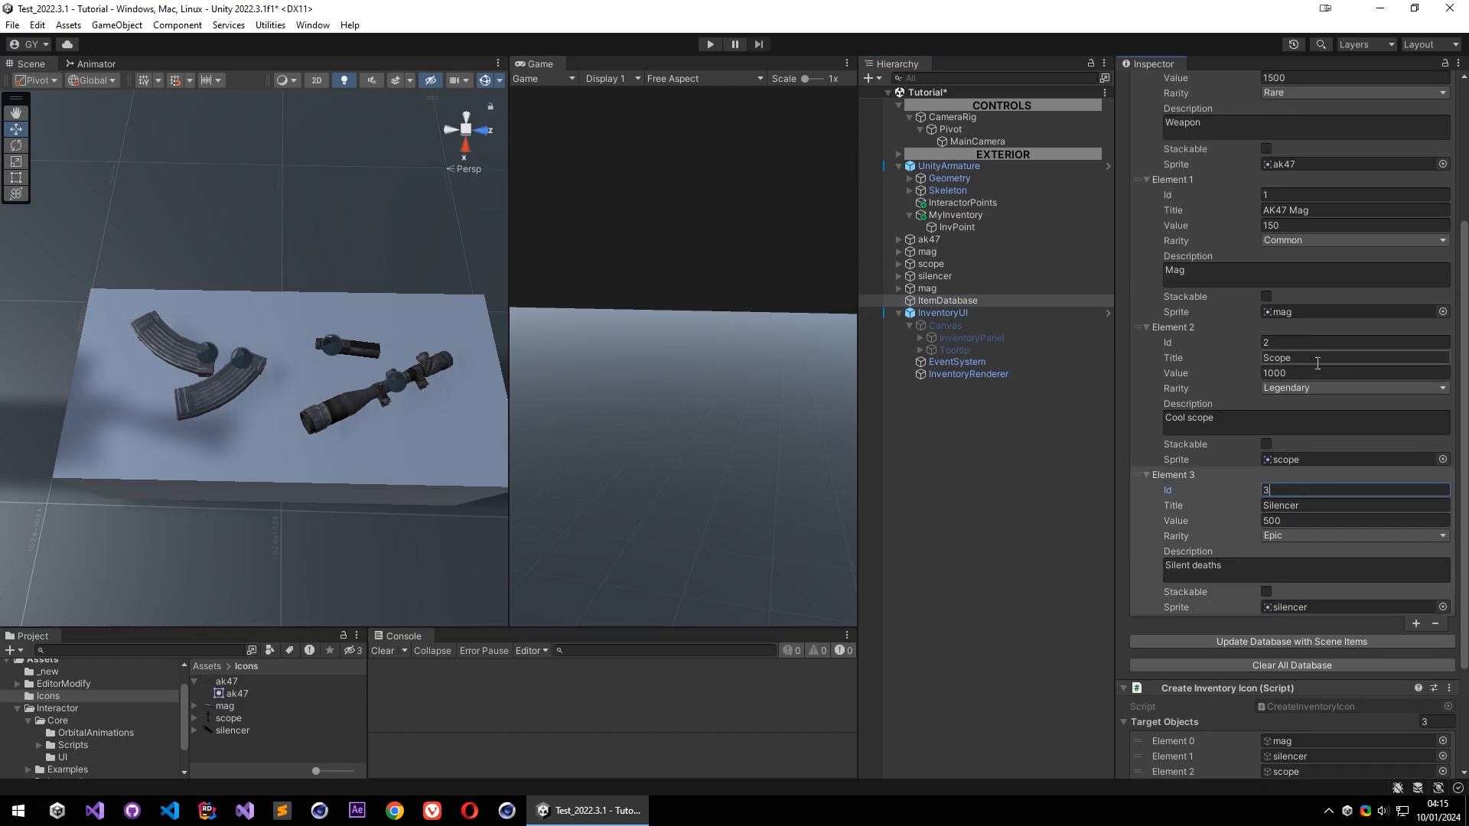
Compare the Item and Pick Up settings of scope, the first mag and silencer with their ItemDatabase entries
left_click(965, 264)
scroll(1234, 663, "down", 3)
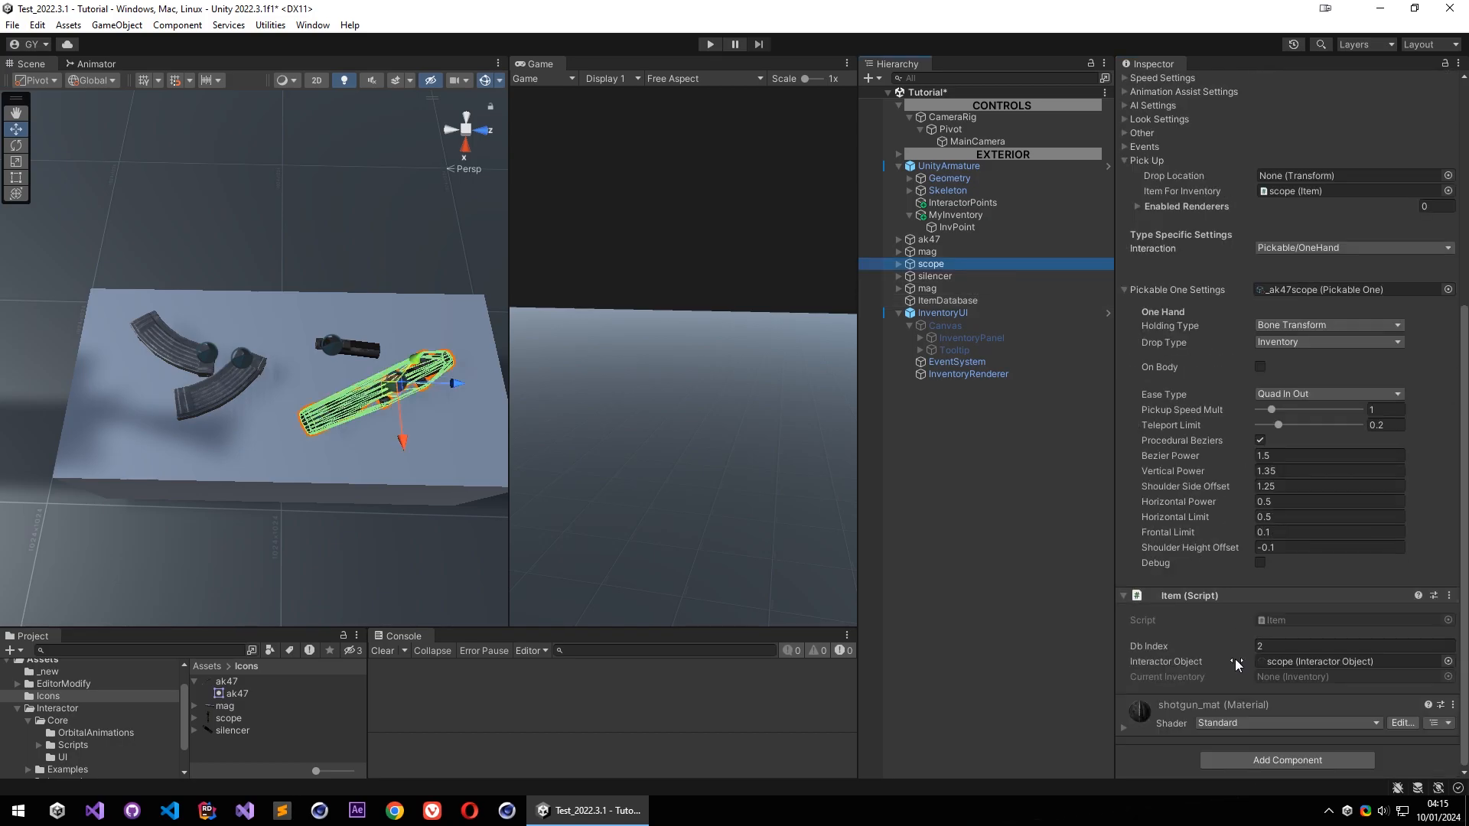
left_click(953, 253)
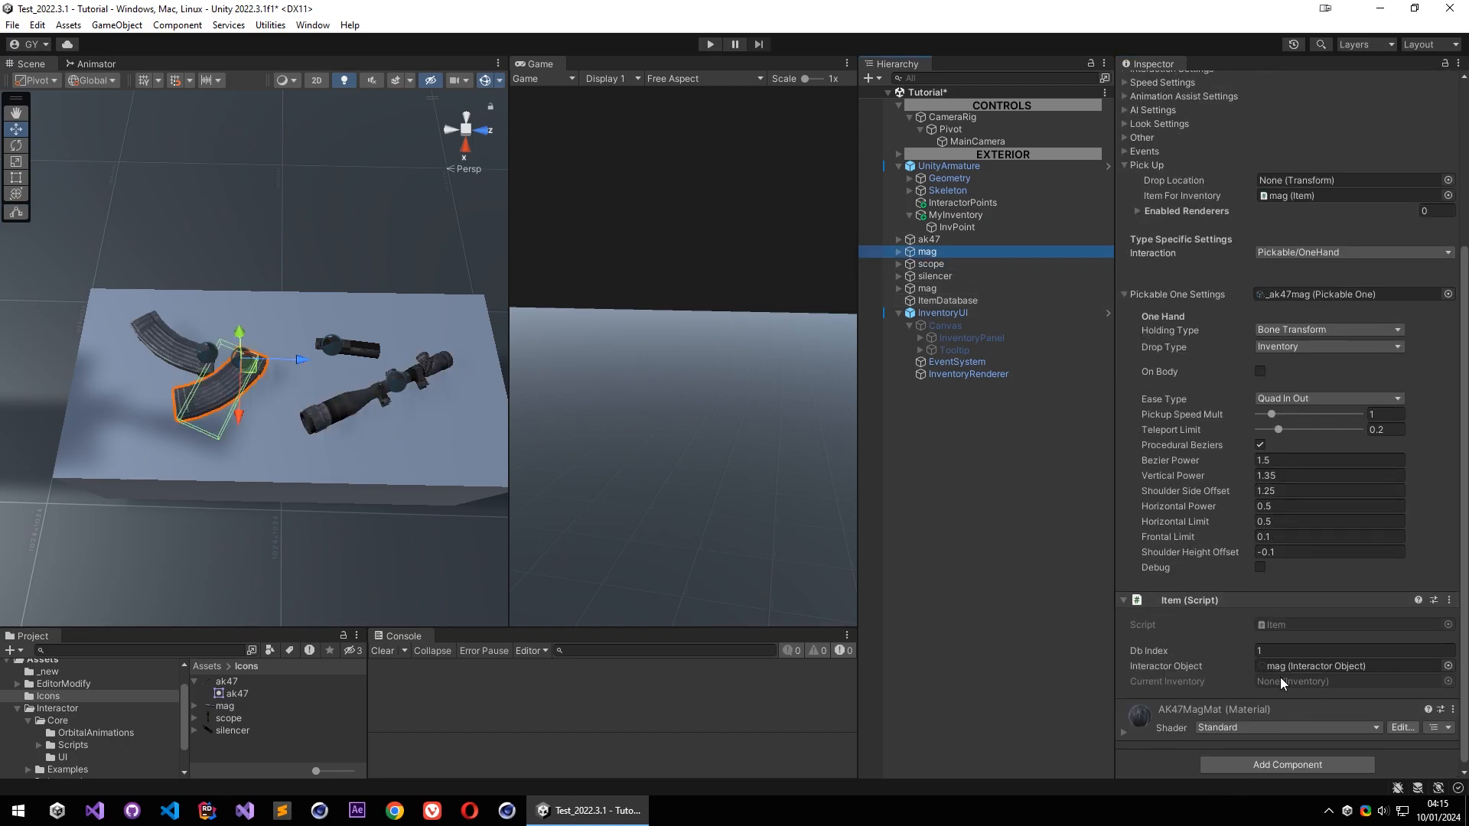
left_click(949, 301)
scroll(1210, 257, "up", 1)
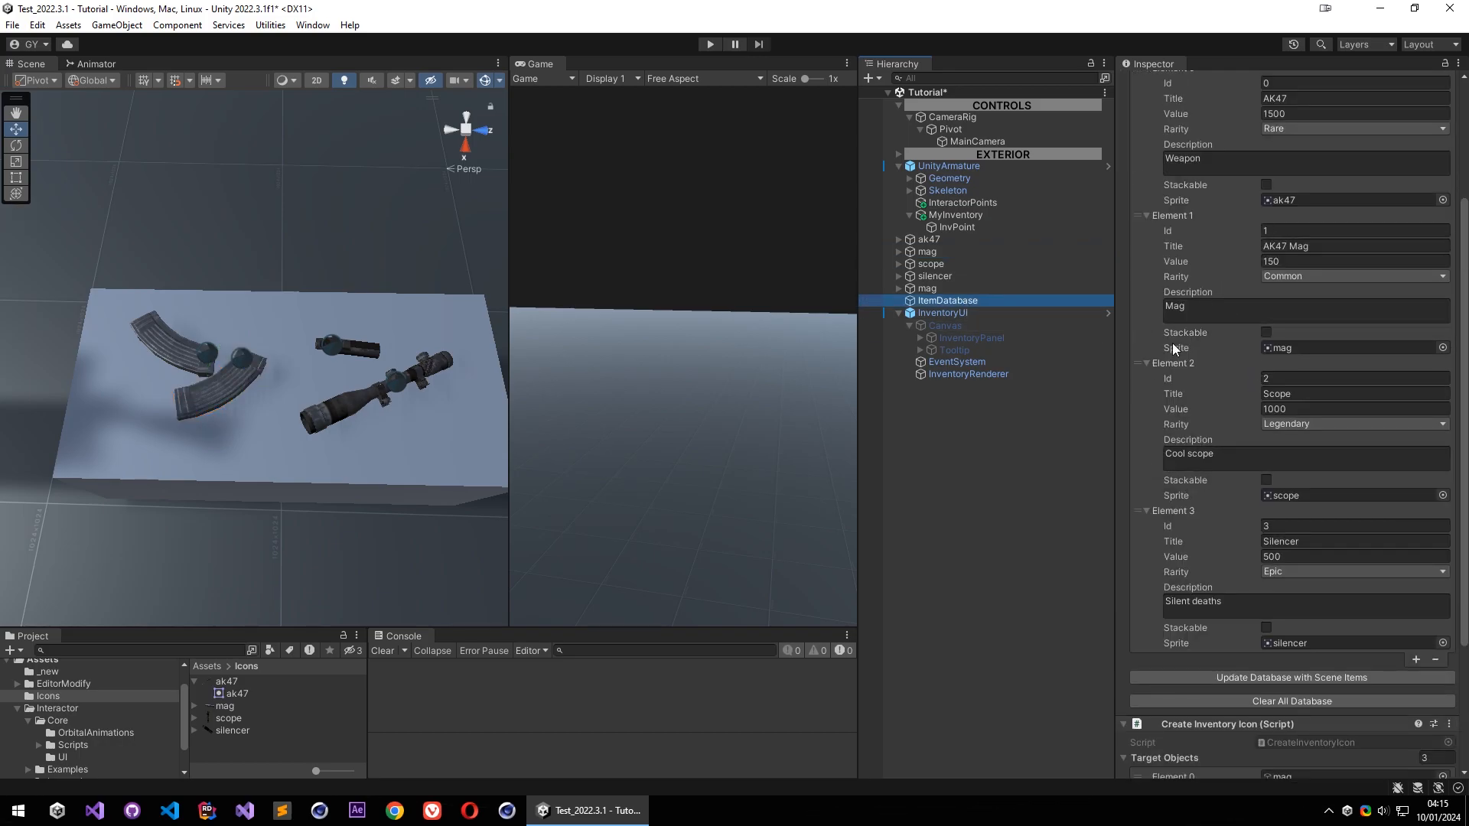
scroll(1166, 677, "down", 4)
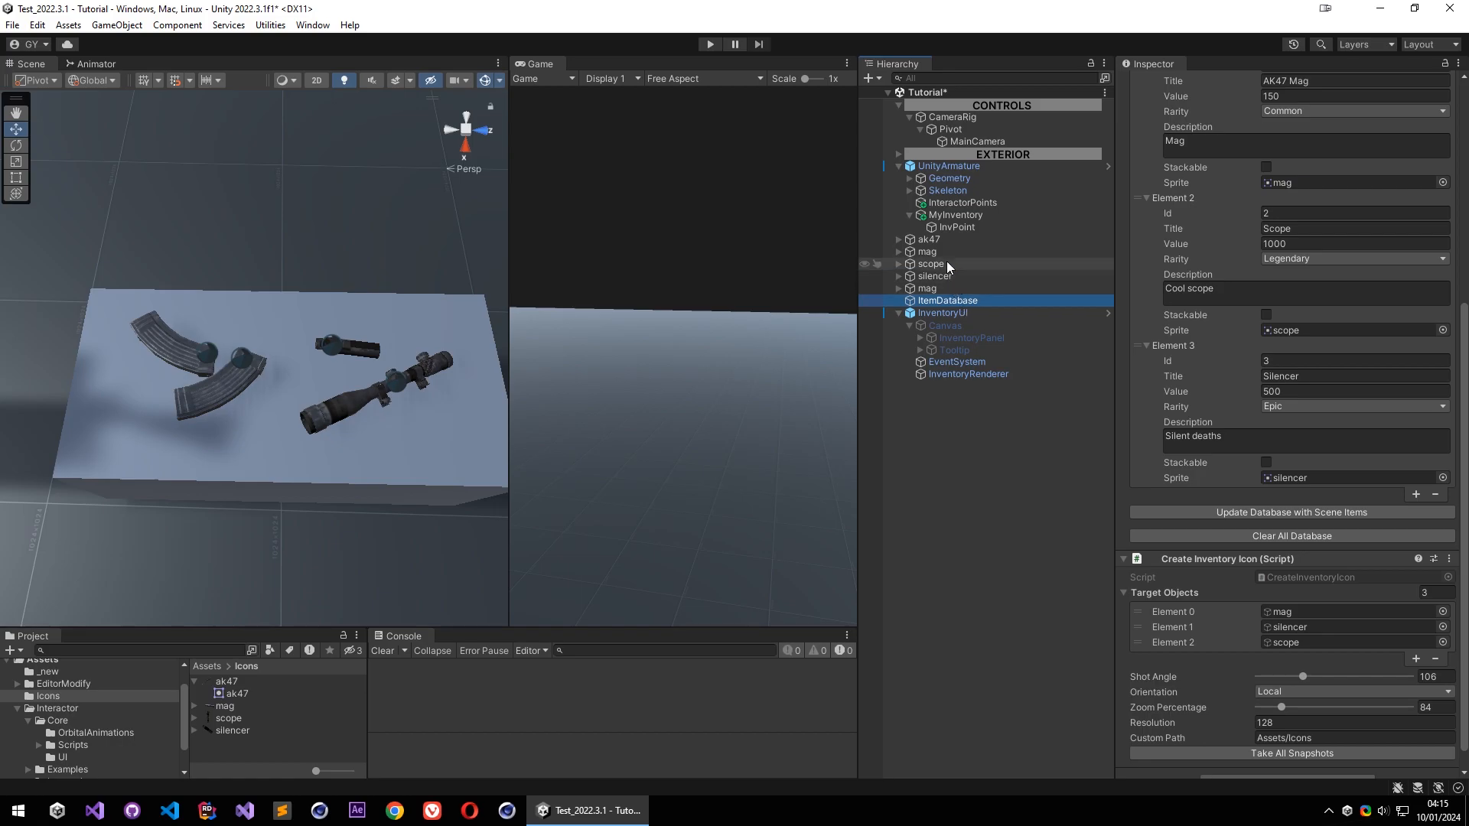
left_click(948, 241)
left_click(958, 263)
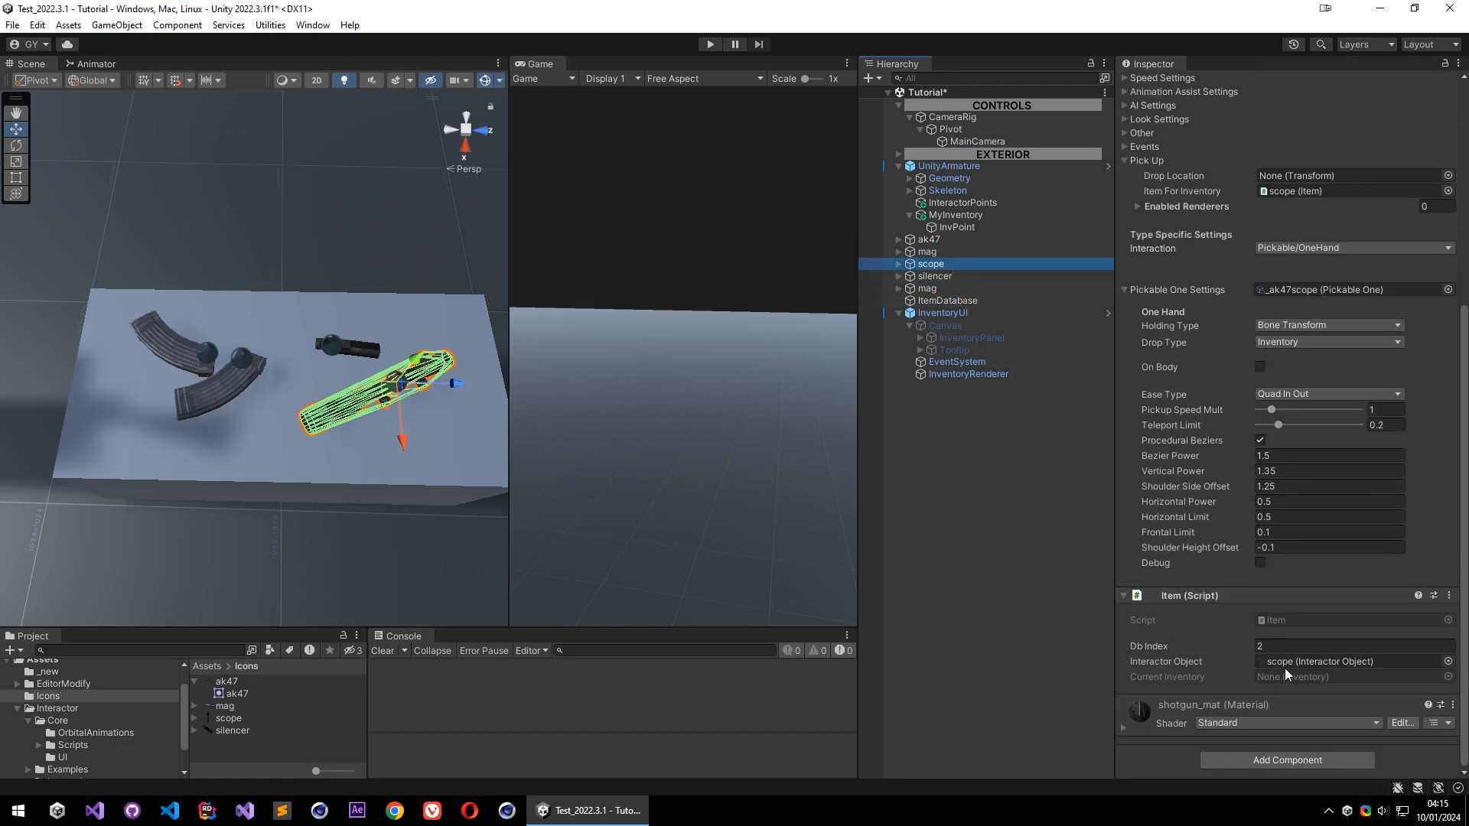
scroll(1293, 668, "up", 3)
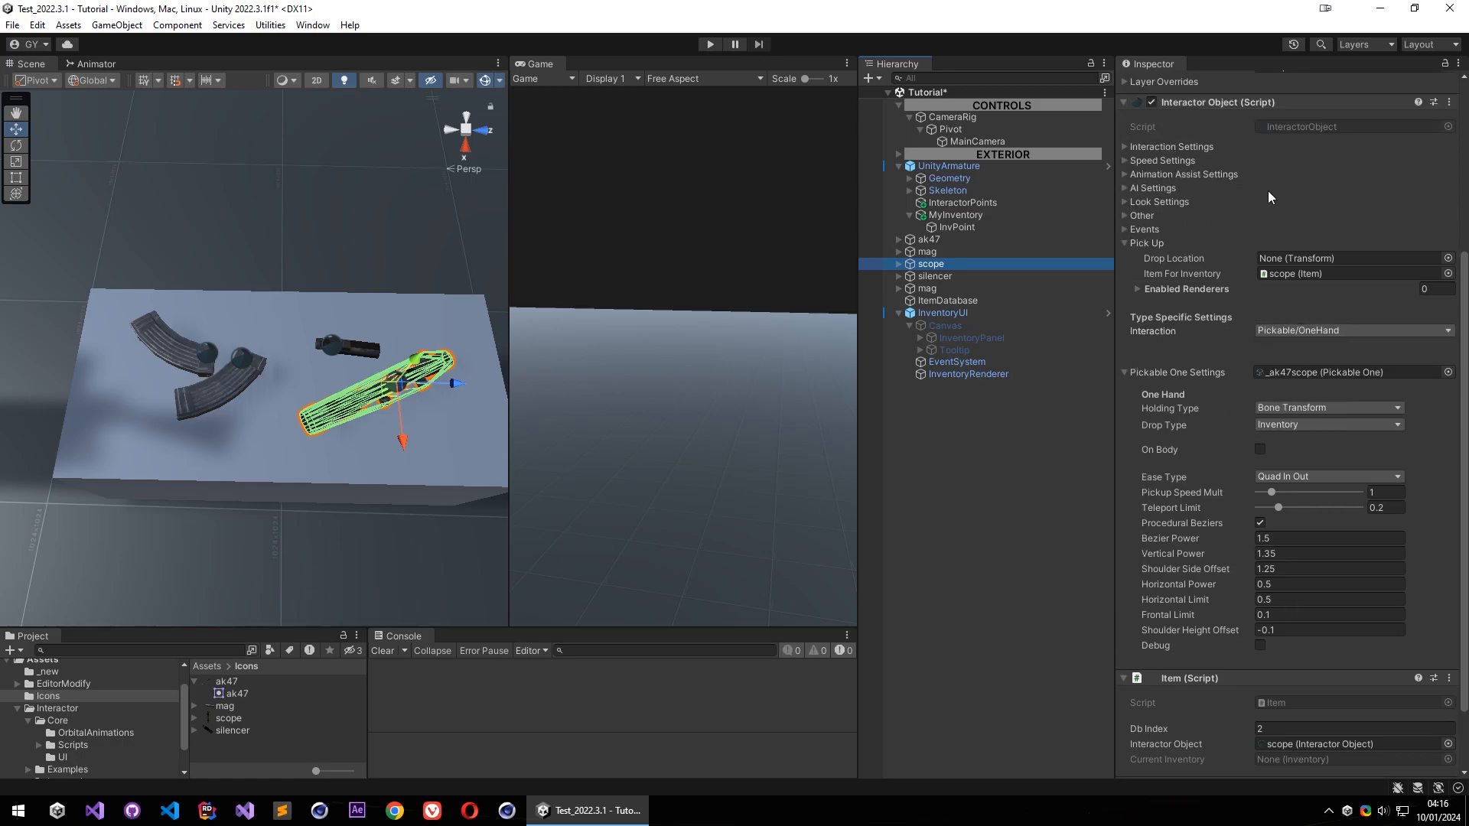
scroll(1248, 641, "down", 3)
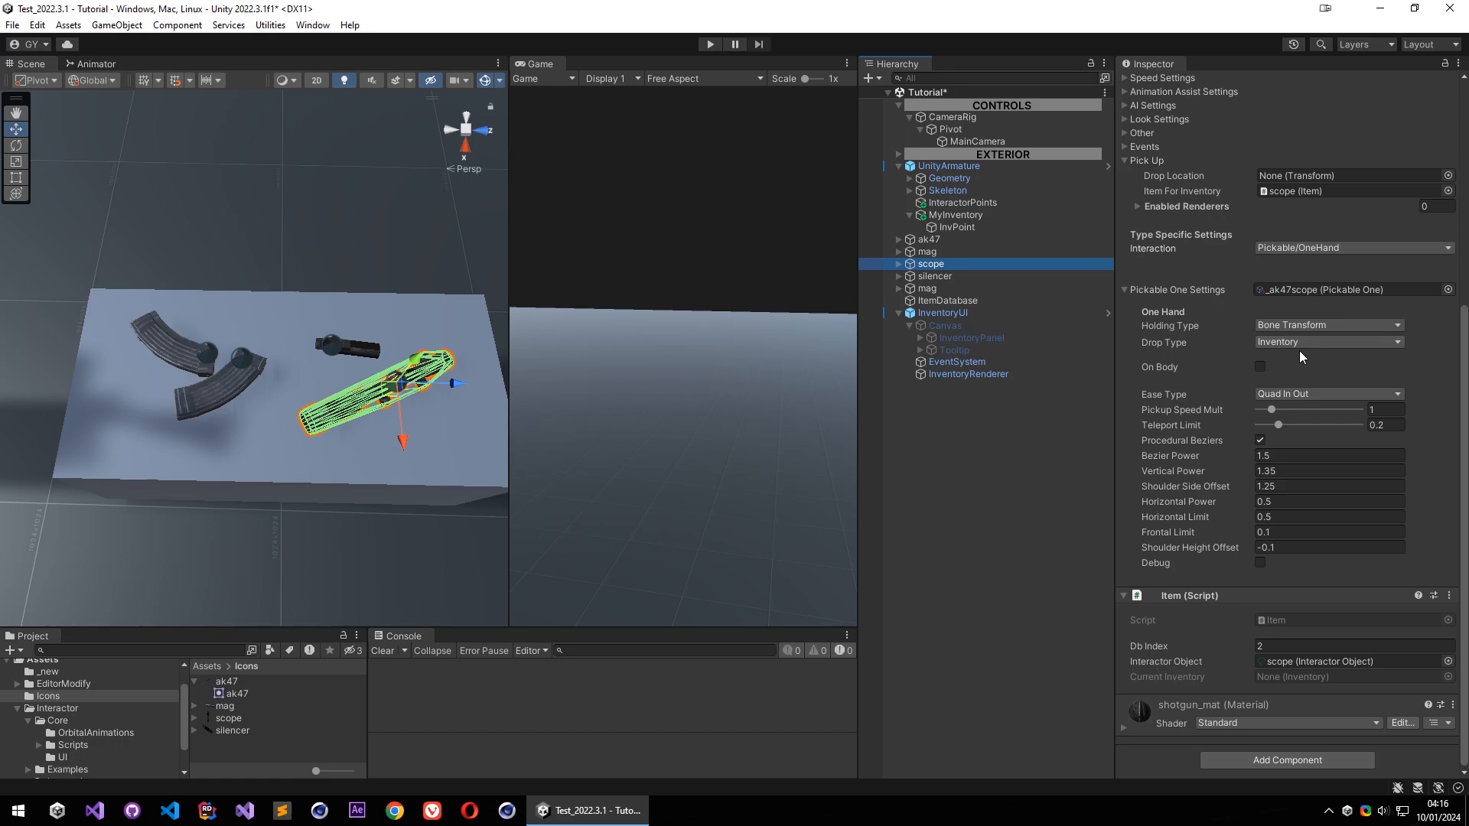
key("Down")
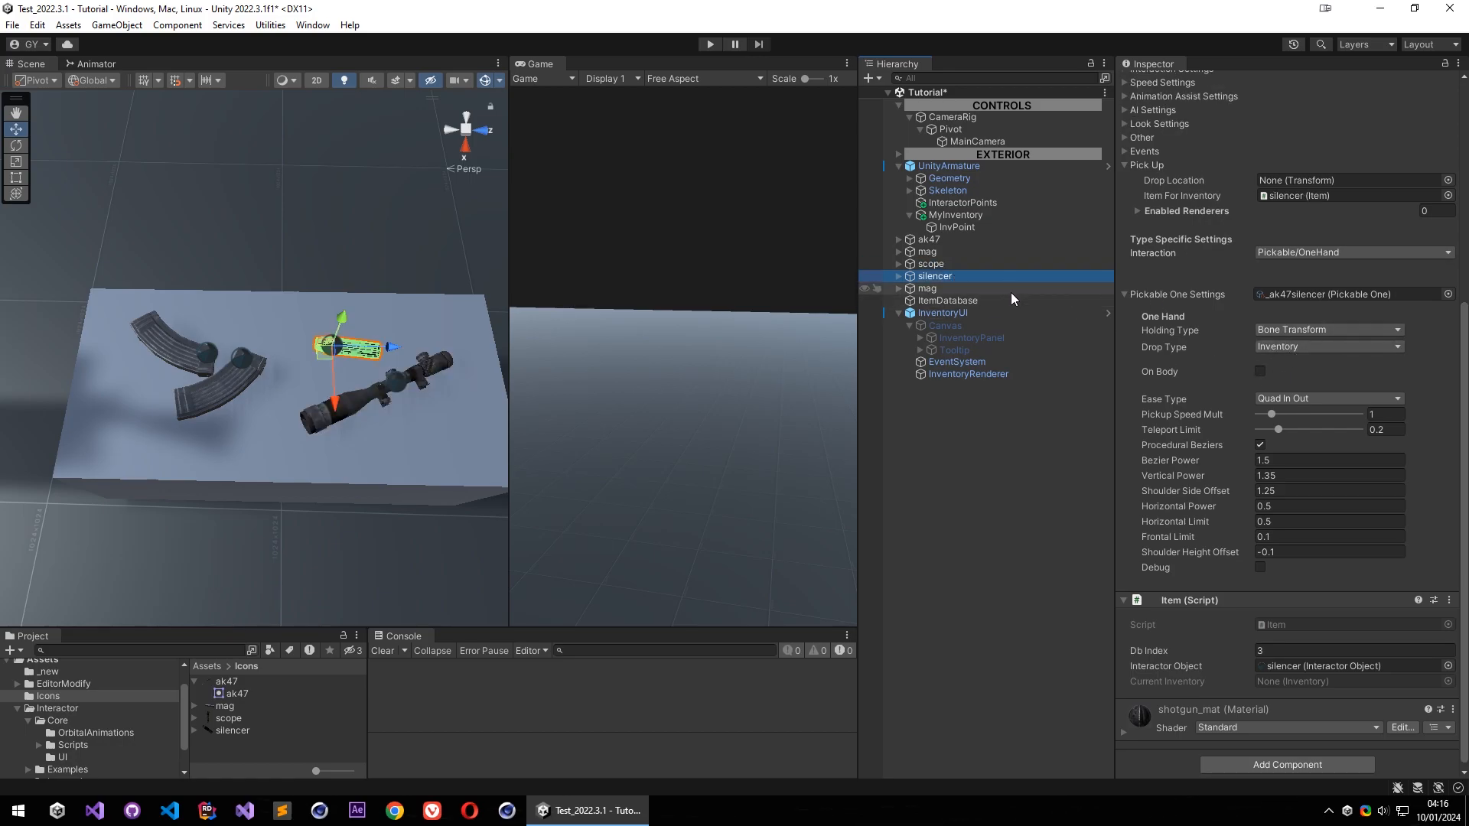
Start Play mode and lower MainCamera's Y position to -0.4
left_click(711, 44)
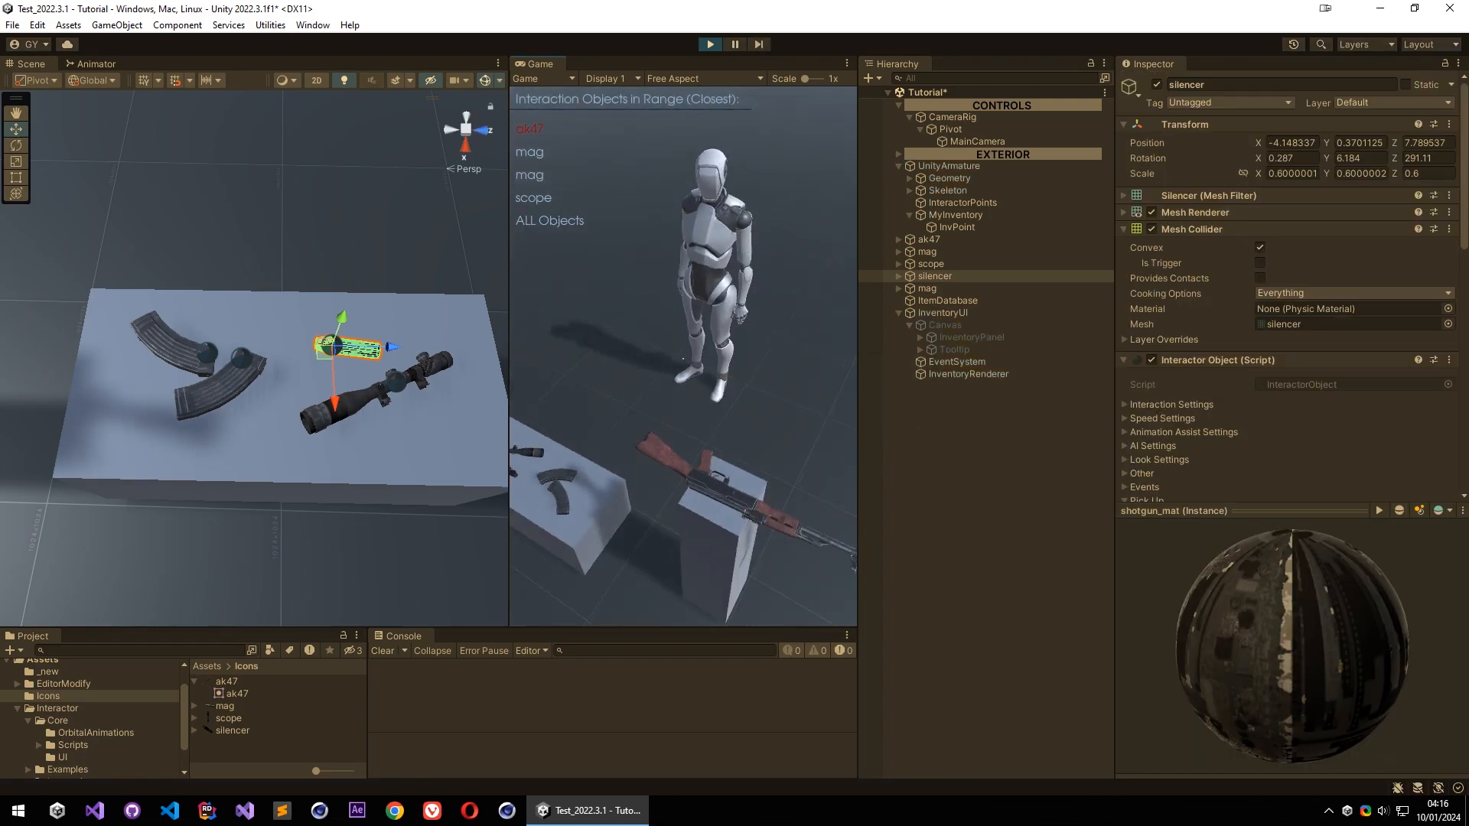
left_click(976, 141)
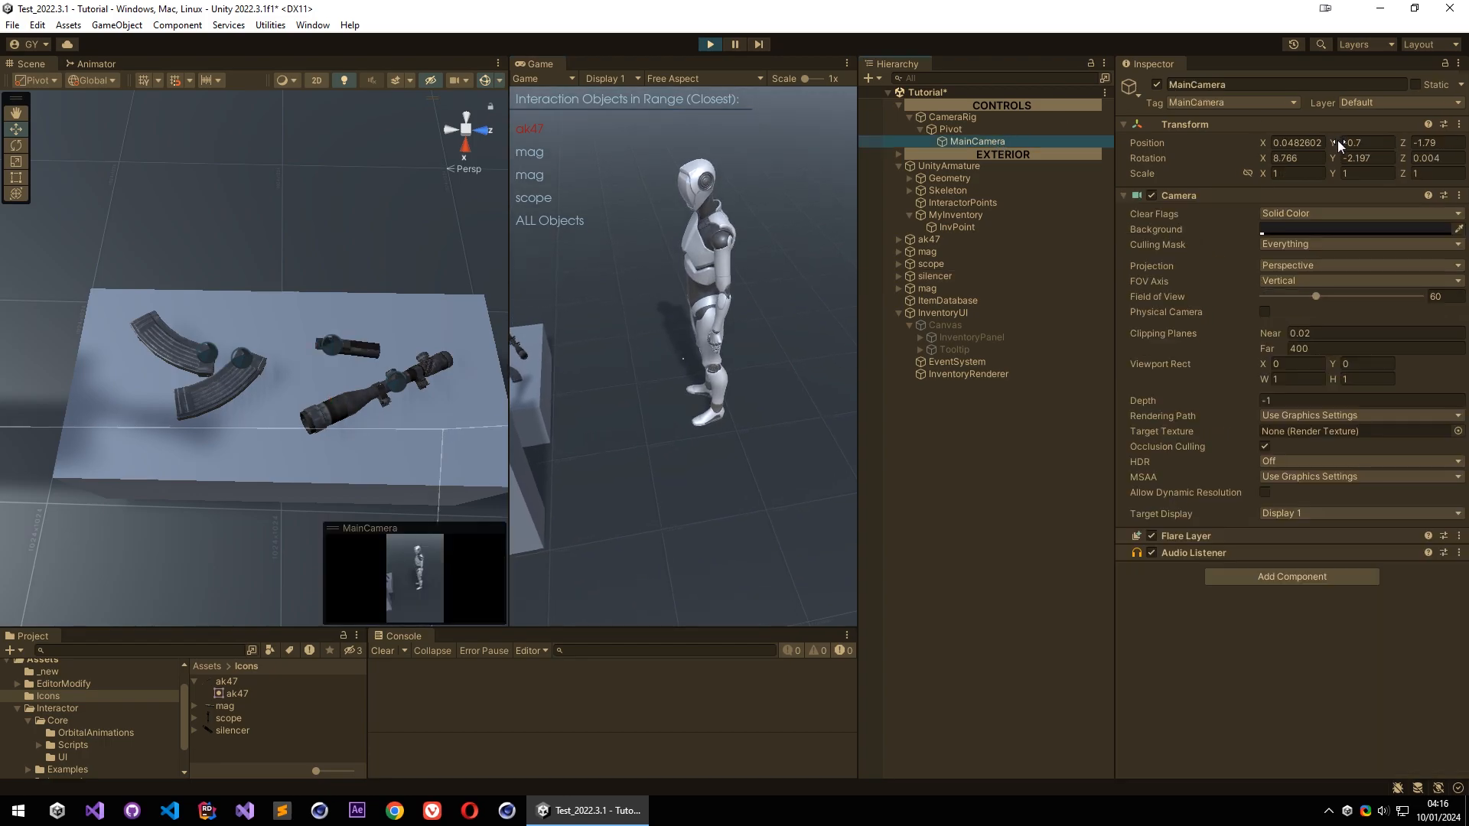
left_click_drag(1338, 146, 1346, 145)
Walk the character to the table and have it pick up the first mag and the scope into the inventory
left_click(672, 230)
key("w")
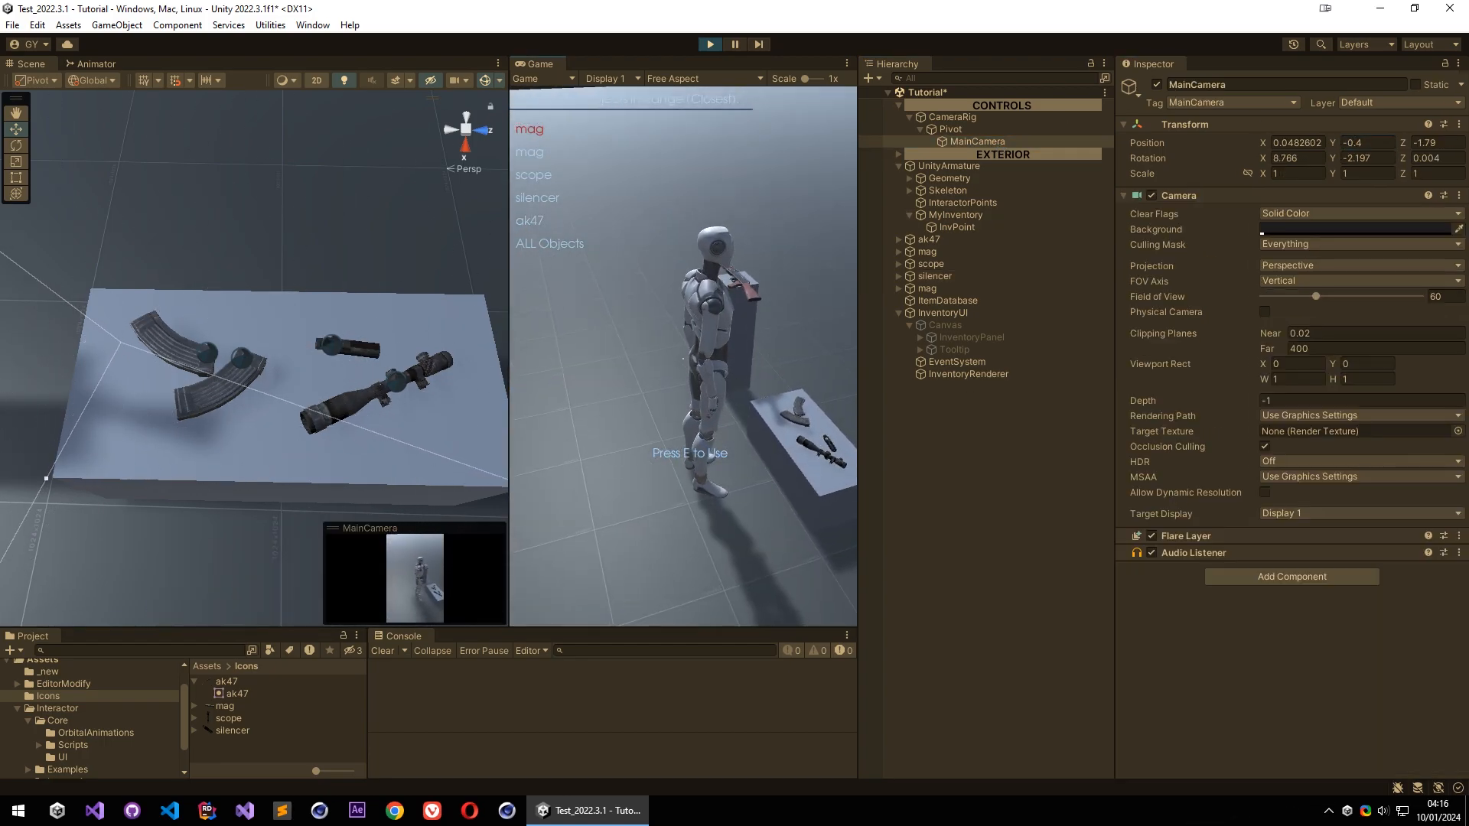
key("e")
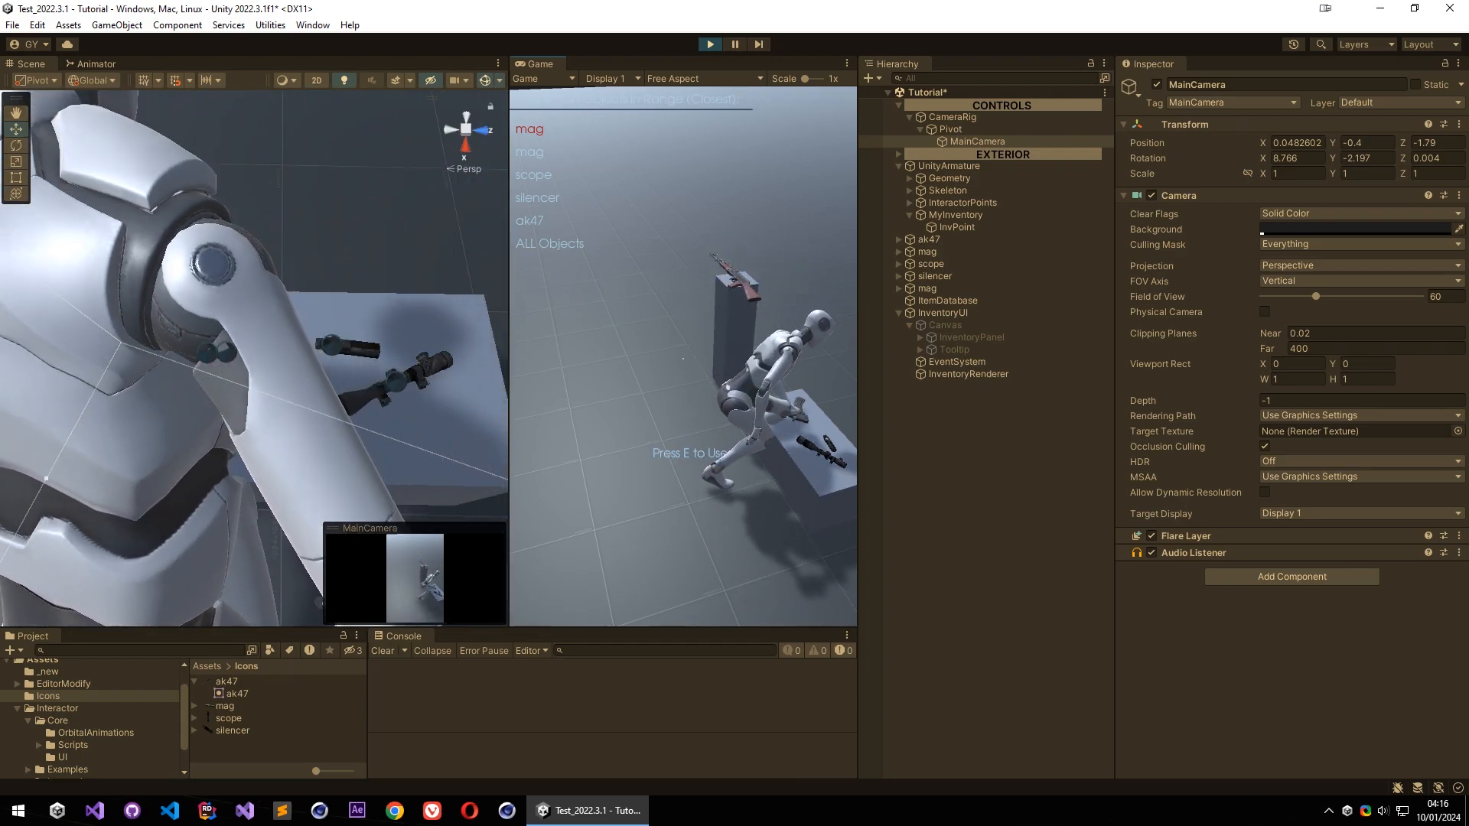
key("Escape")
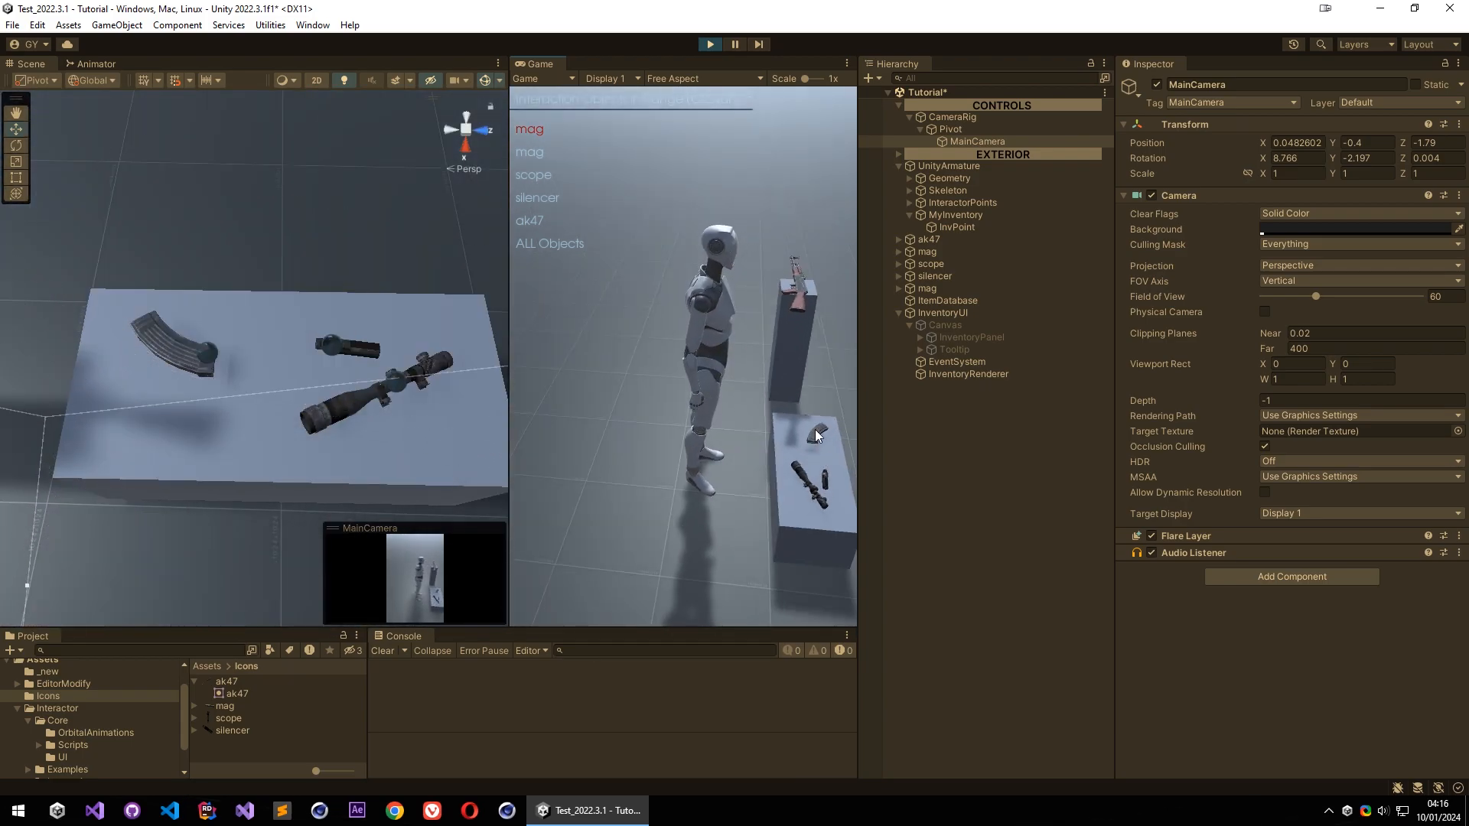
left_click(711, 430)
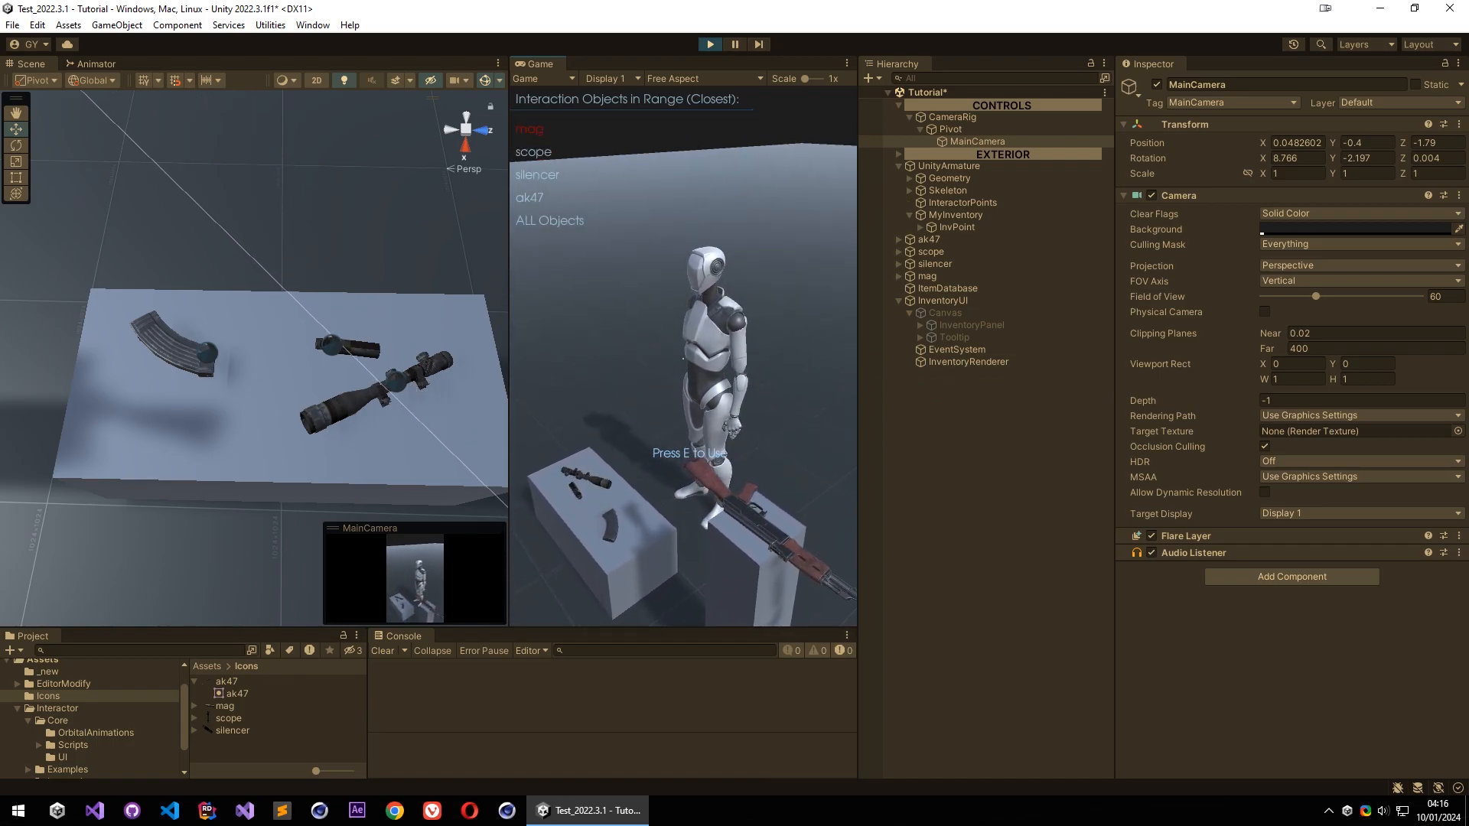
key("w")
key("e")
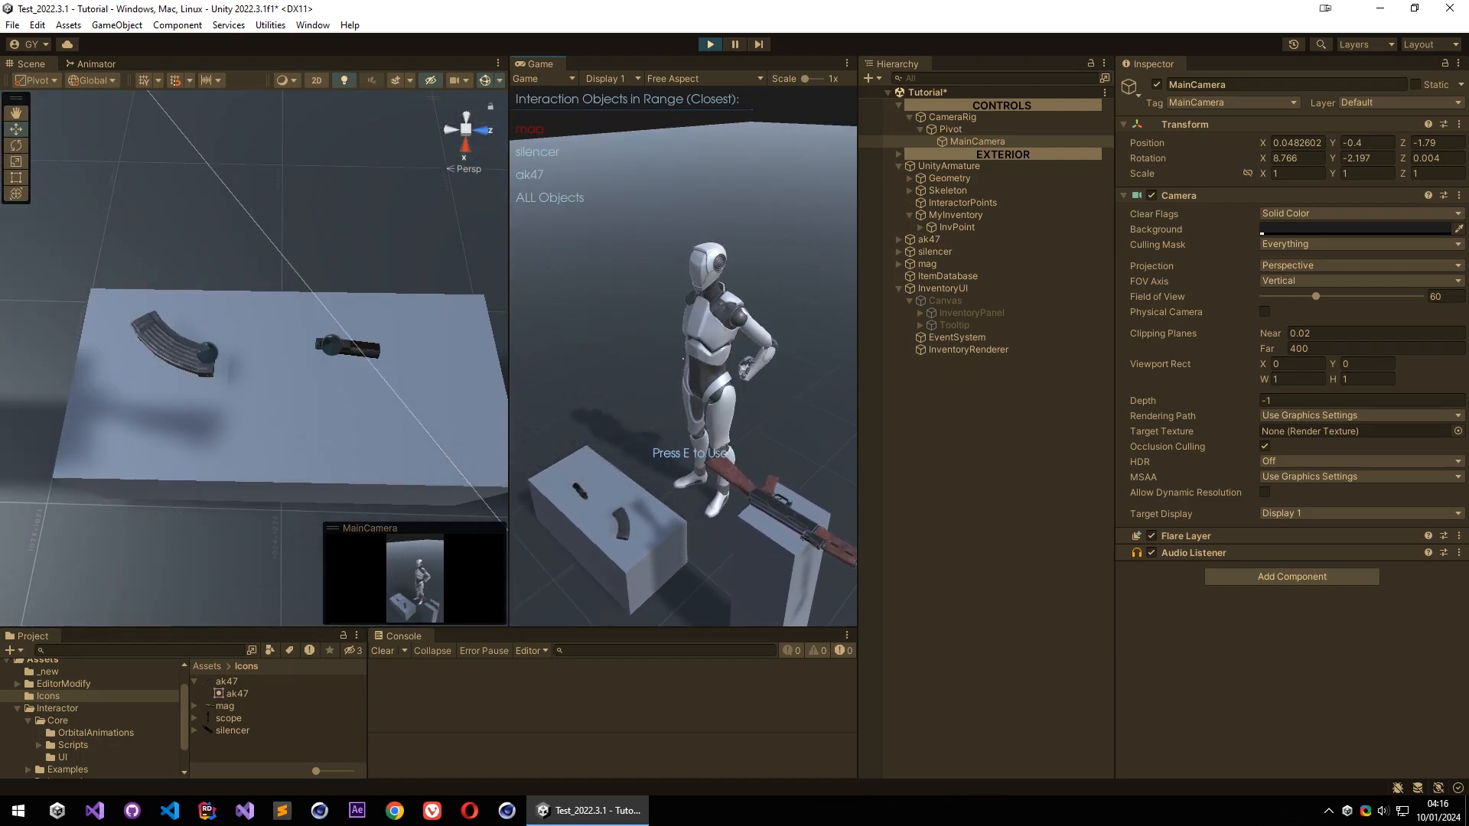
Select InvPoint to watch it in the Scene view, and have the character pick up the silencer and store it in the inventory
right_click_drag(295, 451, 292, 306)
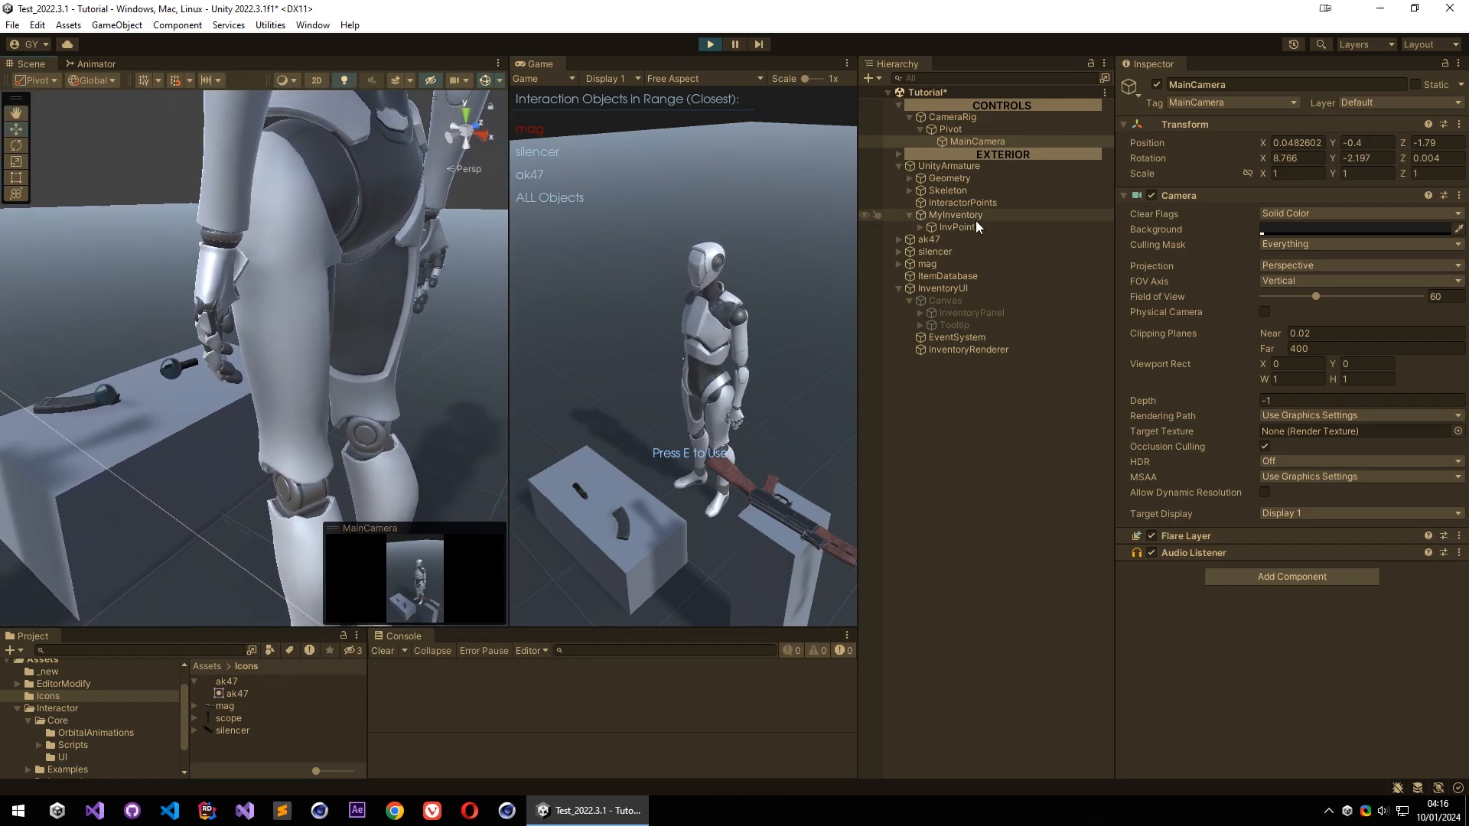
left_click(956, 228)
right_click_drag(425, 330, 438, 332)
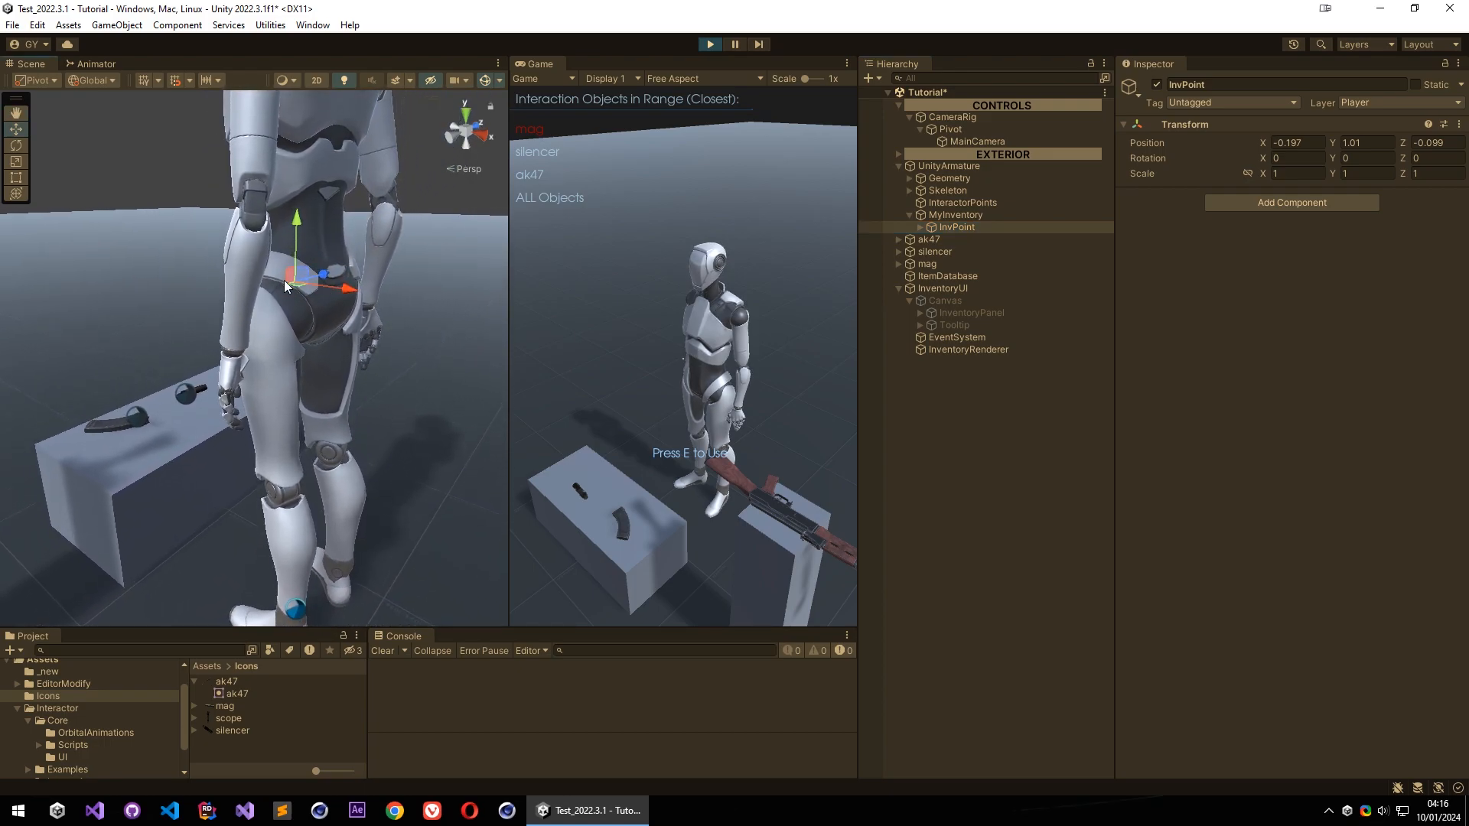
left_click(589, 306)
key("w")
key("s")
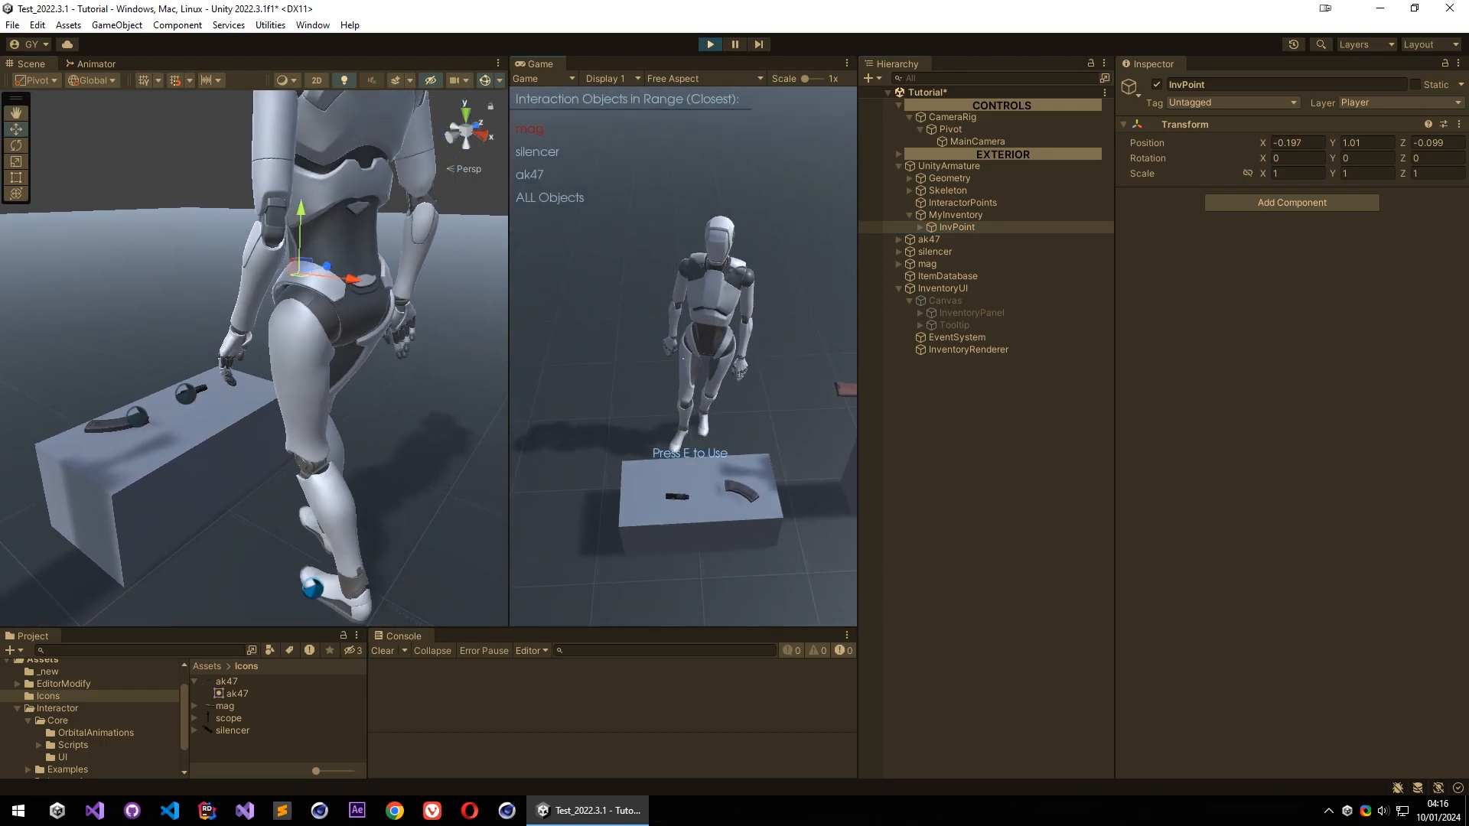
key("e")
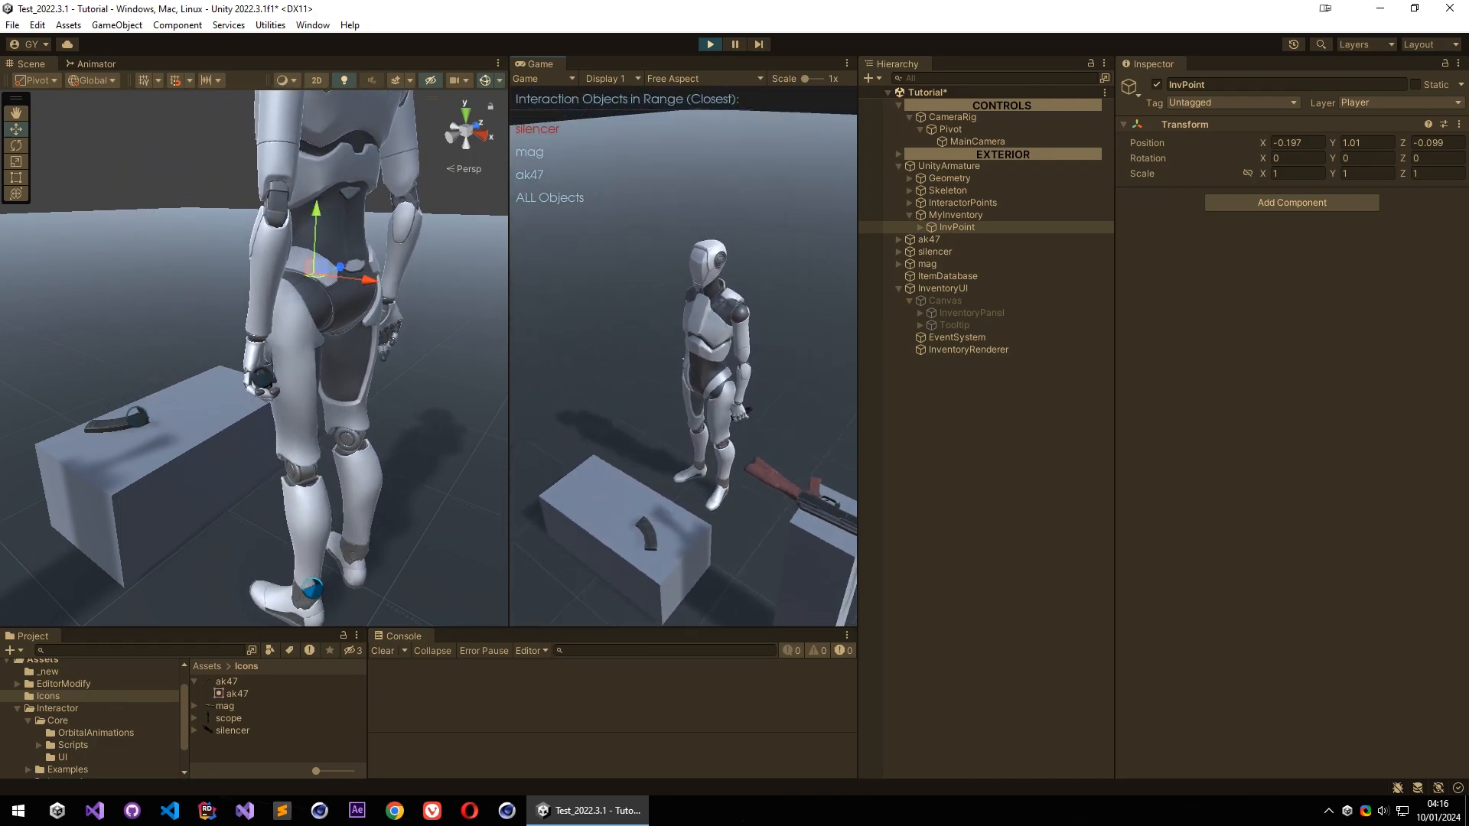
key("e")
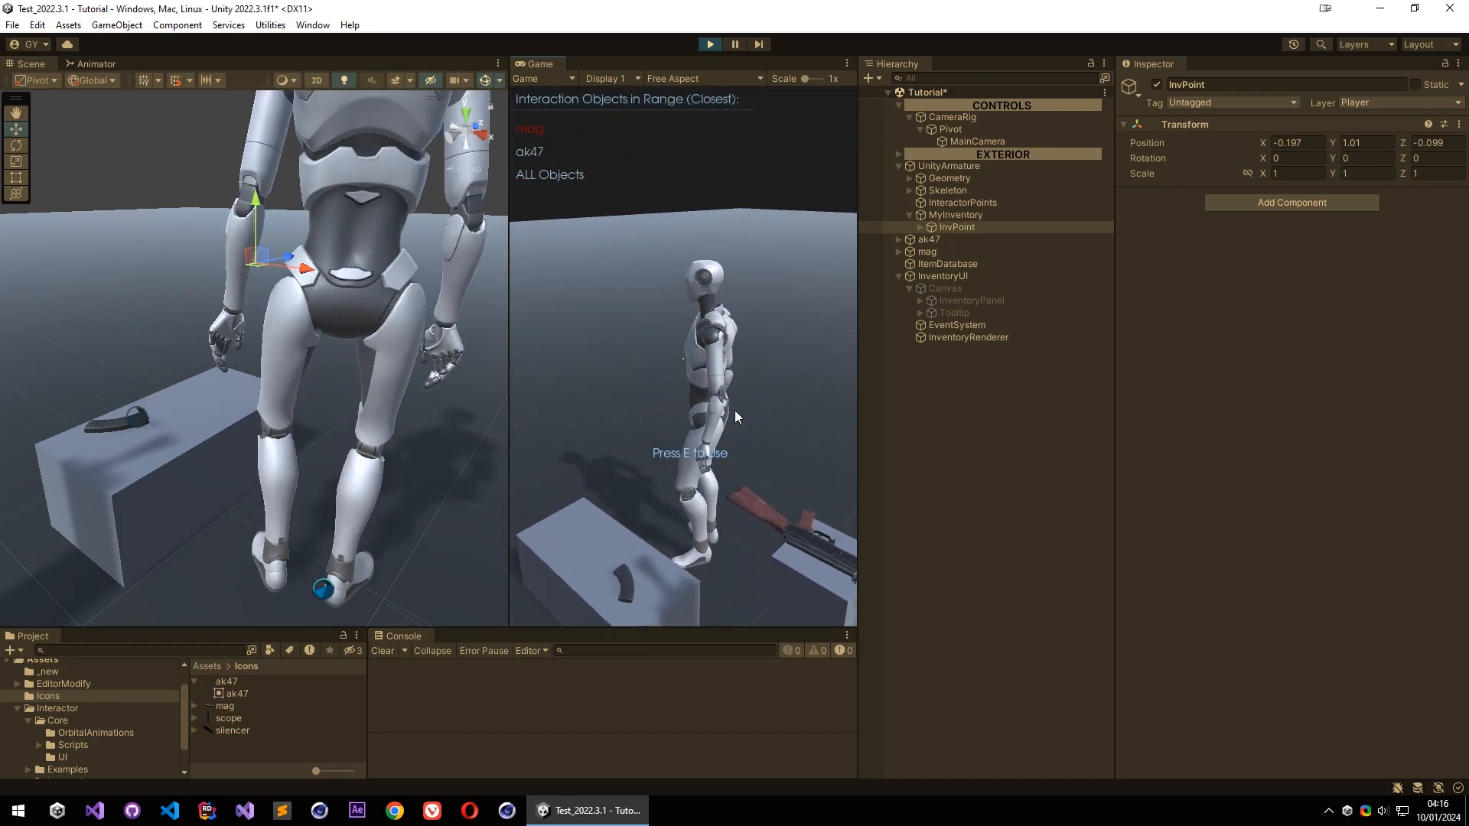
Display the character's MyInventory window in the game and resize the editor layout for a wider Game view
key("w")
key("i")
mouse_move(772, 408)
left_click_drag(858, 459, 991, 474)
left_click_drag(585, 485, 316, 490)
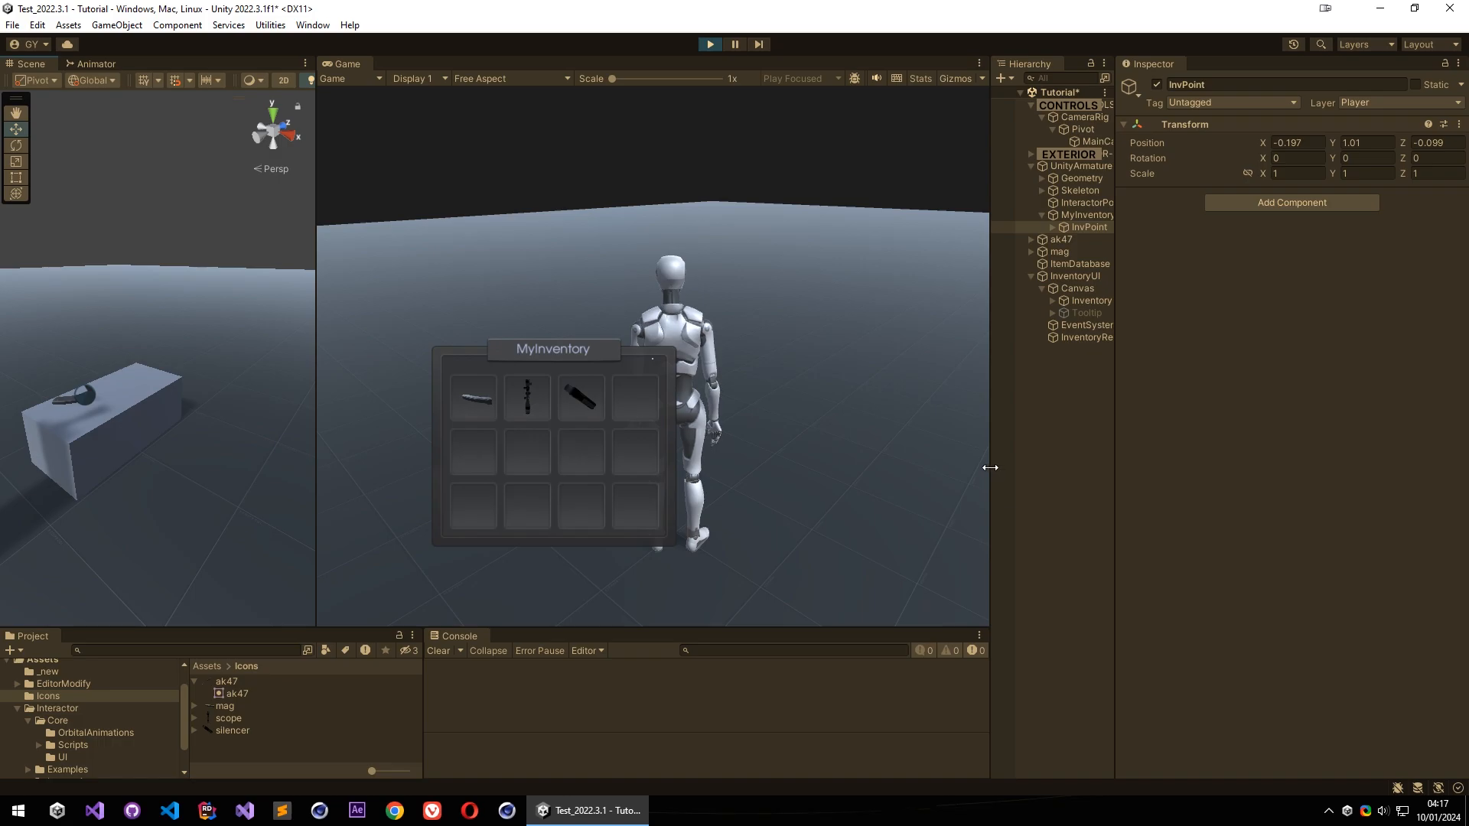
left_click_drag(990, 468, 824, 470)
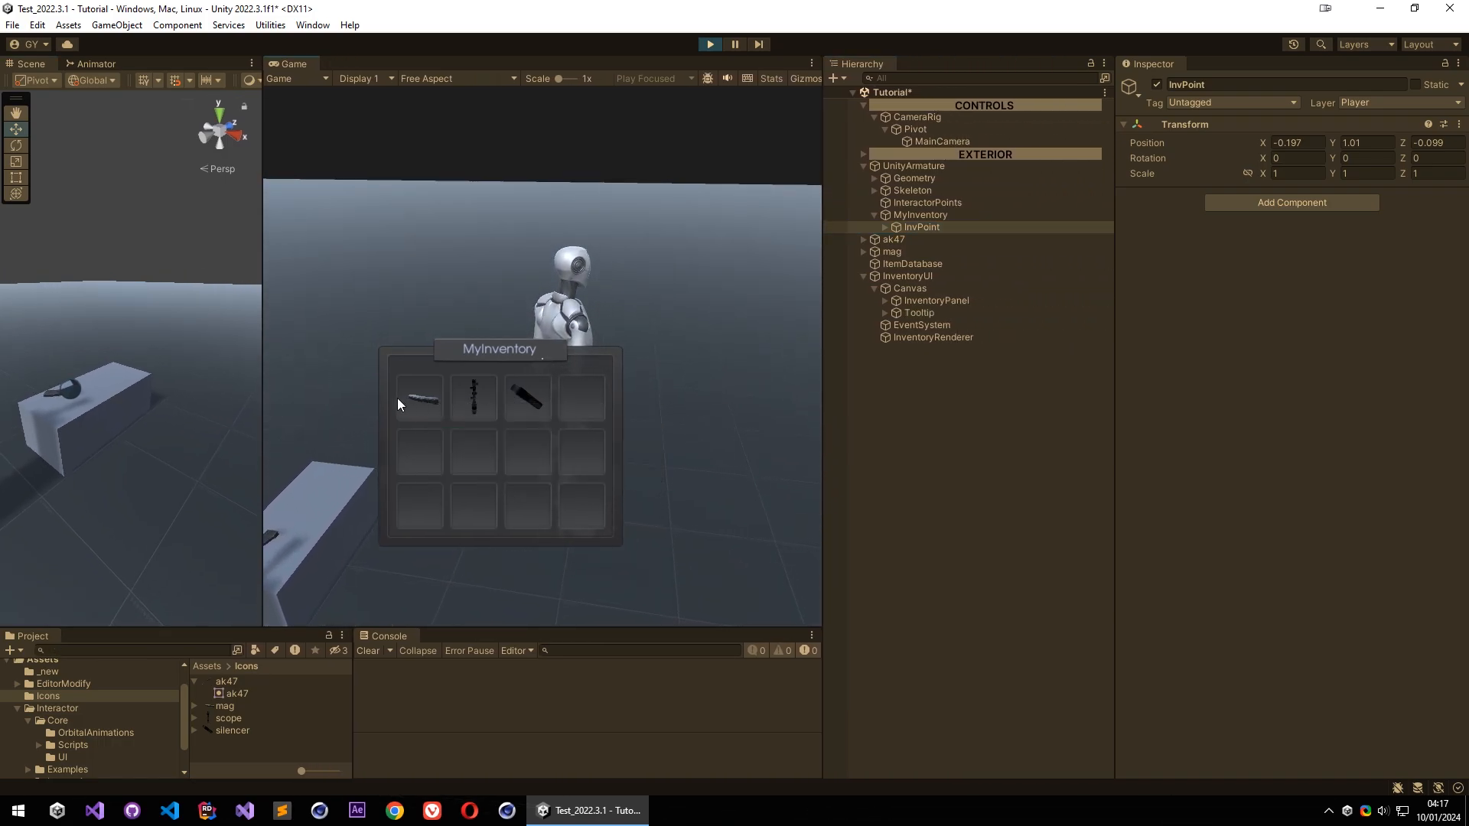
Examine the item tooltips in MyInventory and compare them with the ItemDatabase entries
mouse_move(429, 405)
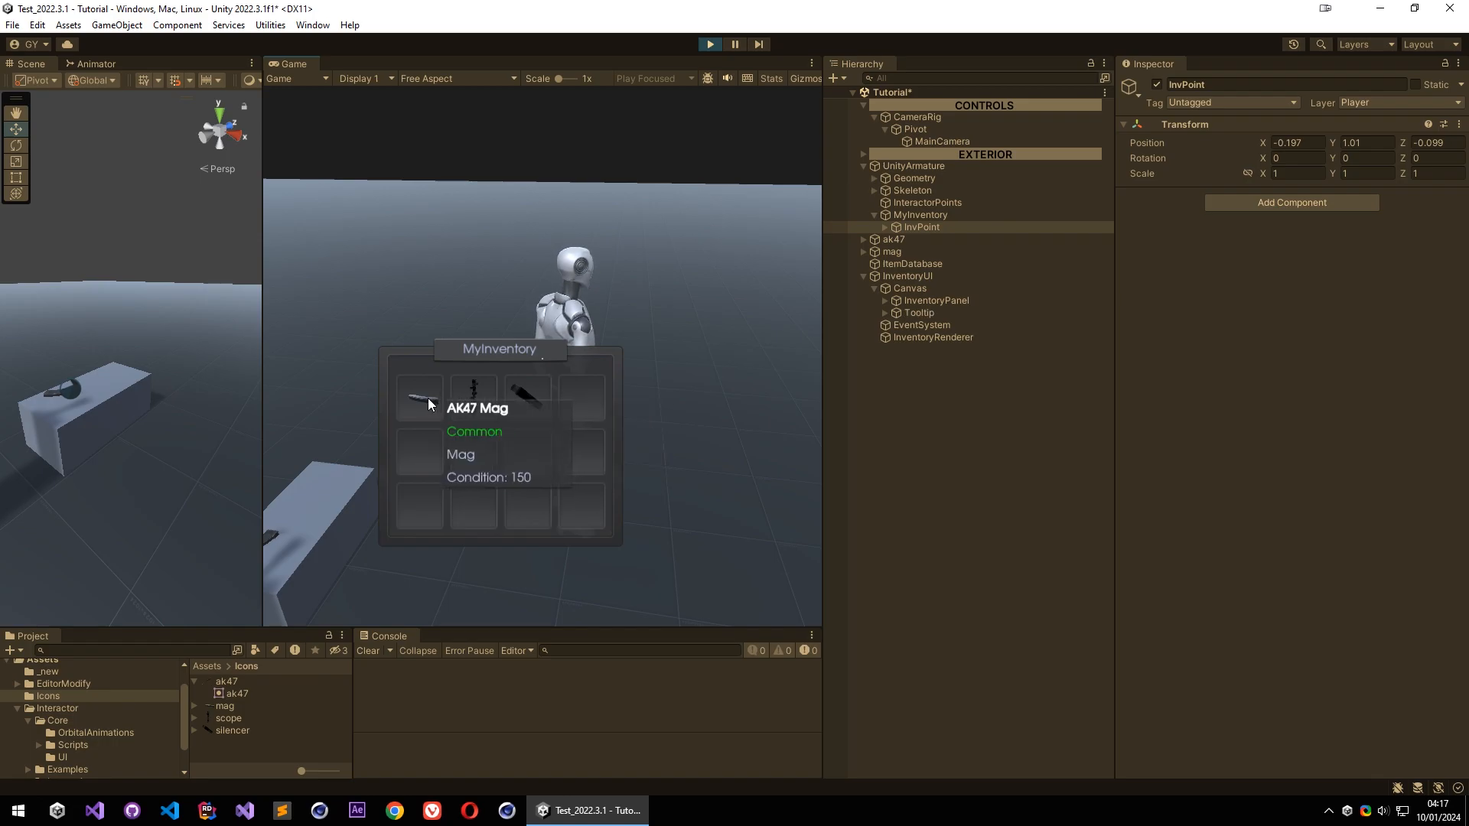
mouse_move(508, 401)
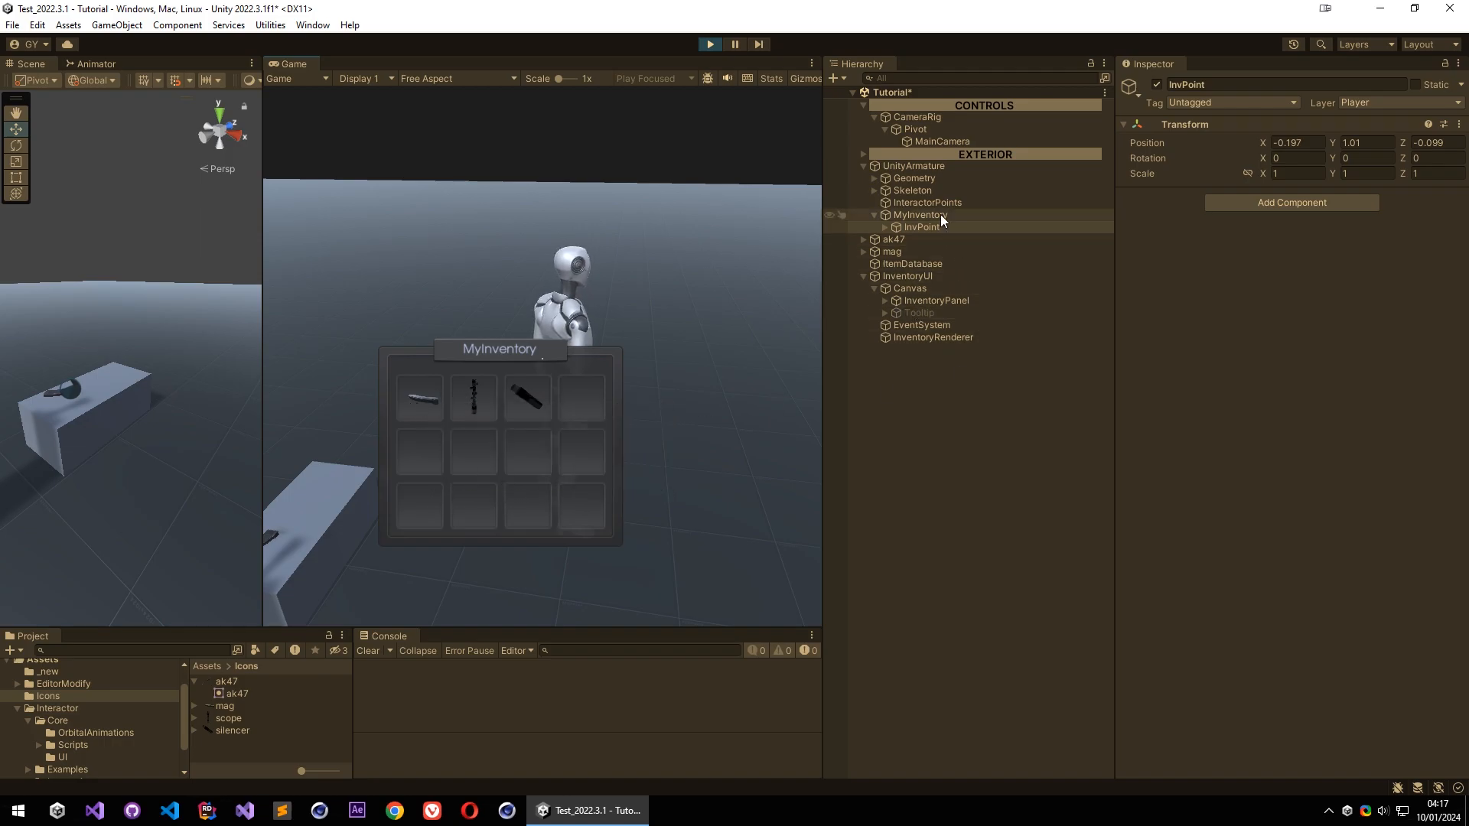
left_click(922, 264)
scroll(1215, 580, "down", 5)
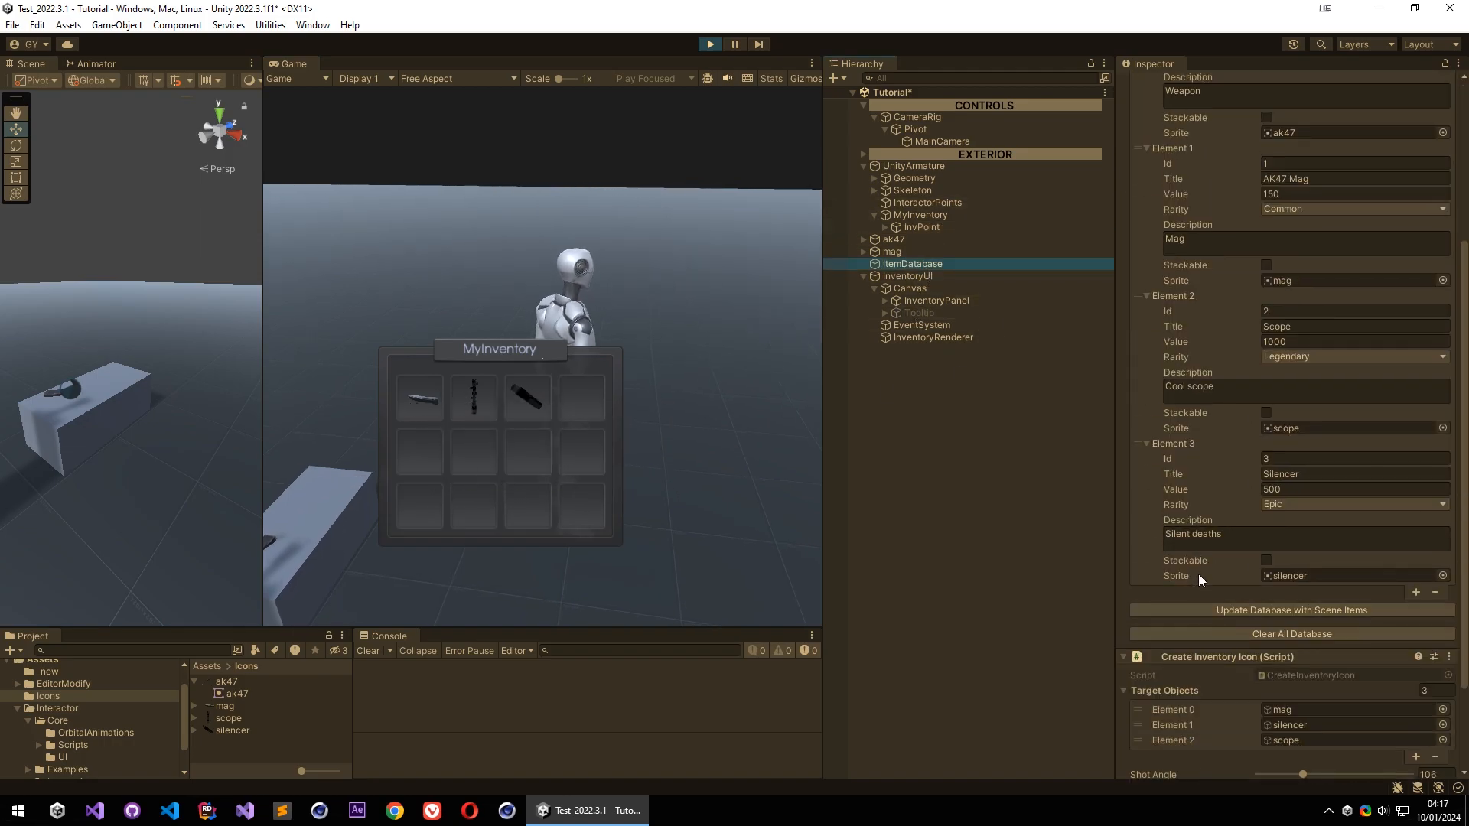
Retake all snapshots of the mag, silencer and scope at a Shot Angle of 155, and again at 172
scroll(1198, 575, "down", 3)
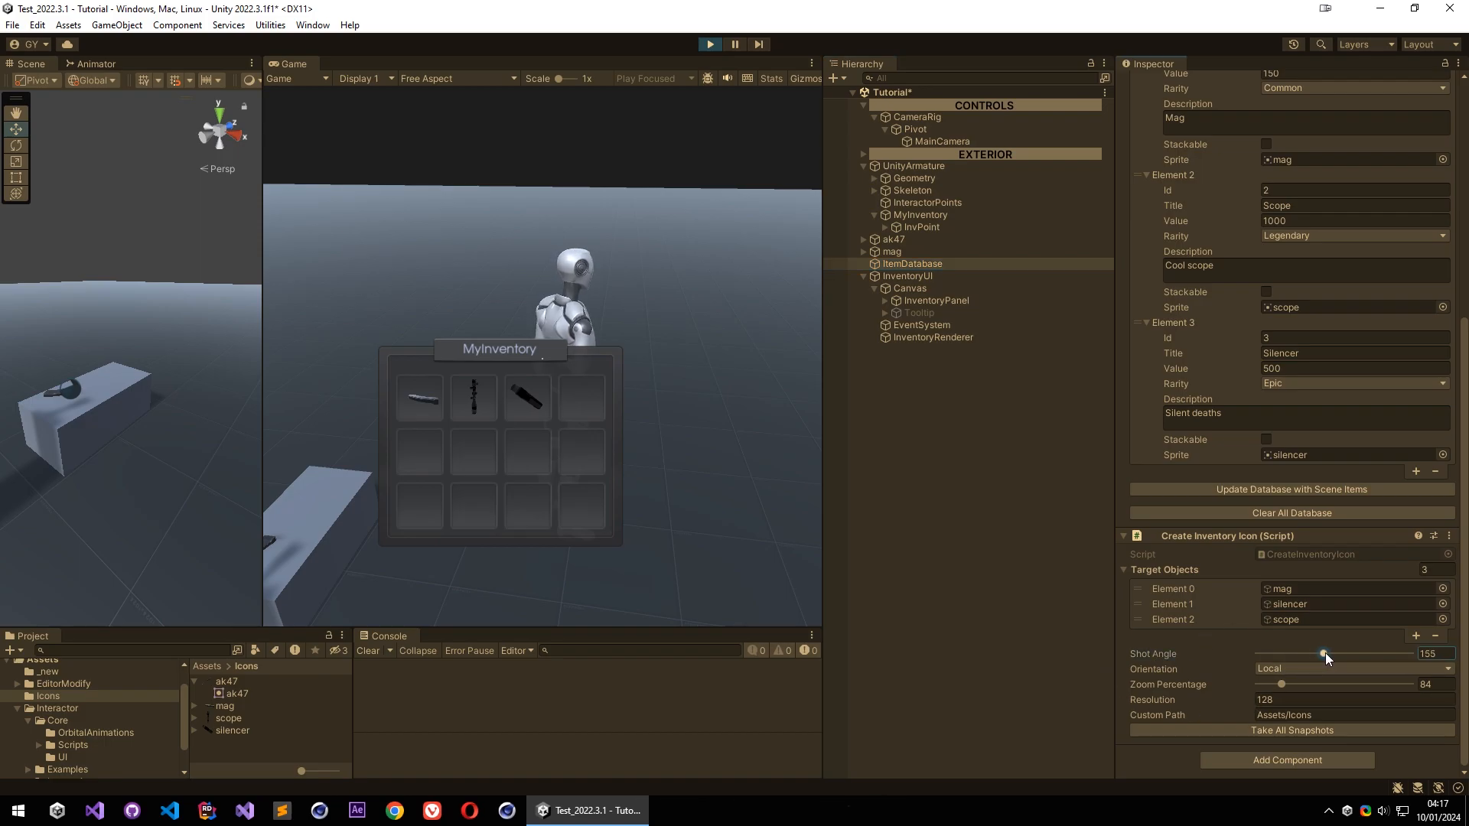
left_click(1251, 731)
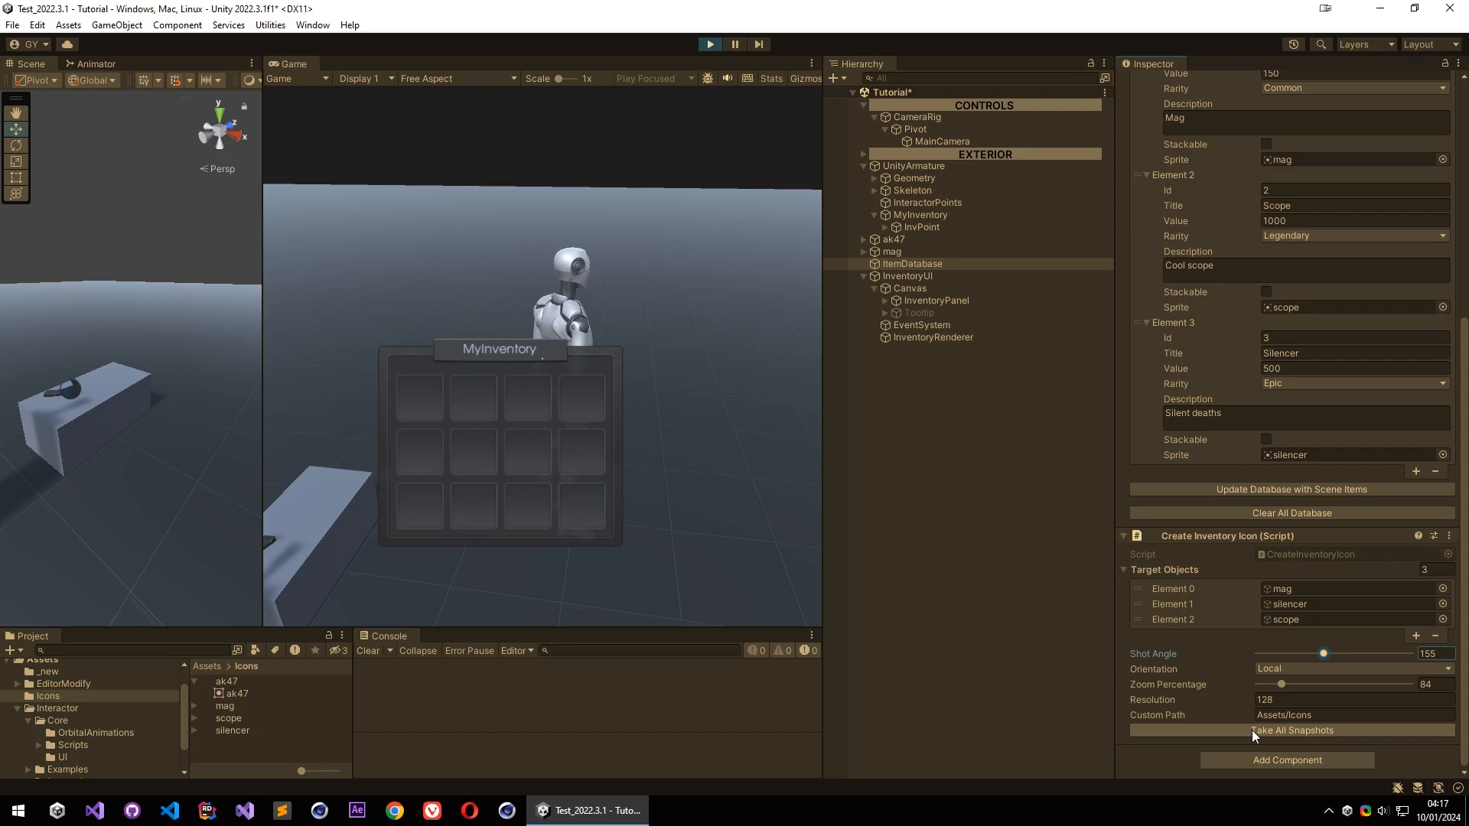
mouse_move(1321, 652)
left_mouse_down()
mouse_move(1296, 652)
mouse_move(1331, 655)
left_mouse_up()
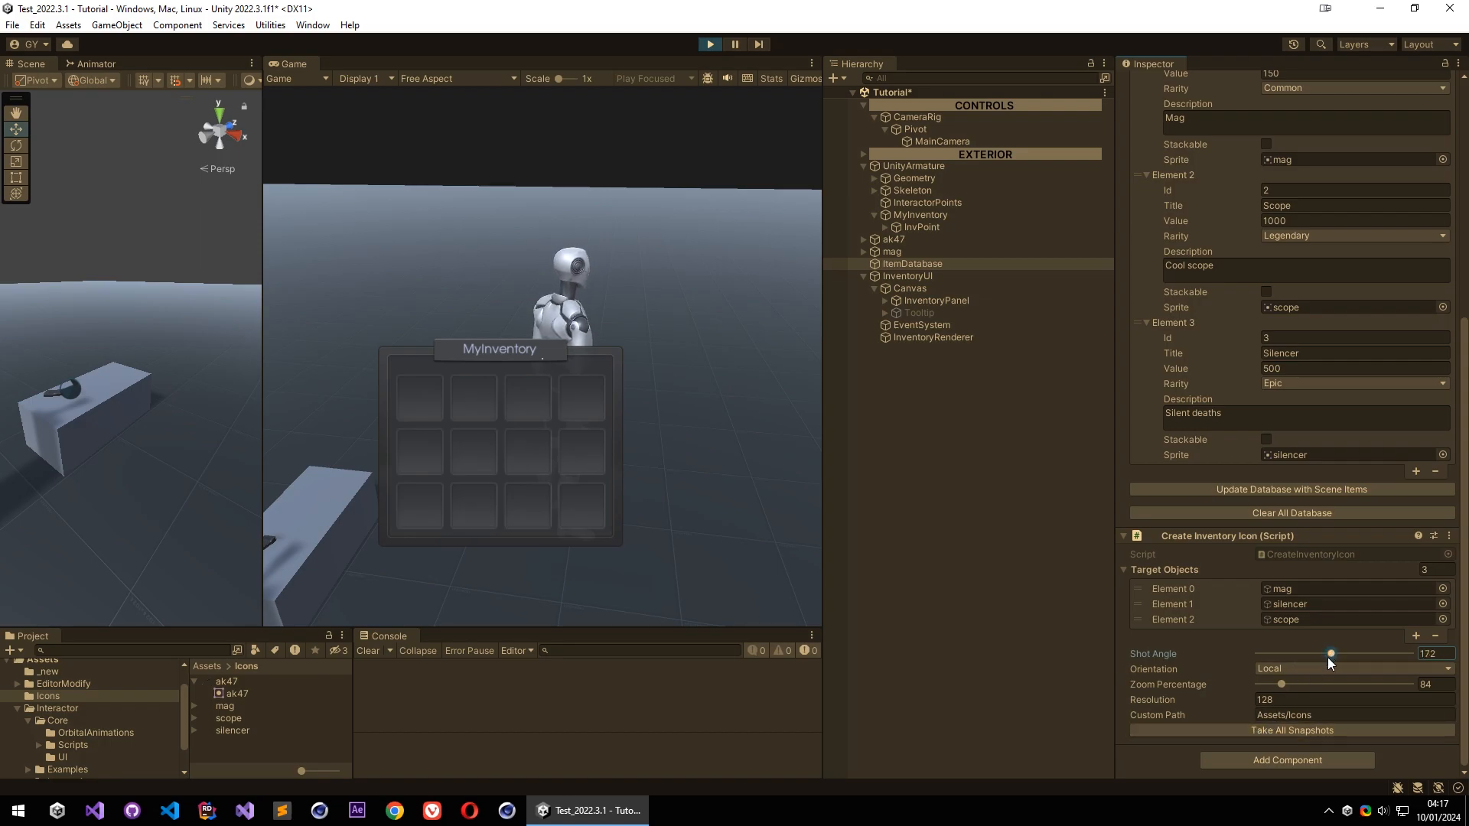
left_click(1272, 731)
left_click(383, 370)
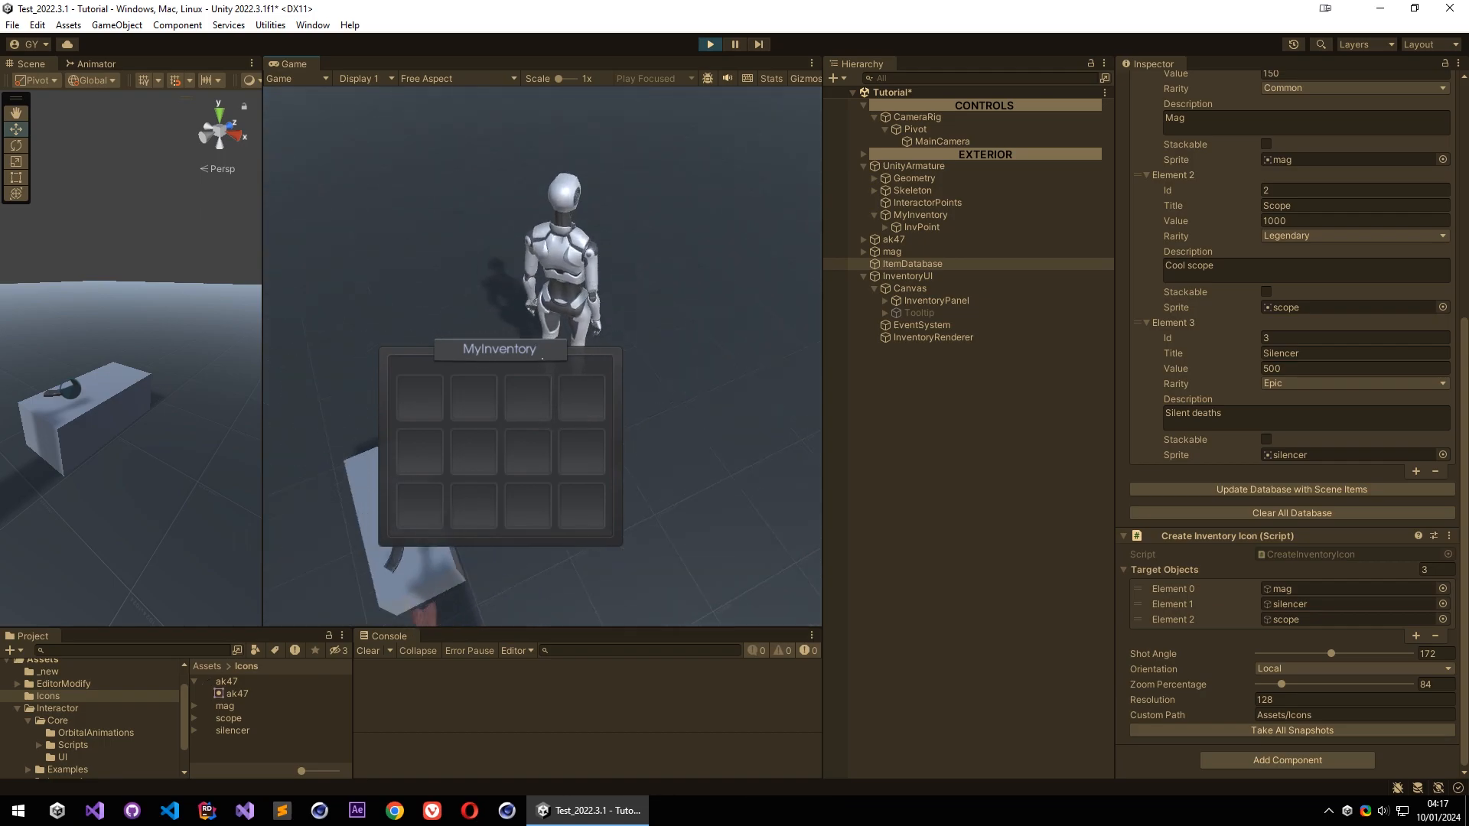
key("Escape")
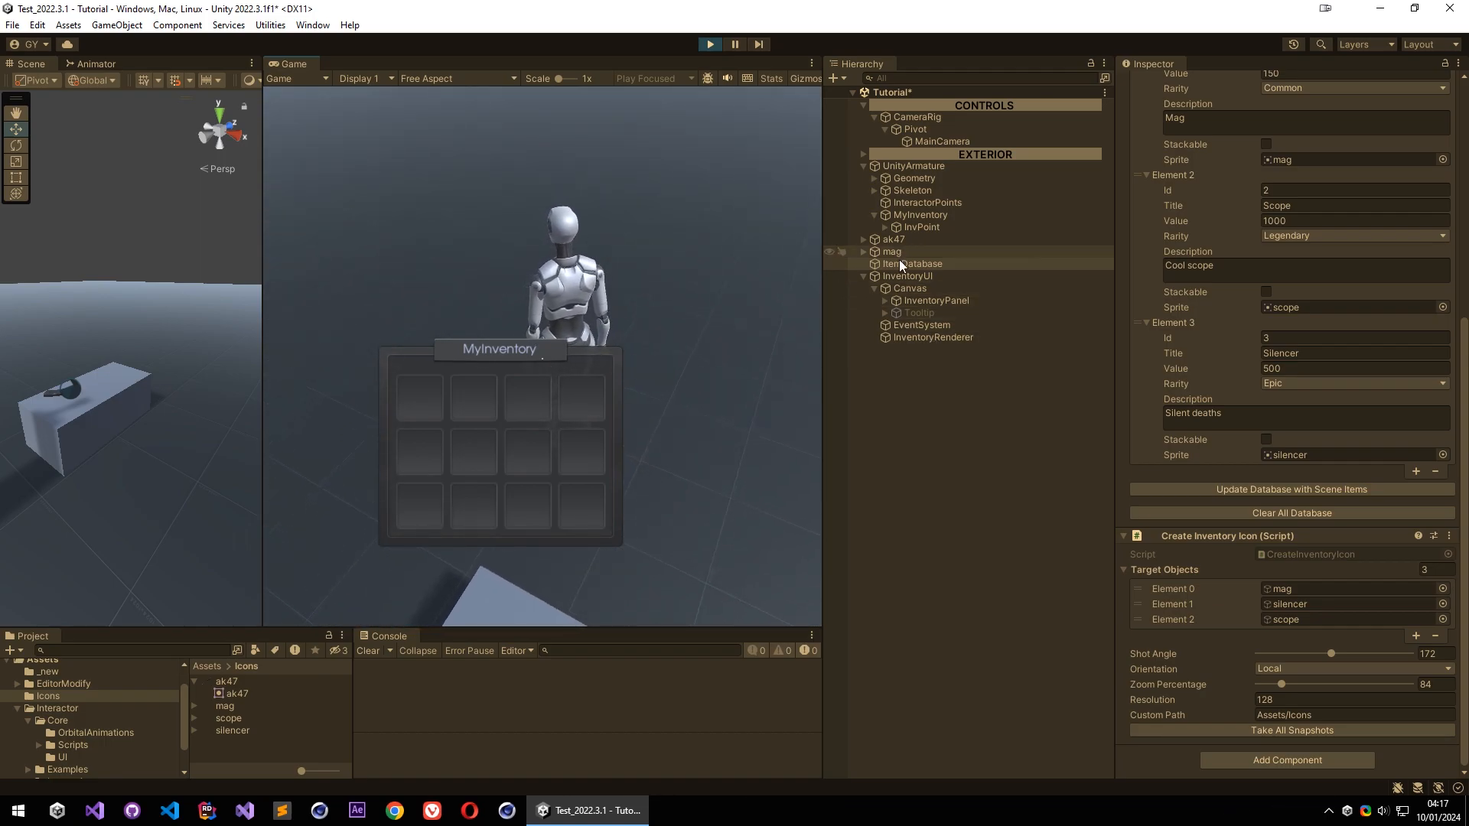
Select the mag, scope and silencer stored under InvPoint and activate all three objects together
left_click(873, 266)
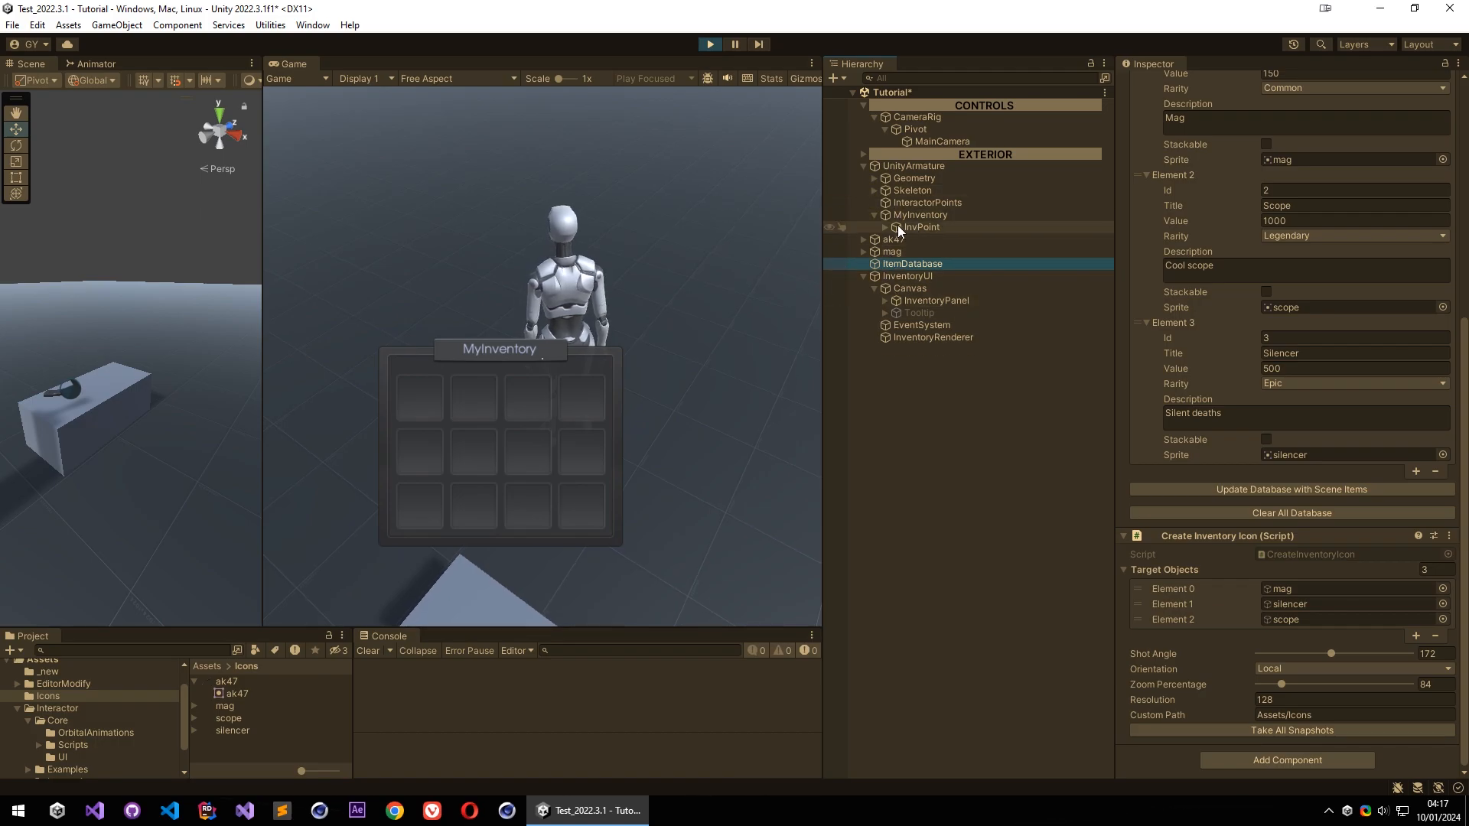
left_click(885, 228)
left_click(925, 239)
left_click(935, 263, "shift")
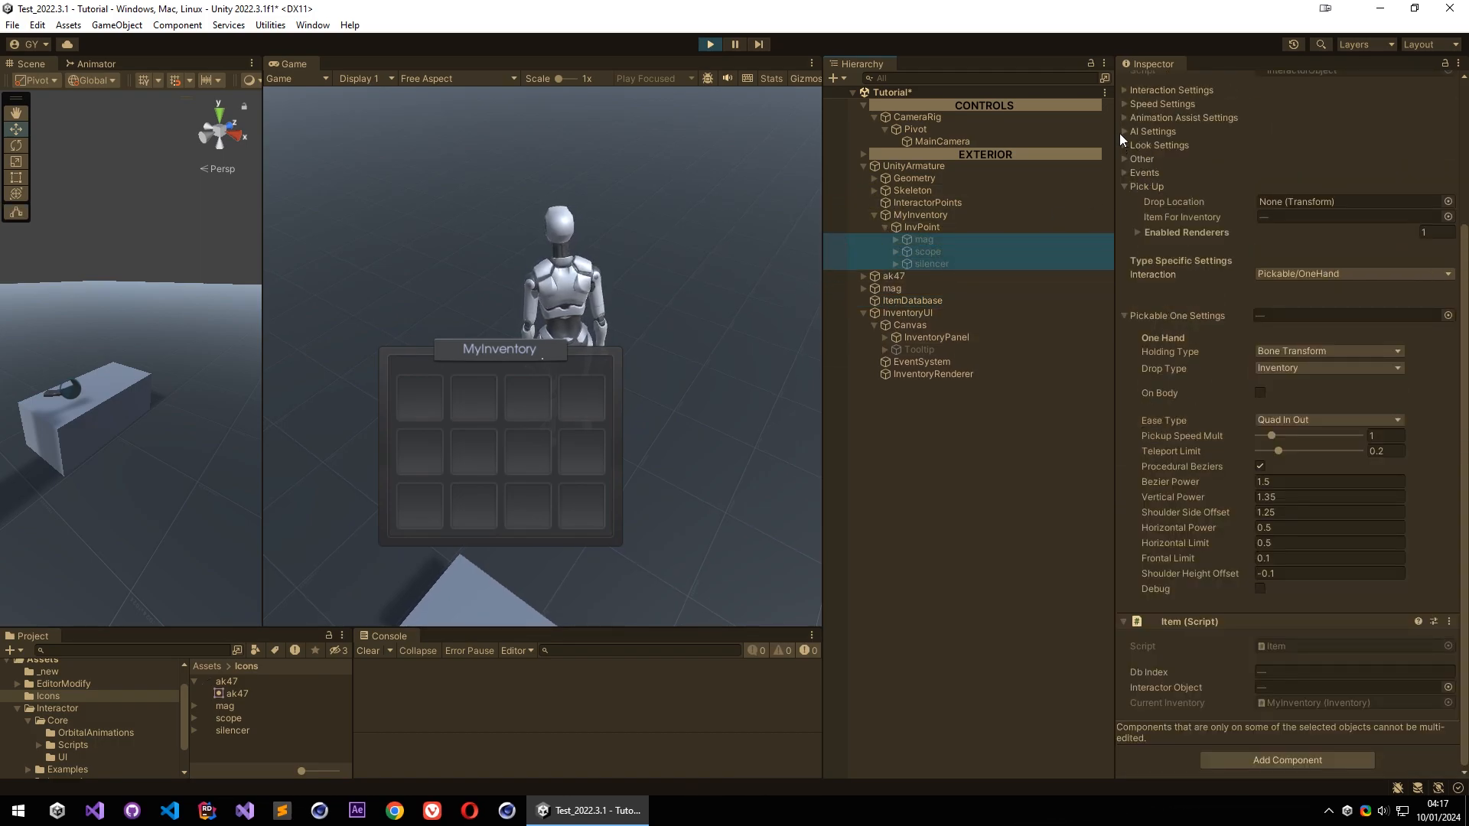
left_click(1155, 84)
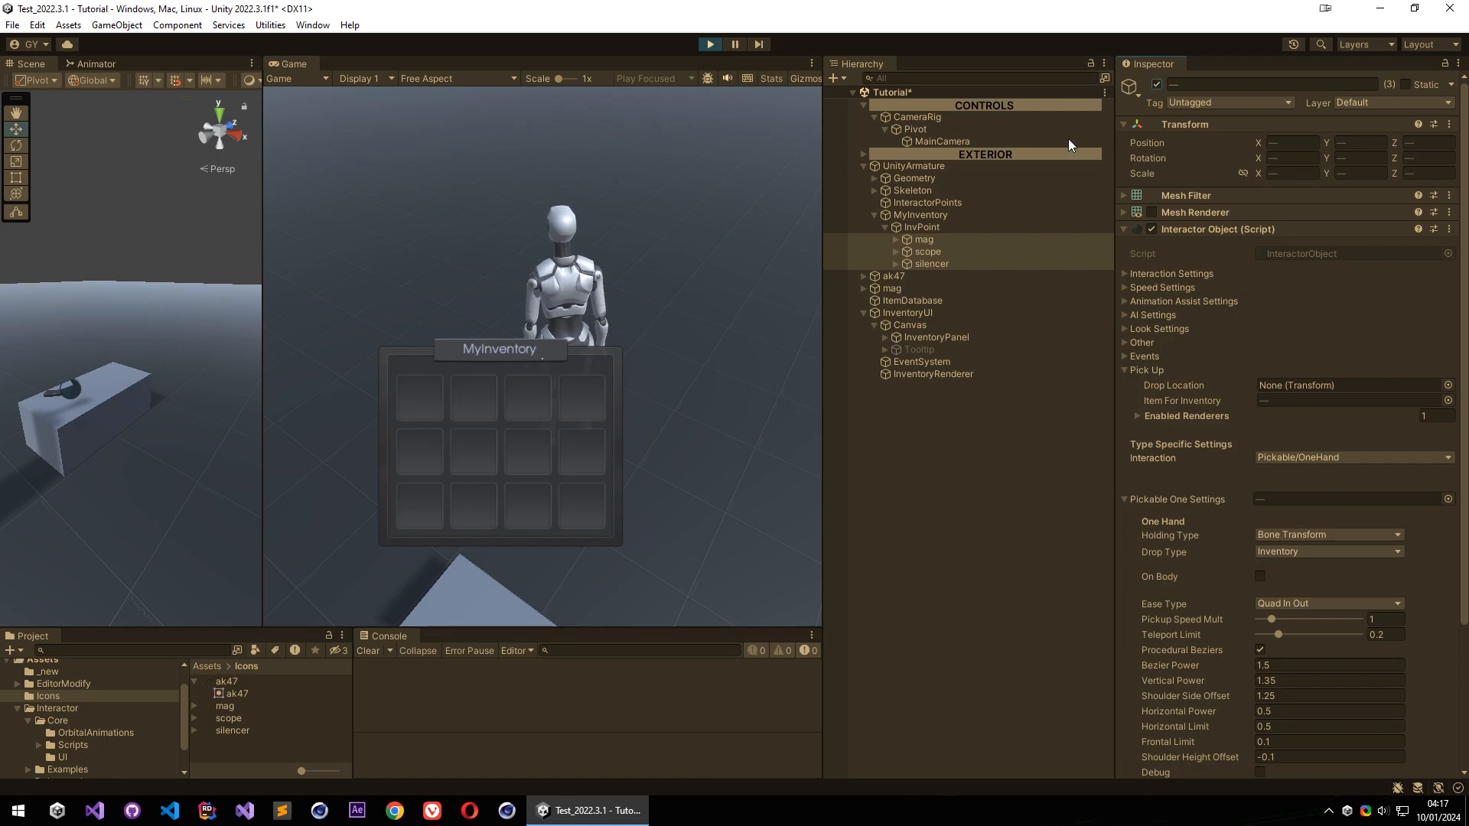
Toggle the stored mag, scope and silencer back to active and enable their Mesh Renderers to show them in the Scene view
key("w")
right_click_drag(401, 338, 534, 393)
right_click_drag(659, 400, 269, 417)
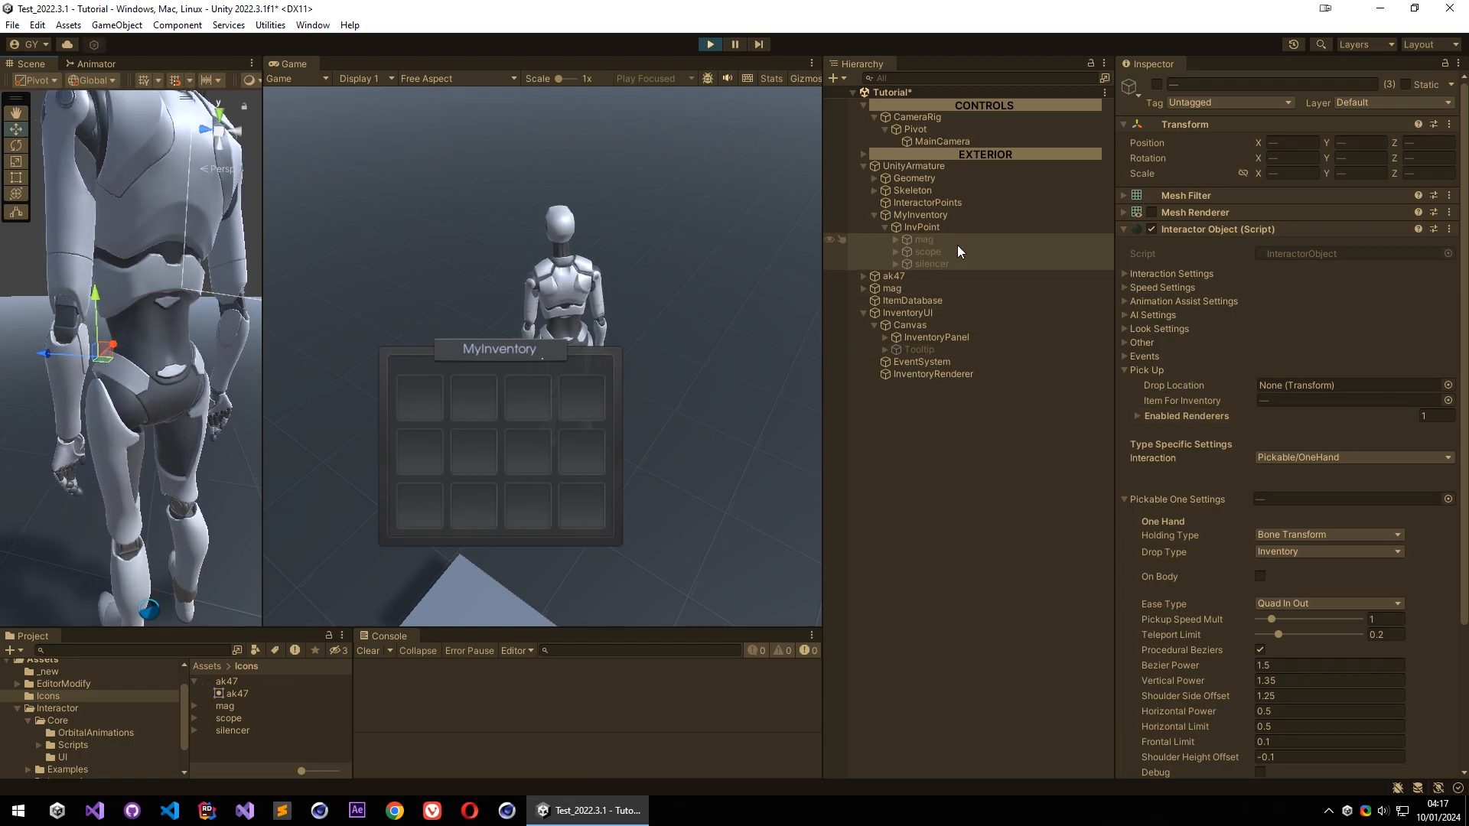
left_click(1156, 85)
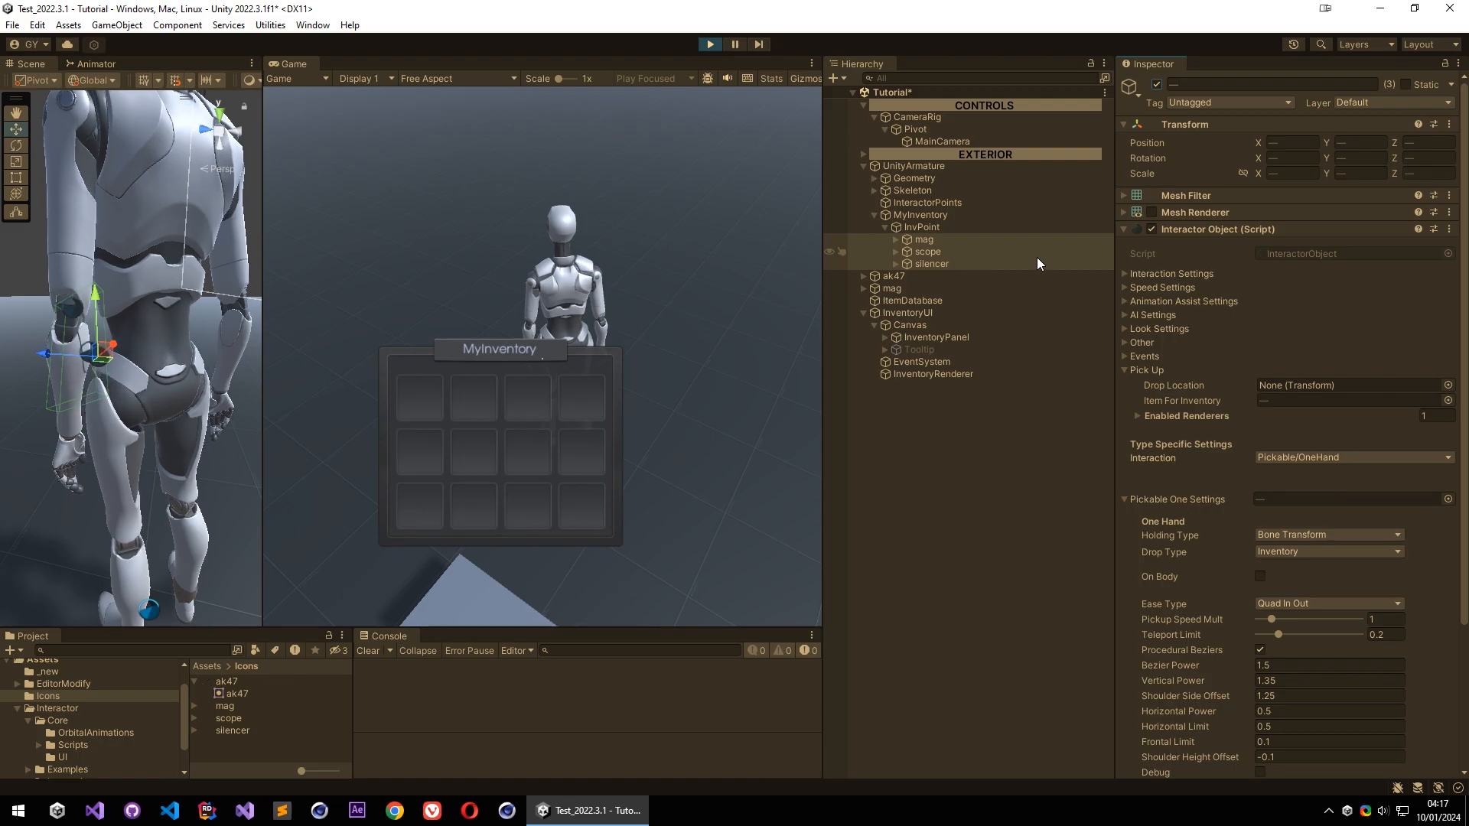
left_click(1152, 212)
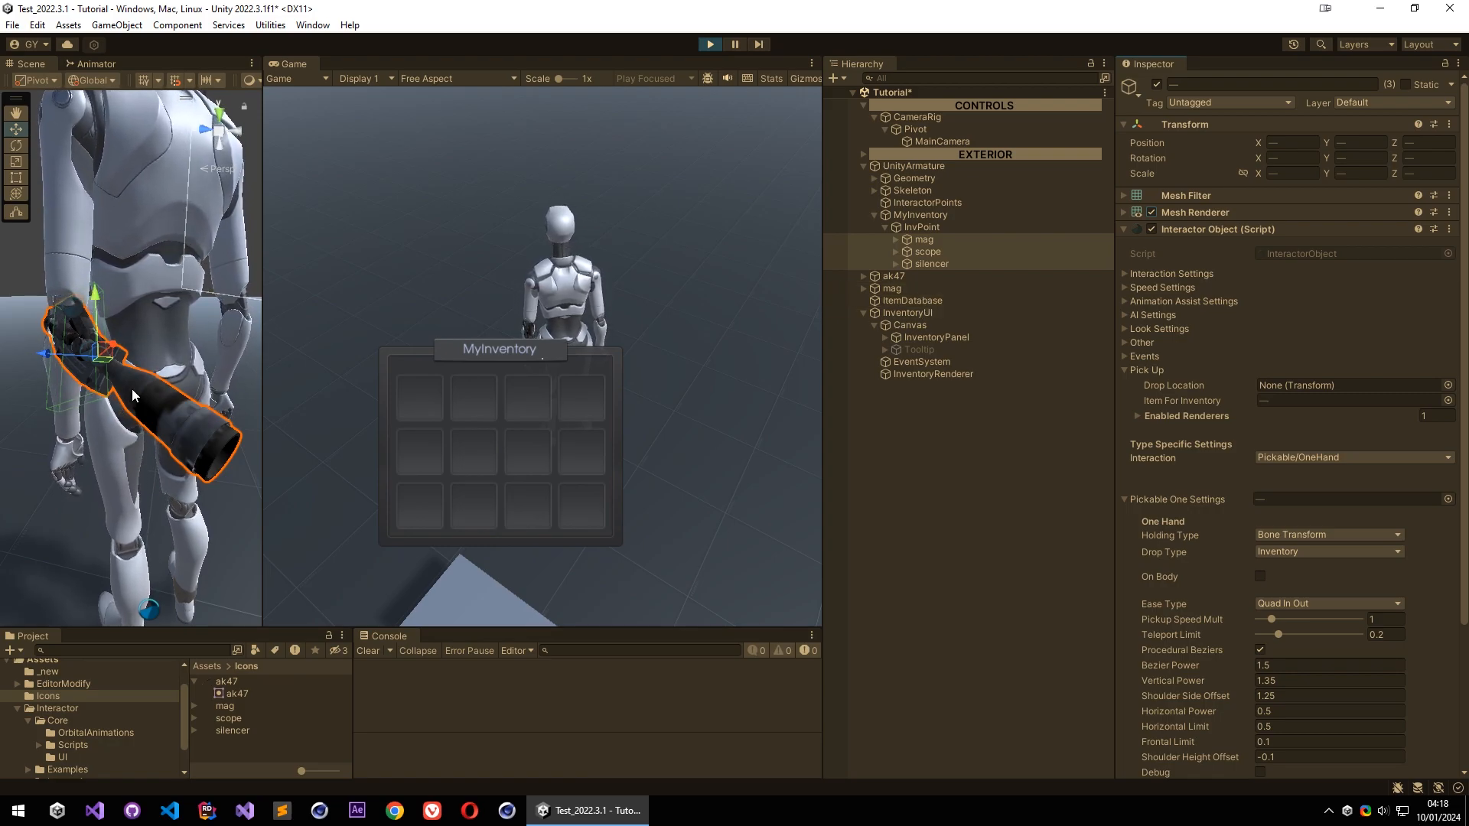
Retake the mag, silencer and scope icon snapshots from ItemDatabase with the shot angle set to 39
left_click(930, 301)
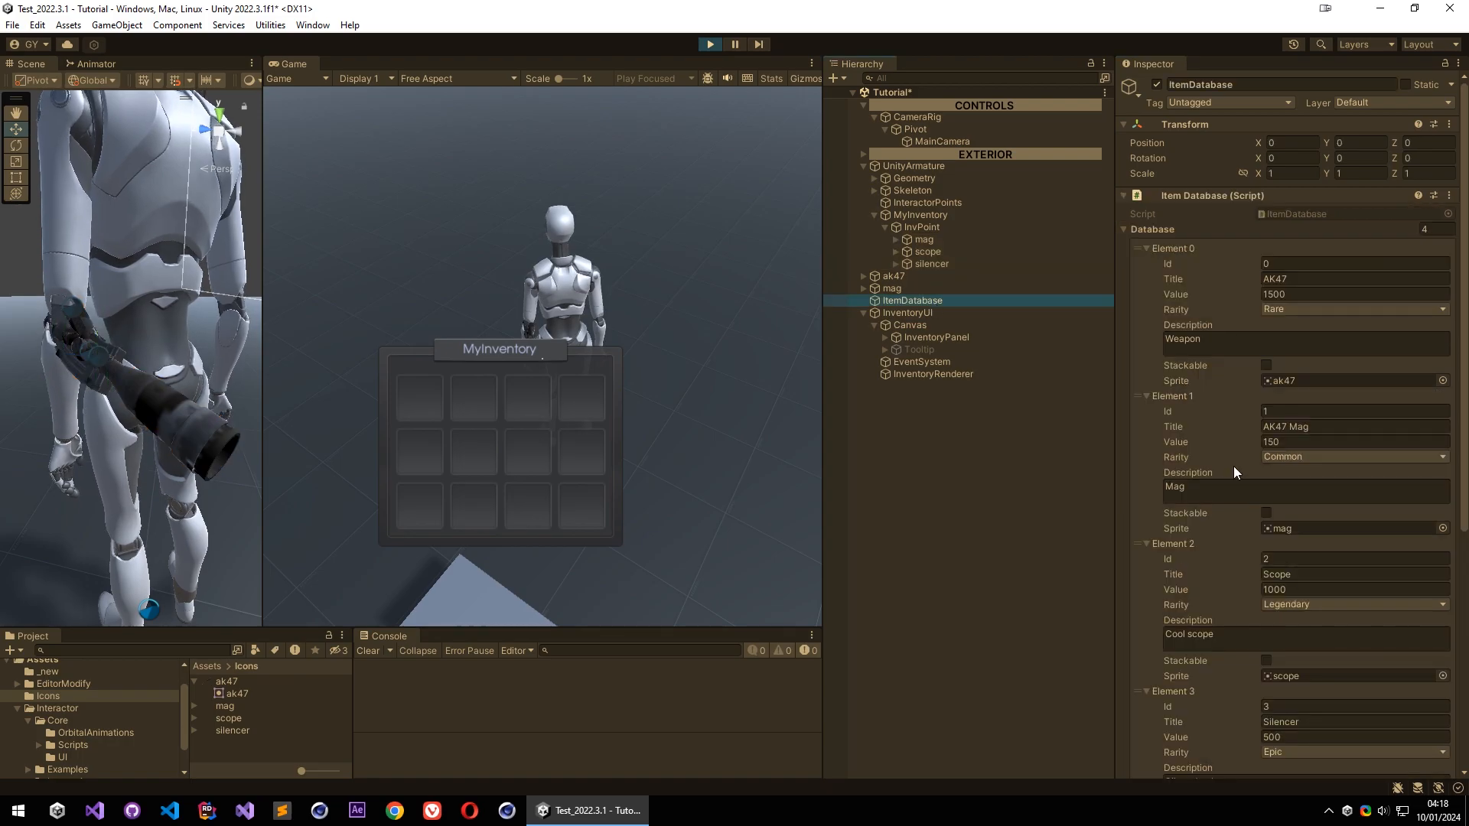
scroll(1164, 690, "down", 15)
left_click(1259, 730)
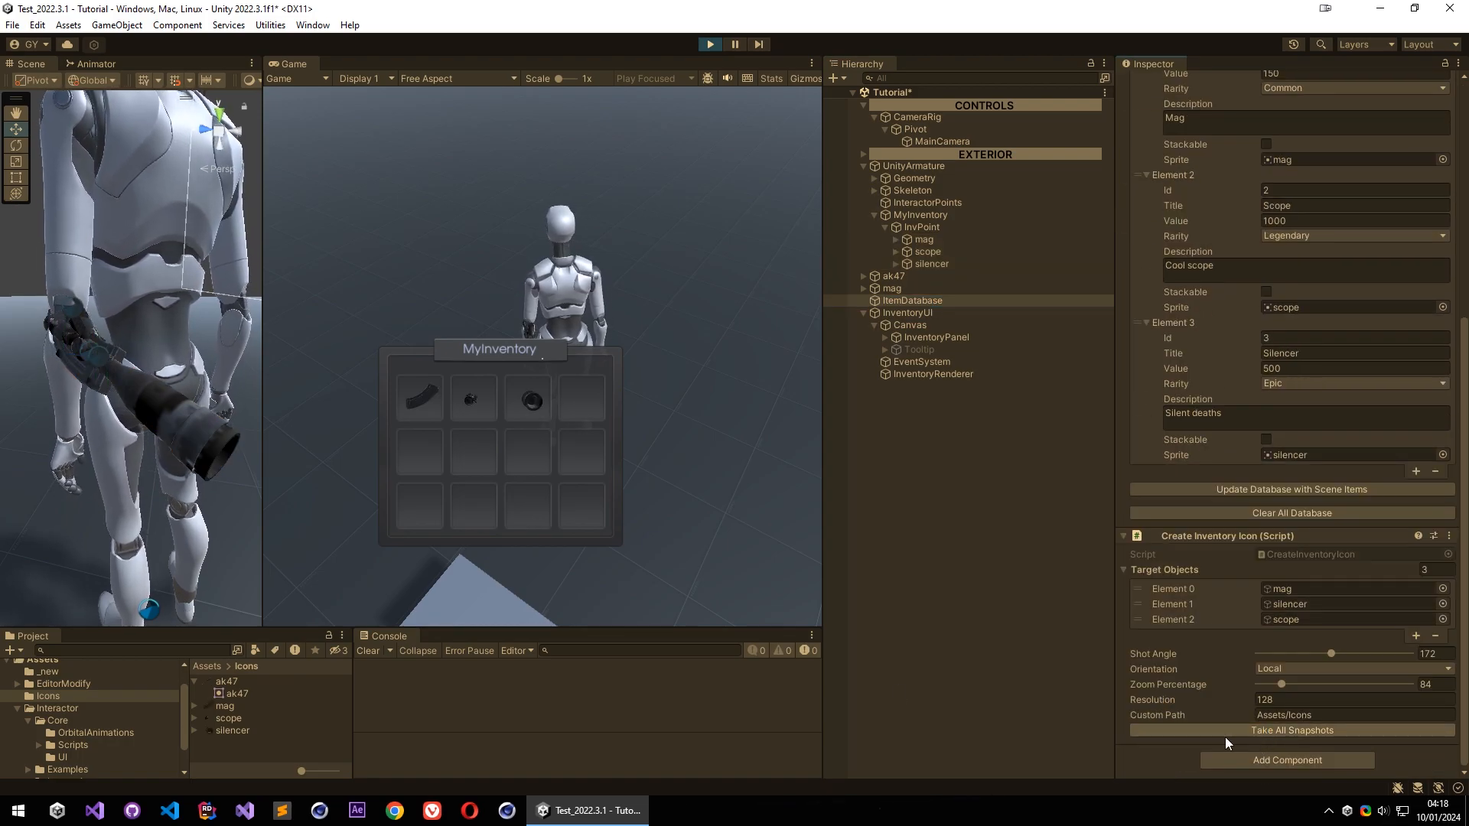
left_click_drag(1328, 653, 1275, 653)
left_click(1247, 731)
left_click(1258, 731)
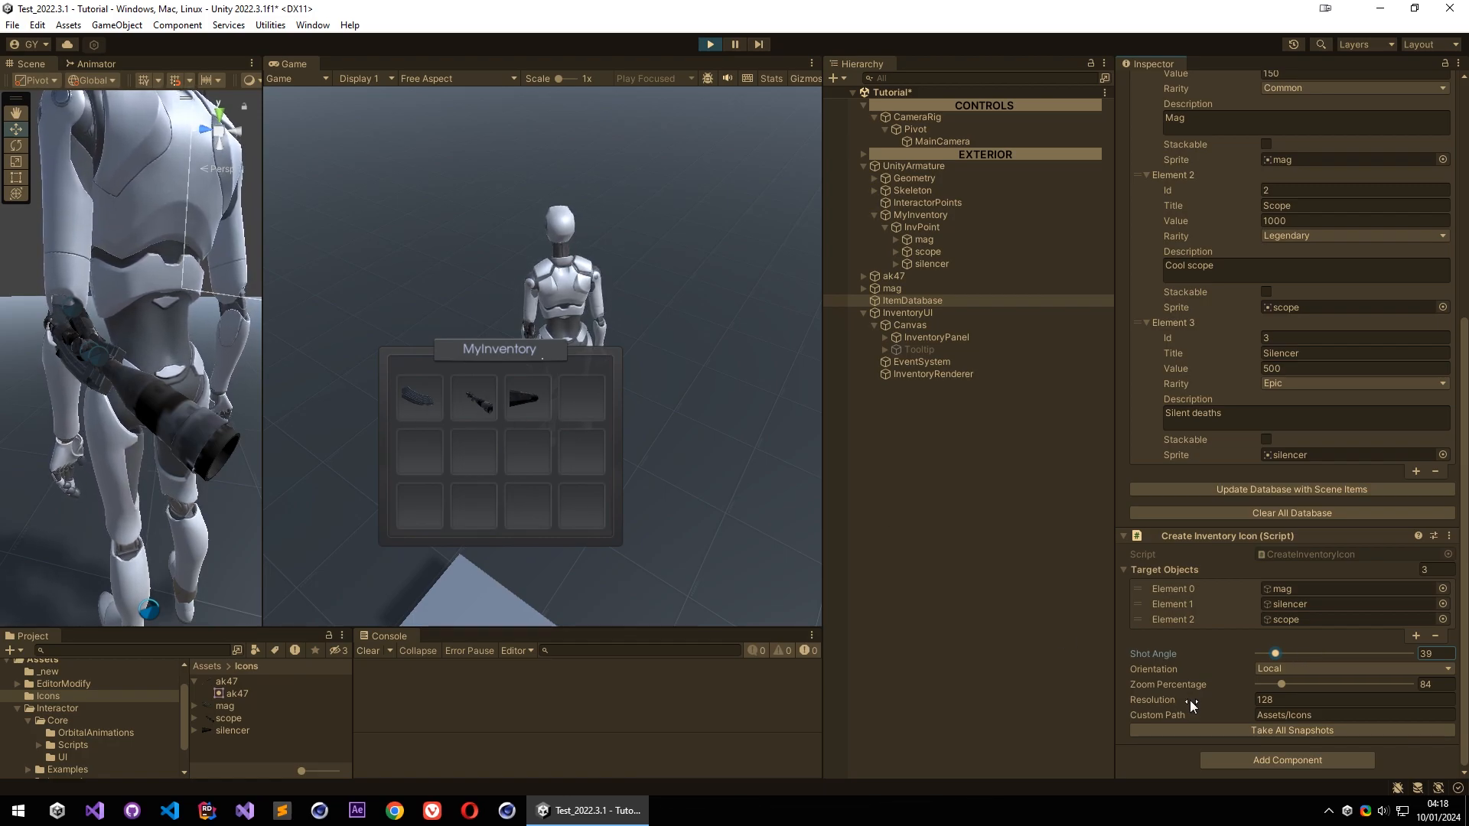
Remove the scope from the icon target objects and retake the snapshots at shot angle 254 and zoom percentage 104
left_click(1187, 604)
left_click(1190, 619)
key("Delete")
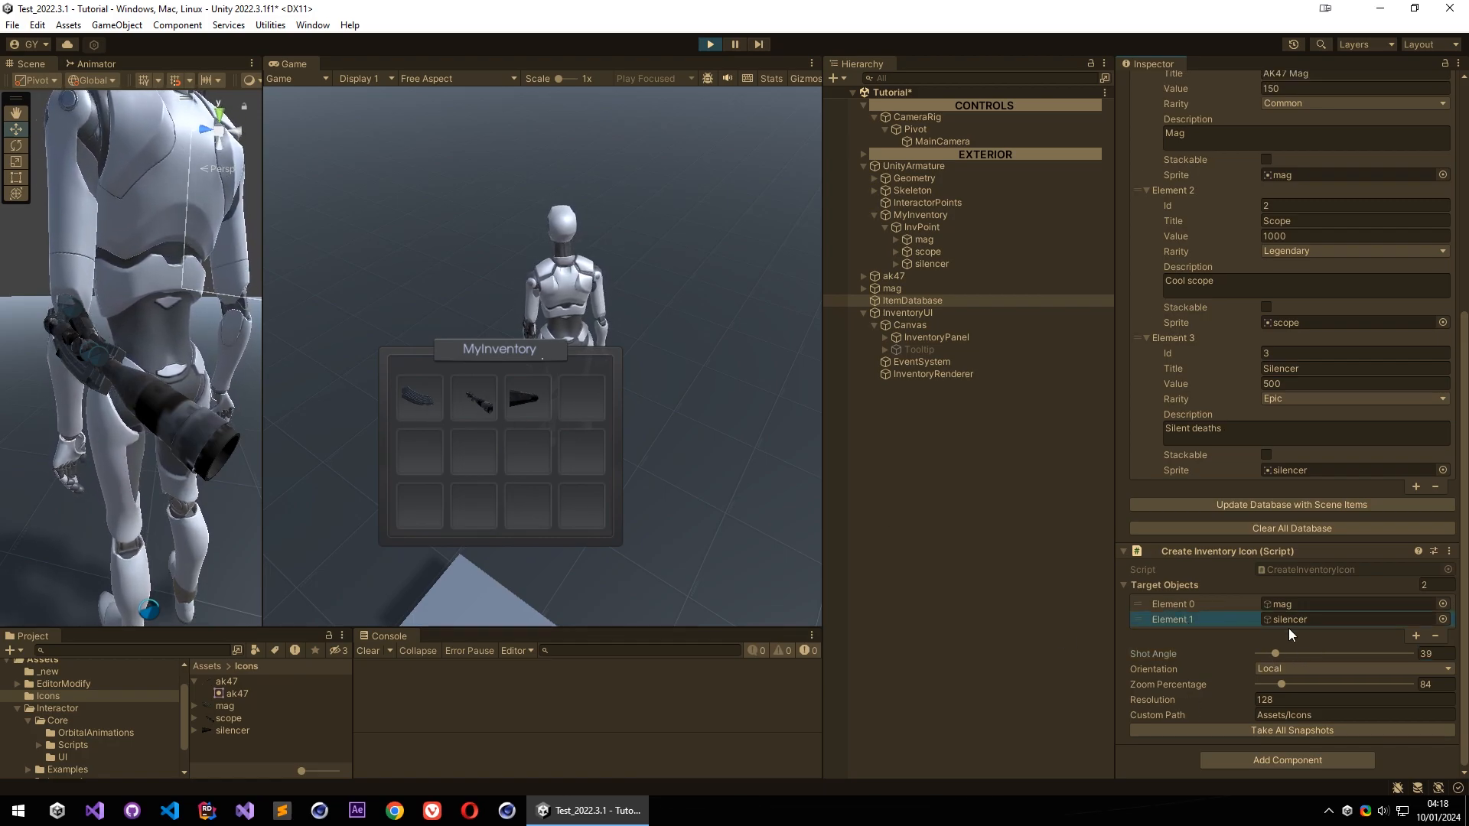
left_click_drag(1275, 654, 1367, 655)
left_click(1283, 731)
left_click_drag(1280, 685, 1283, 686)
left_click(1270, 728)
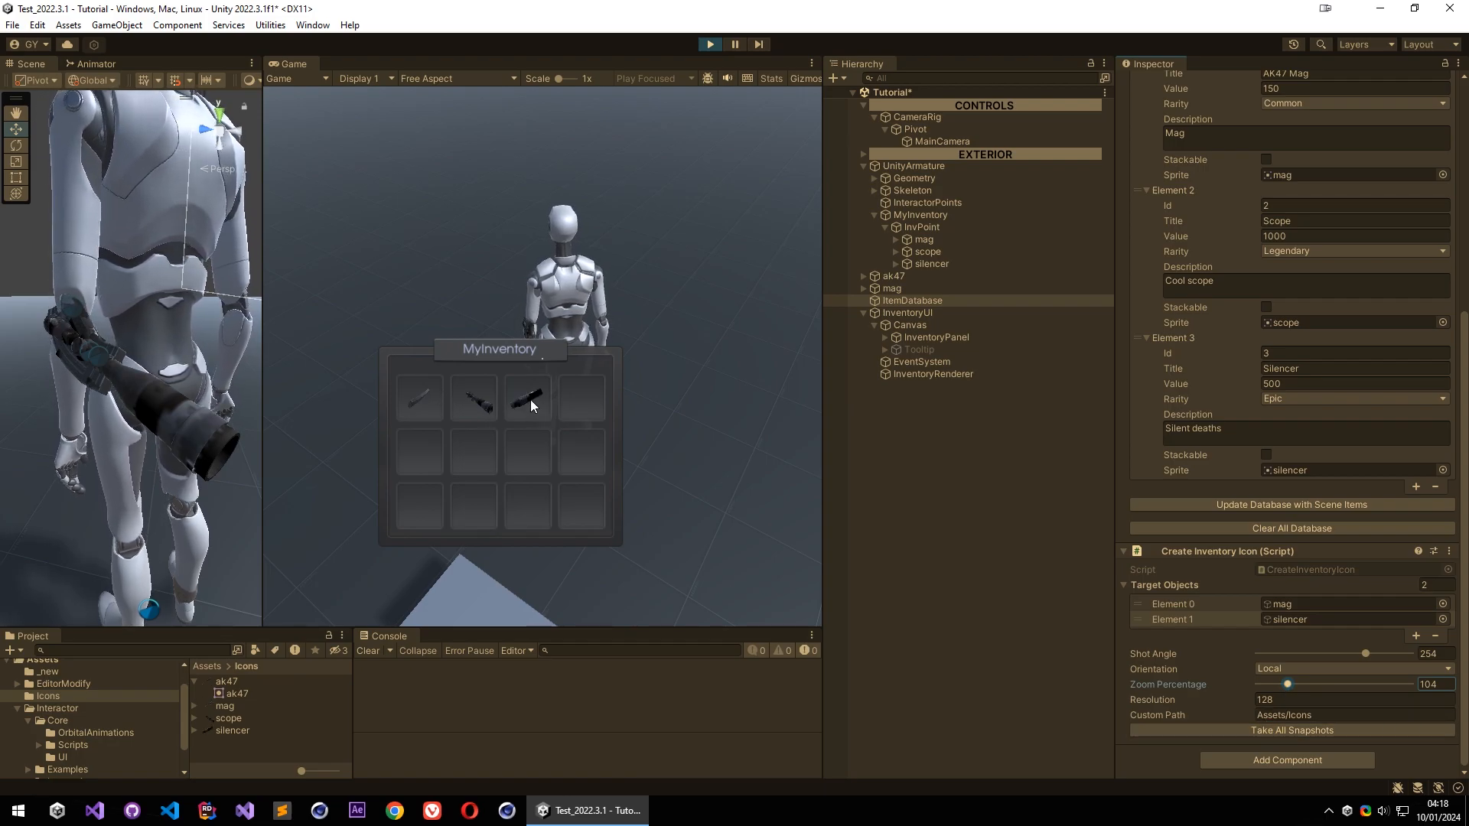
Remove the silencer from the icon target objects and retake the mag snapshot with Global orientation
left_click(1181, 617)
key("Delete")
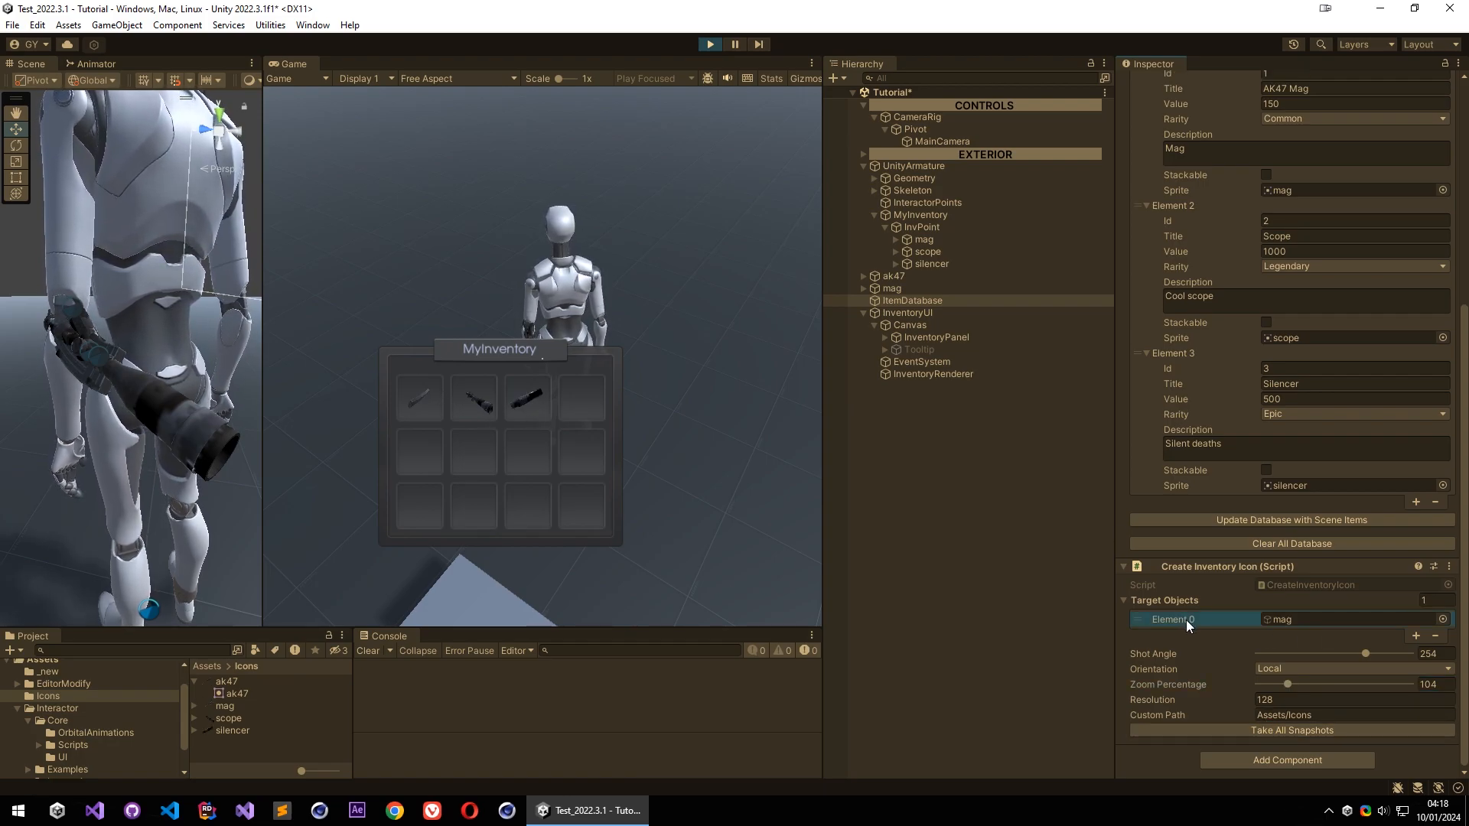
left_click(1288, 669)
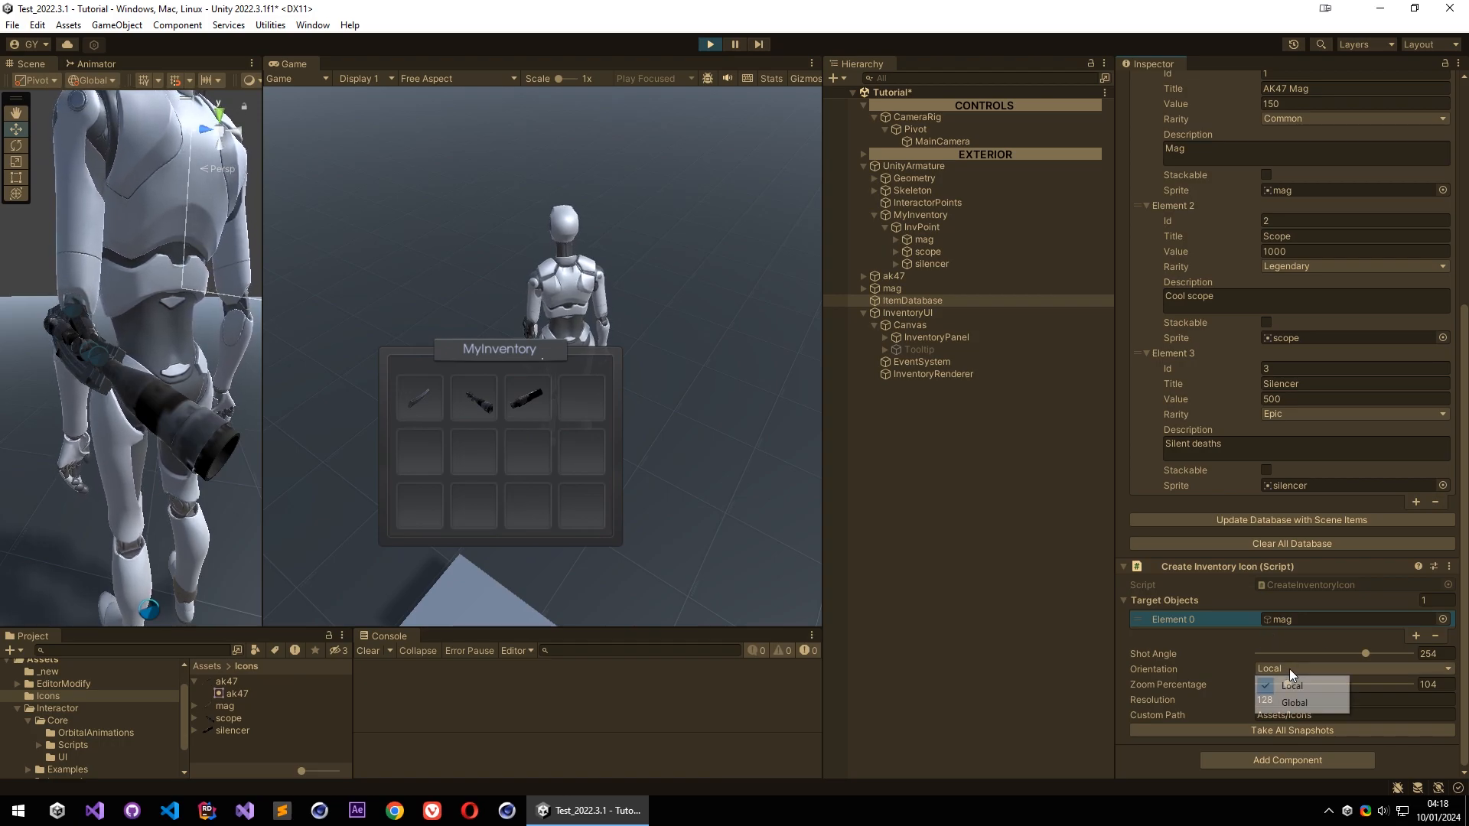
left_click(1300, 702)
left_click(1285, 729)
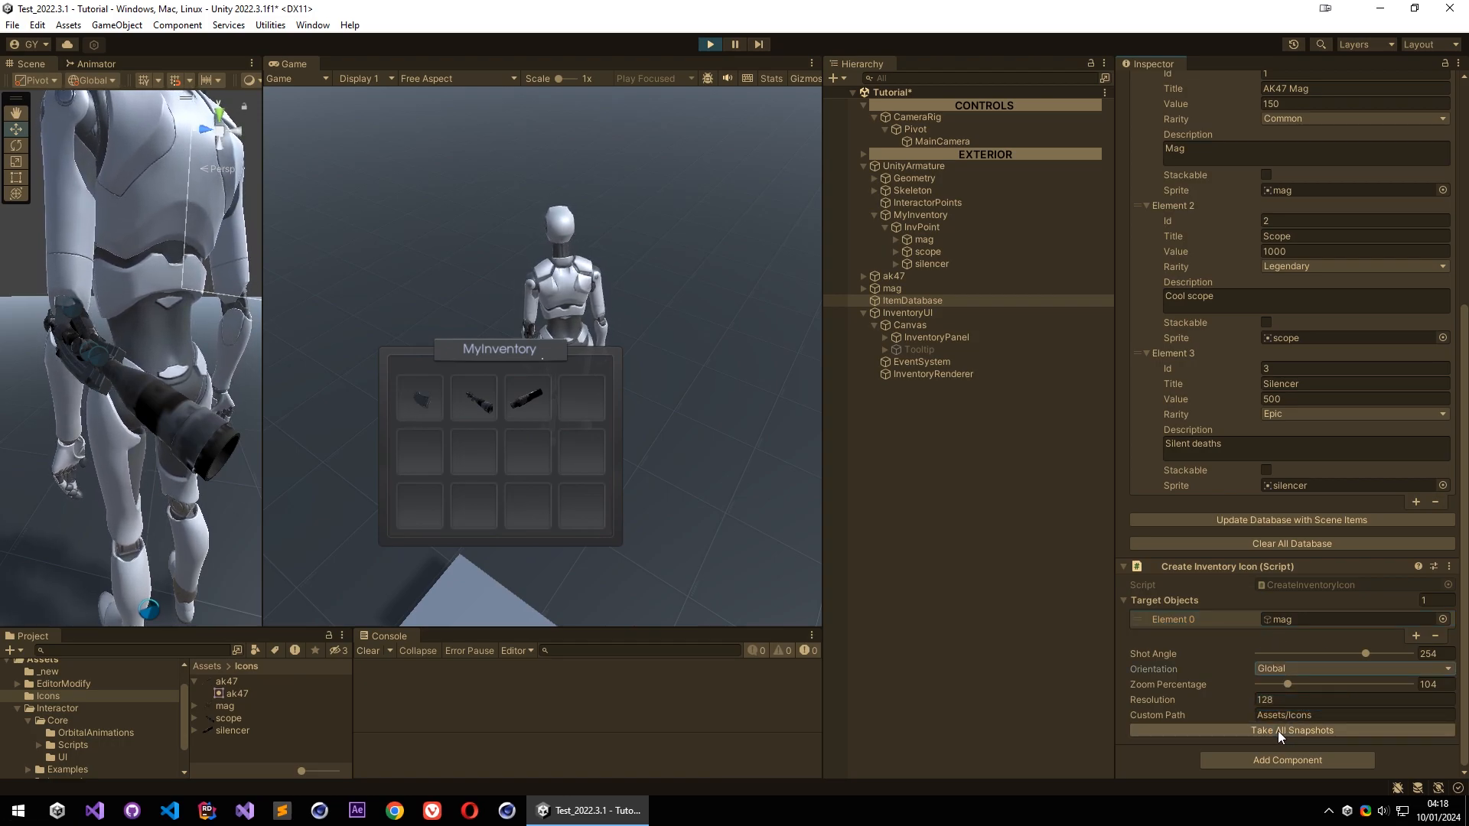
Try the mag icon snapshot at shot angles 219 and 96
left_click_drag(1355, 652, 1271, 653)
left_click(1296, 729)
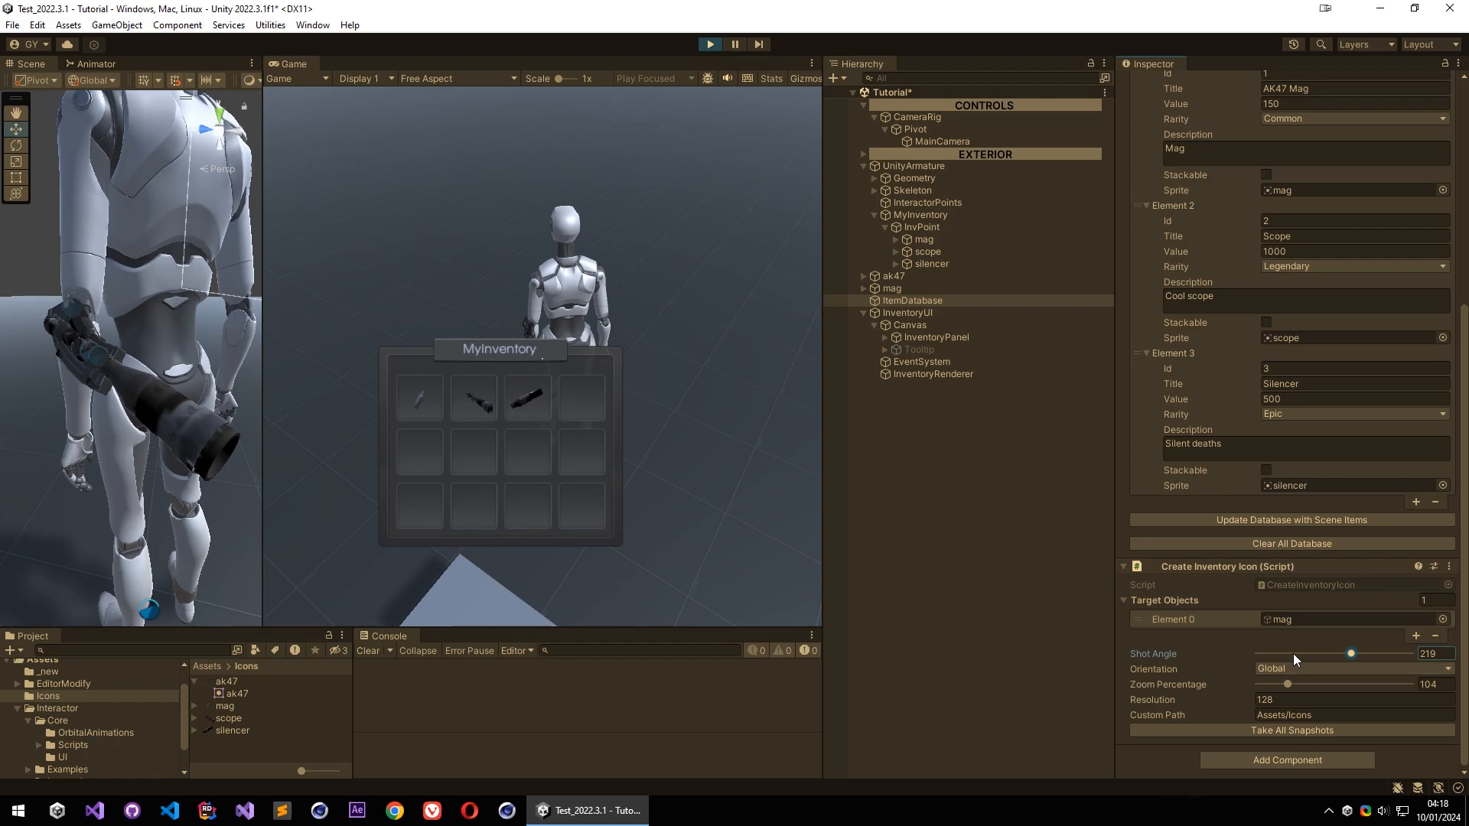
left_click(1265, 727)
left_click(1276, 728)
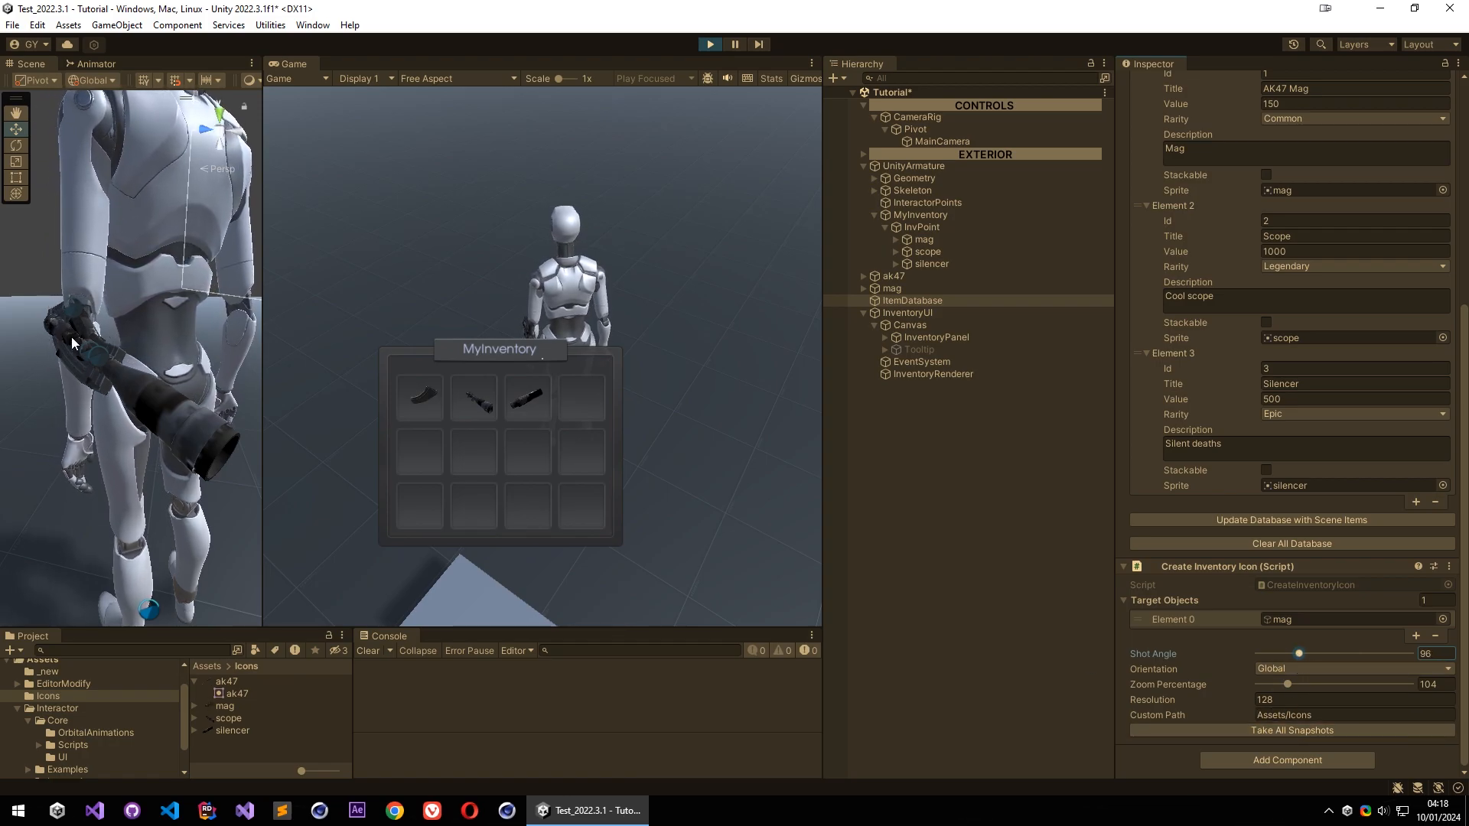
Retake the mag icon snapshot, adjusting the shot angle through 273 to 284
left_click_drag(1300, 653, 1363, 653)
left_click(1296, 731)
left_click(1374, 654)
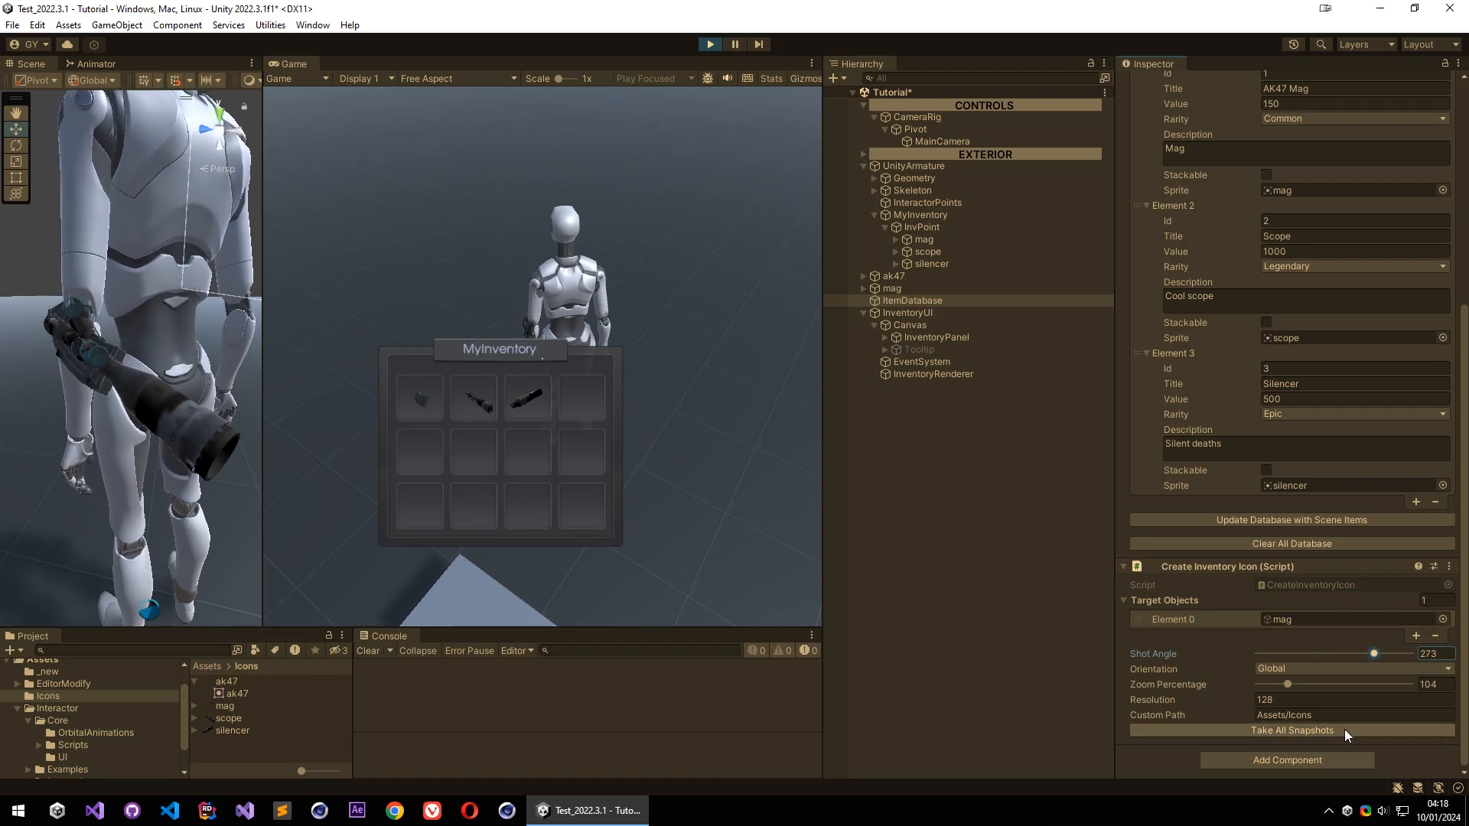
left_click(1346, 728)
left_click(1379, 654)
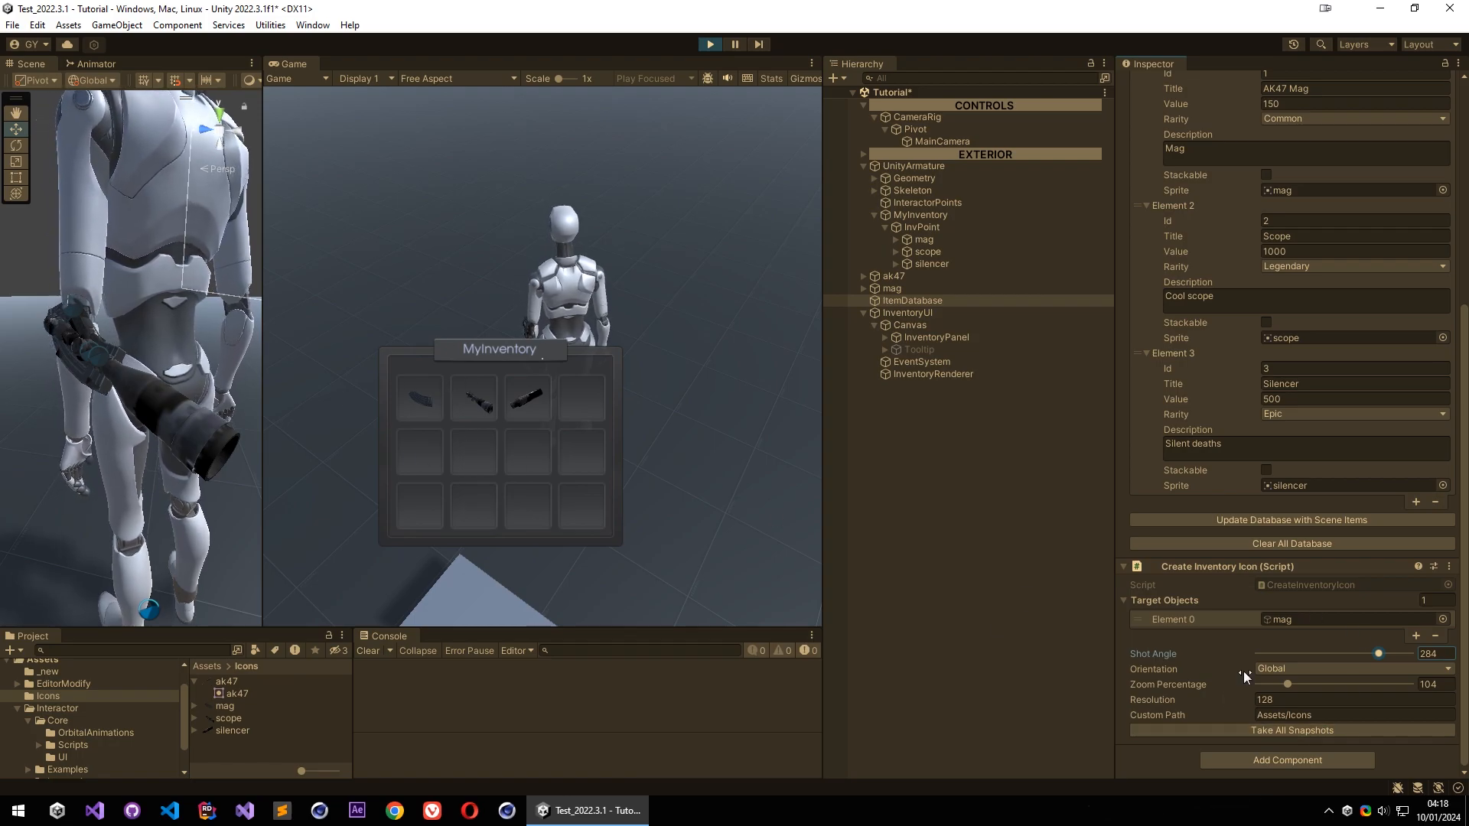
Set the icon zoom percentage to 82 and retake the mag snapshot
left_click(1283, 685)
left_click(1291, 732)
left_click_drag(1285, 683, 1282, 685)
left_click(1278, 728)
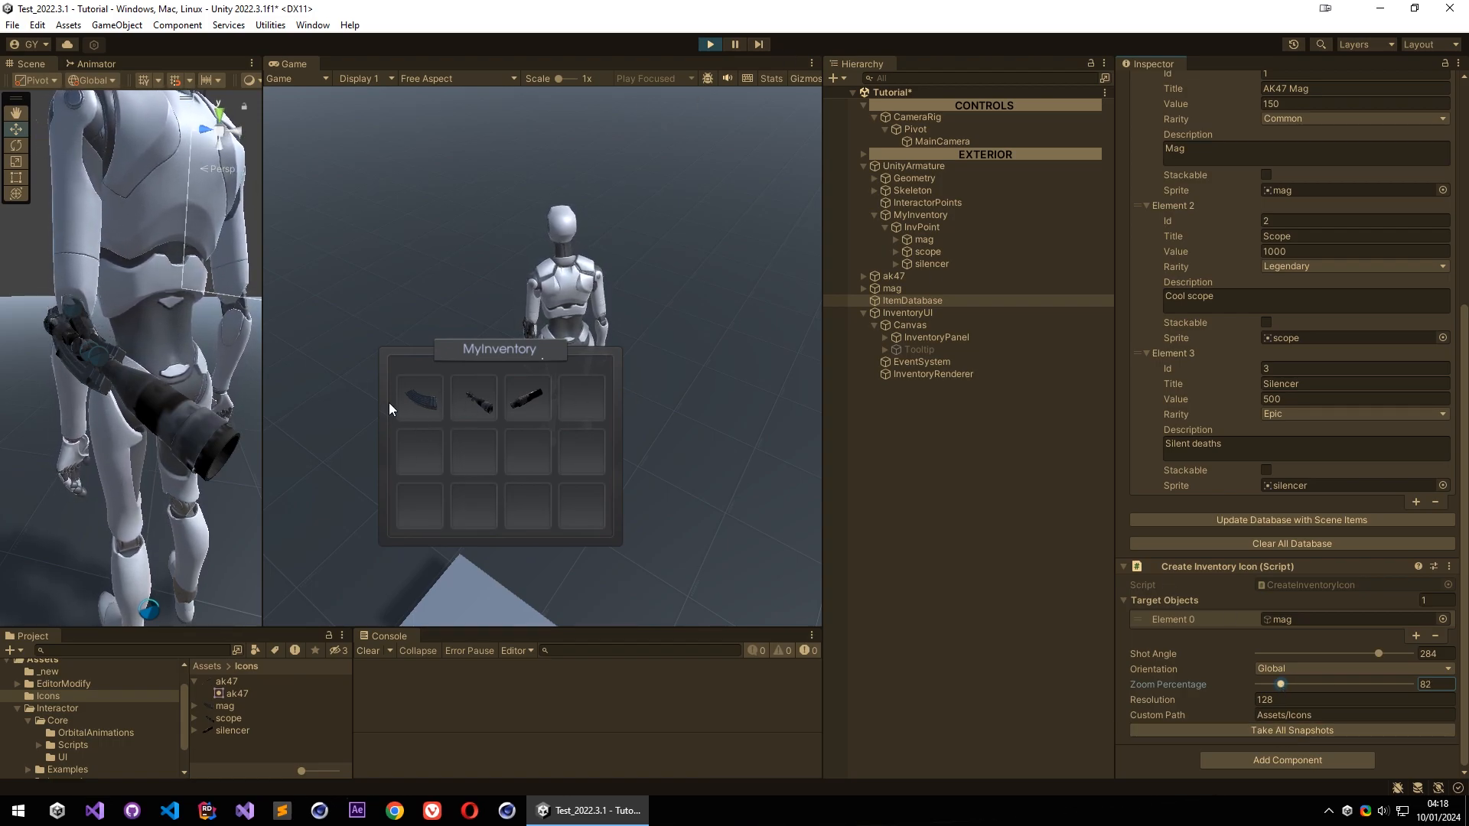
Exit play mode and widen the Scene view, framing the stands that hold the AK47 and its attachments
left_click(710, 43)
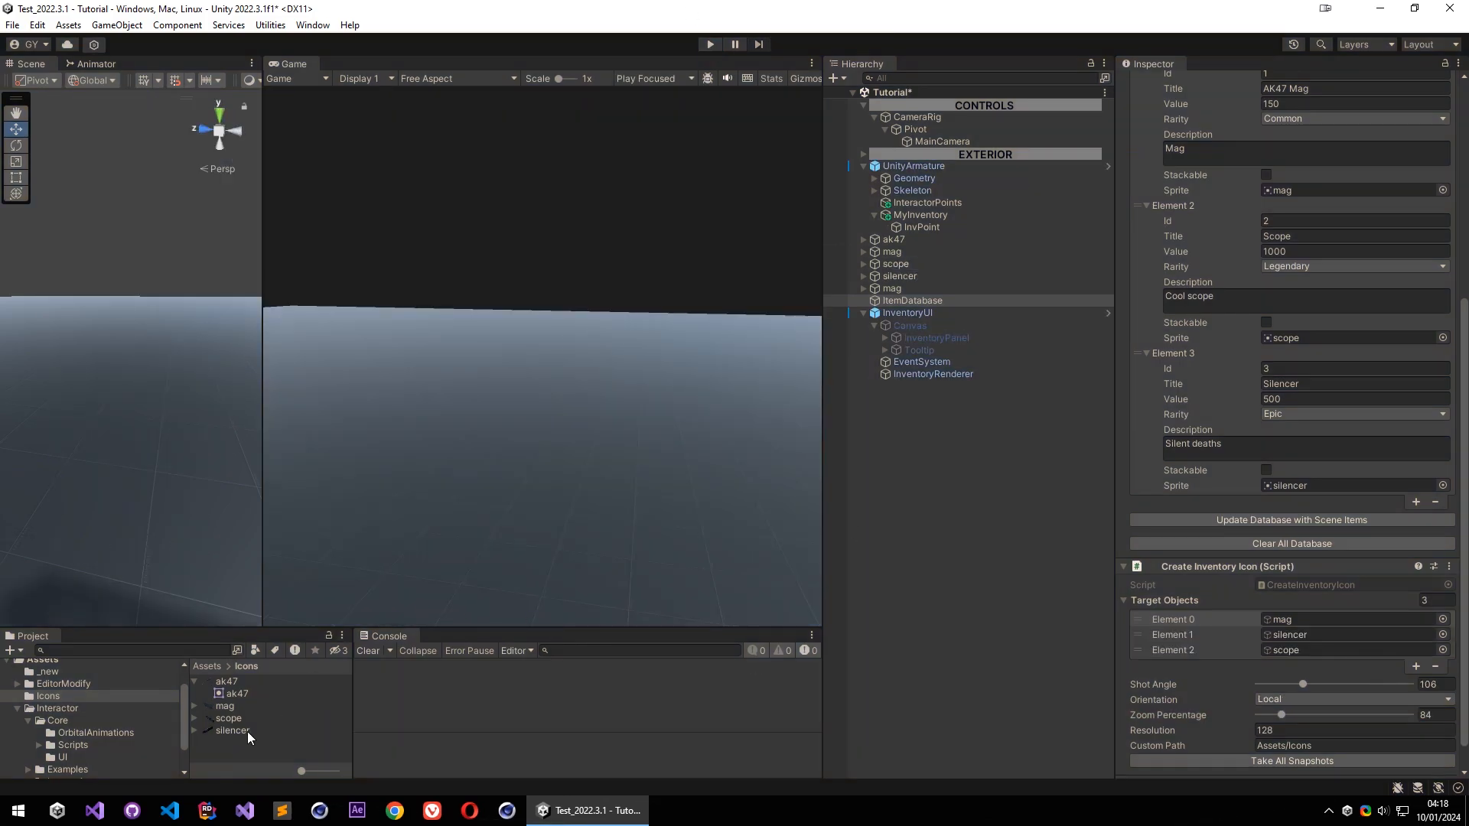
left_click(1040, 435)
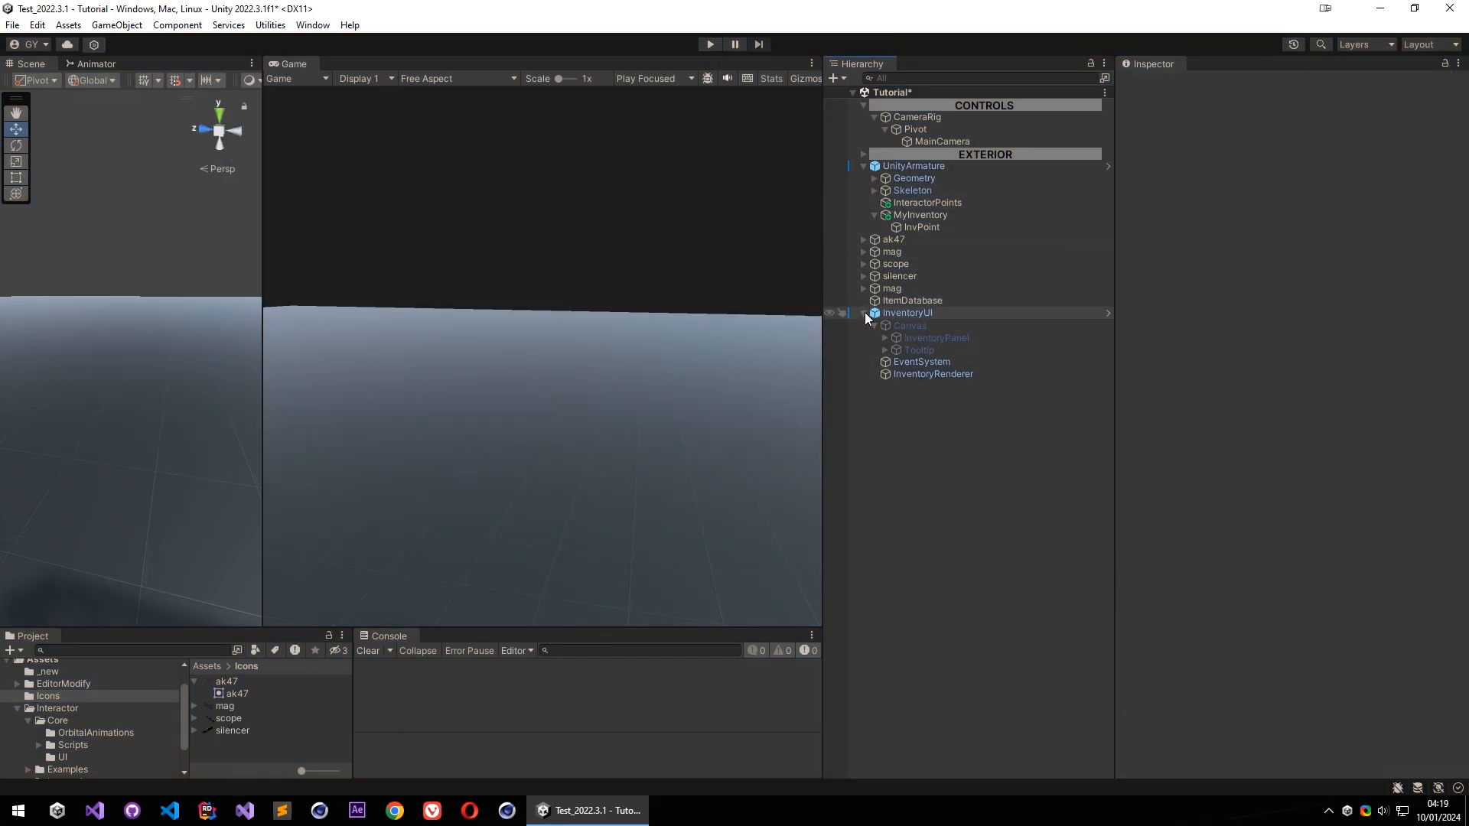
right_click_drag(159, 413, 293, 453)
key("s")
left_click_drag(265, 468, 420, 491)
left_click_drag(829, 508, 870, 497)
key("w")
right_click_drag(360, 474, 349, 459)
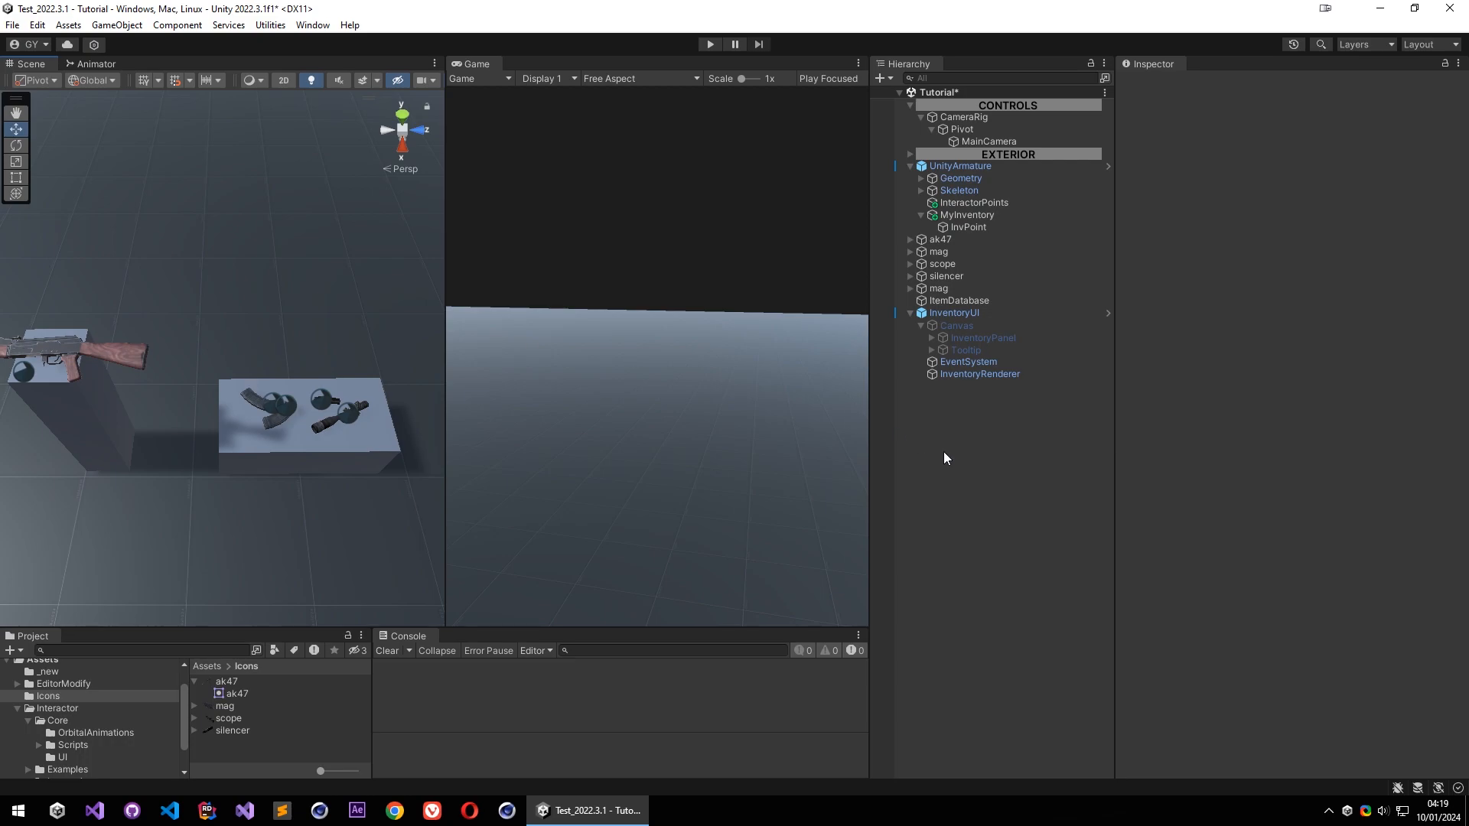
Add an Inventory component to the ak47 object
right_click_drag(222, 400, 274, 373)
key("w")
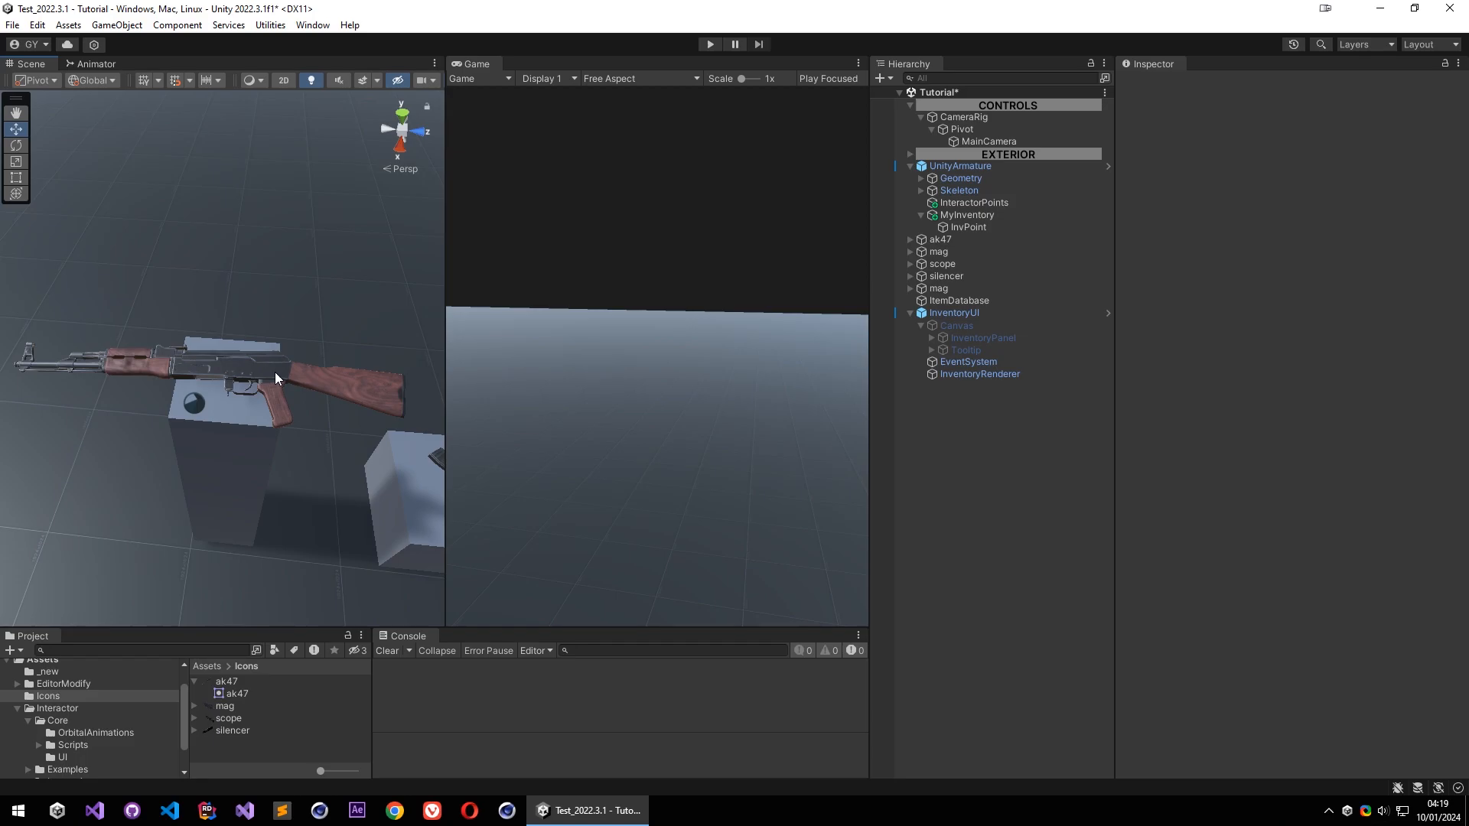
left_click(274, 372)
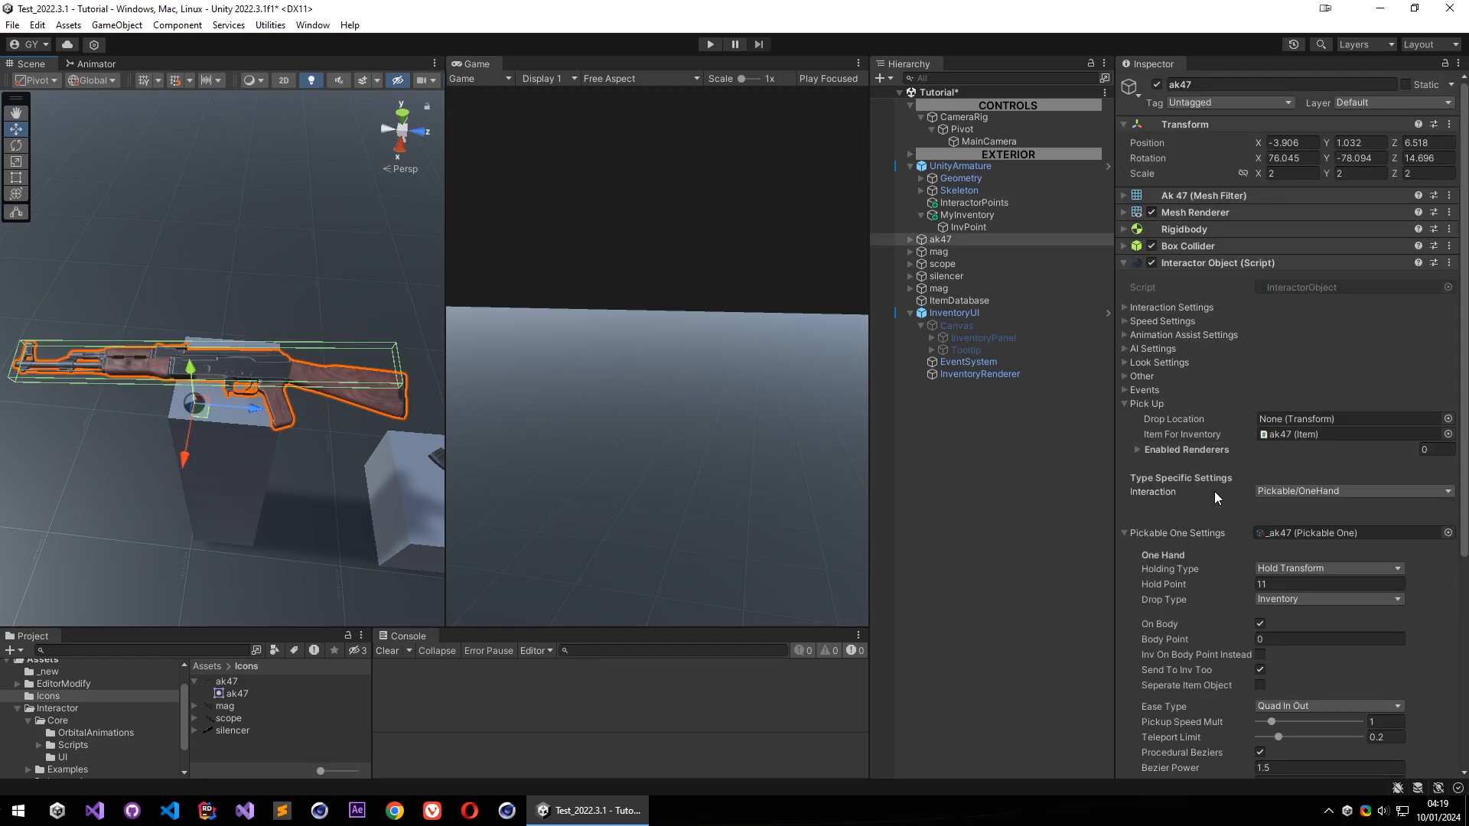
scroll(1214, 491, "down", 3)
mouse_move(1205, 515)
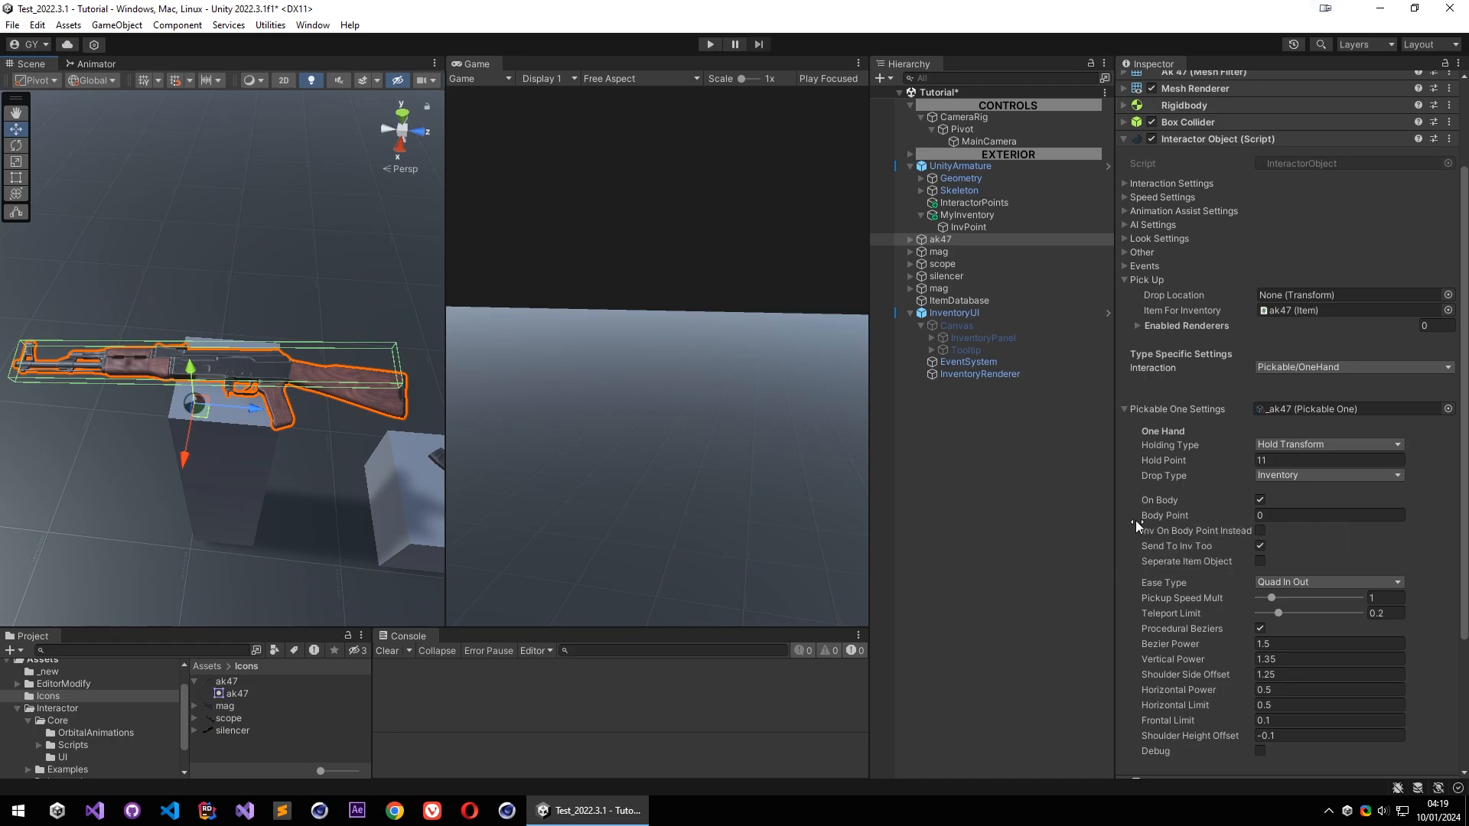
scroll(1170, 589, "down", 5)
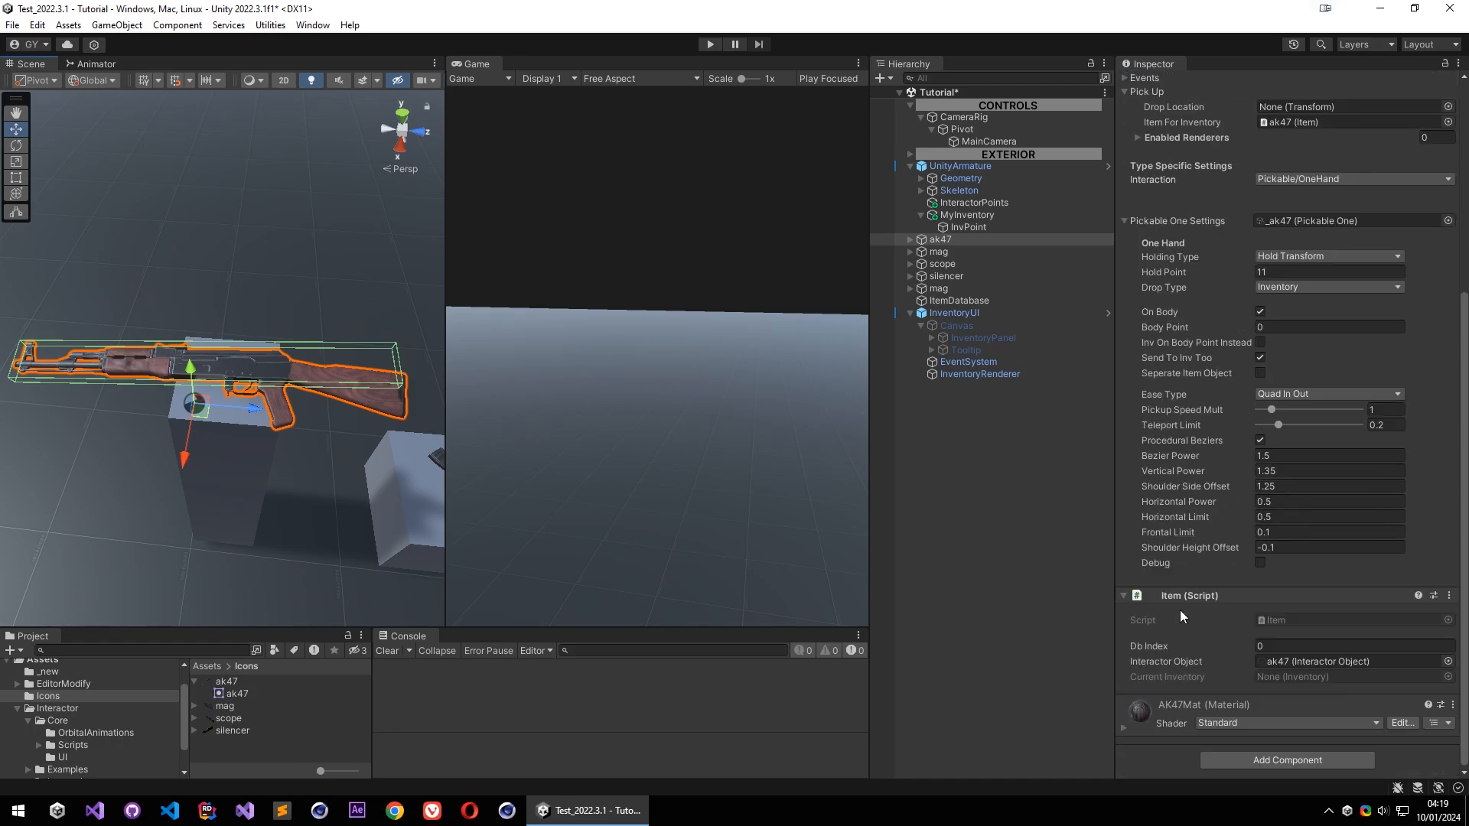
left_click(1244, 759)
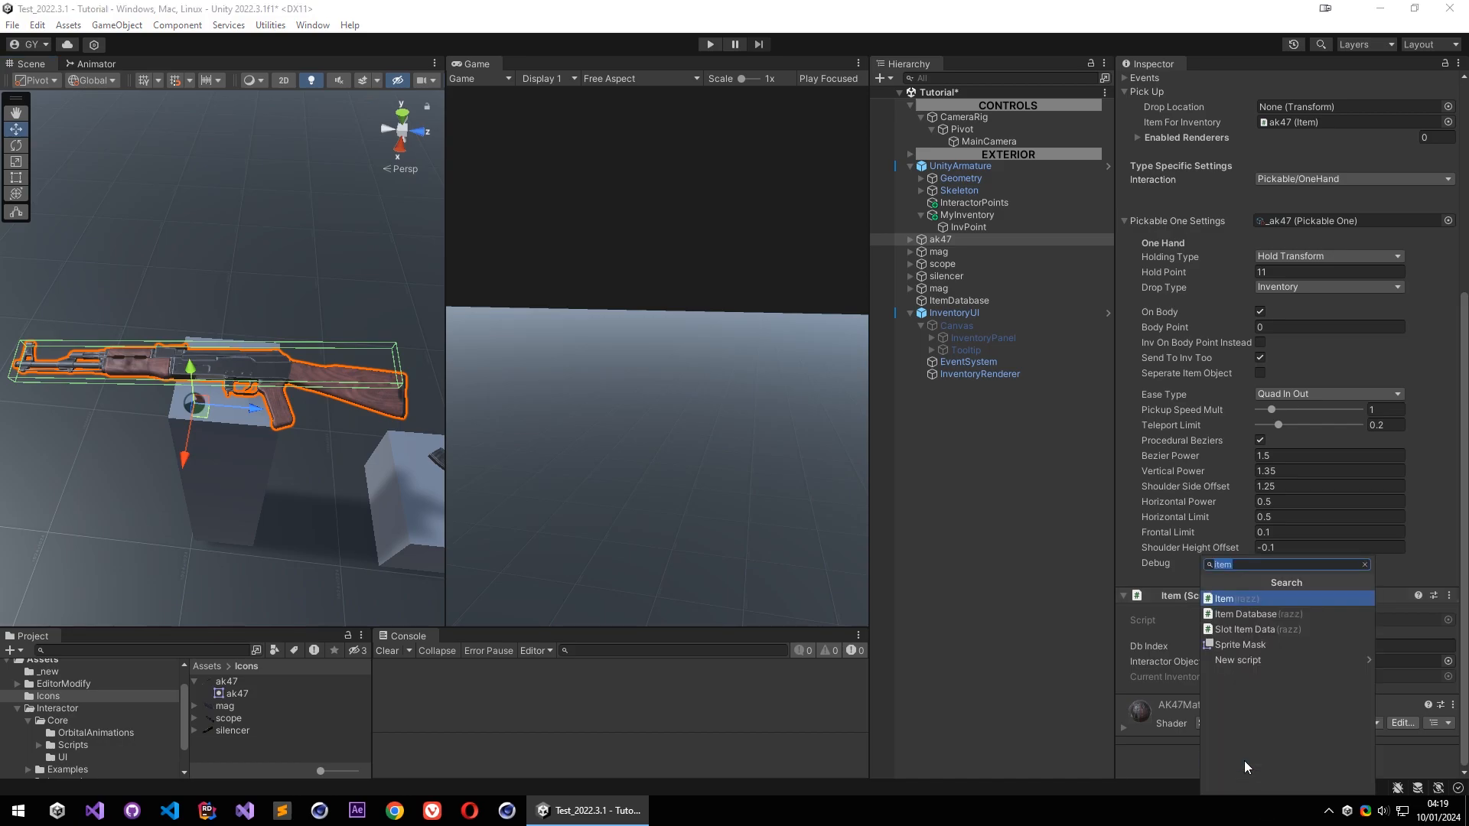
type("in")
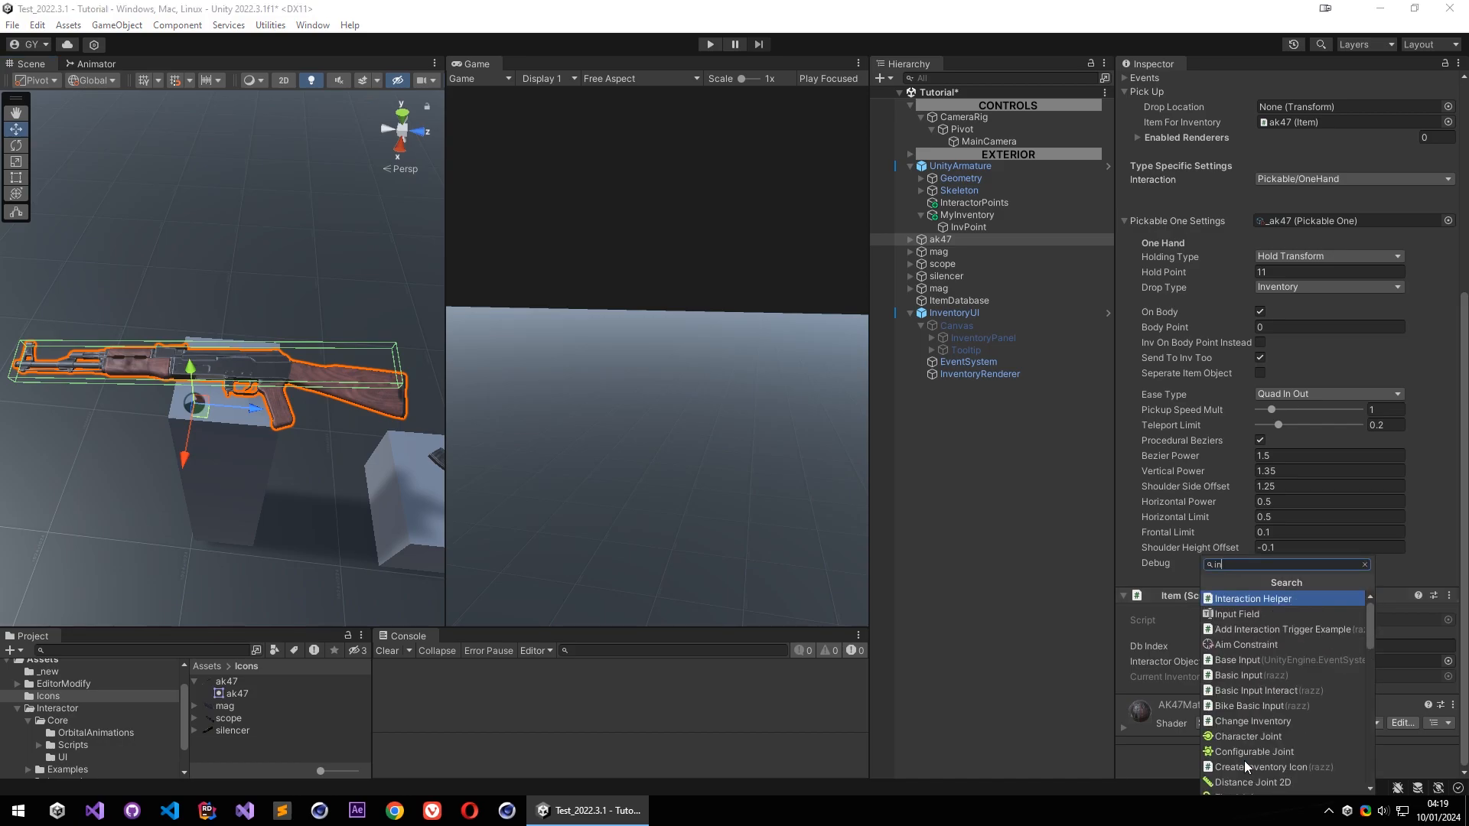
type("ven")
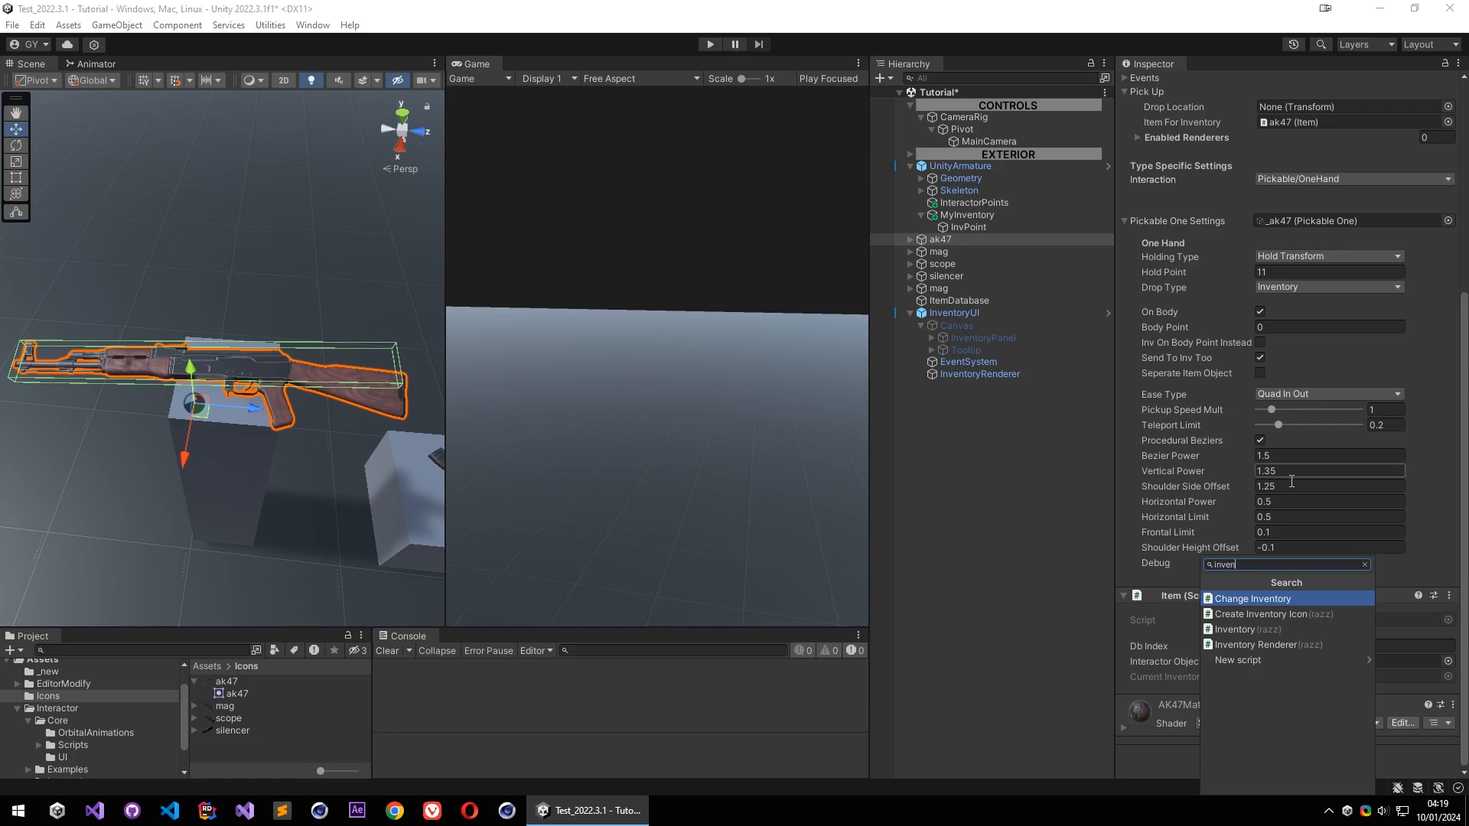
left_click(1240, 630)
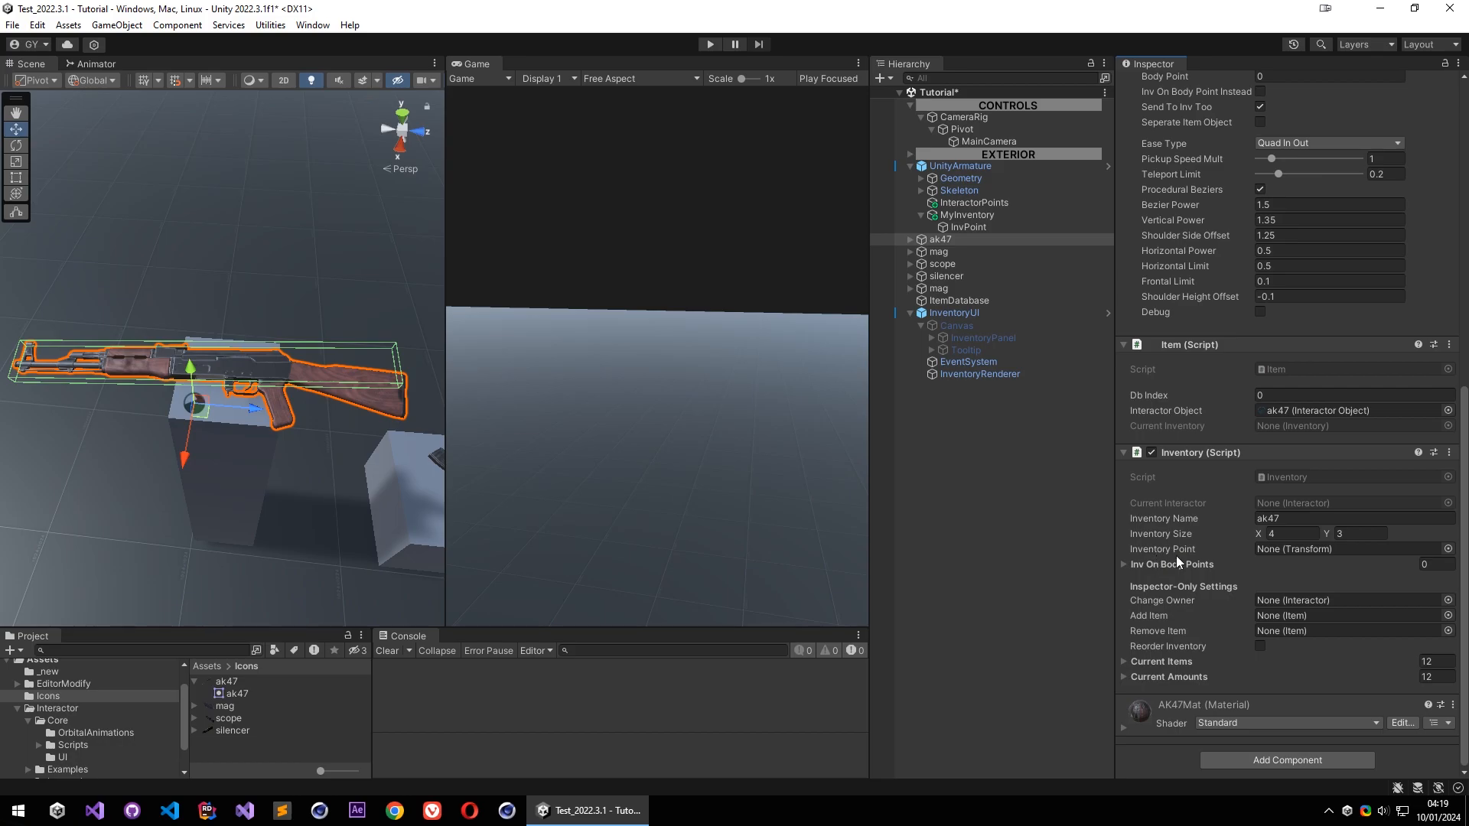
Assign ak47's child RightHand_Trigger as its Inventory Point and expand the empty Inv On Body Points list
mouse_move(1195, 552)
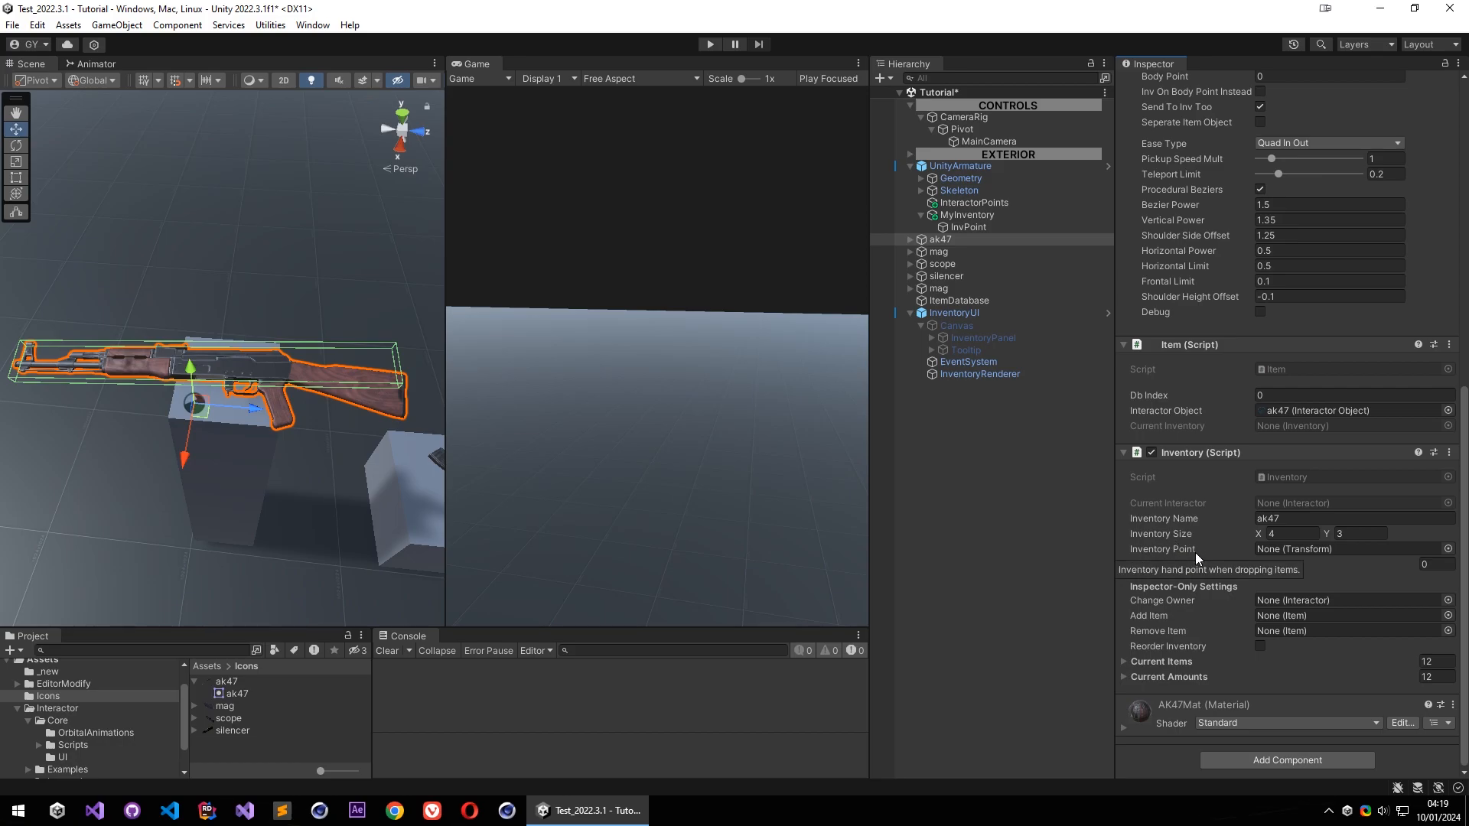
right_click(941, 239)
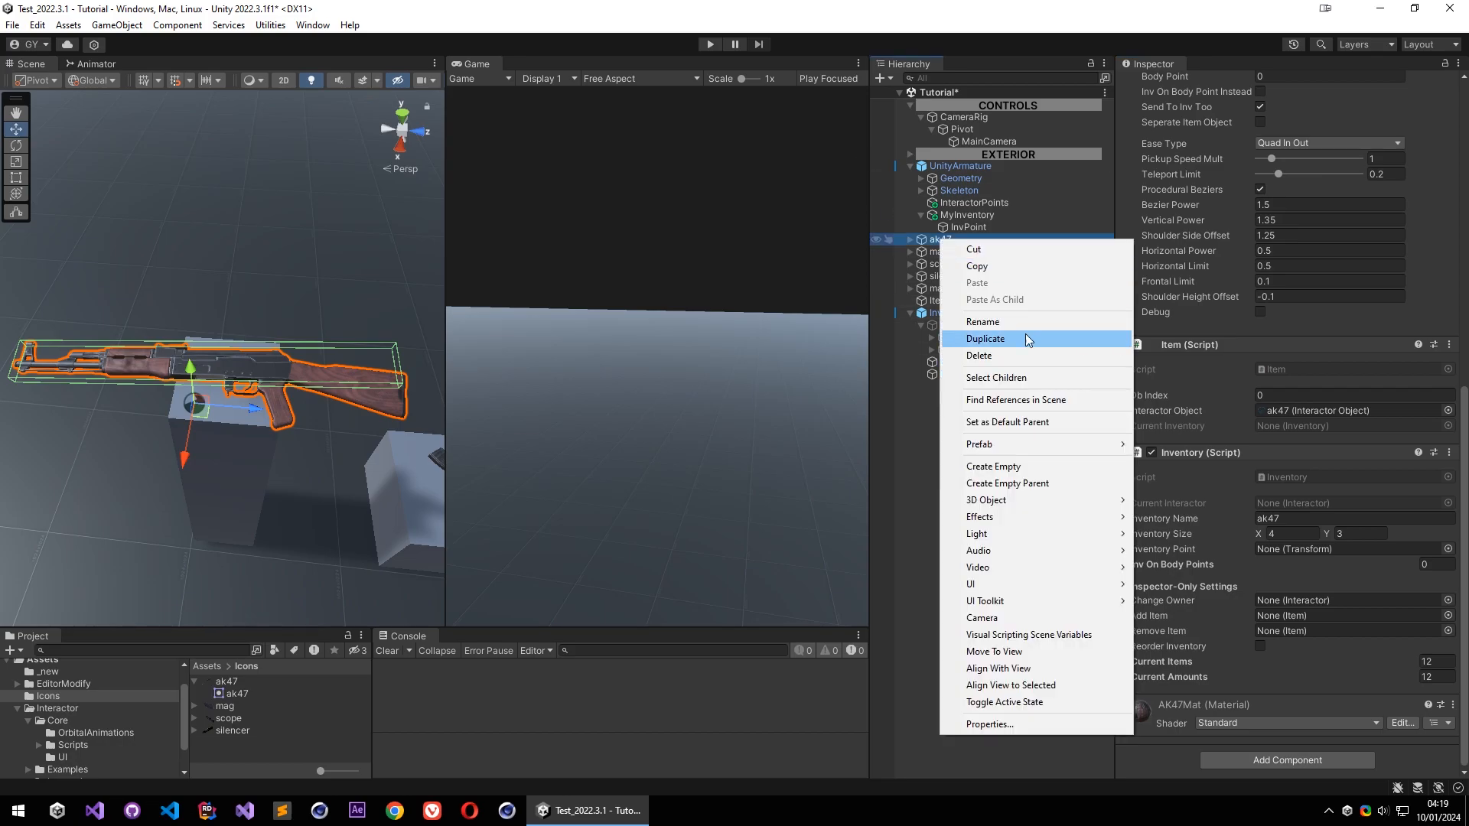
left_click(910, 240)
left_click_drag(957, 251, 1287, 549)
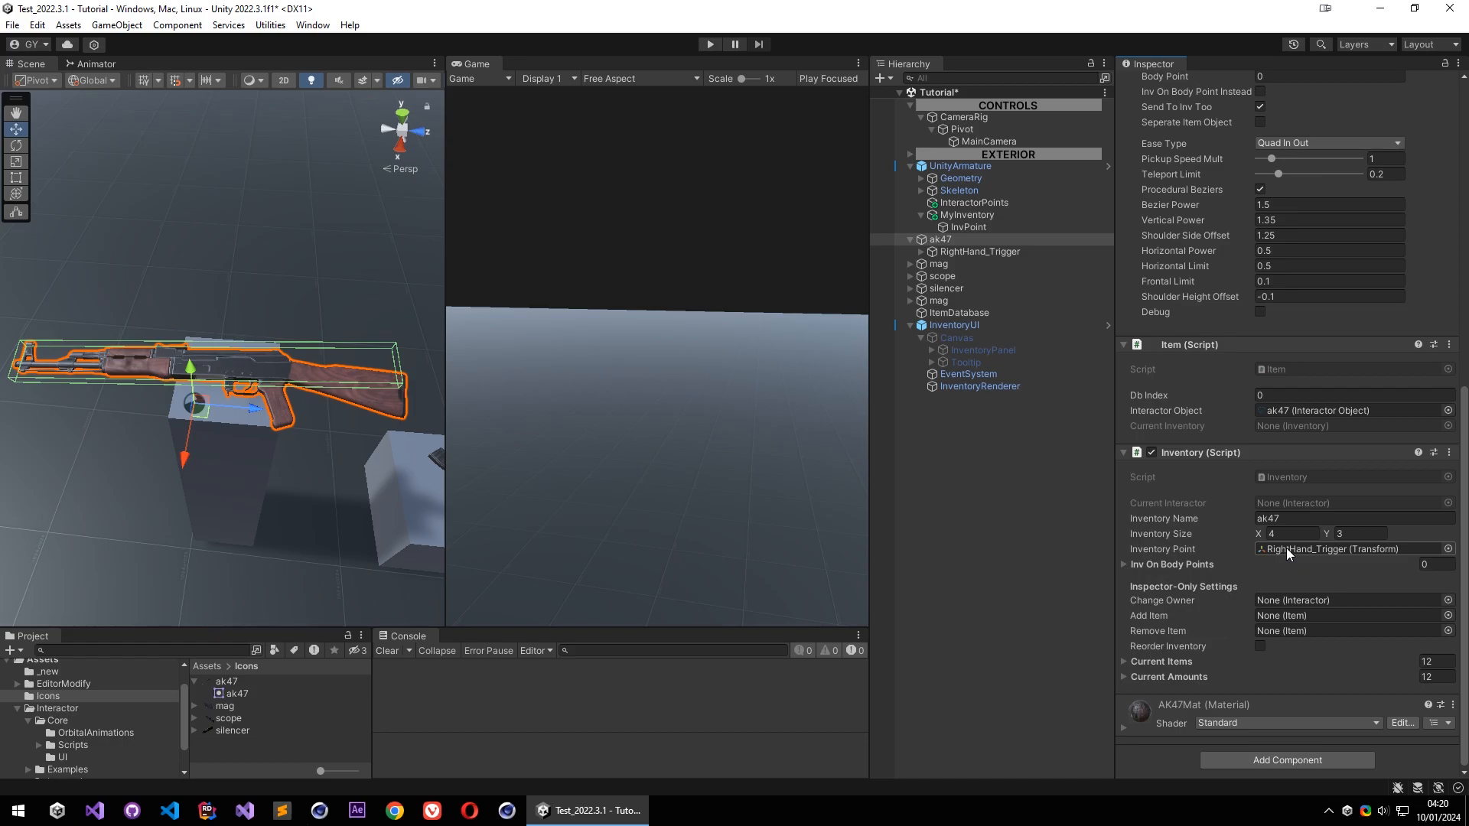
left_click(1283, 549)
left_click(532, 445)
left_click(1164, 563)
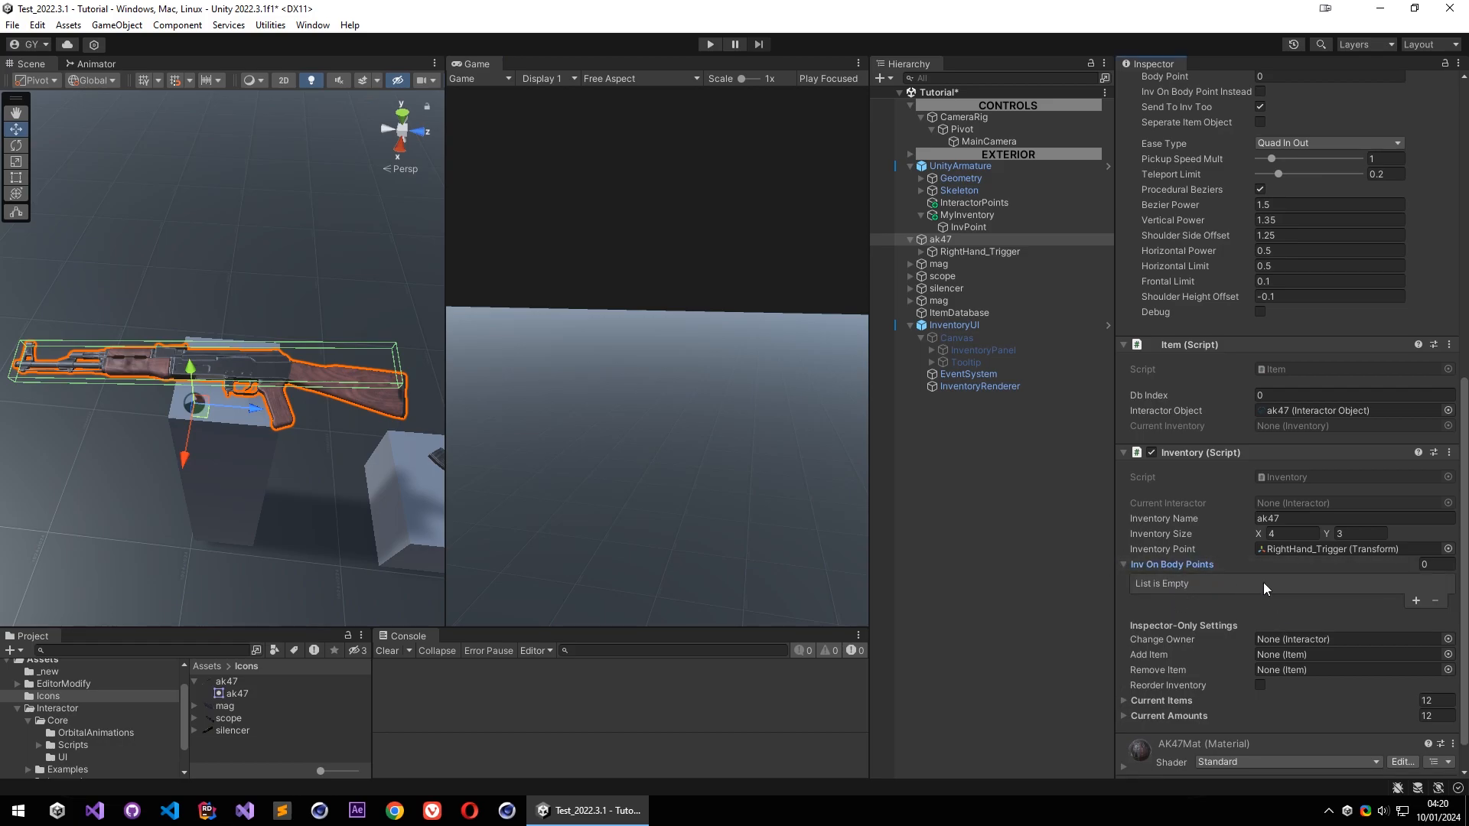
Add an Item component to the second mag object, the one listed just above ItemDatabase
right_click_drag(207, 414, 320, 528)
key("w")
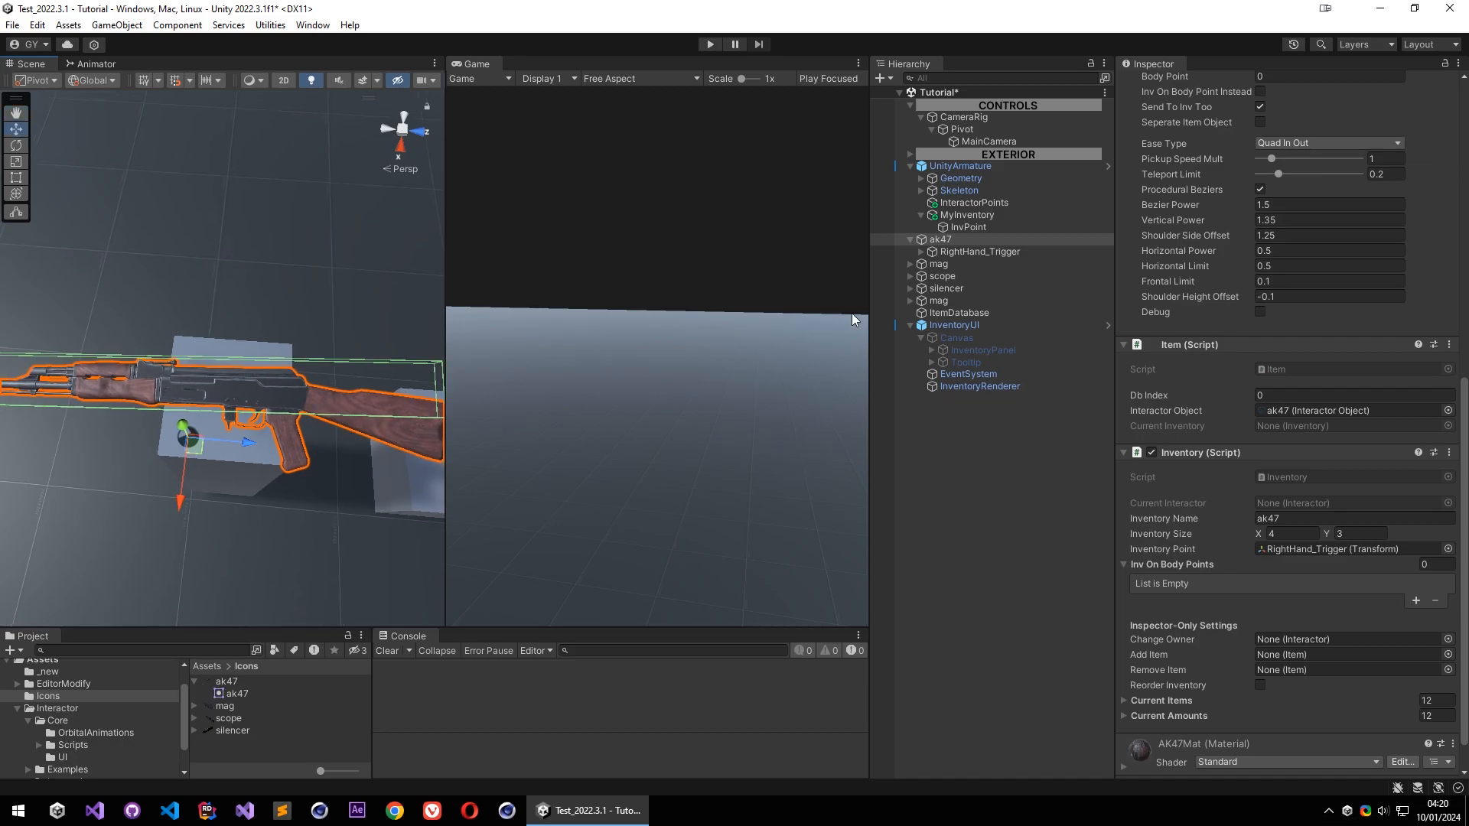
left_click(942, 302)
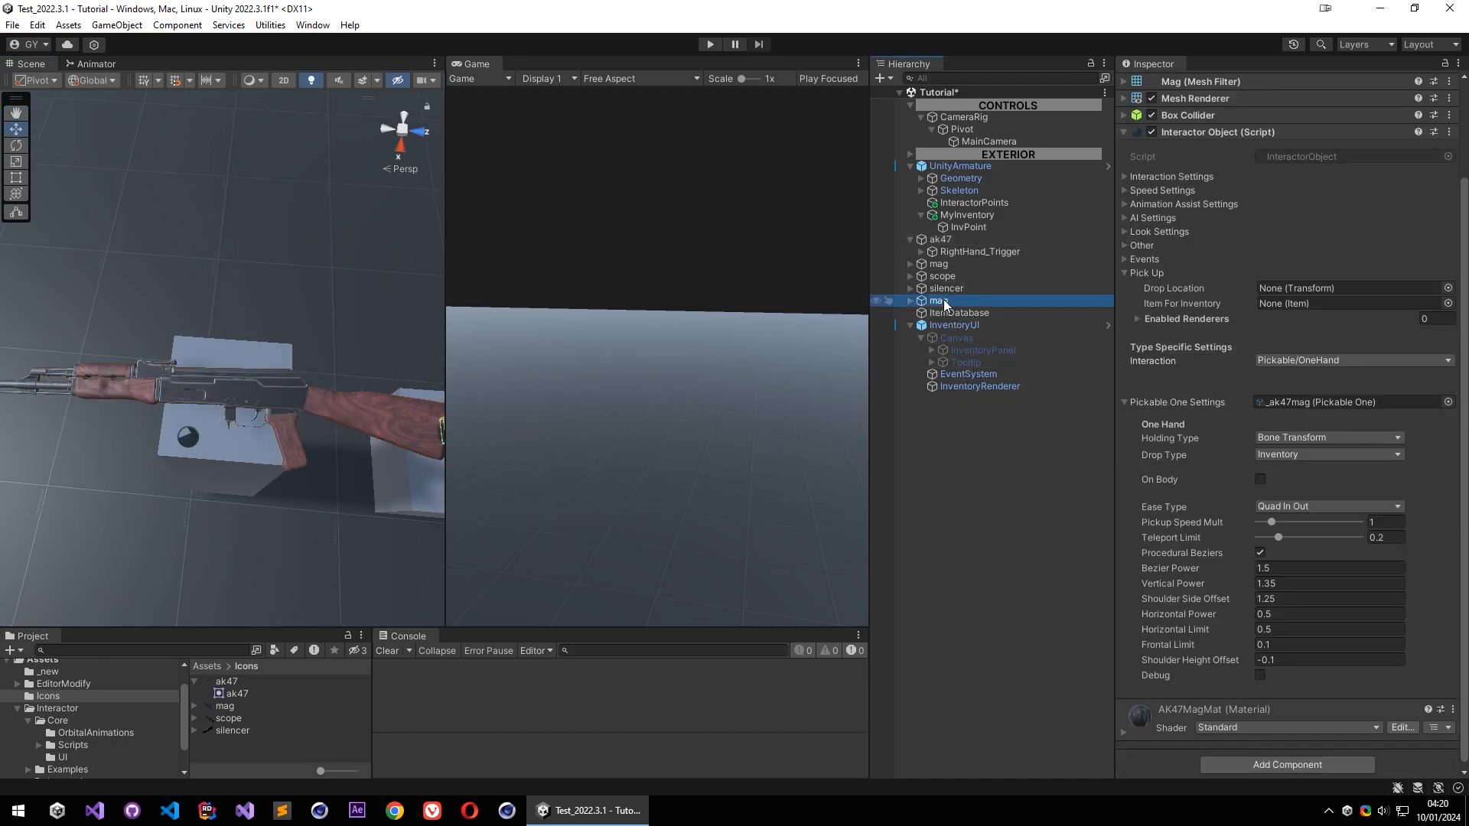
key("w")
right_click_drag(252, 344, 268, 309)
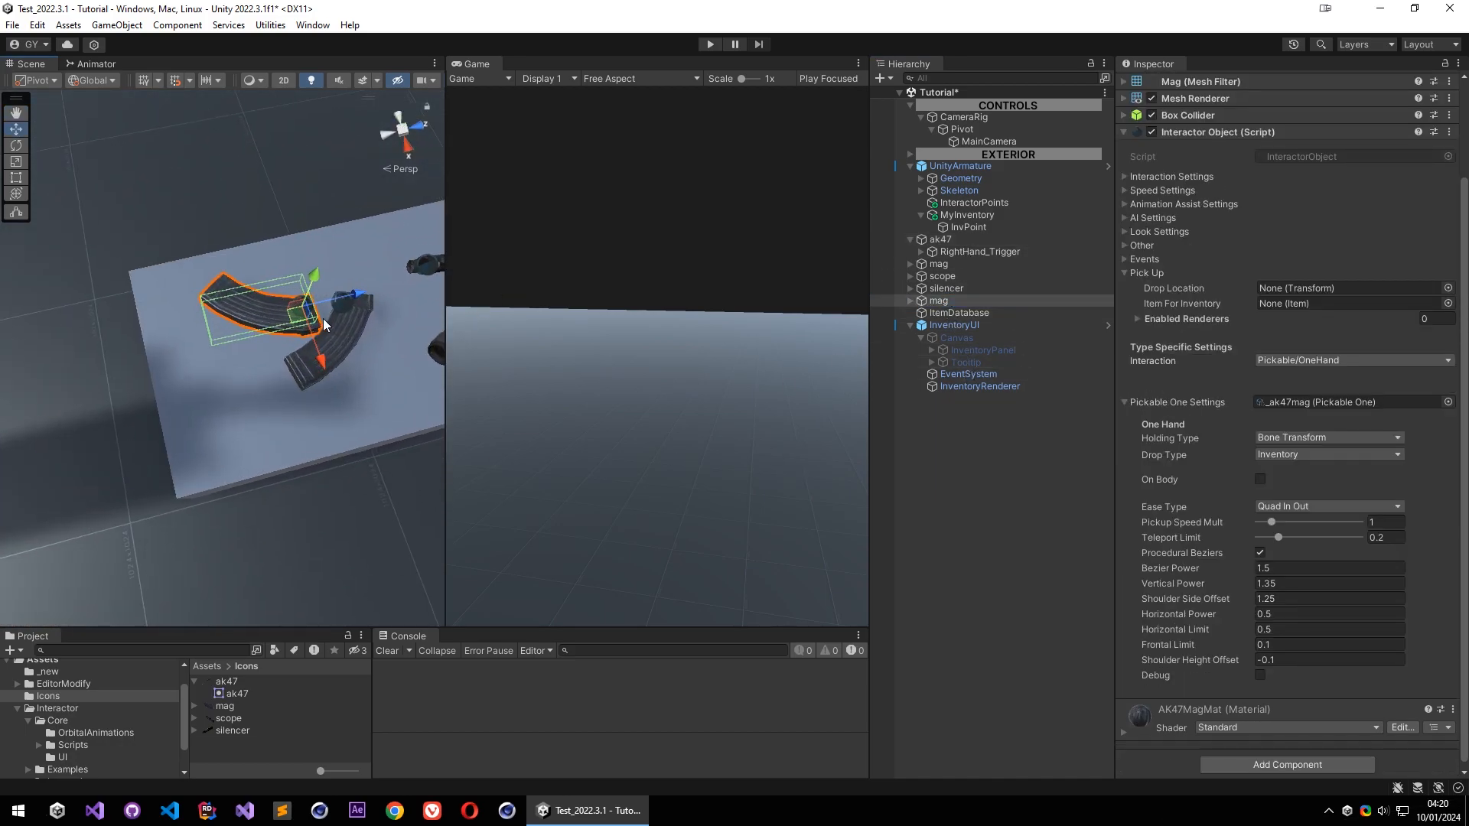
left_click(343, 329)
scroll(1163, 535, "down", 3)
left_click(966, 299)
left_click(1251, 767)
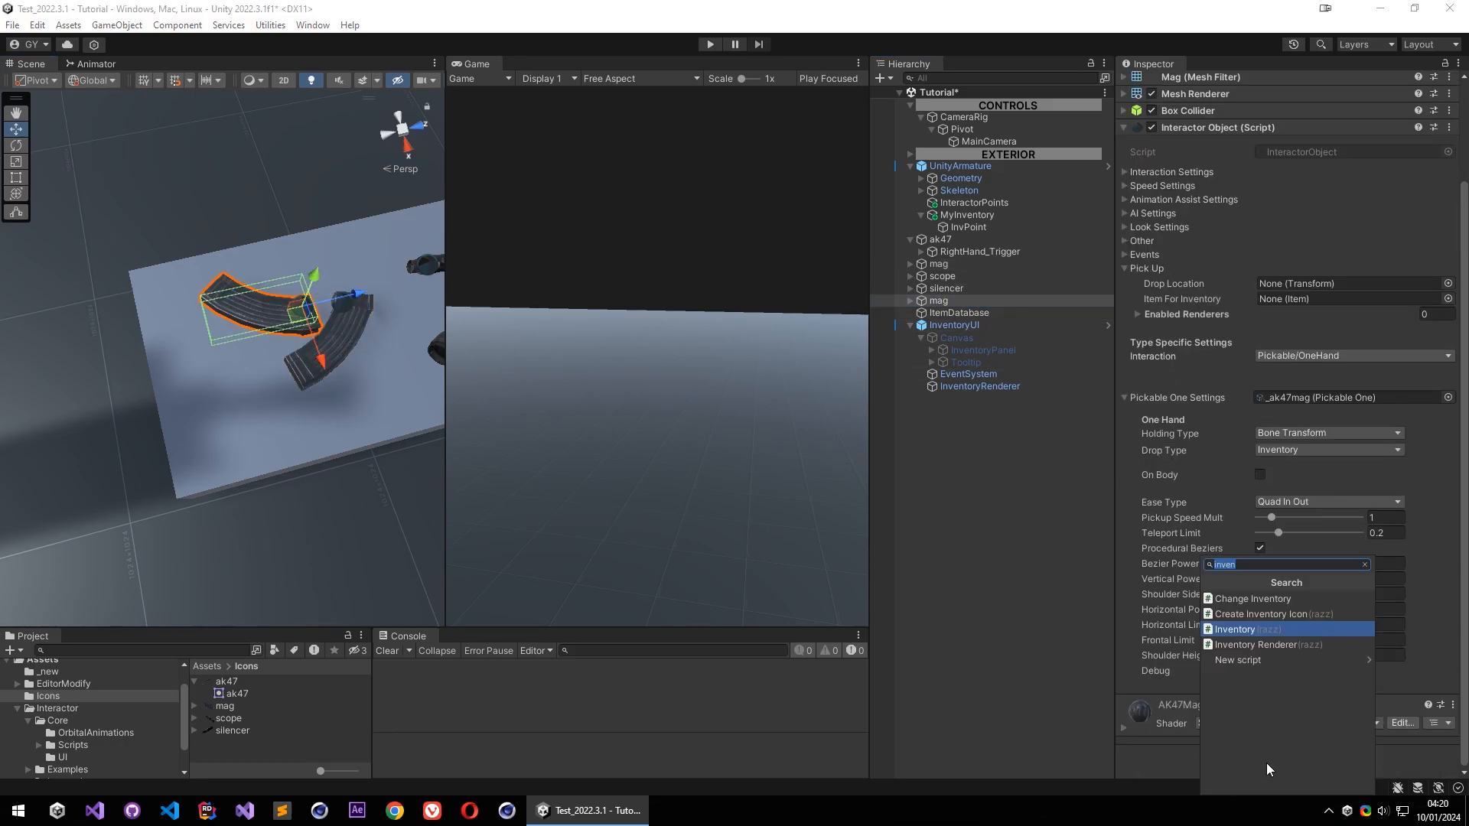
type("item")
left_click(1252, 601)
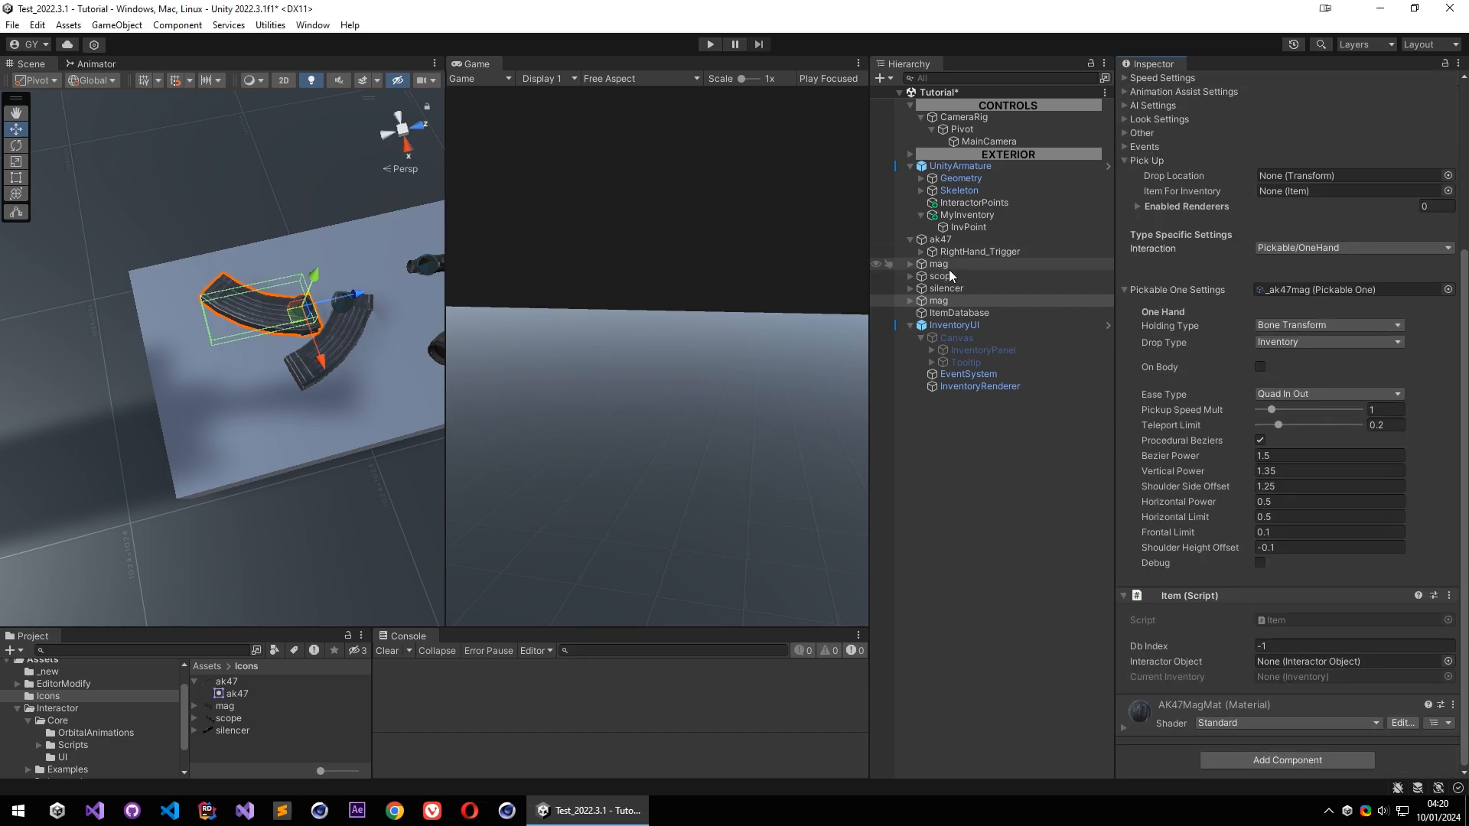
Set the second mag's Db Index to 1 and assign the mag itself as Interactor Object and Item For Inventory
left_click(956, 301)
left_click(1277, 648)
type("1")
left_click_drag(954, 302, 1263, 665)
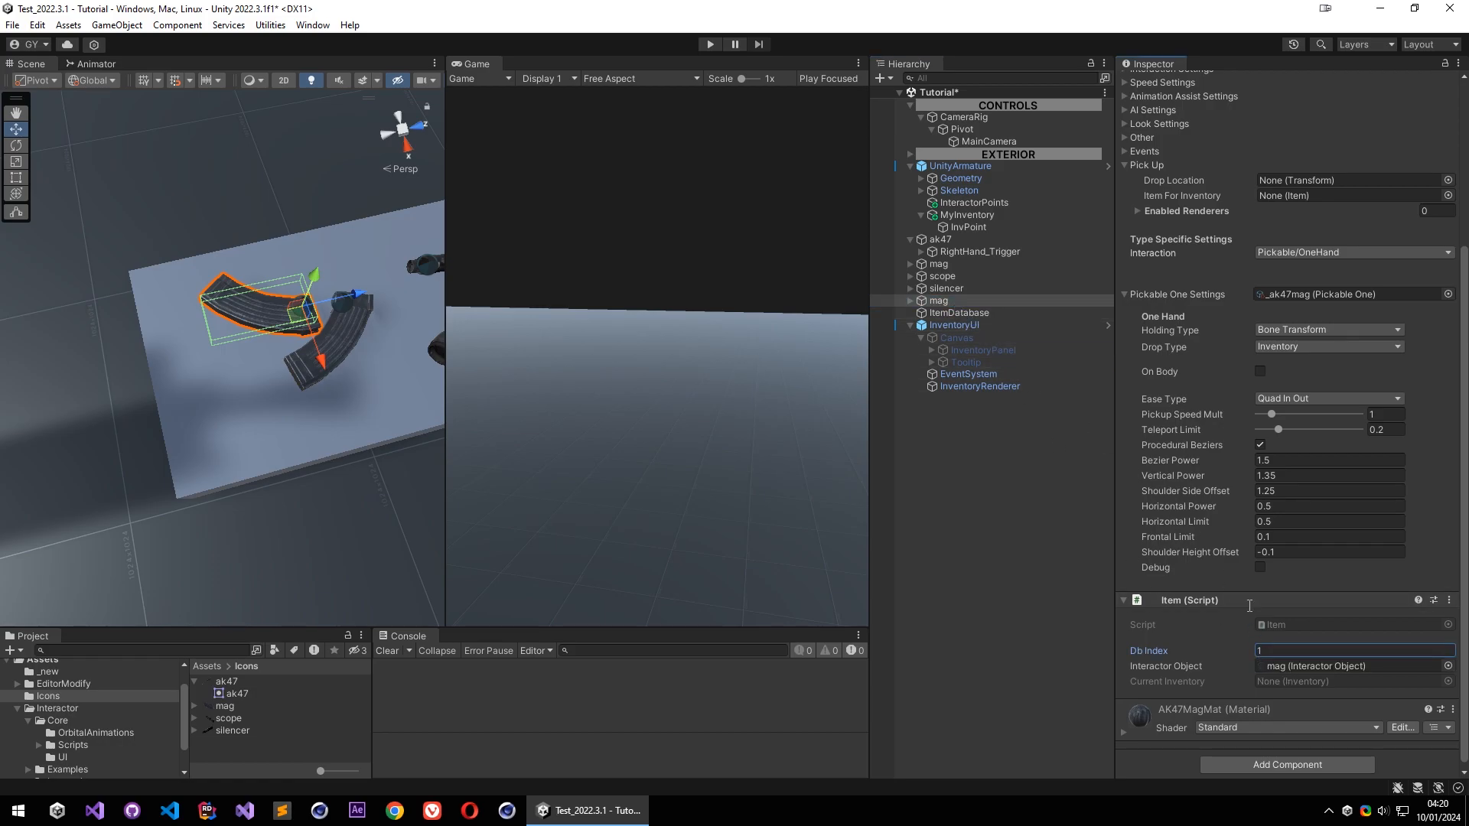
scroll(1252, 631, "up", 3)
left_click_drag(939, 300, 1305, 361)
right_click_drag(1396, 291, 302, 469)
key("d")
key("w")
key("d")
key("s")
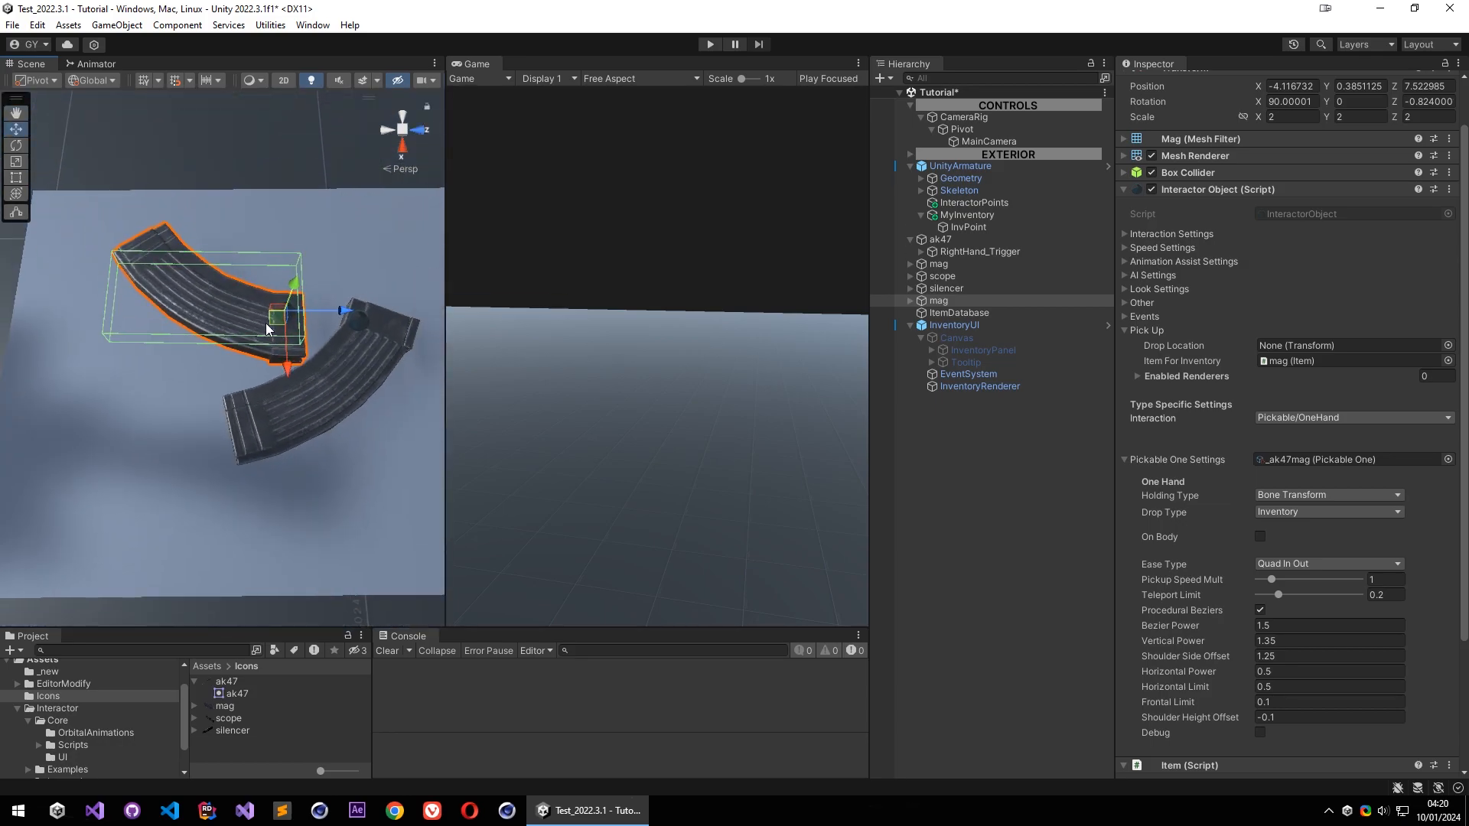
Duplicate the second mag and move the copy over to the ak47, just beneath its receiver
left_click(903, 434)
left_click(956, 303)
key("ctrl+d")
key("s")
key("a")
right_click_drag(146, 421, 191, 374)
key("s")
key("w")
left_click_drag(384, 388, 165, 338)
right_click_drag(165, 337, 228, 393)
left_click_drag(228, 393, 554, 169, "alt")
left_click_drag(275, 247, 273, 283)
left_click_drag(273, 285, 210, 406, "alt")
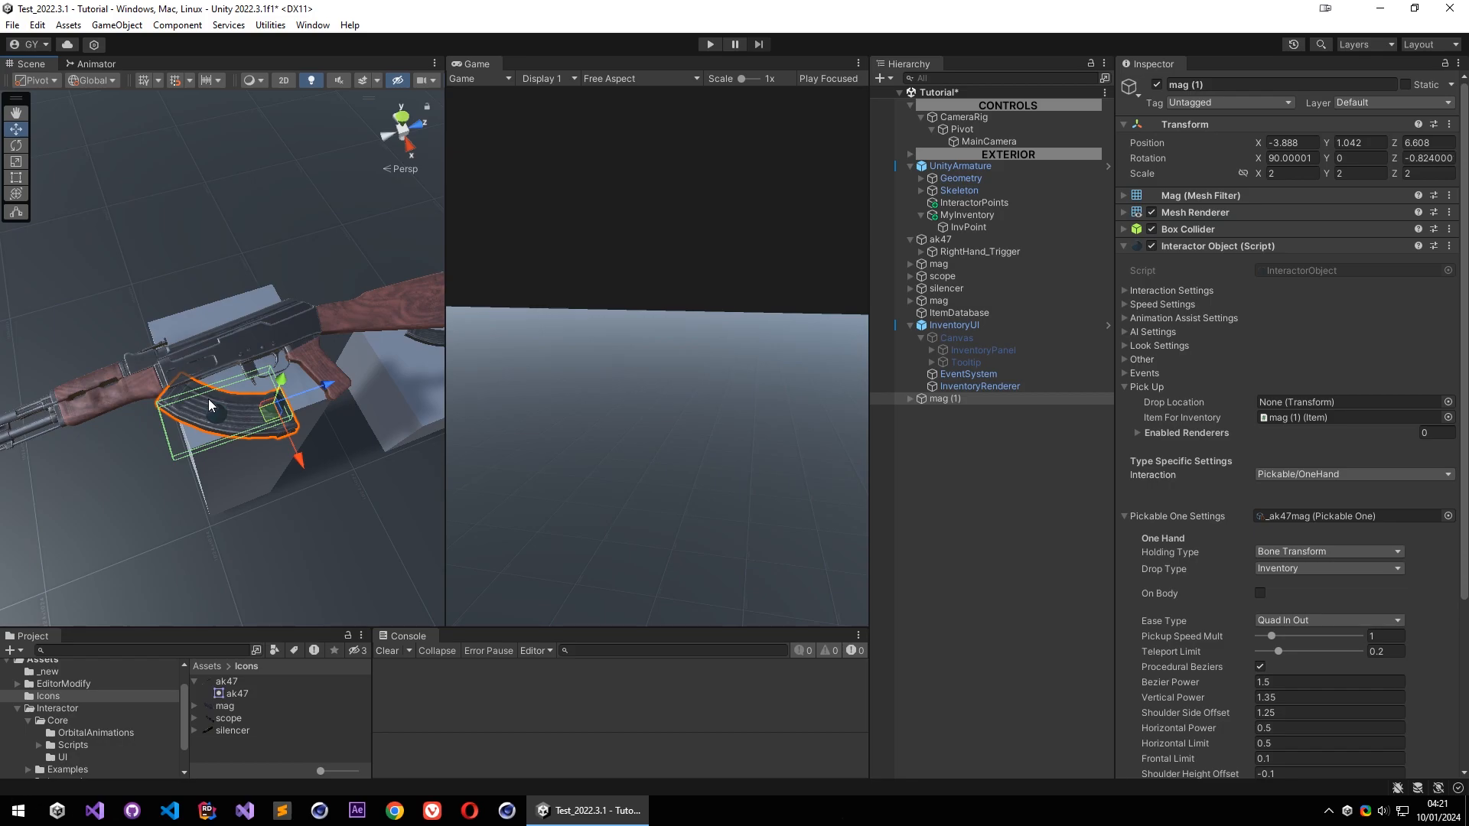
Rotate the mag copy to about 92 degrees on Z and fit it into the ak47's magazine slot
key("e")
left_click_drag(259, 463, 438, 457)
left_click_drag(283, 413, 368, 375)
right_click_drag(367, 374, 539, 399, "alt")
left_click_drag(398, 390, 229, 506, "alt")
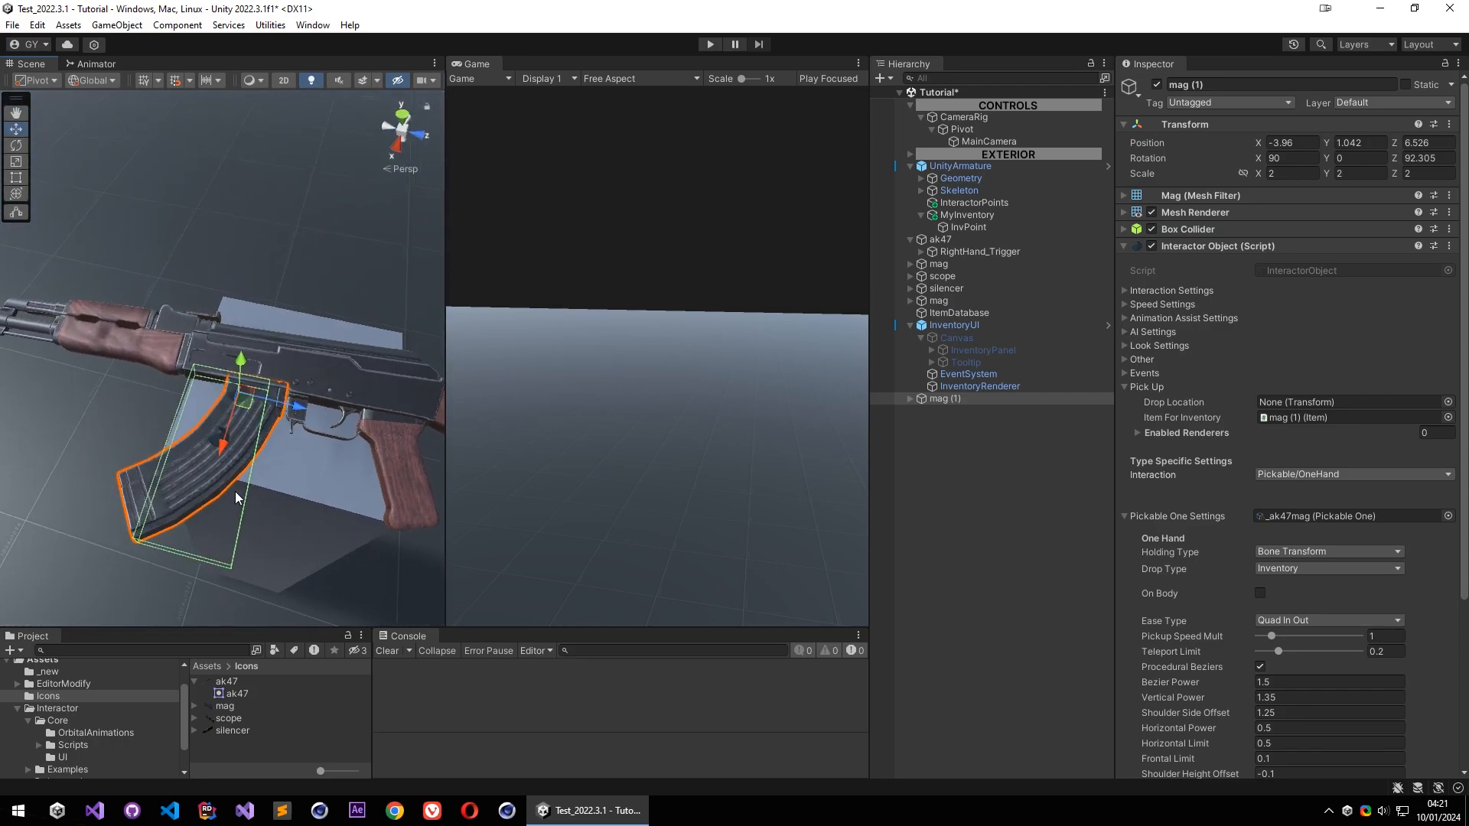
left_click_drag(296, 413, 485, 400)
left_click(931, 401)
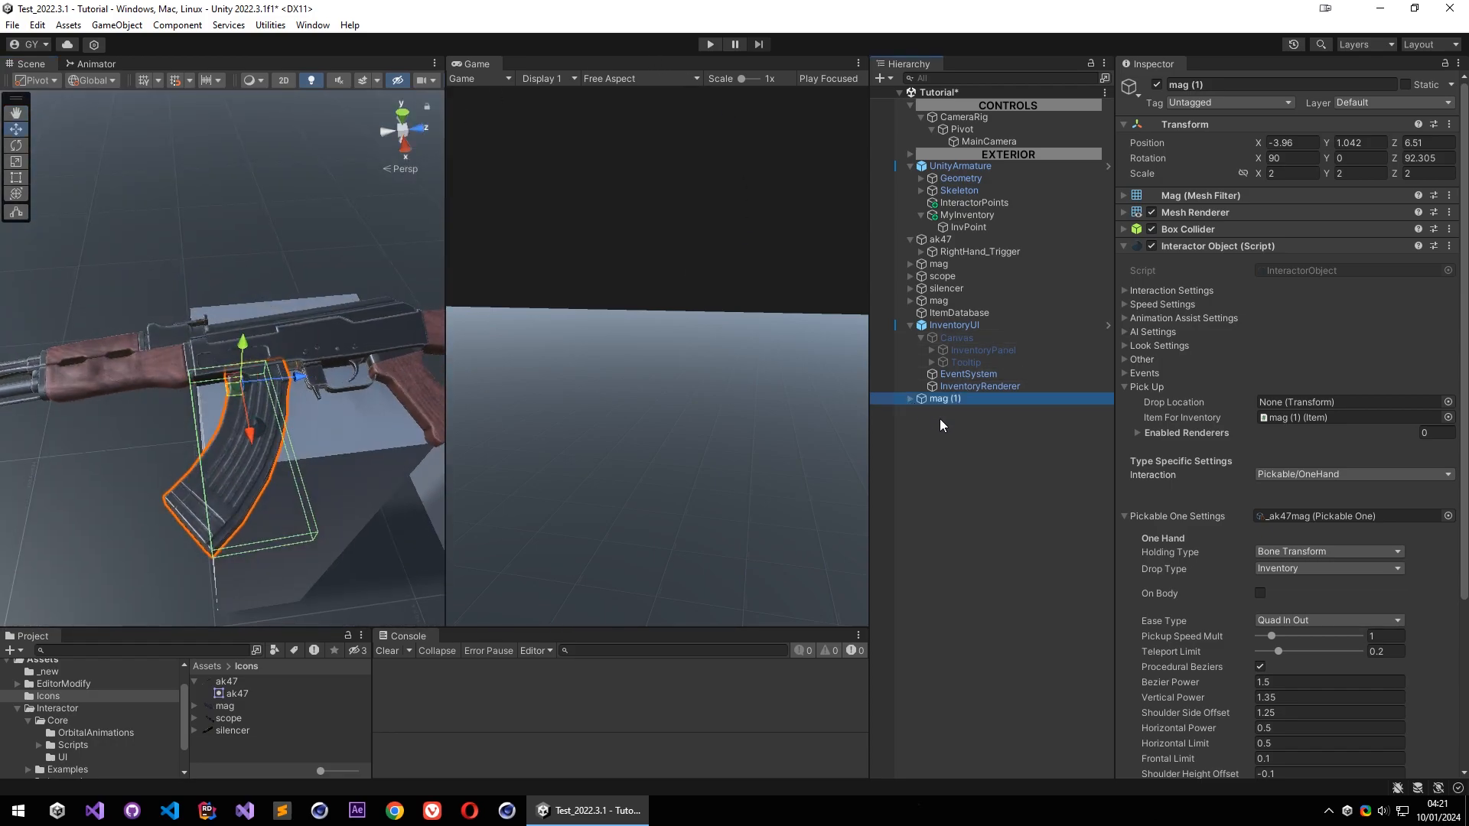
Check the mag copy's LeftHand_Grab target and make the mag copy a child of ak47
left_click(910, 398)
left_click(957, 411)
left_click_drag(229, 352, 244, 438, "alt")
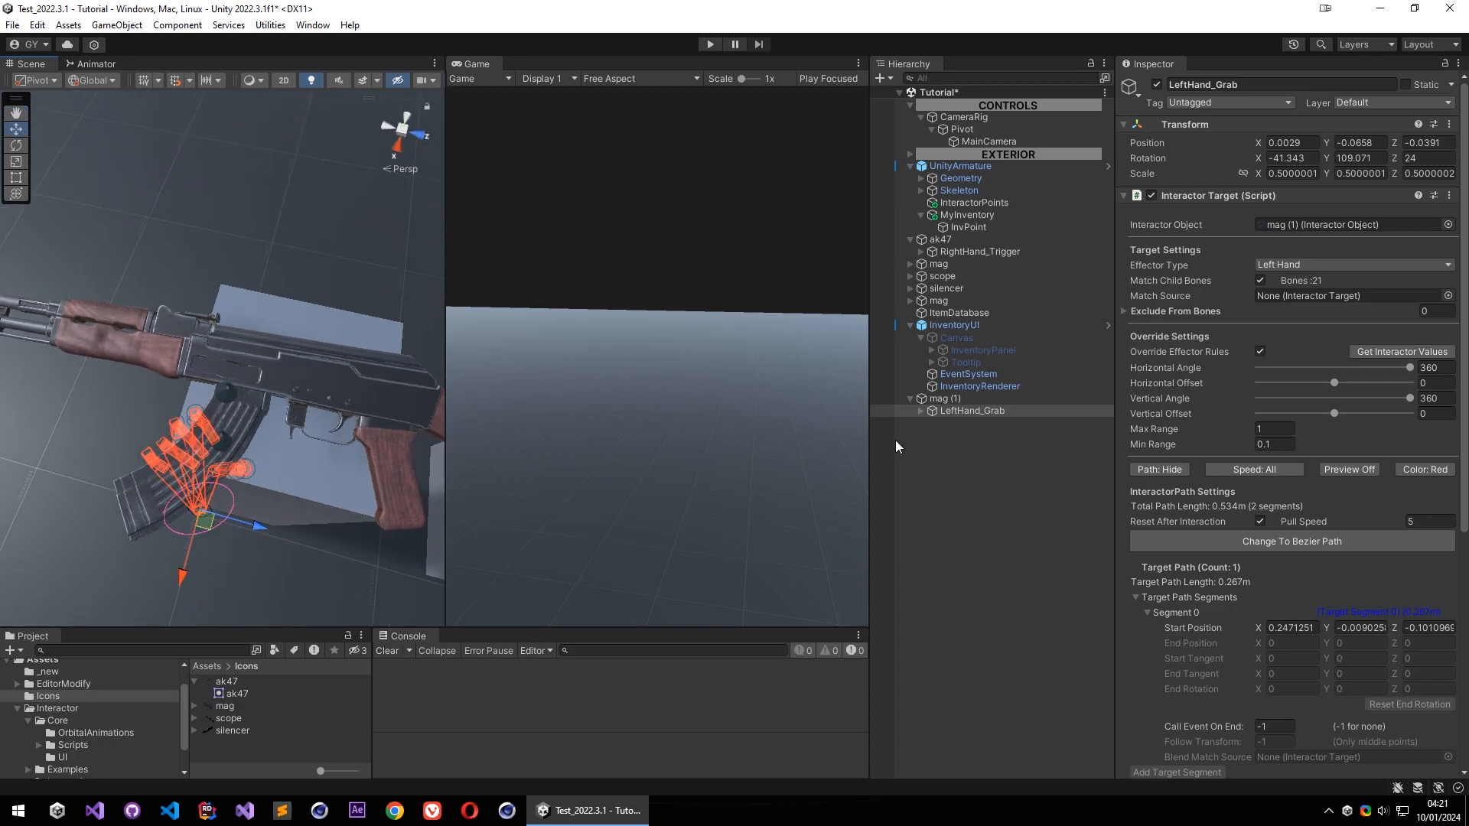
left_click_drag(945, 401, 953, 239)
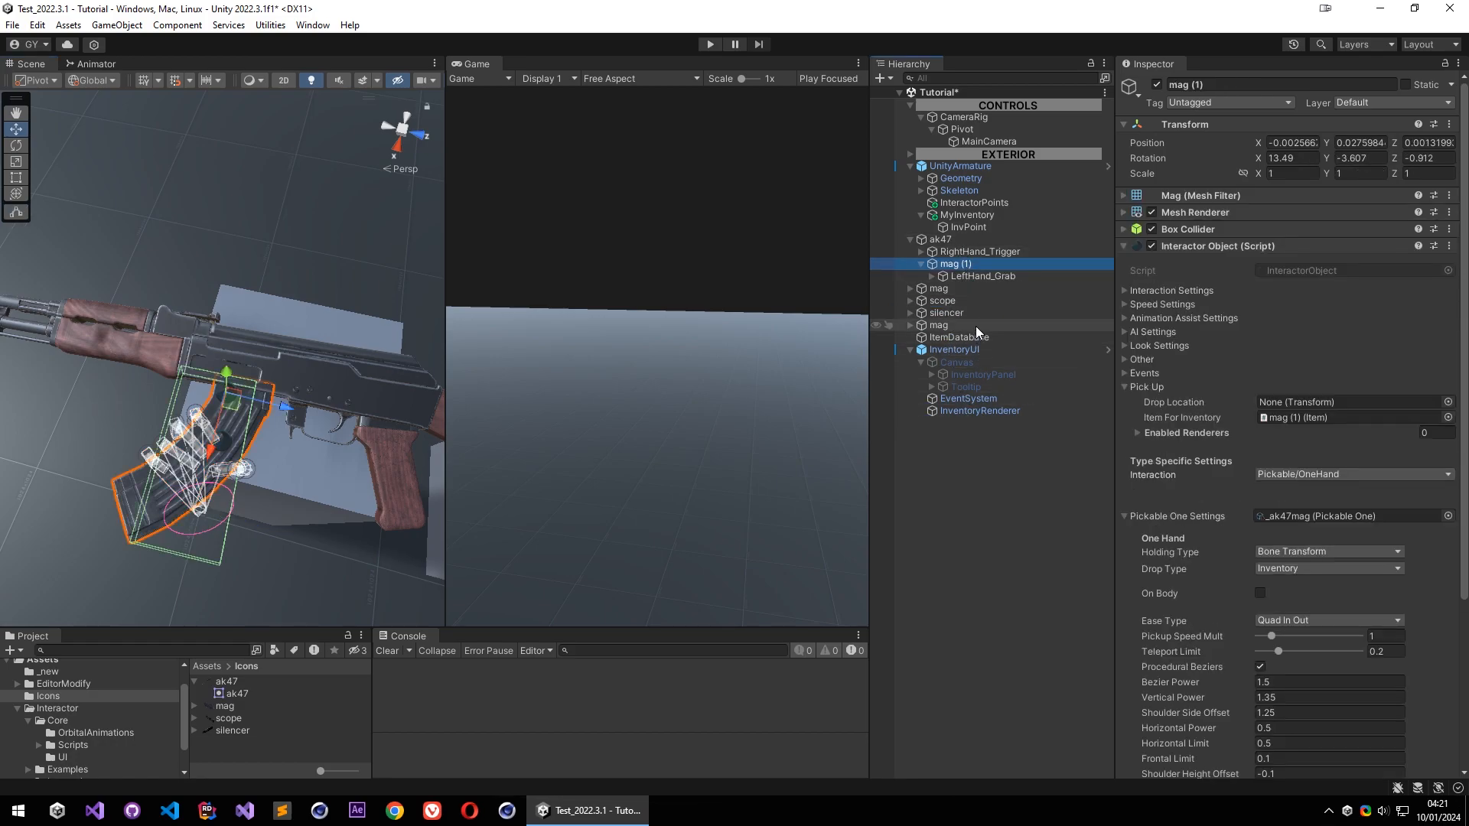
Create an empty child object under the mag copy's LeftHand_Grab and name it MagOnBodyPoint
left_click(977, 275)
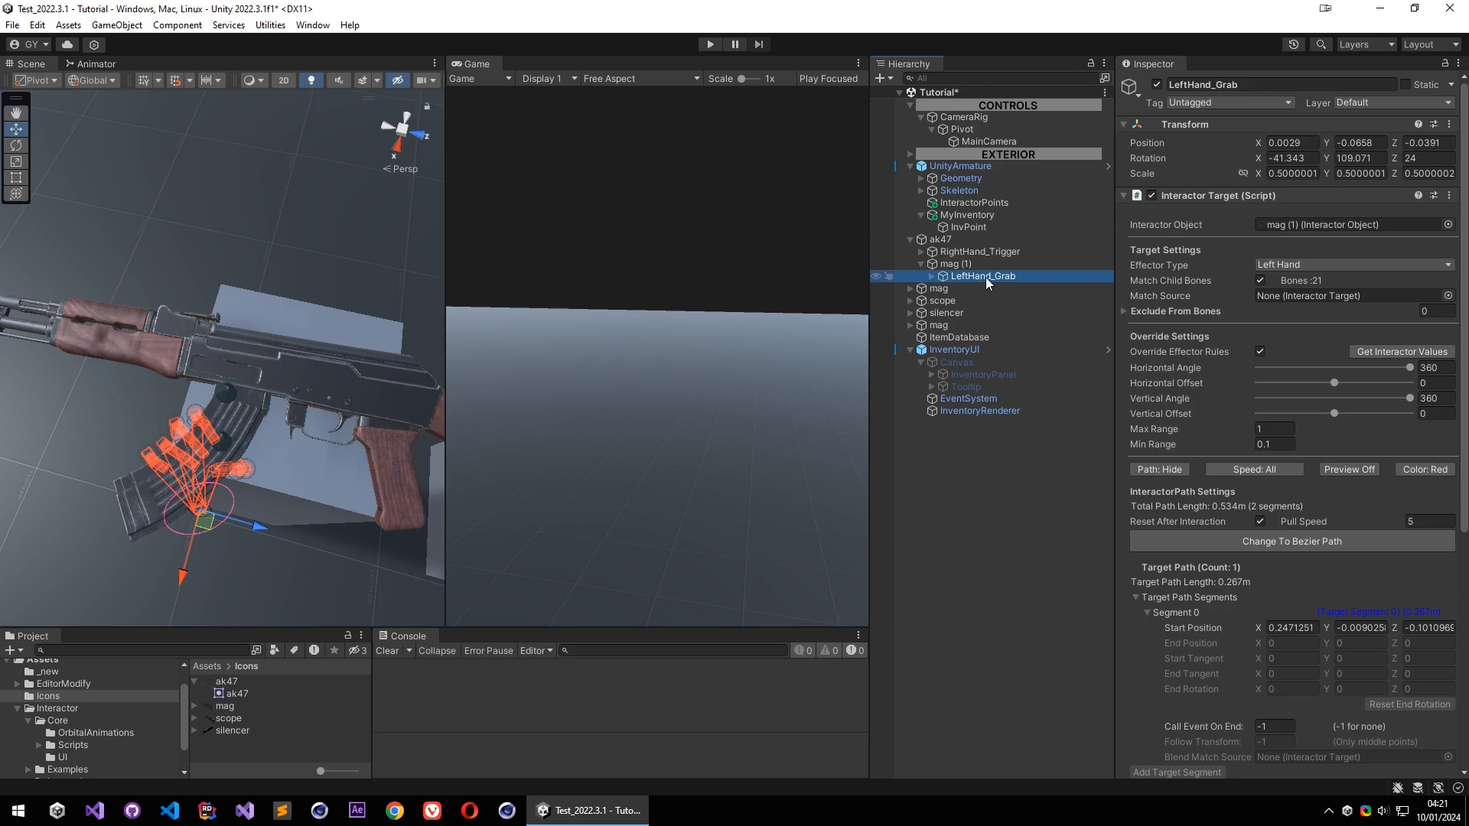
right_click(963, 276)
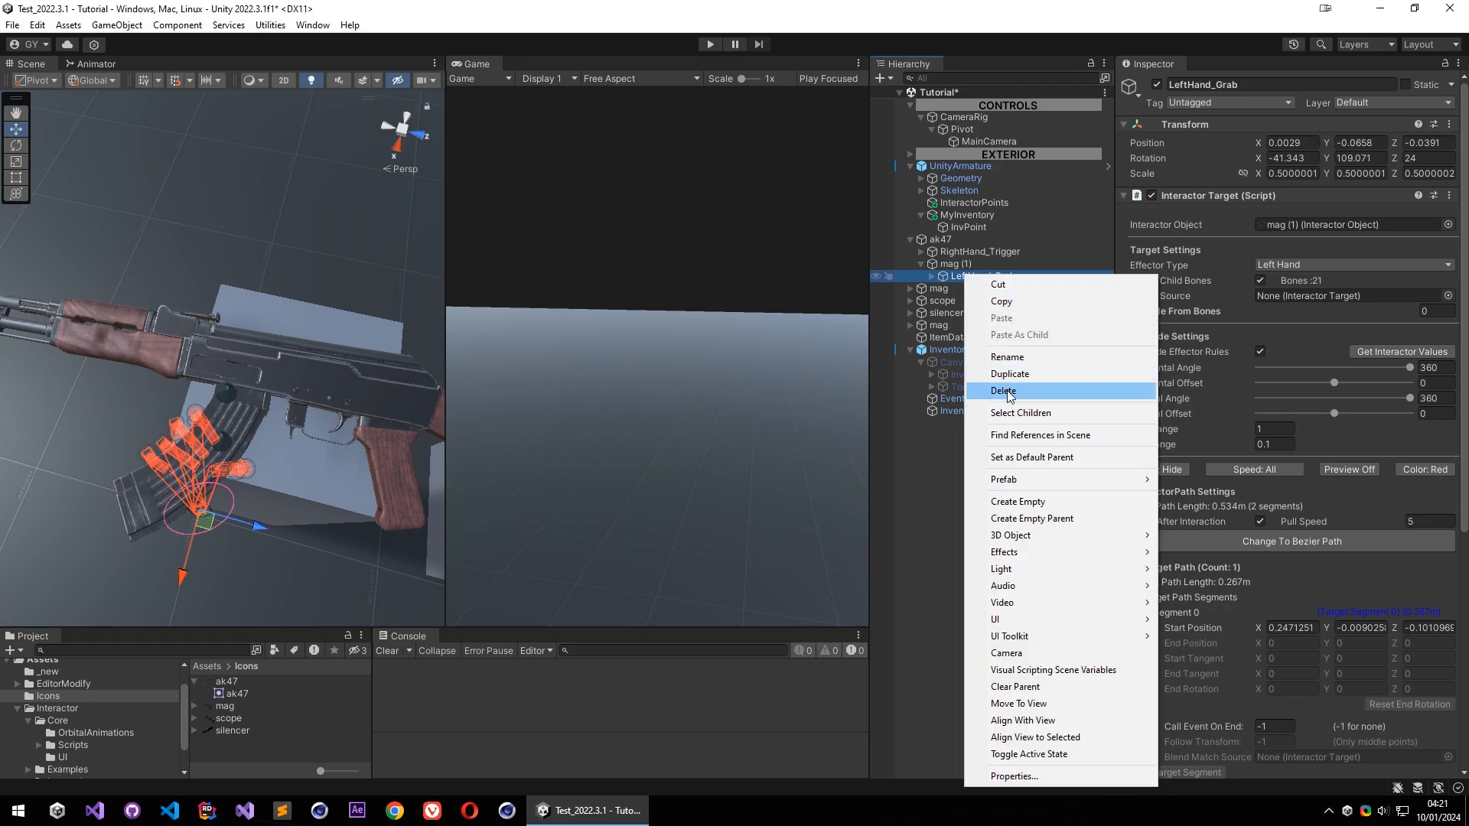
left_click(1025, 501)
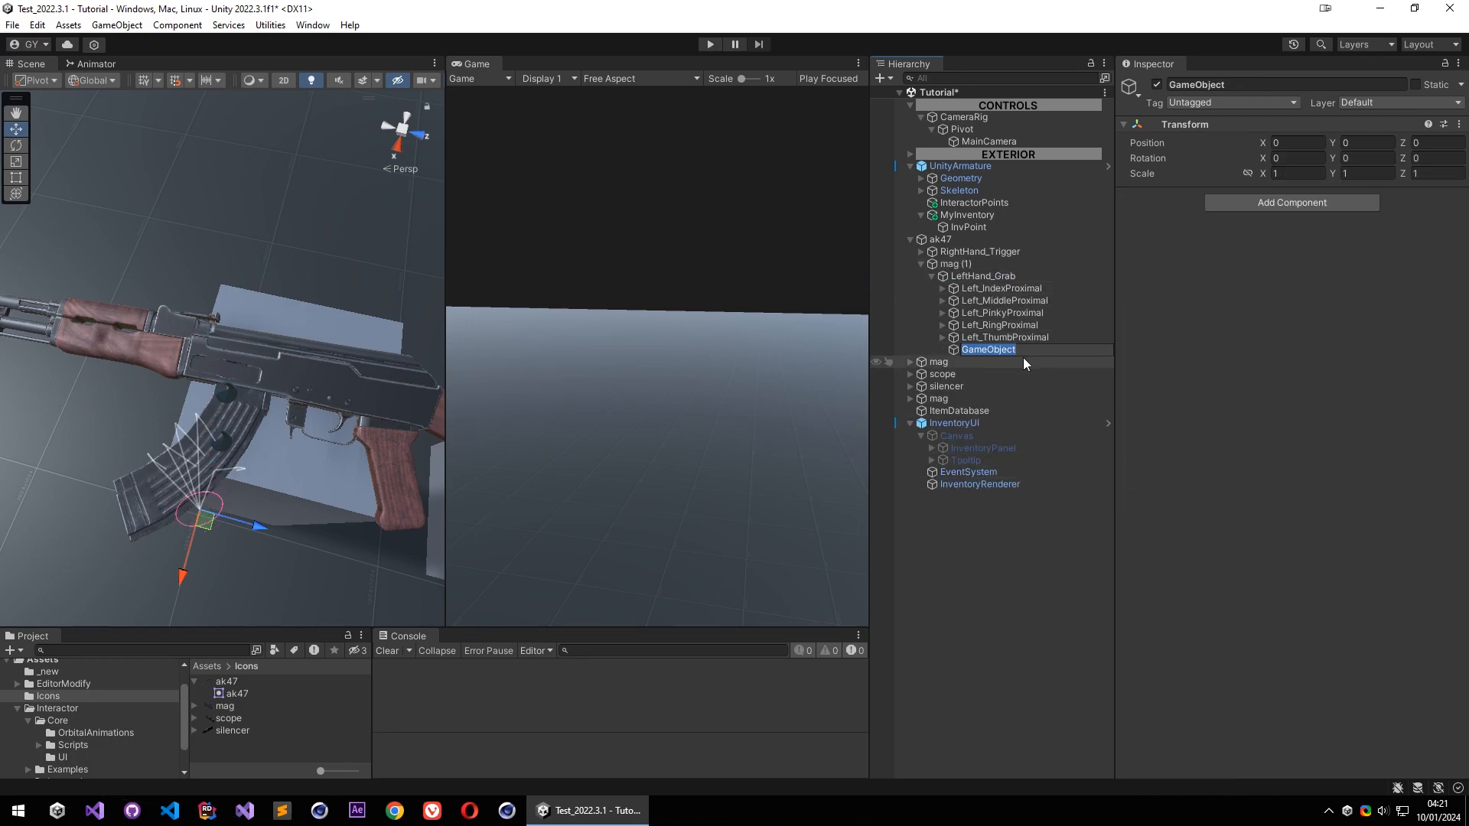
type("Mag")
type("P")
key("BackSpace")
type("OnBodyPoint")
key("Return")
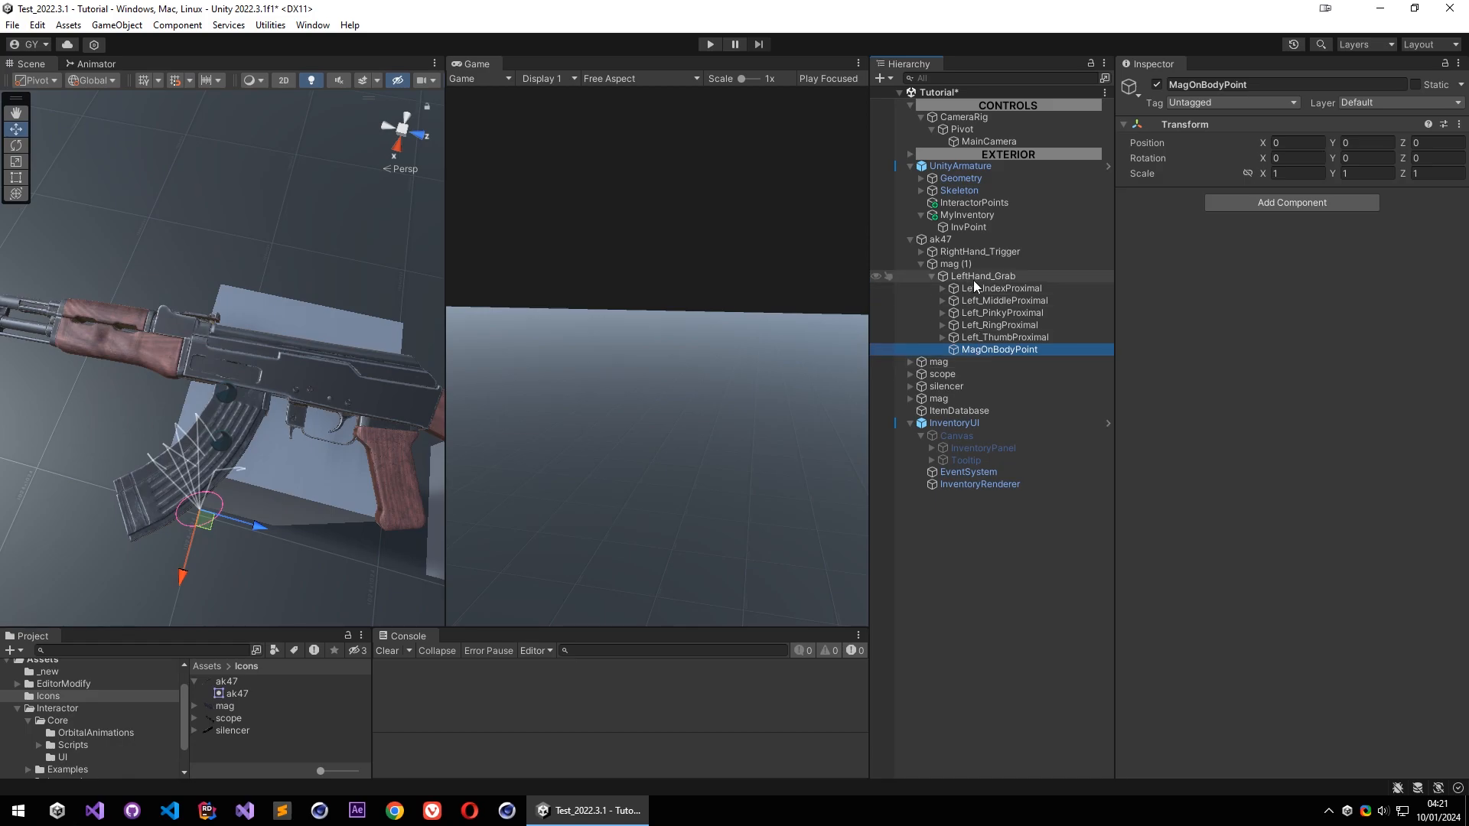
Reparent MagOnBodyPoint directly under ak47 and delete the temporary mag copy
left_click(973, 278)
left_click(999, 350)
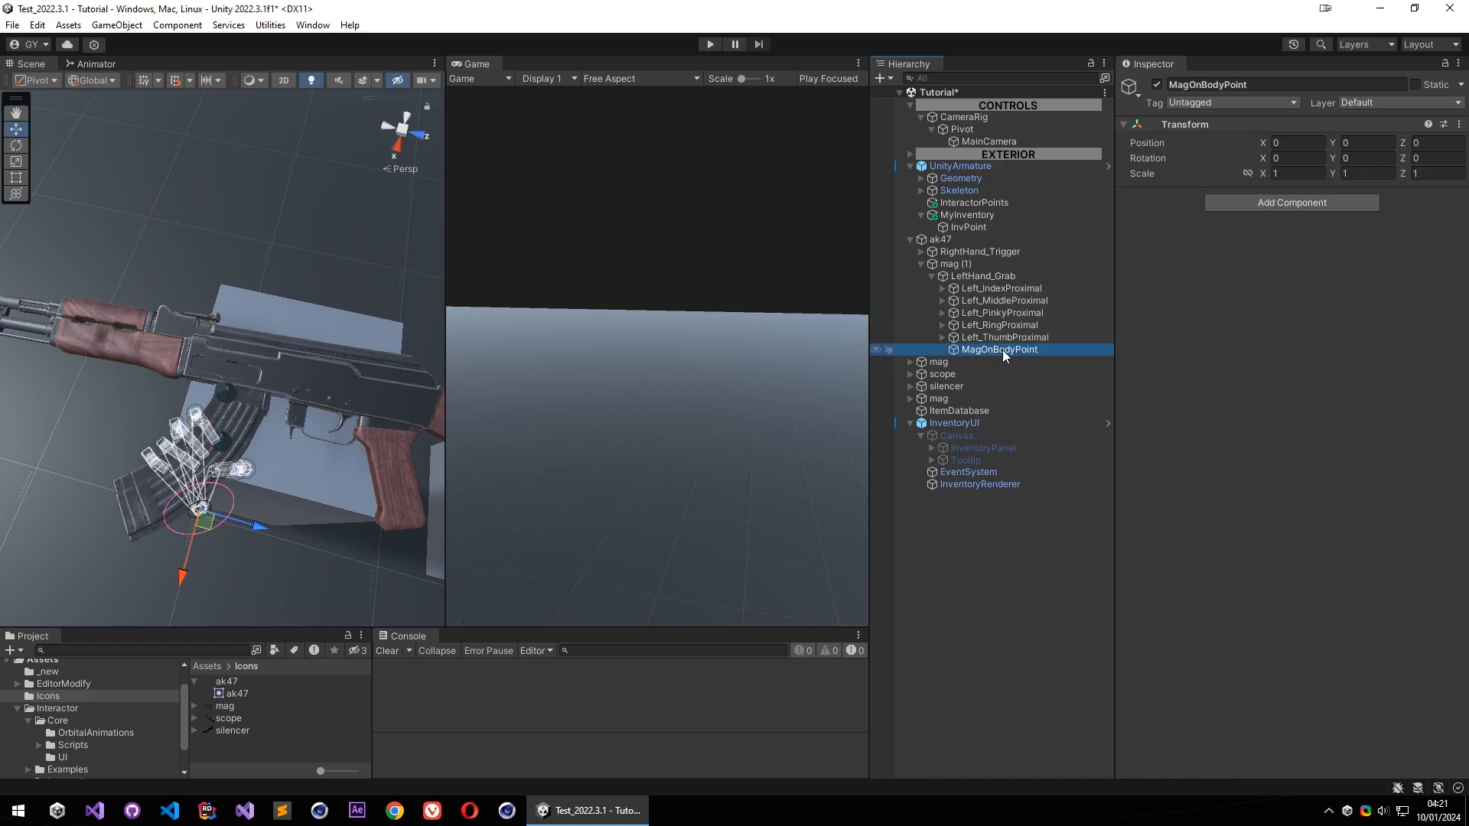
left_click(983, 277)
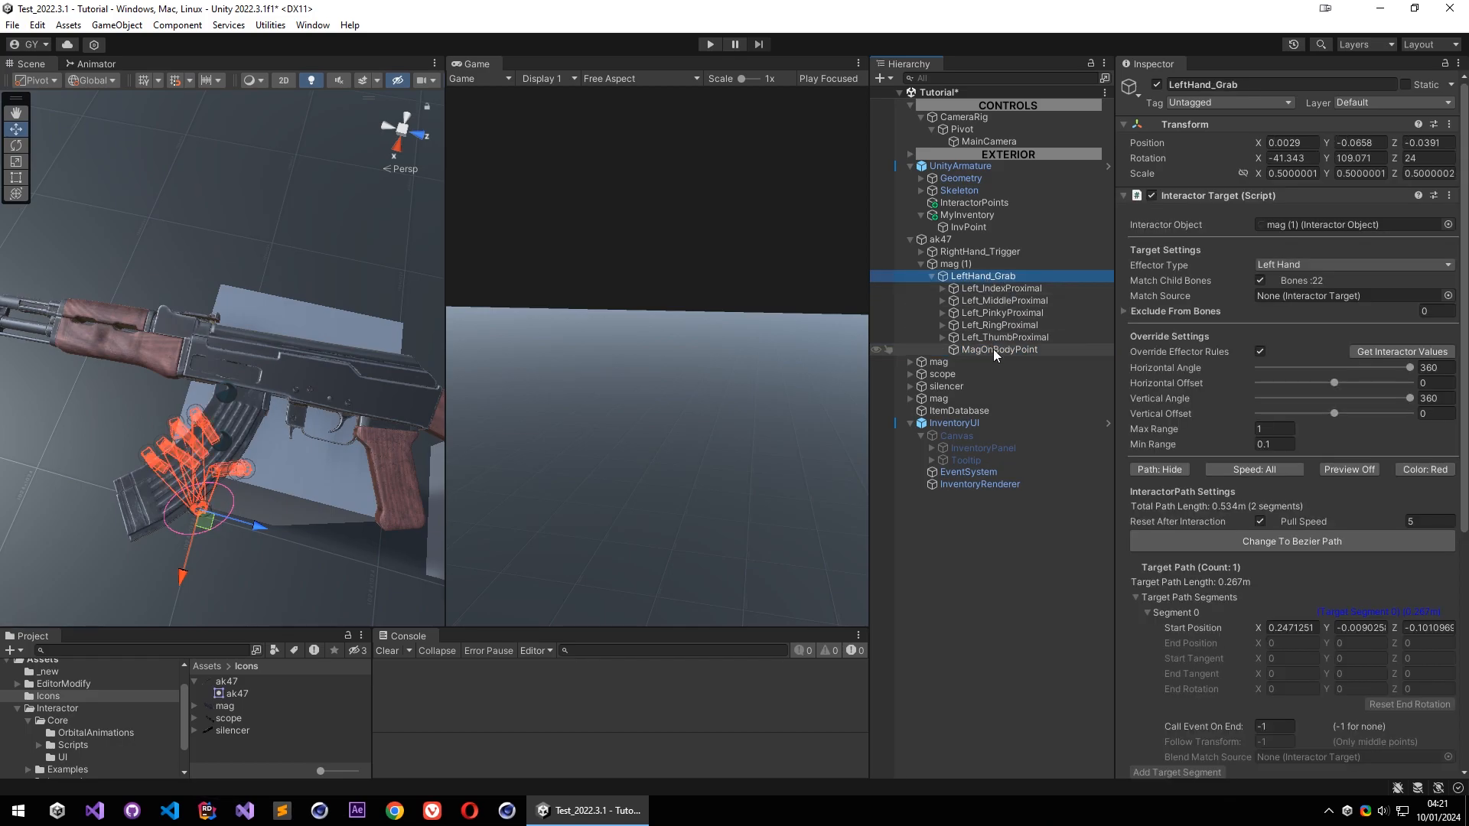
left_click_drag(993, 349, 964, 250)
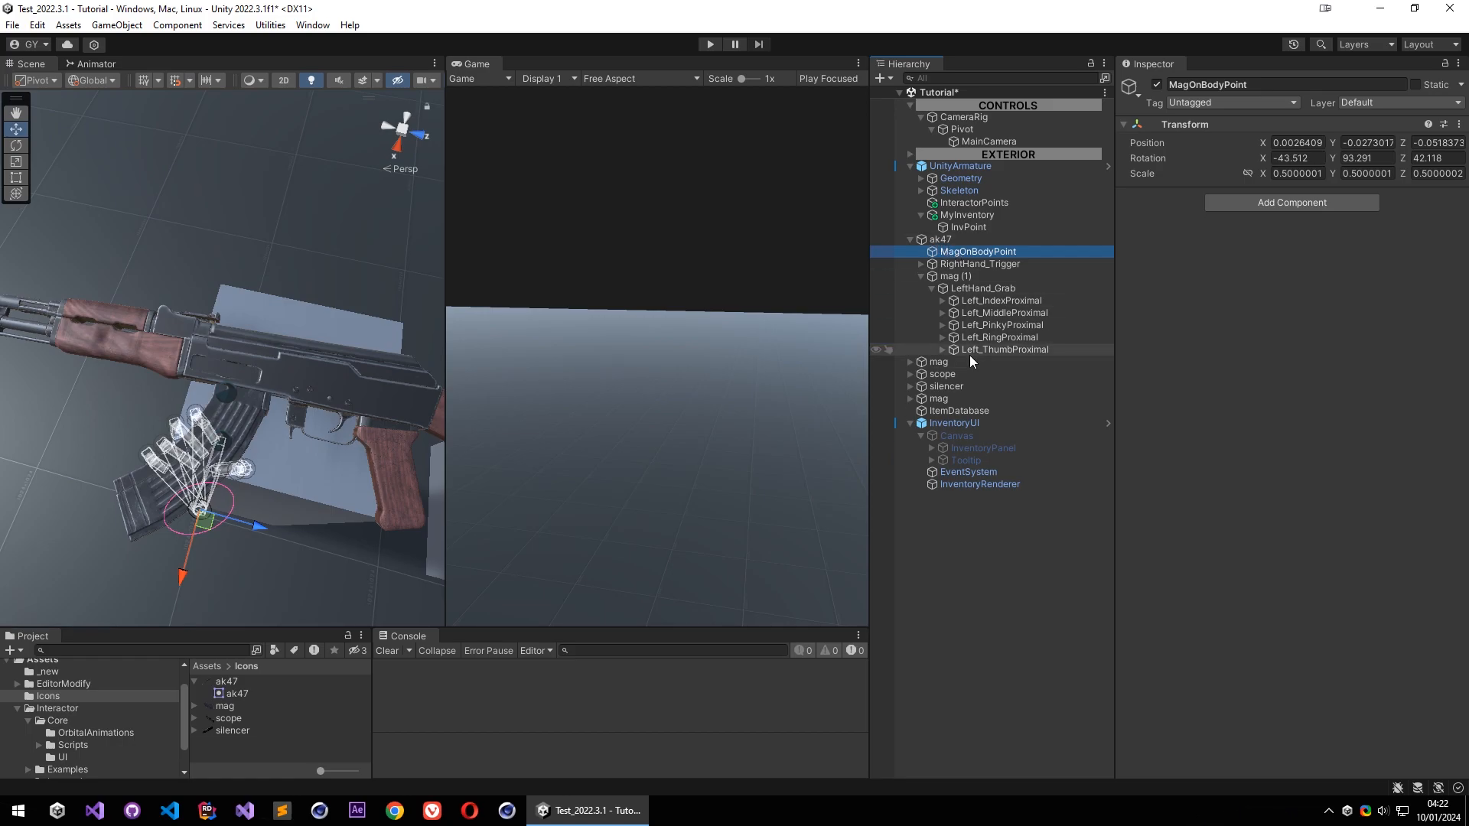
left_click(970, 276)
key("Delete")
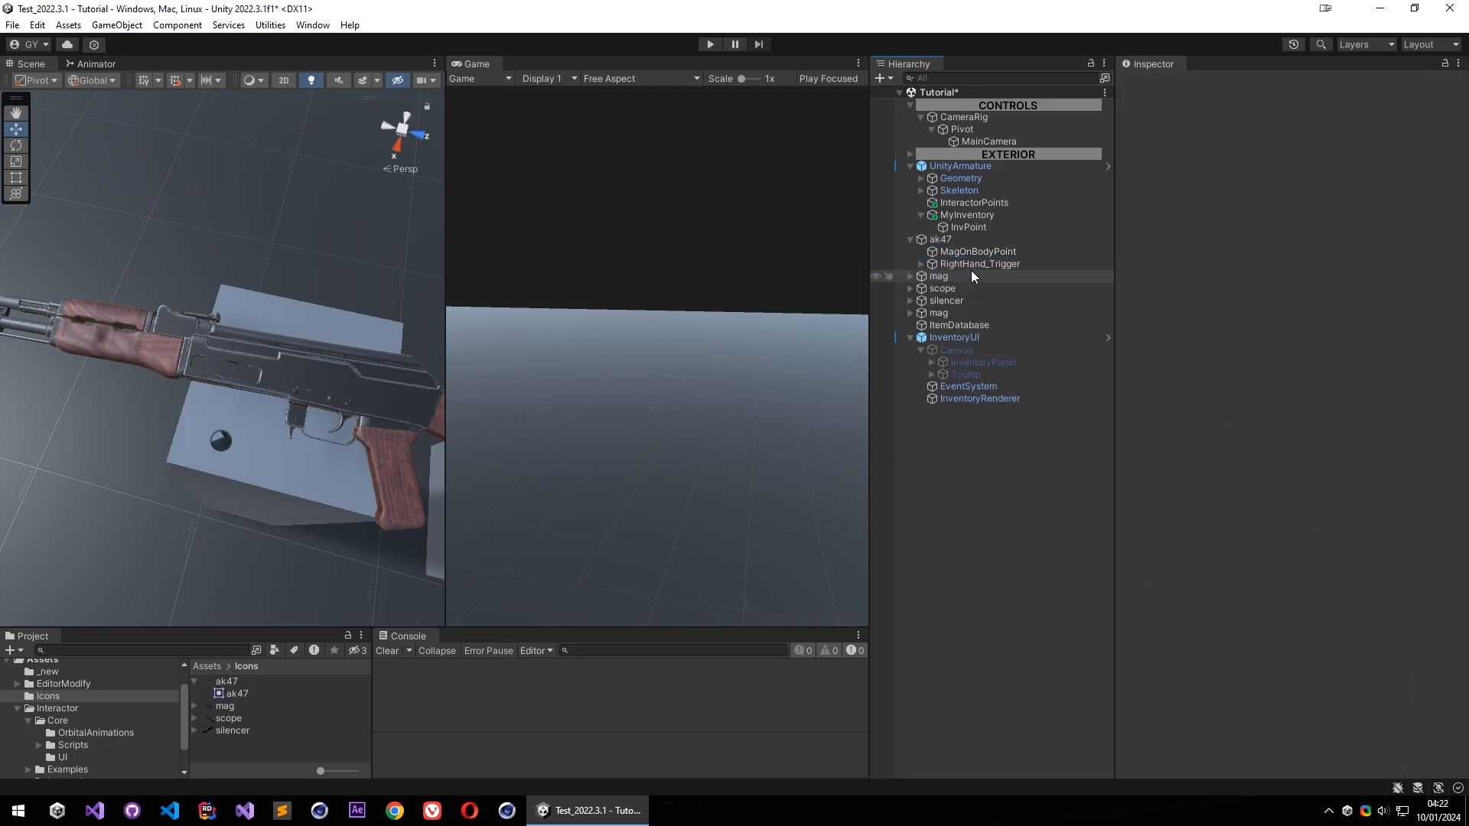
Examine MagOnBodyPoint's location and local axes relative to the ak47
left_click(971, 265)
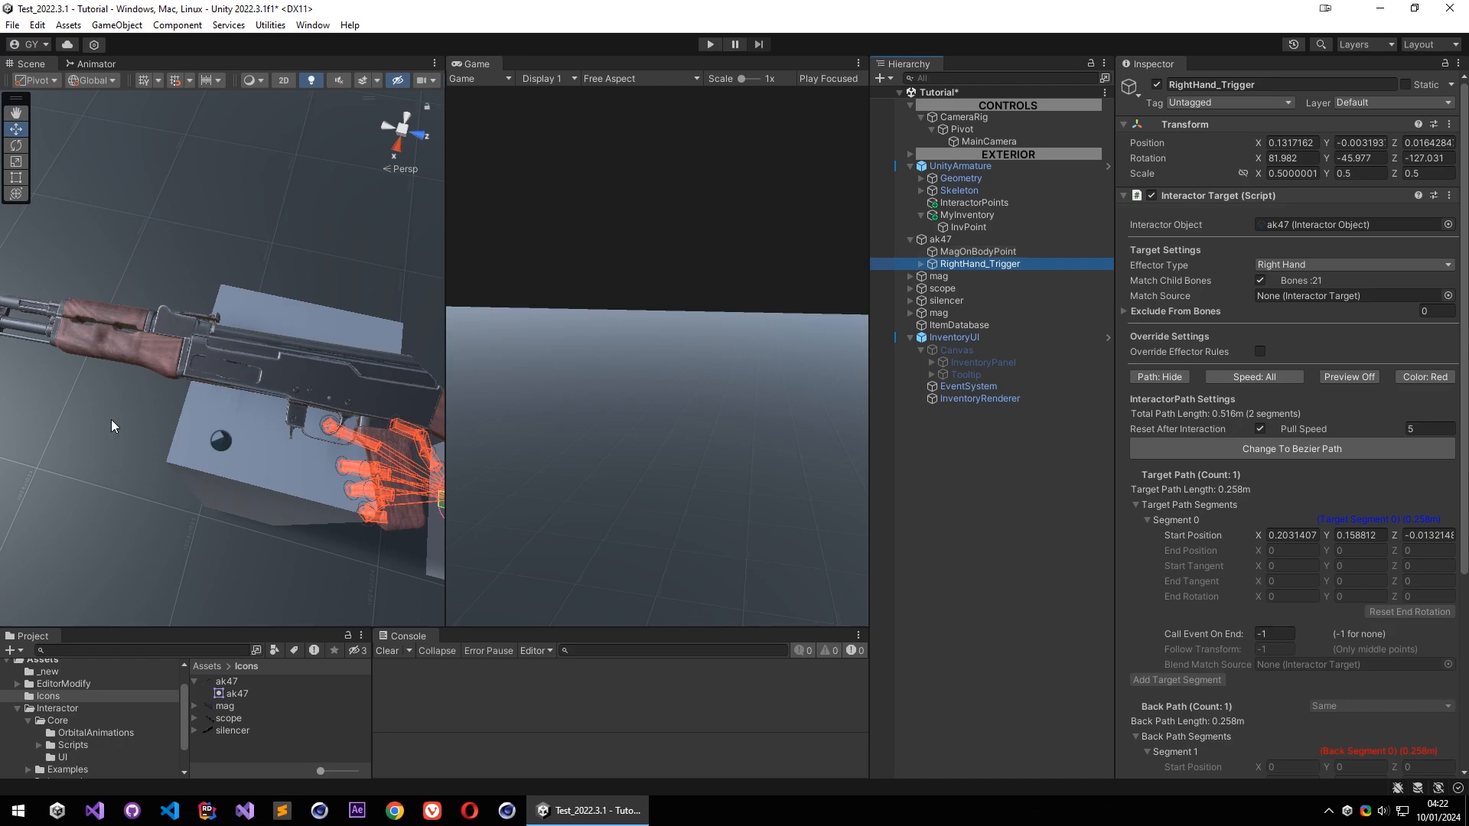
key("Up")
left_click_drag(205, 469, 91, 434, "alt")
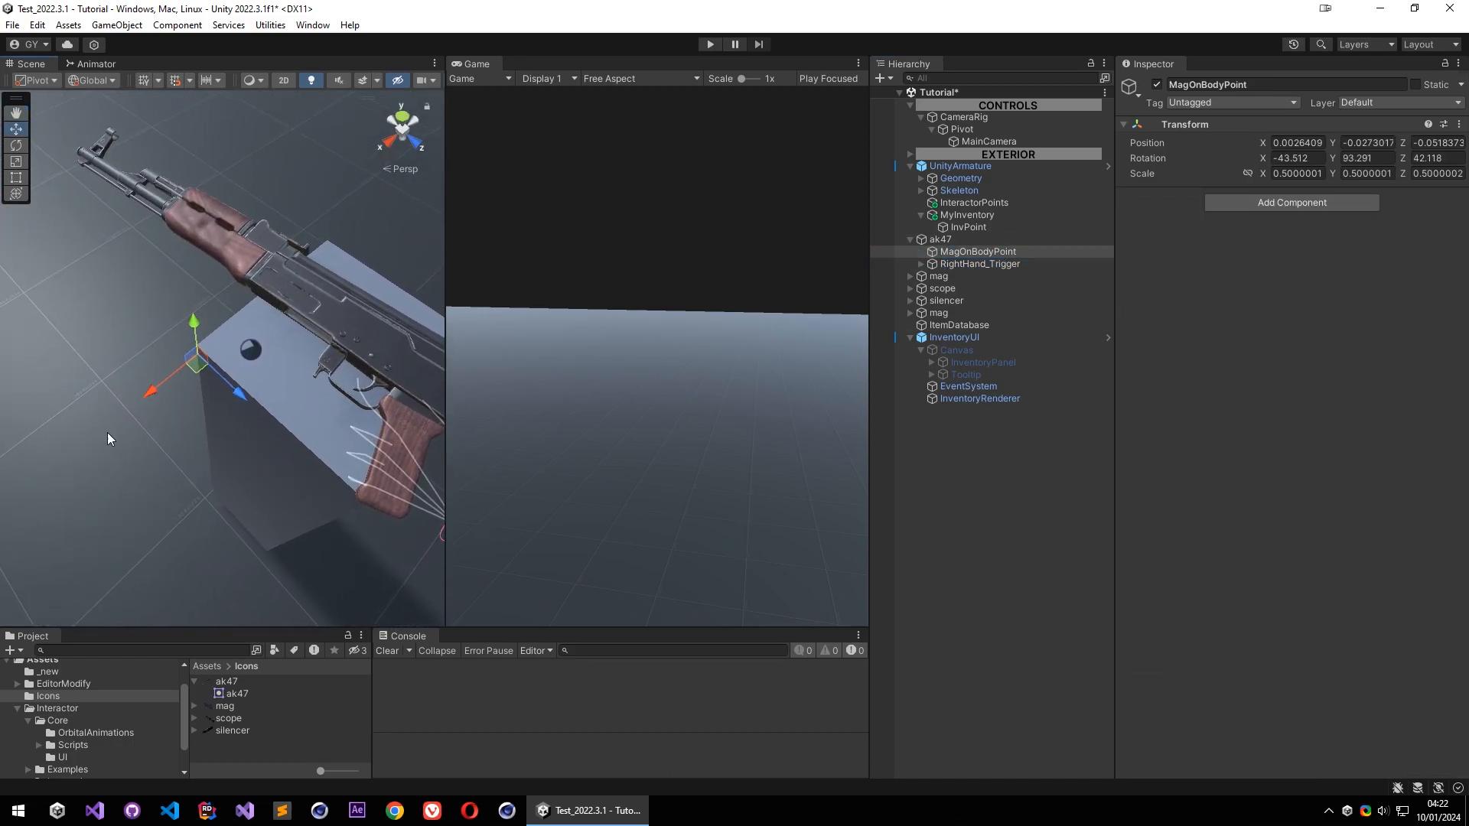
key("x")
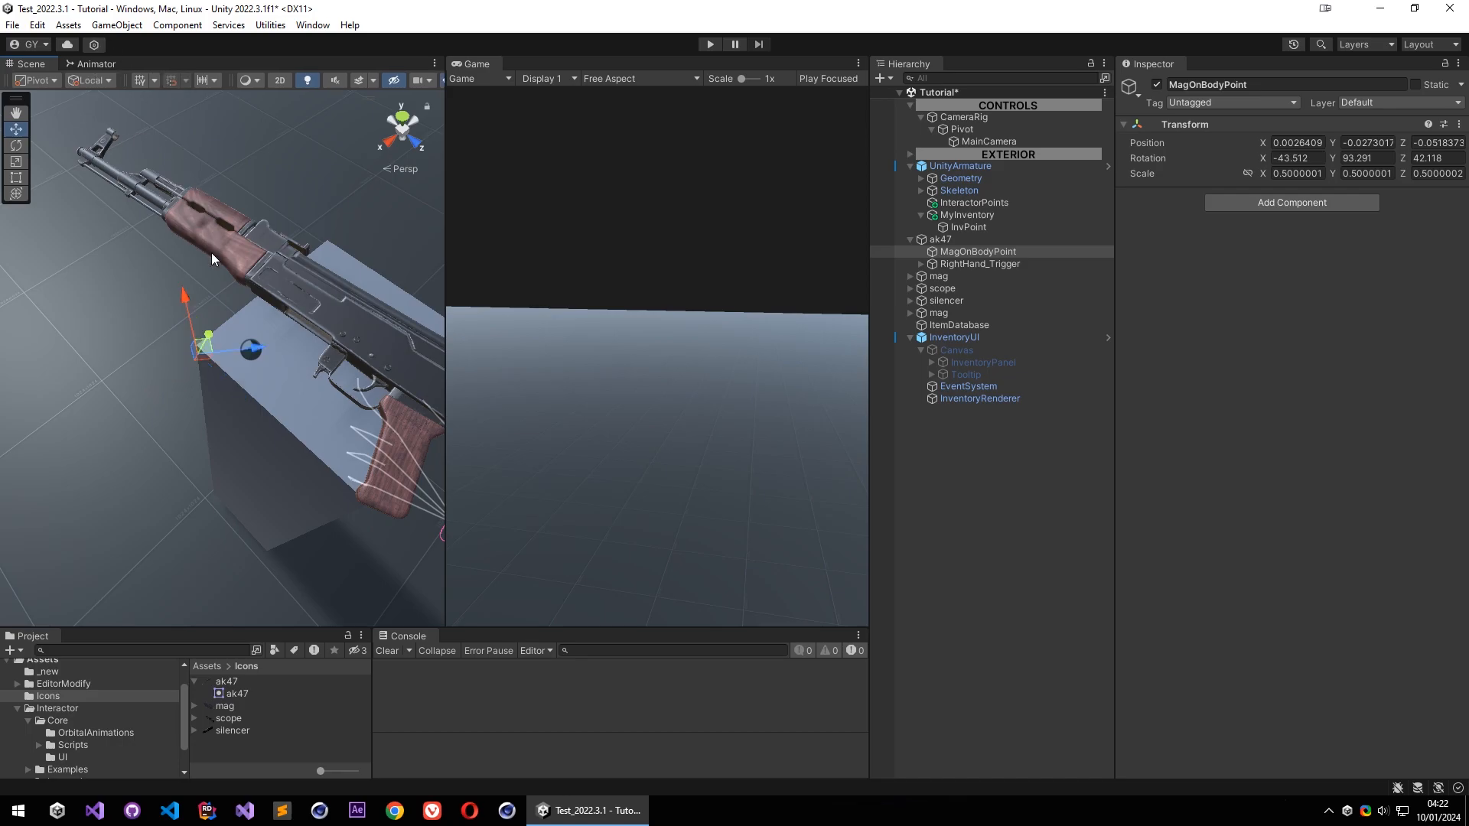
left_click_drag(196, 371, 153, 303, "alt")
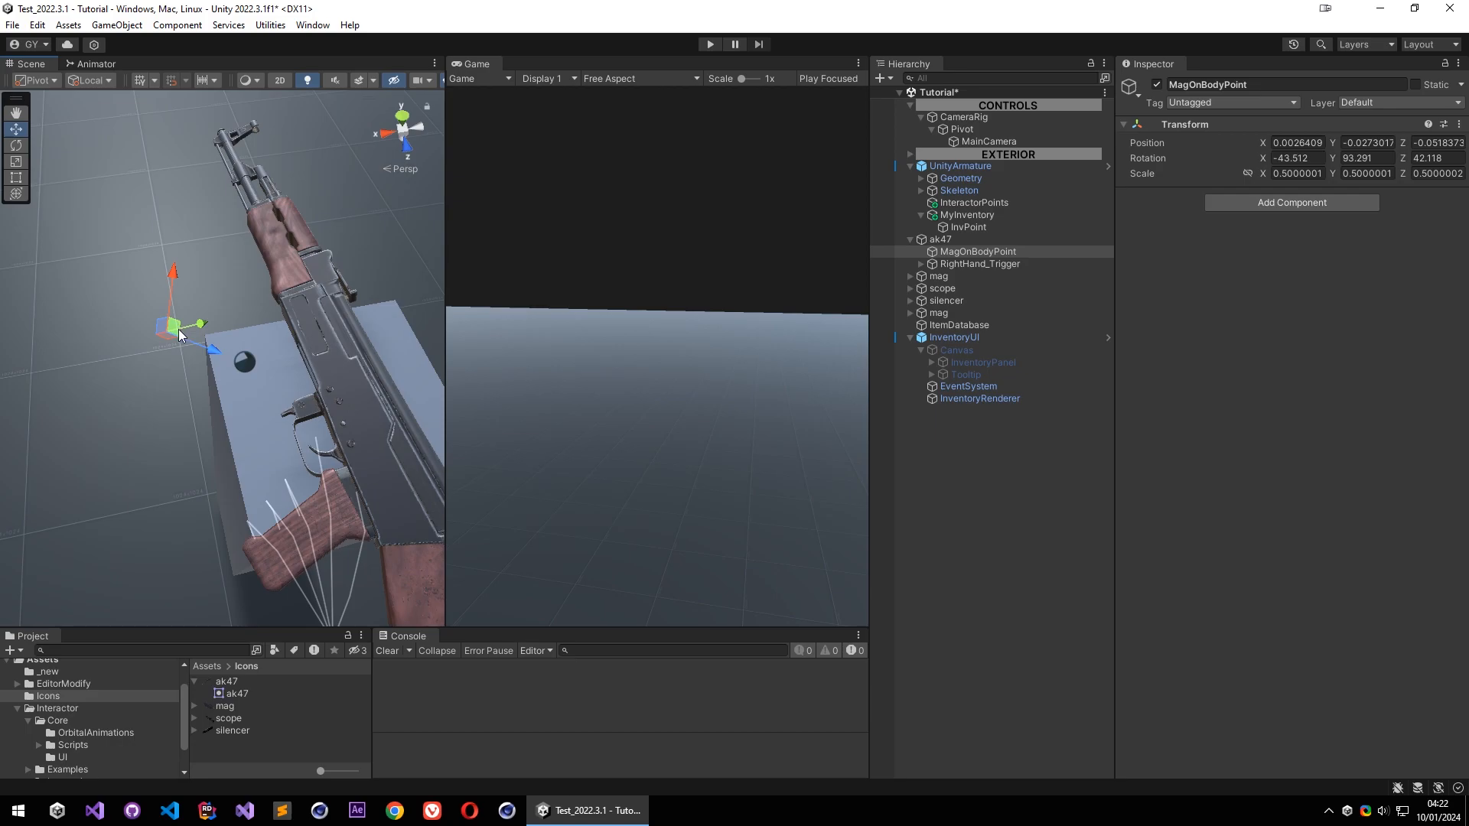
left_click_drag(292, 347, 459, 337, "alt")
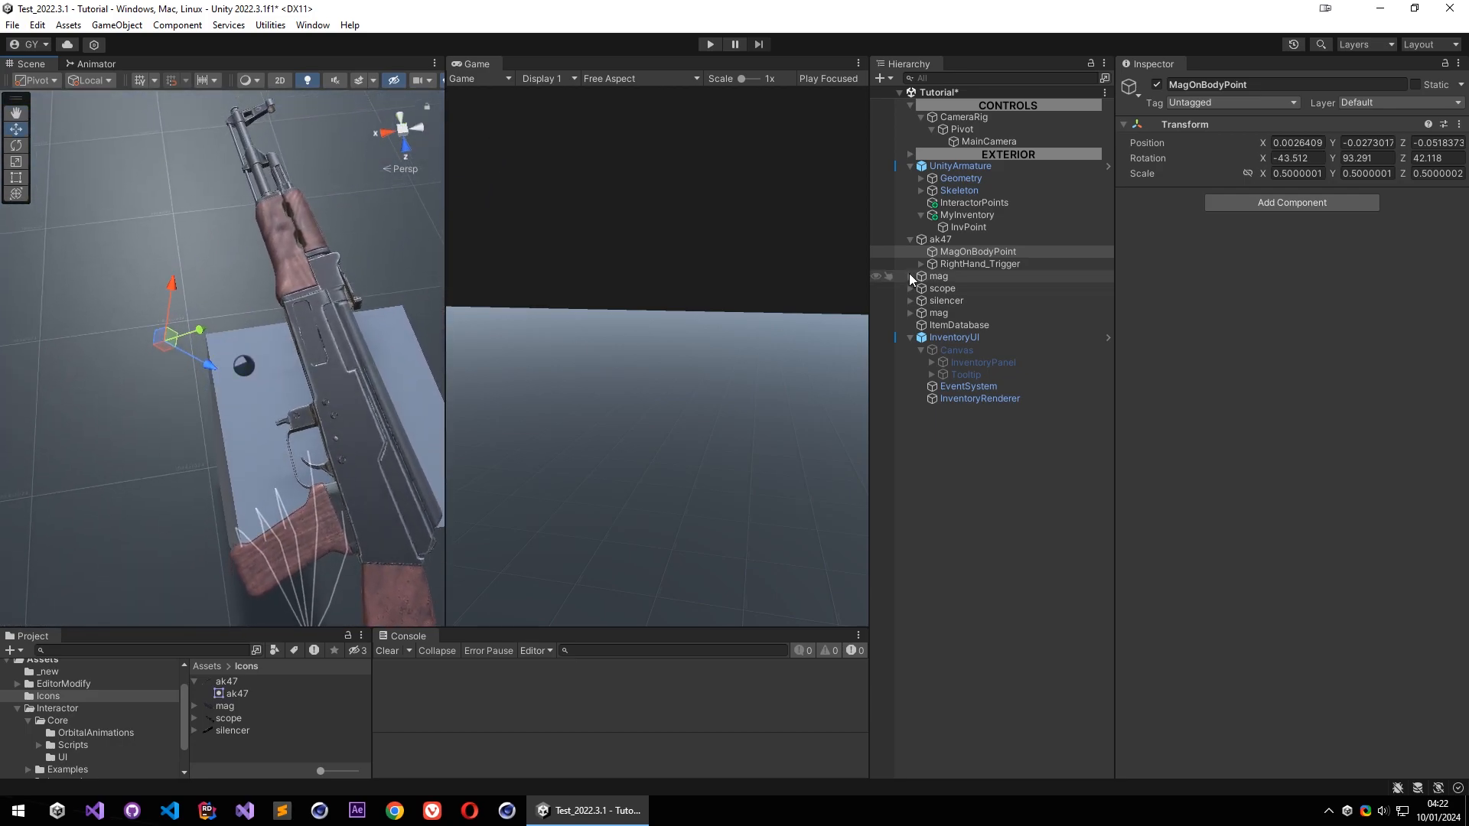
Add one element to the Inv On Body Points list of ak47's Inventory and expand Element 0
left_click(984, 262)
left_click(967, 240)
scroll(1164, 457, "down", 5)
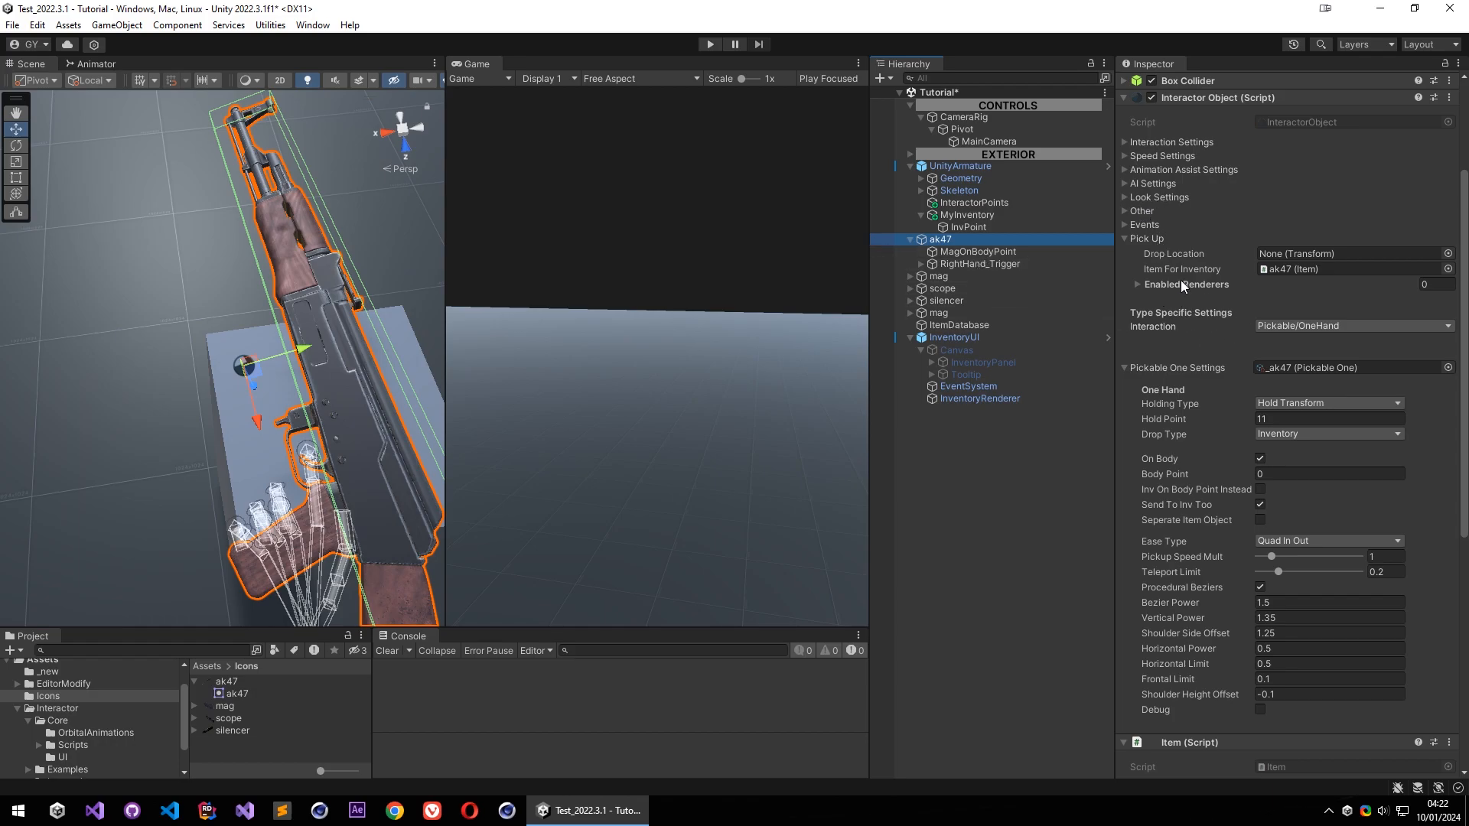
scroll(1246, 563, "down", 9)
scroll(1209, 632, "down", 1)
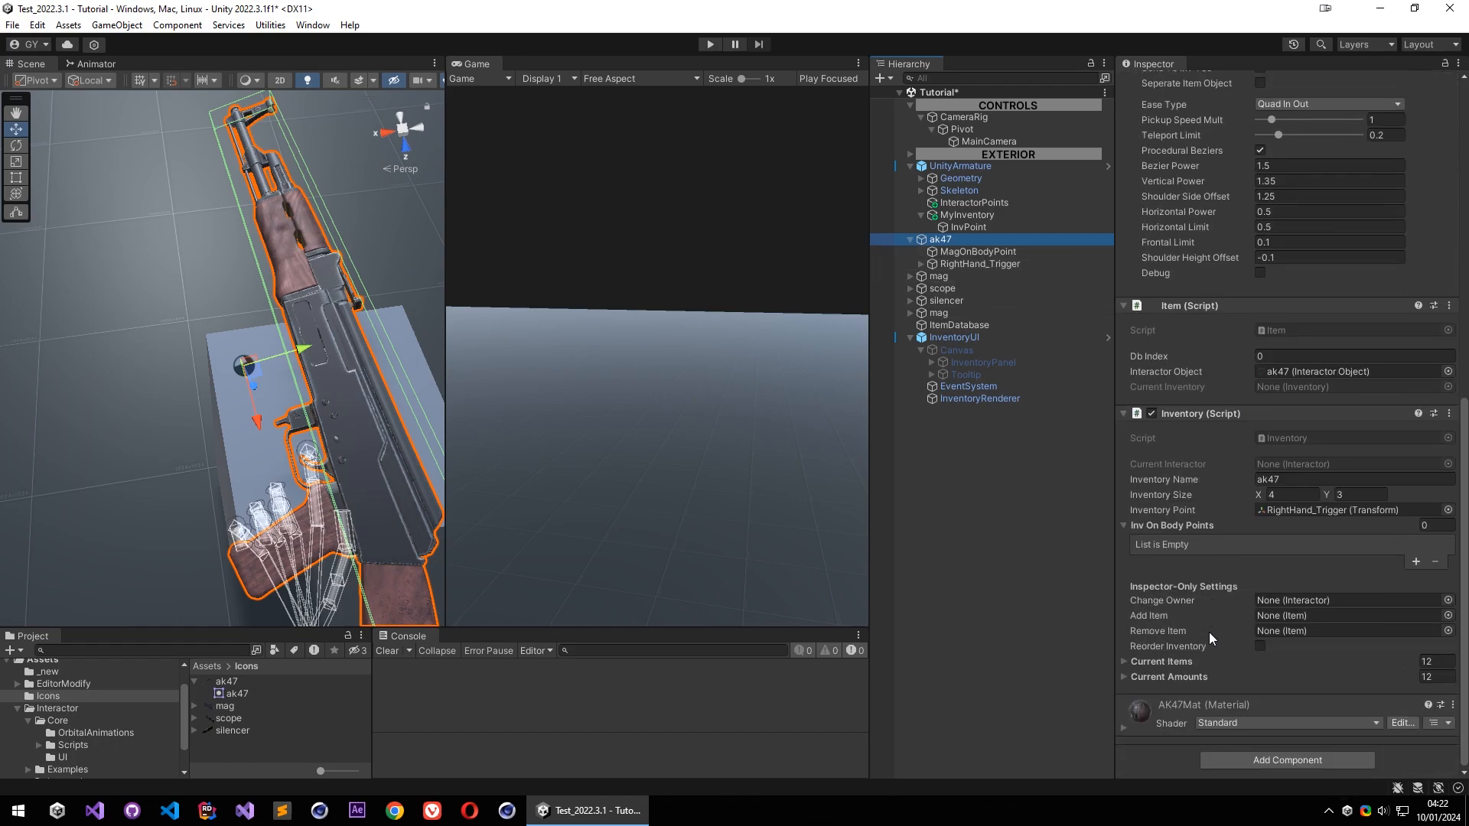
left_click(1415, 562)
left_click(1153, 545)
scroll(1196, 626, "down", 1)
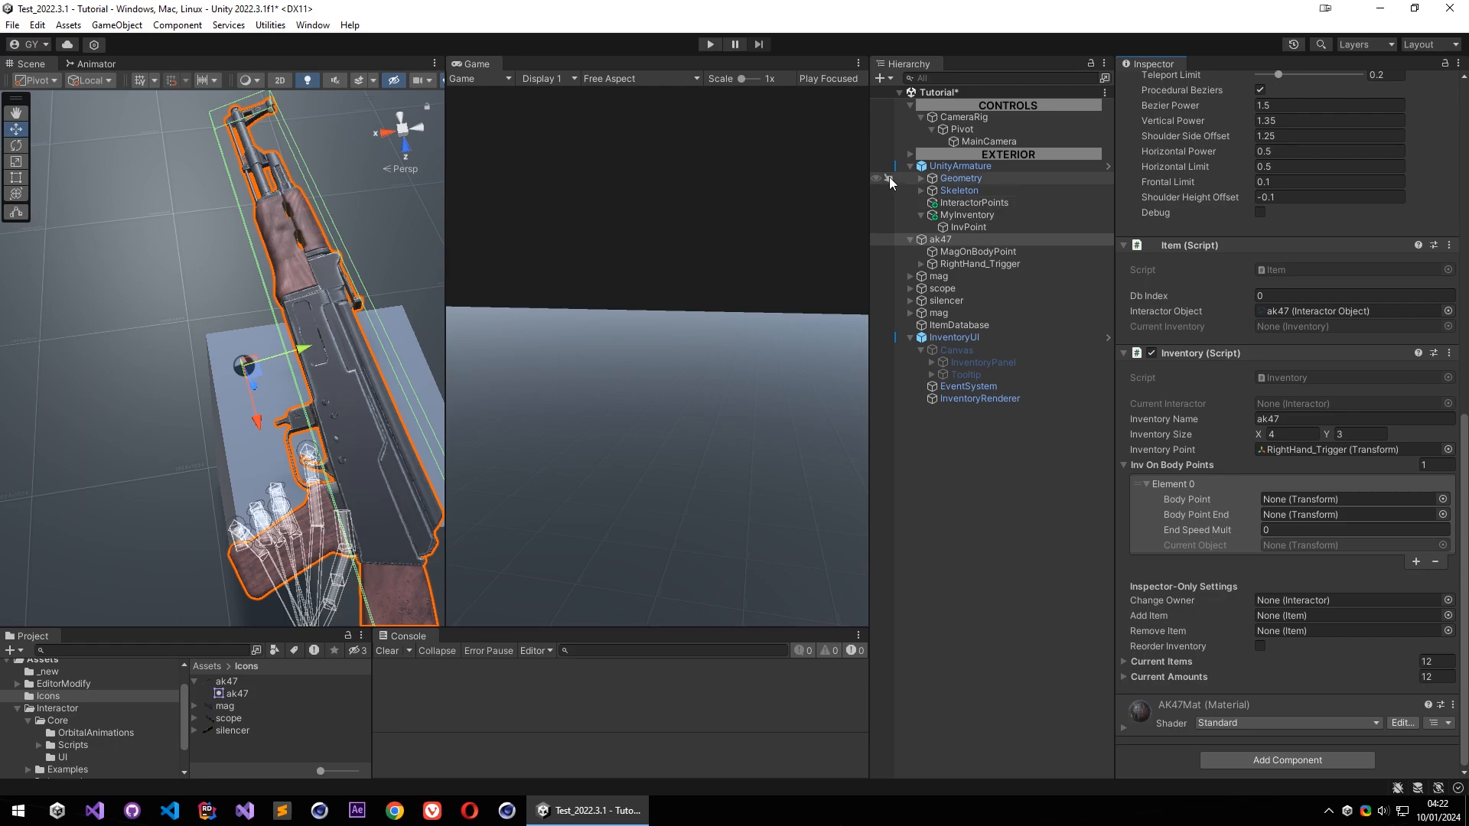
With global handle orientation, duplicate MagOnBodyPoint under ak47 and rename the original MagOnBodyPointEnd
left_click(961, 253)
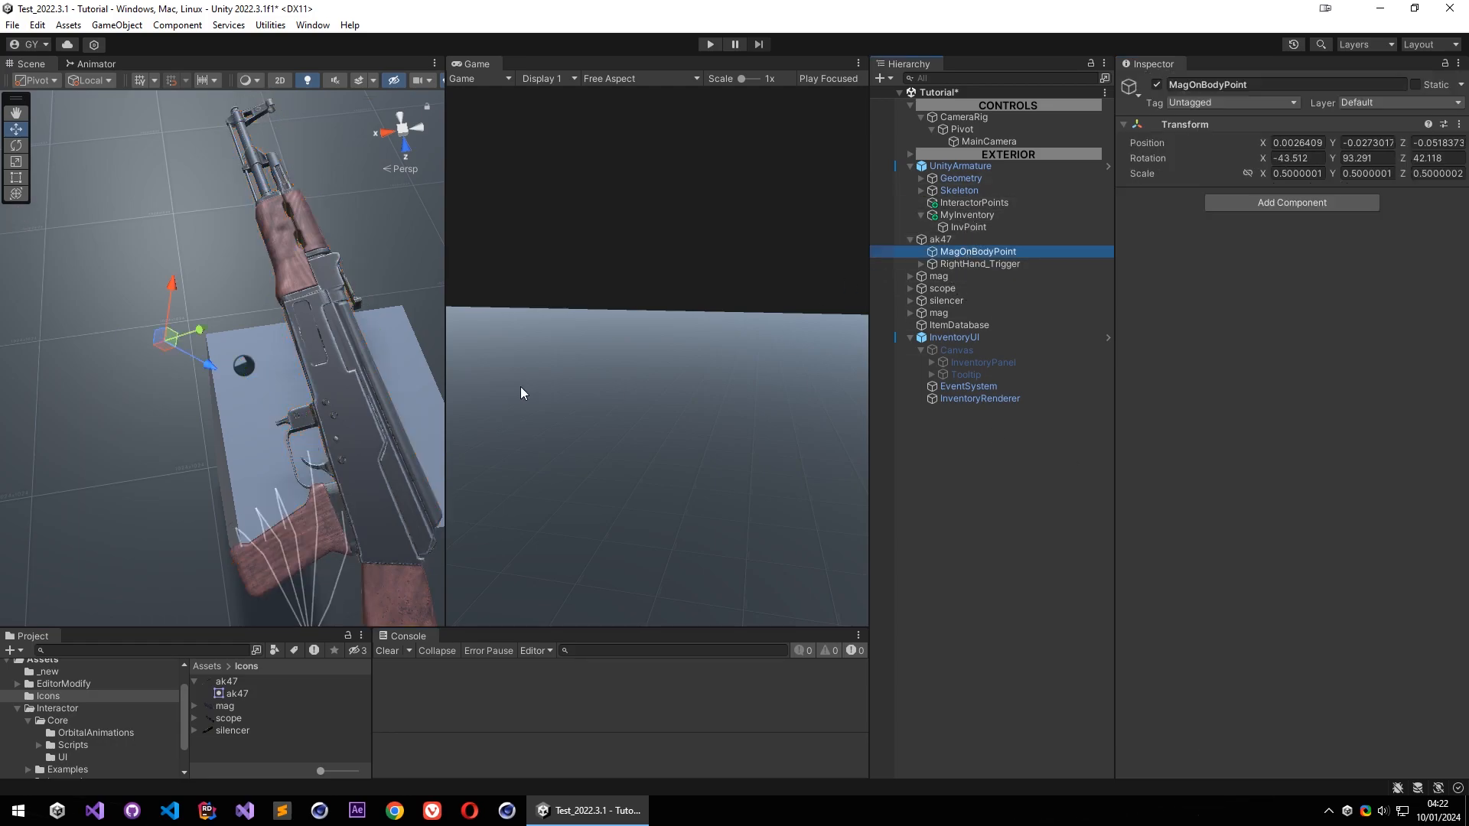
left_click_drag(212, 352, 254, 355, "alt")
scroll(254, 355, "up", 4)
key("x")
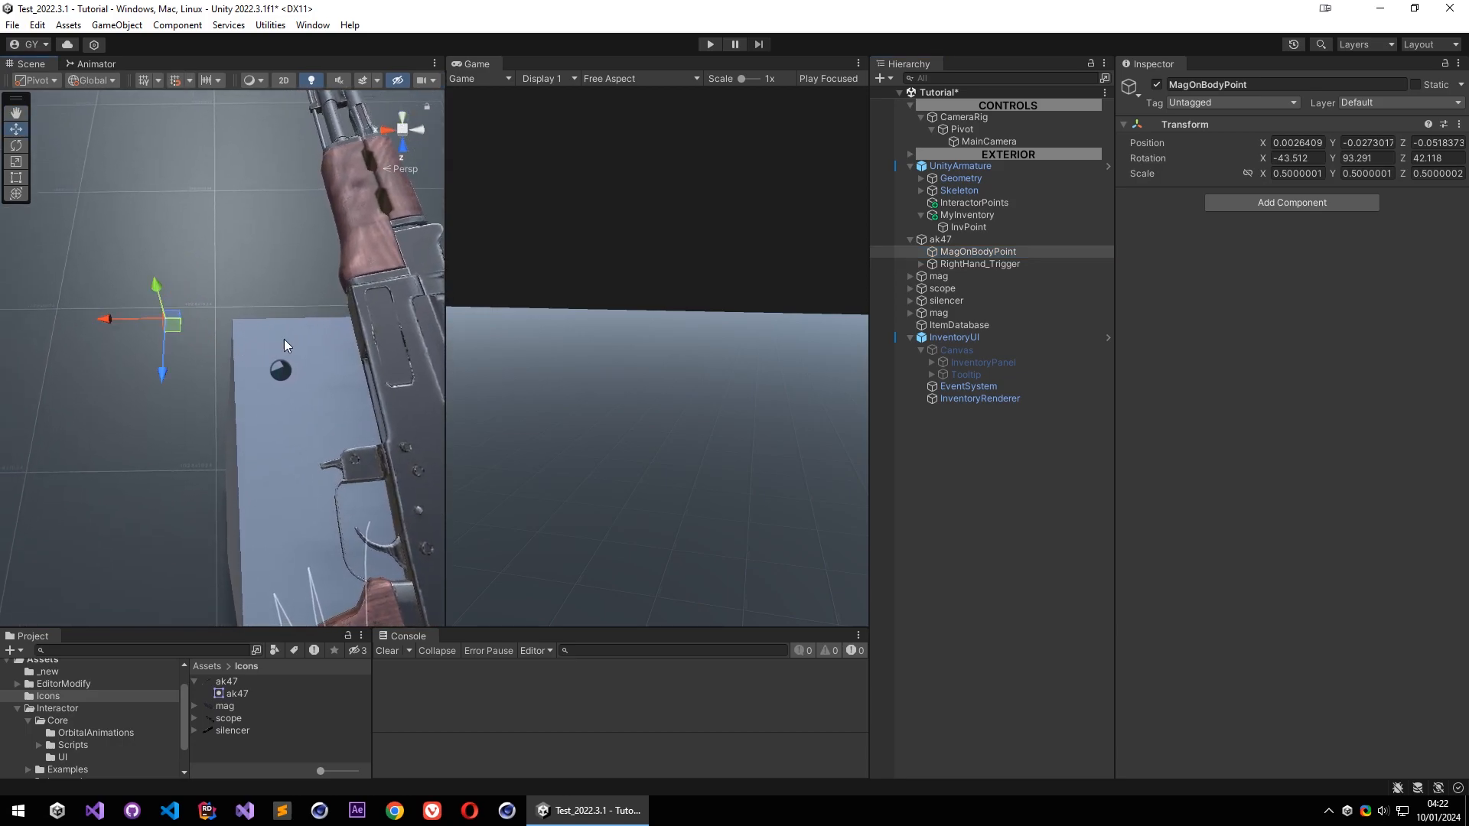
scroll(387, 322, "down", 3)
middle_click_drag(351, 316, 347, 341)
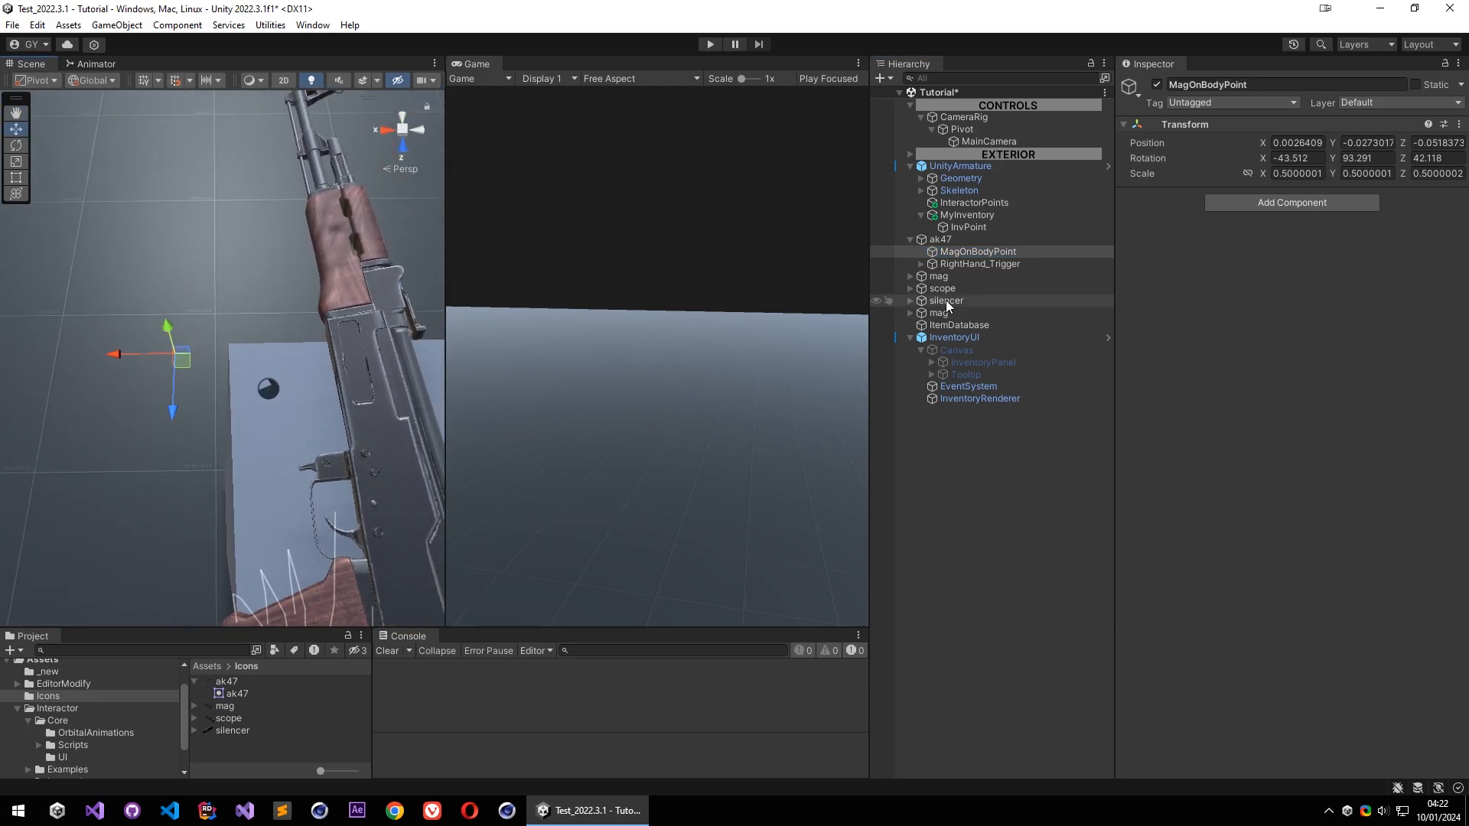
left_click(965, 254)
key("ctrl+d")
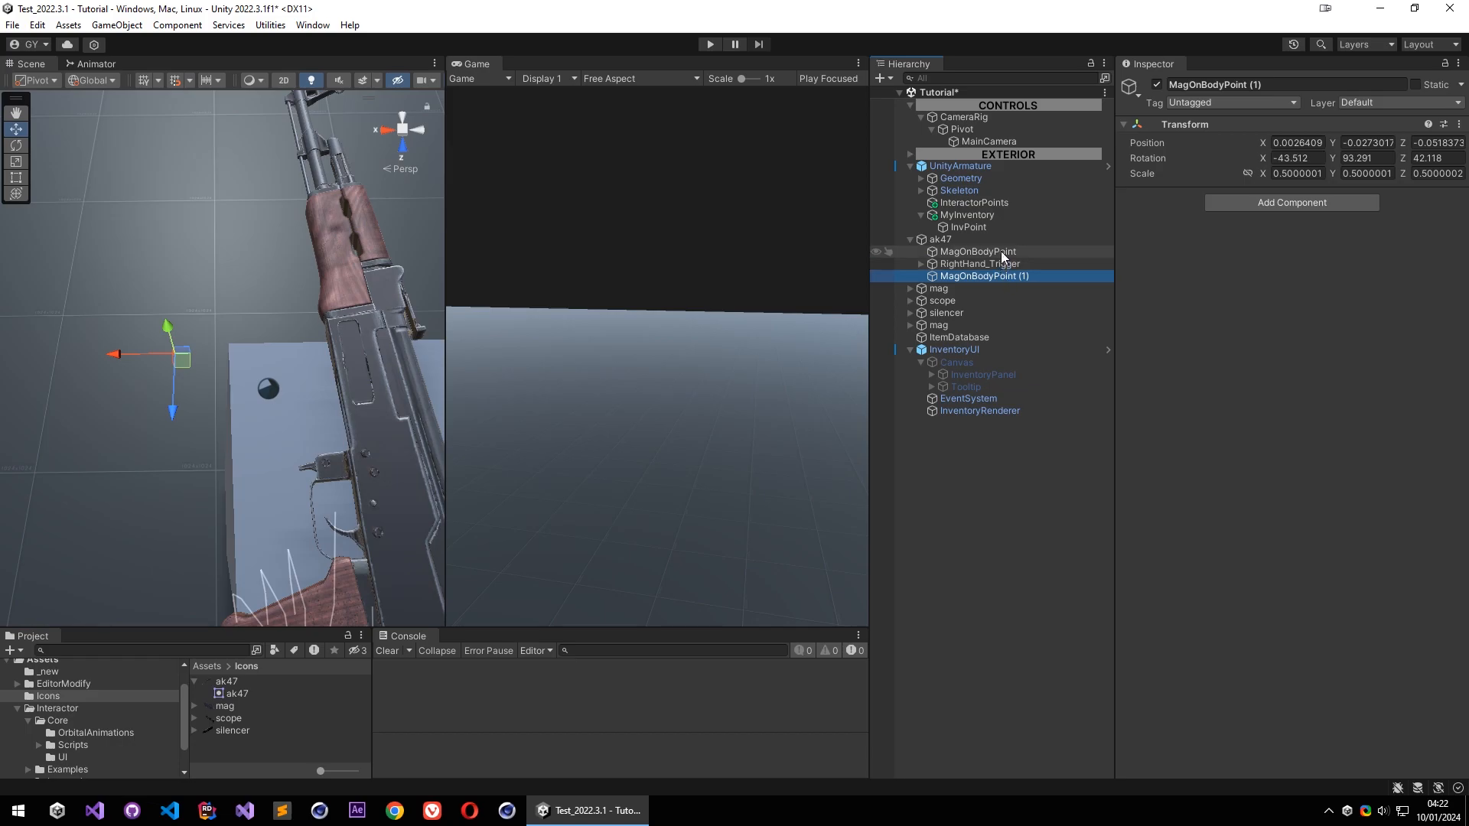
left_click(1029, 254)
left_click(1028, 253)
type("End")
key("Return")
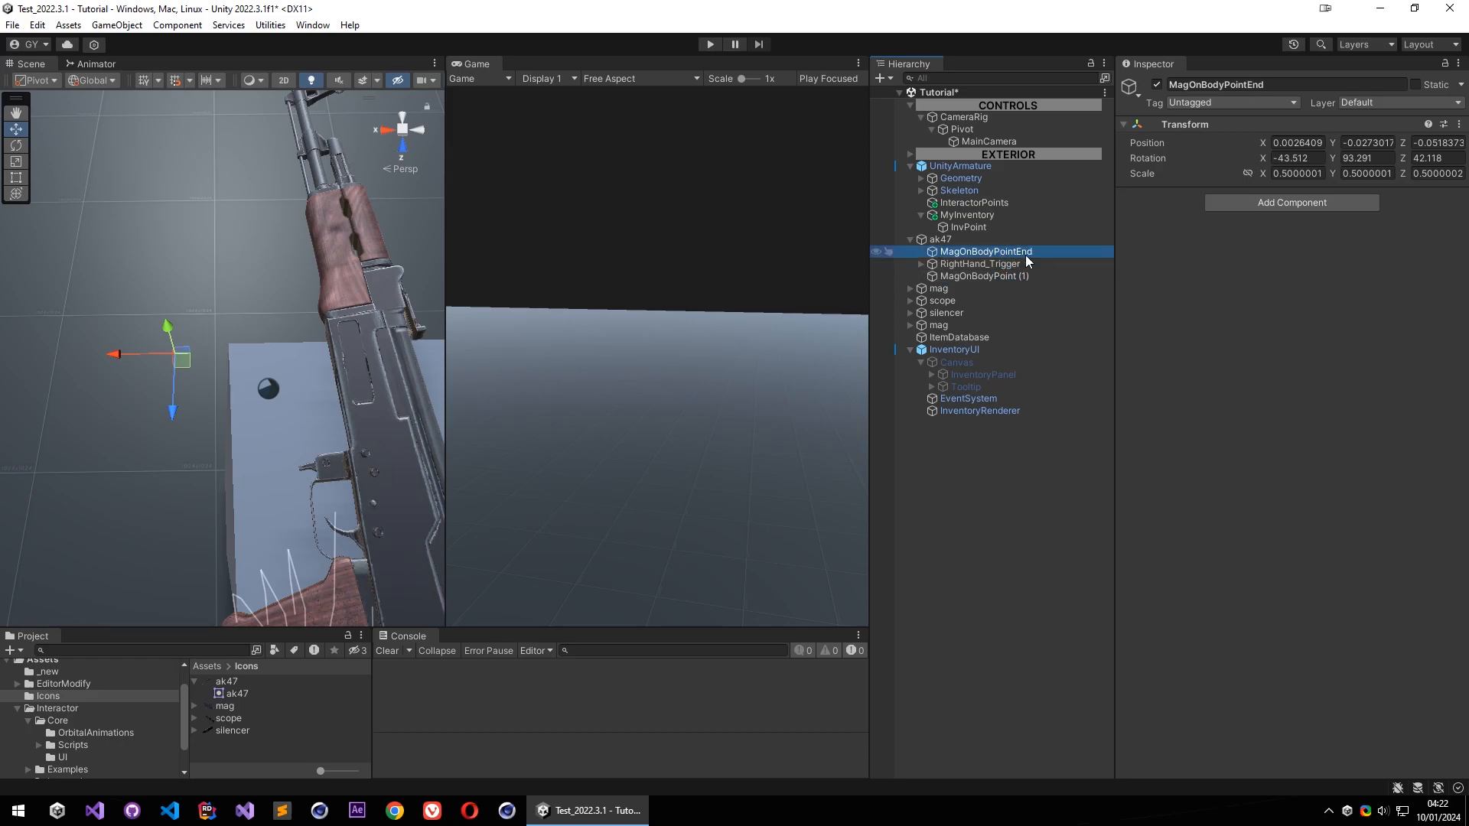
Move the duplicated point slightly away from the ak47, to about Y -0.0392 and Z -0.0547, and rename it MagOnBodyPoint
left_click(1025, 275)
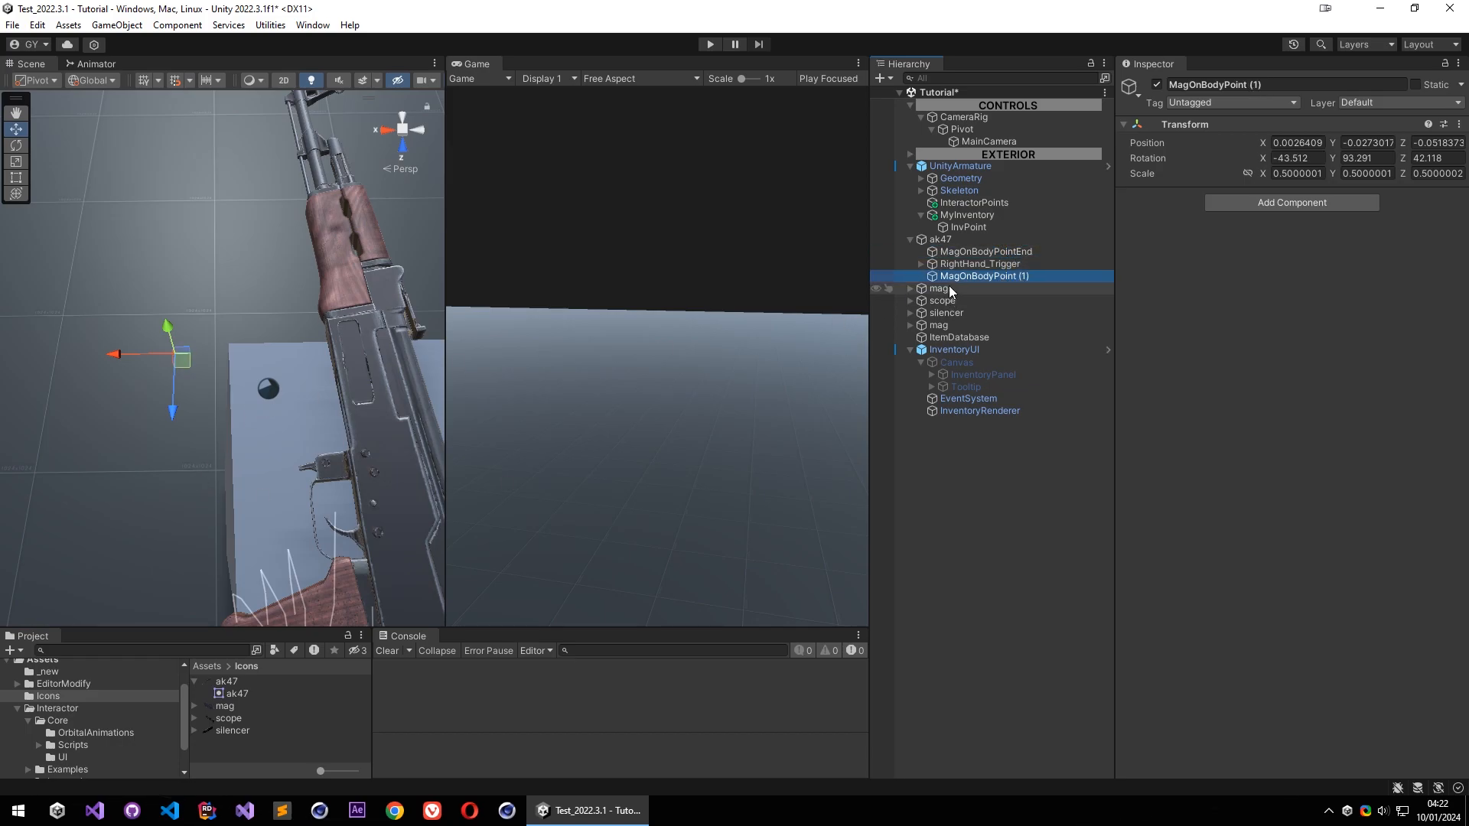
left_click_drag(184, 370, 150, 369)
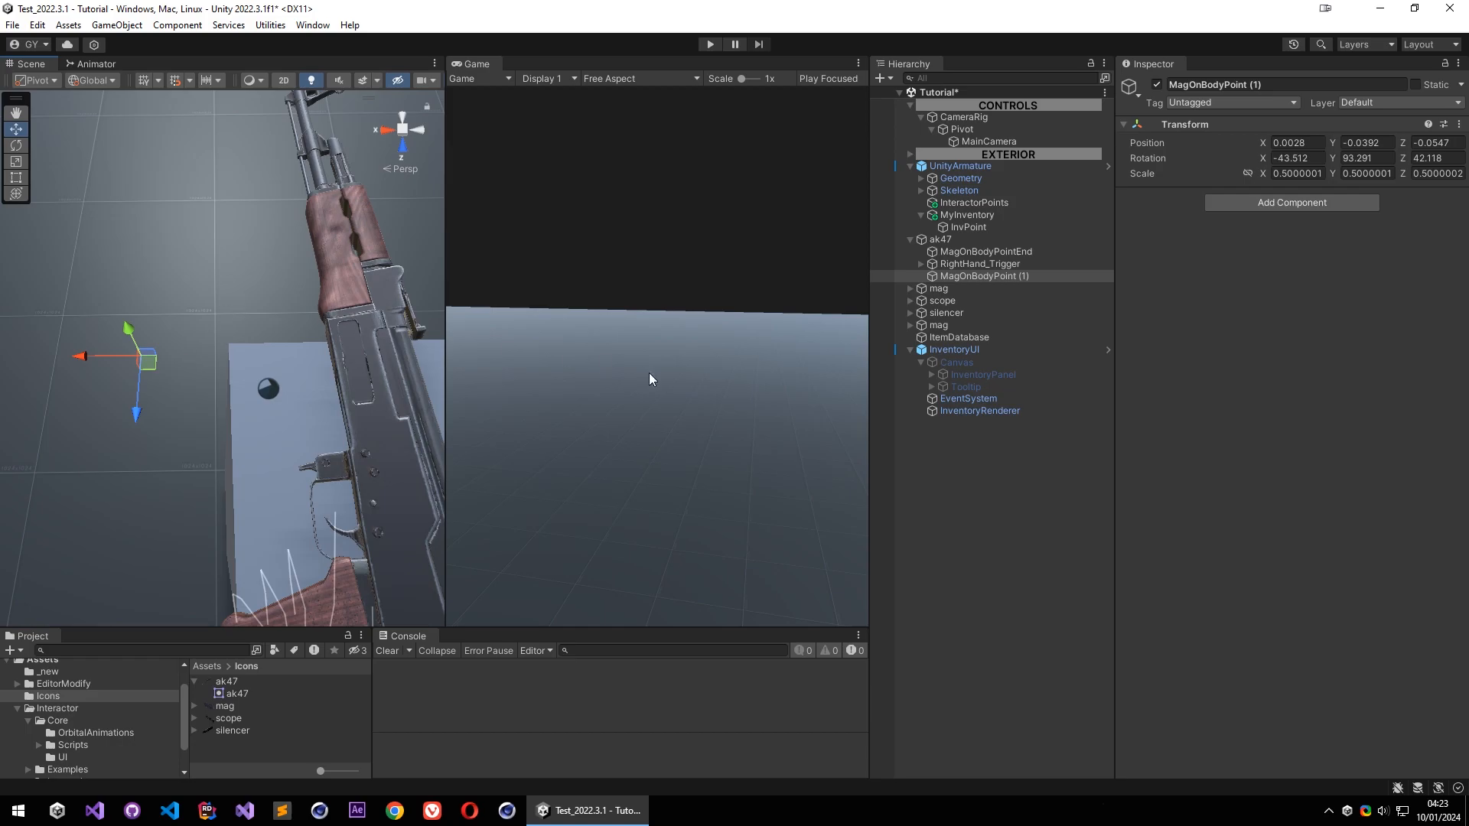
left_click(1023, 277)
left_click_drag(1029, 276, 990, 247)
key("BackSpace")
key("Return")
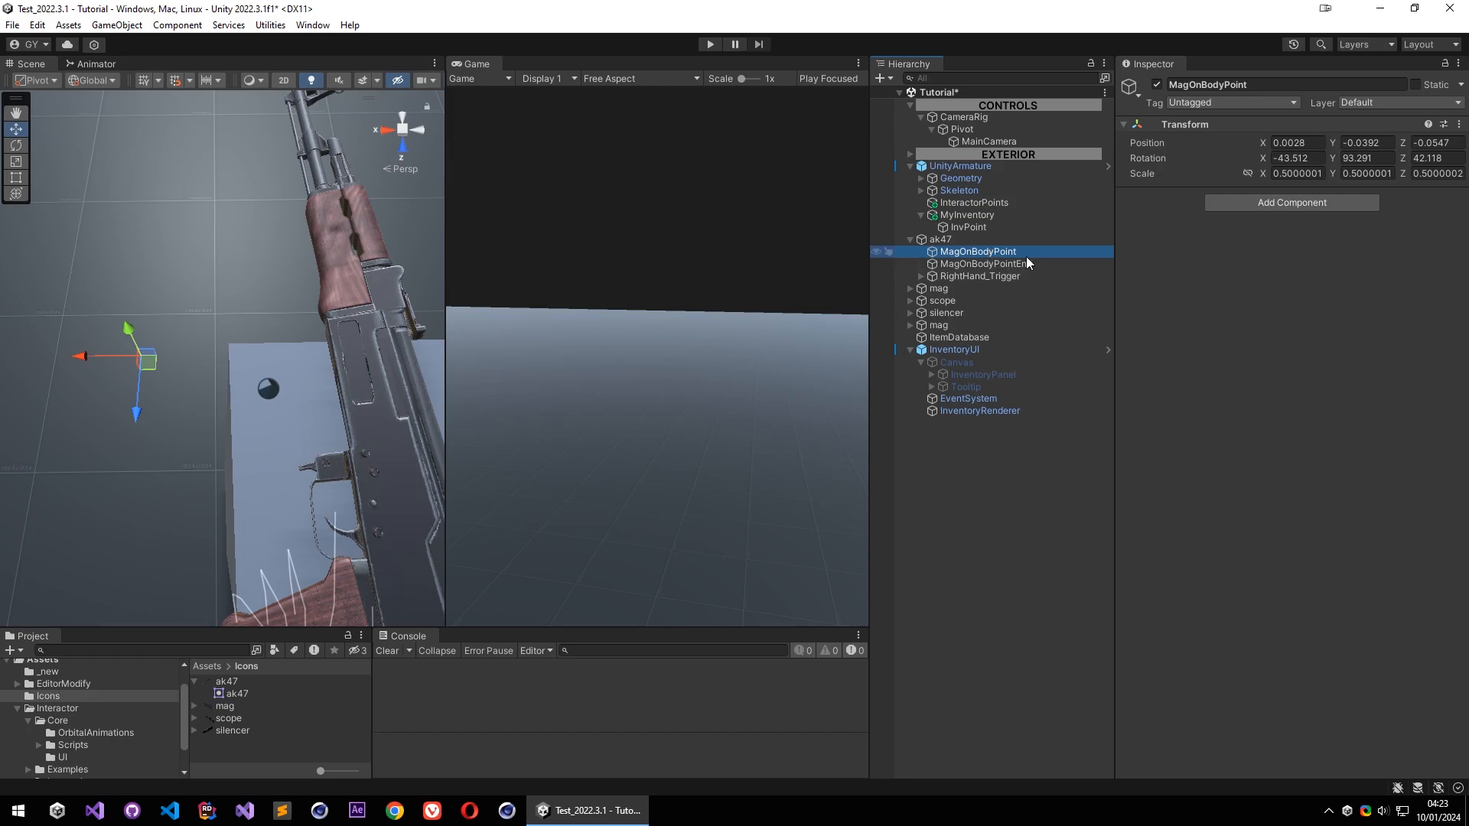
In ak47's Element 0, assign MagOnBodyPoint as Body Point and MagOnBodyPointEnd as Body Point End, with End Speed Mult 1
left_click(942, 240)
scroll(1216, 618, "down", 5)
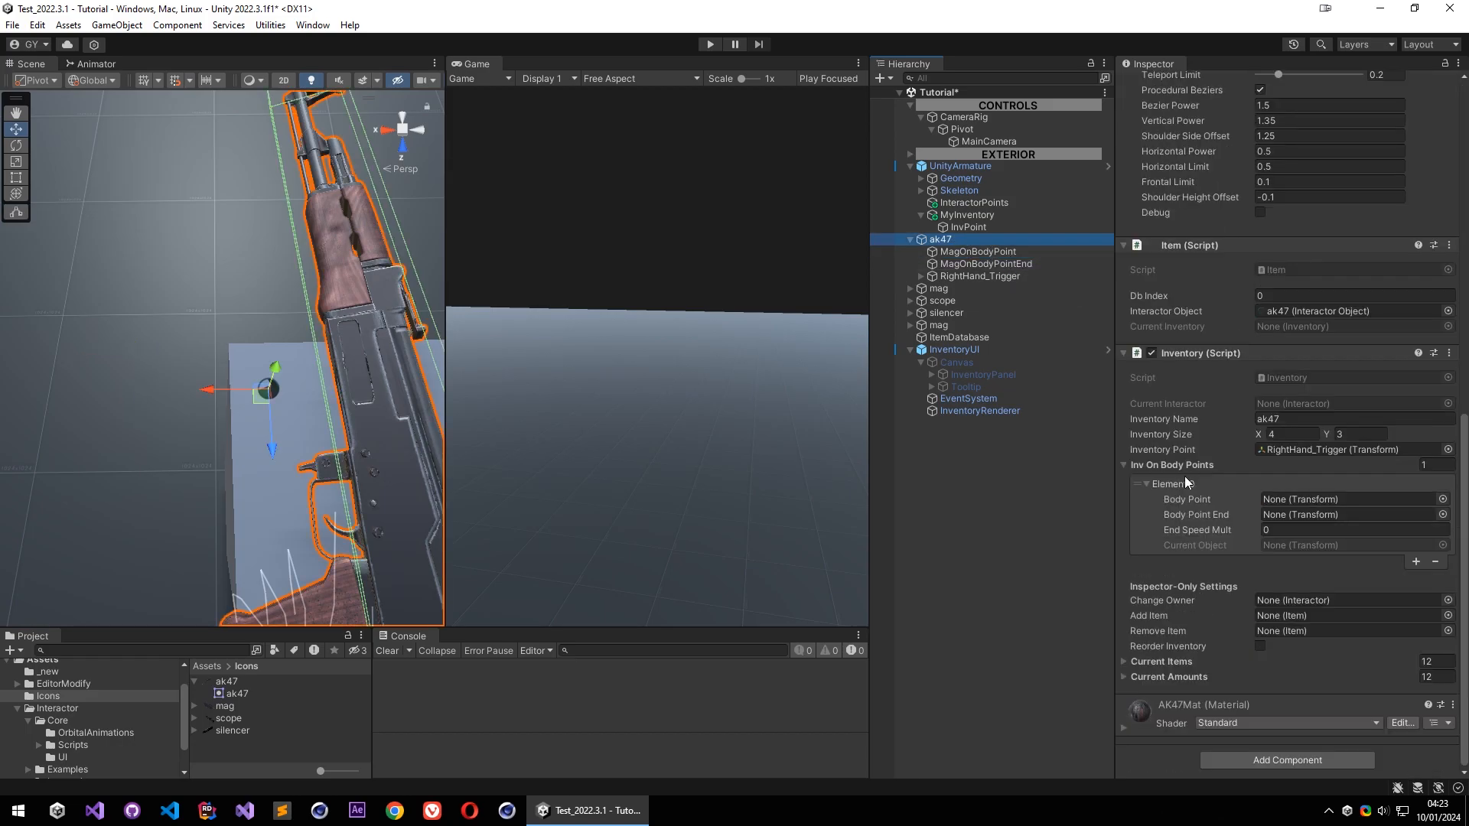
left_click_drag(977, 252, 1291, 503)
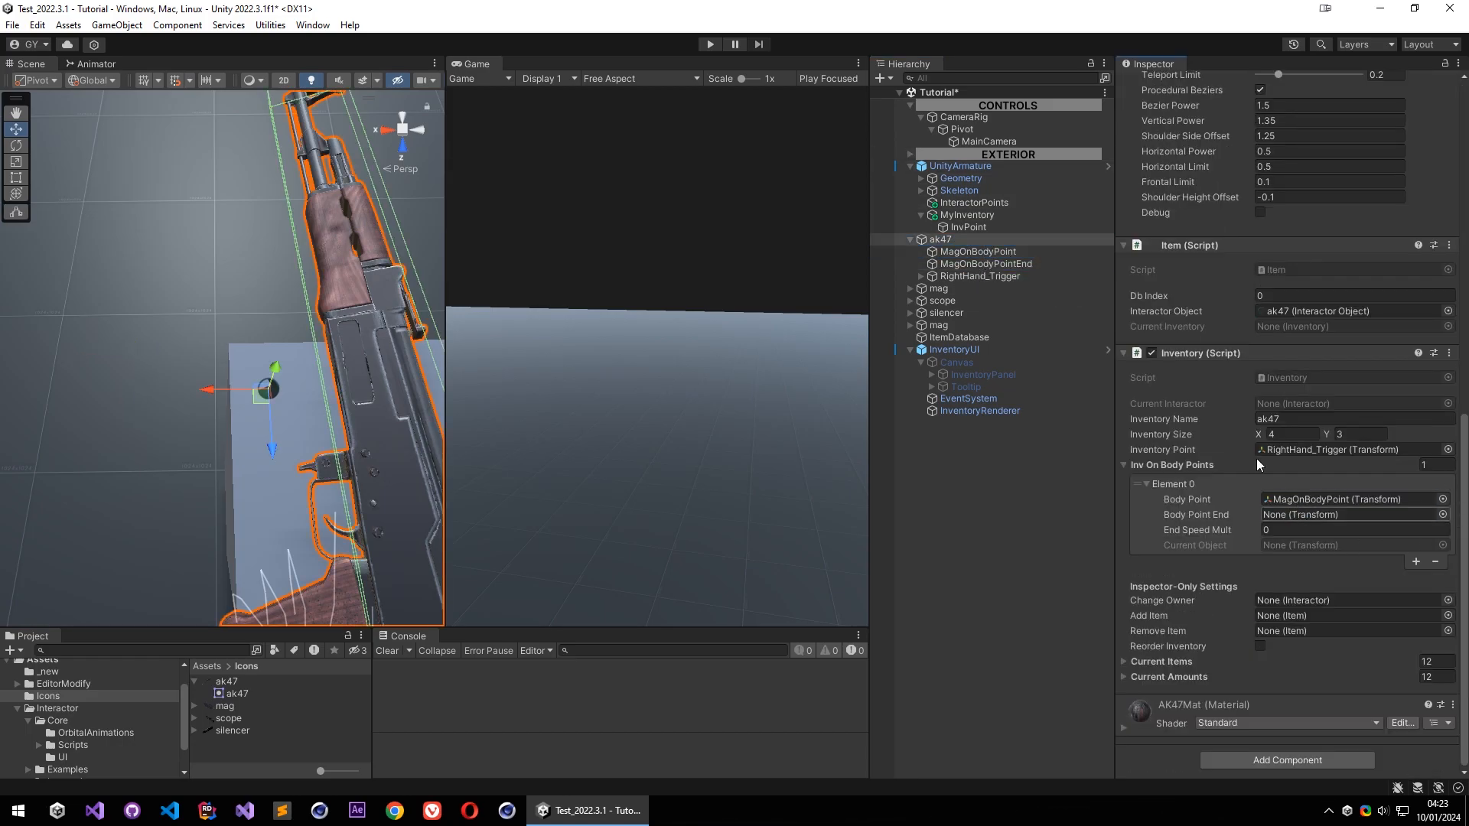
left_click_drag(976, 265, 1306, 516)
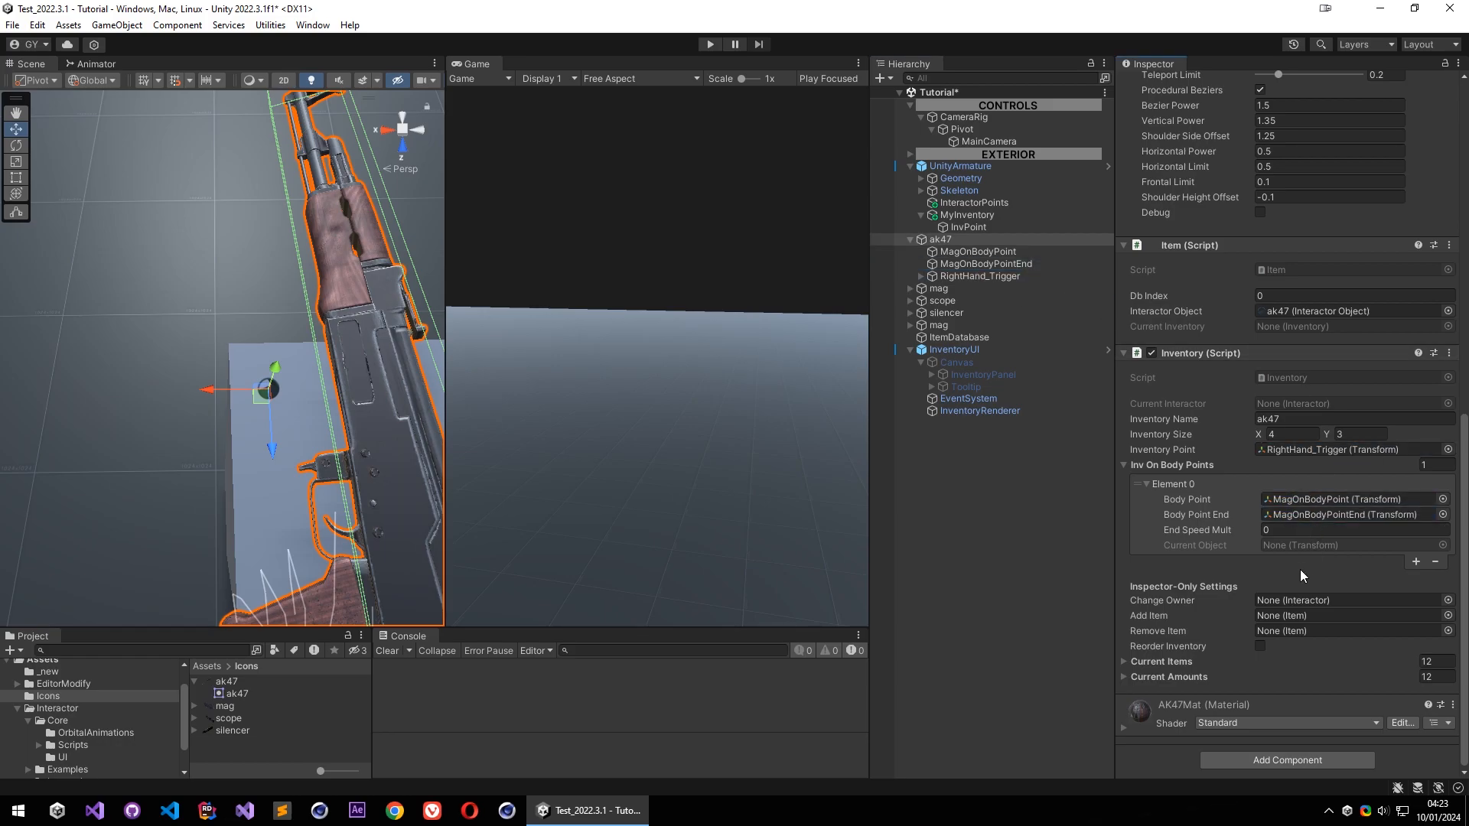
left_click(1223, 529)
type("1")
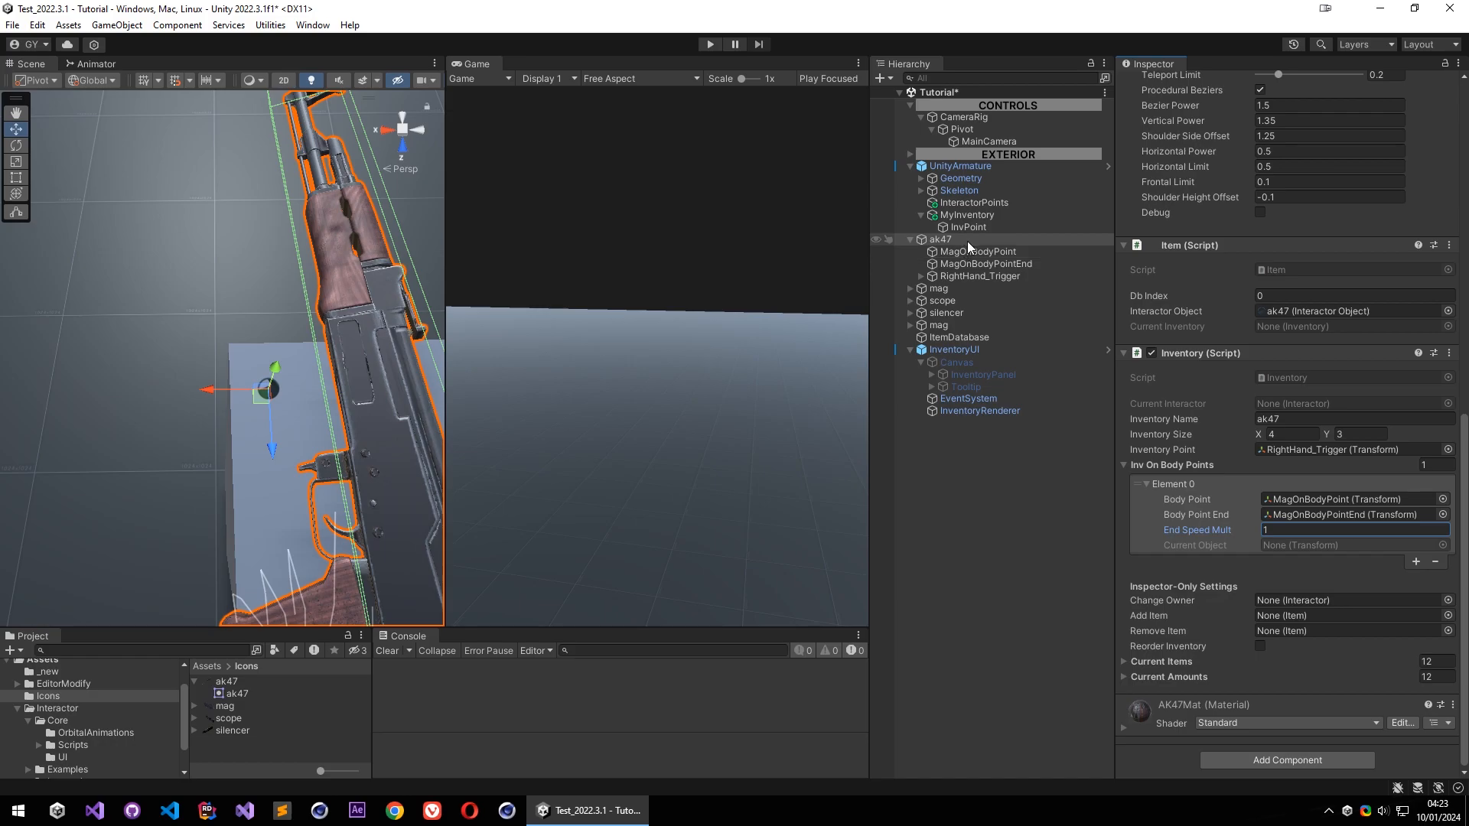
Enable On Body, Inv On Body Point Instead and Send To Inv Too in the pickable settings of the first mag
right_click_drag(298, 383, 696, 437)
key("w")
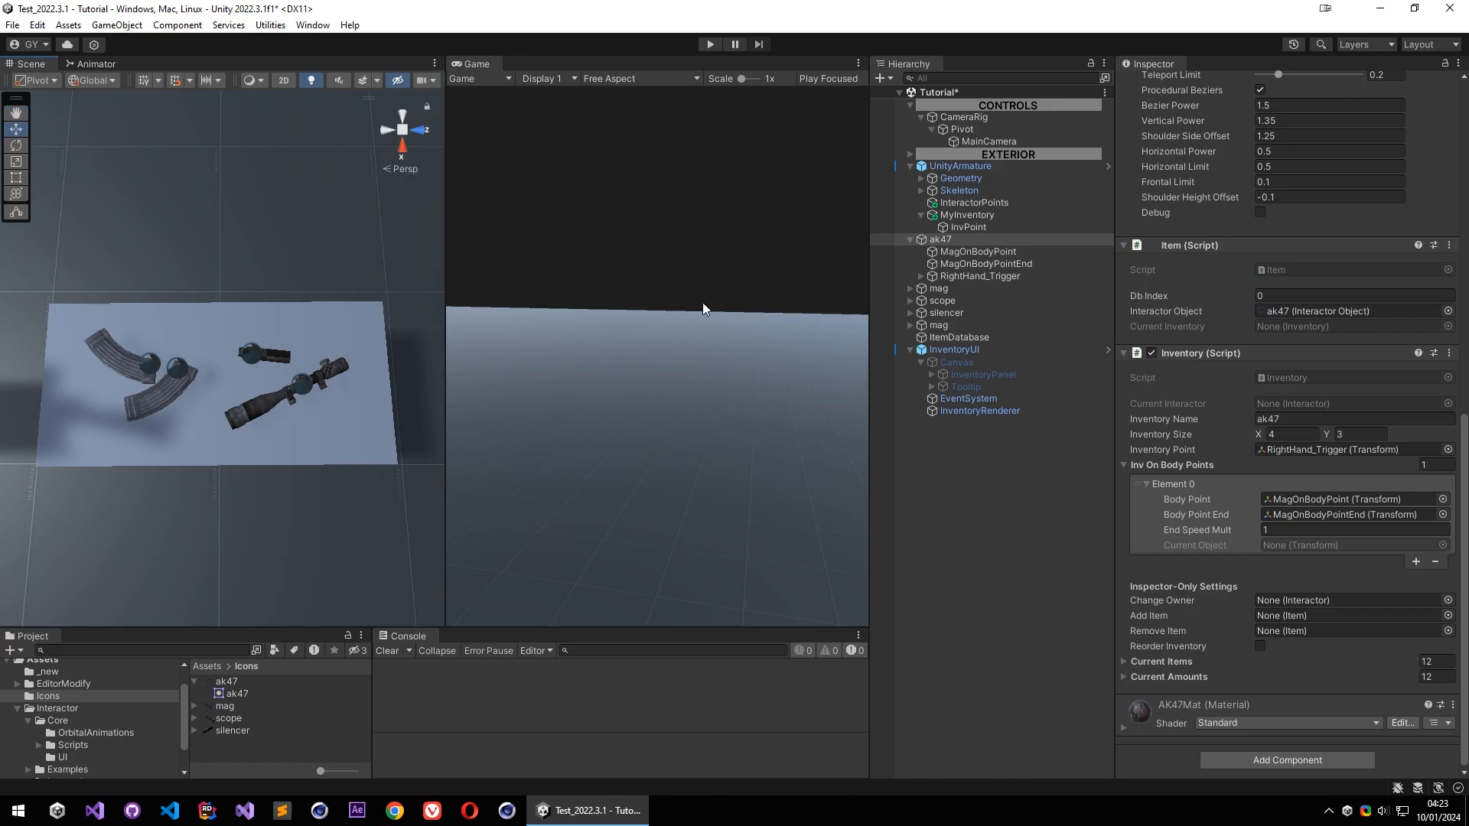
left_click(188, 389)
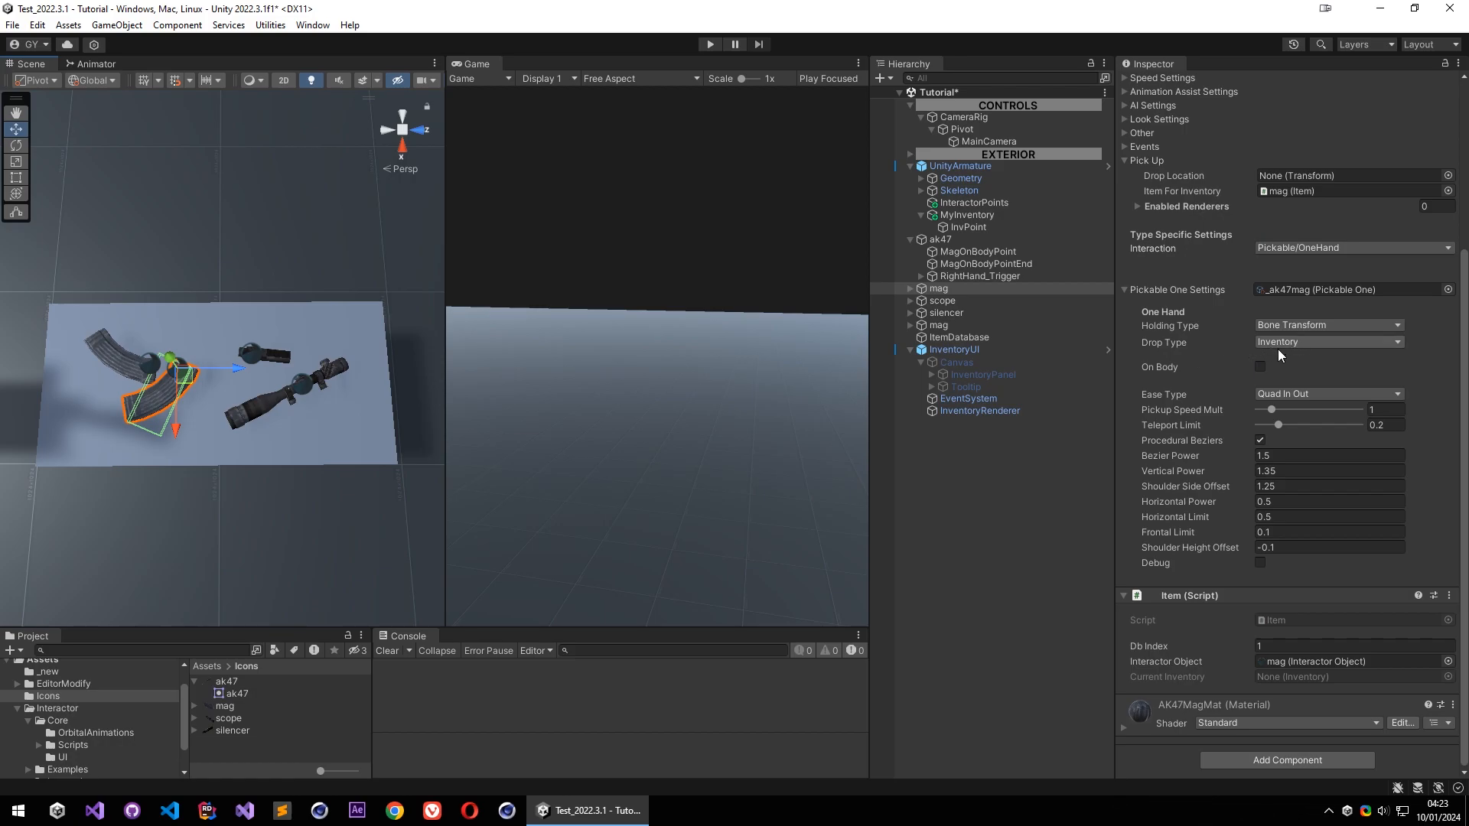
left_click(1259, 368)
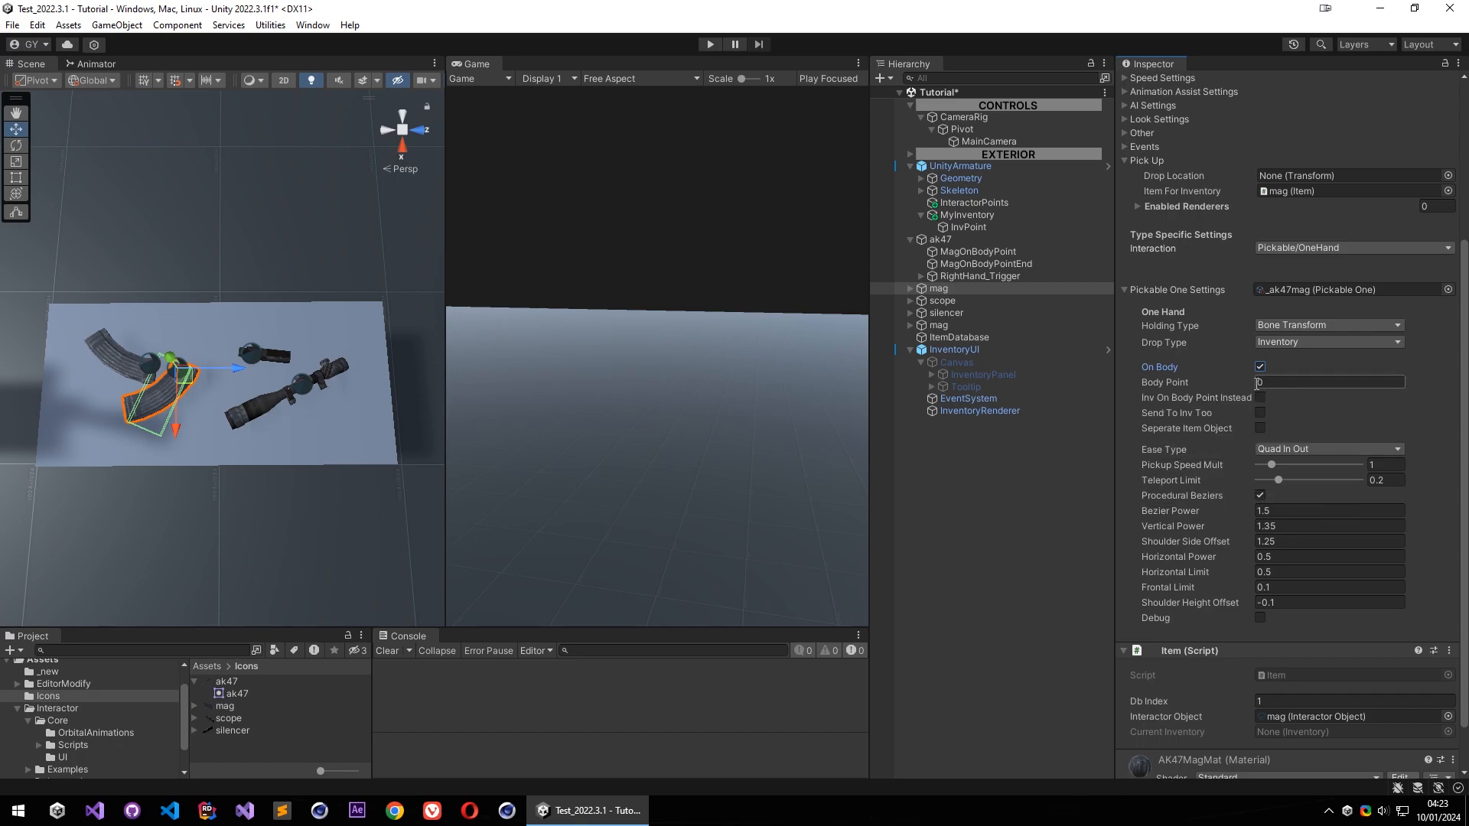
left_click(961, 240)
scroll(1185, 520, "down", 10)
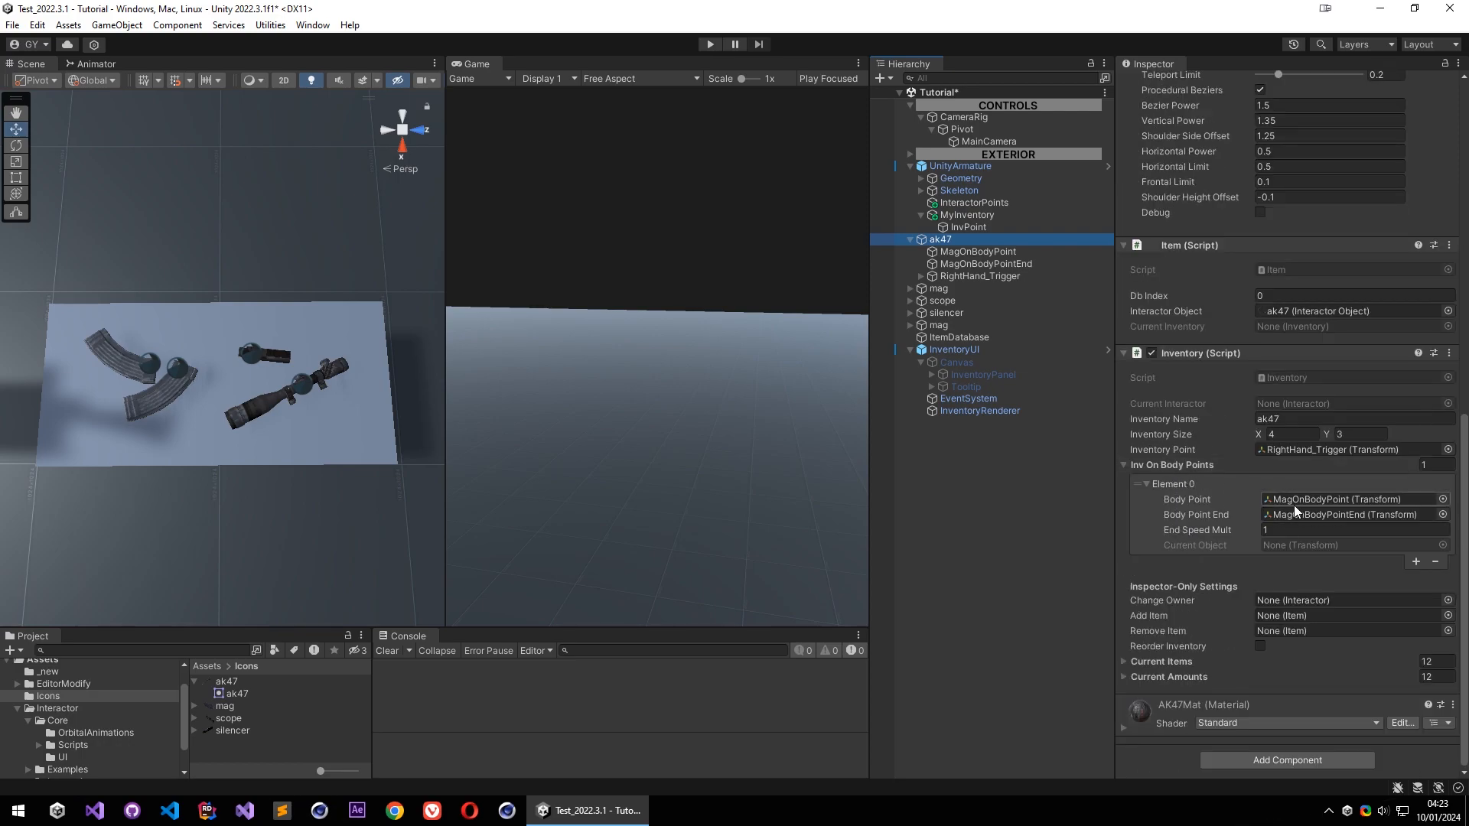
left_click(958, 288)
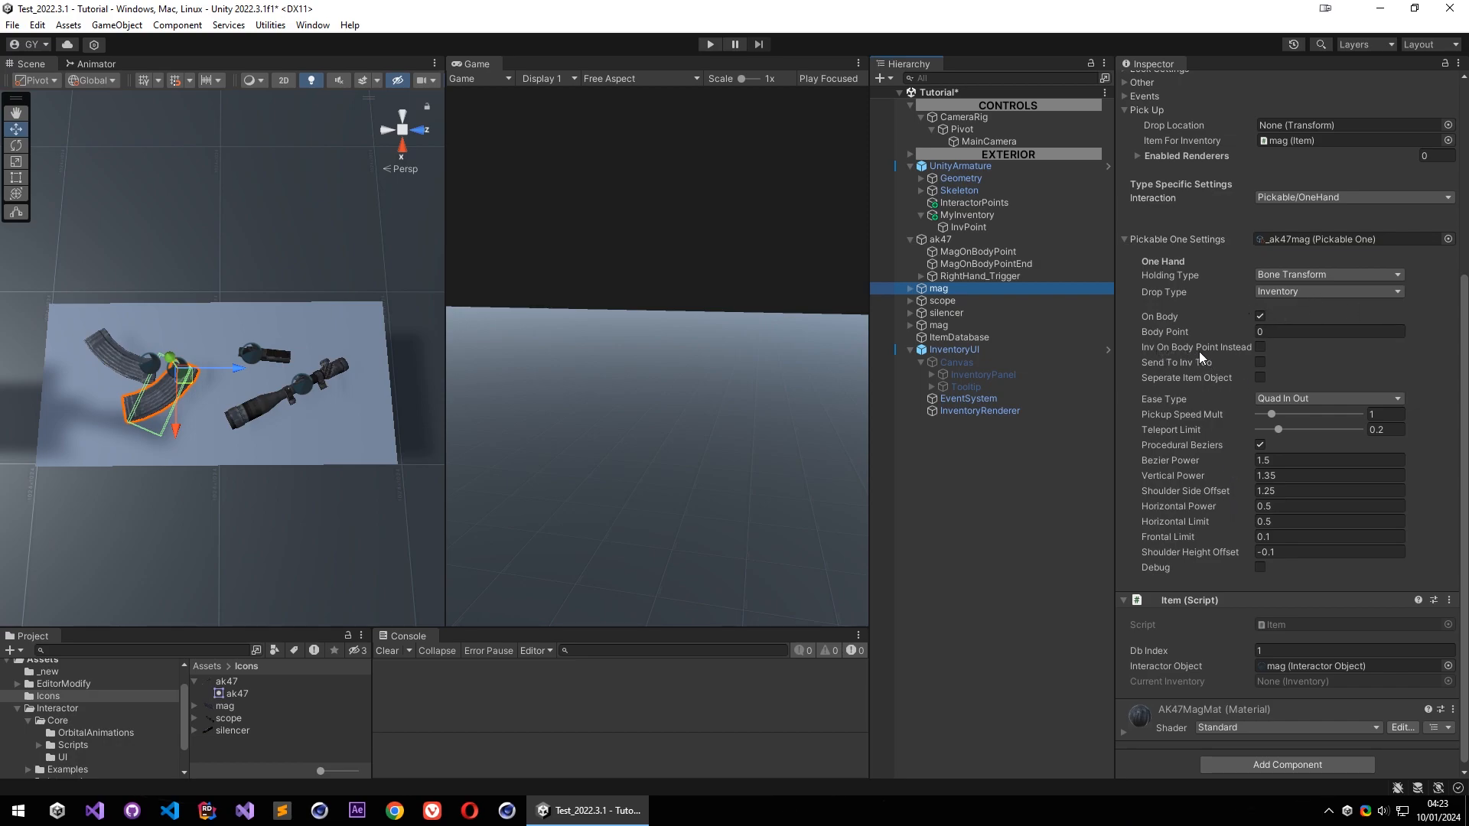
left_click(1258, 348)
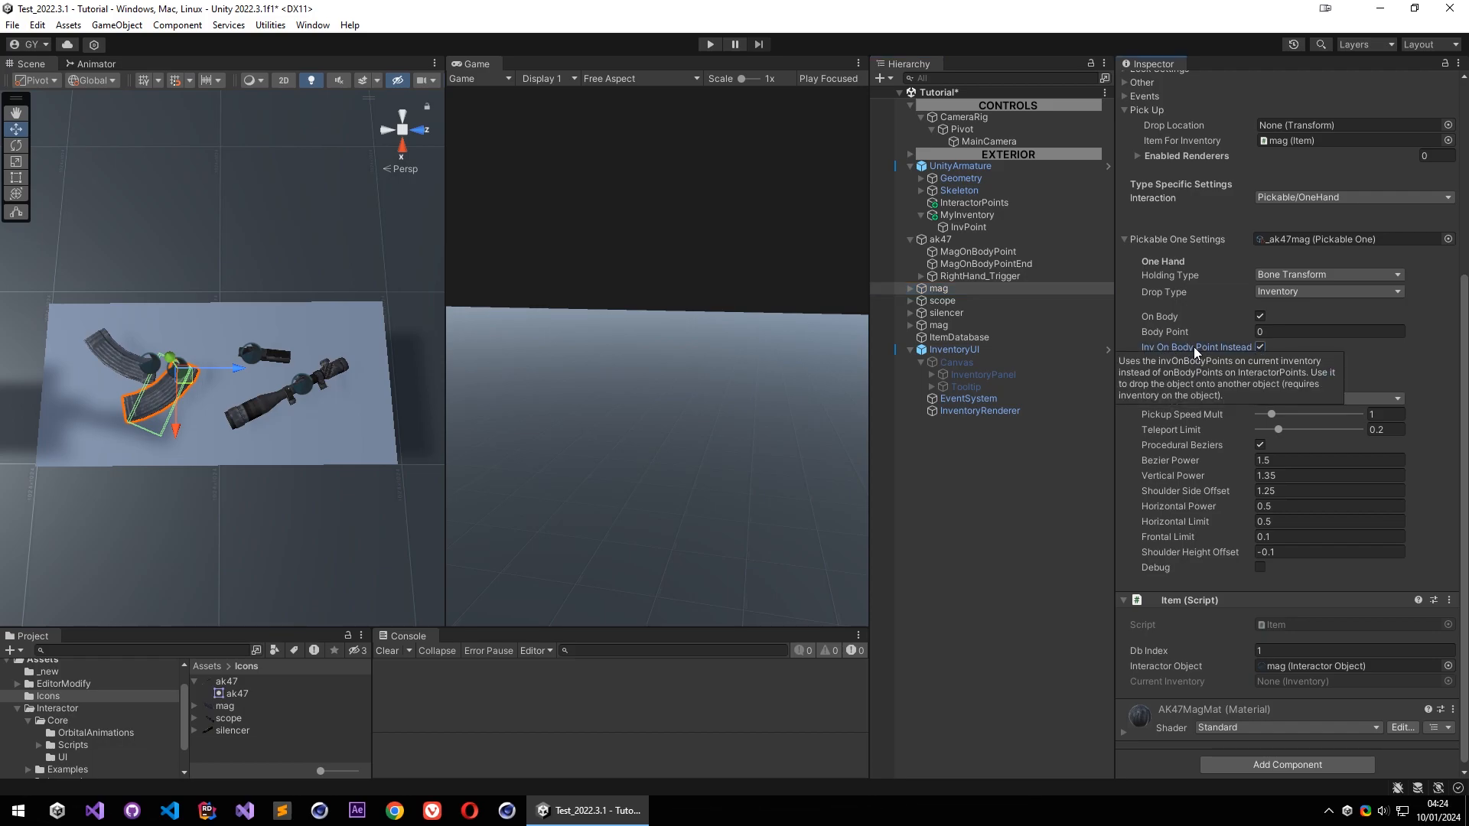
right_click_drag(338, 401, 344, 371)
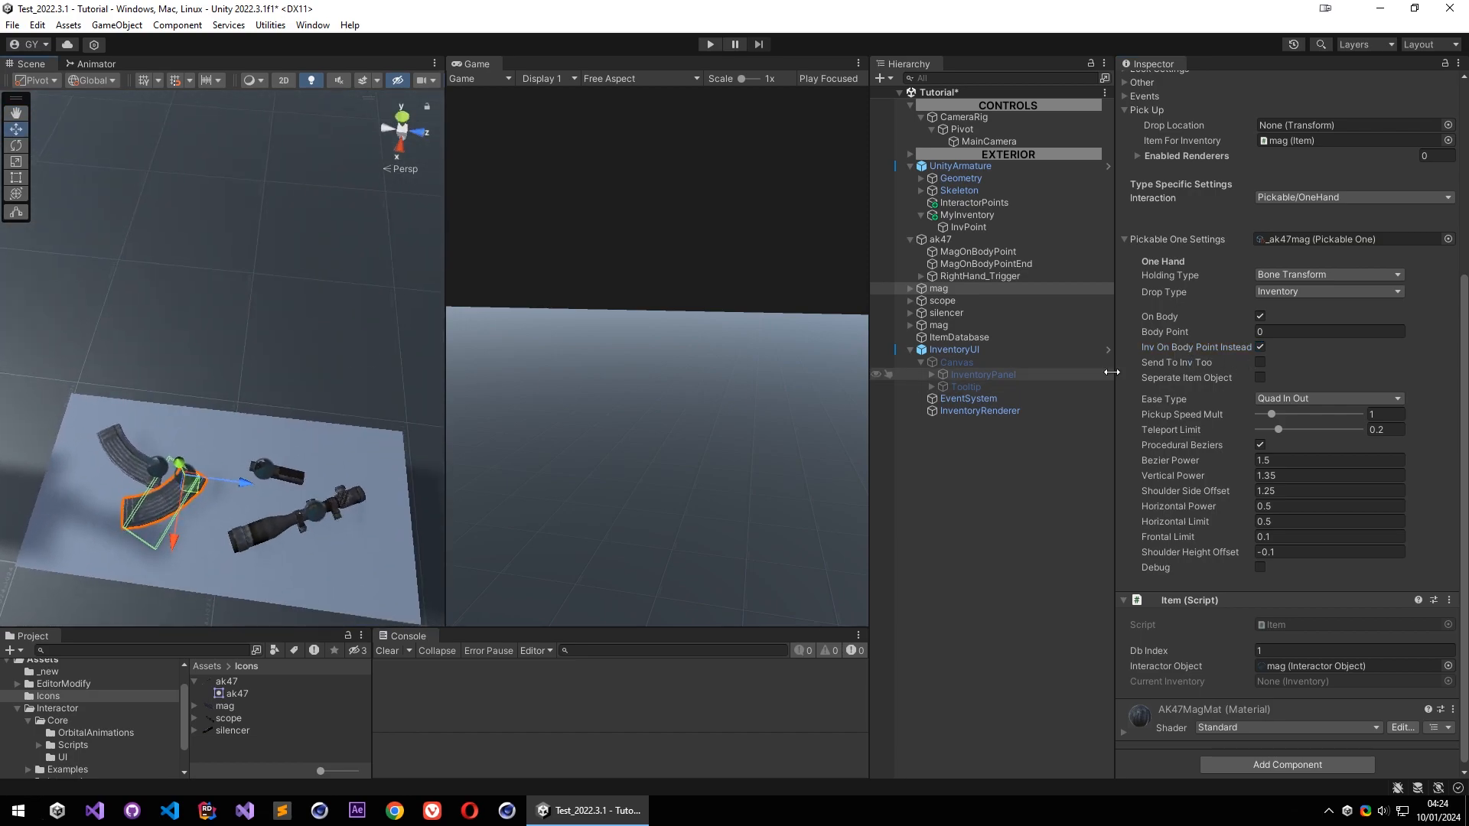
left_click(1259, 361)
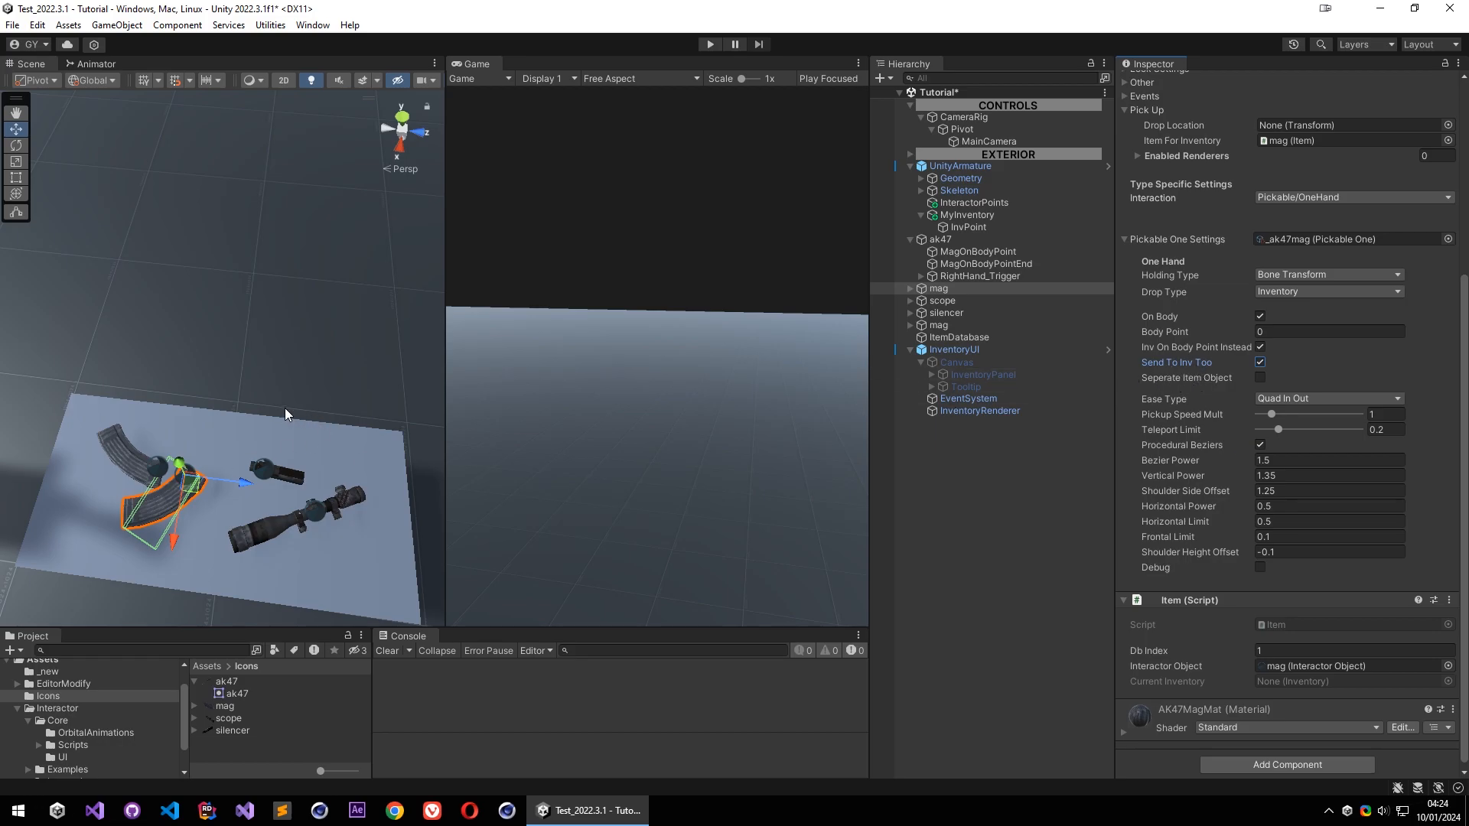
Check the Inventory component of MyInventory under UnityArmature and save the scene
right_click_drag(283, 410, 302, 446)
scroll(304, 447, "up", 4)
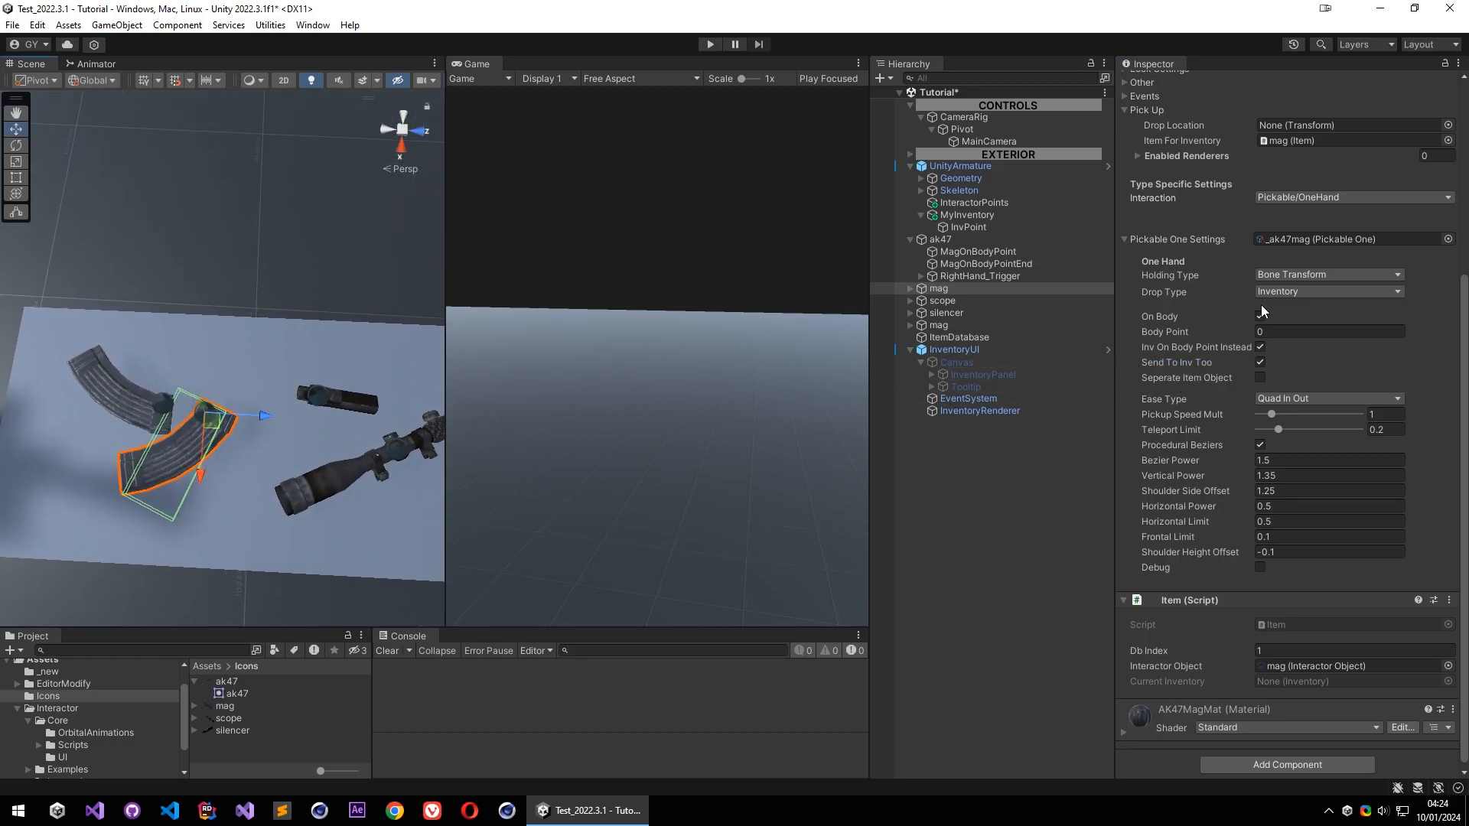
right_click_drag(277, 398, 302, 364)
scroll(298, 390, "down", 6)
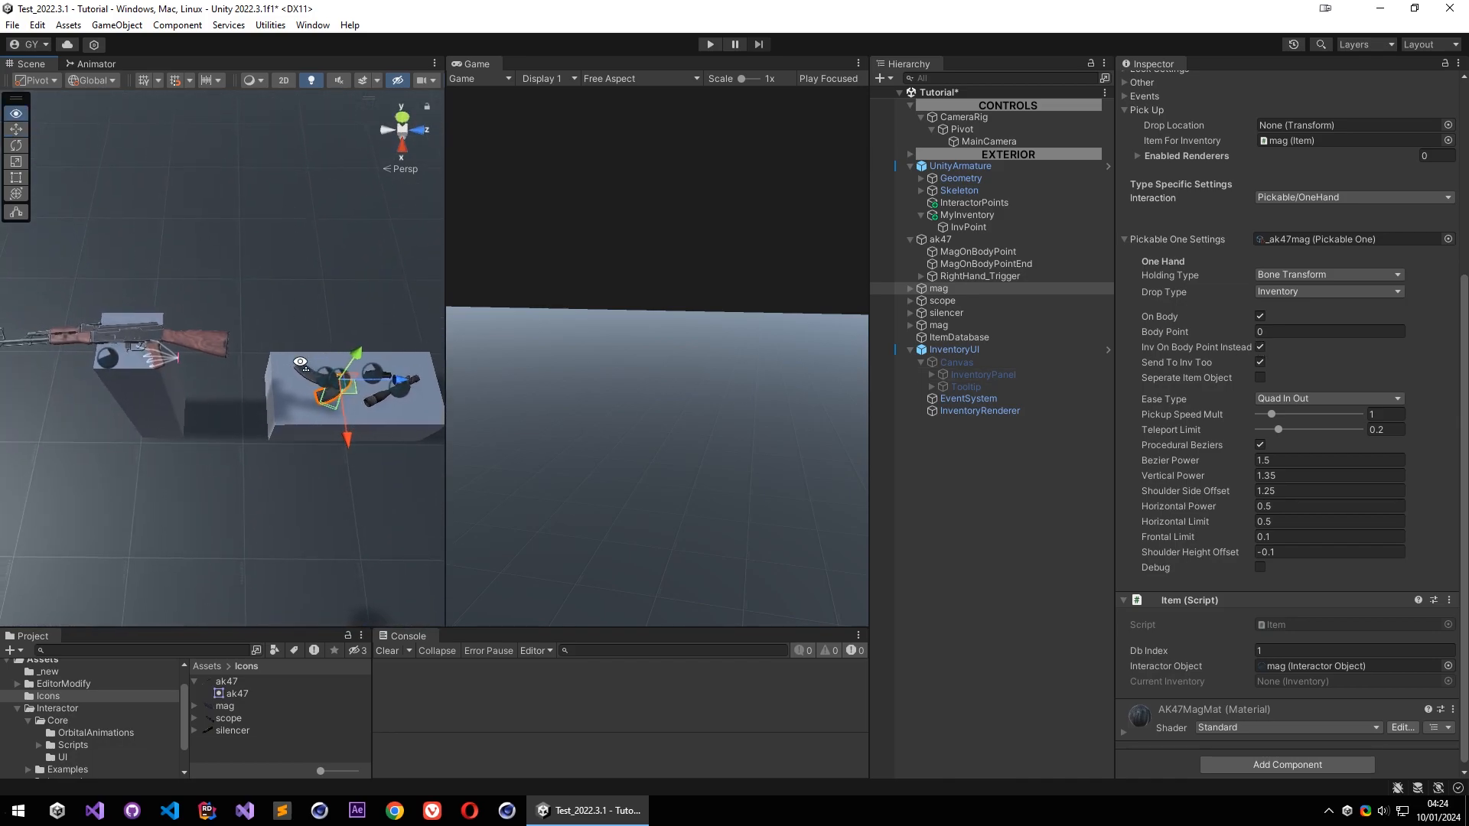
scroll(299, 362, "up", 6)
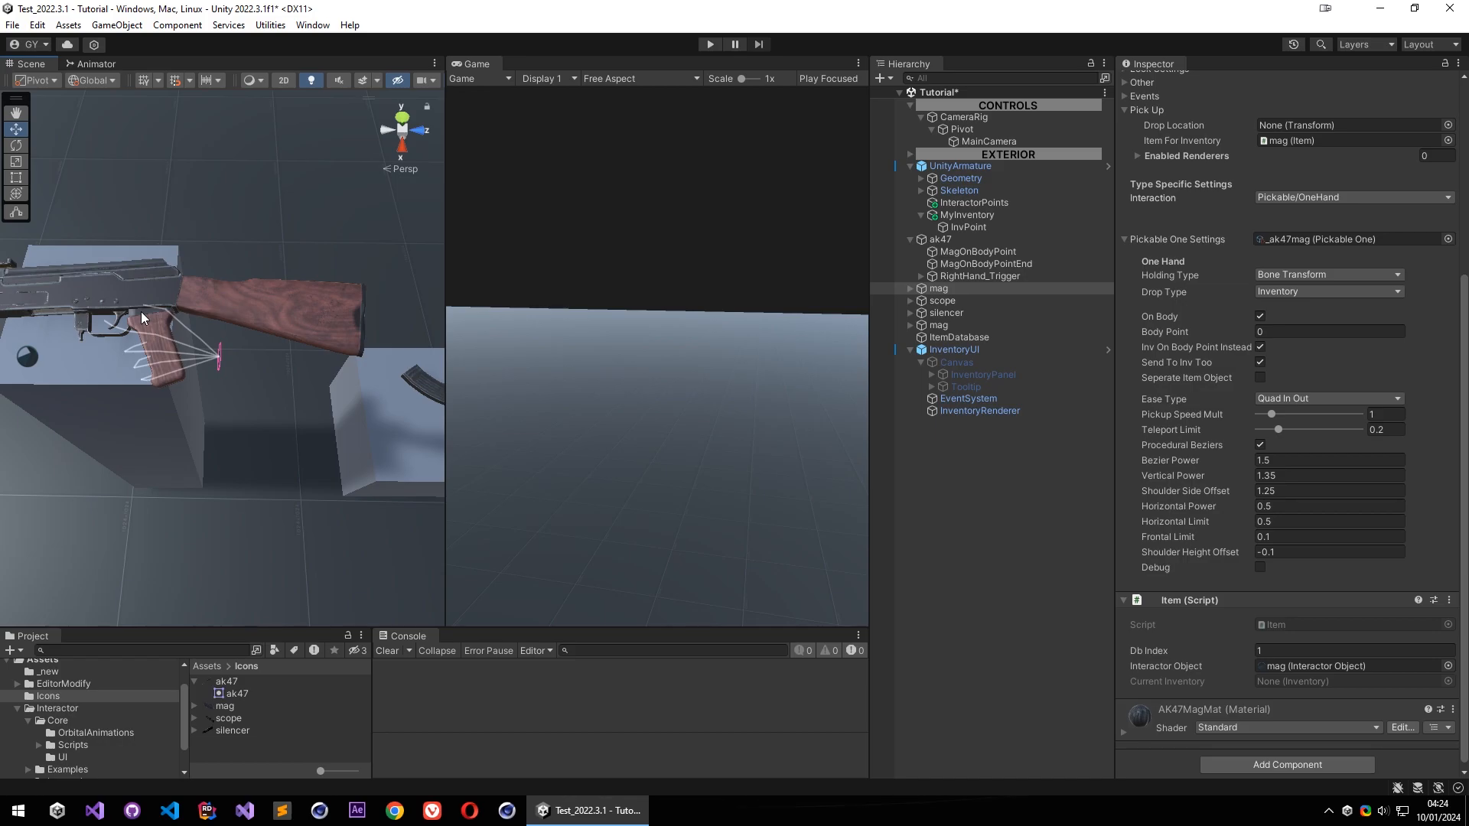
left_click(967, 215)
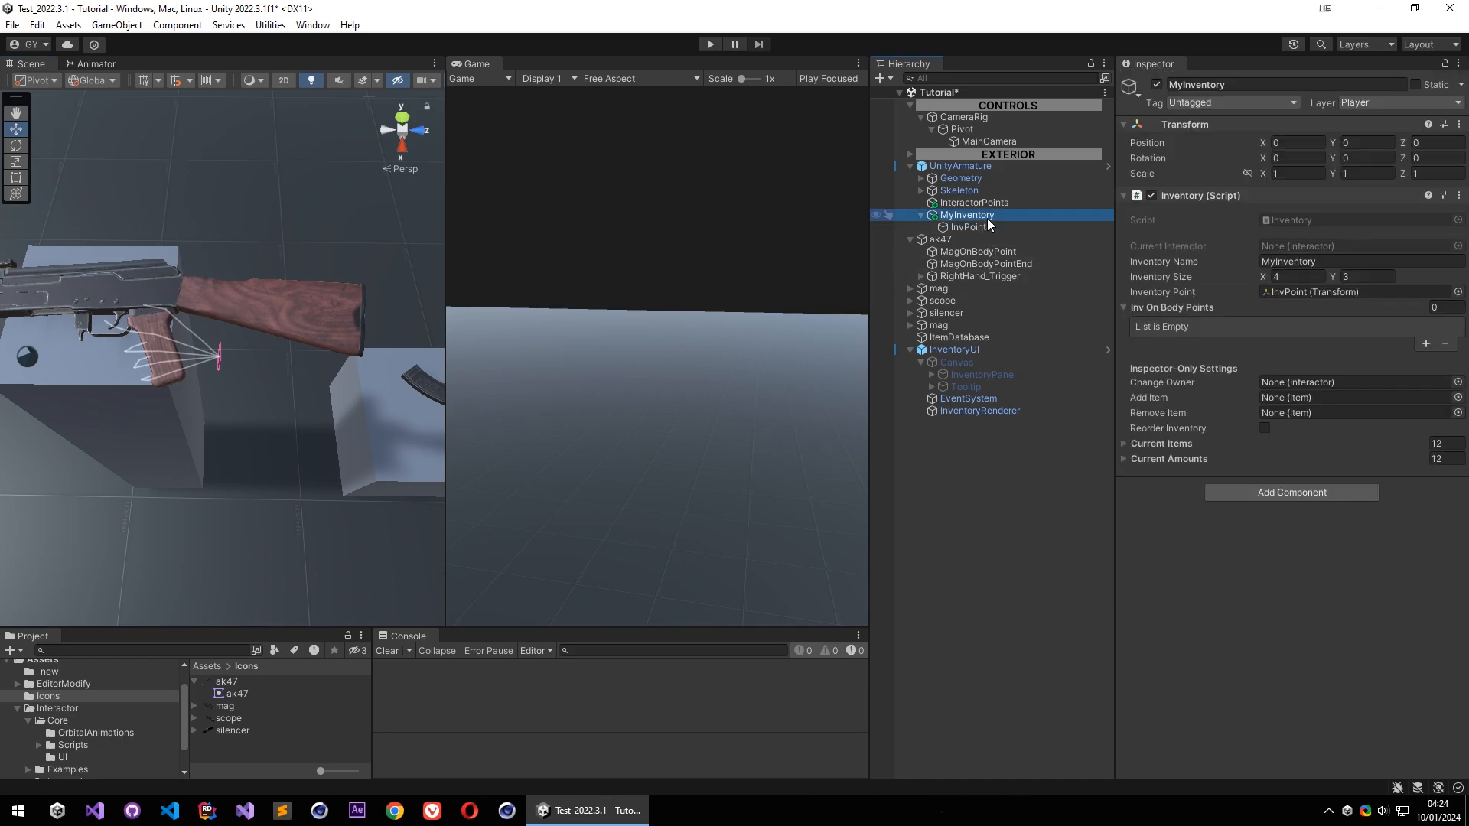
right_click_drag(414, 332, 341, 367)
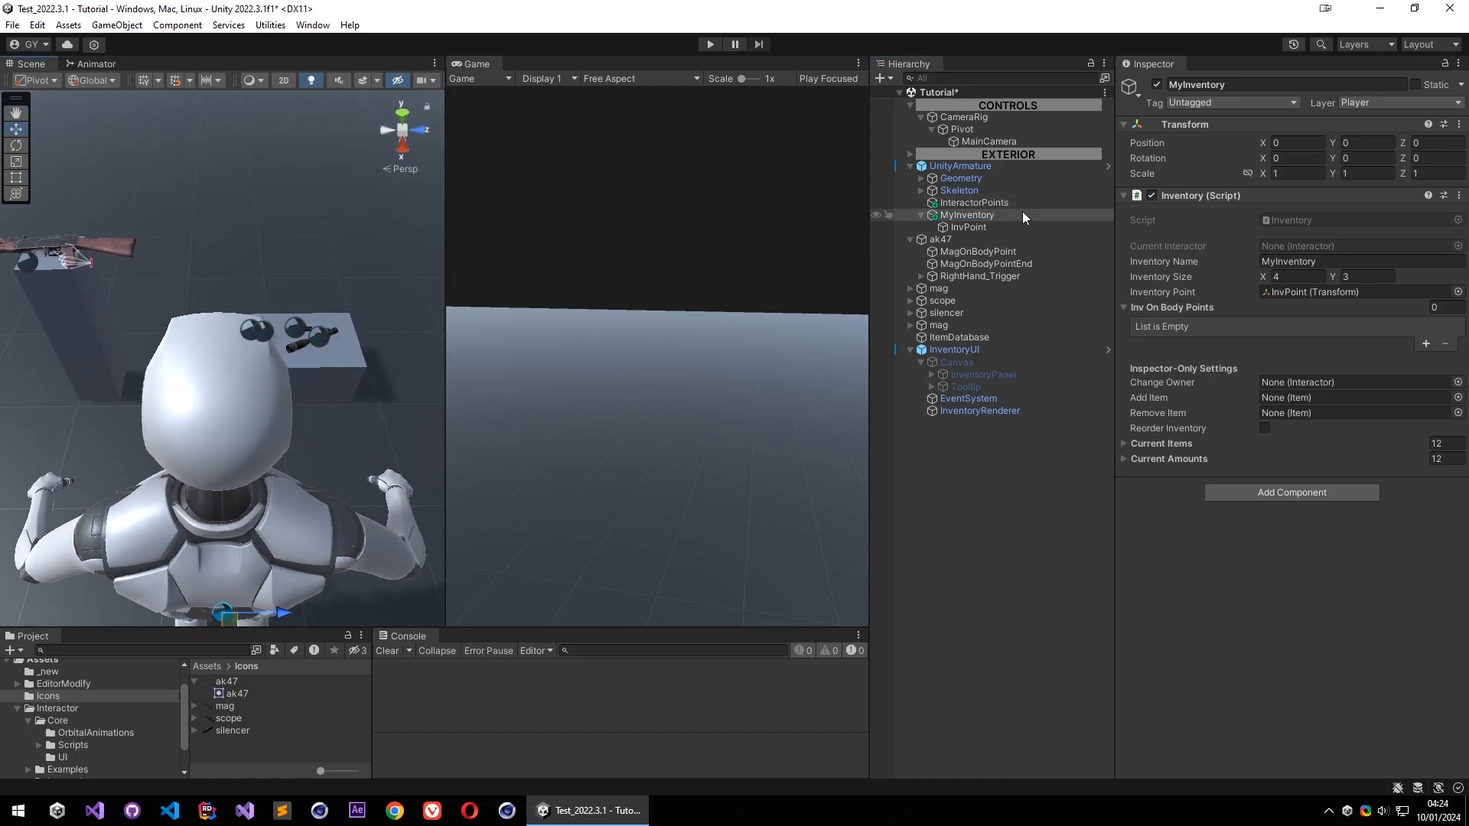
key("ctrl+s")
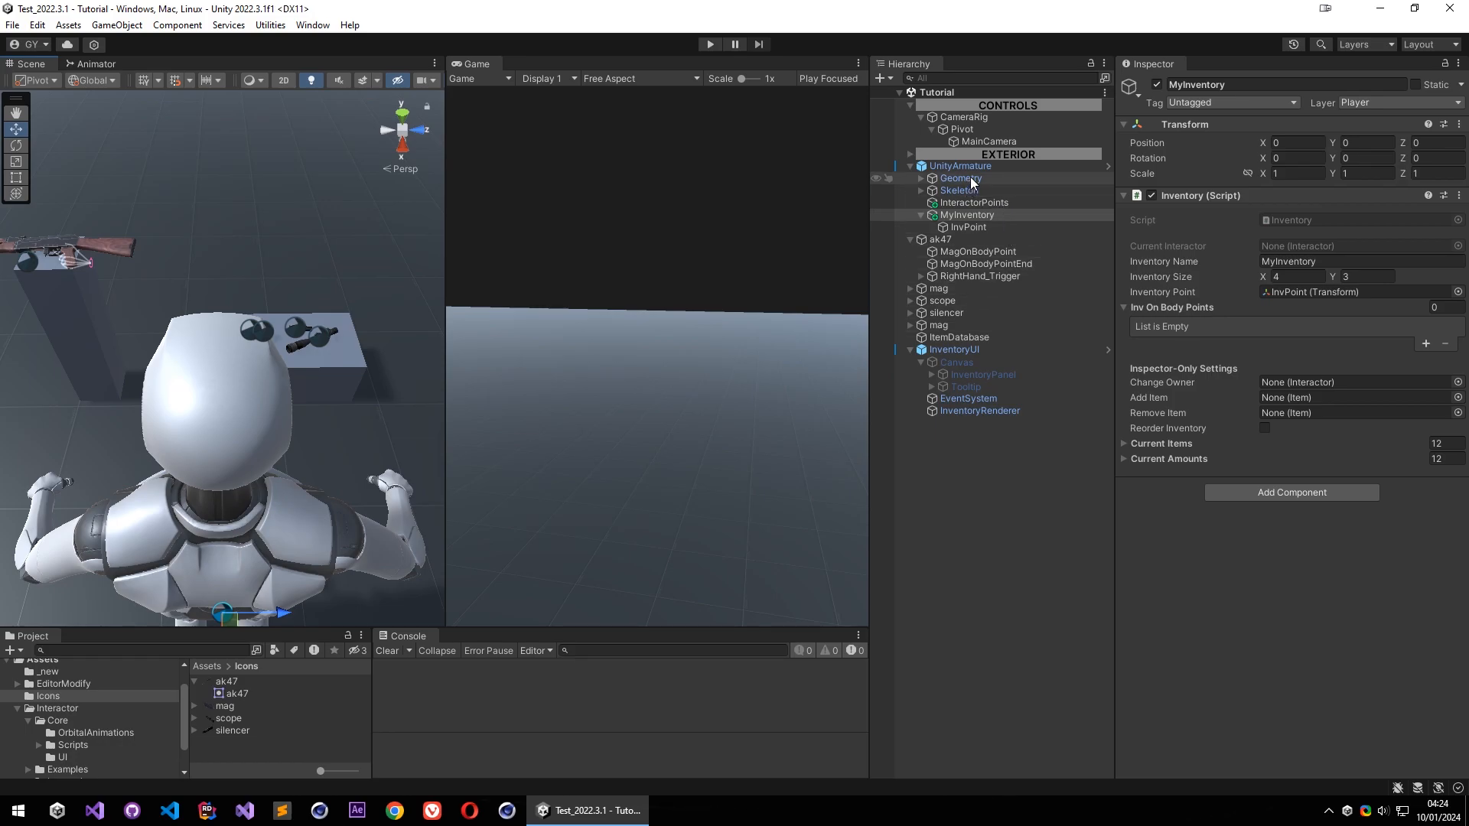
Add a Change Inventory component to the ak47
right_click_drag(275, 308, 276, 308)
key("w")
right_click_drag(210, 178, 262, 327)
key("s")
key("w")
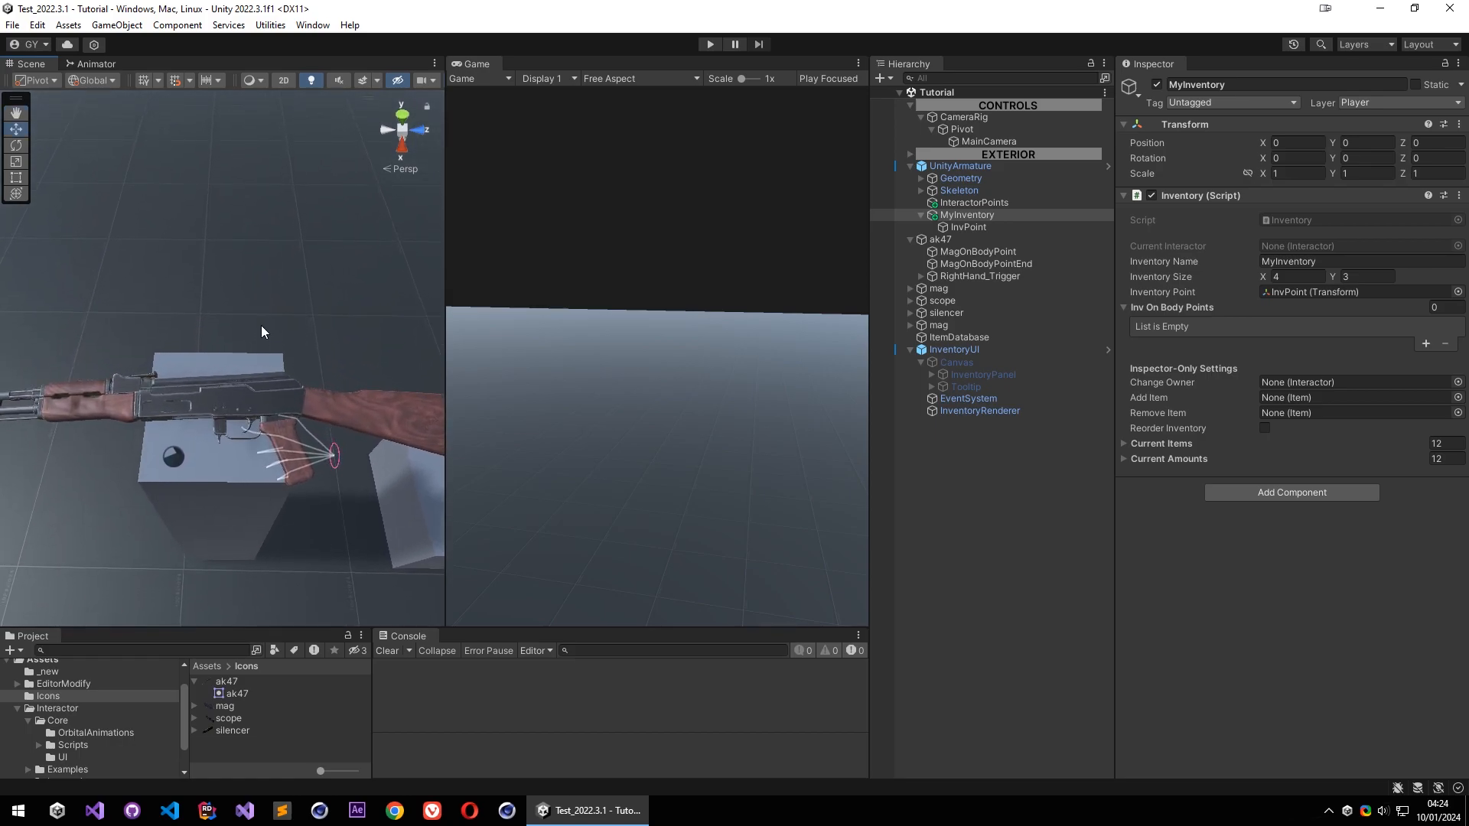
left_click(944, 240)
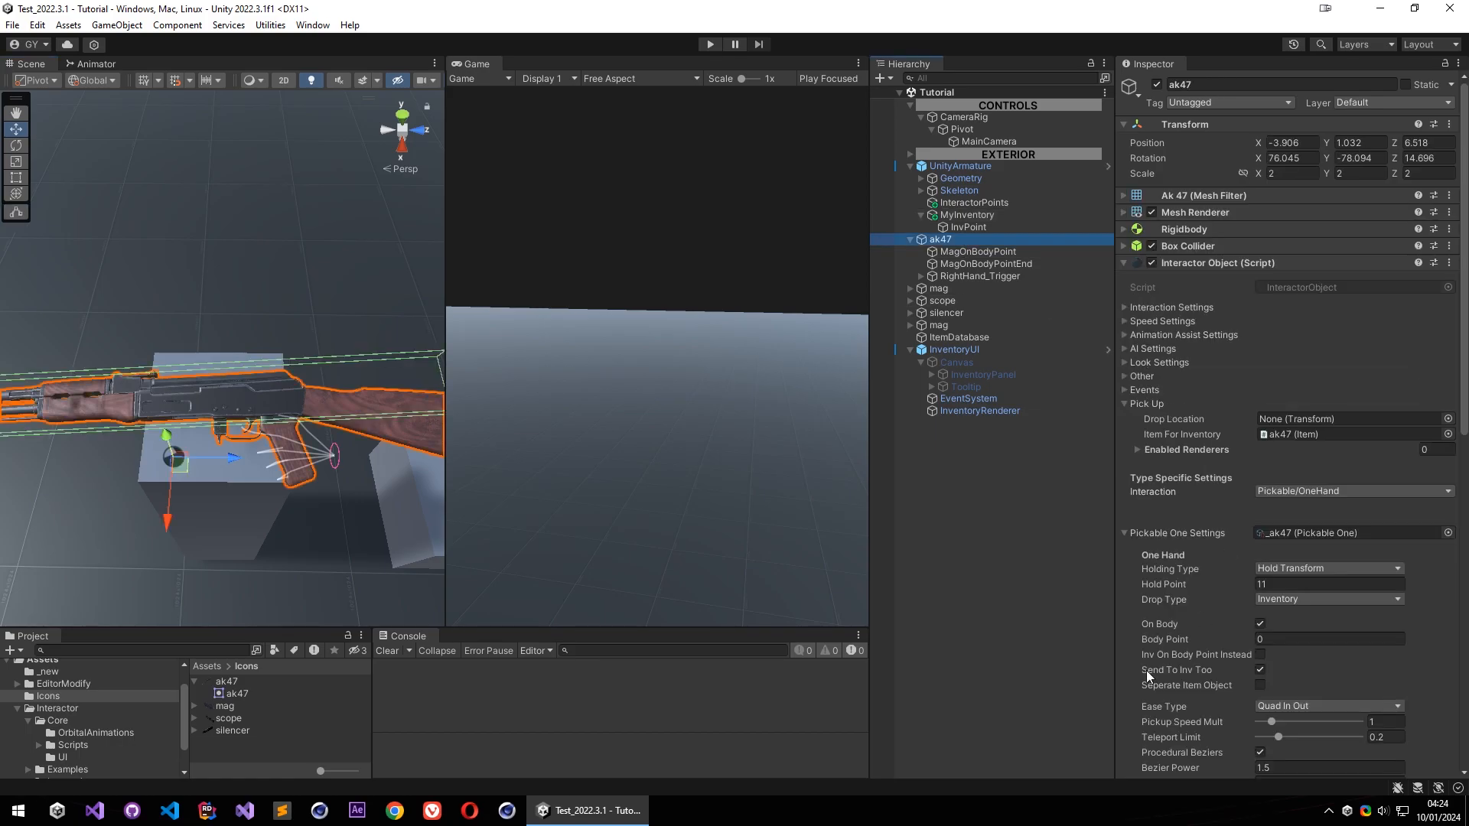
scroll(1190, 614, "down", 10)
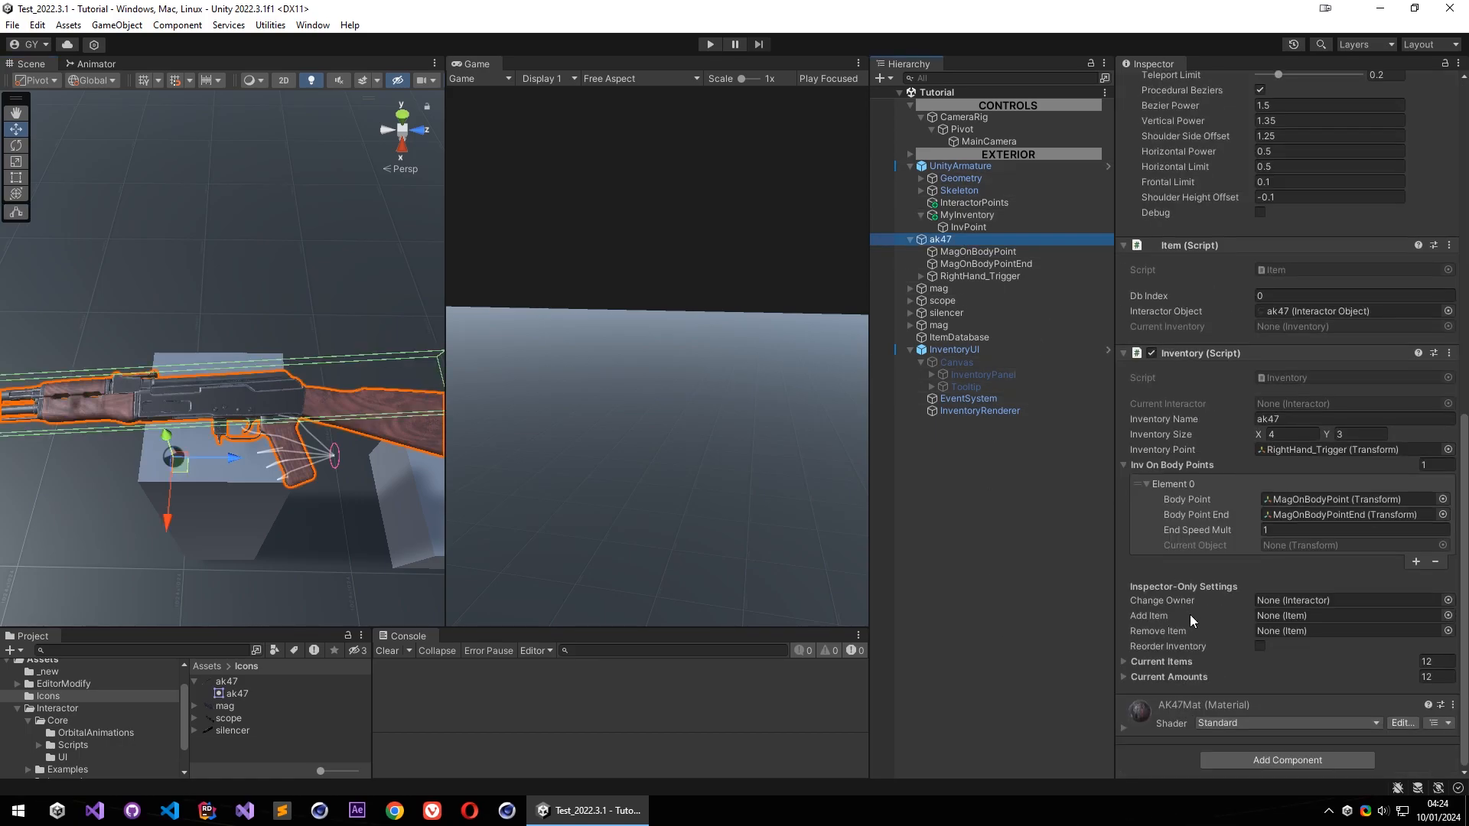
left_click(1256, 762)
type("change")
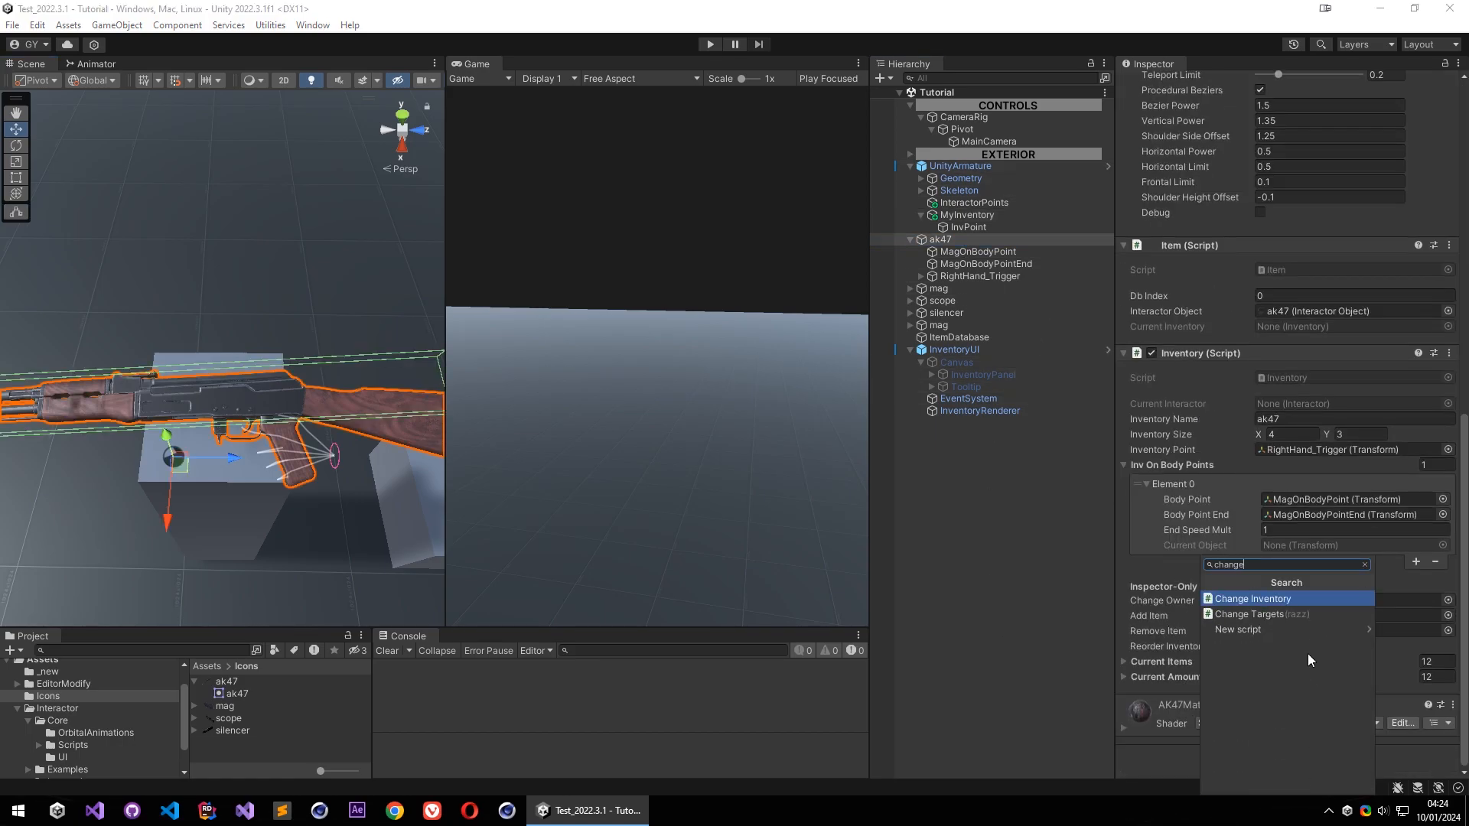
left_click(1259, 601)
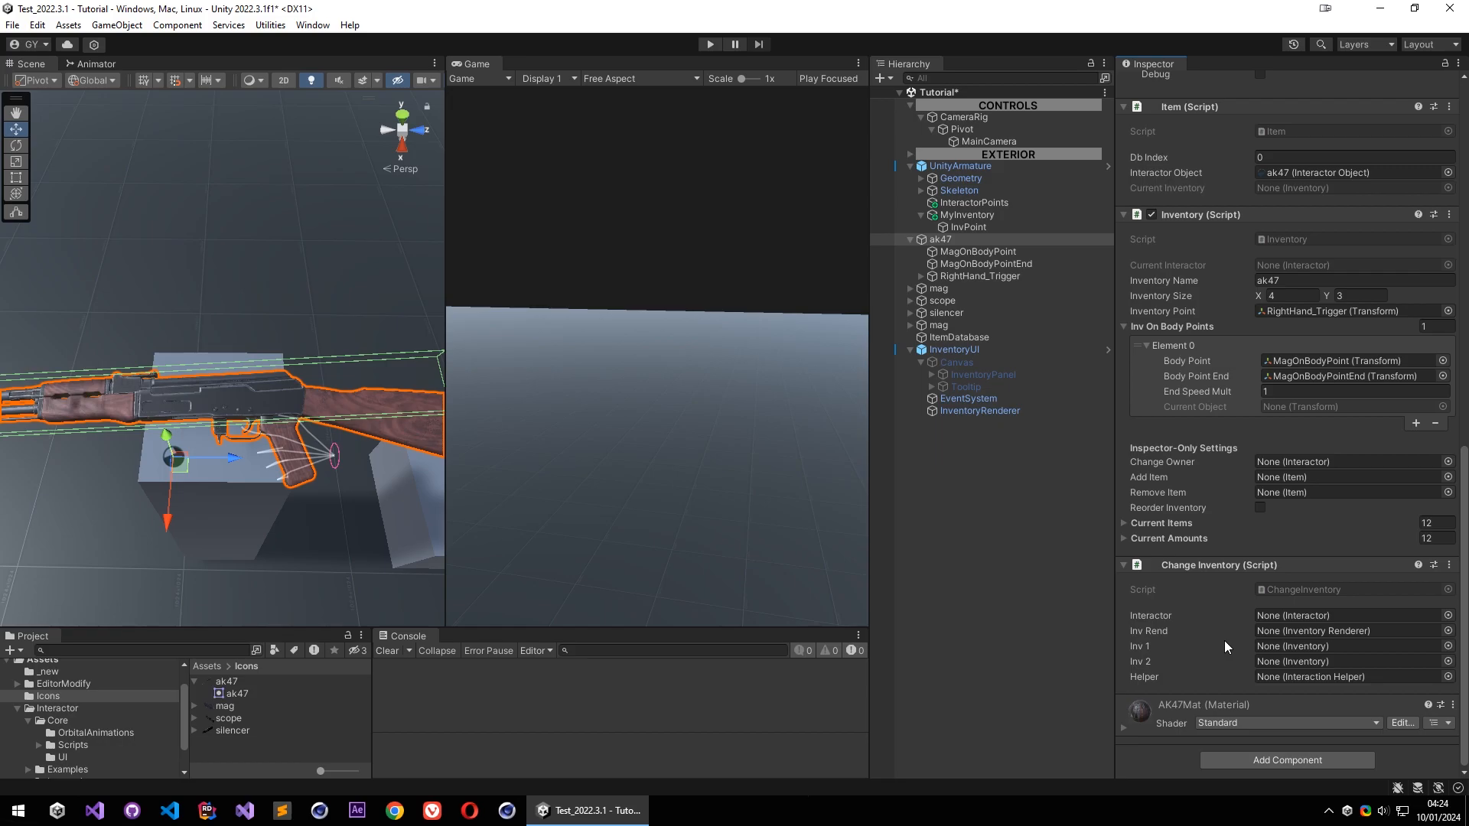
Examine MyInventory, the Inventory reference of InteractorPoints, and the character from several angles in the scene
left_click(985, 213)
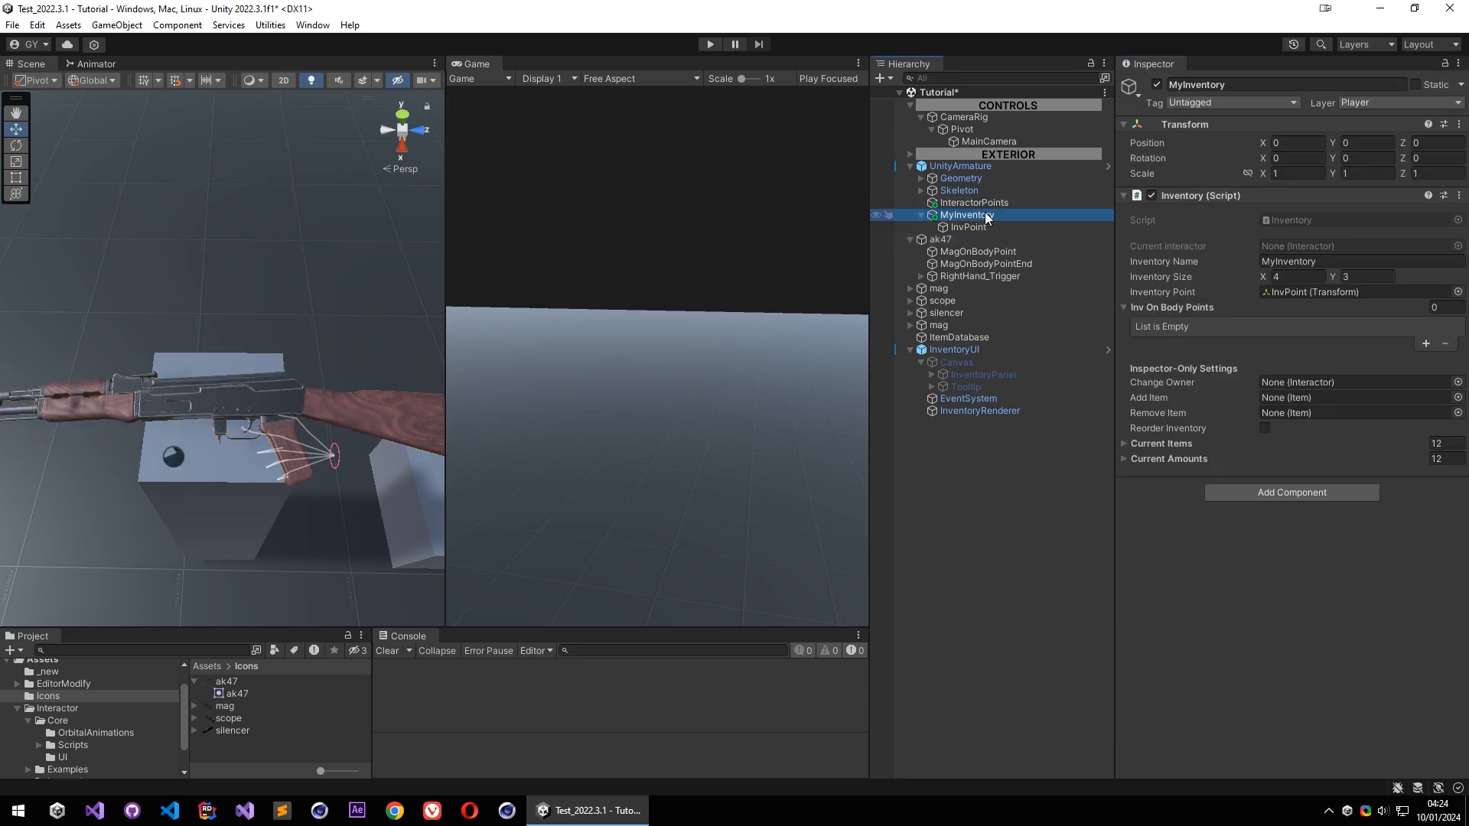
left_click(975, 202)
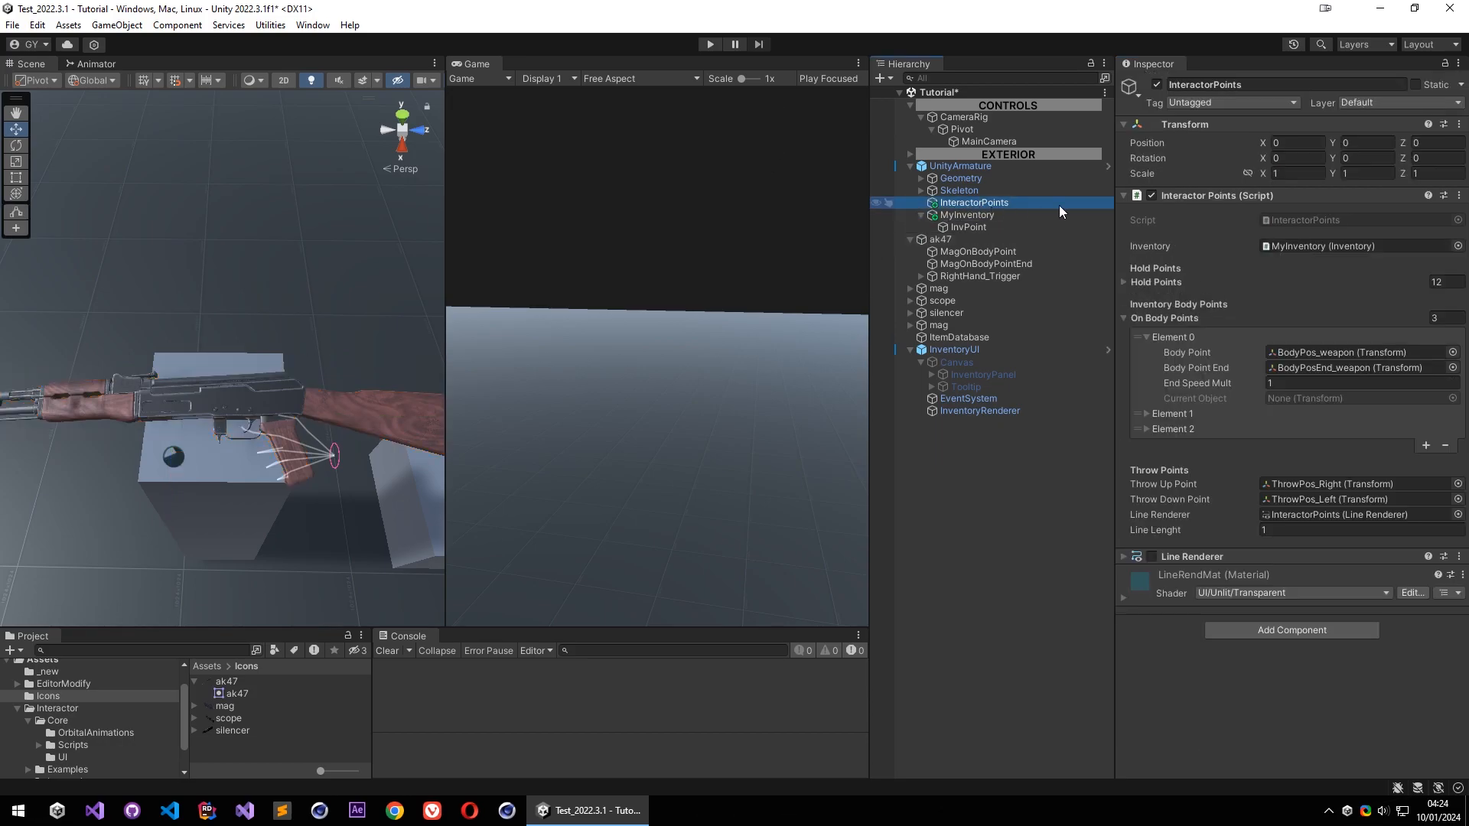
left_click(1293, 250)
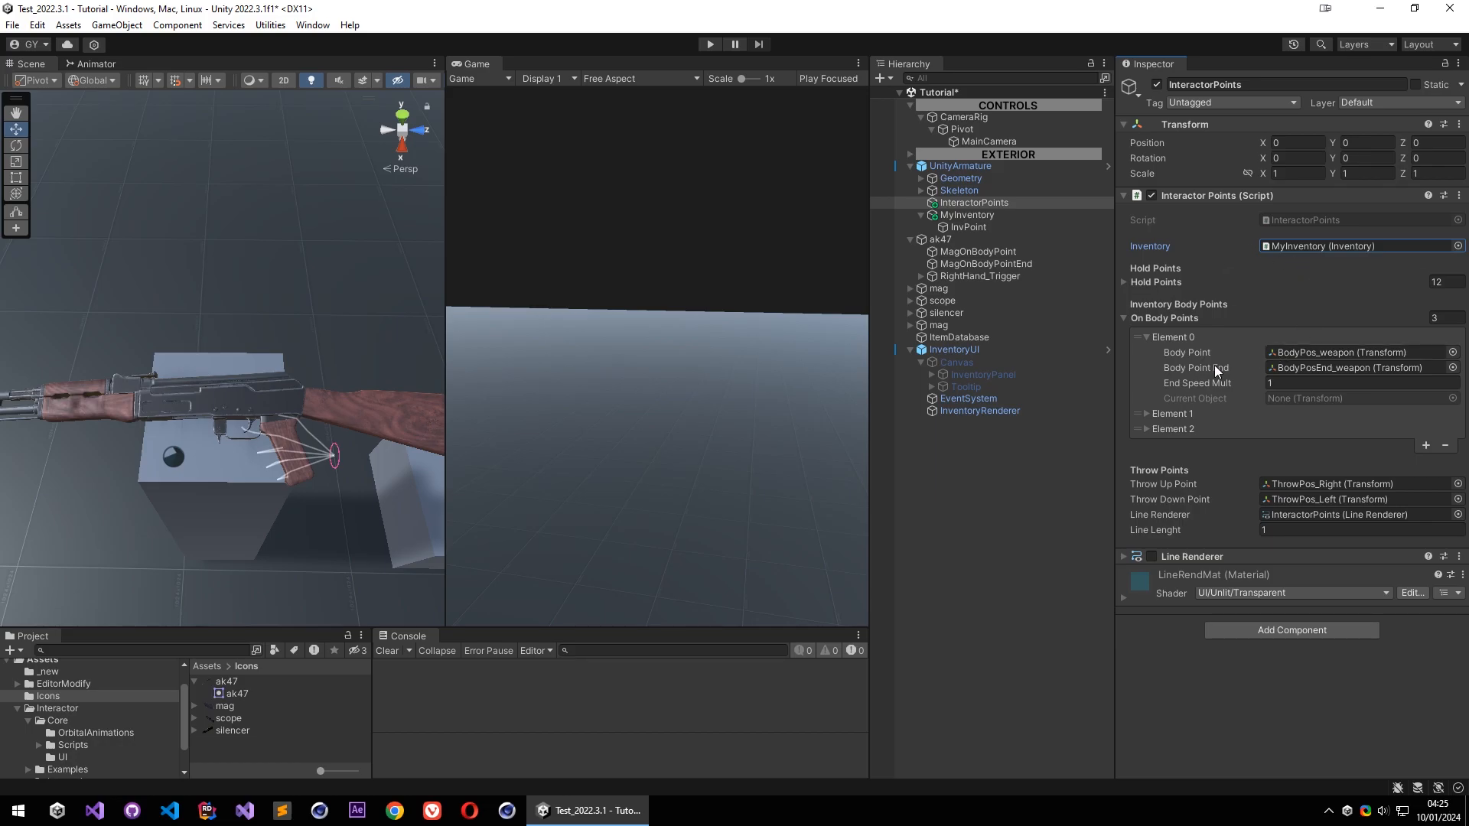
left_click(982, 214)
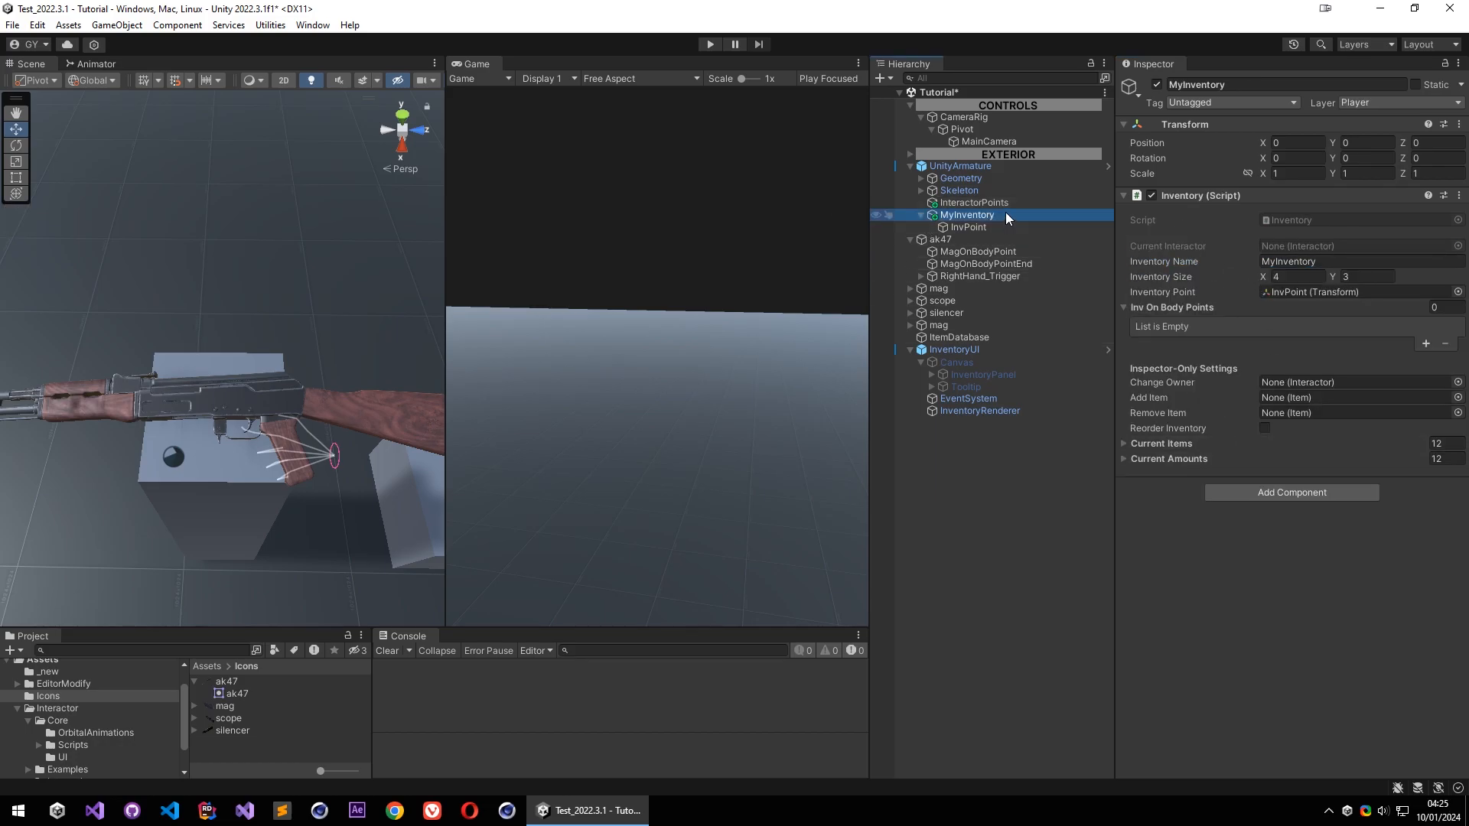
right_click_drag(220, 400, 850, 236)
right_click_drag(173, 370, 493, 429)
key("a")
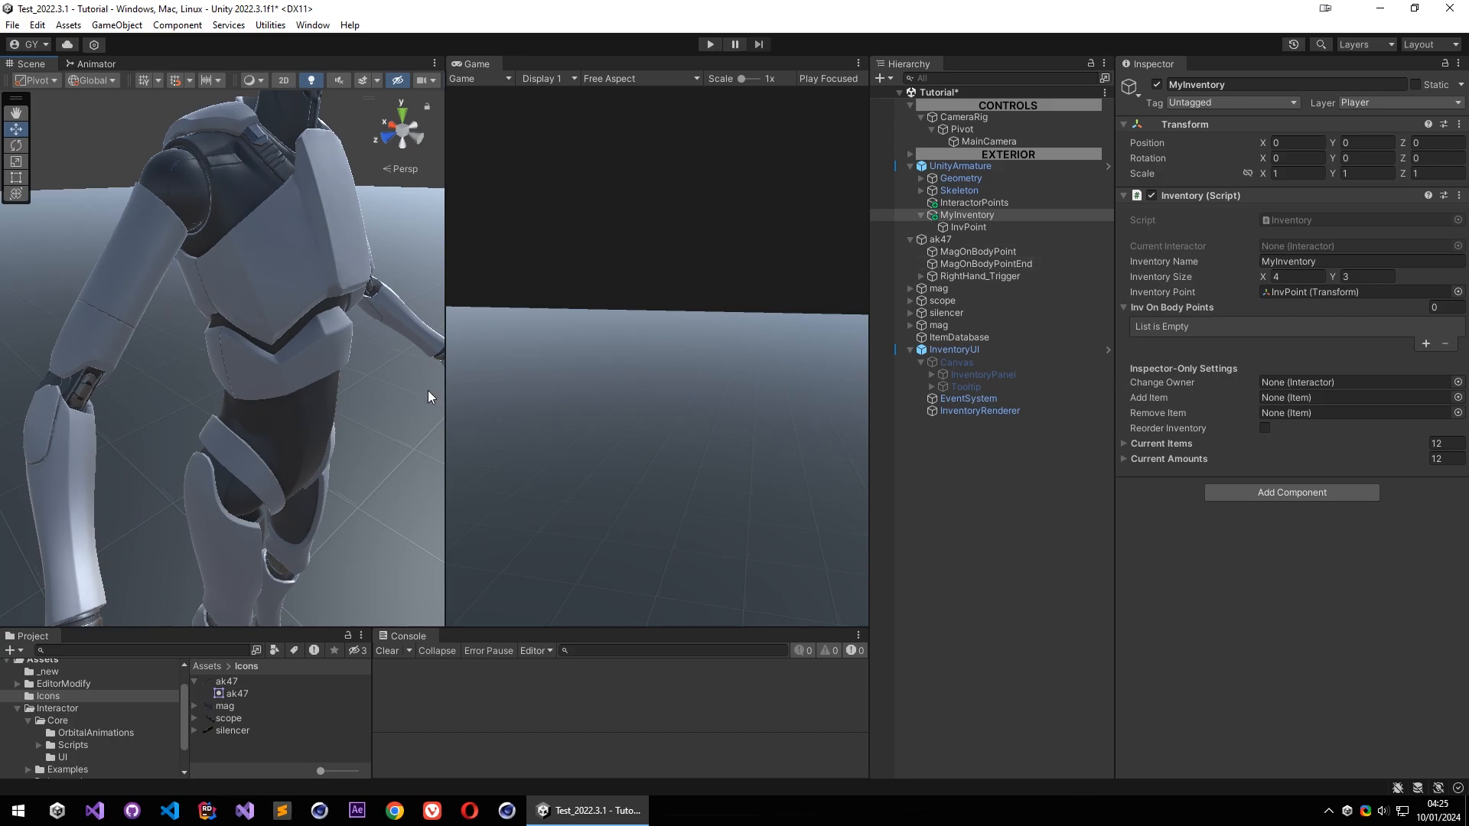
right_click_drag(409, 391, 421, 373)
right_click_drag(282, 498, 154, 533)
key("s")
key("d")
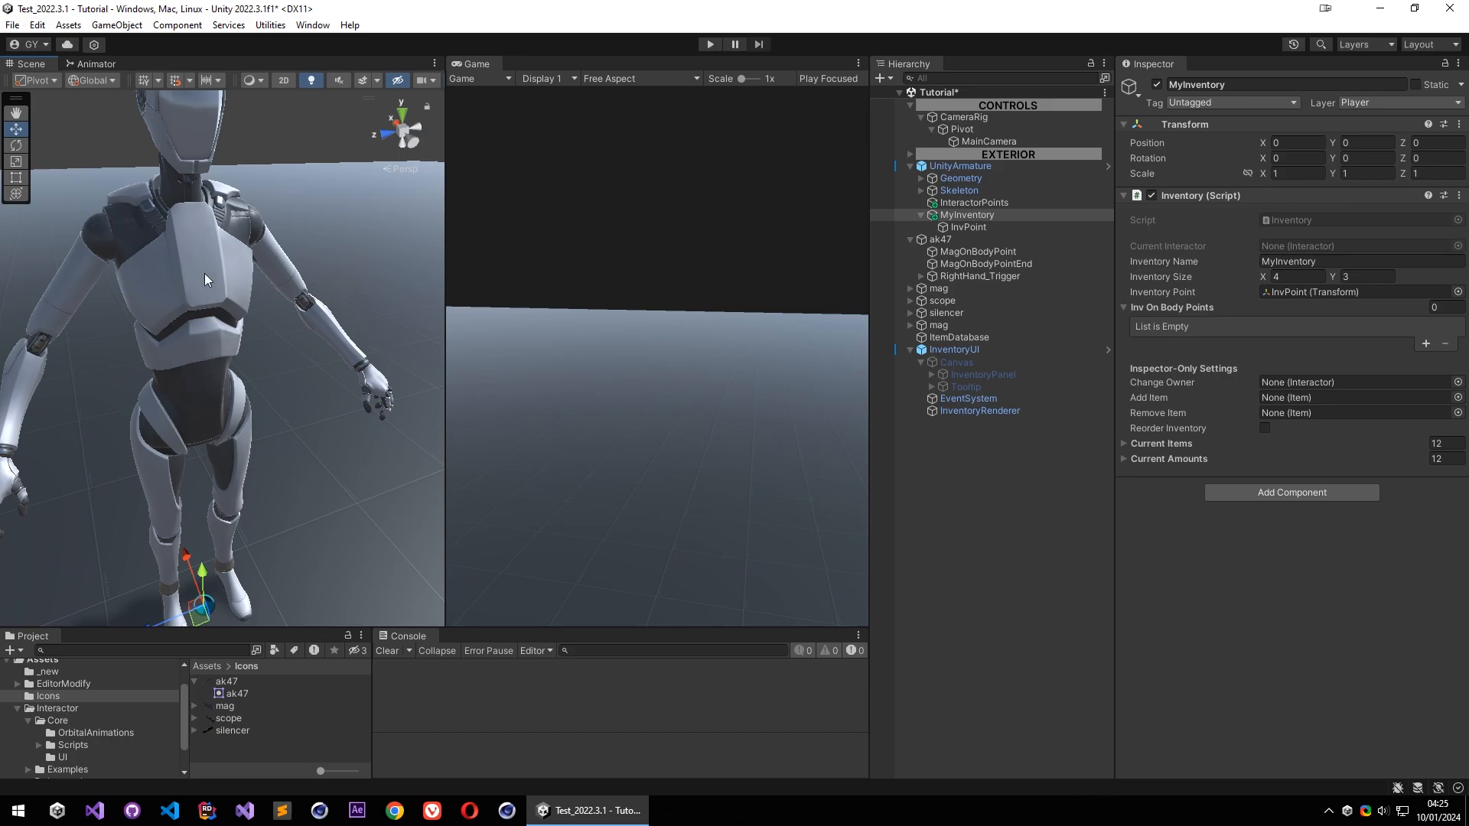
key("a")
right_click_drag(274, 342, 588, 436)
Run the scene, walk the character to the ak47 and pick it up
left_click(710, 43)
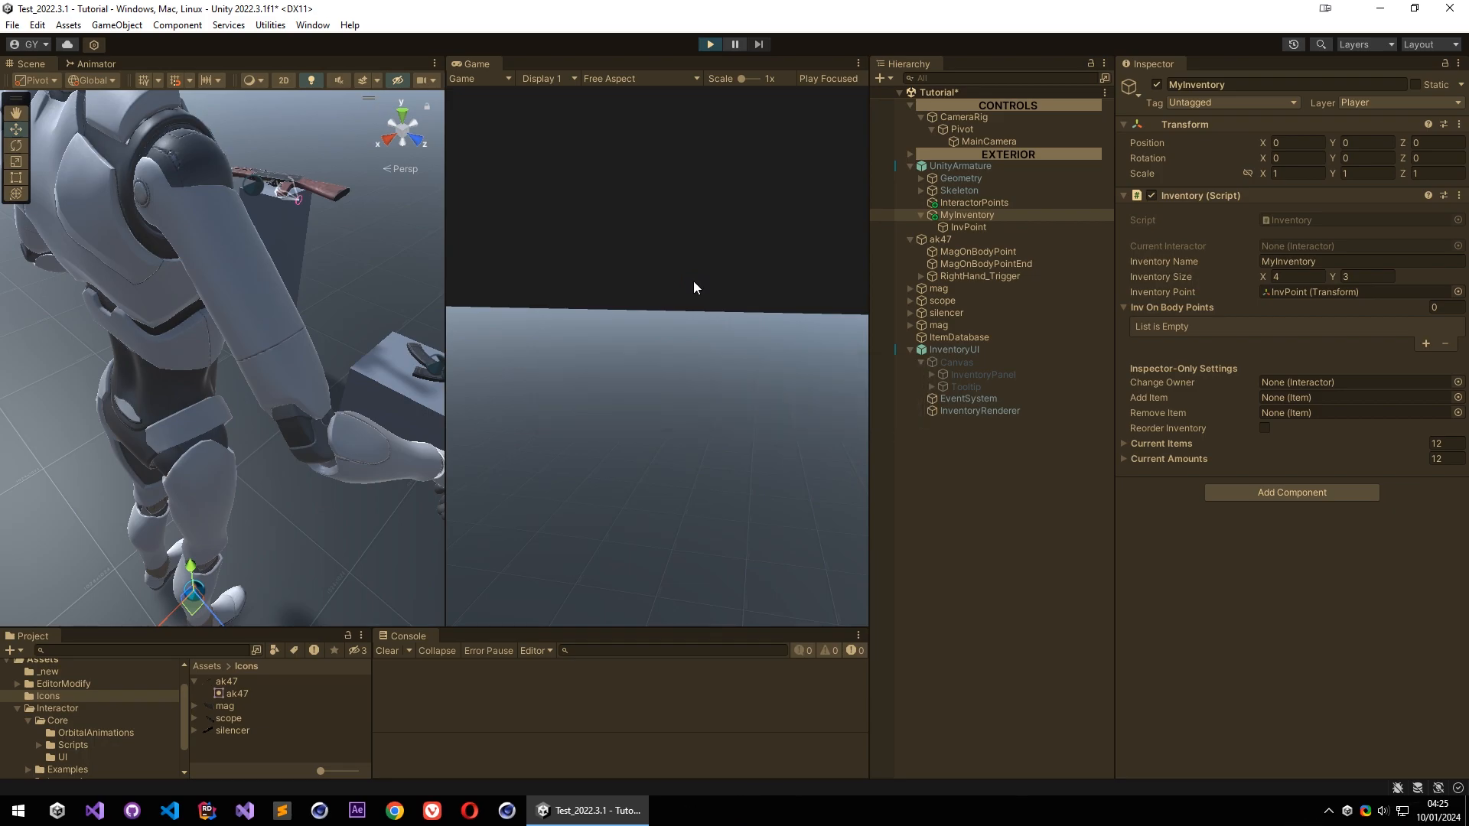
left_click(737, 245)
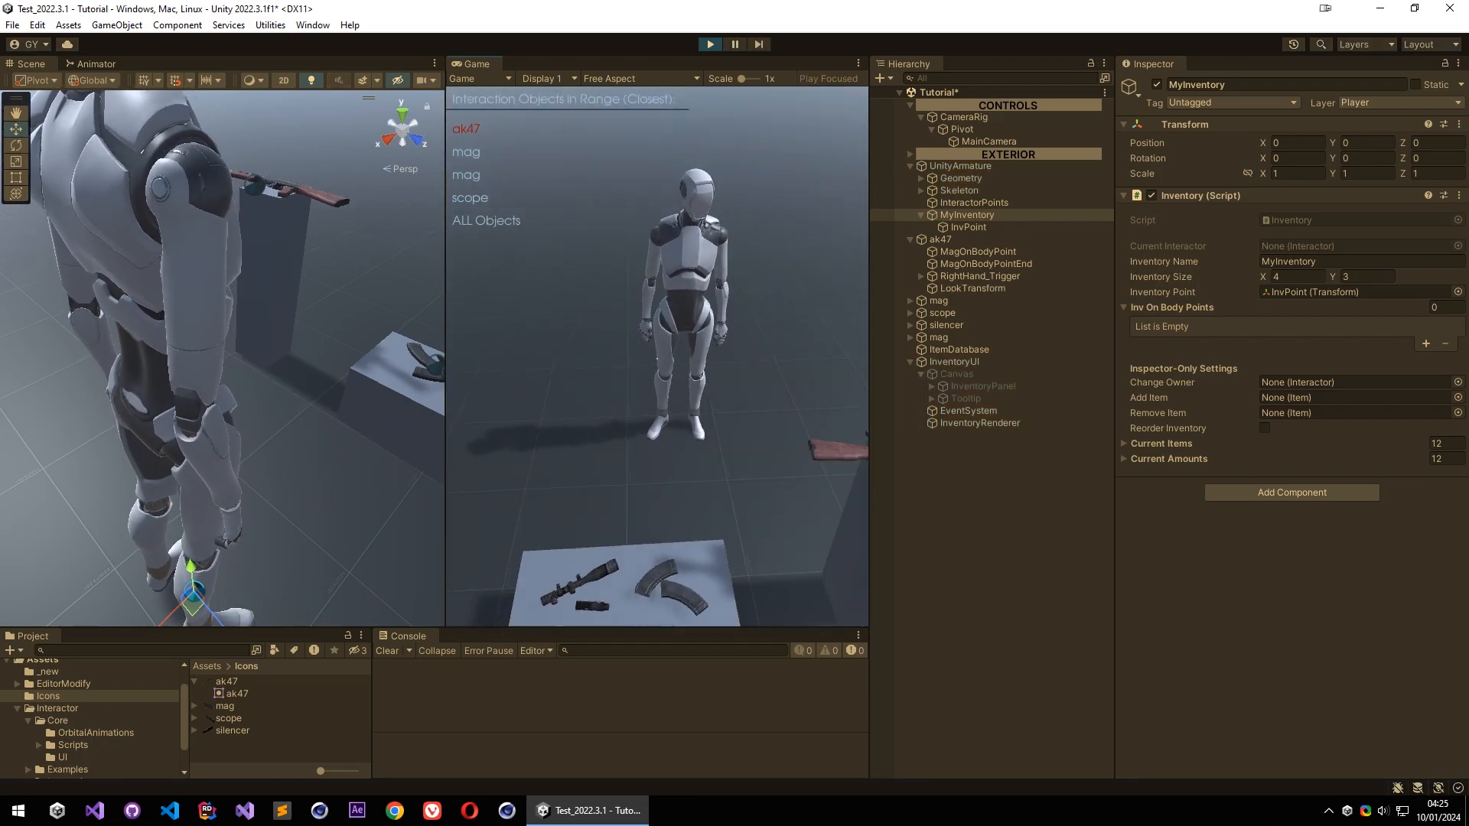
key("w")
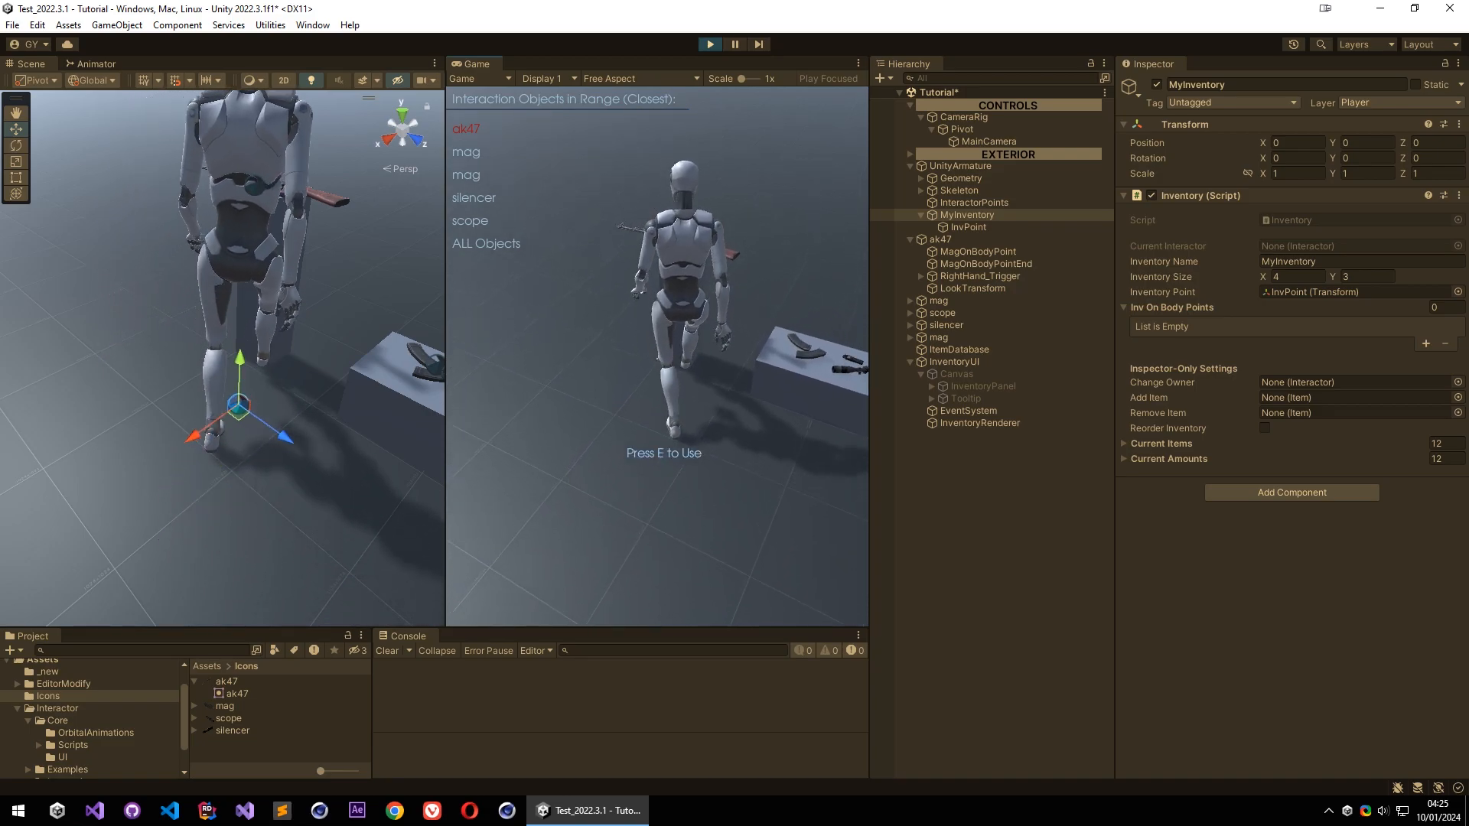
key("f")
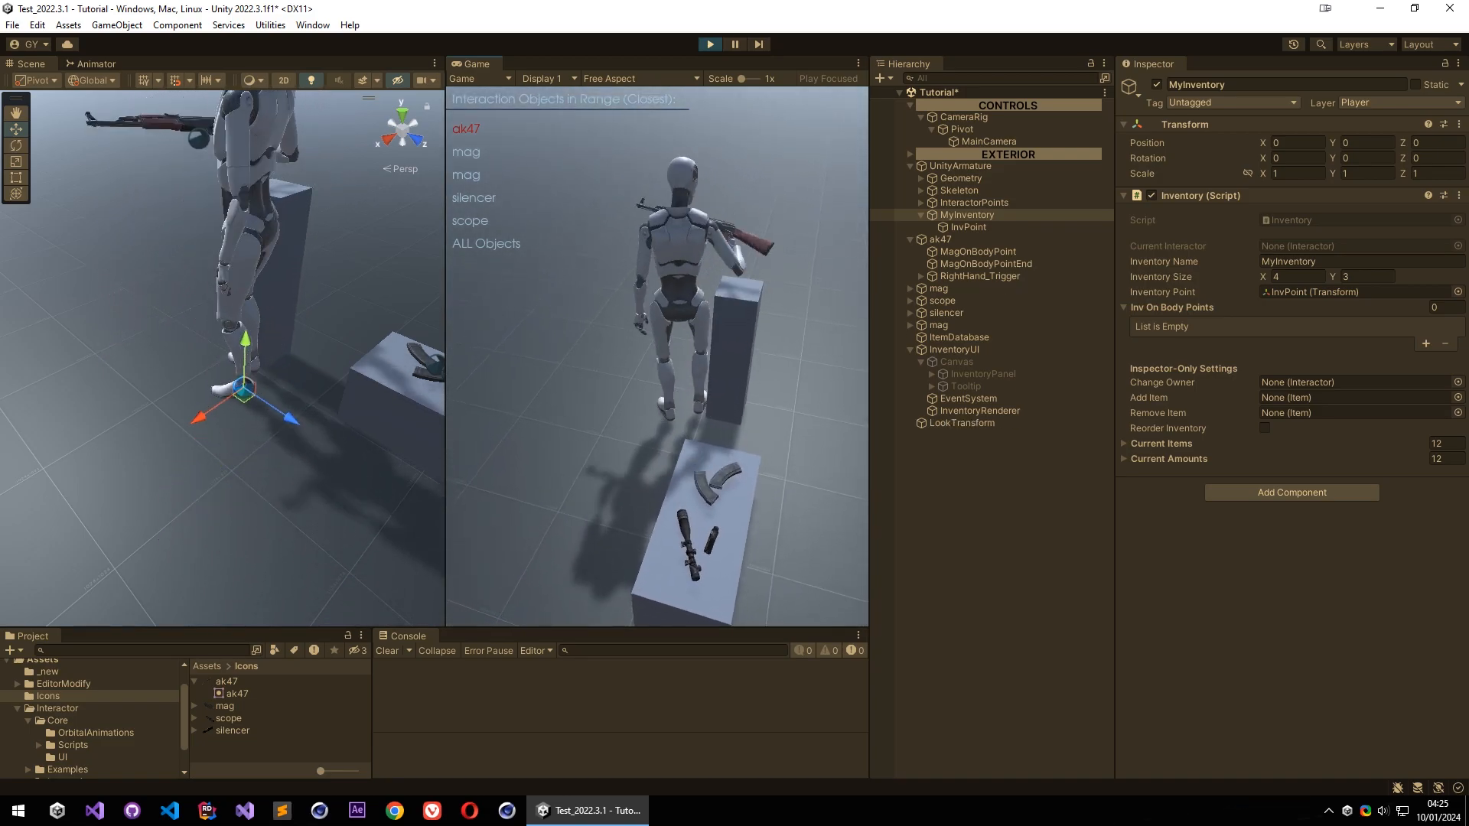
key("w")
Stow the held ak47 on the character's body and inspect its slot in the in-game MyInventory window
key("Tab")
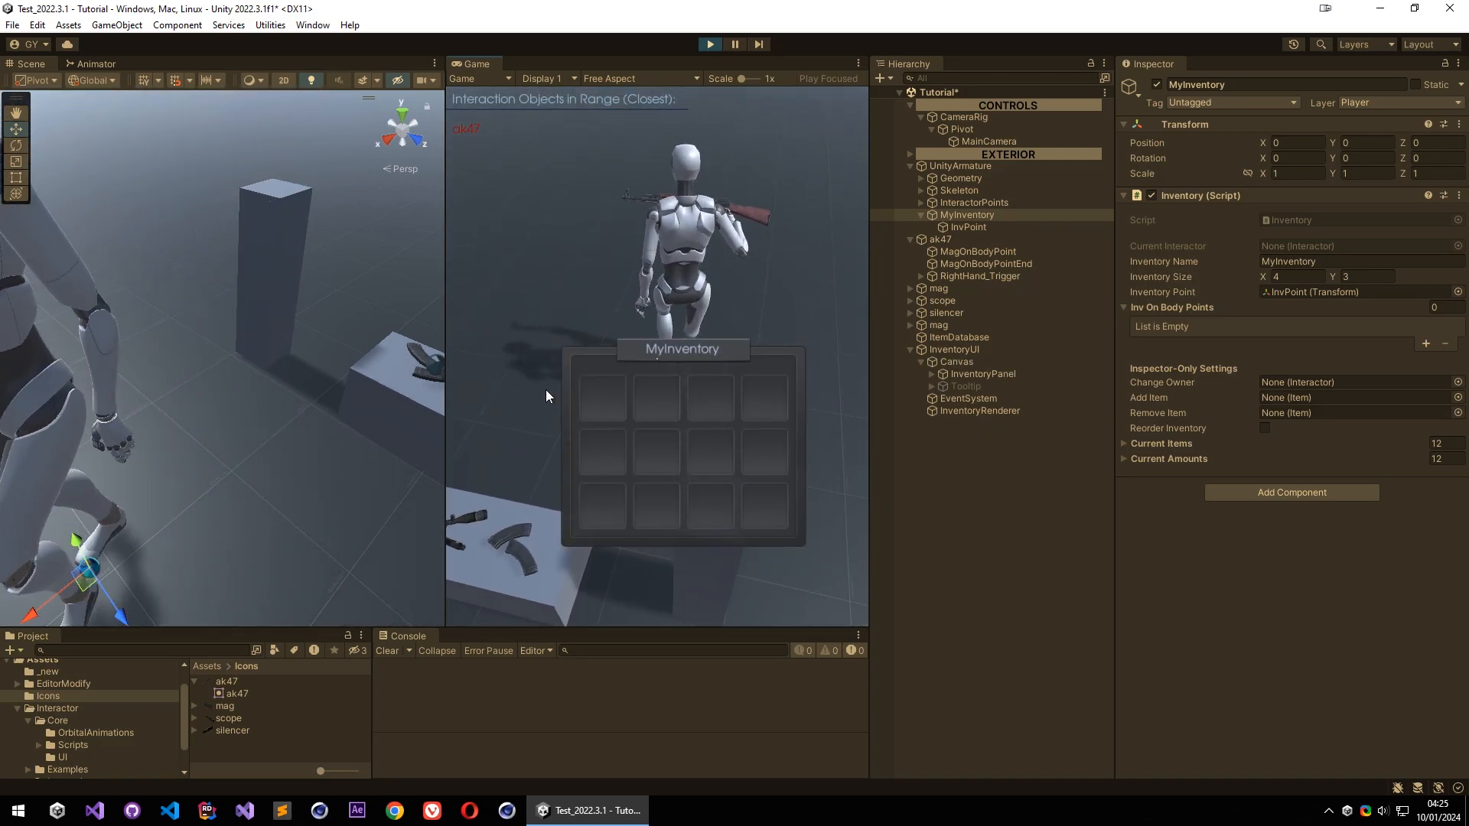
key("Tab")
key("e")
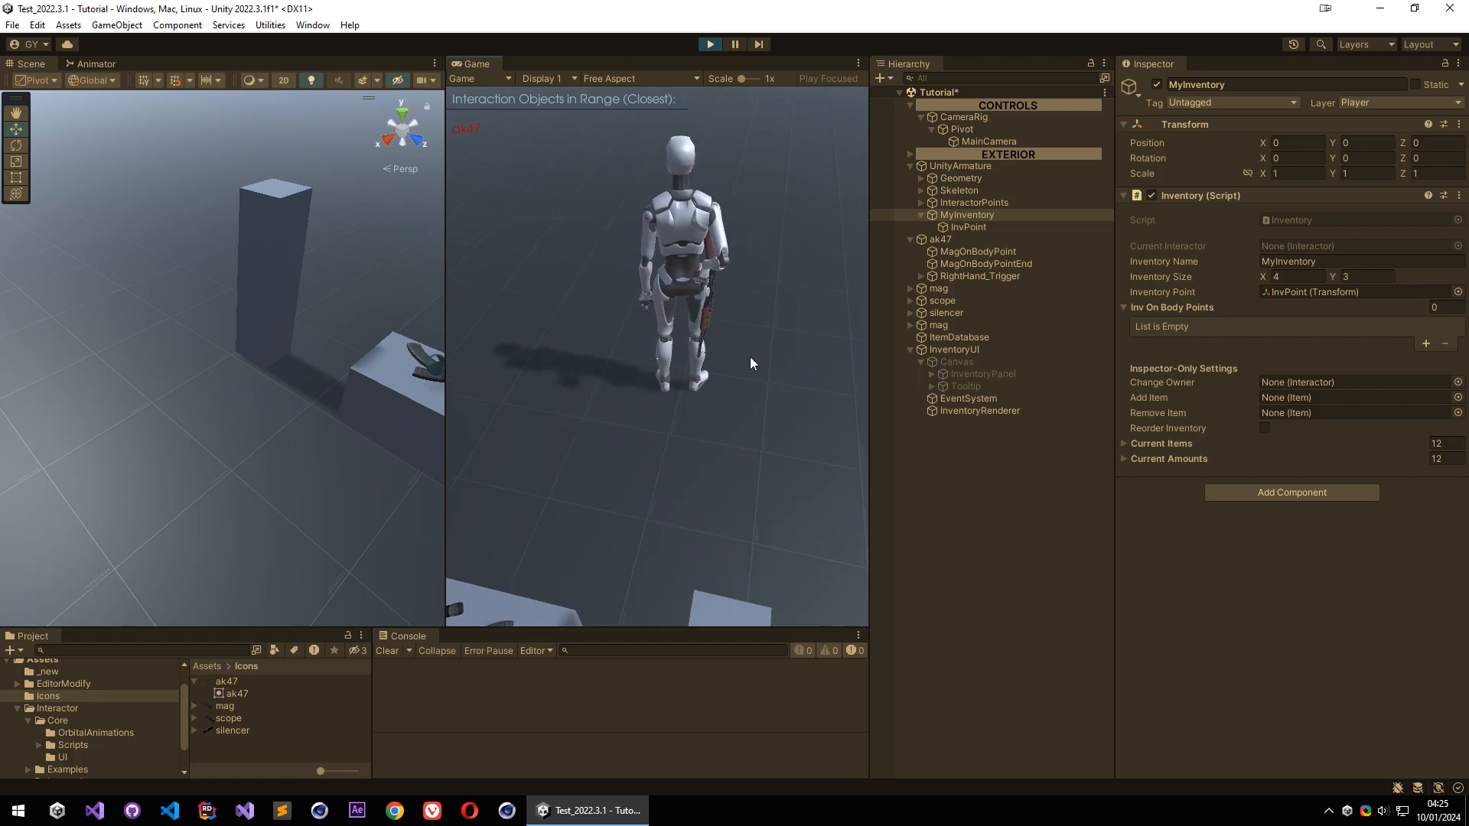
key("Tab")
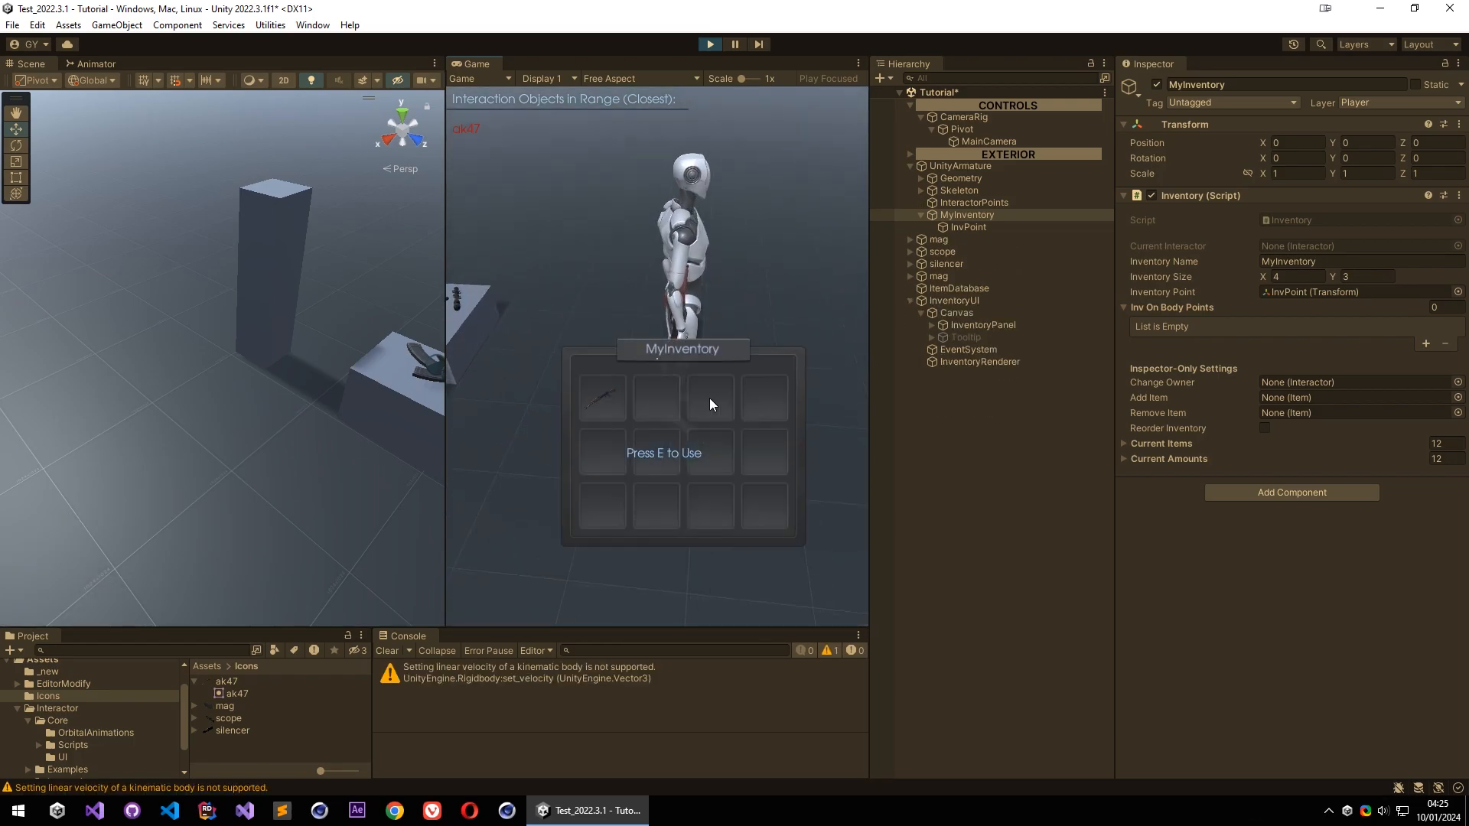
mouse_move(603, 408)
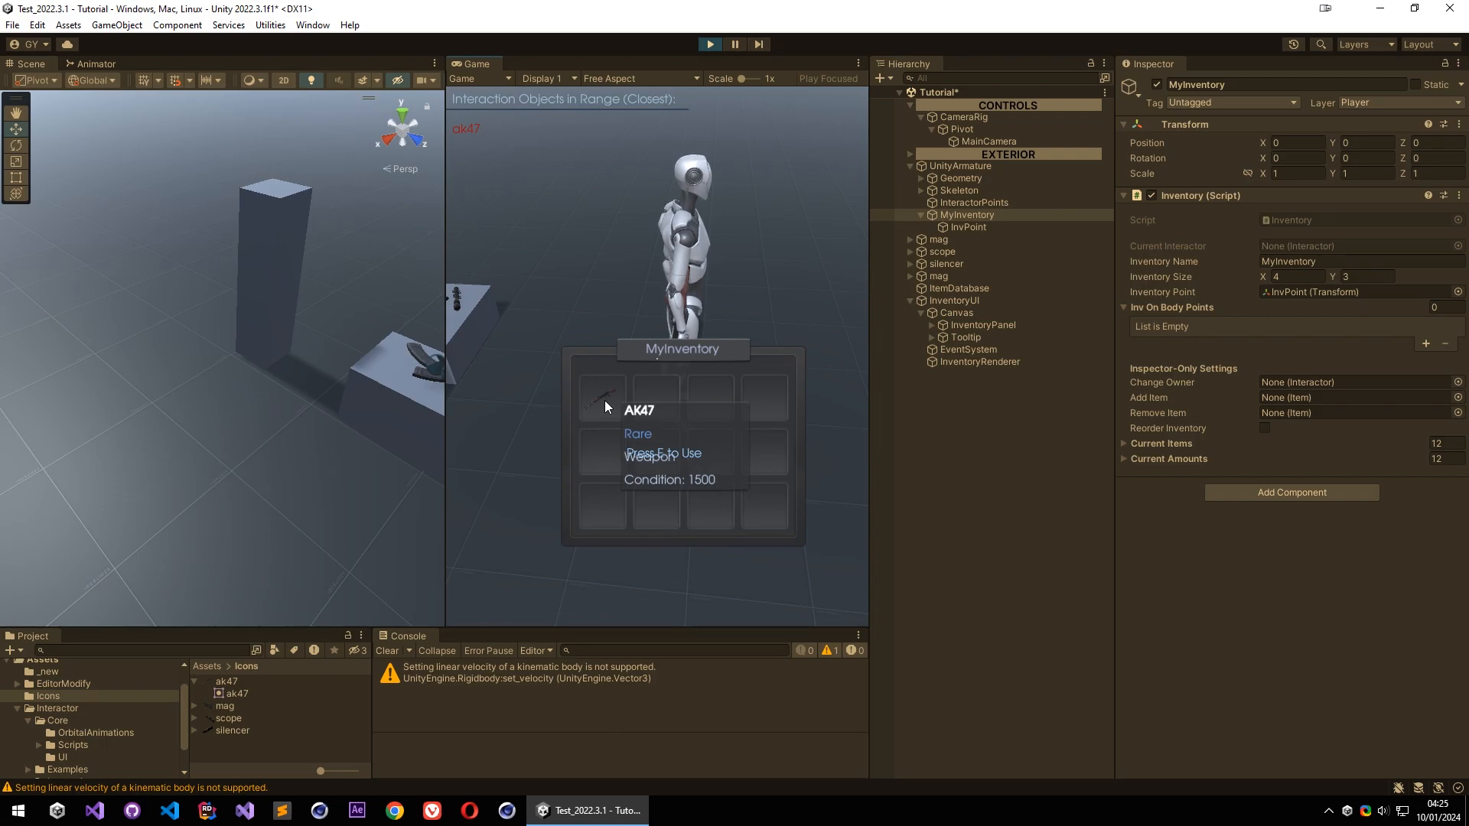
left_click(998, 218)
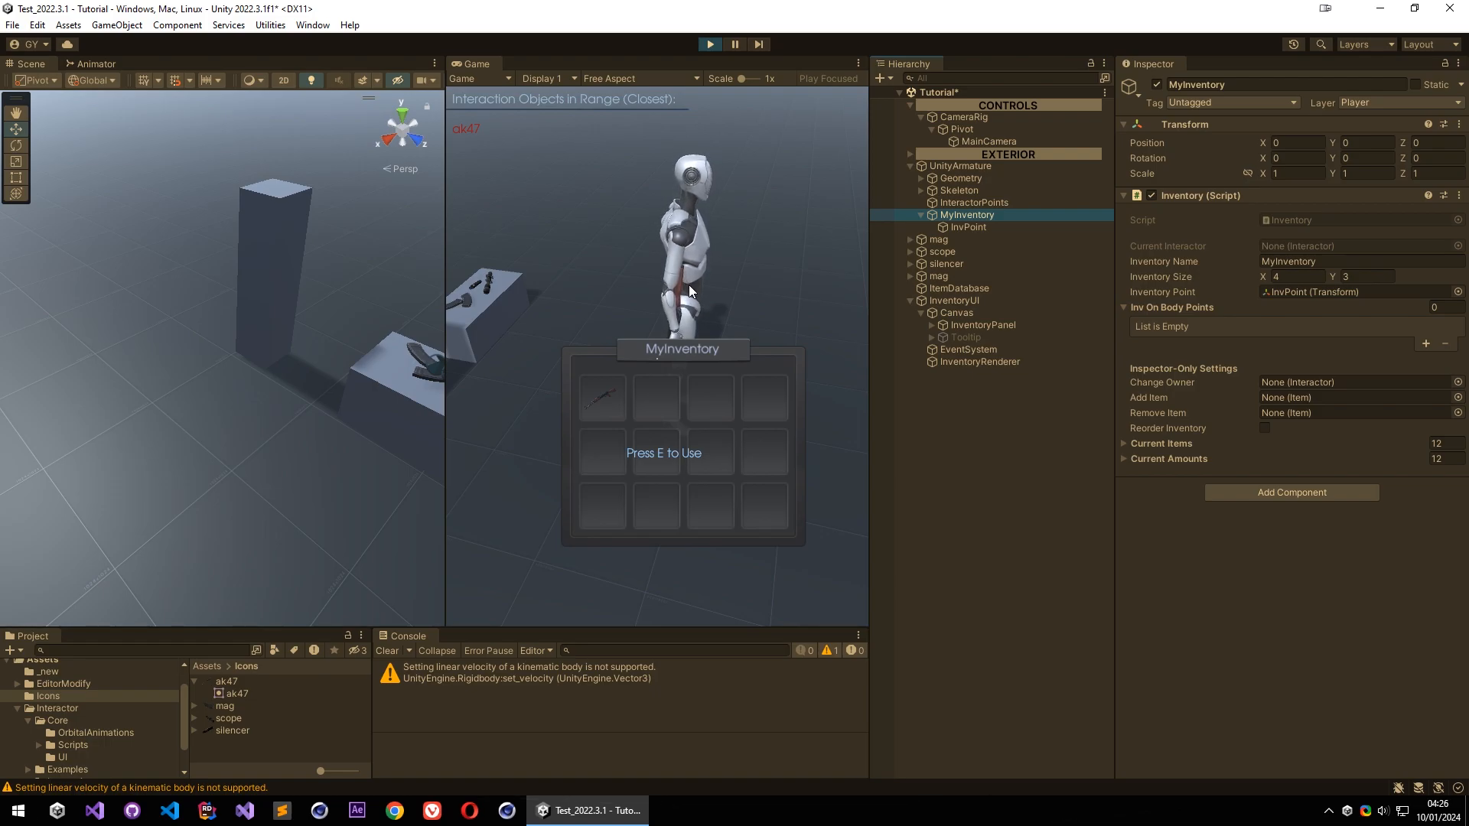
left_click(604, 393)
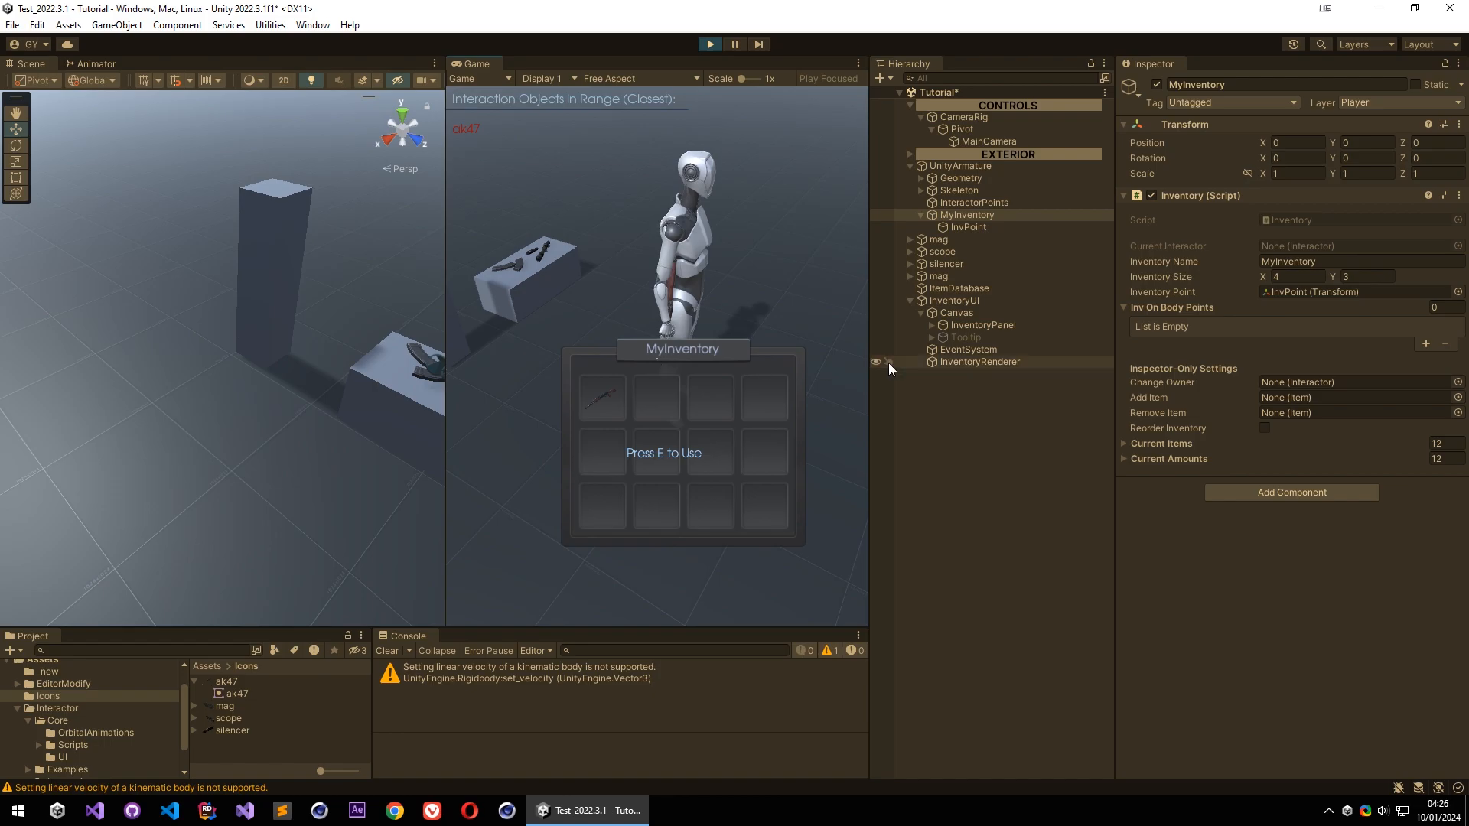
Examine UnityArmature's Pickup Test Inputs settings and the ak47 slot in the in-game MyInventory window while the scene runs
key("Escape")
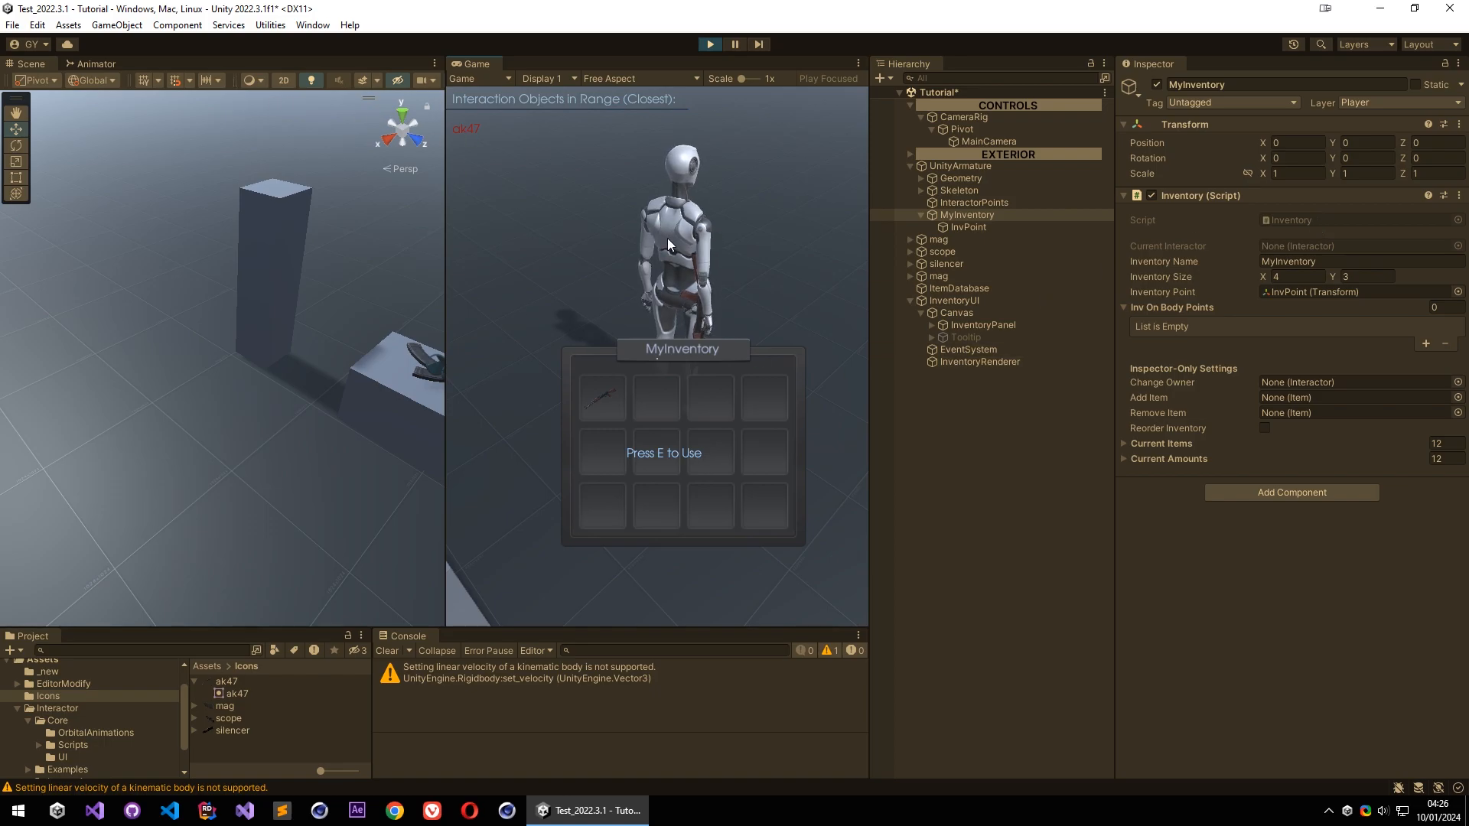
left_click(970, 166)
scroll(1193, 589, "down", 3)
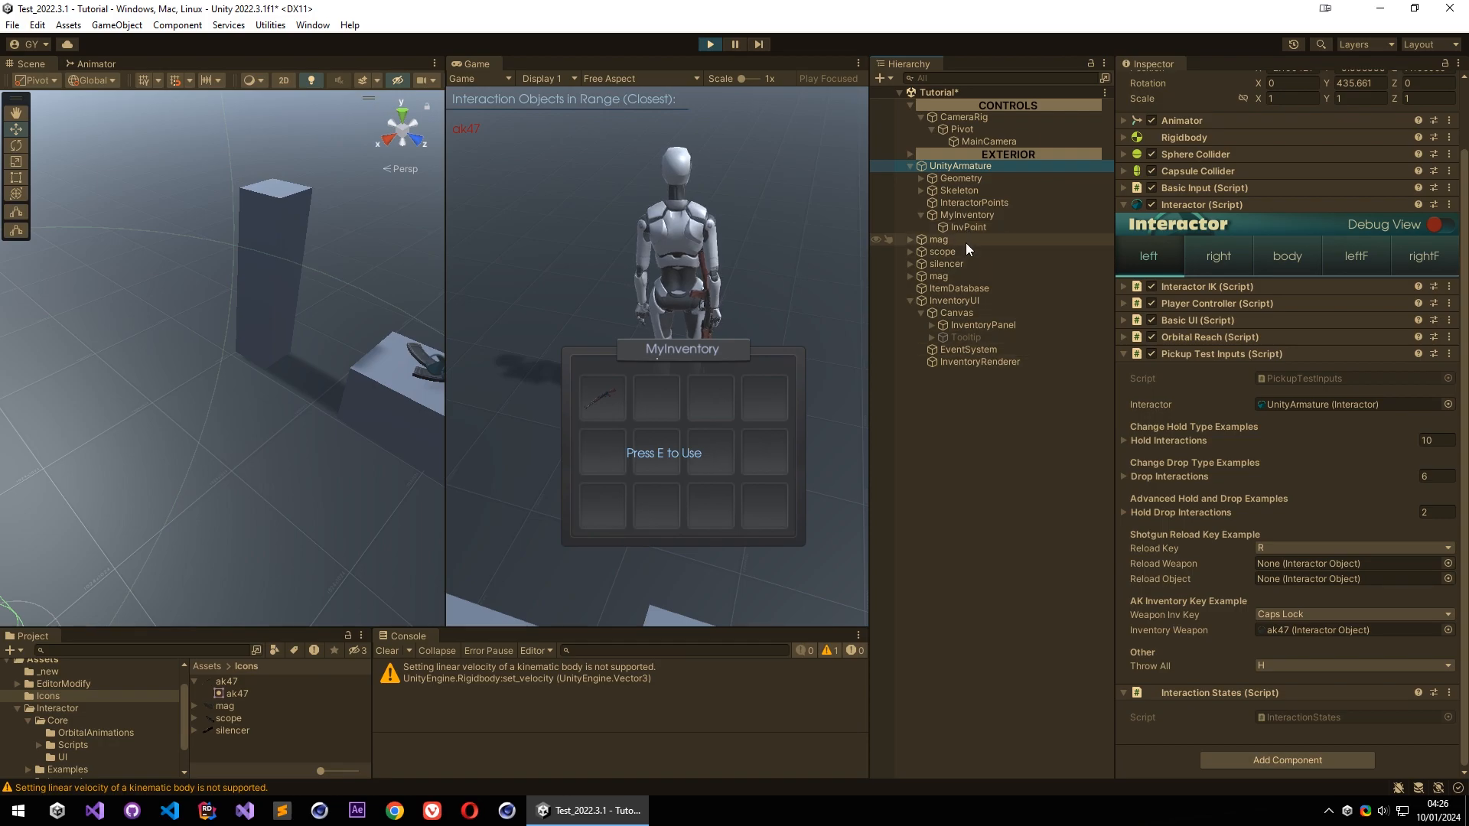
left_click(656, 356)
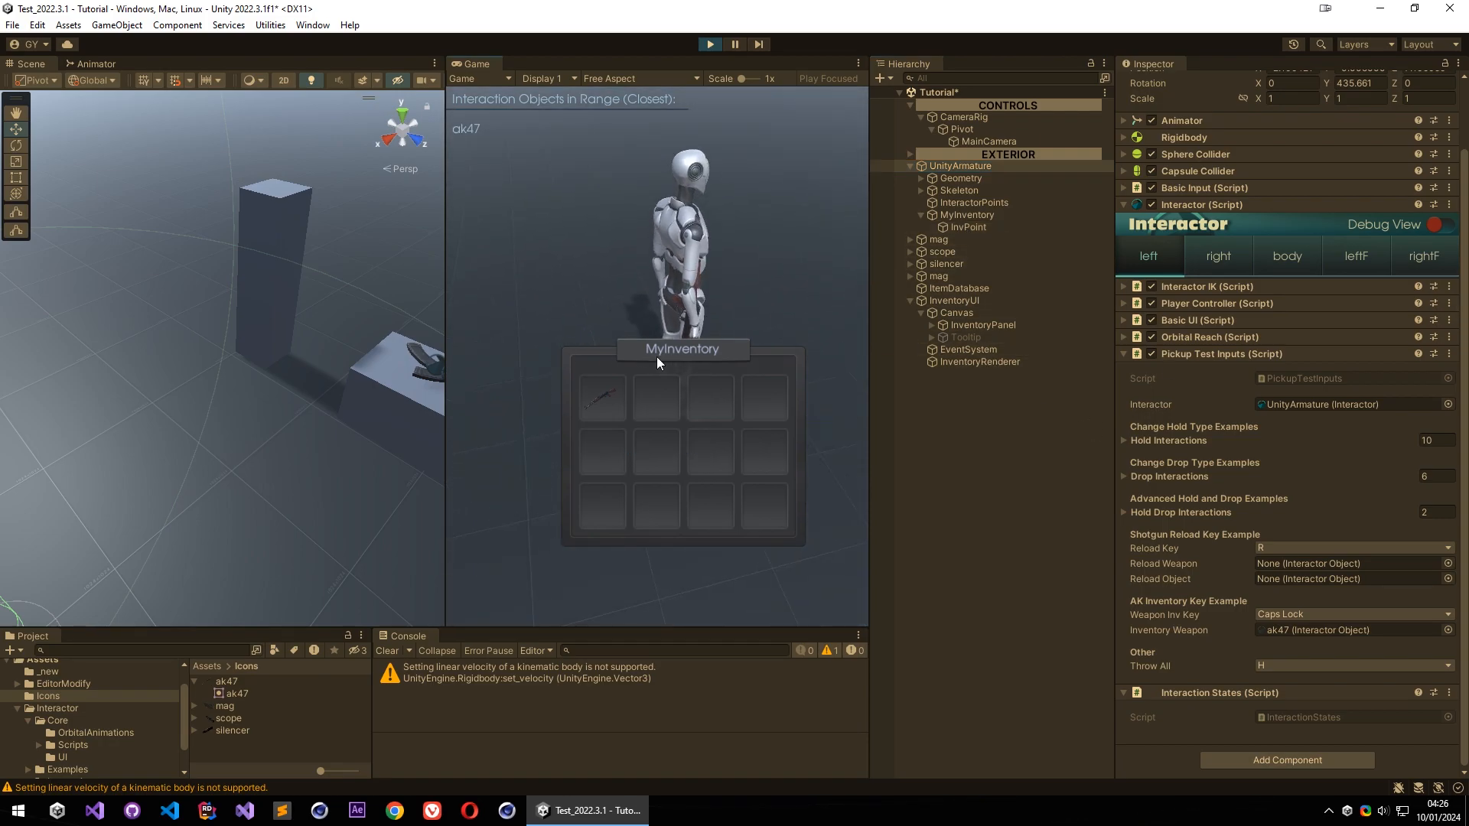
mouse_move(612, 399)
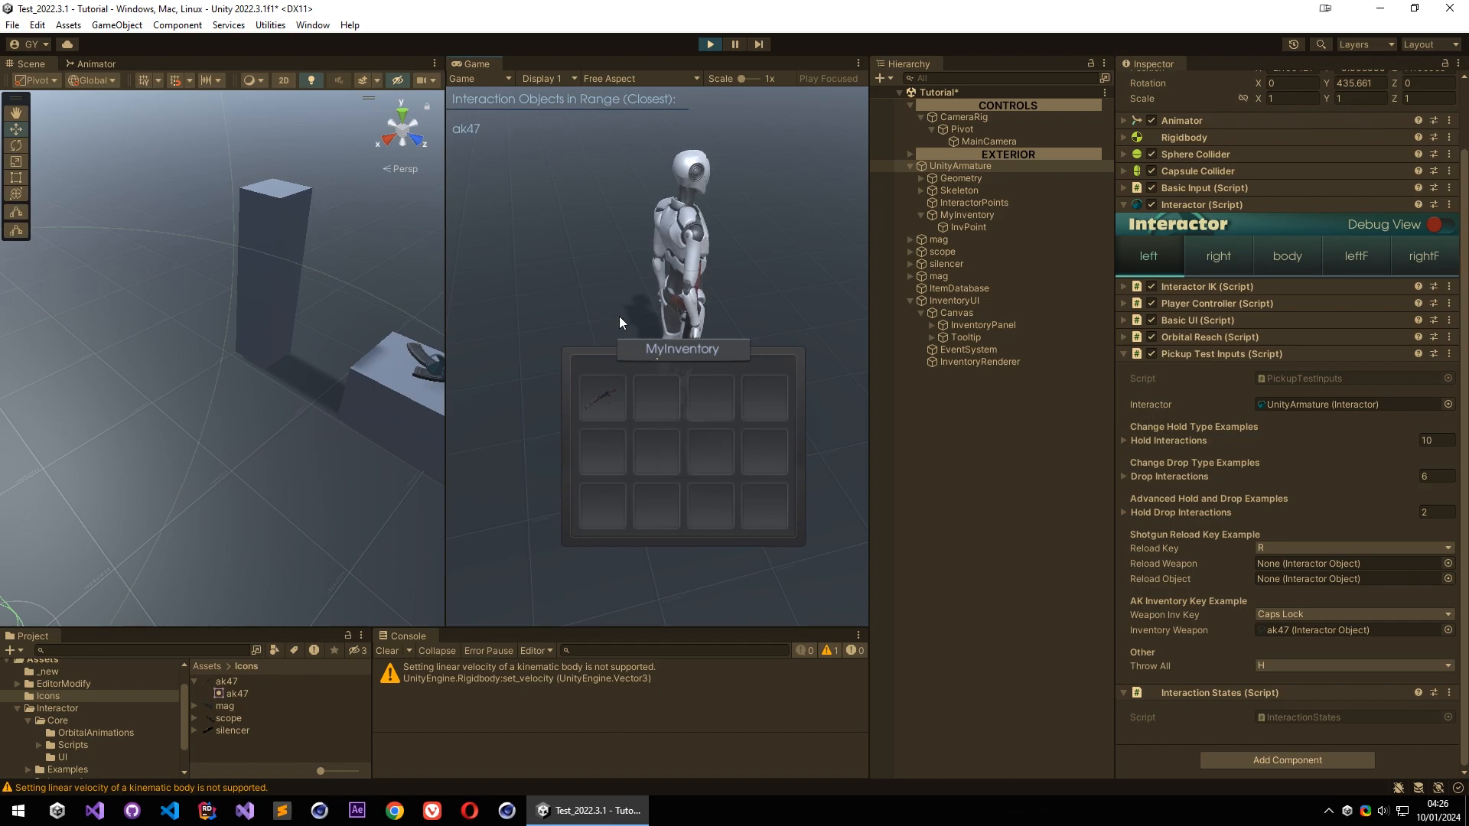
Walk the character back toward the mags and attachments in the running scene, and stop play mode
right_click_drag(815, 195, 638, 352)
key("w")
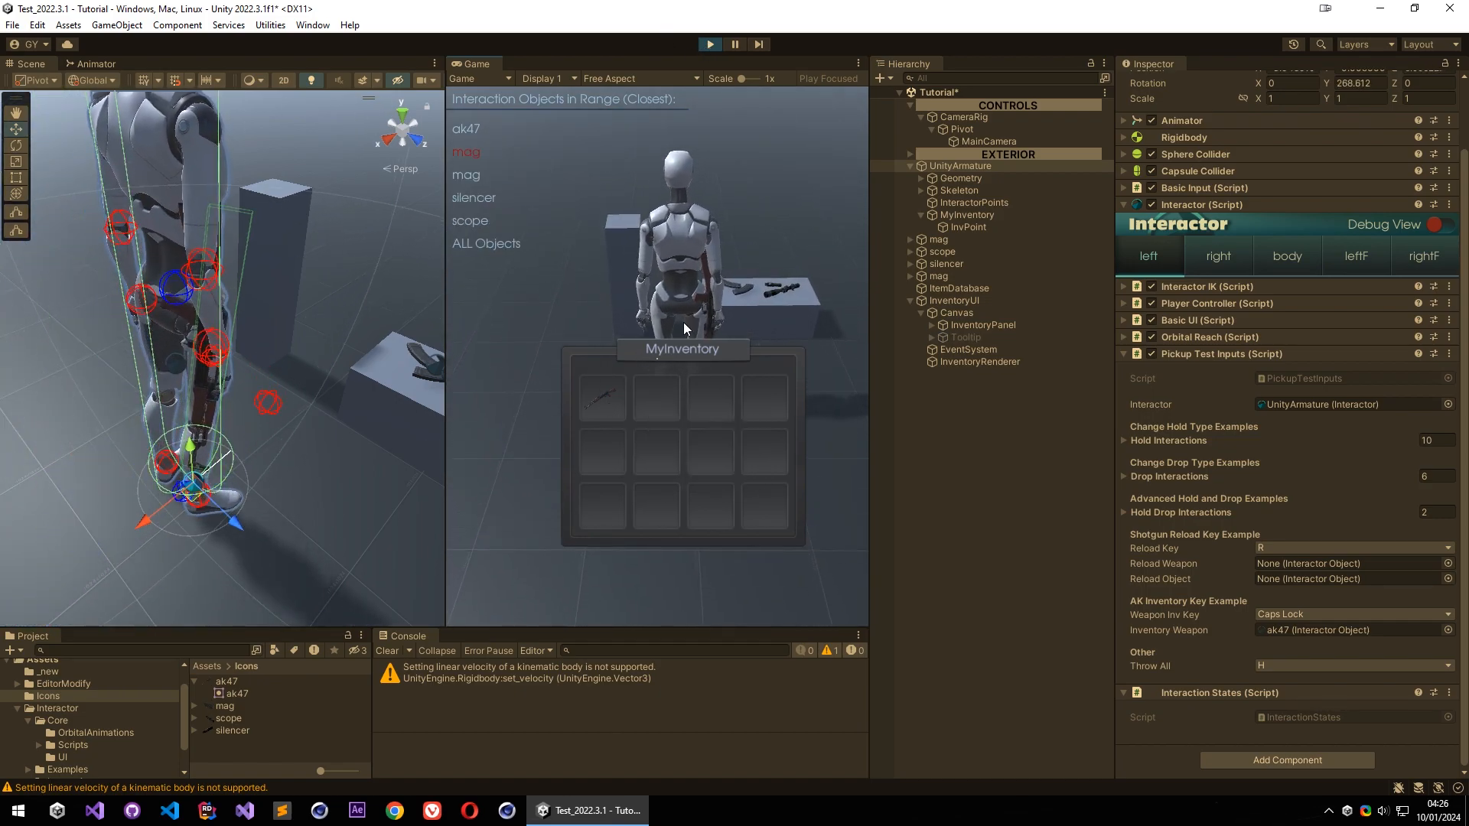
left_click(709, 44)
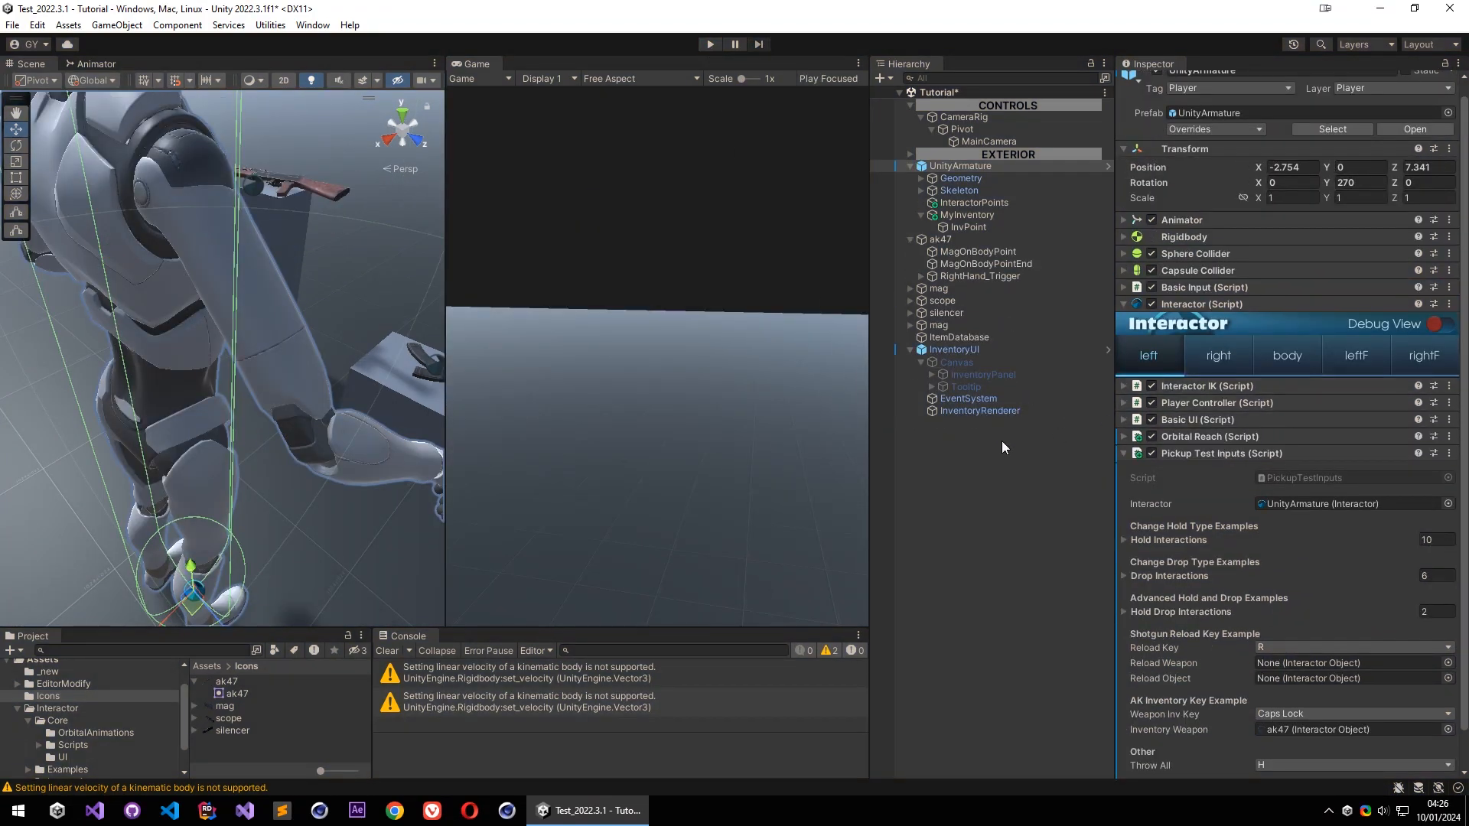
In the ak47's Change Inventory component, assign UnityArmature as the Interactor and InventoryRenderer as Inv Rend
left_click(947, 240)
scroll(1205, 378, "down", 2)
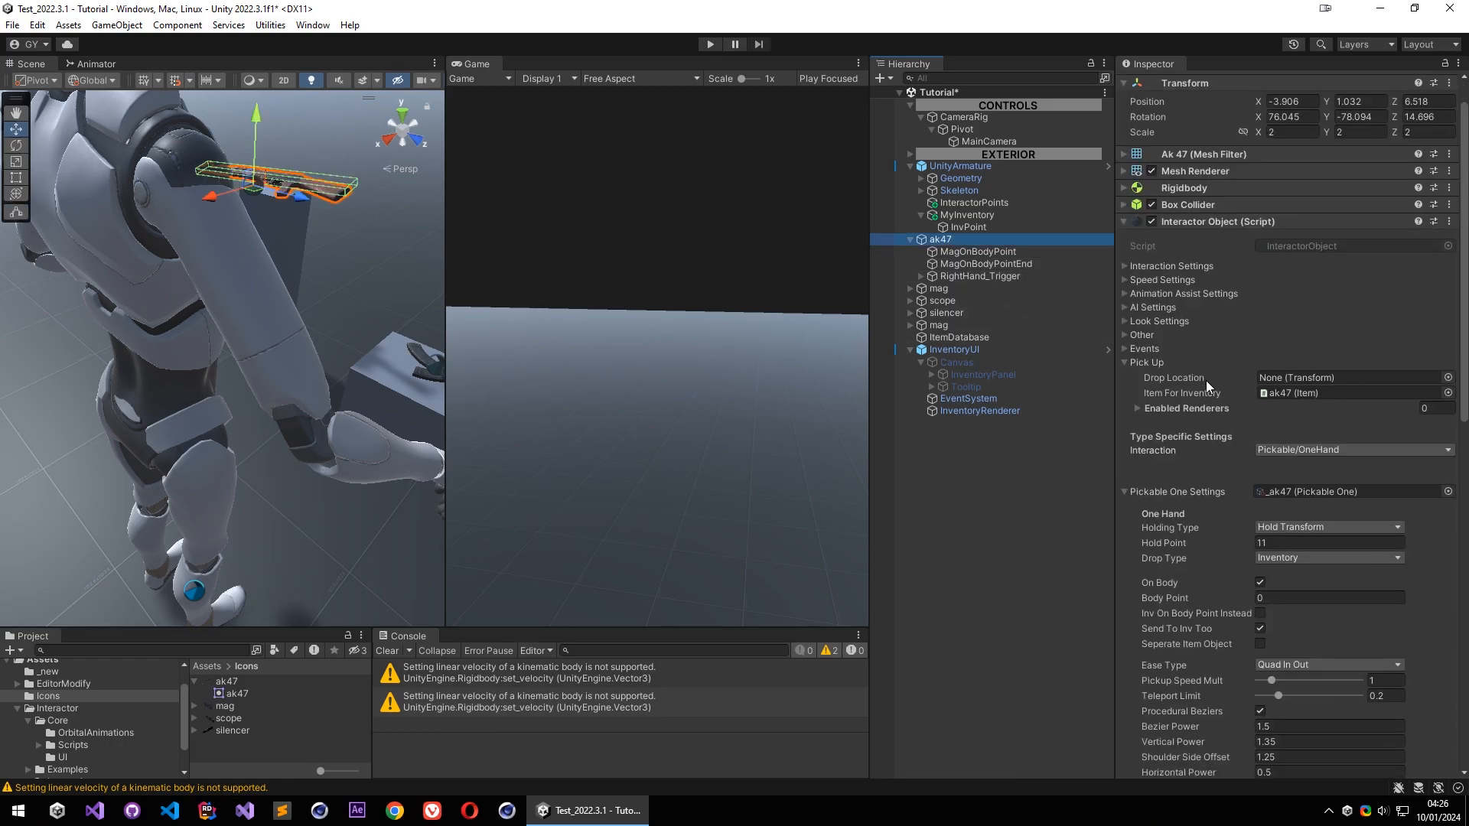
scroll(1205, 378, "down", 2)
left_click(978, 351)
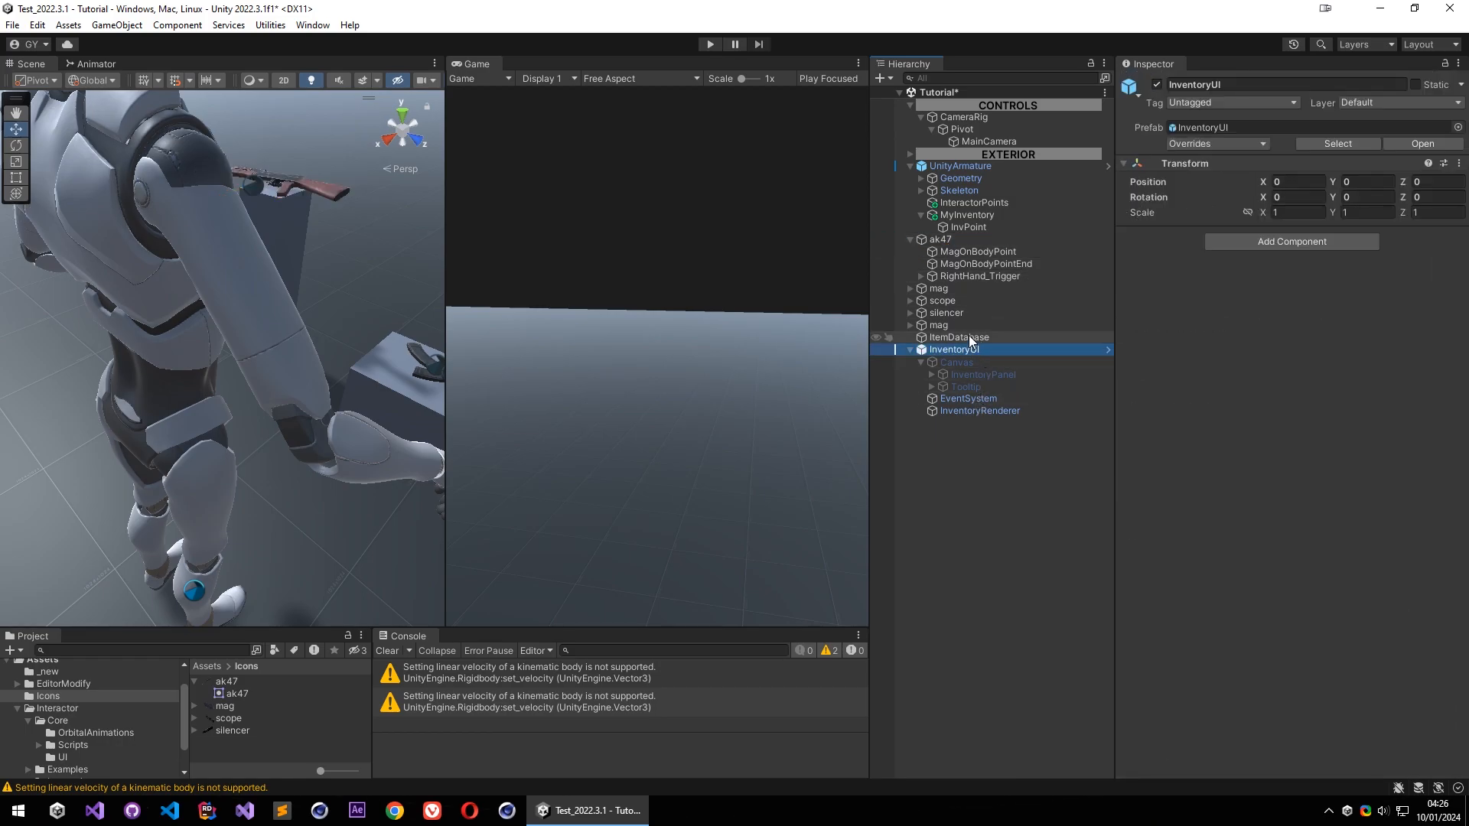
left_click(970, 241)
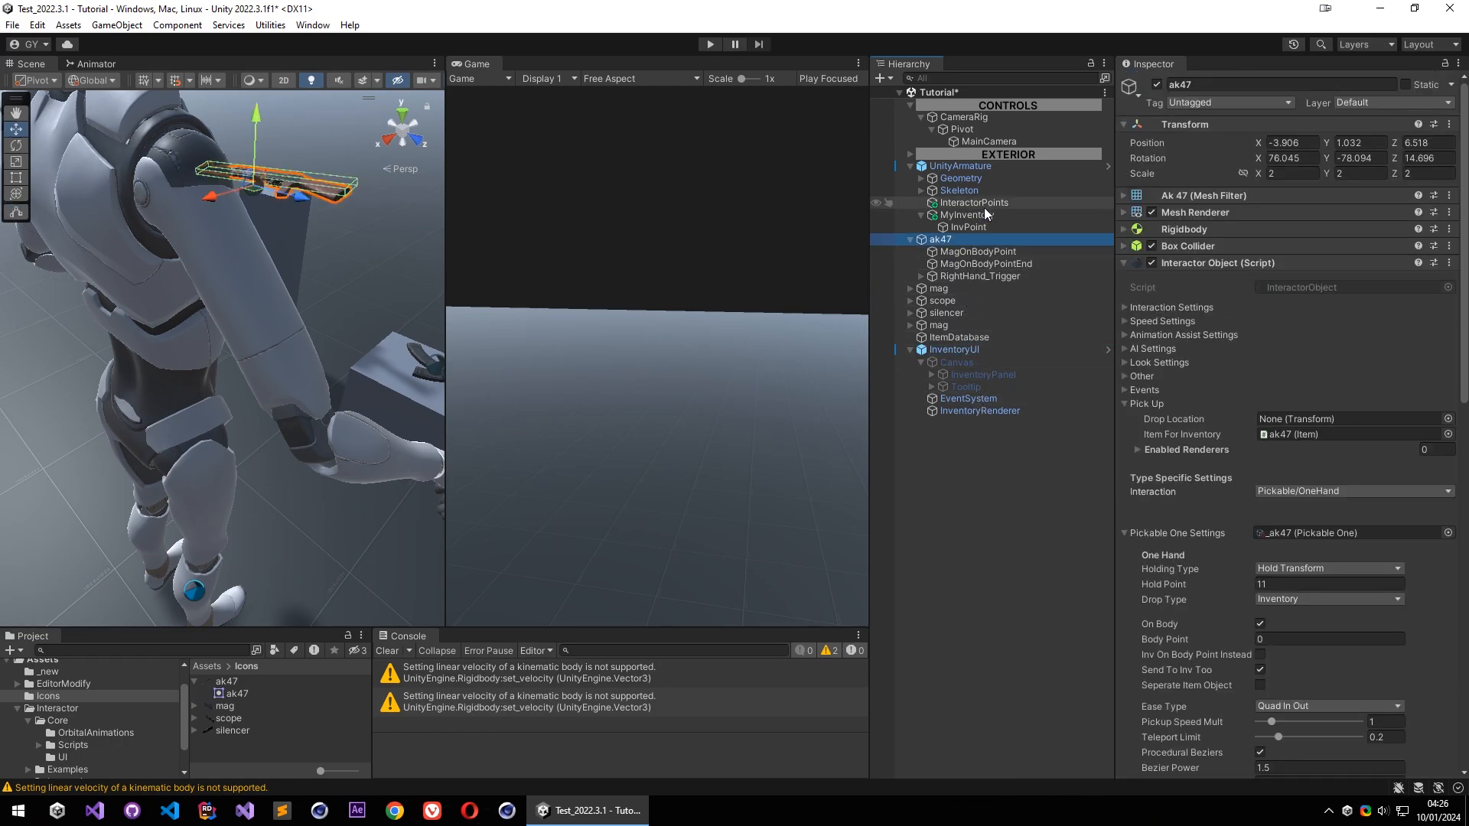
scroll(1194, 620, "down", 10)
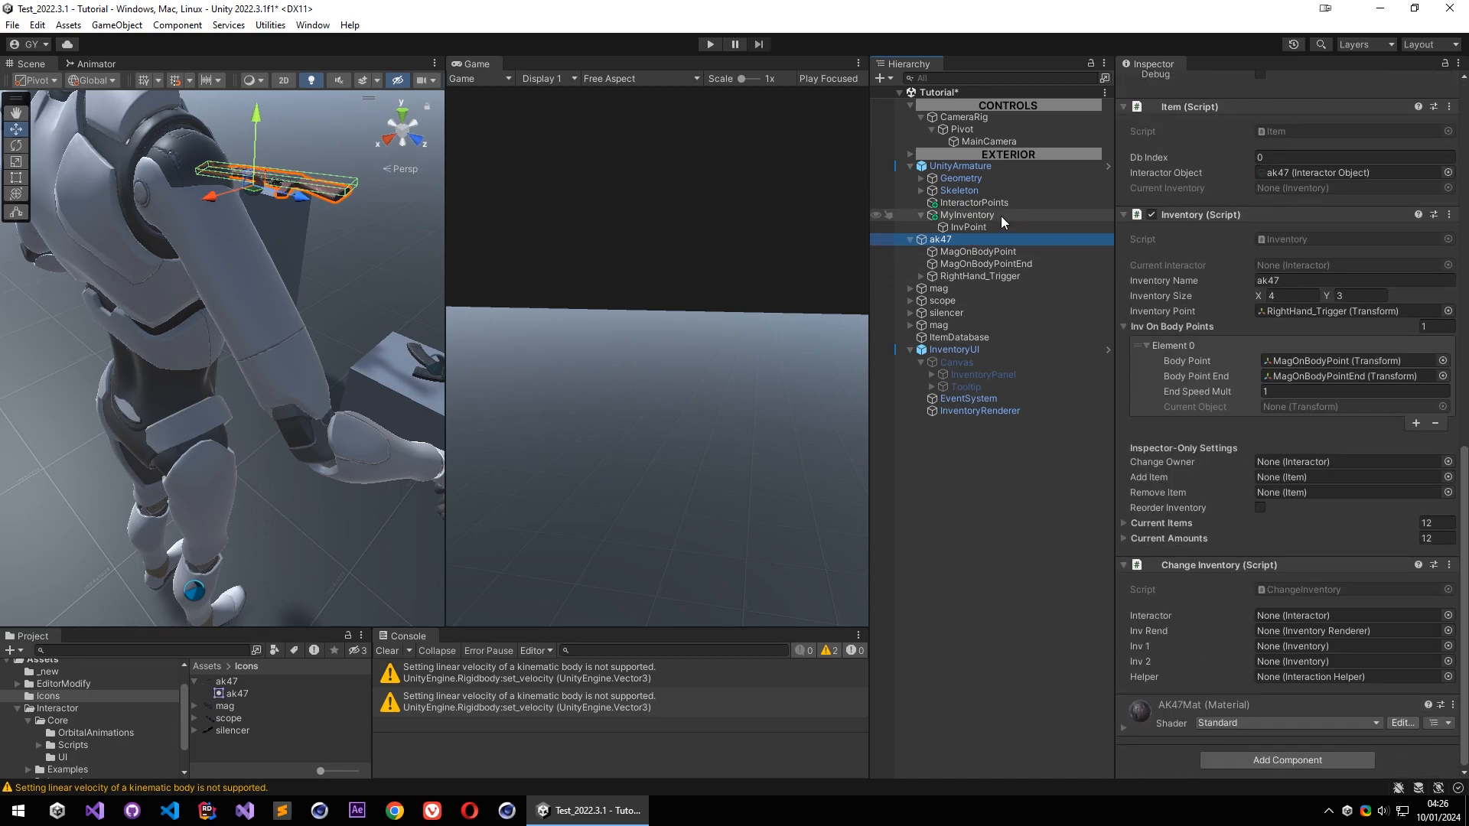
left_click_drag(960, 167, 1302, 617)
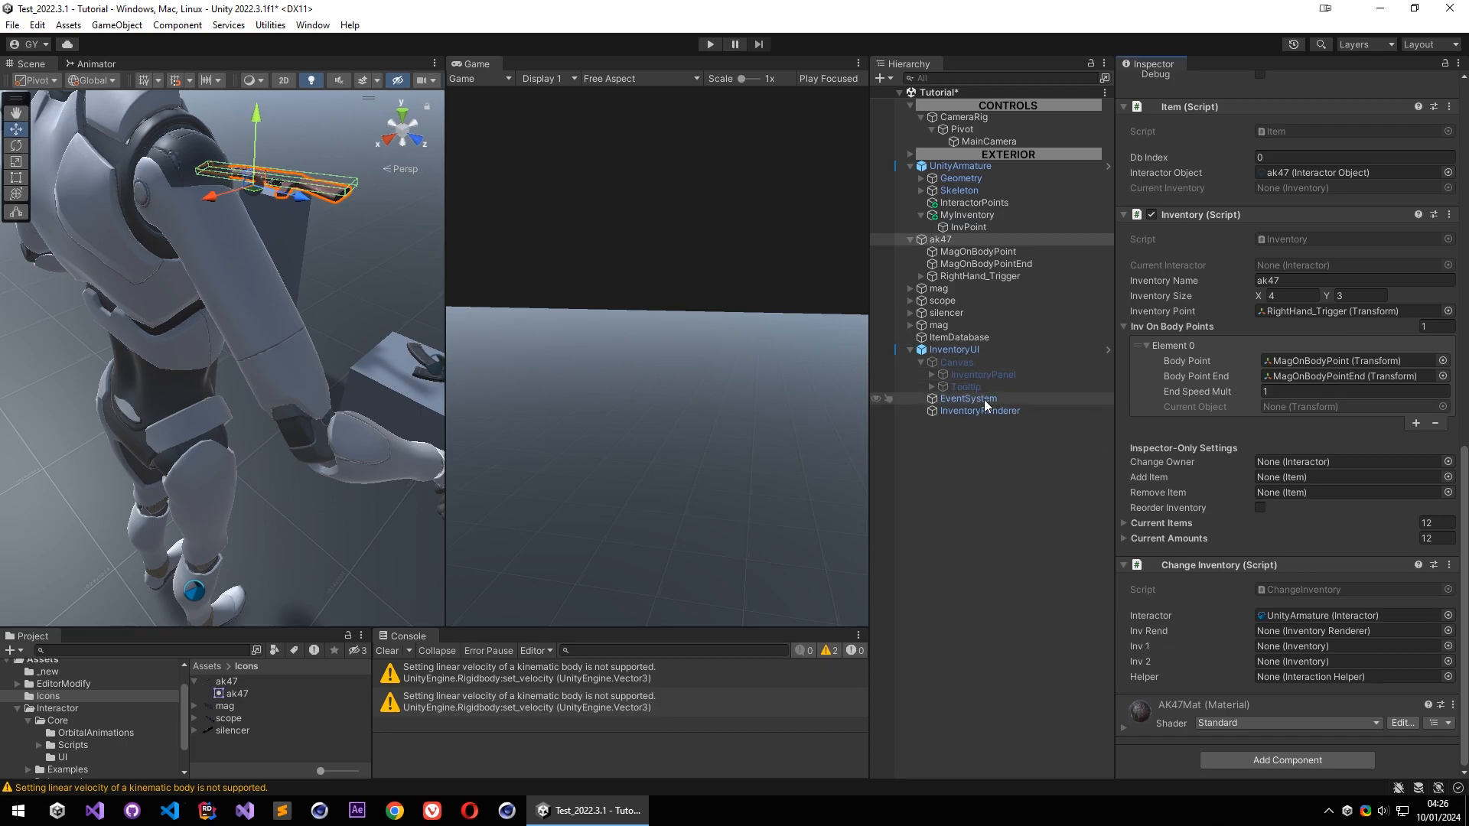
left_click_drag(978, 409, 1281, 632)
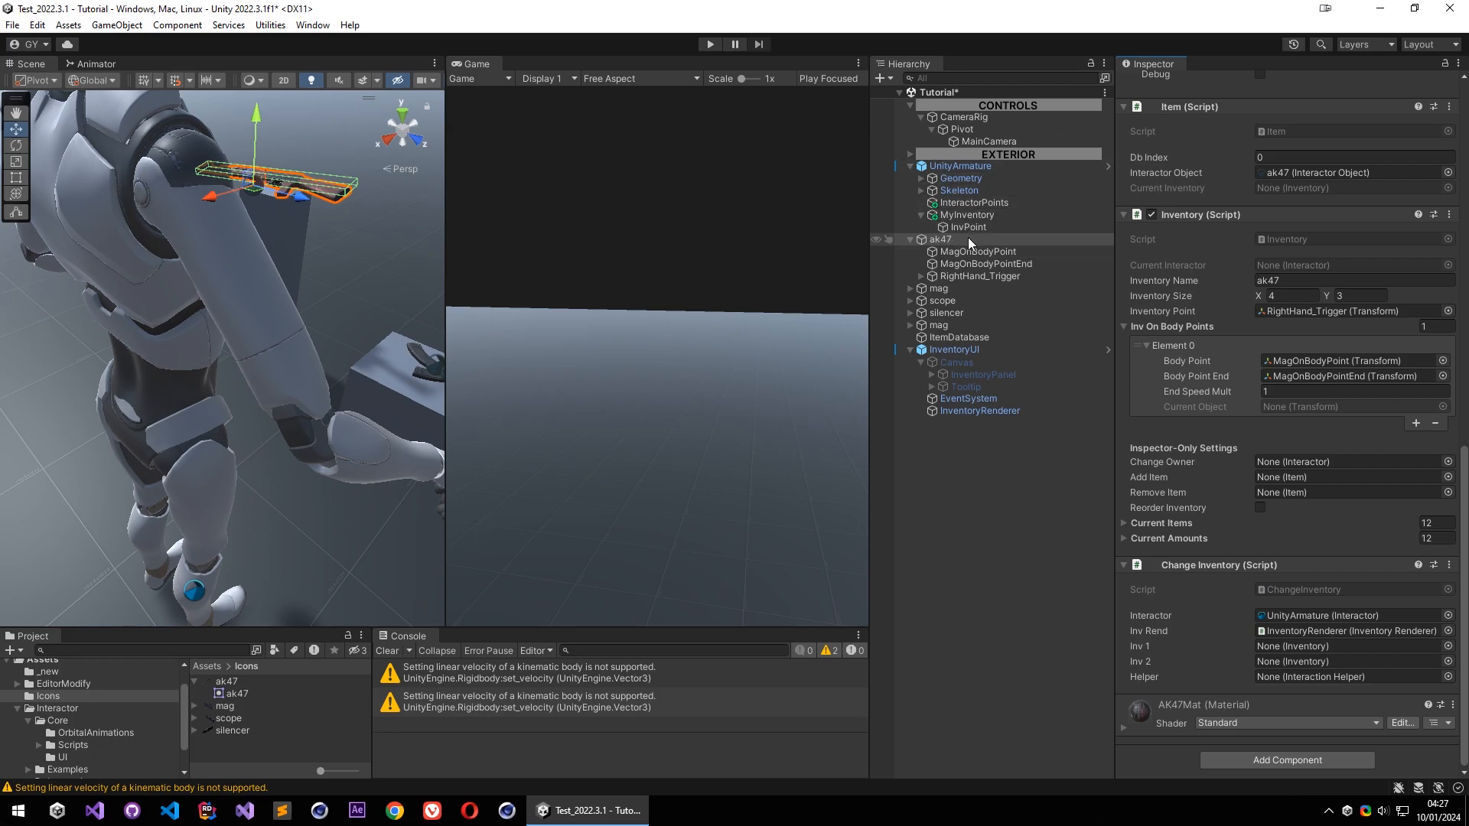
Assign ak47 as Inv 1 and MyInventory as Inv 2 in the Change Inventory component, and clear the console
left_click_drag(957, 240, 1285, 651)
left_click_drag(958, 214, 1303, 663)
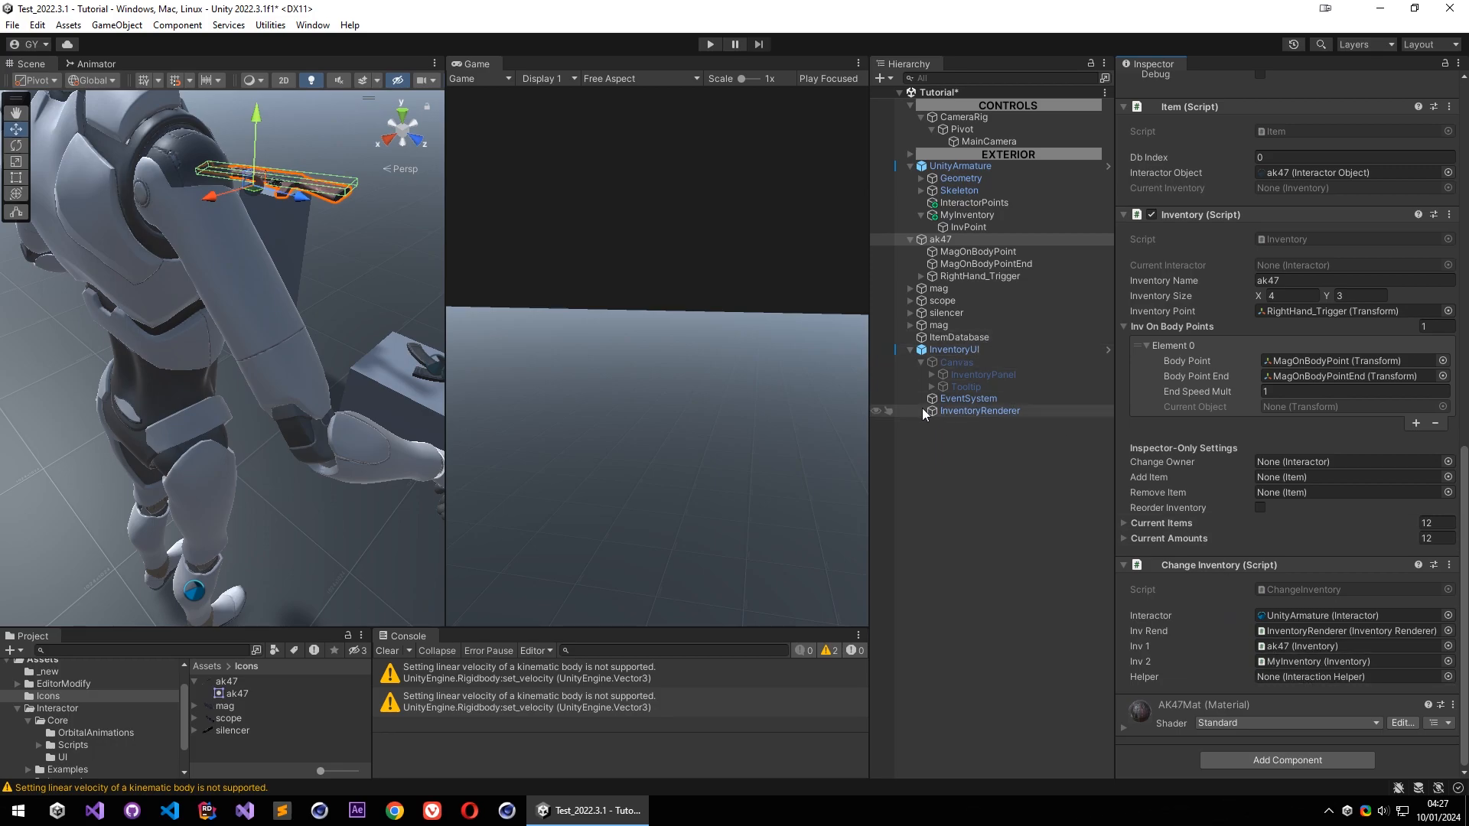
left_click(388, 651)
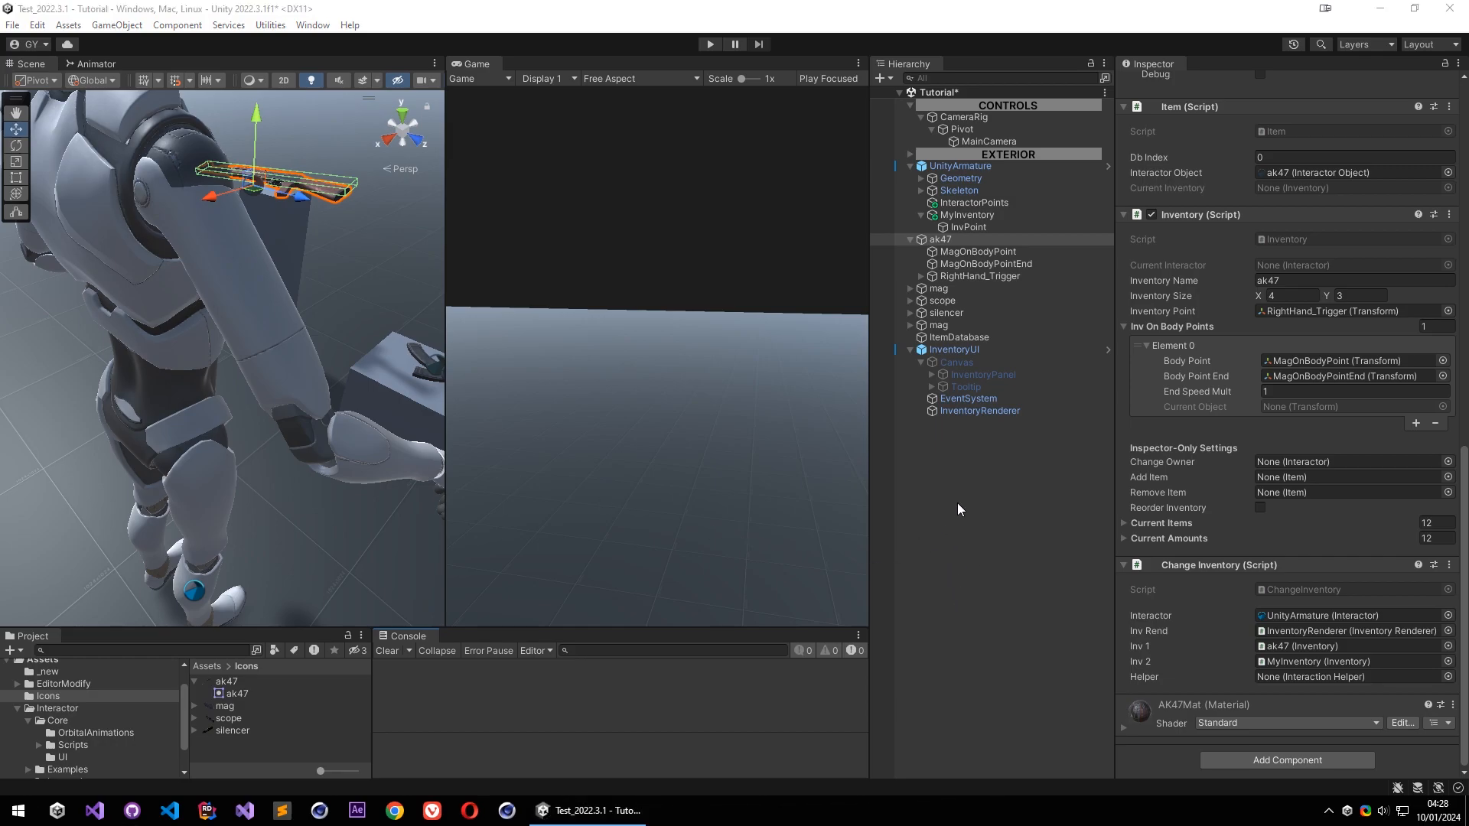
Save the Tutorial scene and open the 05_Pickables and Inventories scene from the _new folder
right_click_drag(285, 355, 249, 341)
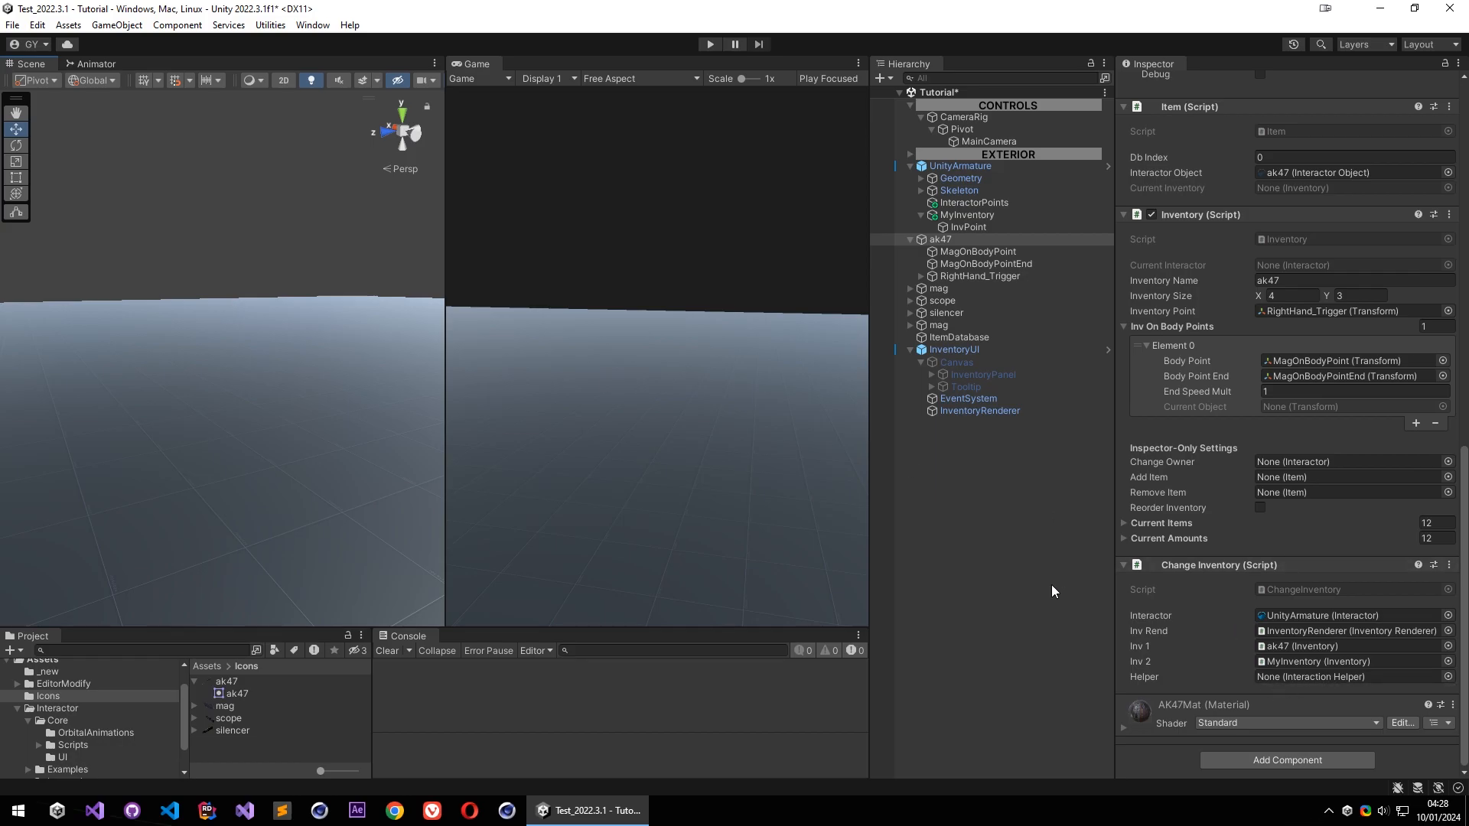
key("ctrl+s")
scroll(72, 696, "up", 1)
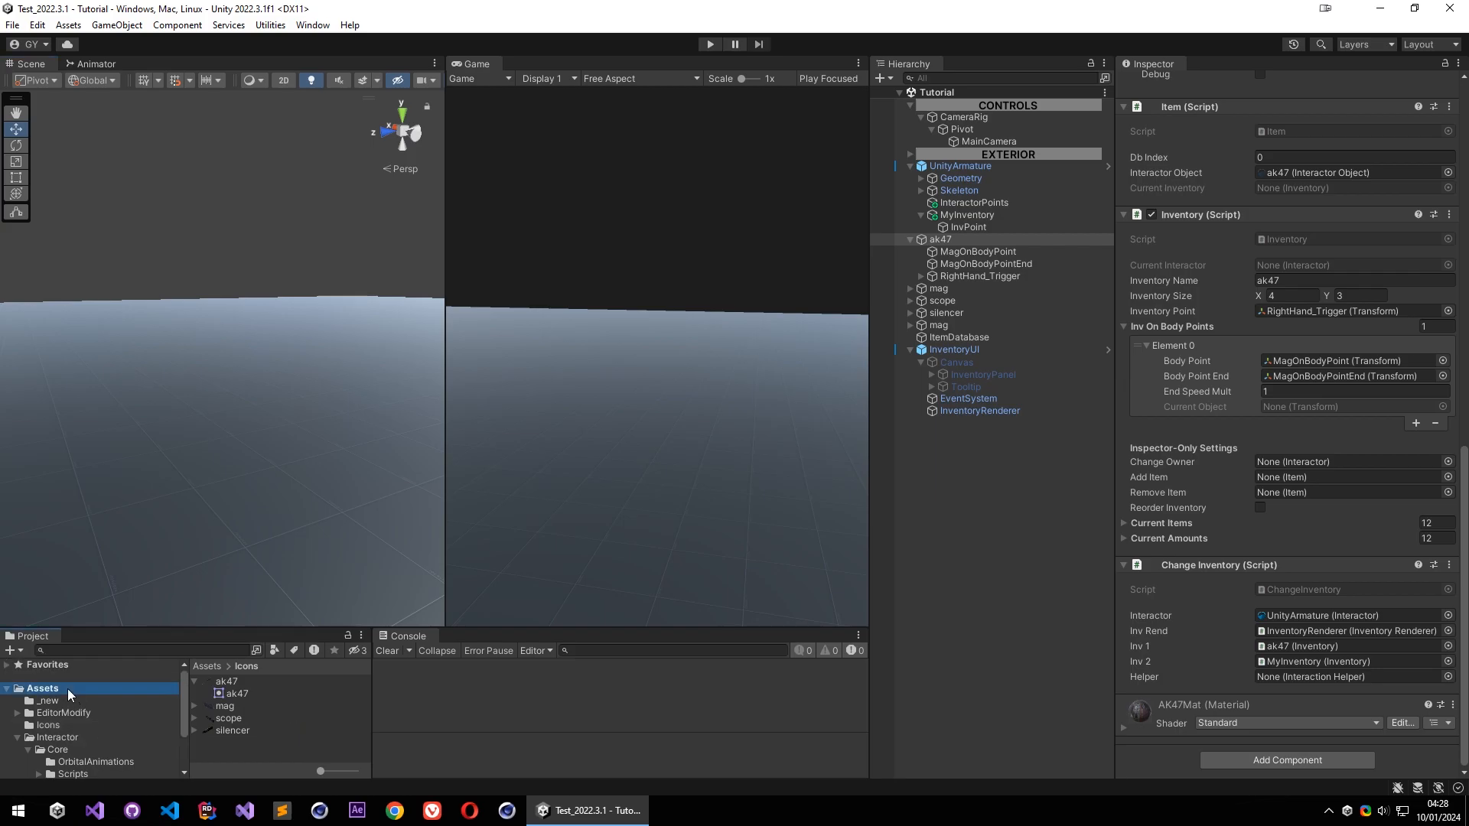
left_click(67, 699)
double_click(257, 681)
Select RightHand_Grab under Chest1's HingePosition and show its interaction path beside the chest
right_click_drag(215, 425, 393, 437)
key("w")
key("w")
left_click(295, 352)
left_click(928, 436)
left_click(931, 447)
left_click(972, 449)
right_click_drag(248, 375, 322, 427, "alt")
left_click_drag(321, 427, 145, 321, "alt")
left_click(1132, 472)
left_click_drag(222, 266, 191, 306, "alt")
right_click_drag(191, 306, 528, 405, "alt")
middle_click_drag(258, 383, 265, 374)
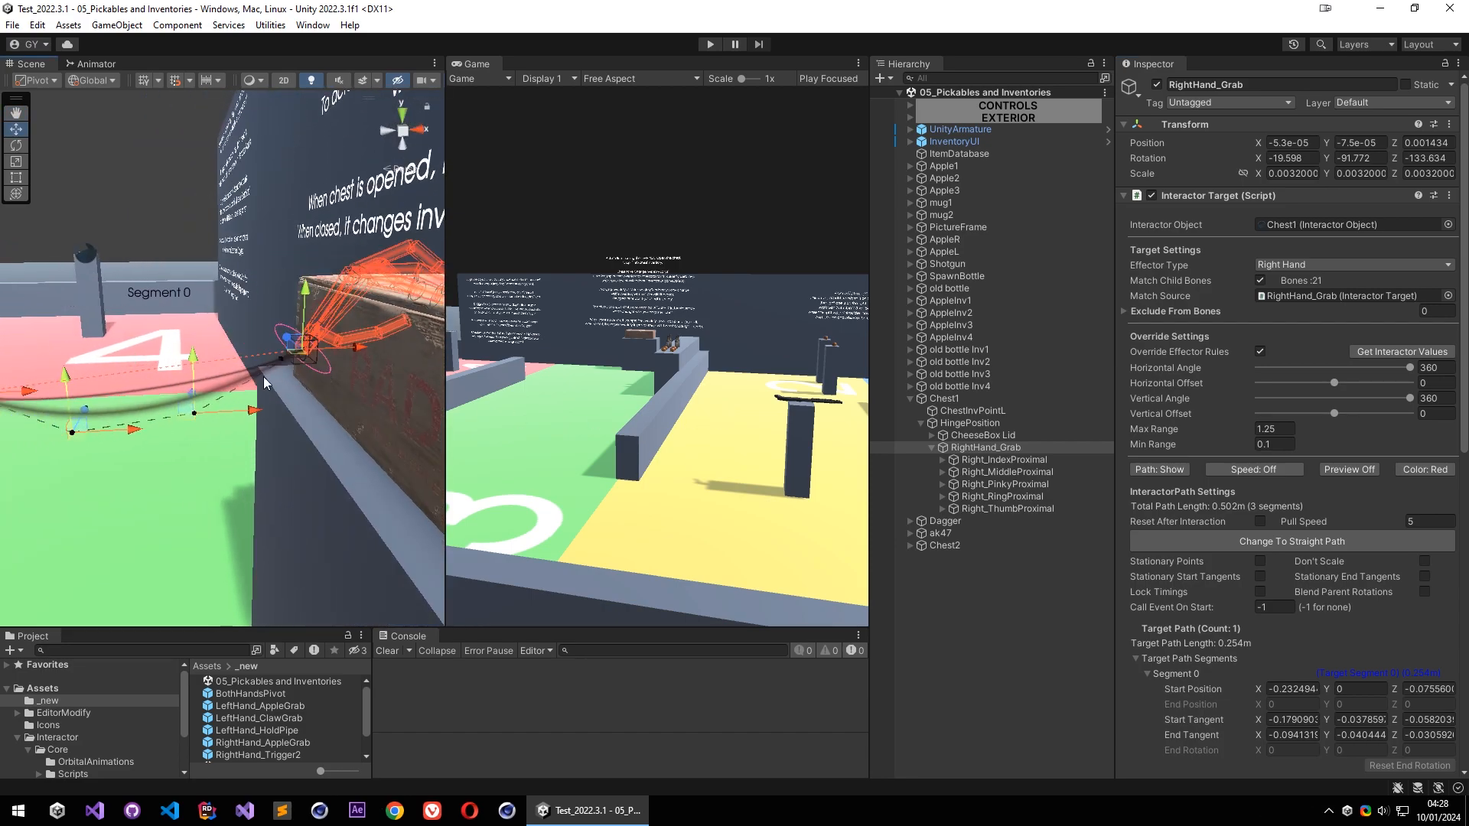
Examine RightHand_Grab's target and back path segments together with the ChangeInventories calls in End Event 0 and End Event 1
scroll(1258, 549, "down", 13)
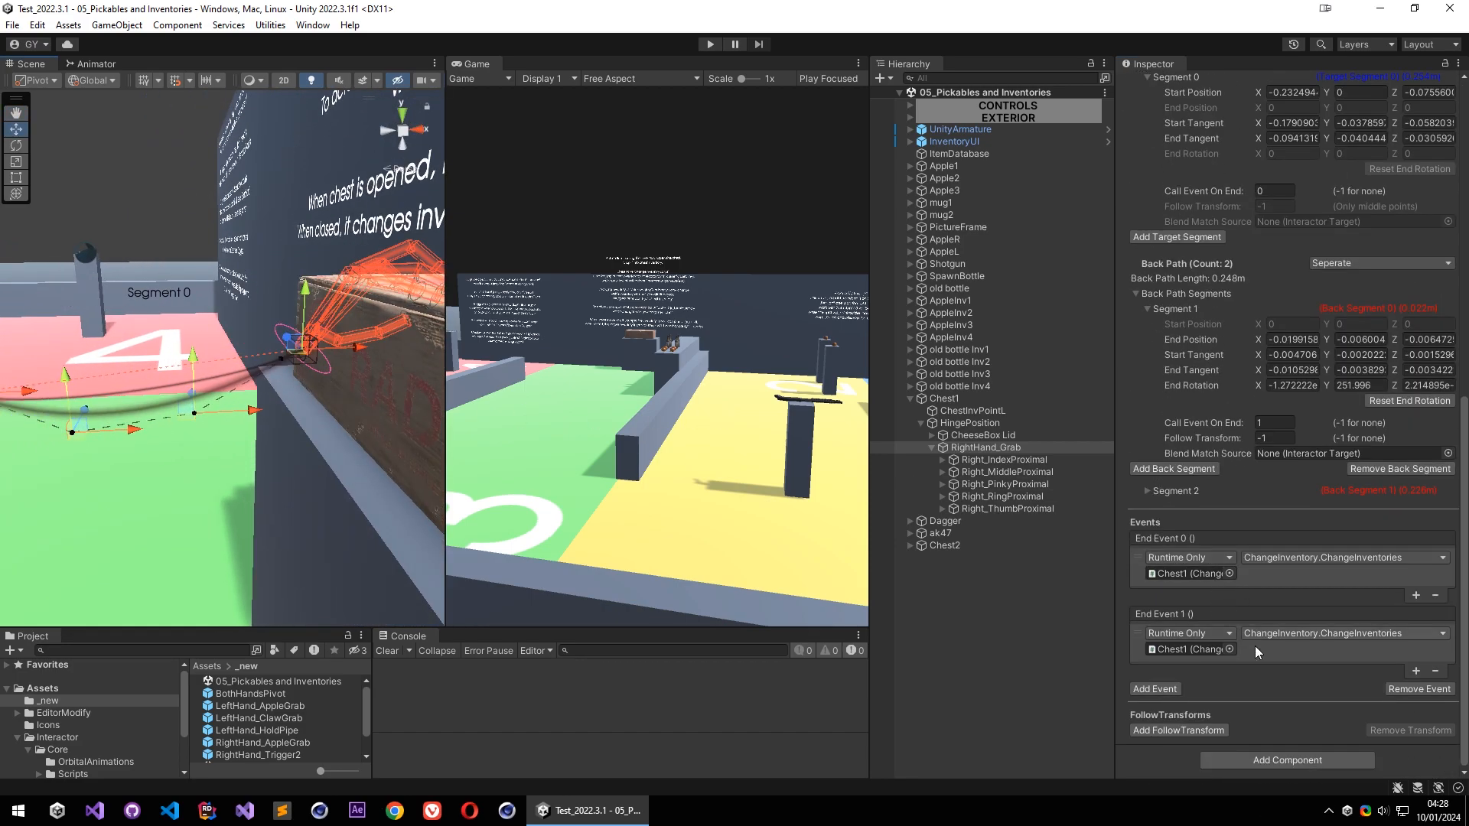
left_click(1307, 573)
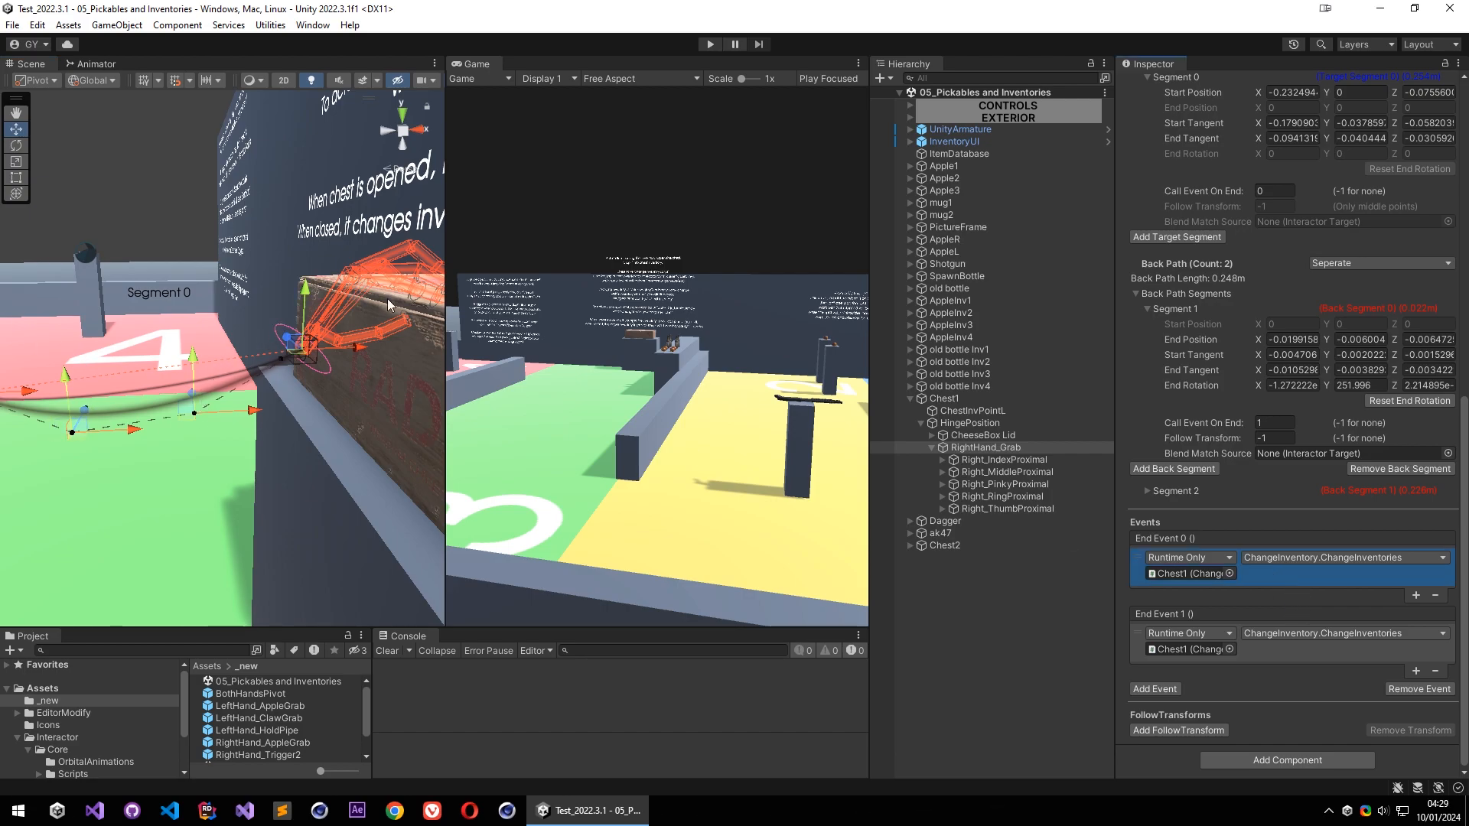
left_click(267, 360)
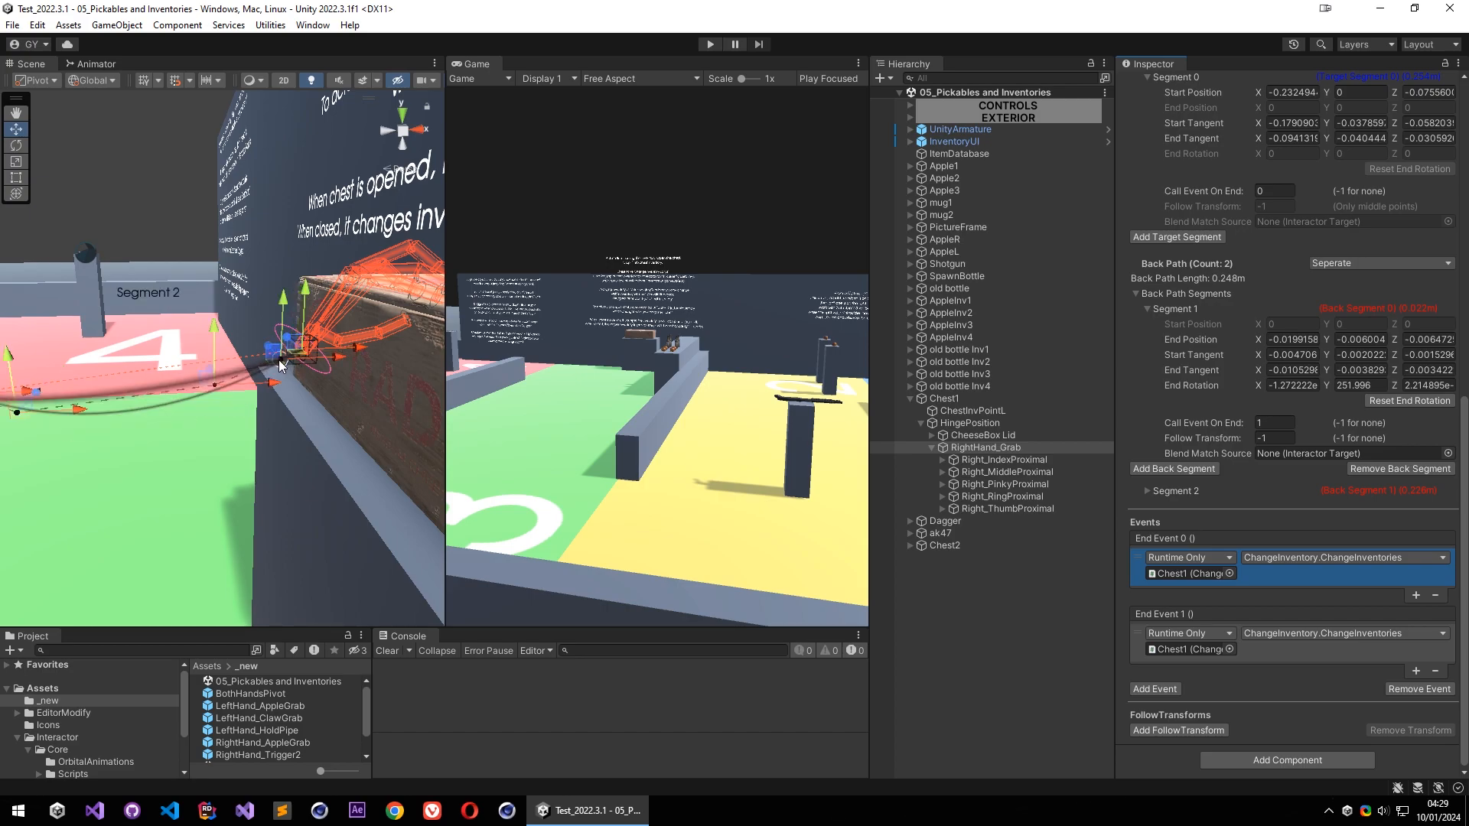
left_click(1273, 648)
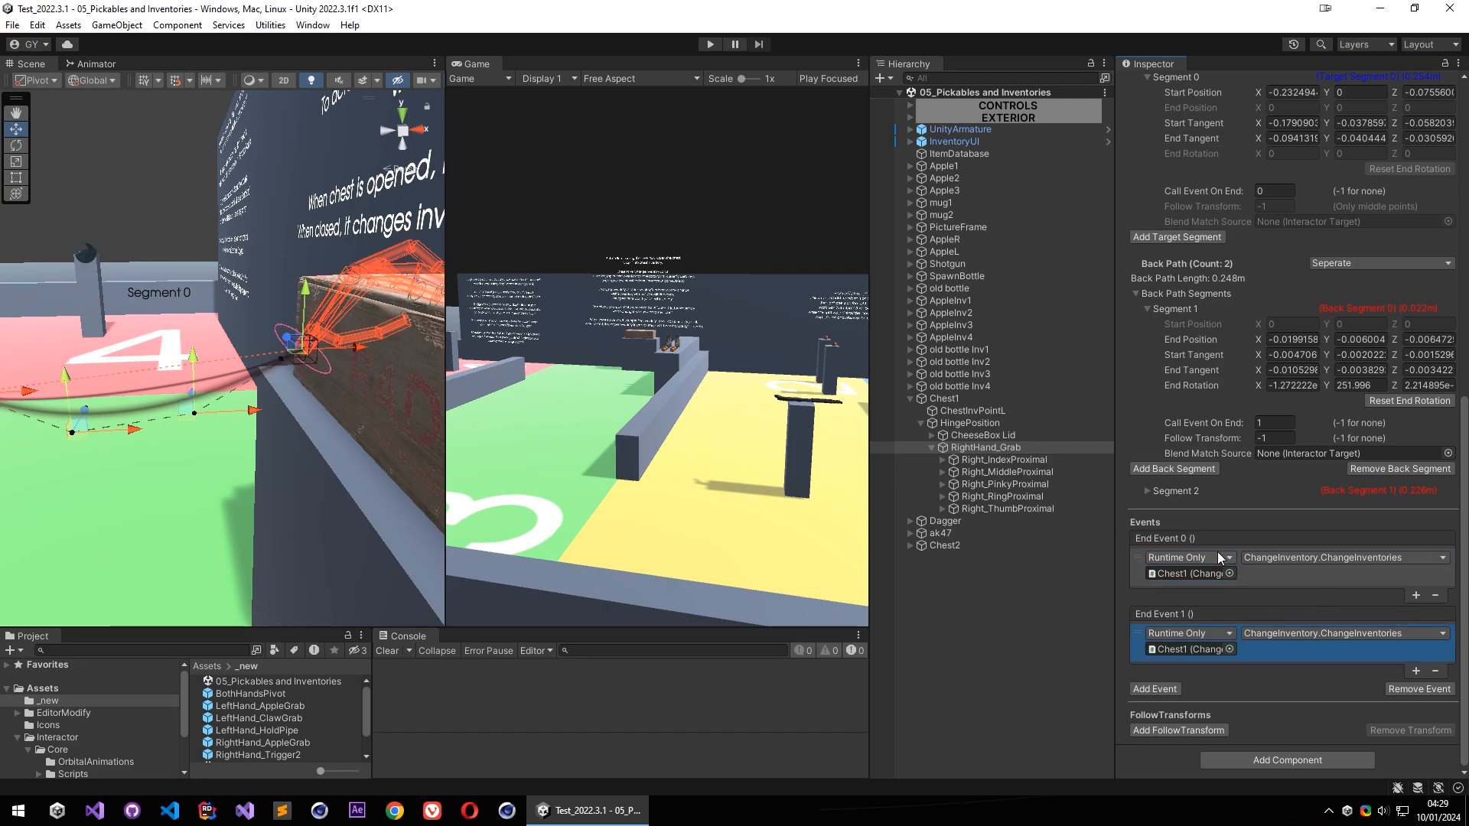
scroll(1183, 301, "up", 3)
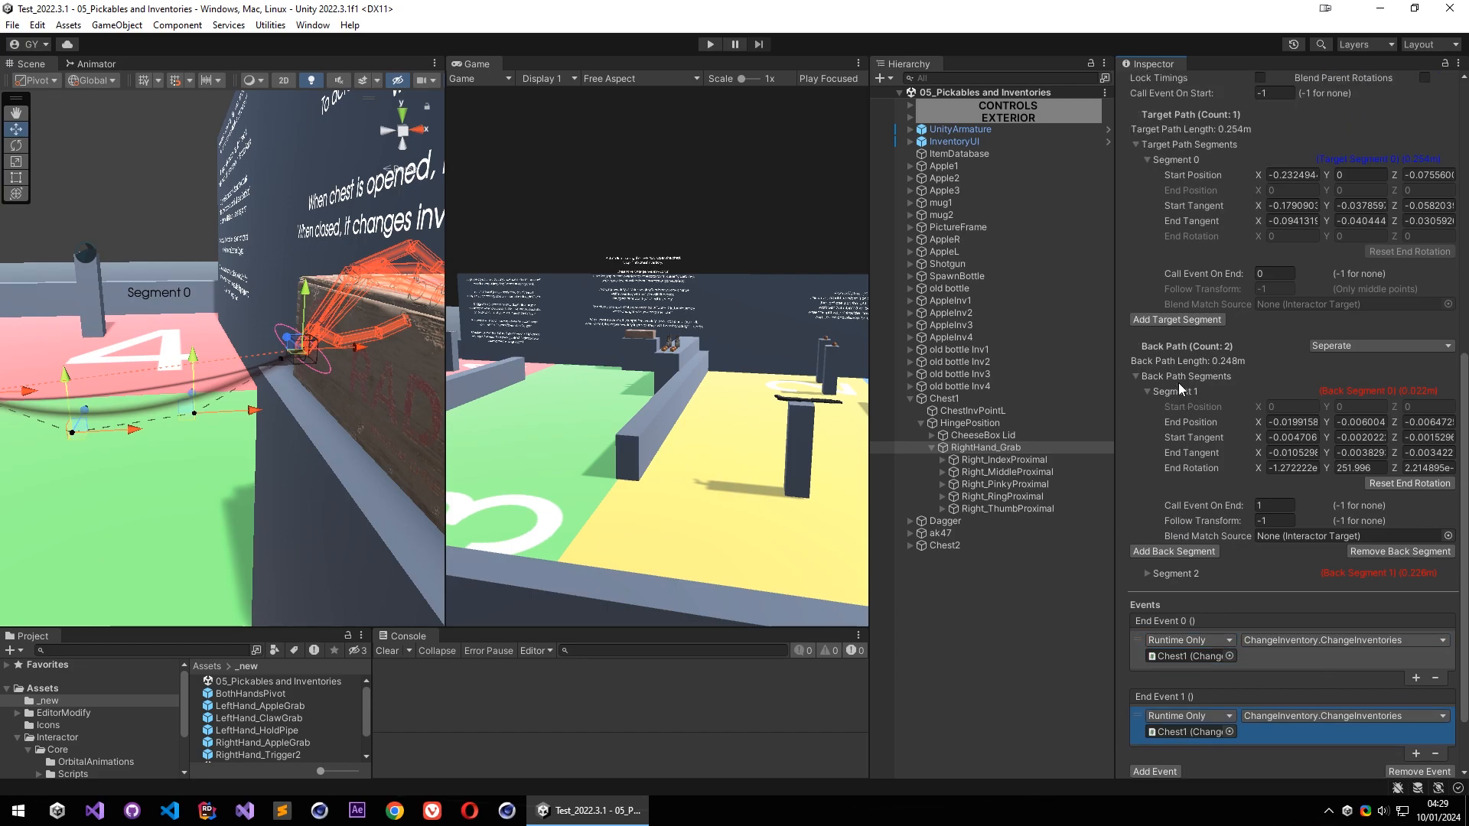
left_click(1178, 390)
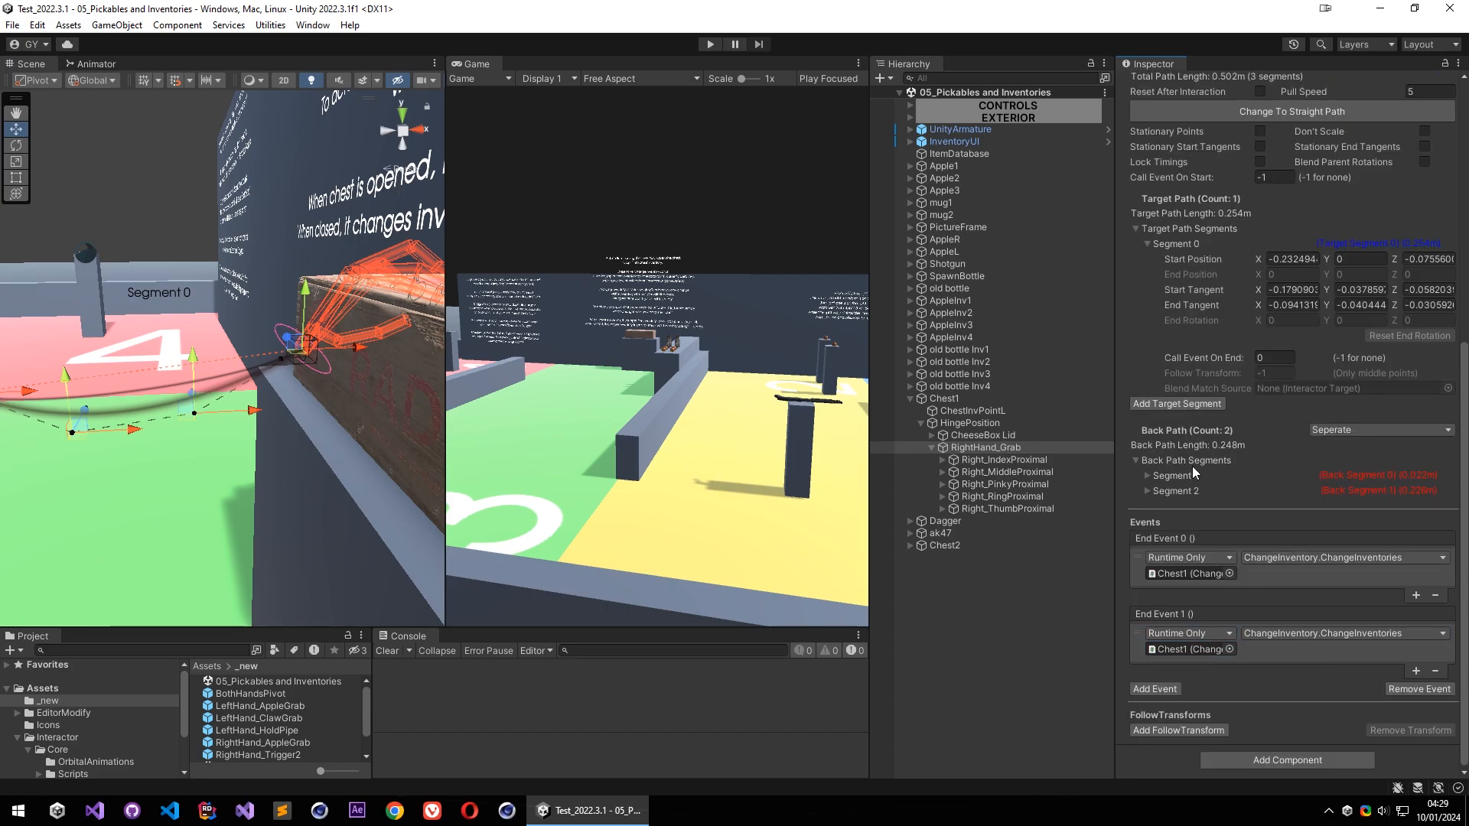
left_click(1218, 479)
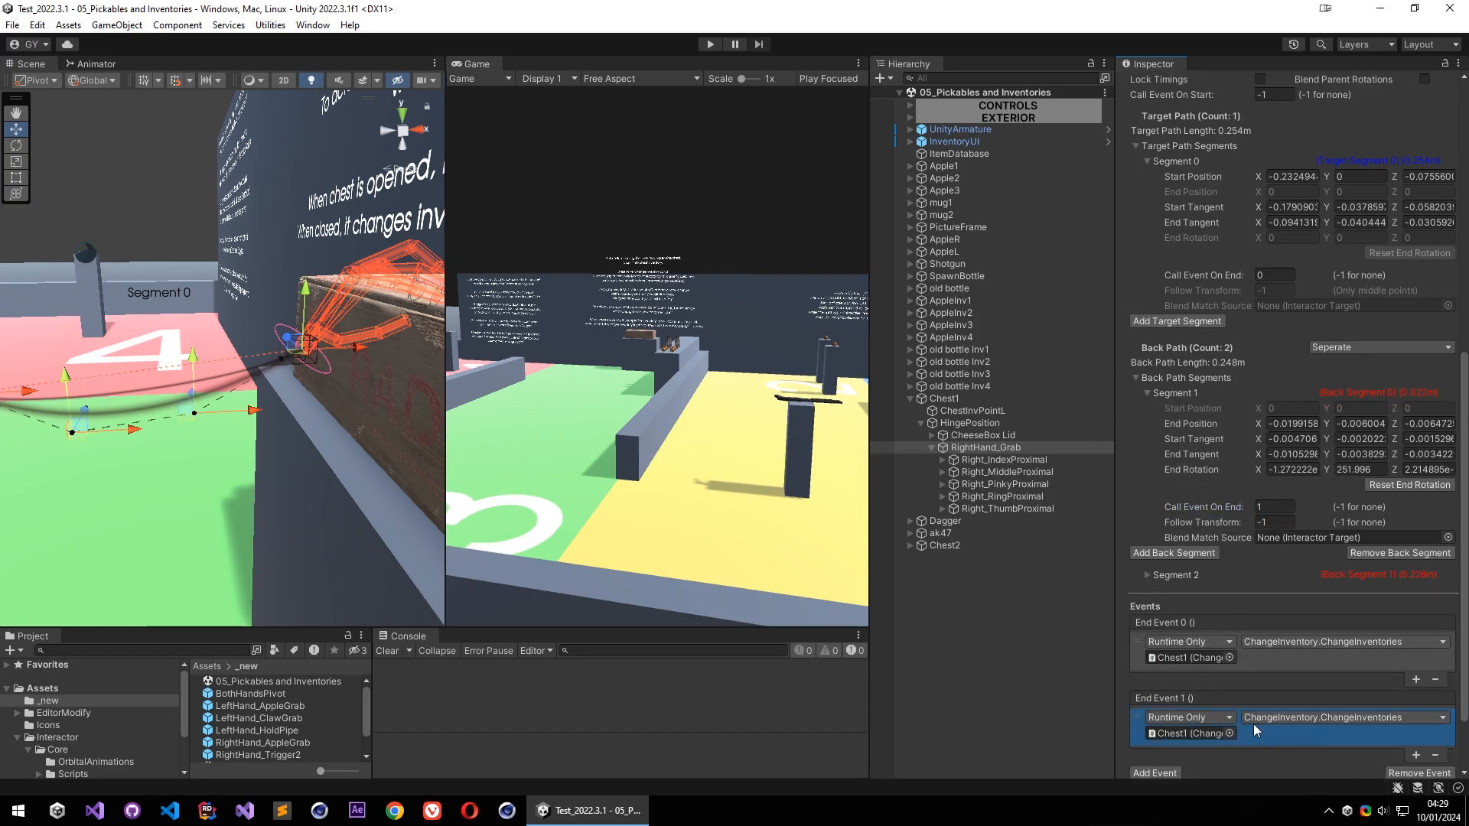
left_click_drag(190, 391, 319, 378, "alt")
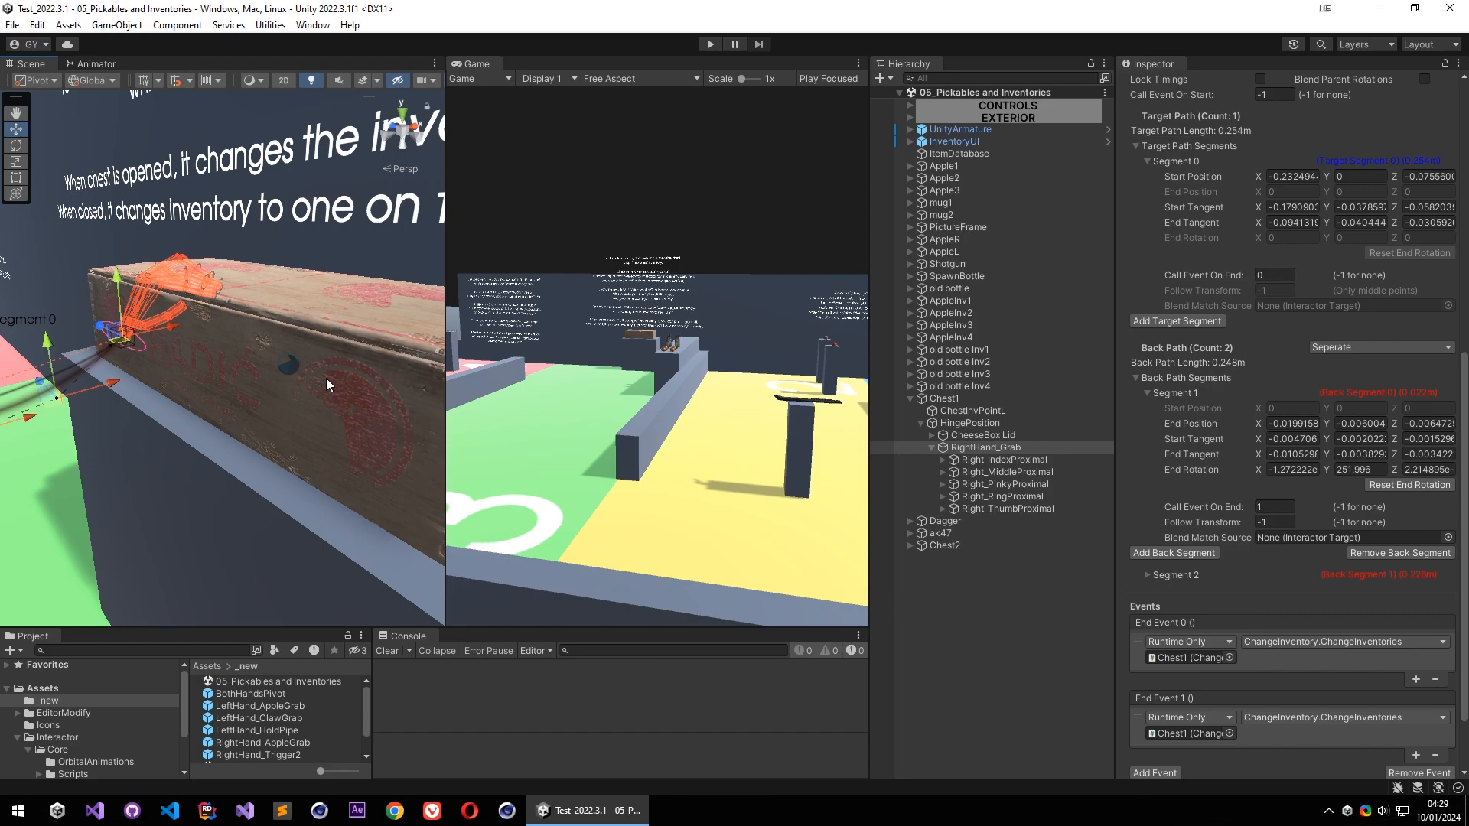
left_click(1289, 738)
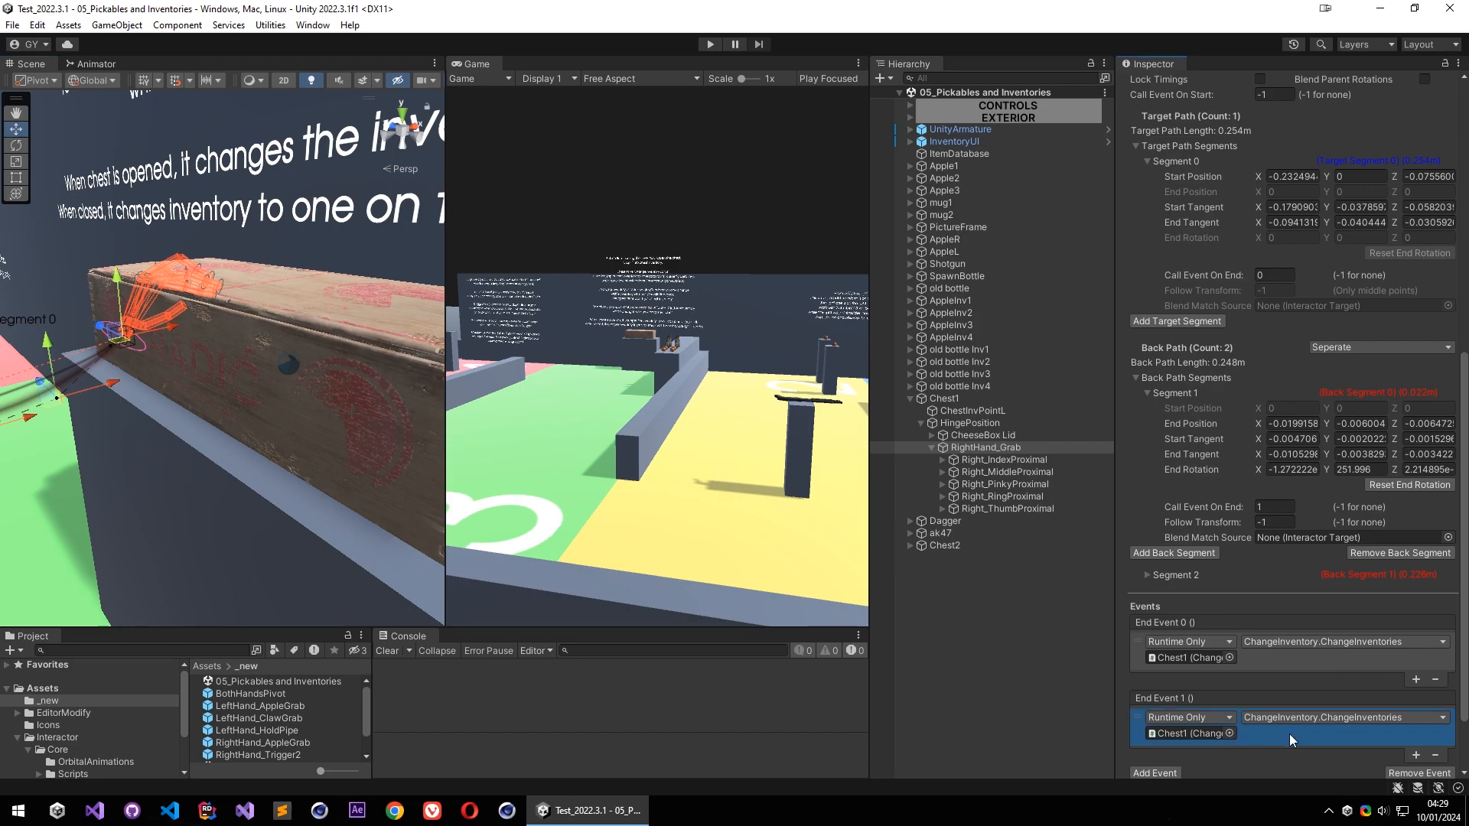
Look over the example scene from farther away and reopen the Tutorial scene
right_click_drag(206, 375, 495, 515)
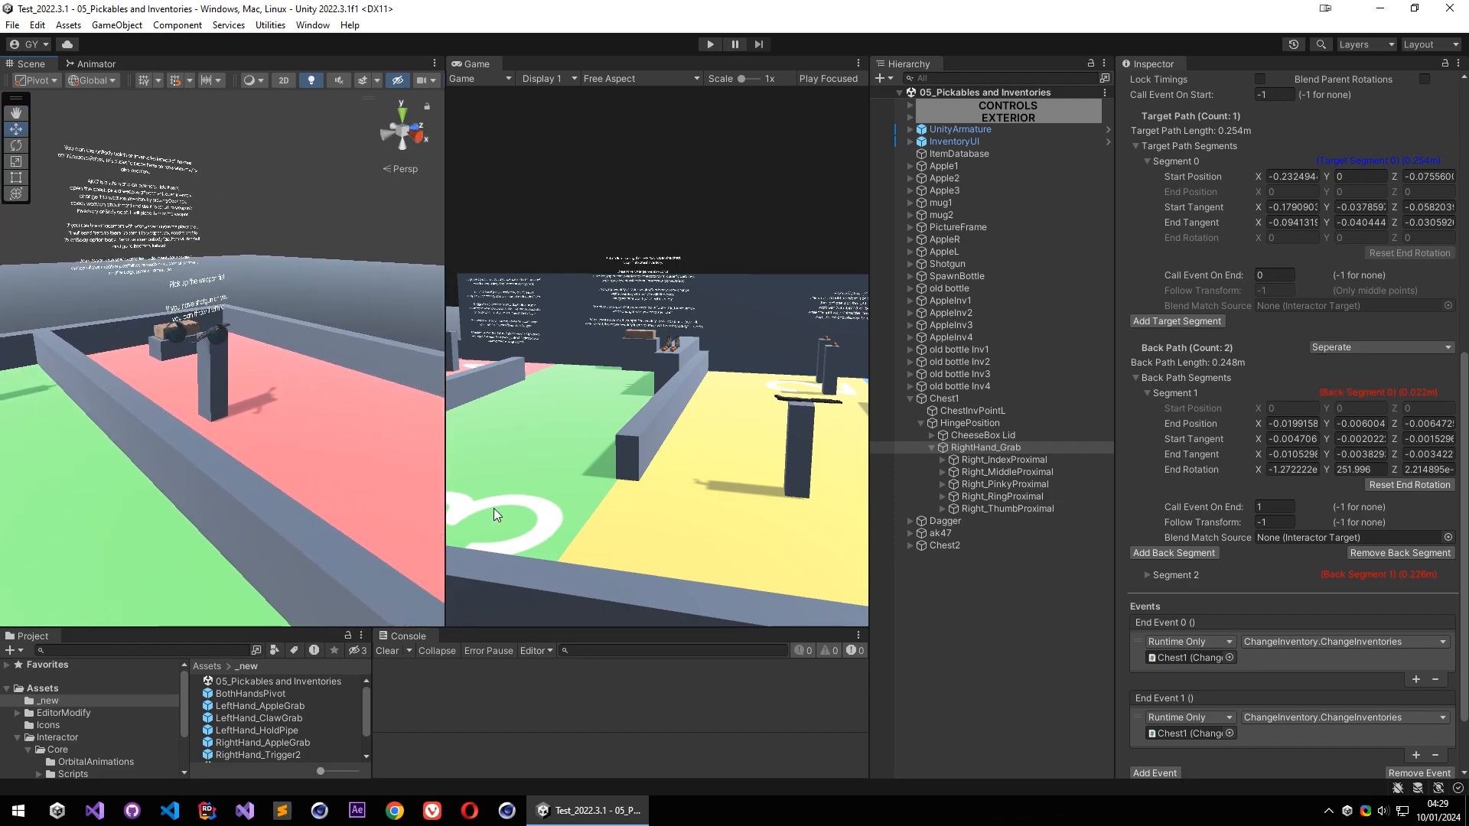
scroll(250, 713, "down", 2)
double_click(249, 733)
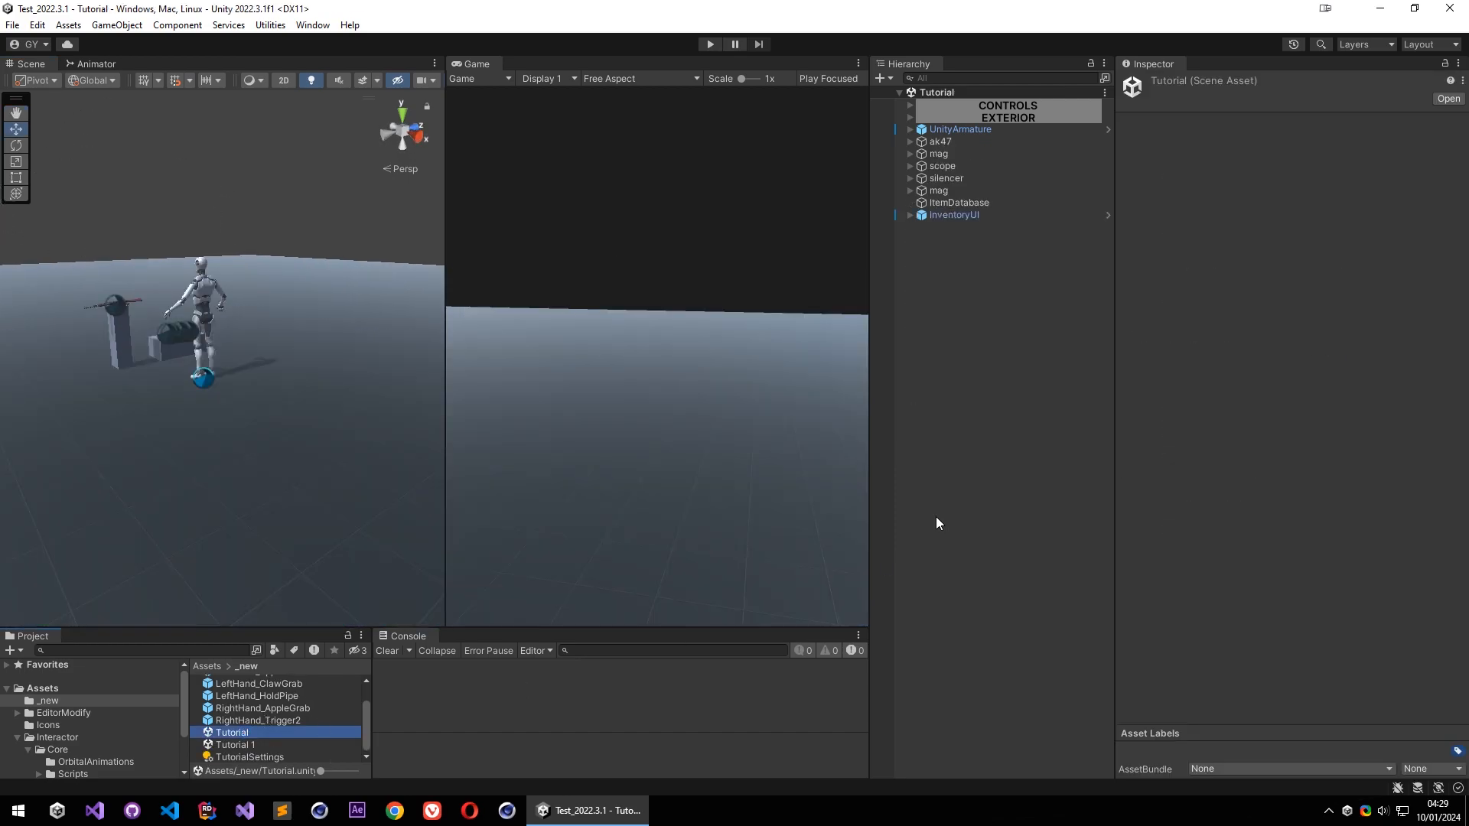
Select the ak47 on its pedestal and review its Inventory and Change Inventory components
key("w")
right_click_drag(342, 484, 137, 587)
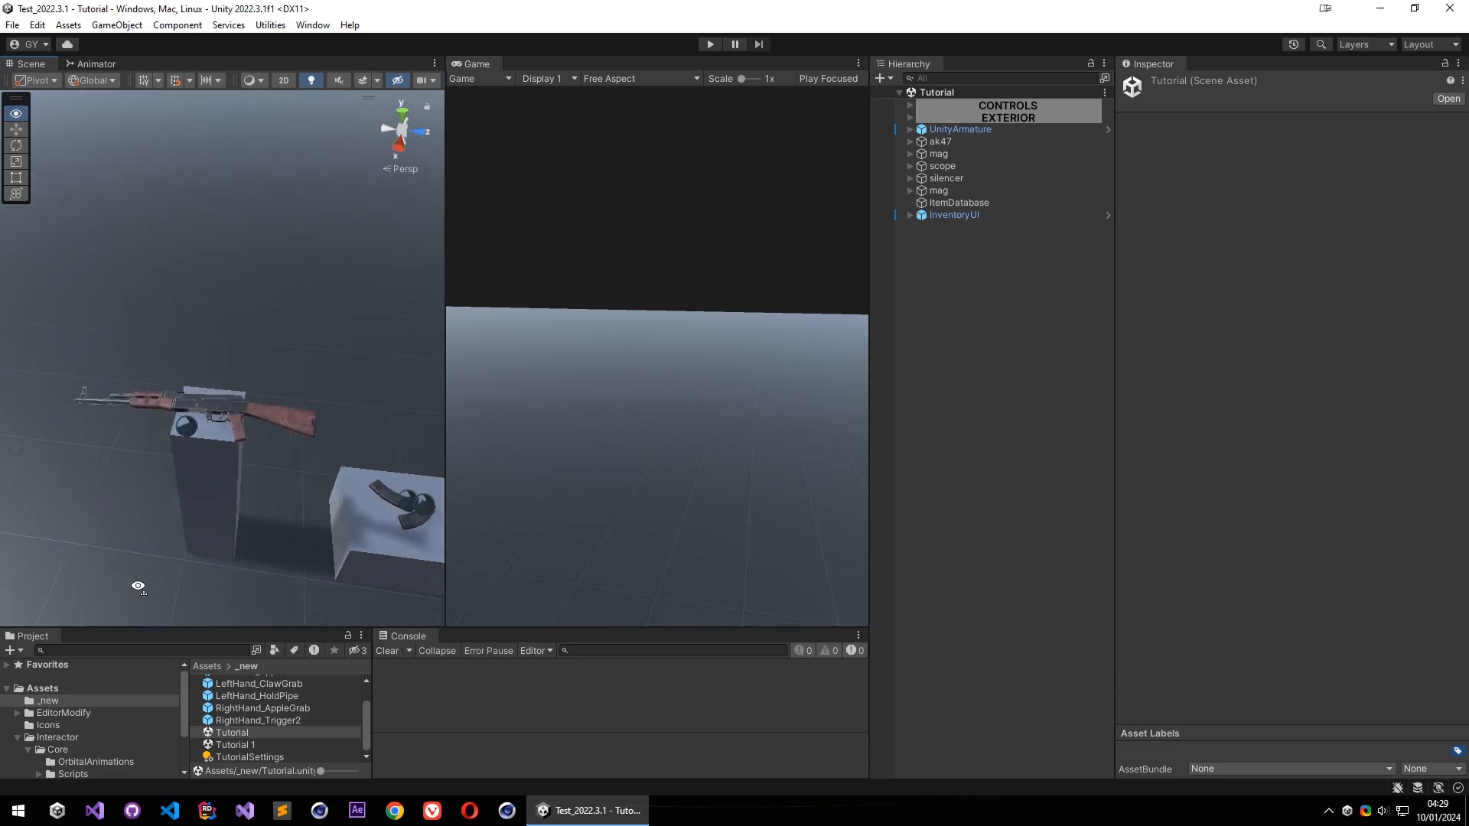
left_click(298, 457)
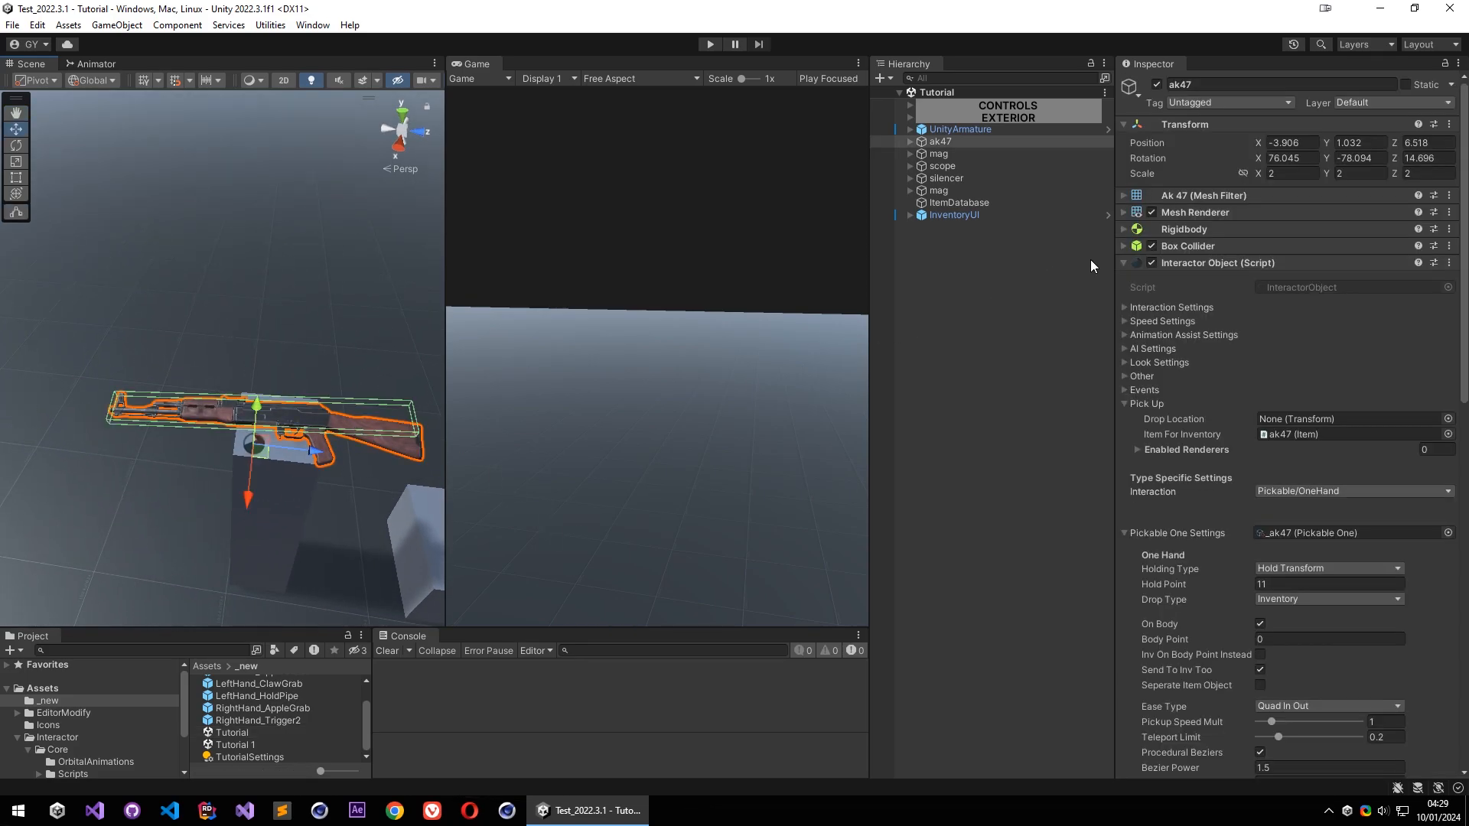
scroll(1209, 454, "down", 15)
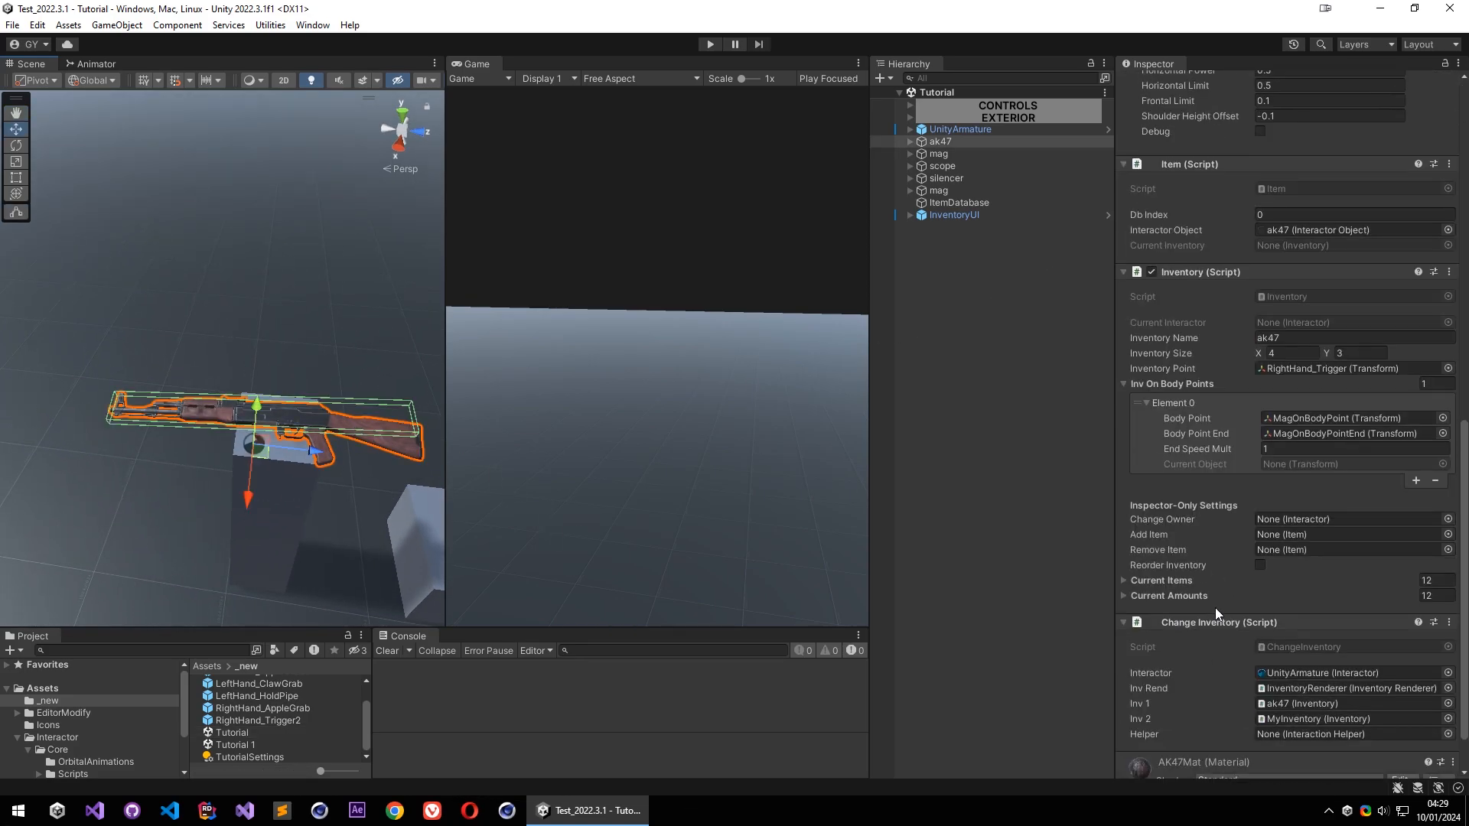
scroll(1212, 428, "up", 12)
Select and frame UnityArmature, and examine the Weapon Inv Key and Inventory Weapon settings of its Pickup Test Inputs component
left_click(996, 133)
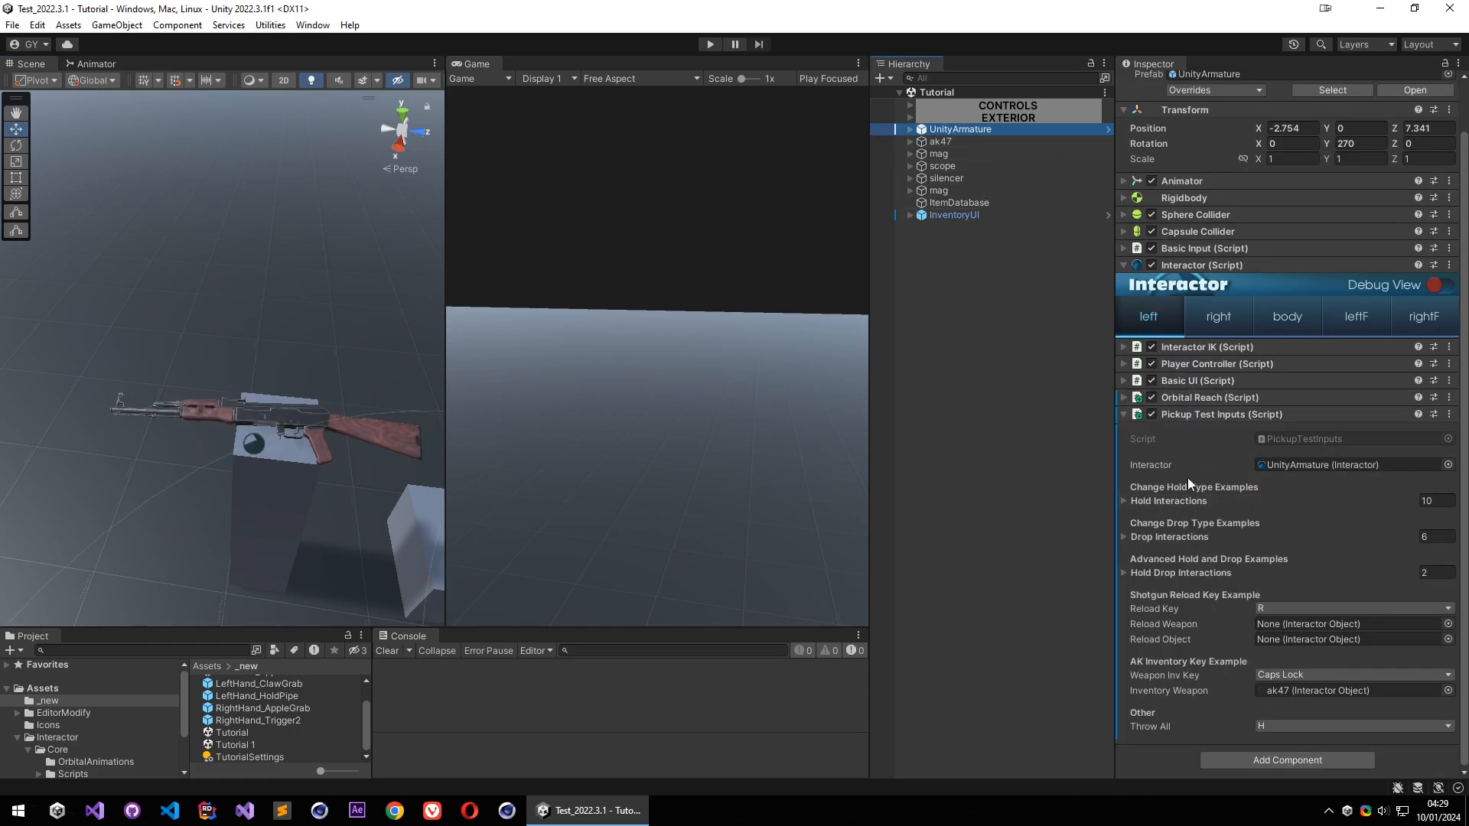
key("f")
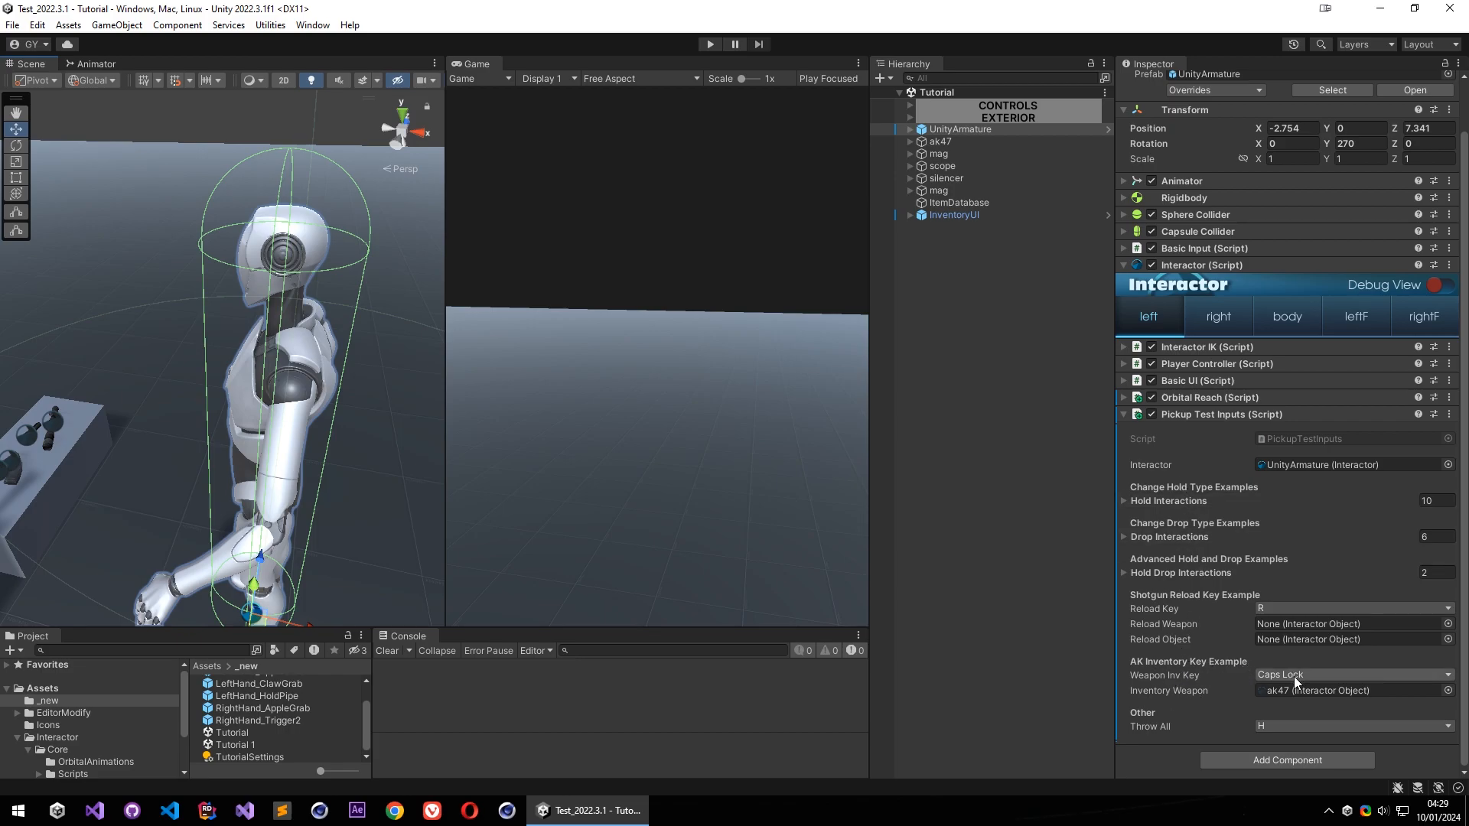
left_click(1193, 673)
left_click(1183, 691)
Open the PickupTestInputs script in Visual Studio and highlight the inventoryWeapon check inside the weaponInvKey condition
left_click(1310, 438)
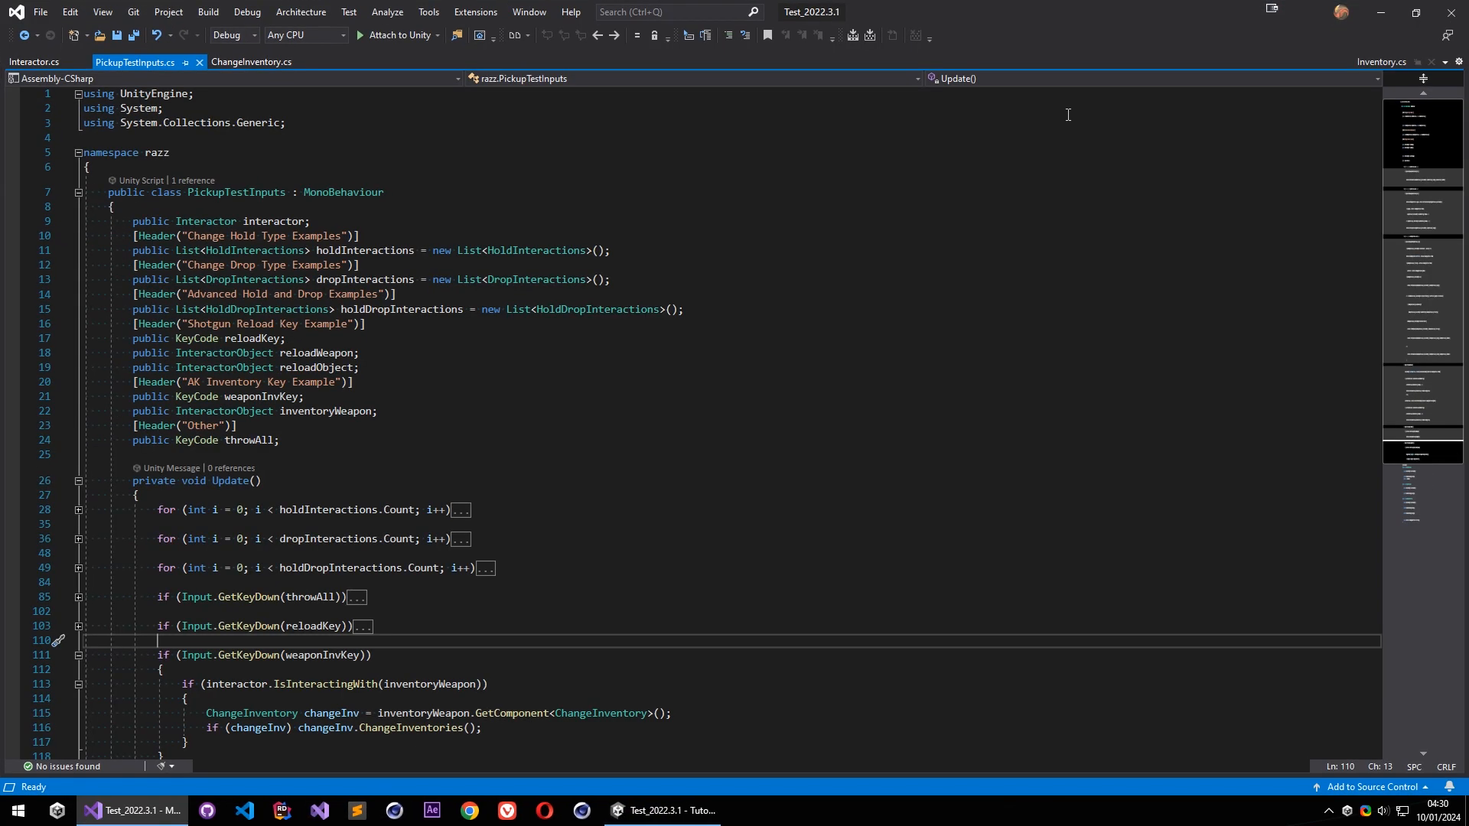
scroll(315, 346, "down", 7)
left_click_drag(182, 378, 190, 436)
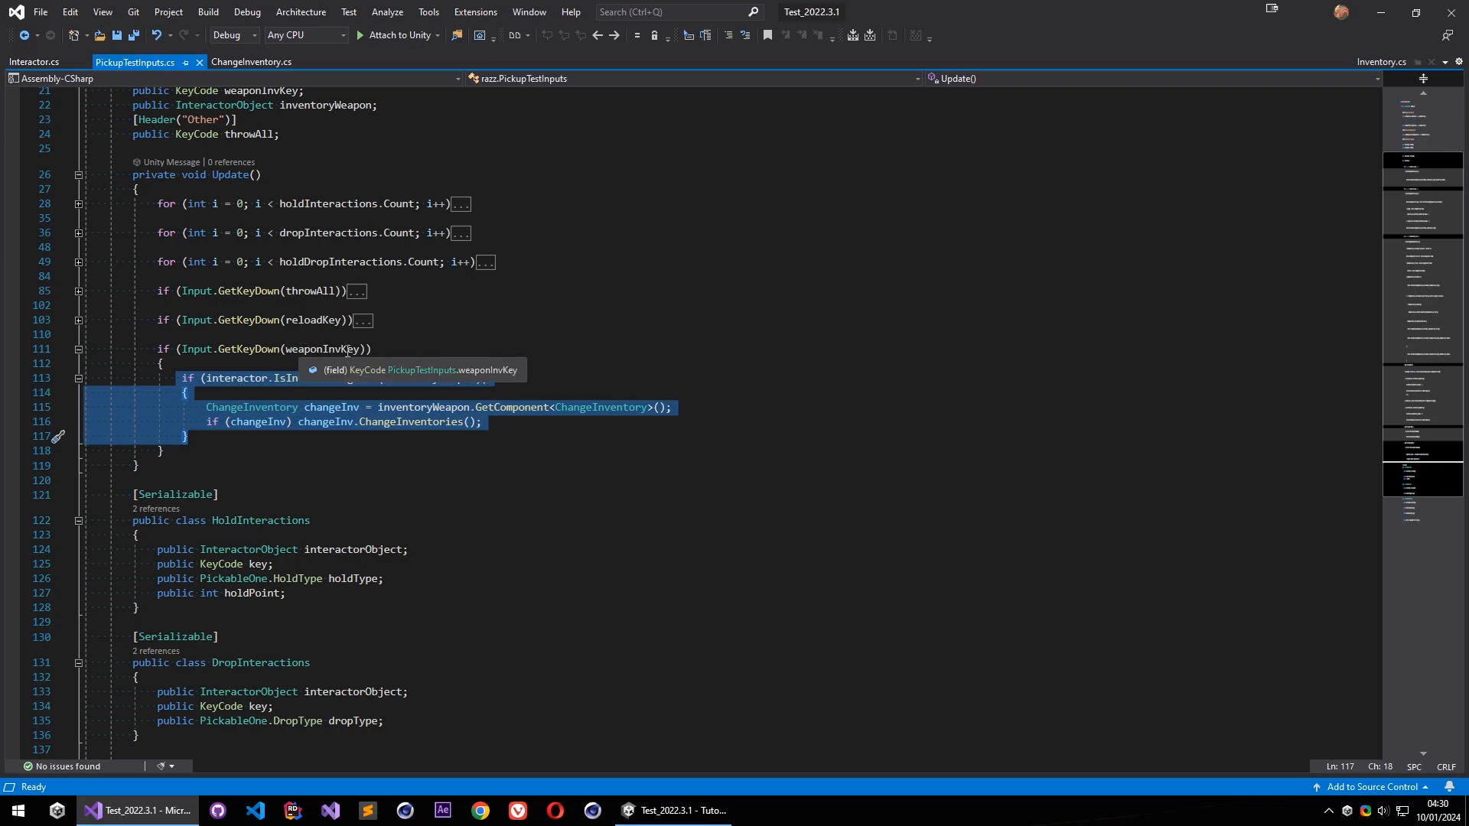
Examine the IsInteractingWith check on inventoryWeapon, the ChangeInventory component lookup and the ChangeInventories call in the weaponInvKey block
left_click(309, 389)
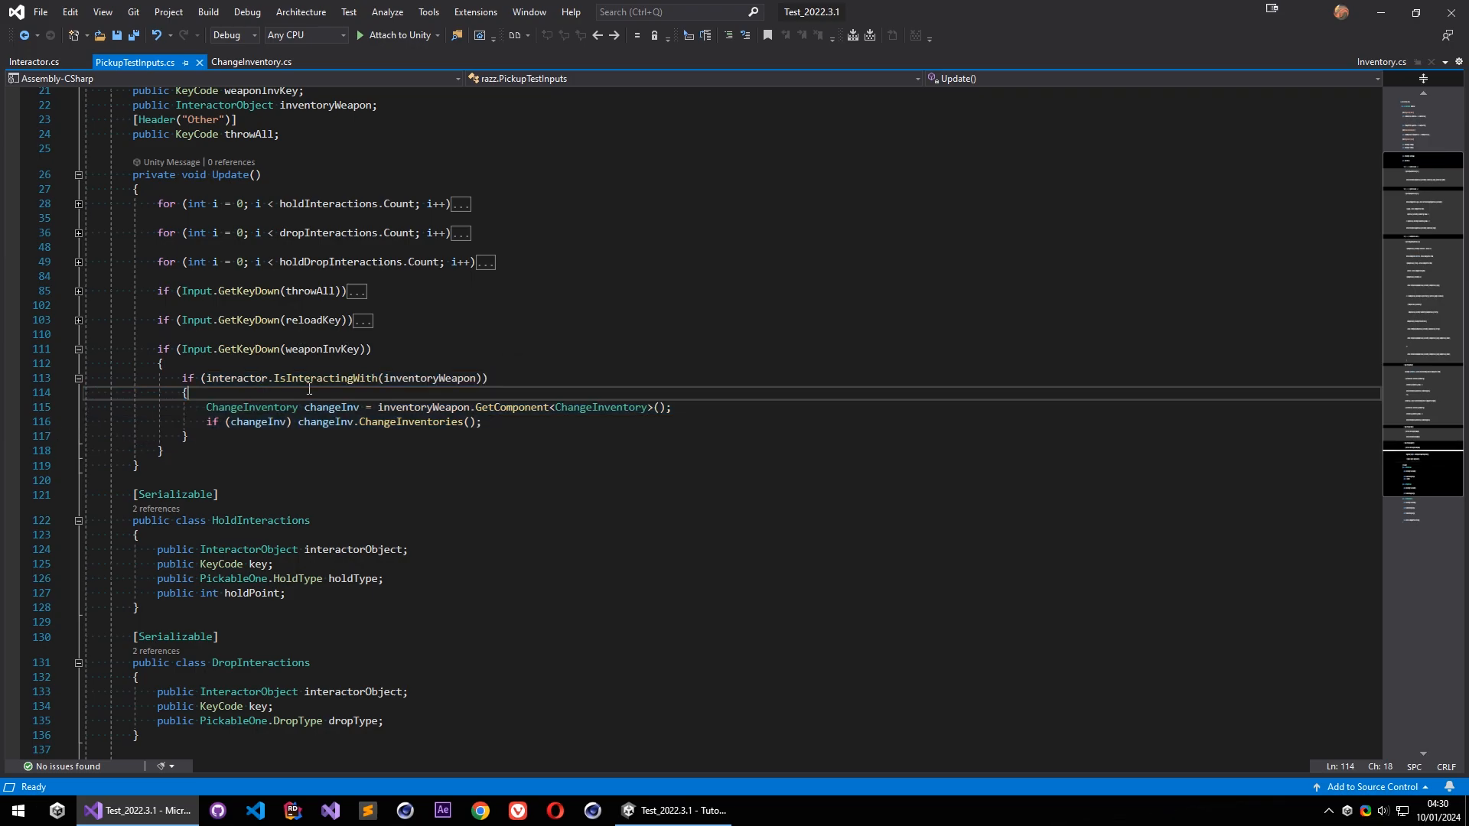
left_click(420, 382)
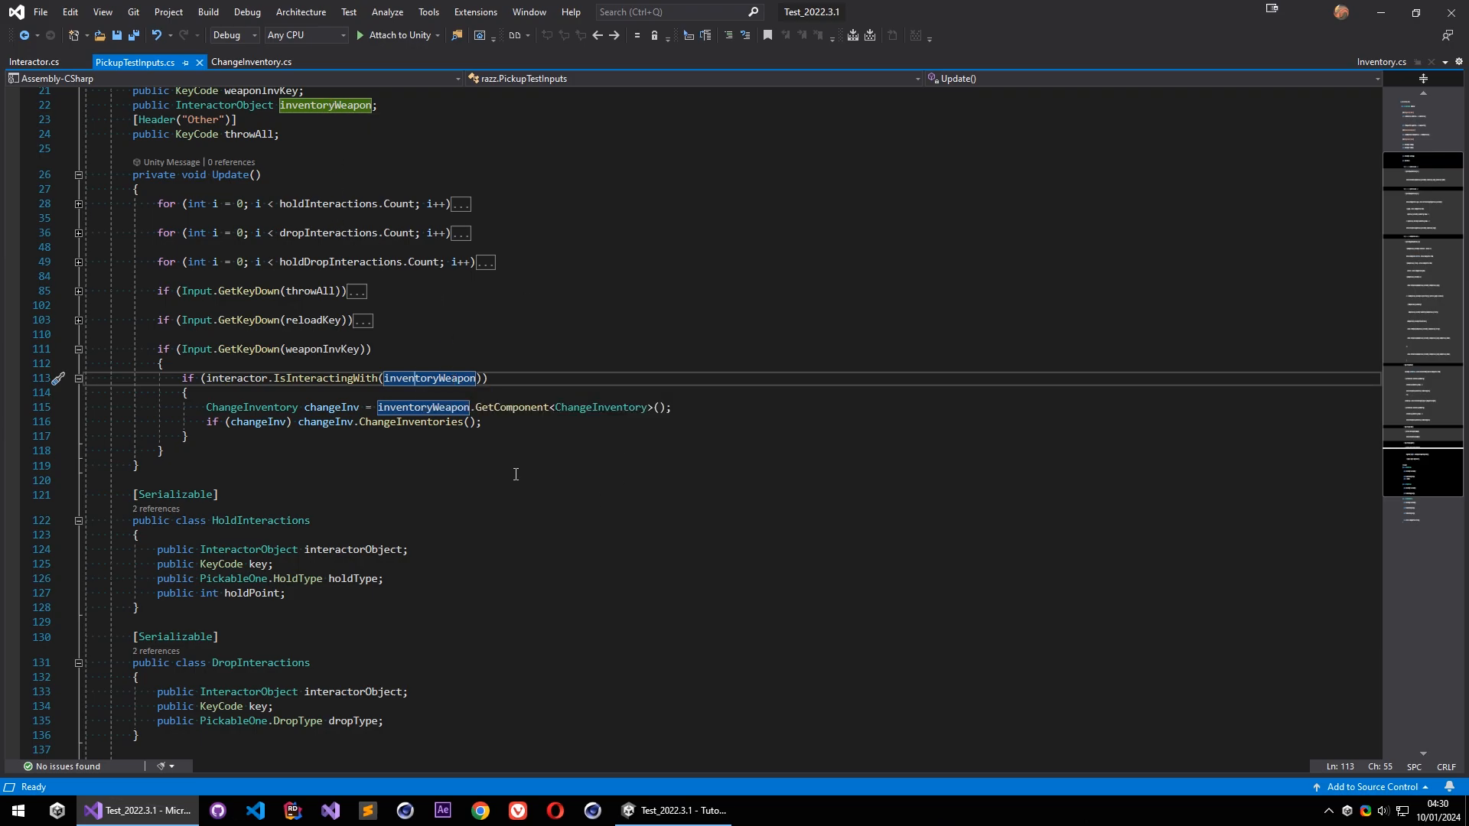
mouse_move(332, 378)
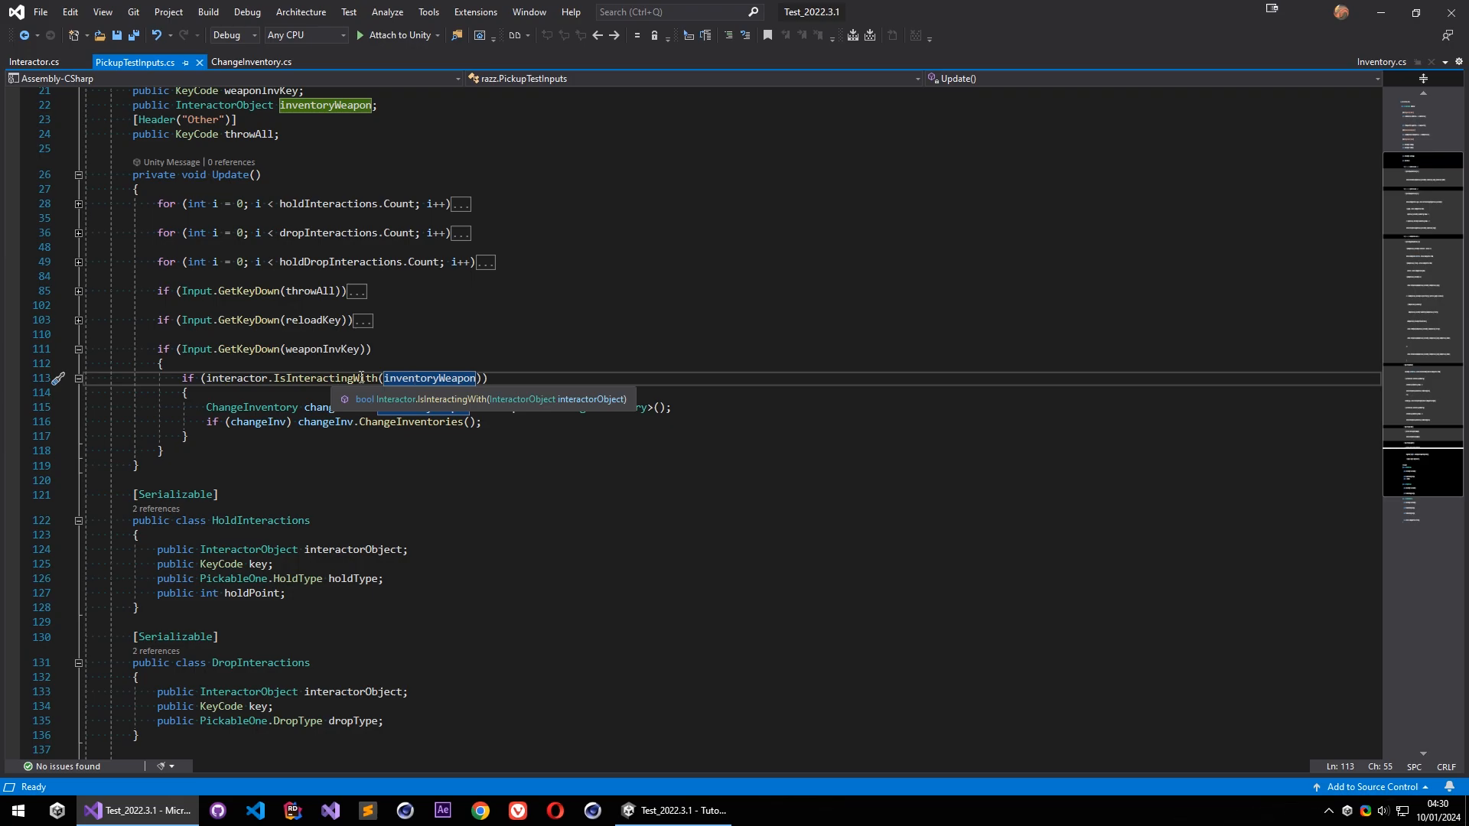
left_click(339, 370)
left_click_drag(238, 408, 679, 408)
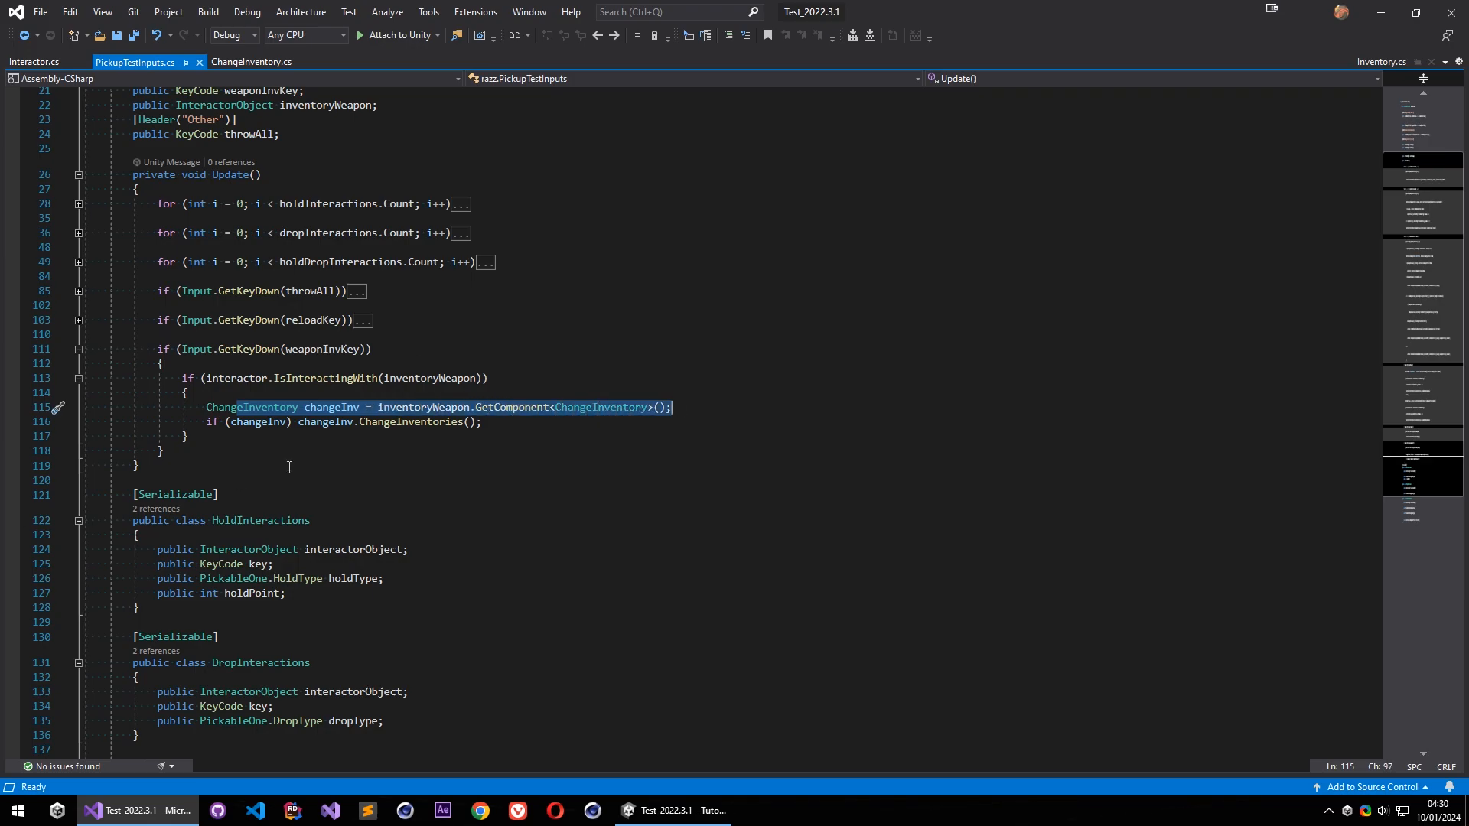
left_click(400, 423)
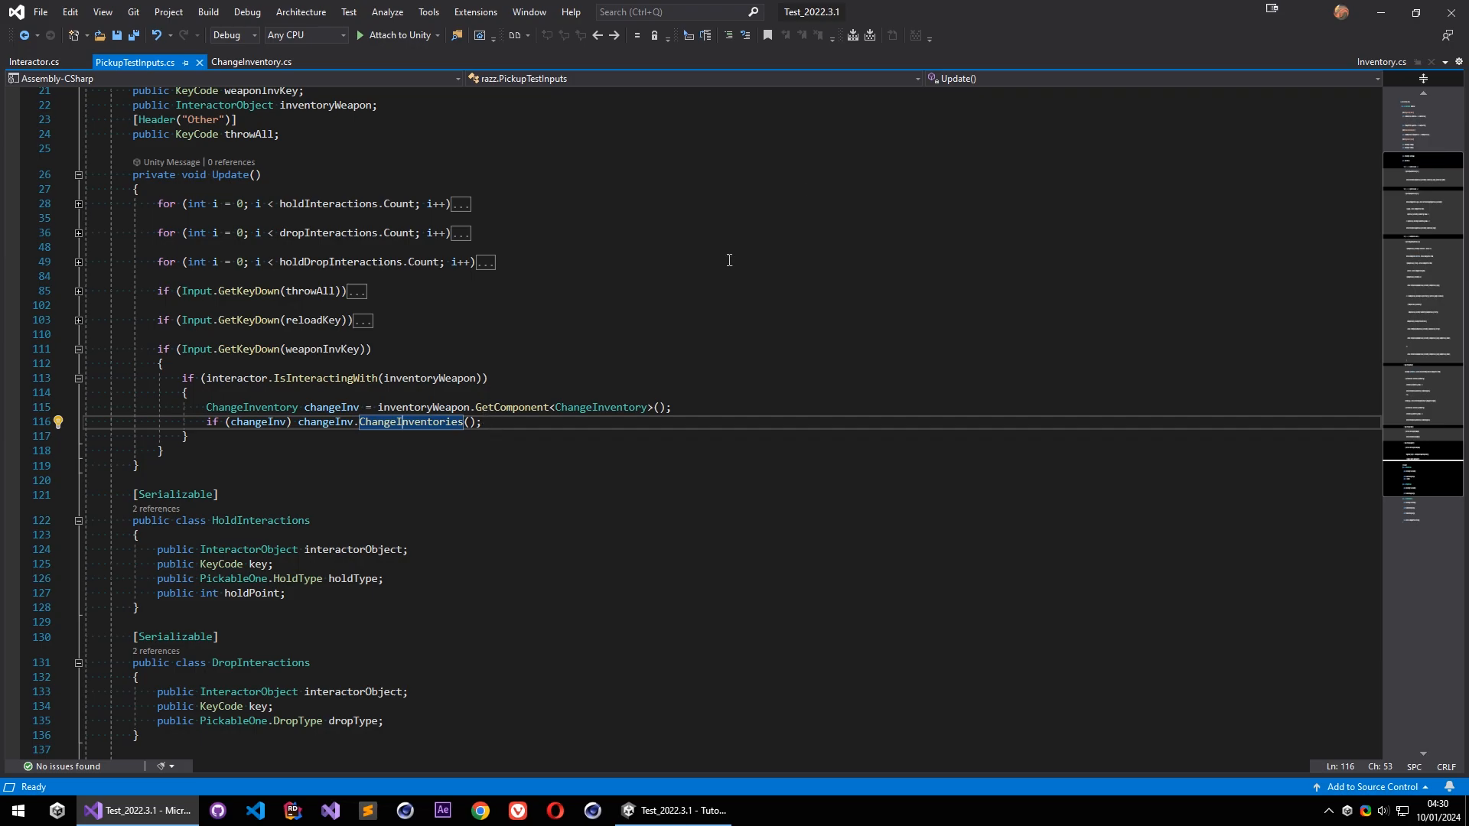
Switch back to Unity, highlight the ak47 assigned as Inventory Weapon and start play mode
key("alt+Tab")
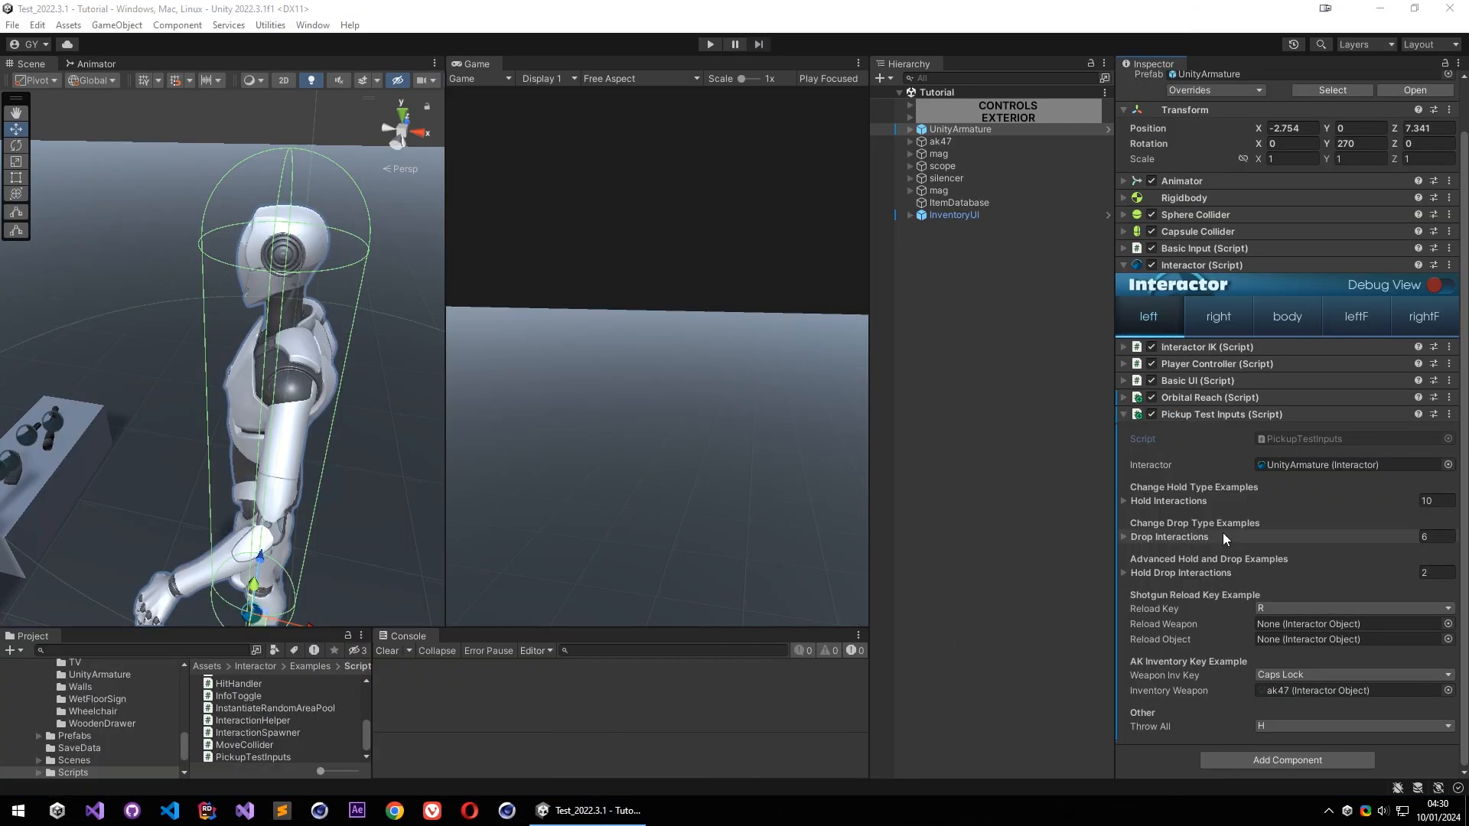
left_click(1311, 690)
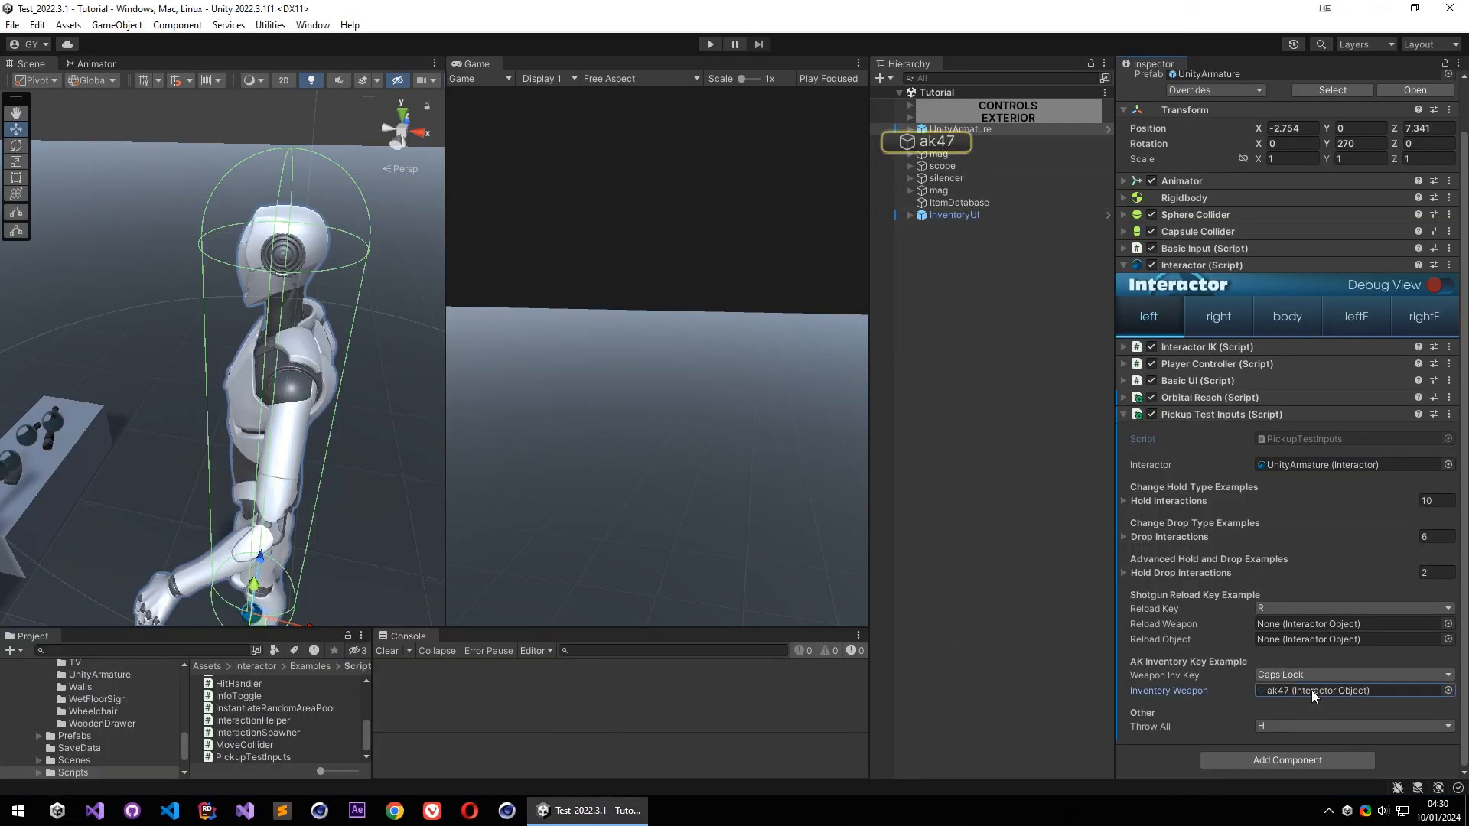
left_click(710, 44)
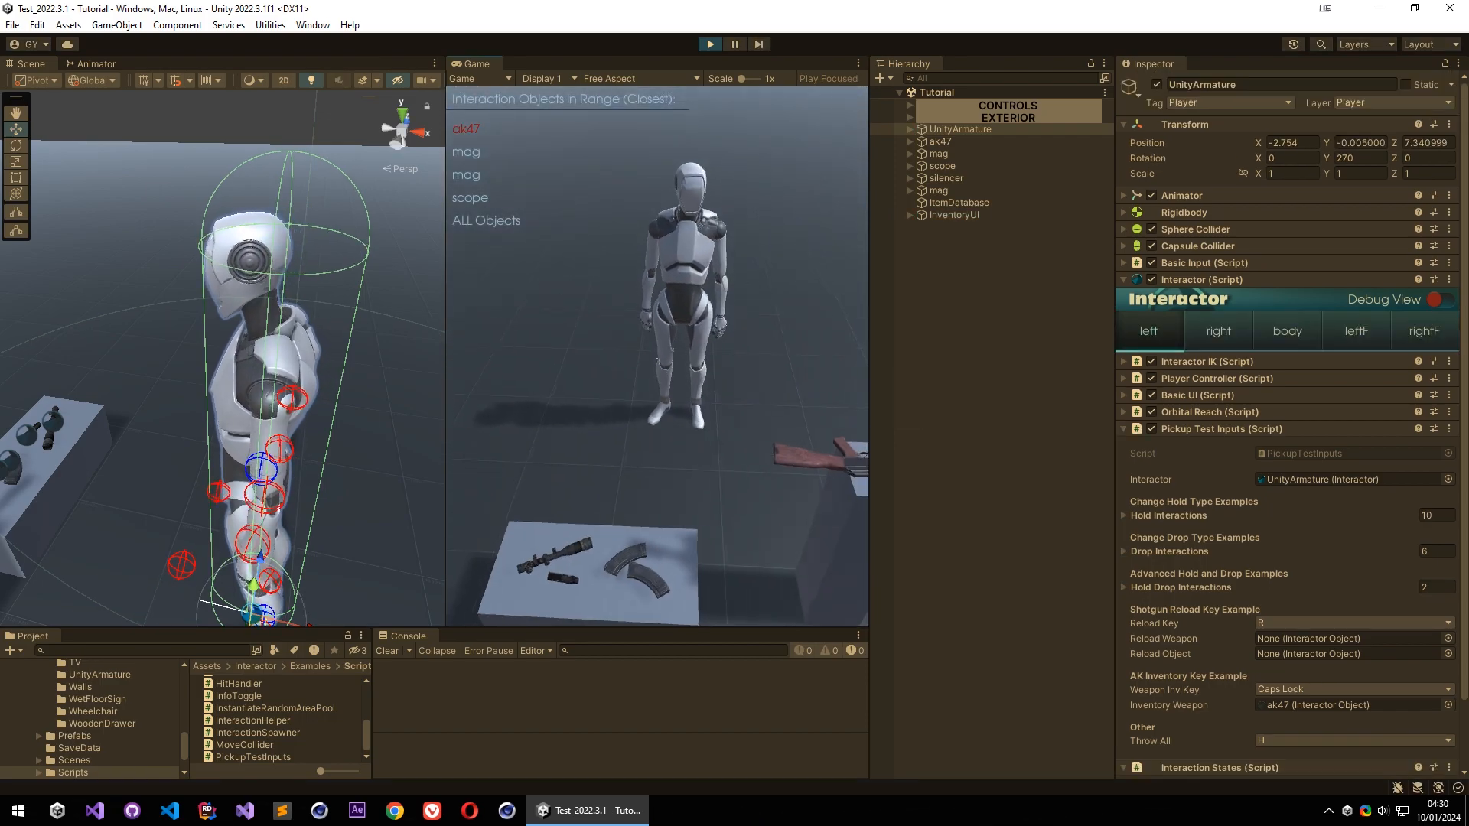
Open MyInventory in the running game and test the Caps Lock inventory switch repeatedly without holding the weapon
left_click(708, 218)
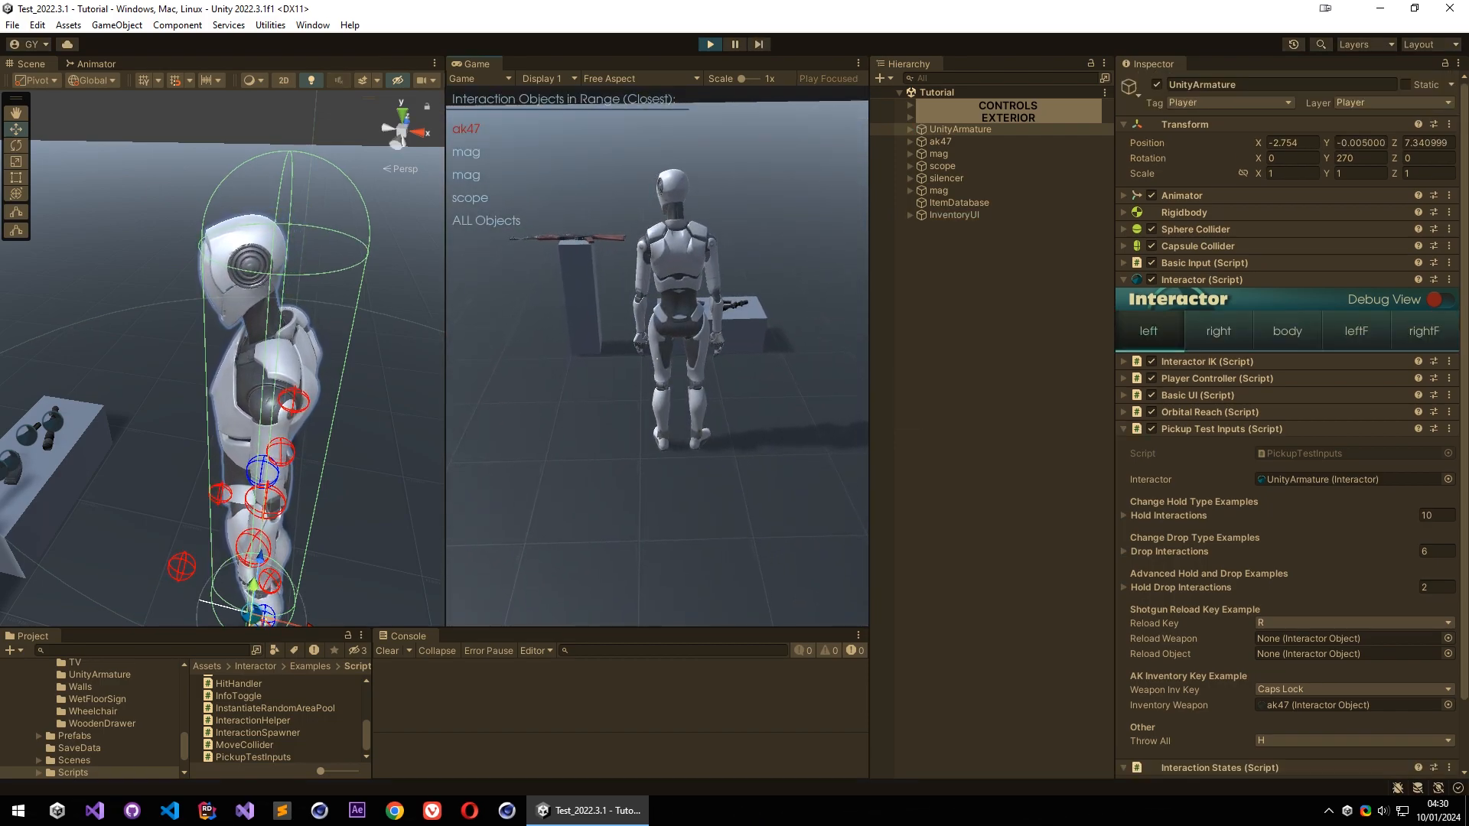
key("Caps_Lock")
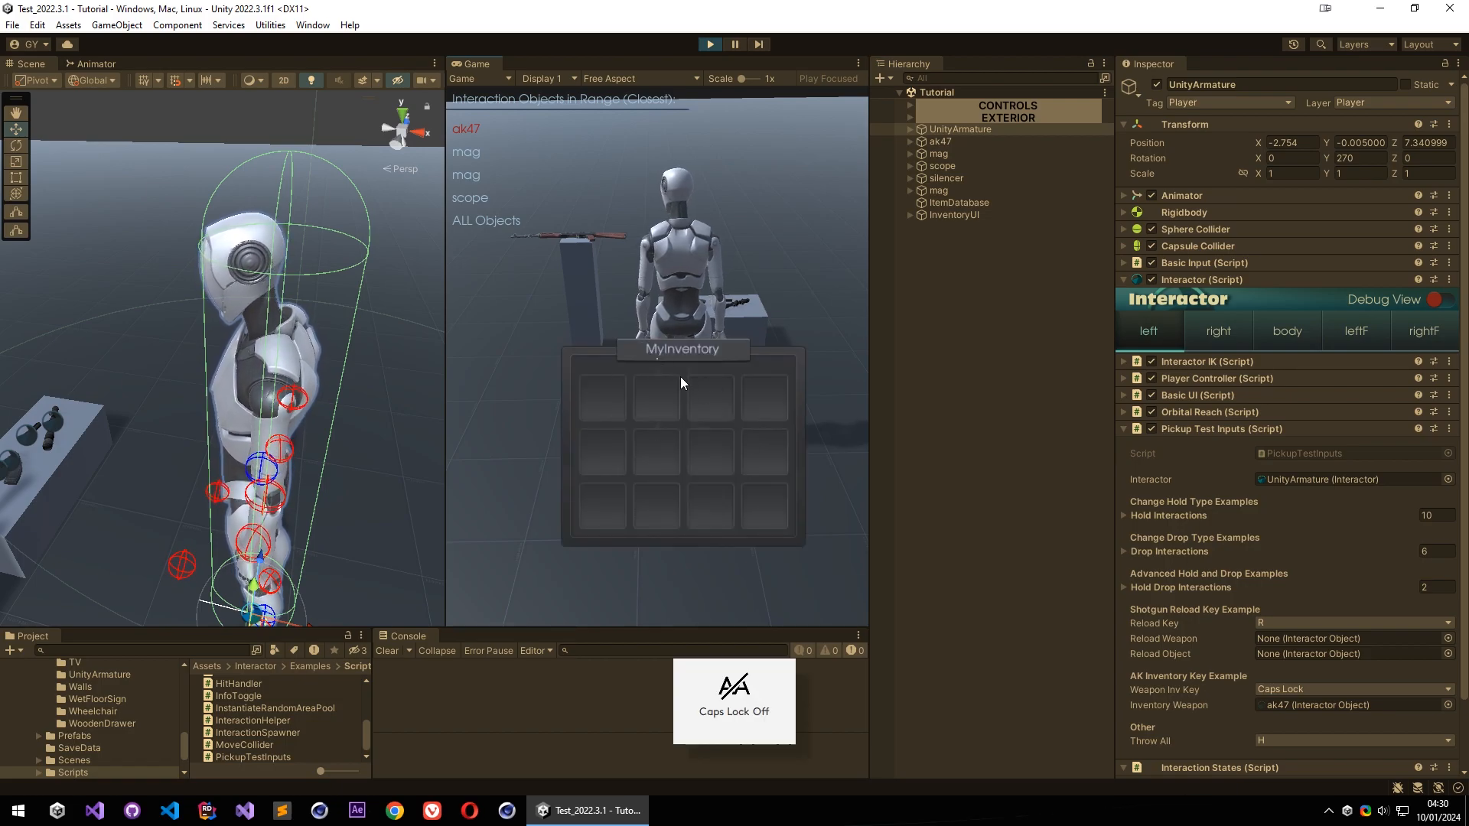
key("Caps_Lock")
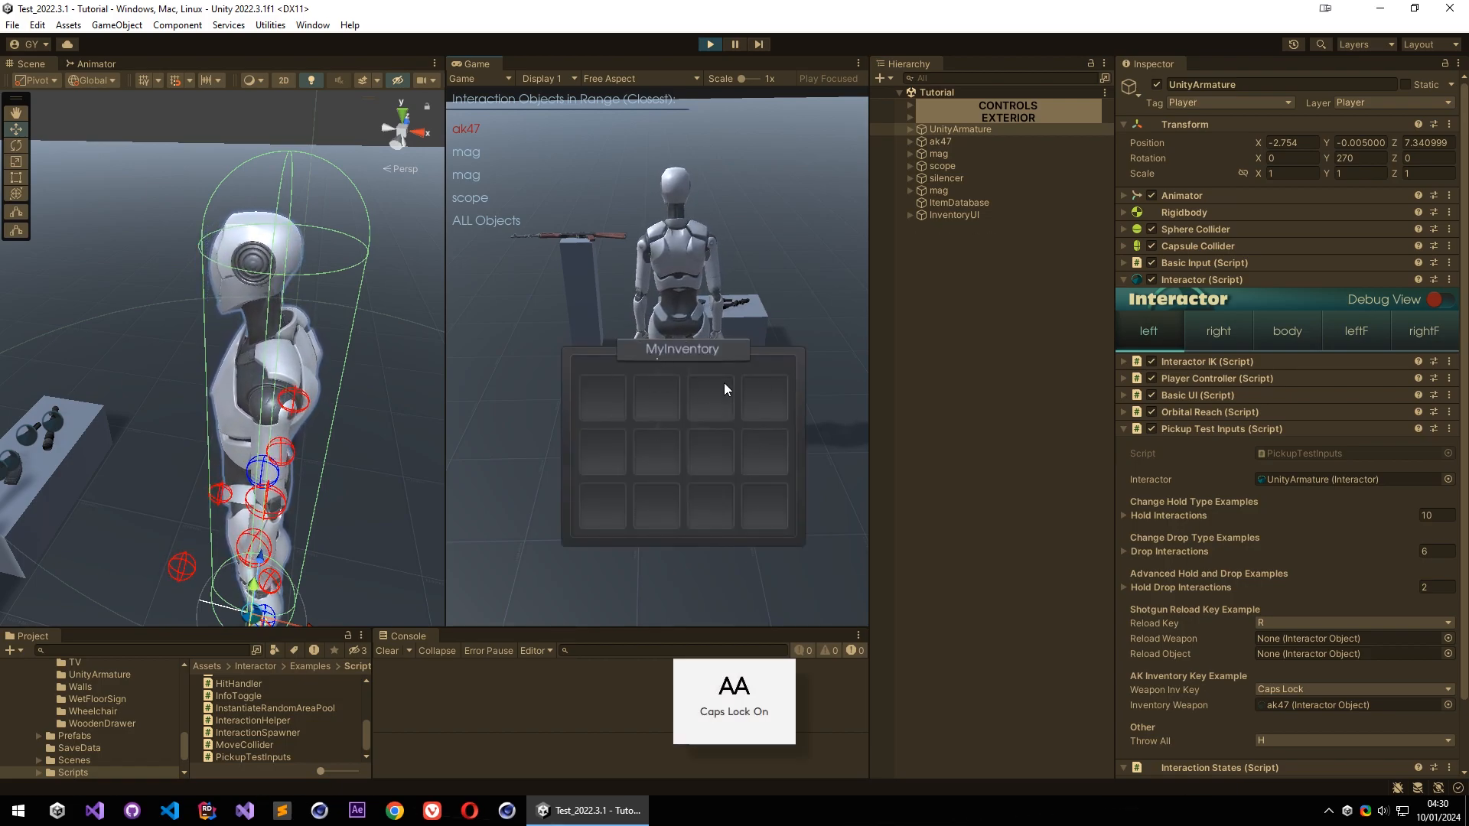
key("Caps_Lock")
key("Caps_Lock")
key("Caps_Lock")
key("Caps_Lock")
key("Caps_Lock")
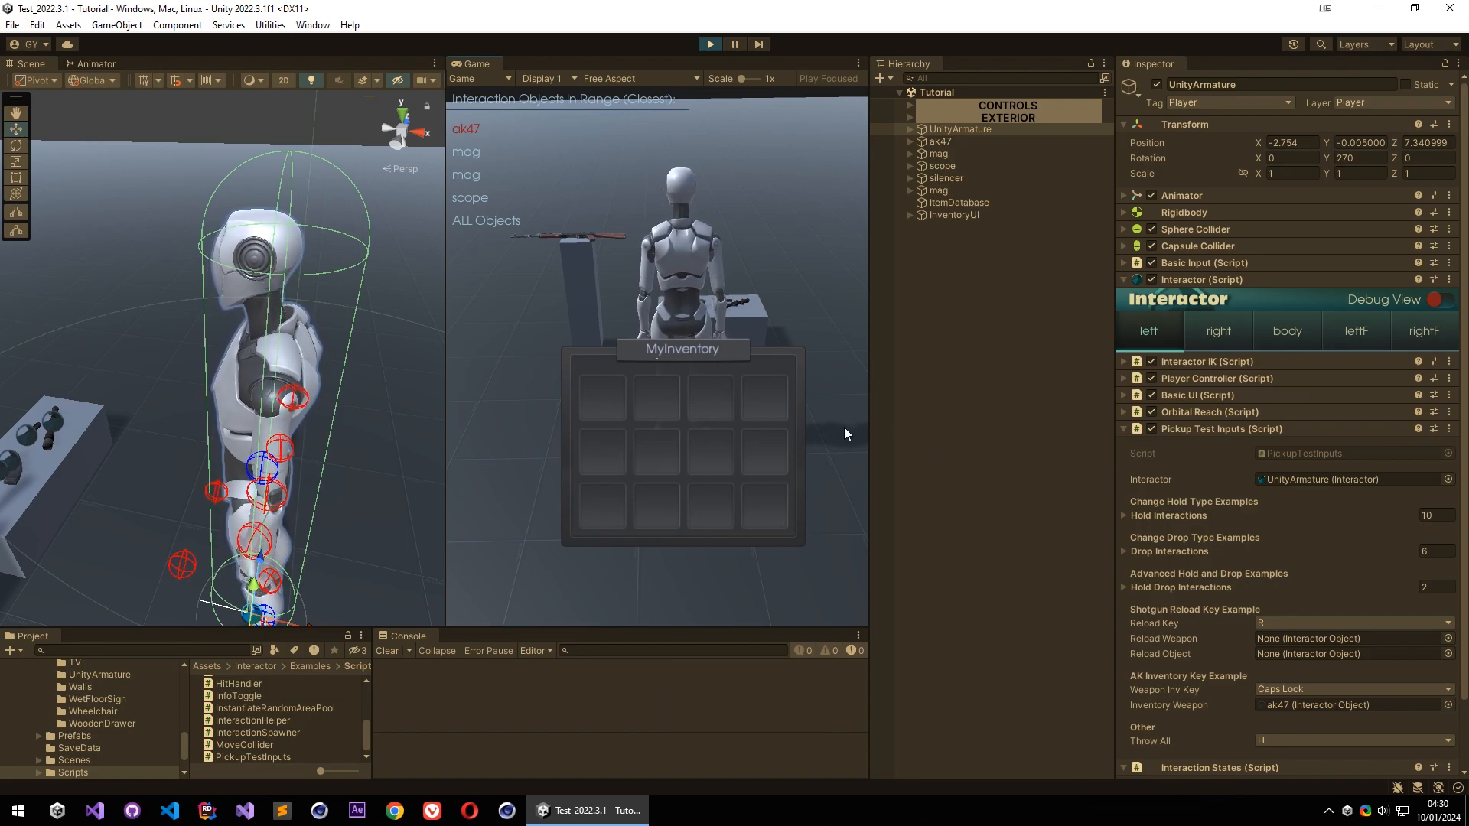
Walk the character to the pedestal, pick up the ak47 and switch the open inventory to the weapon's own
right_click_drag(788, 318, 708, 269)
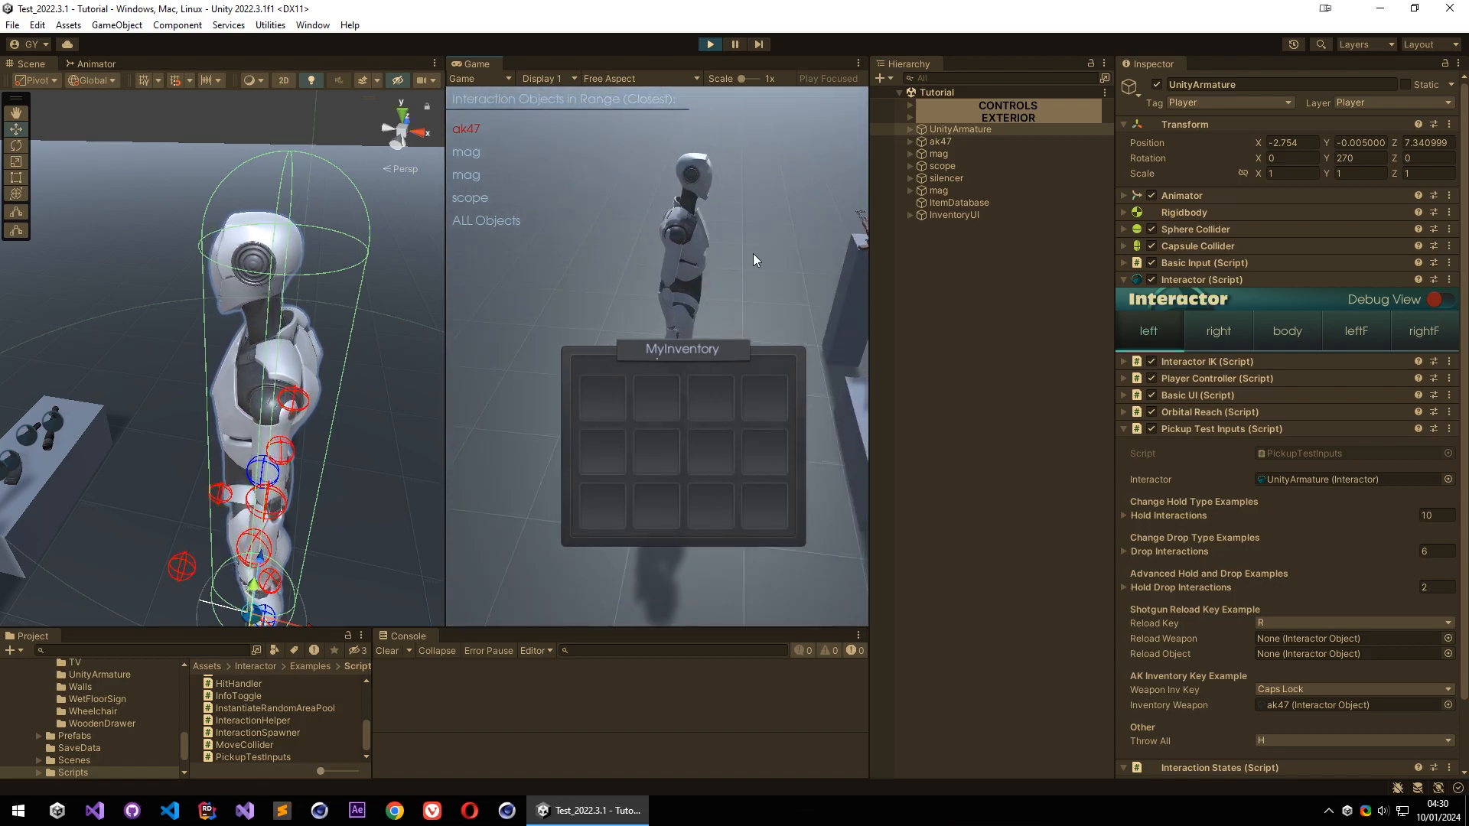
right_click_drag(814, 245, 699, 211)
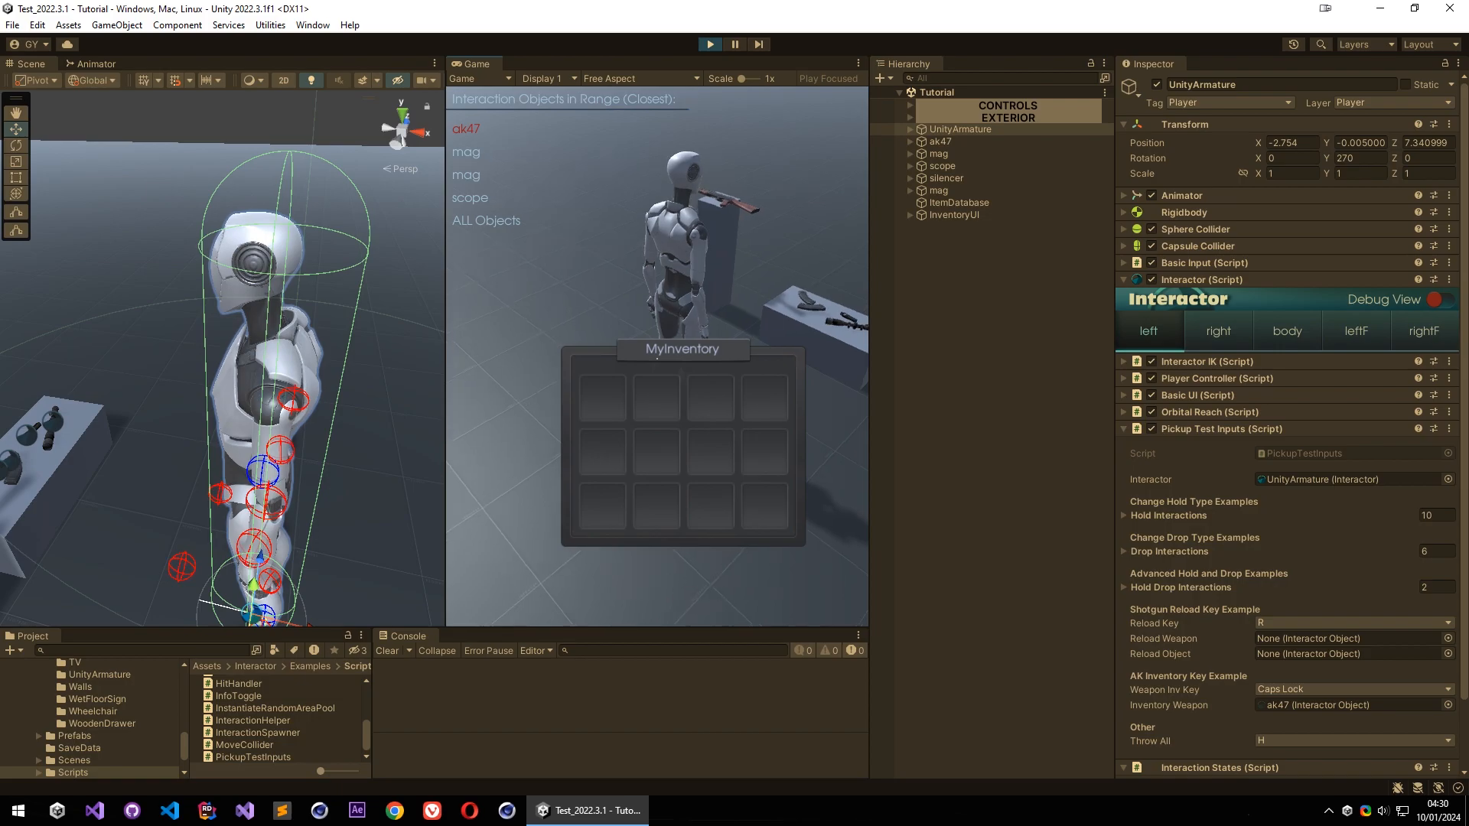
key("s")
key("w")
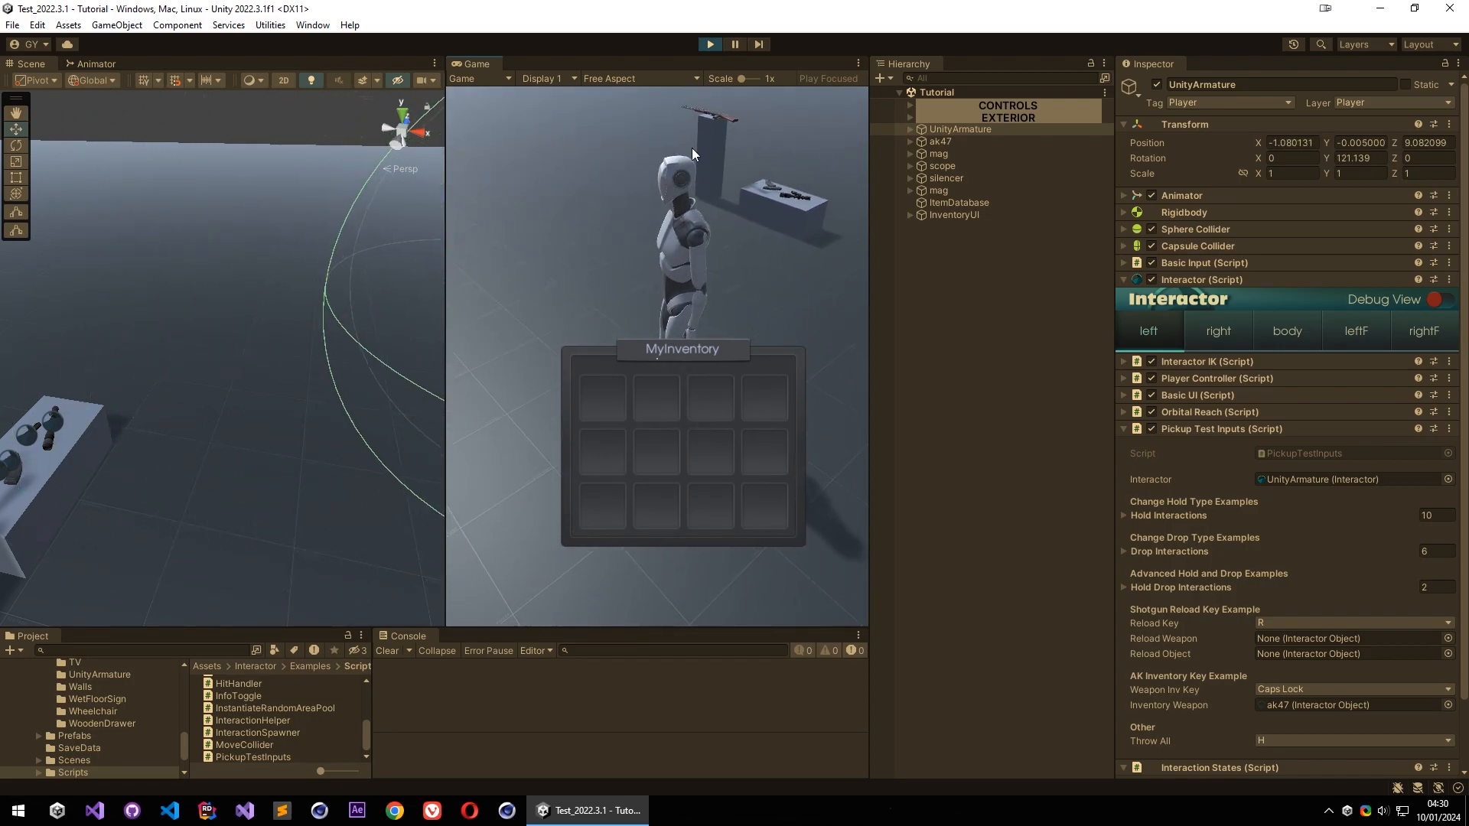
key("w")
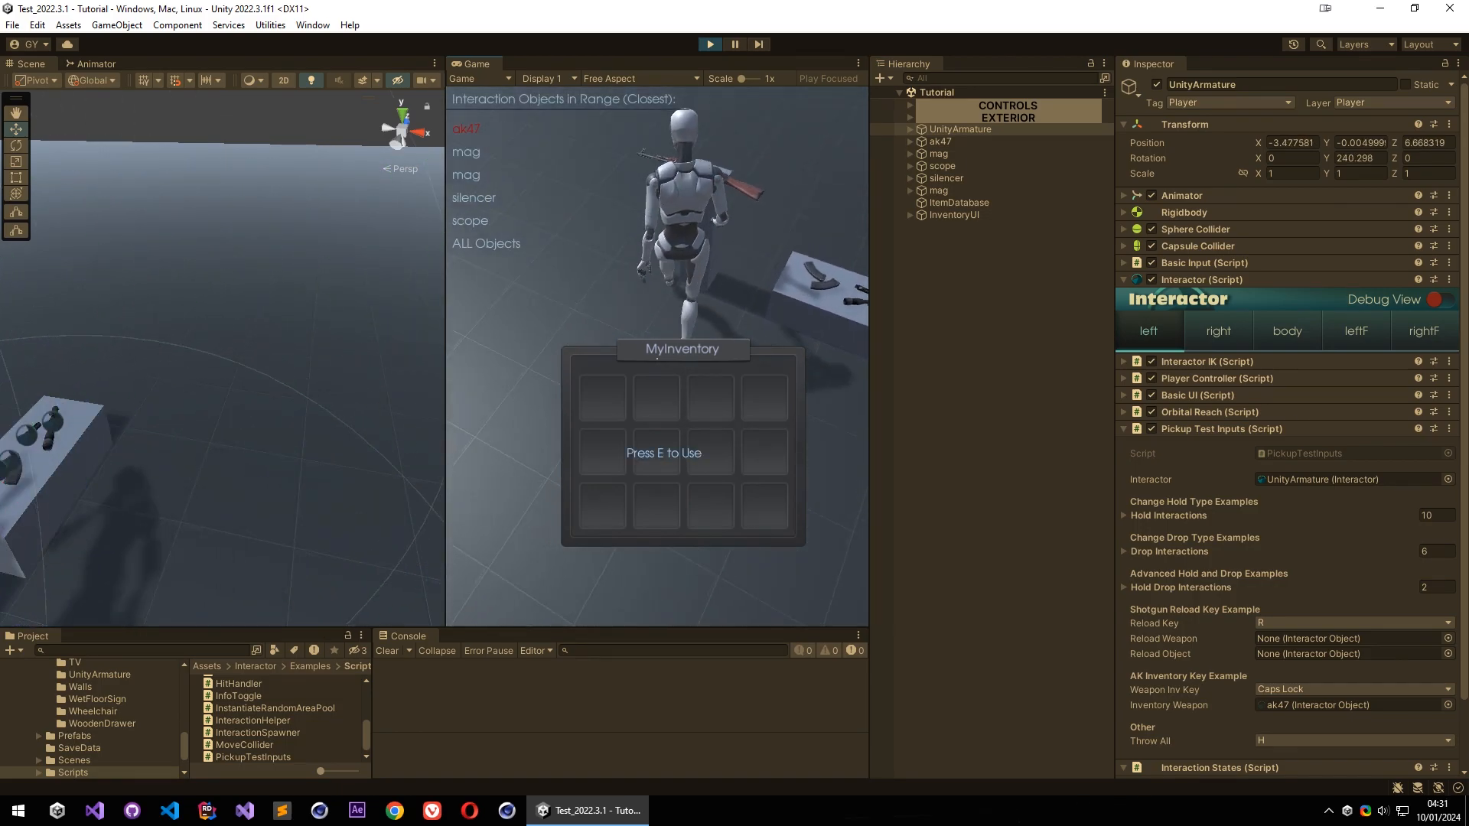
key("e")
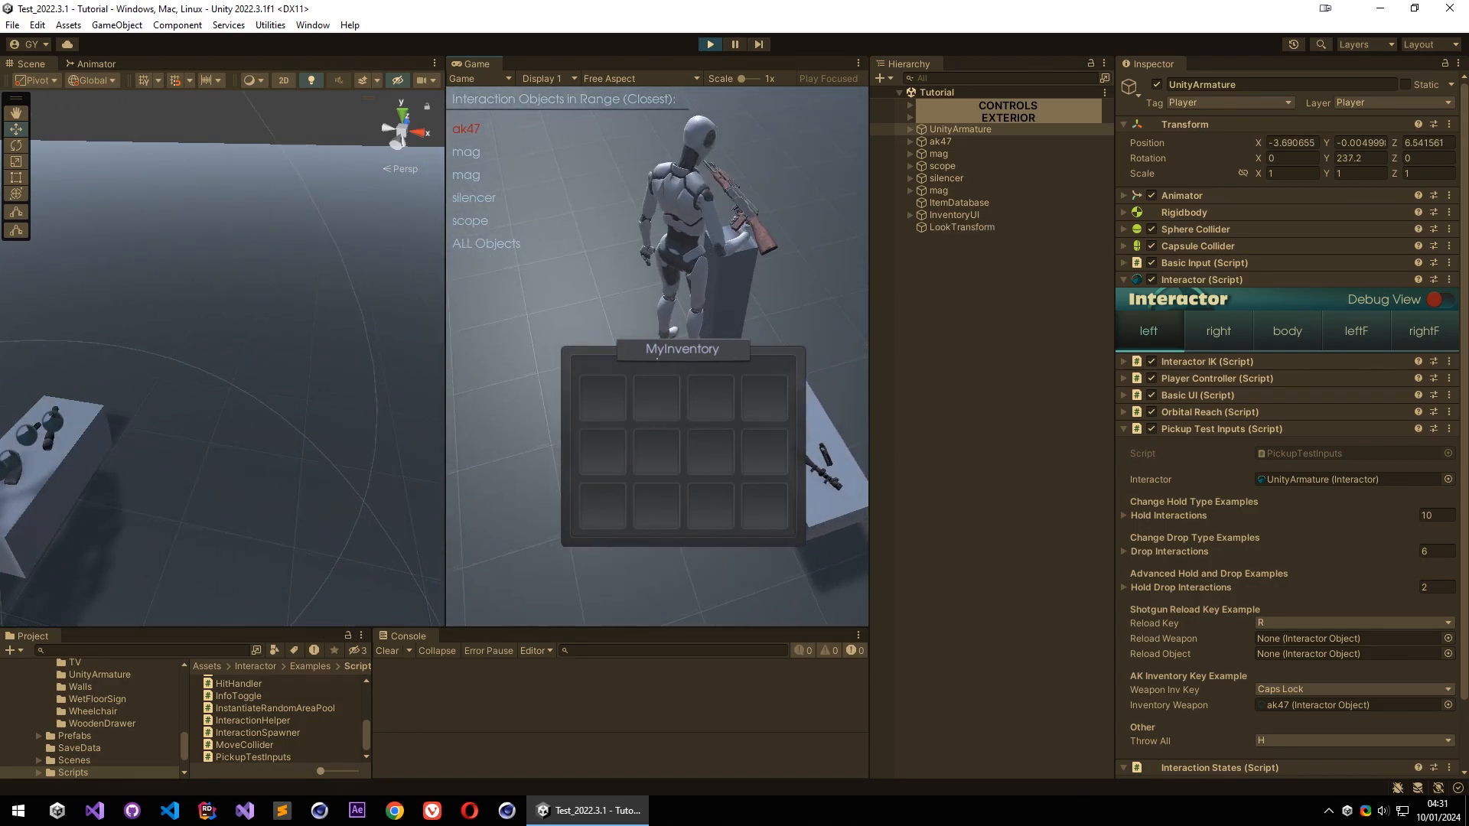
key("Caps_Lock")
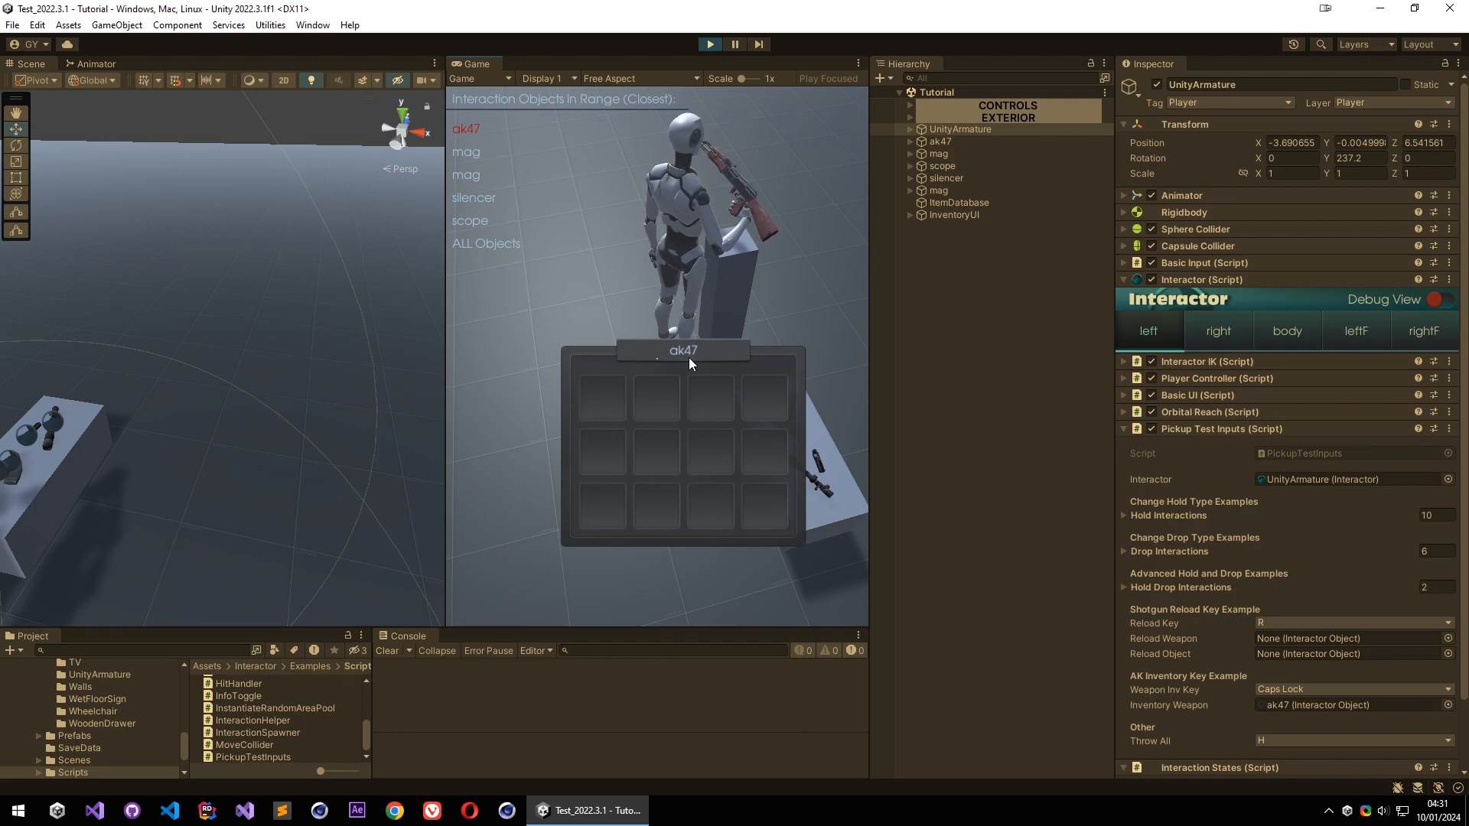
Set the Inventory Size of the ak47's Inventory component to X 3 and Y 1 while the game runs
left_click(956, 142)
scroll(1203, 477, "down", 10)
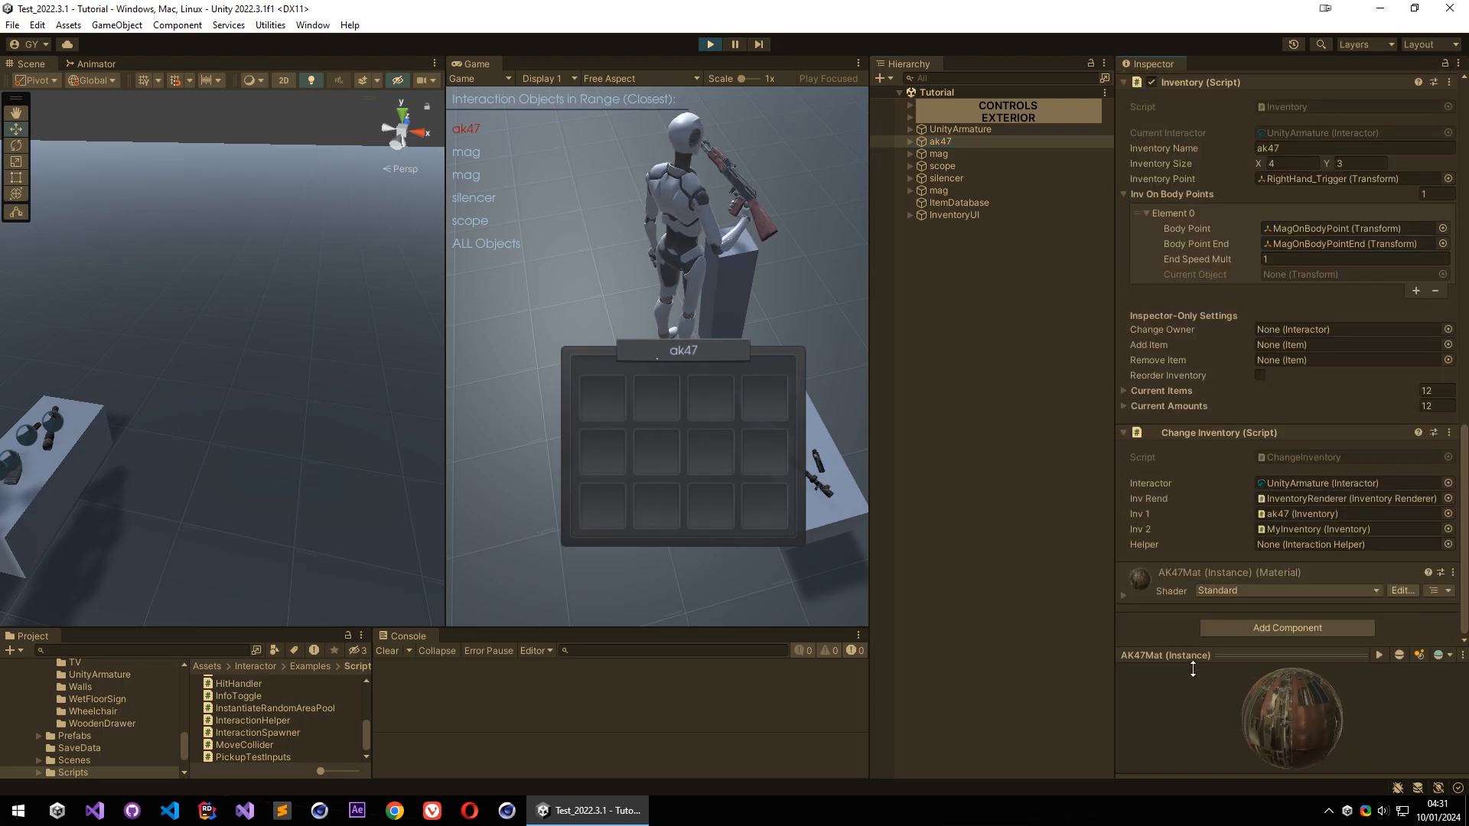
scroll(1196, 372, "up", 5)
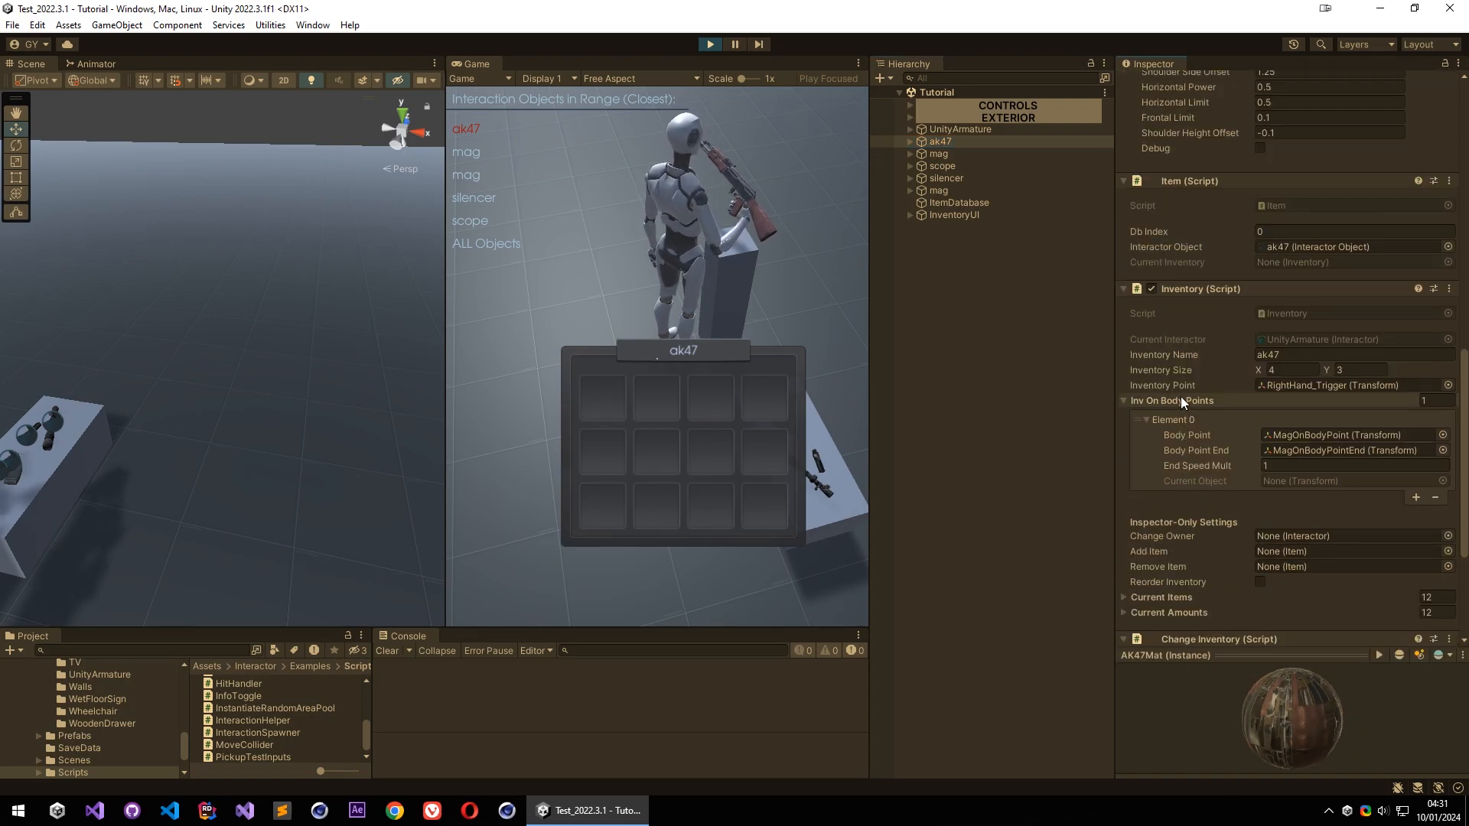
left_click_drag(1260, 370, 1254, 370)
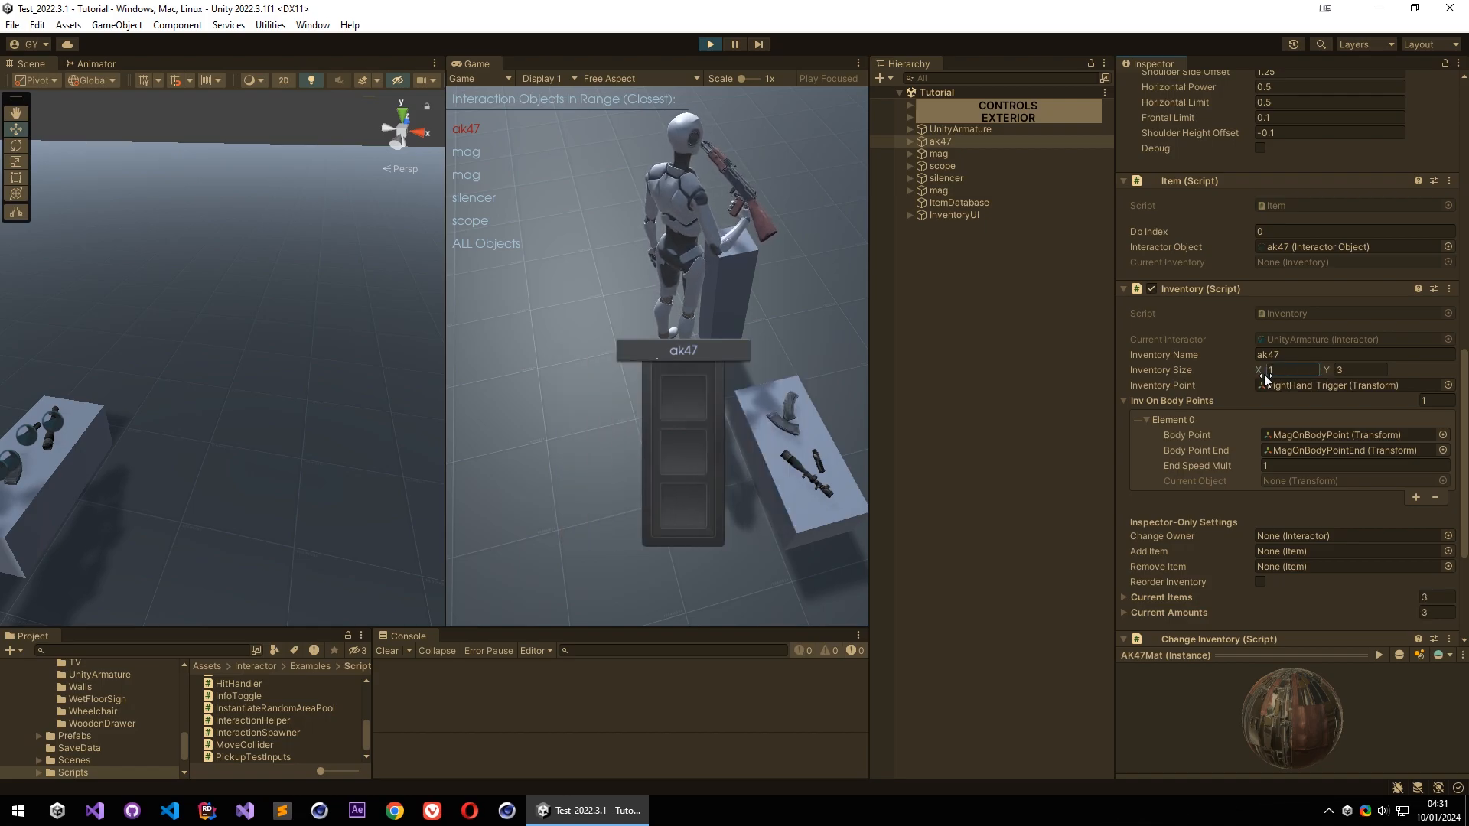
type("3")
key("Tab")
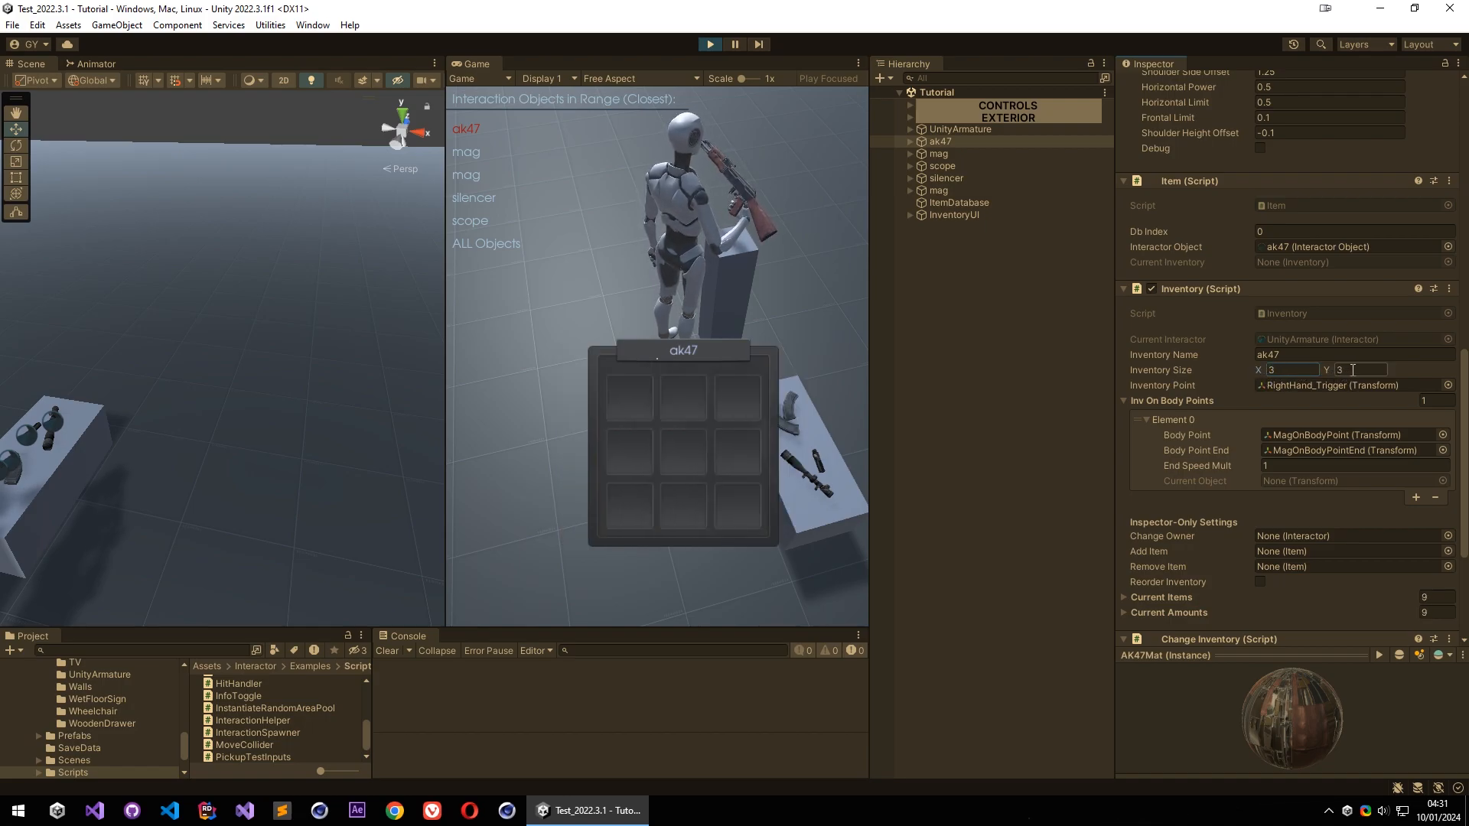
type("1")
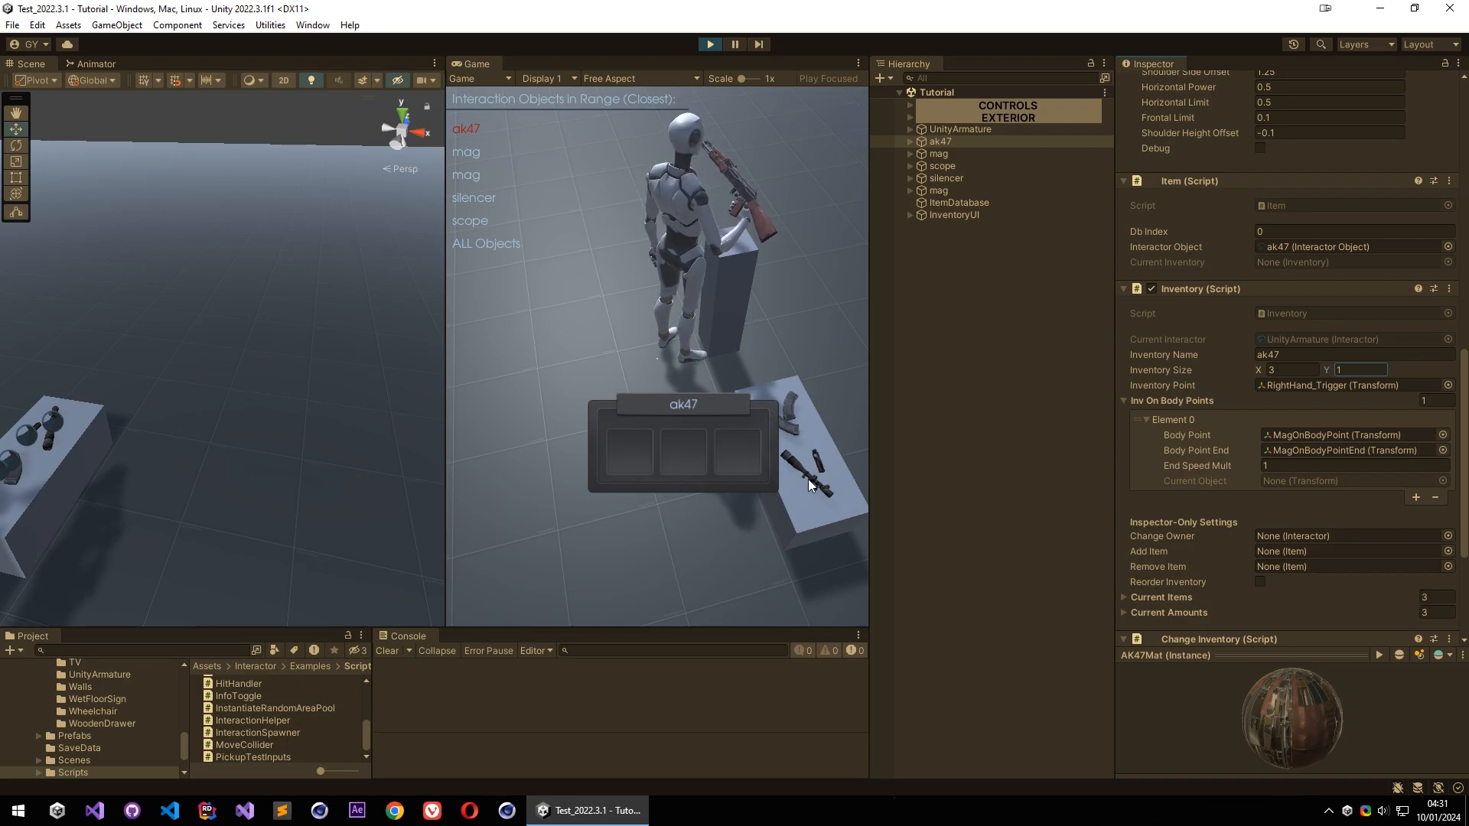
Toggle between the two inventories with the ak47 in hand, and take a mag from the table after stowing the weapon on the body
left_click(736, 228)
key("Caps_Lock")
key("Caps_Lock")
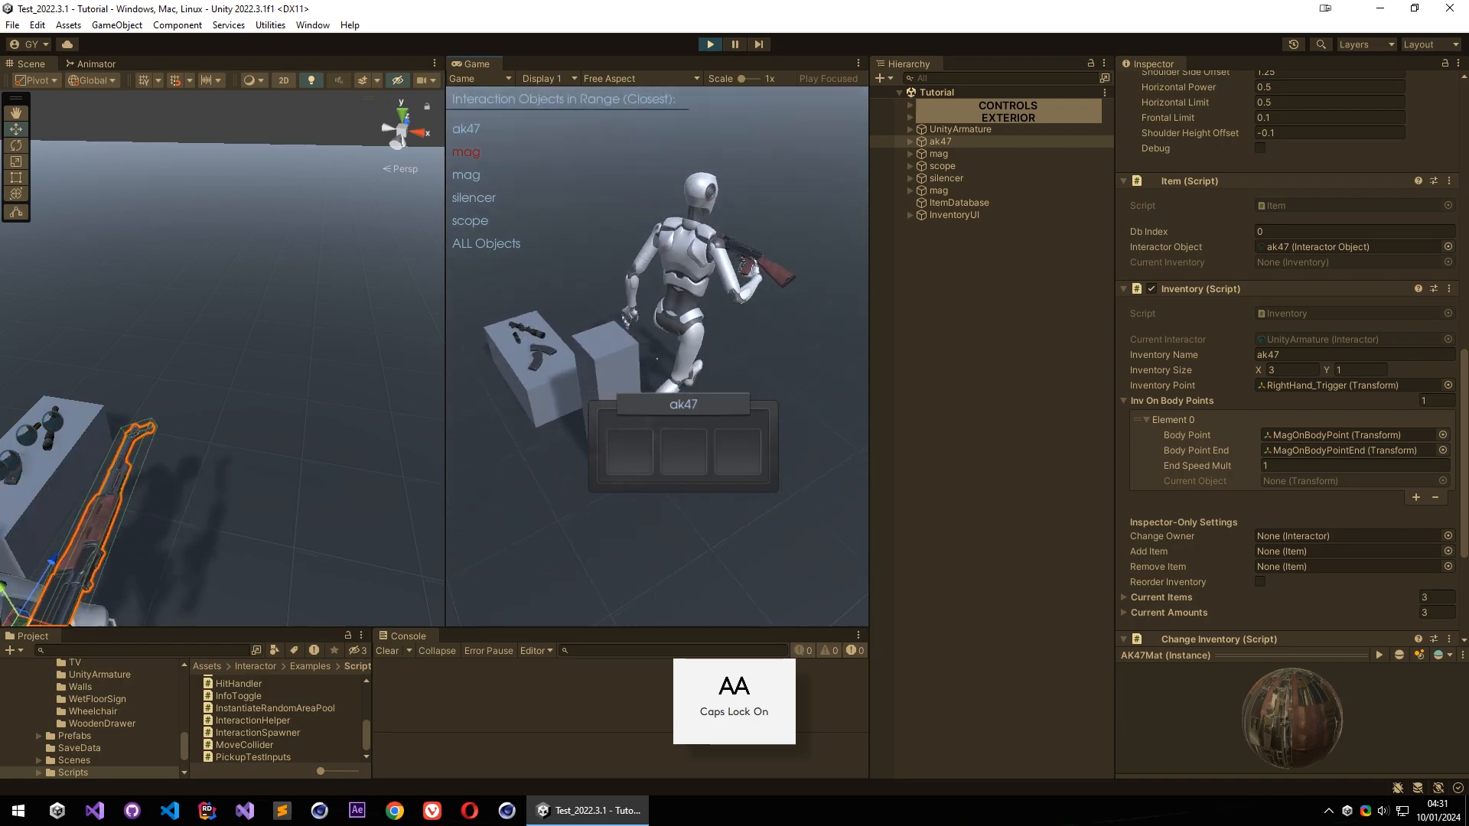
key("Caps_Lock")
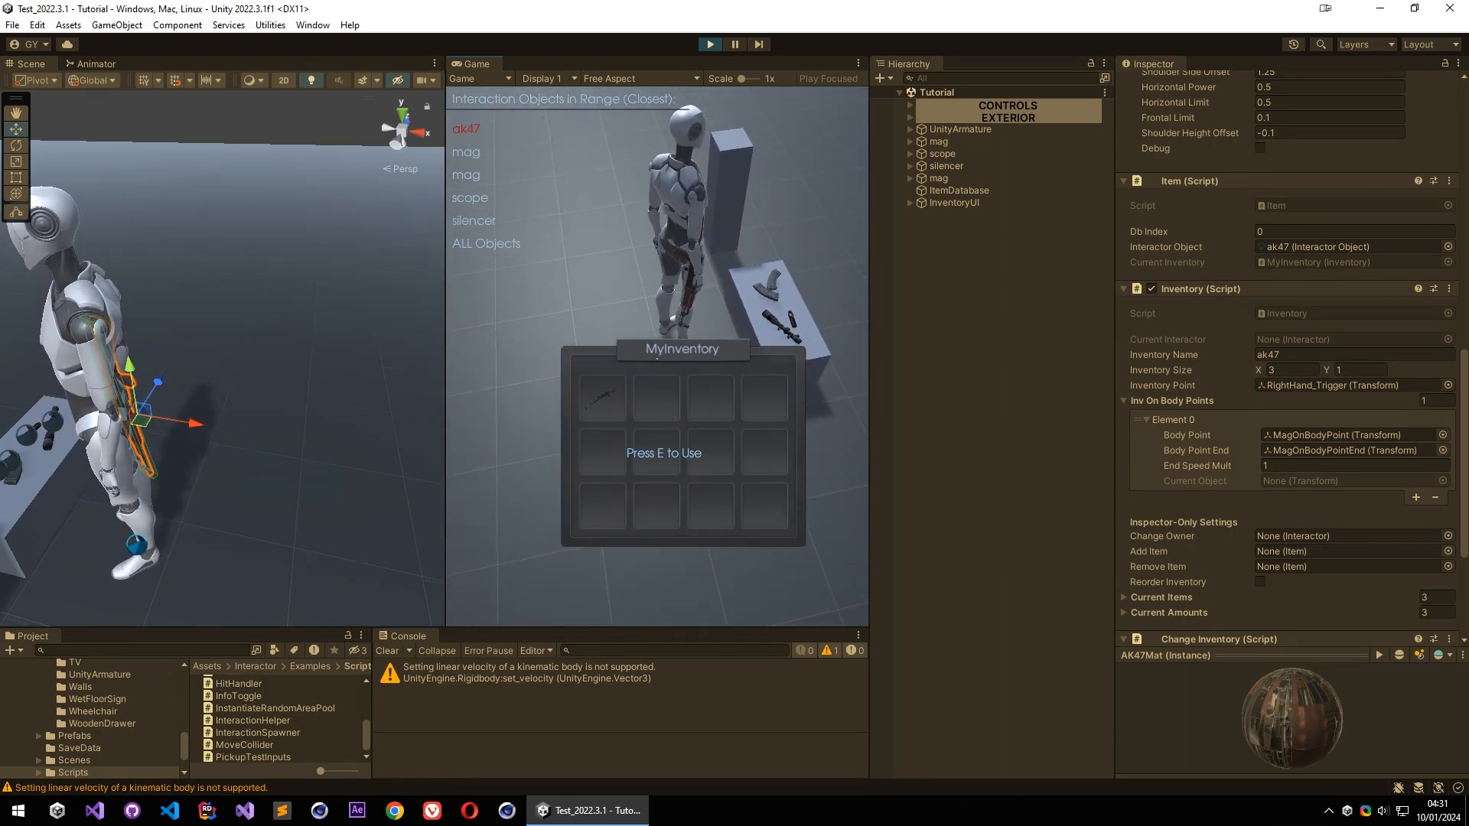
key("e")
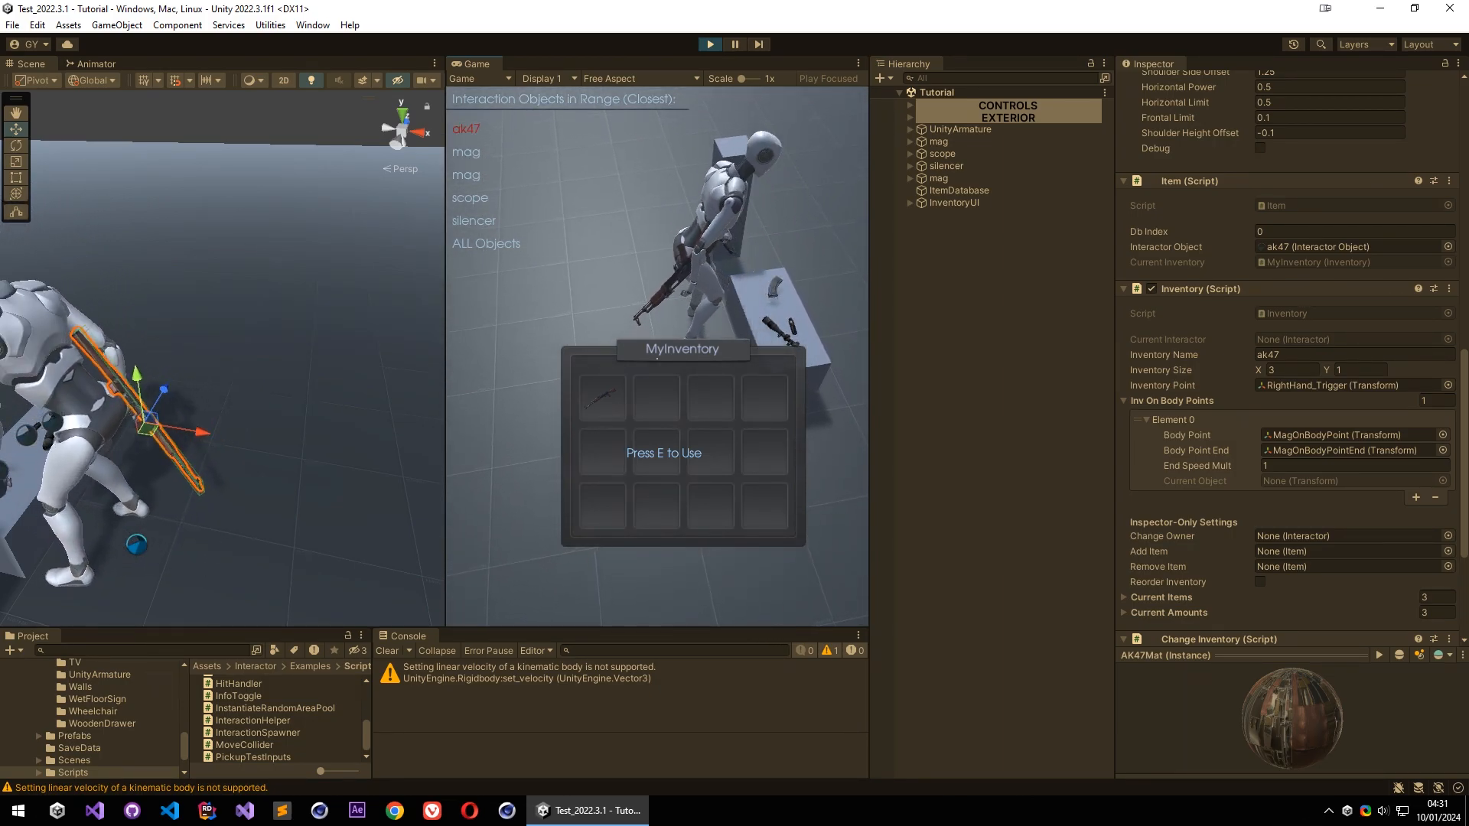
key("Escape")
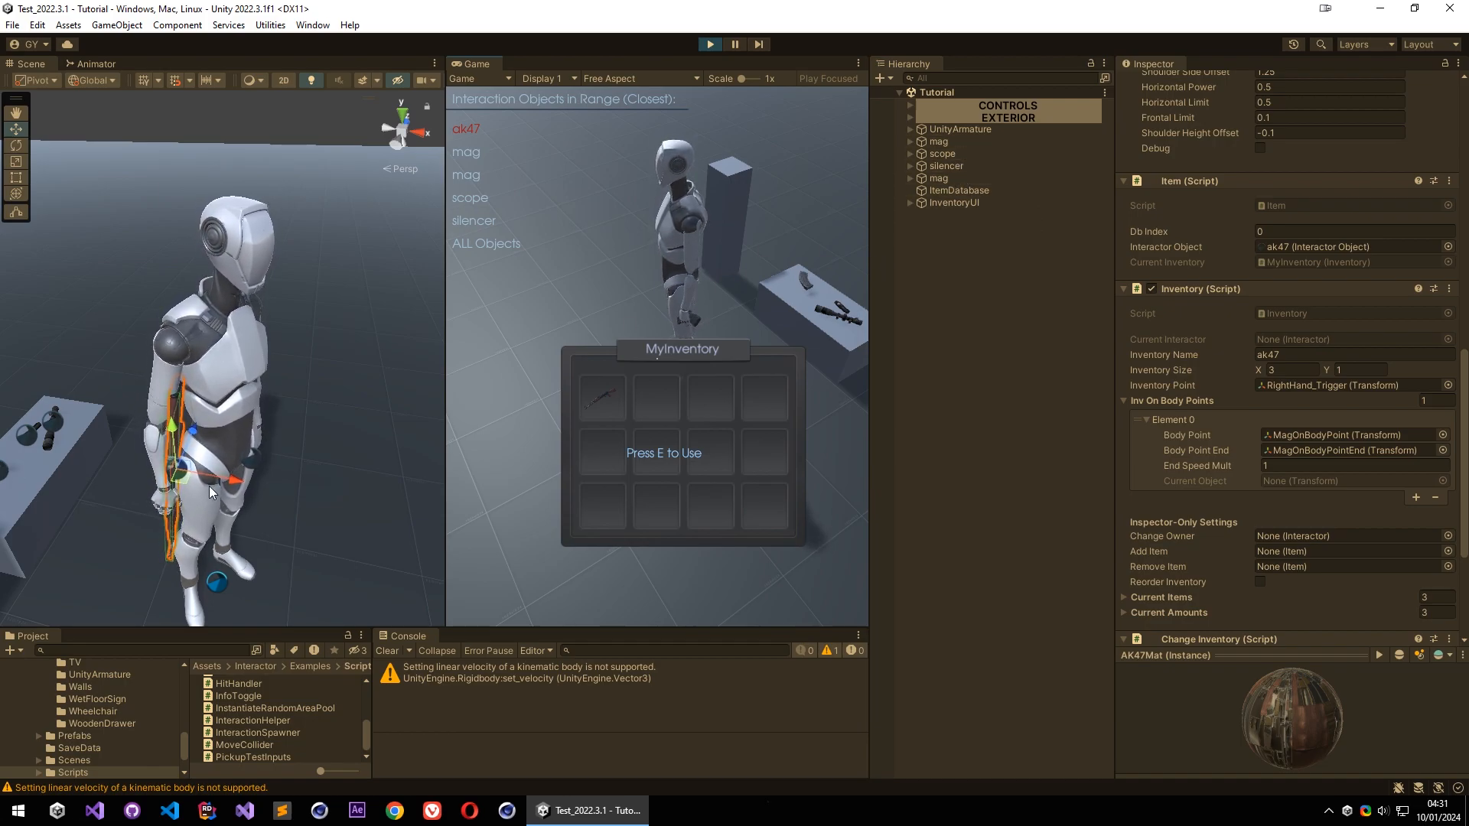
Select the stowed ak47 under BodyPosEnd_weapon and review its Pickable One settings and the Inv On Body Points of its Inventory component
left_click(203, 430)
left_click(1012, 228)
left_click(1009, 240)
scroll(1188, 483, "down", 15)
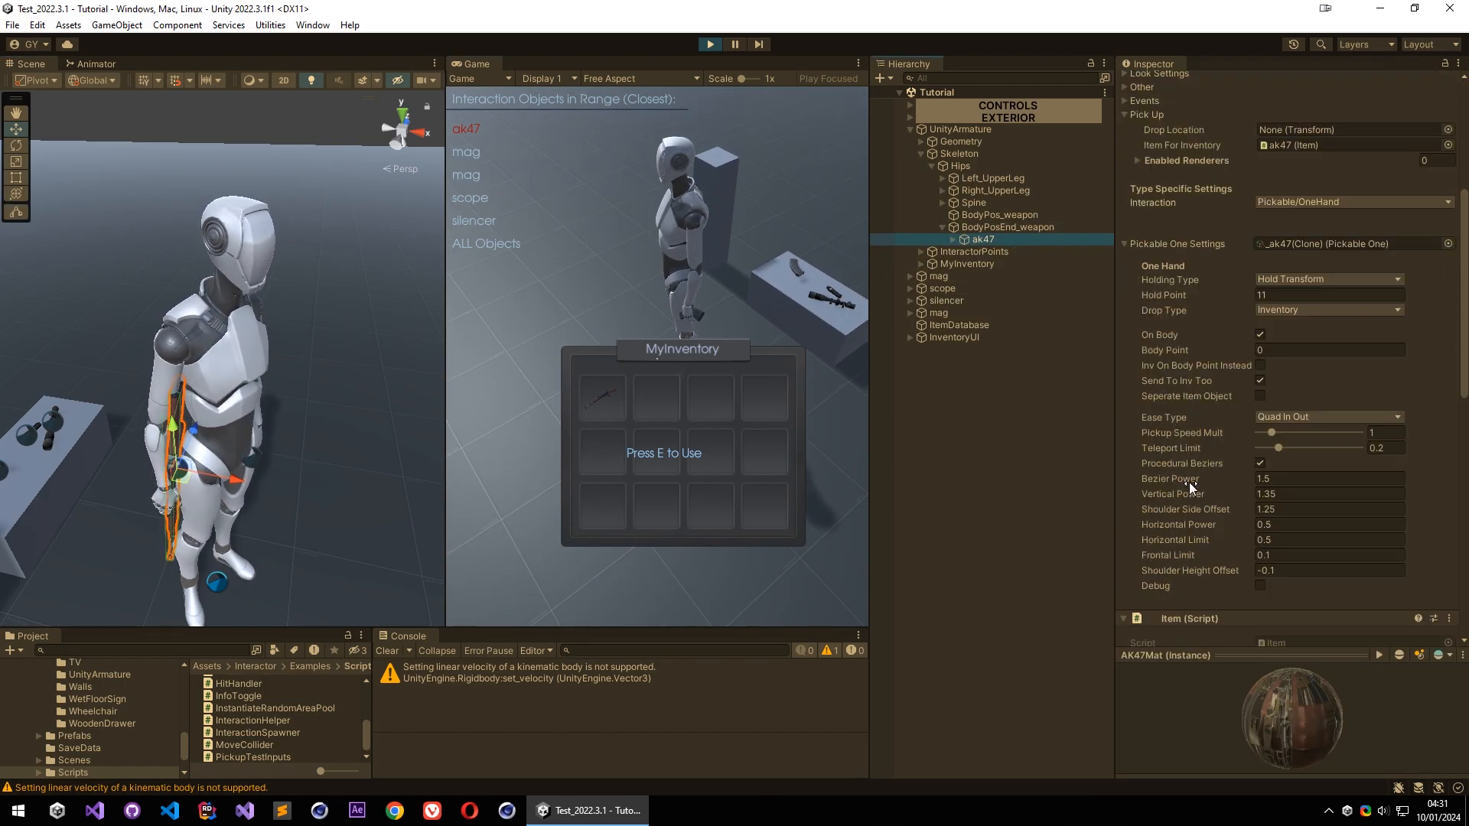
scroll(1197, 508, "down", 3)
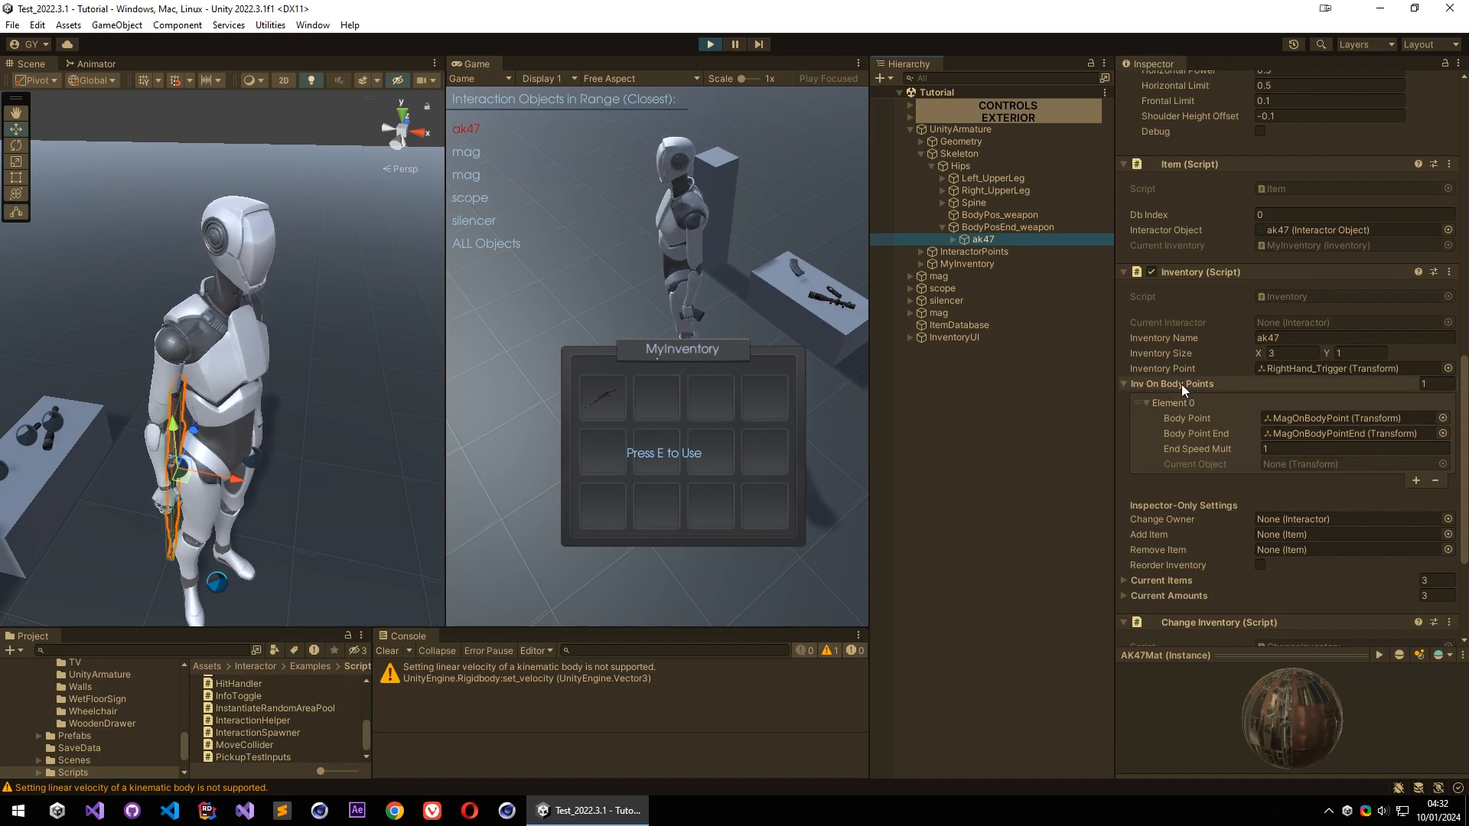
Select the mag in the character's hand and examine its On Body, Inv On Body Point Instead and Send To Inv Too settings
right_click_drag(260, 467, 829, 403)
key("d")
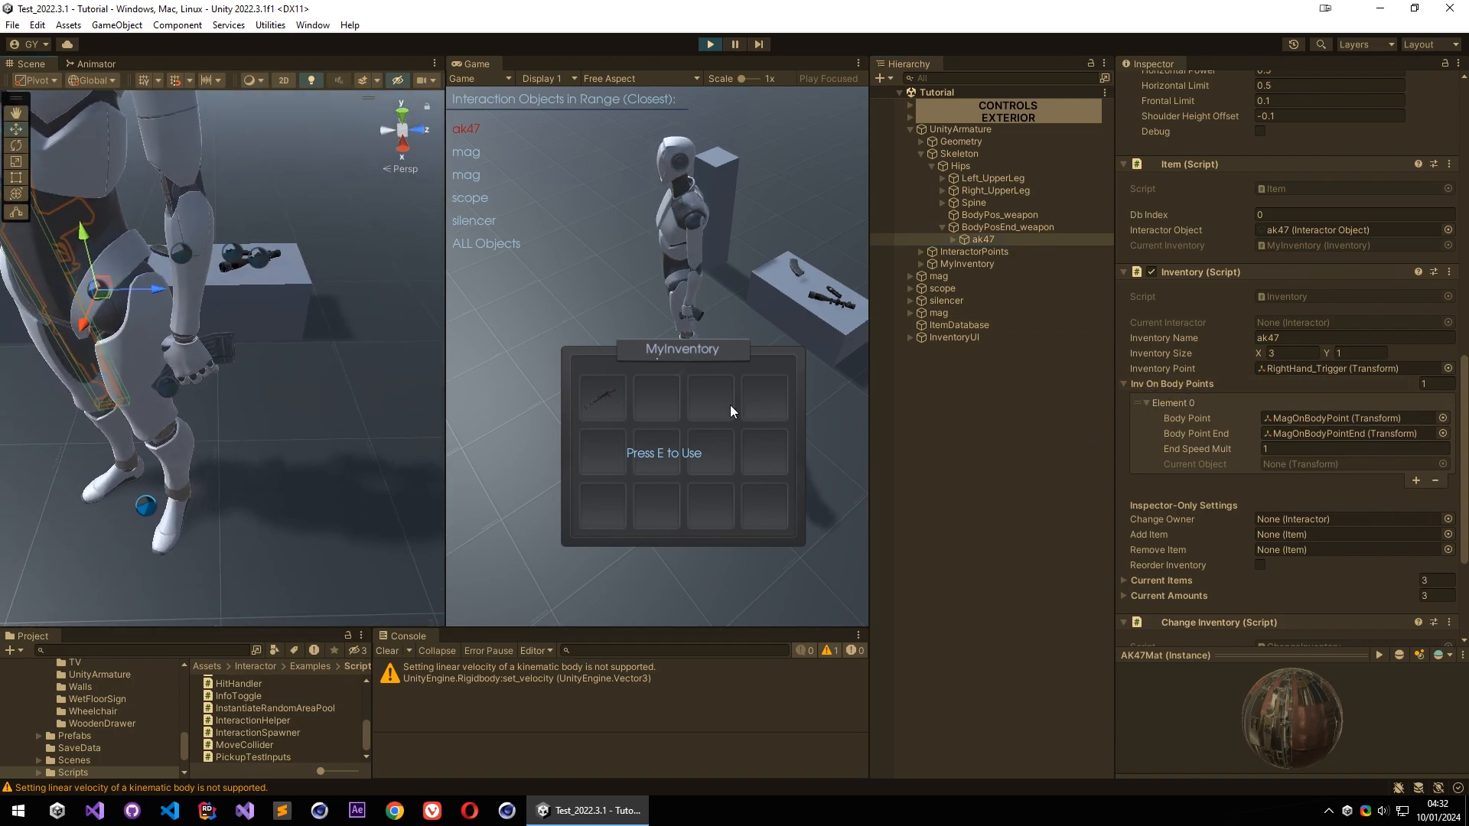
left_click(236, 359)
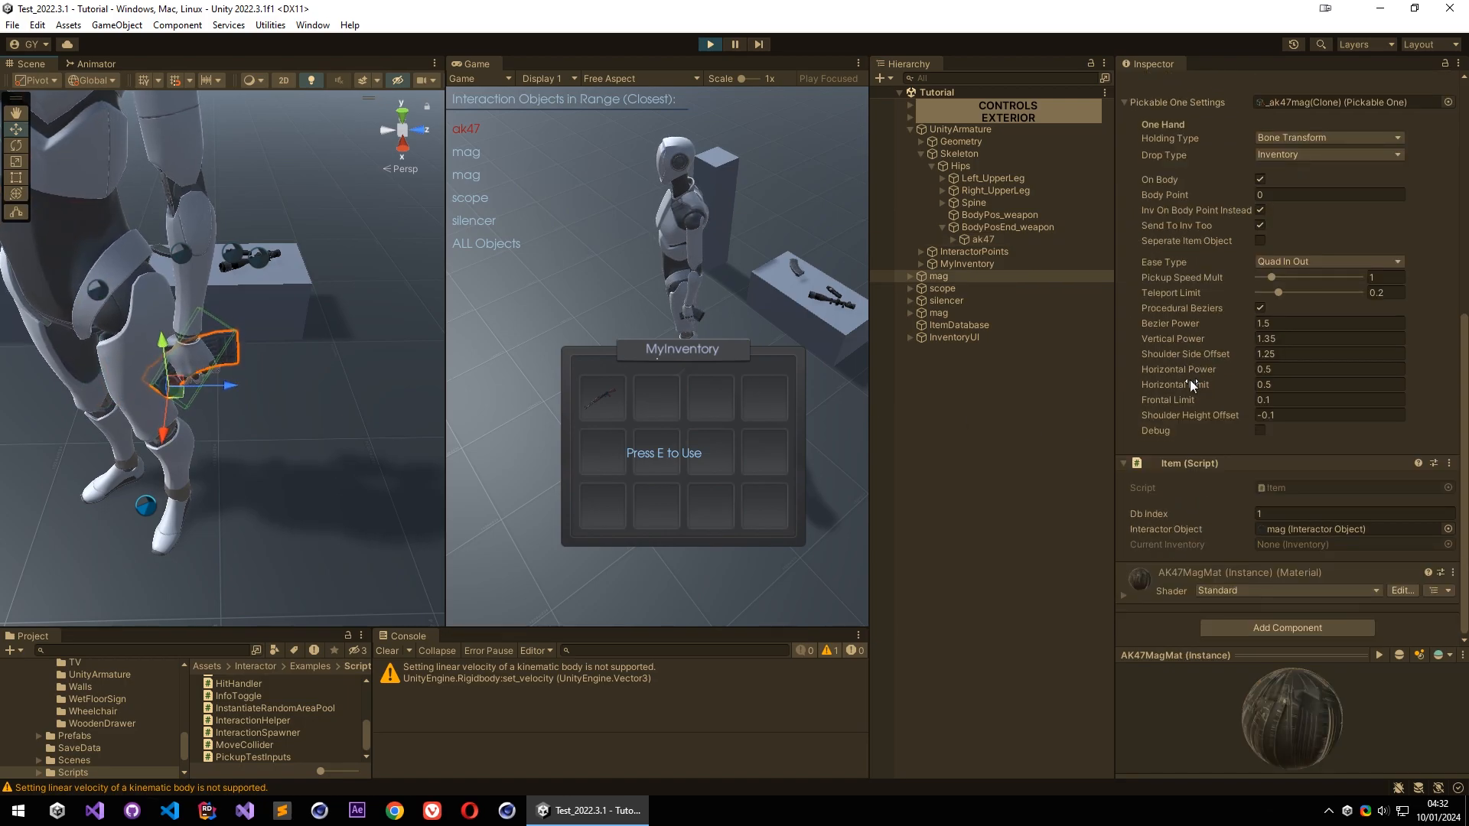
scroll(1211, 375, "up", 3)
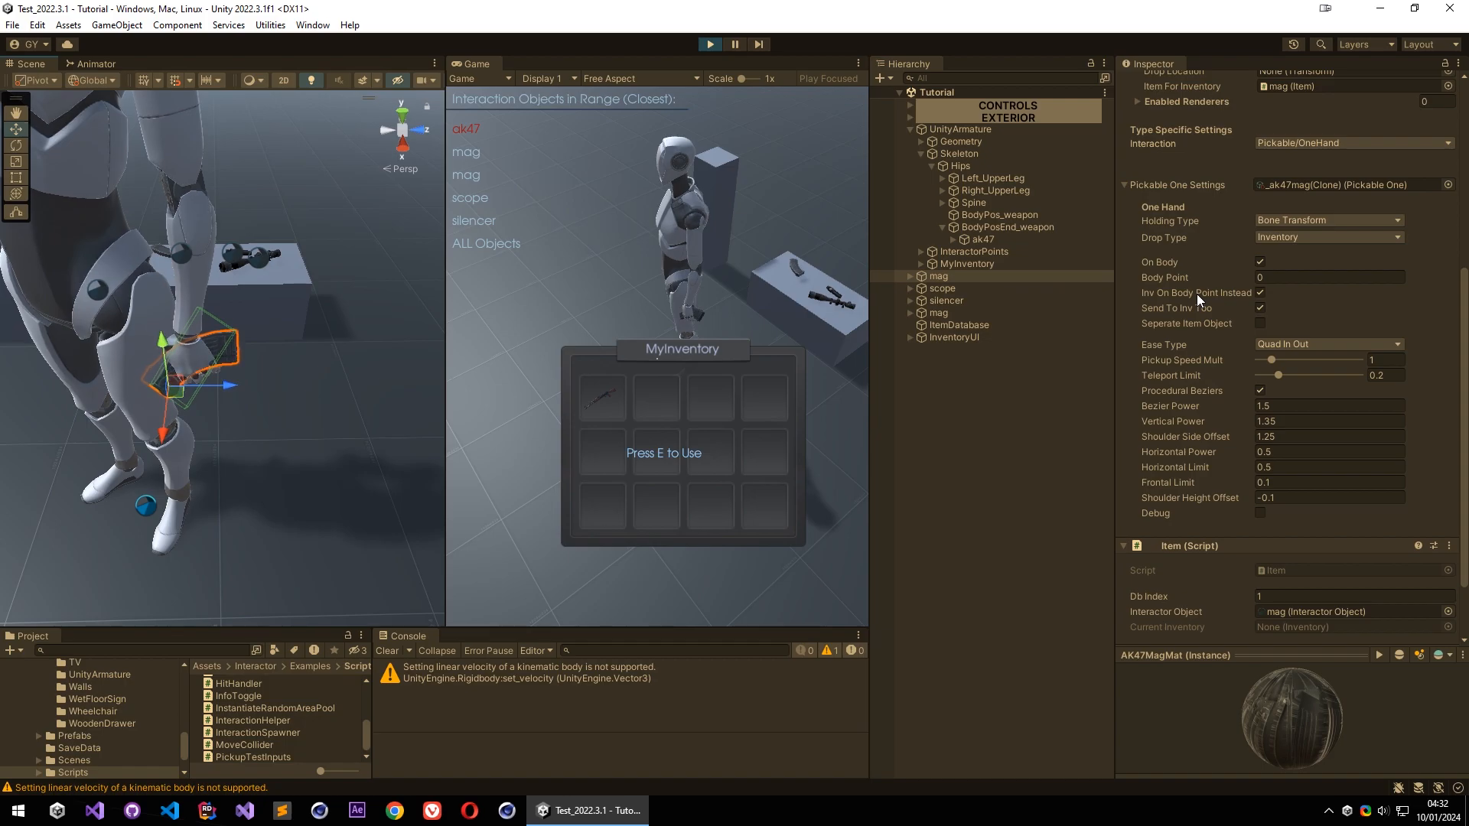
Store the held mags in MyInventory while the ak47 is stowed, and inspect the resulting Console warning to locate its object
left_click(678, 251)
key("Escape")
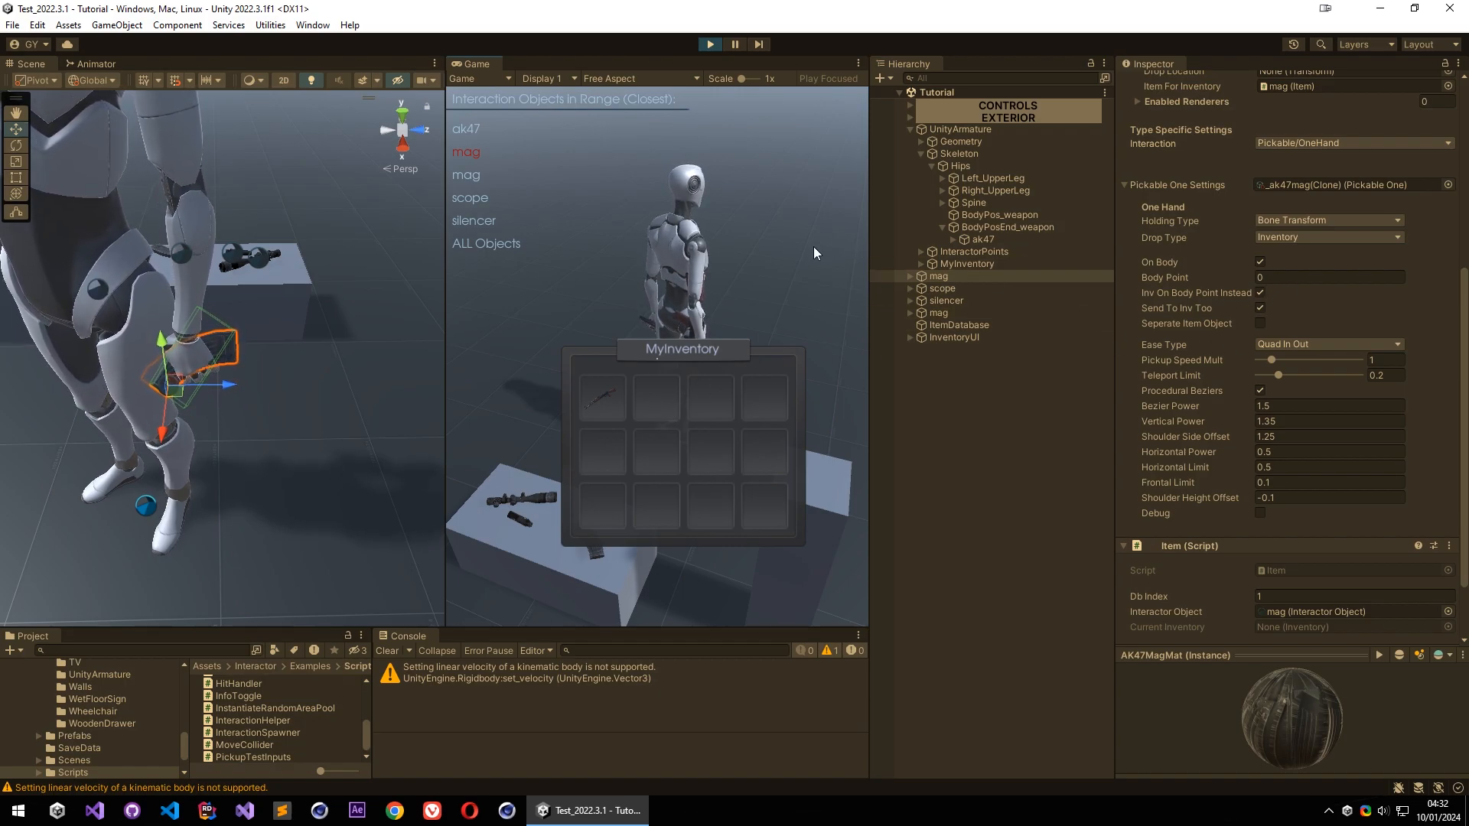
key("e")
left_click(684, 411)
key("w")
key("Escape")
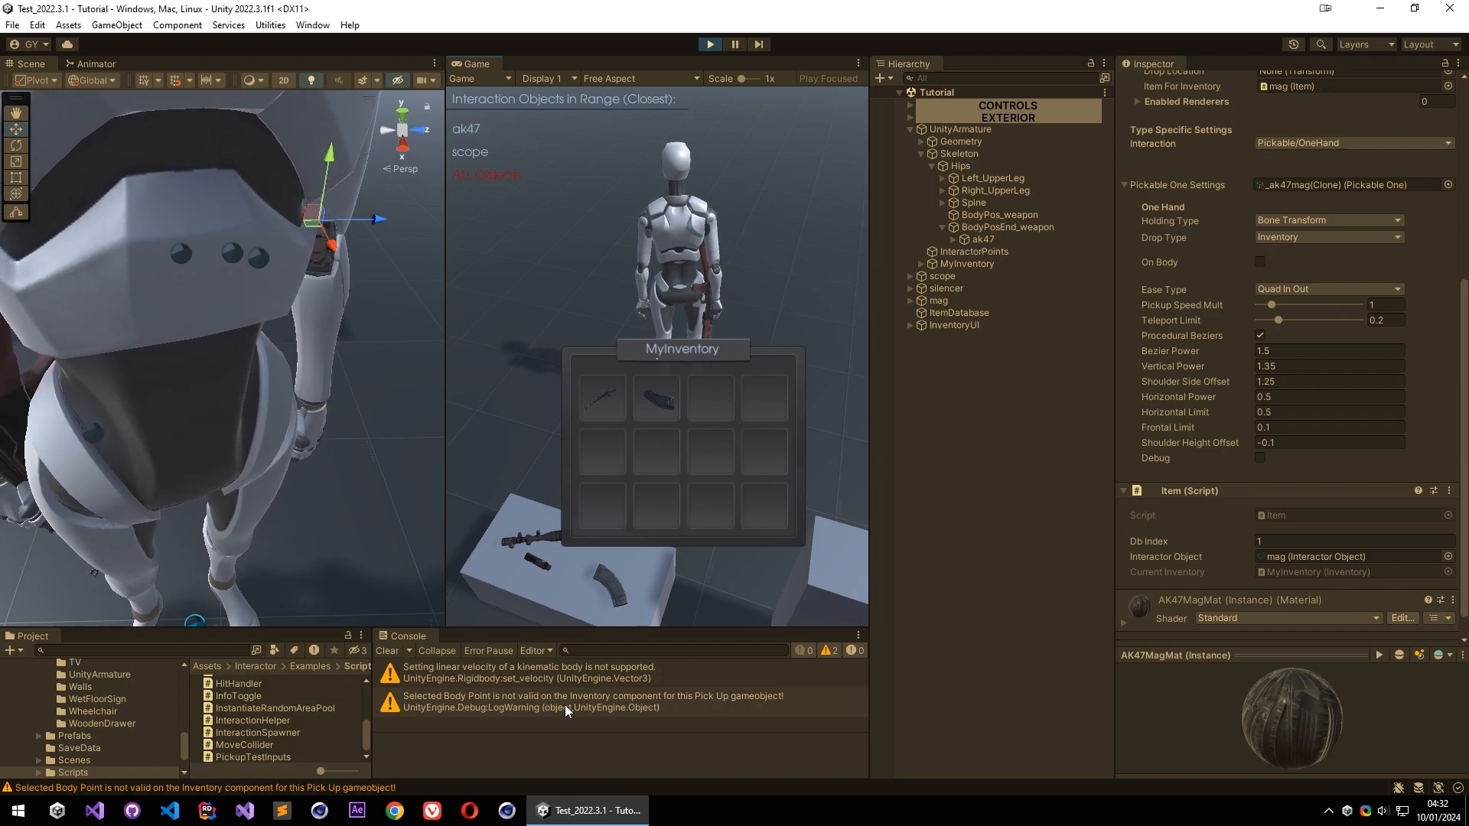
left_click(526, 700)
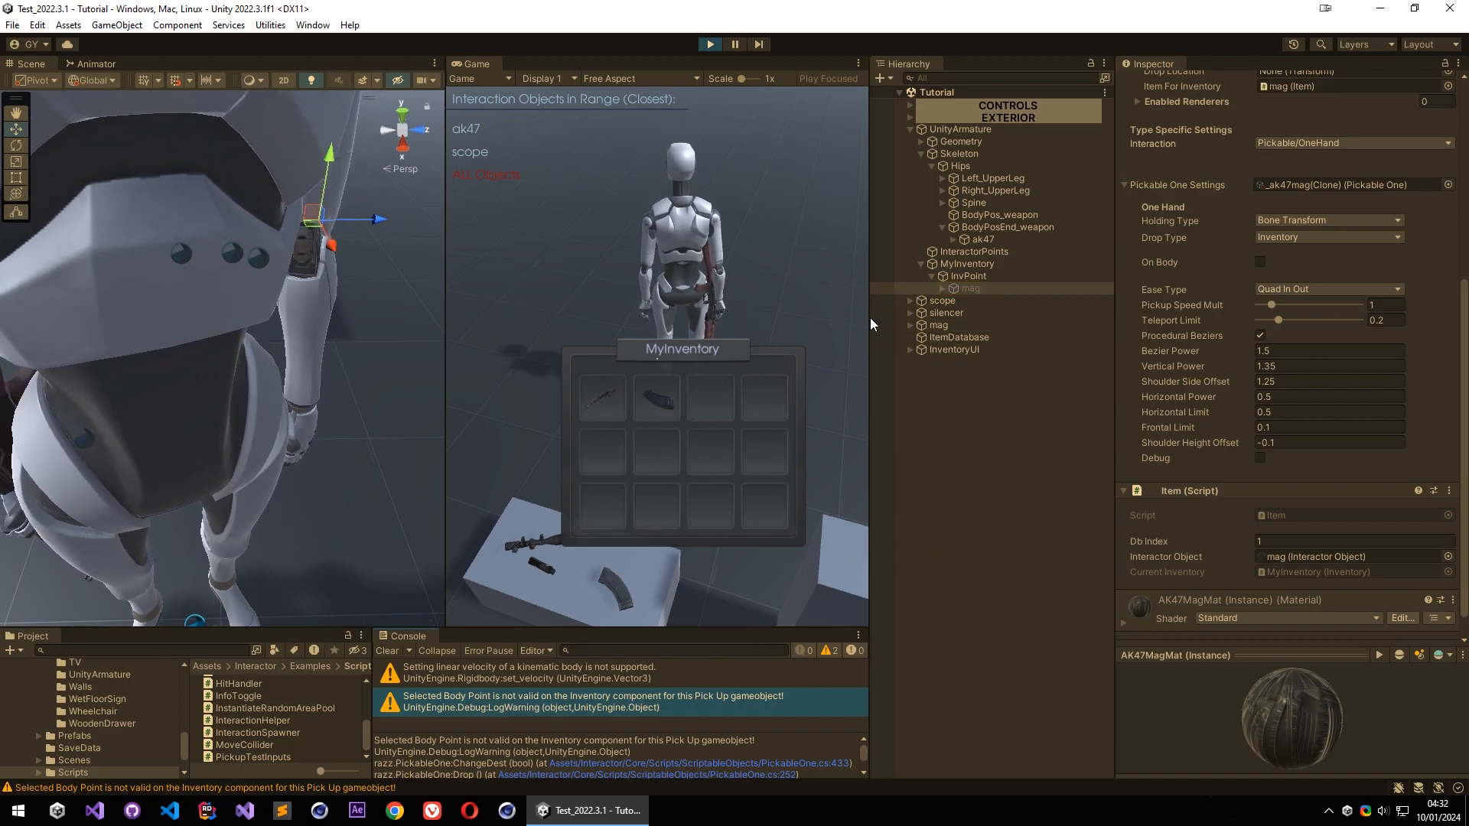
Review the Inv On Body Points of MyInventory and take the stored mag out into the character's hand
left_click(994, 264)
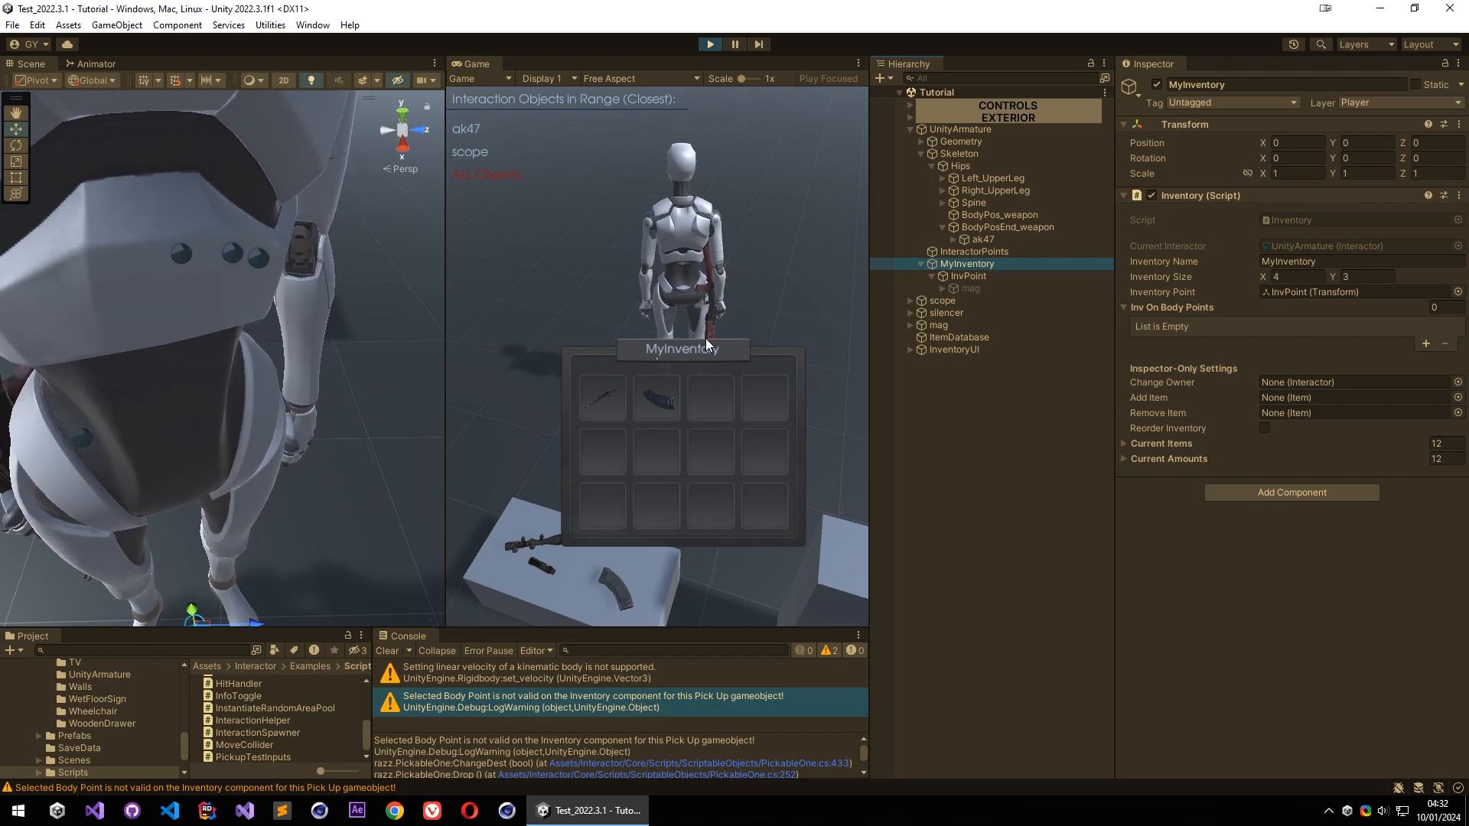
left_click(658, 401)
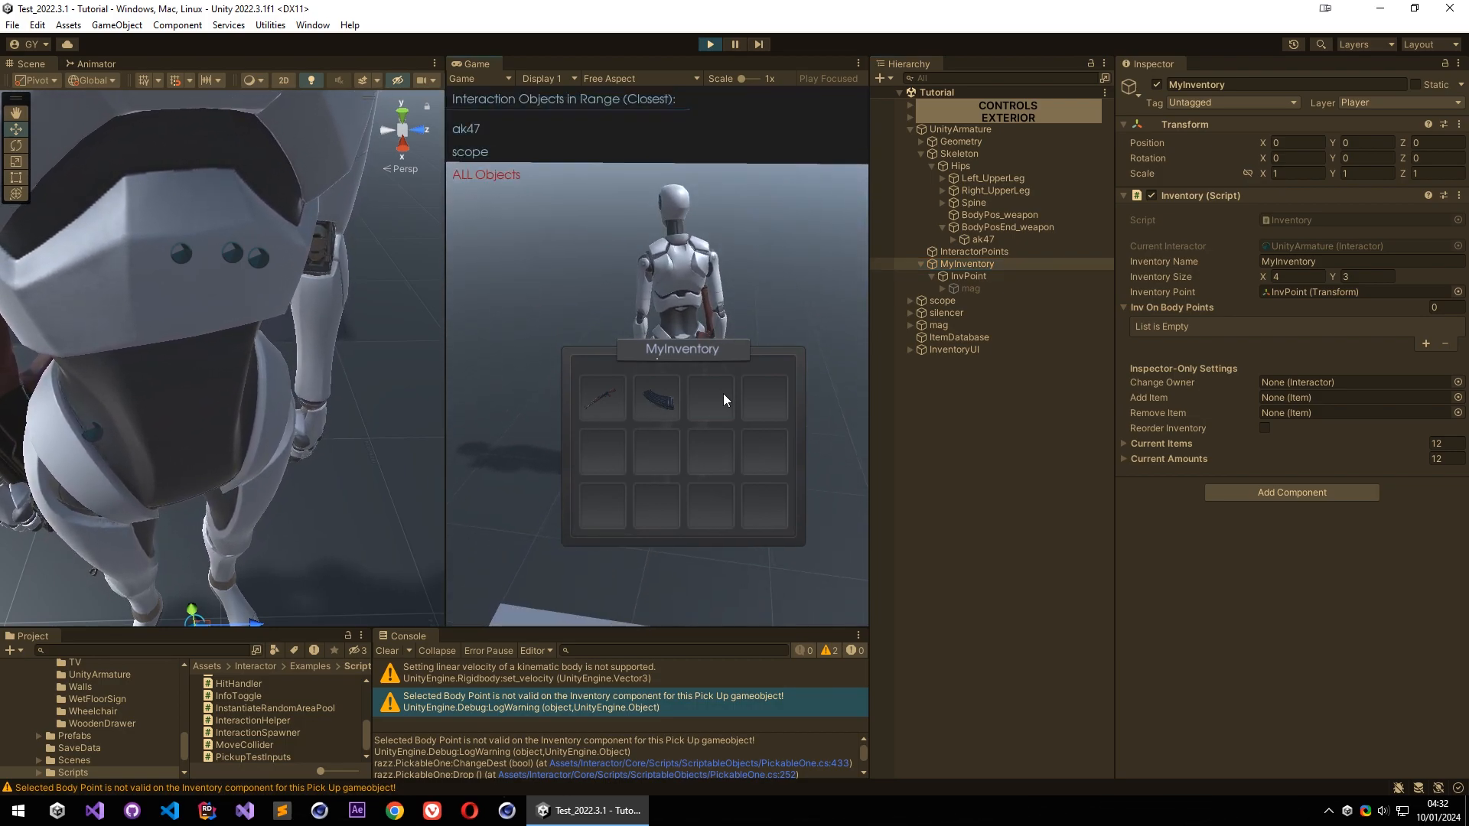
left_click(667, 401)
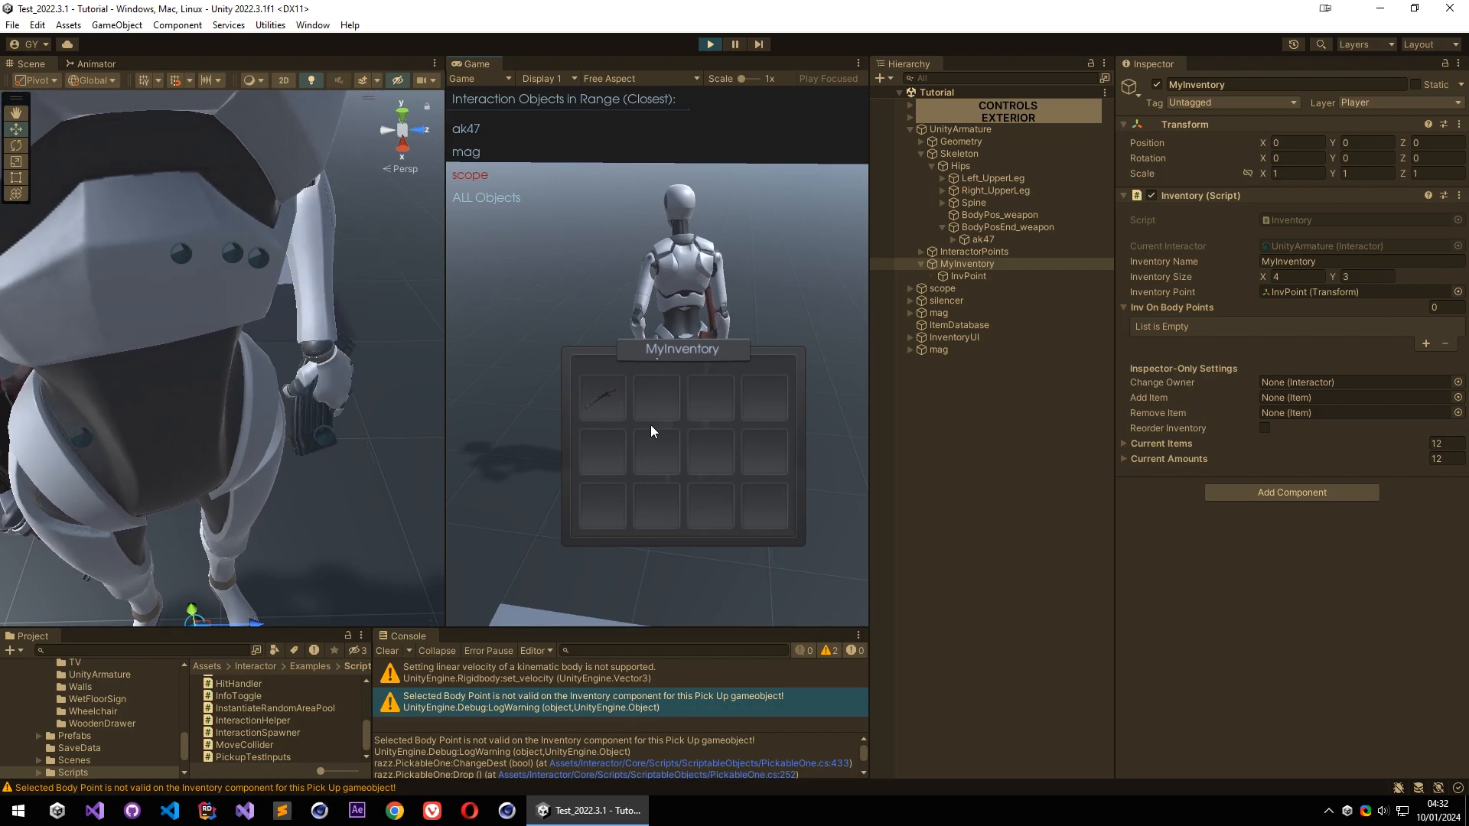
Select the mag in the character's hand and enable On Body in its Pickable One settings
left_click_drag(383, 489, 176, 397, "alt")
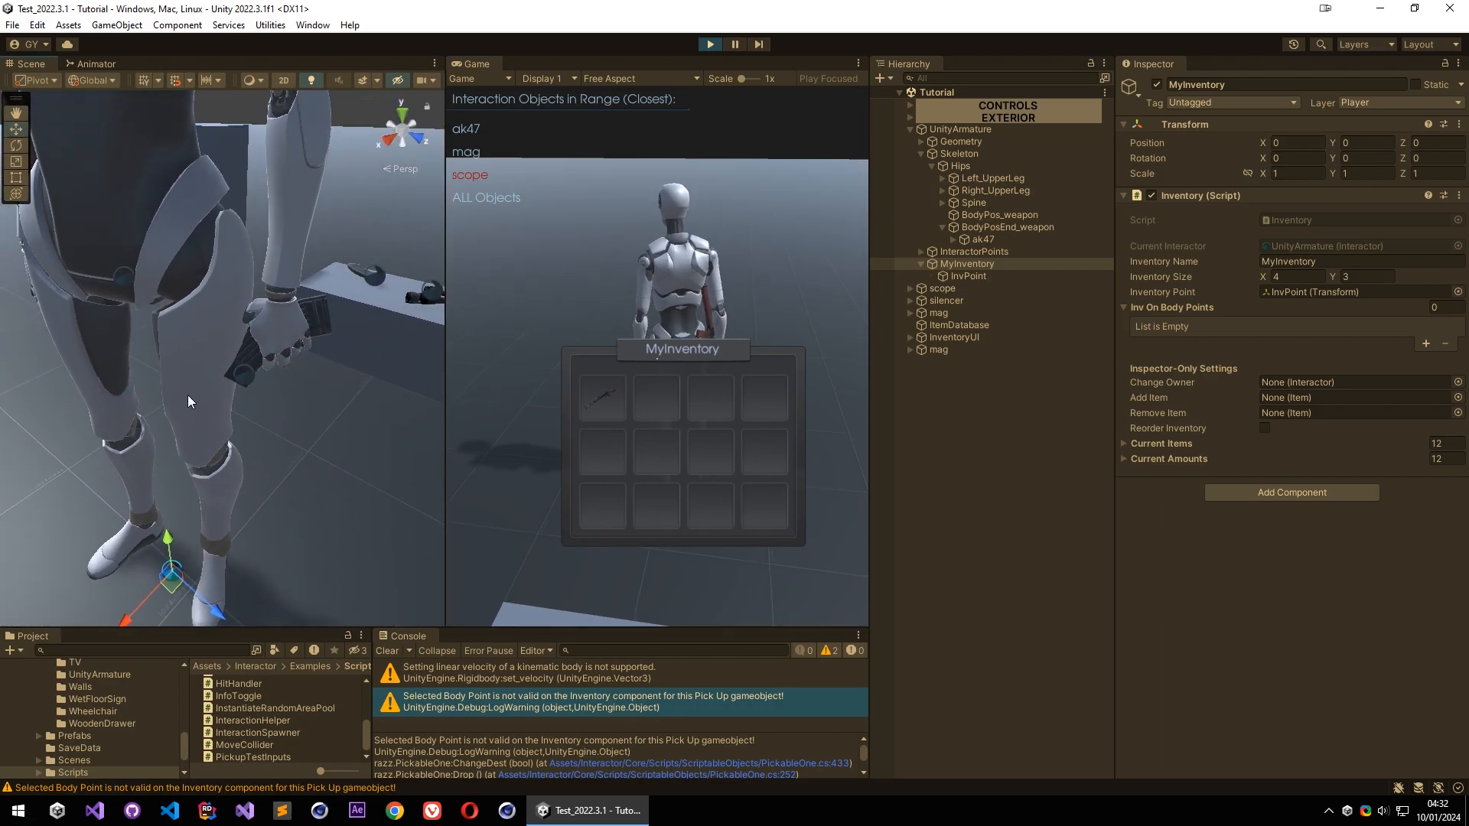
left_click(237, 360)
scroll(1185, 413, "down", 3)
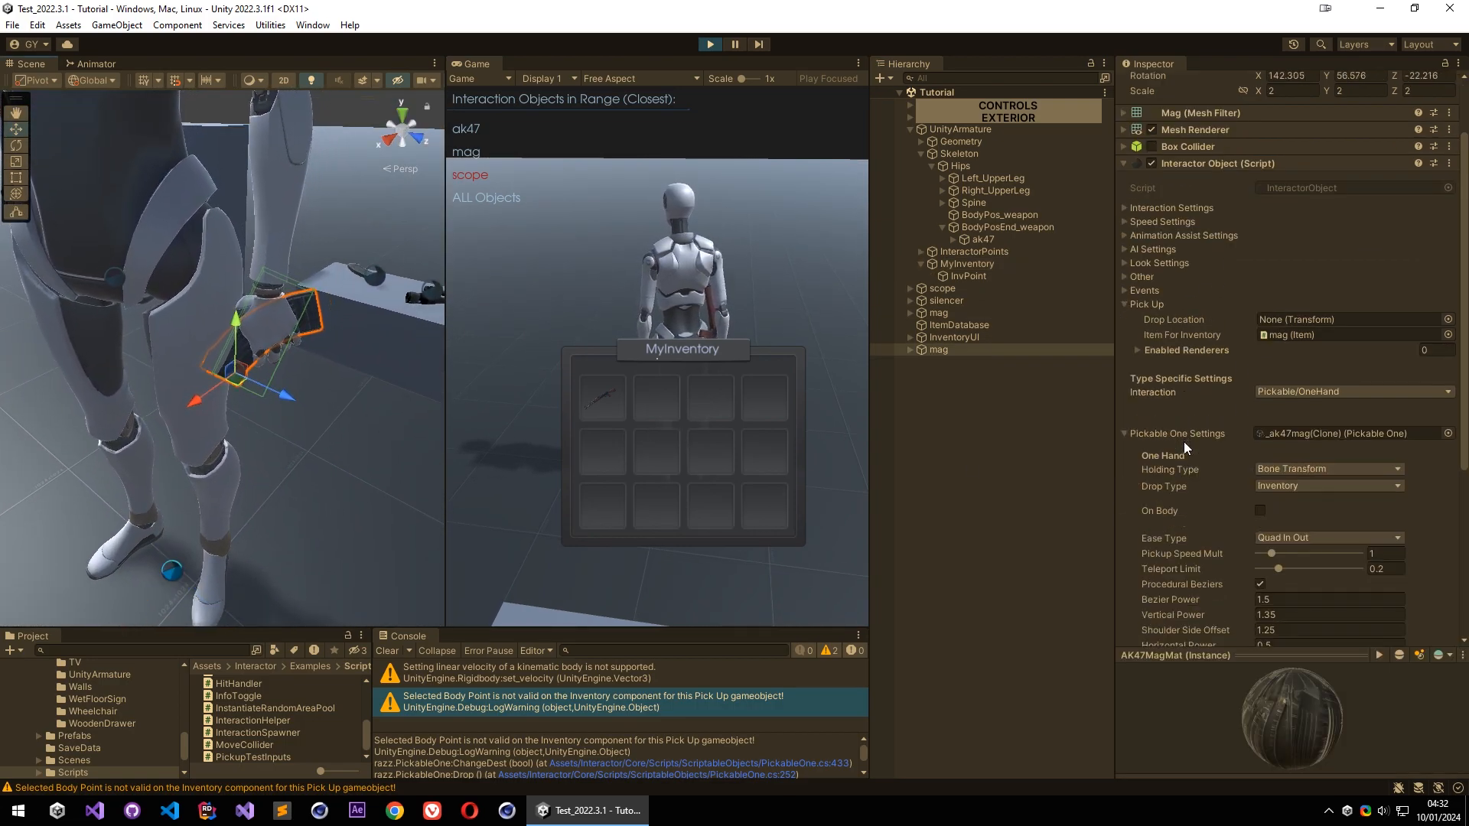
scroll(1183, 438, "down", 3)
left_click(1260, 427)
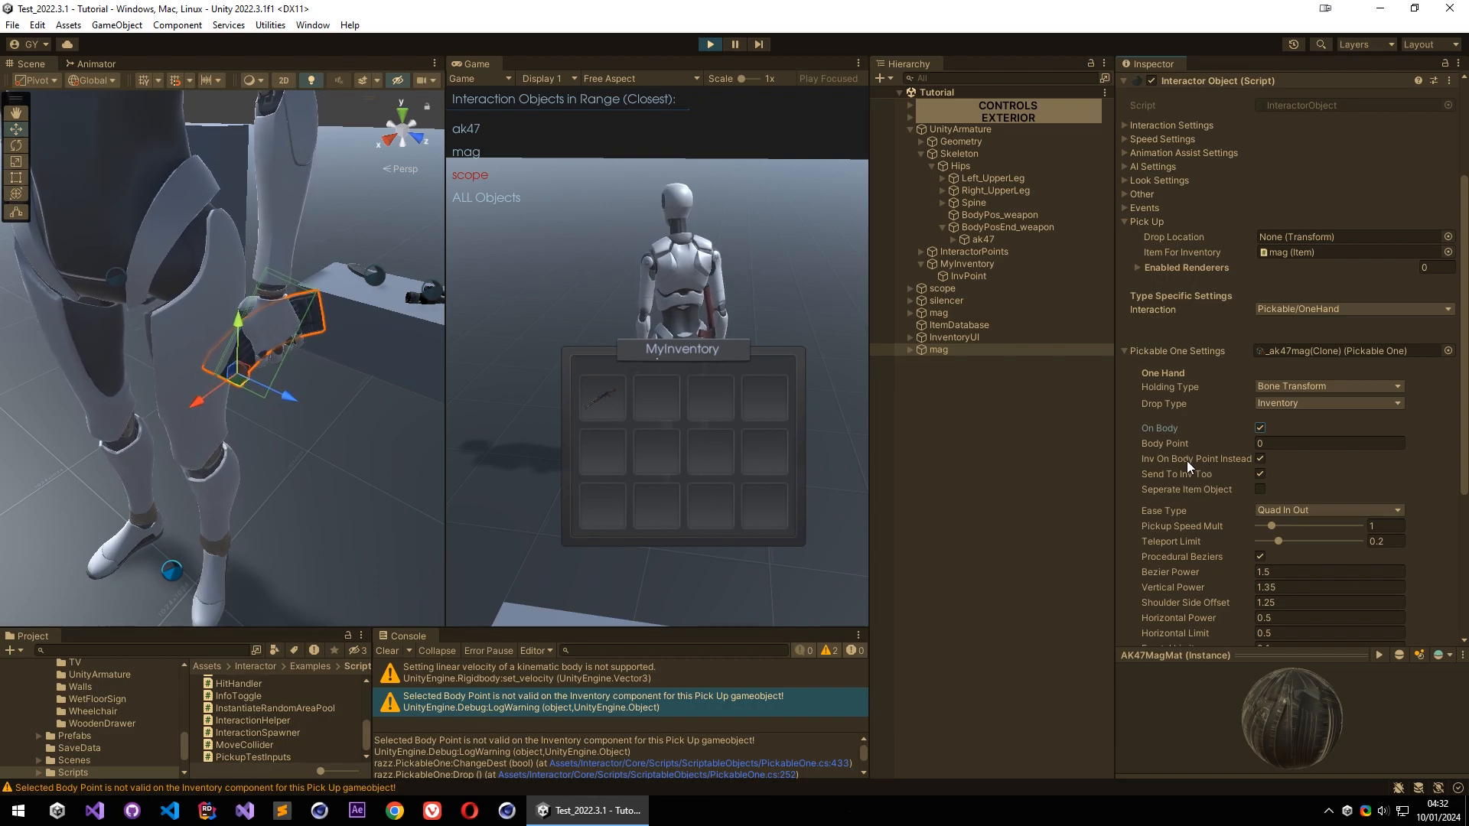
Draw the stowed ak47 in the running game and switch the displayed inventory from MyInventory to ak47
left_click(731, 261)
scroll(731, 262, "down", 1)
scroll(656, 357, "up", 3)
key("f")
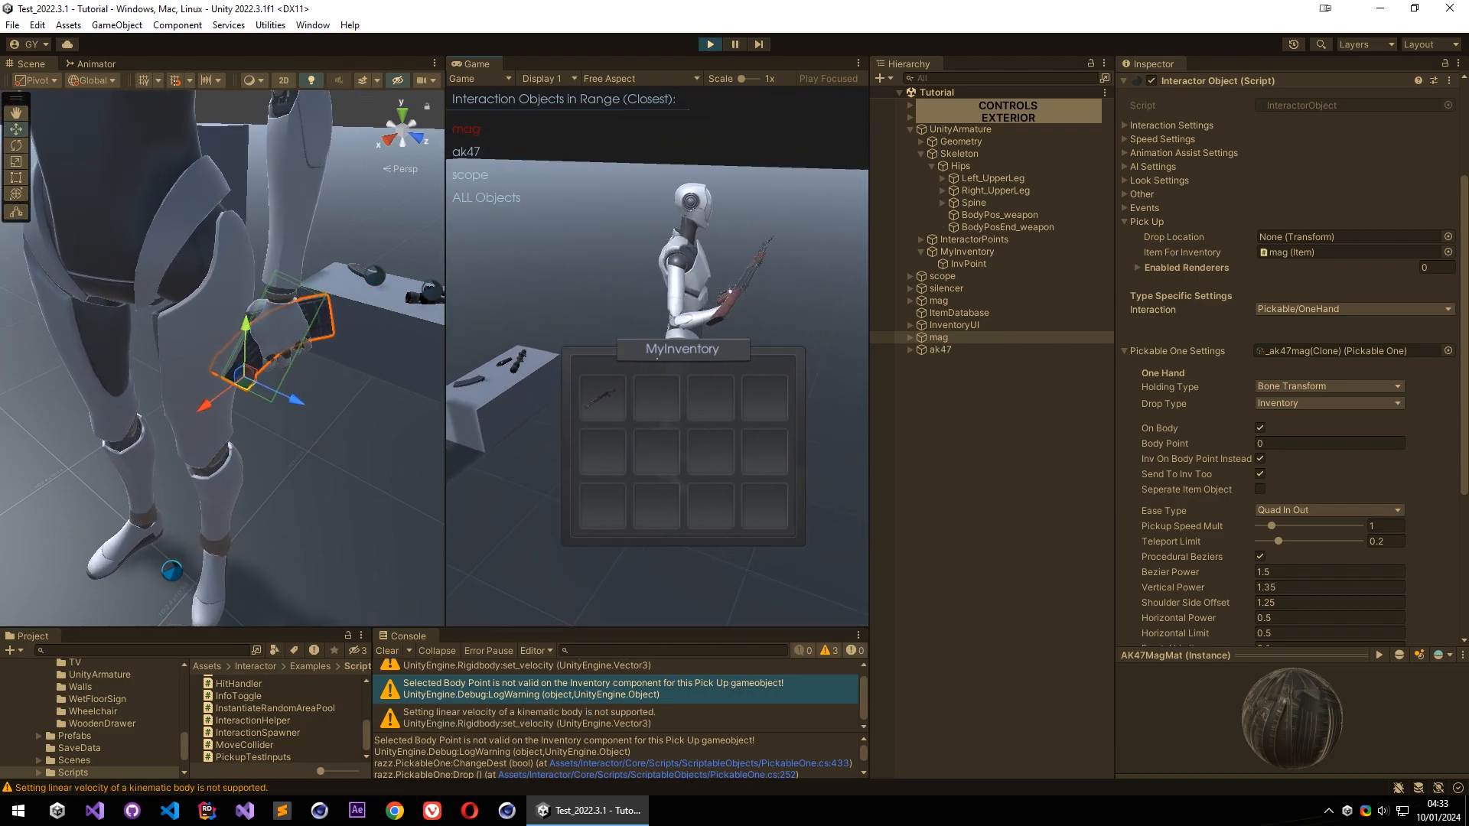
key("Caps_Lock")
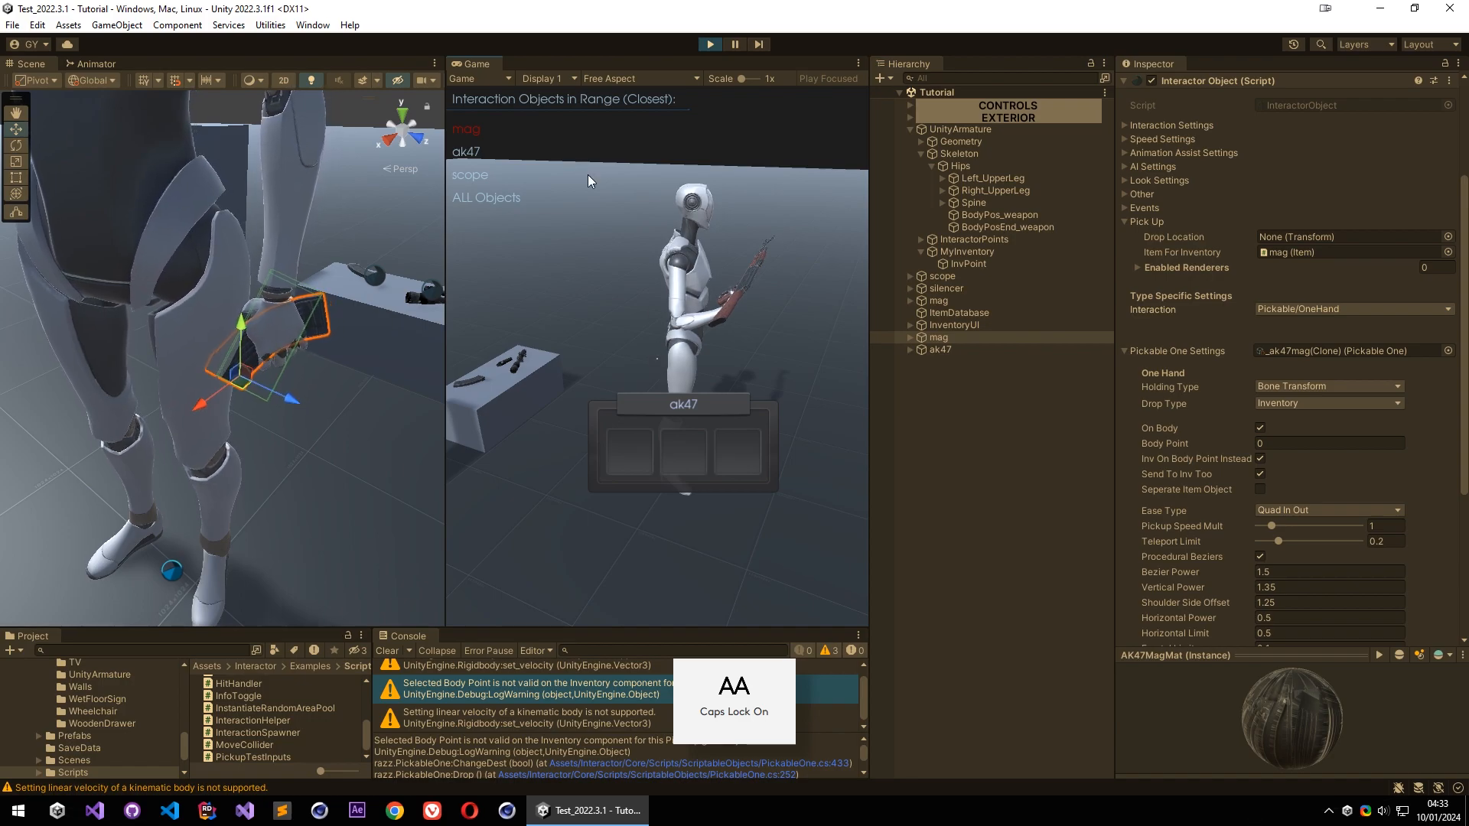
key("Caps_Lock")
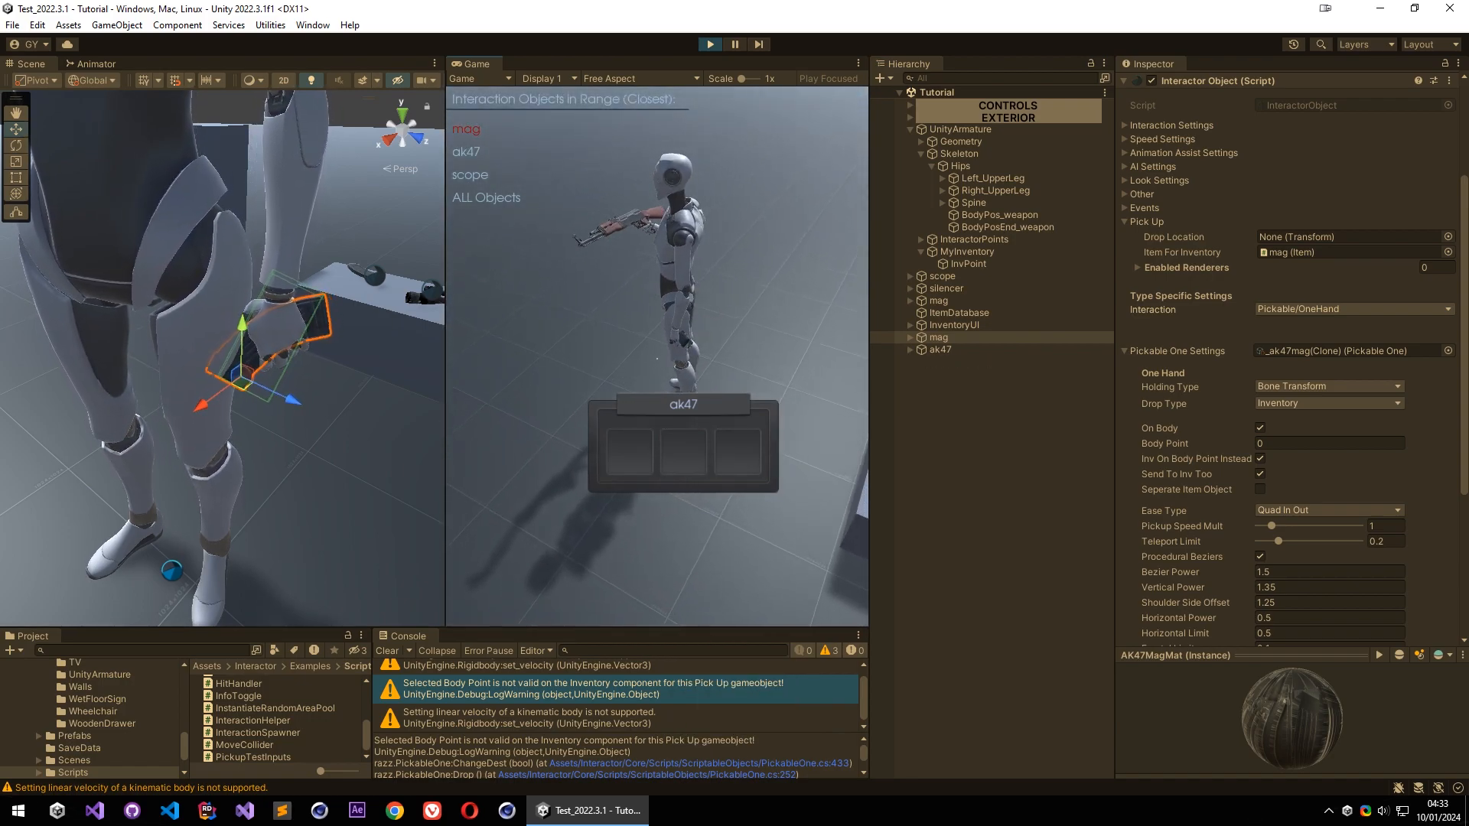
Store the held mag on the ak47's body point and test stowing and redrawing the weapon with it
key("f")
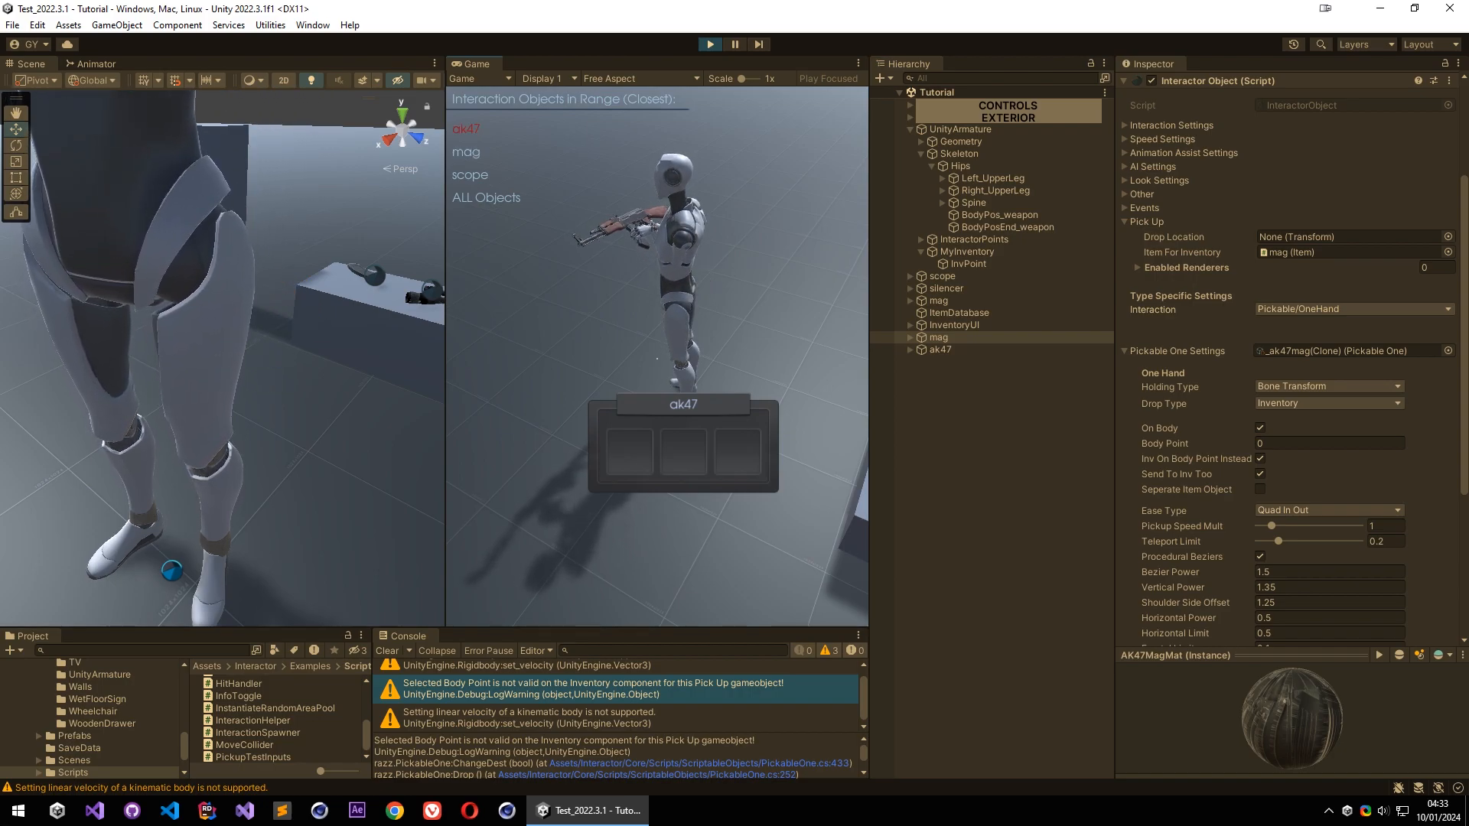
key("f")
left_click(649, 260)
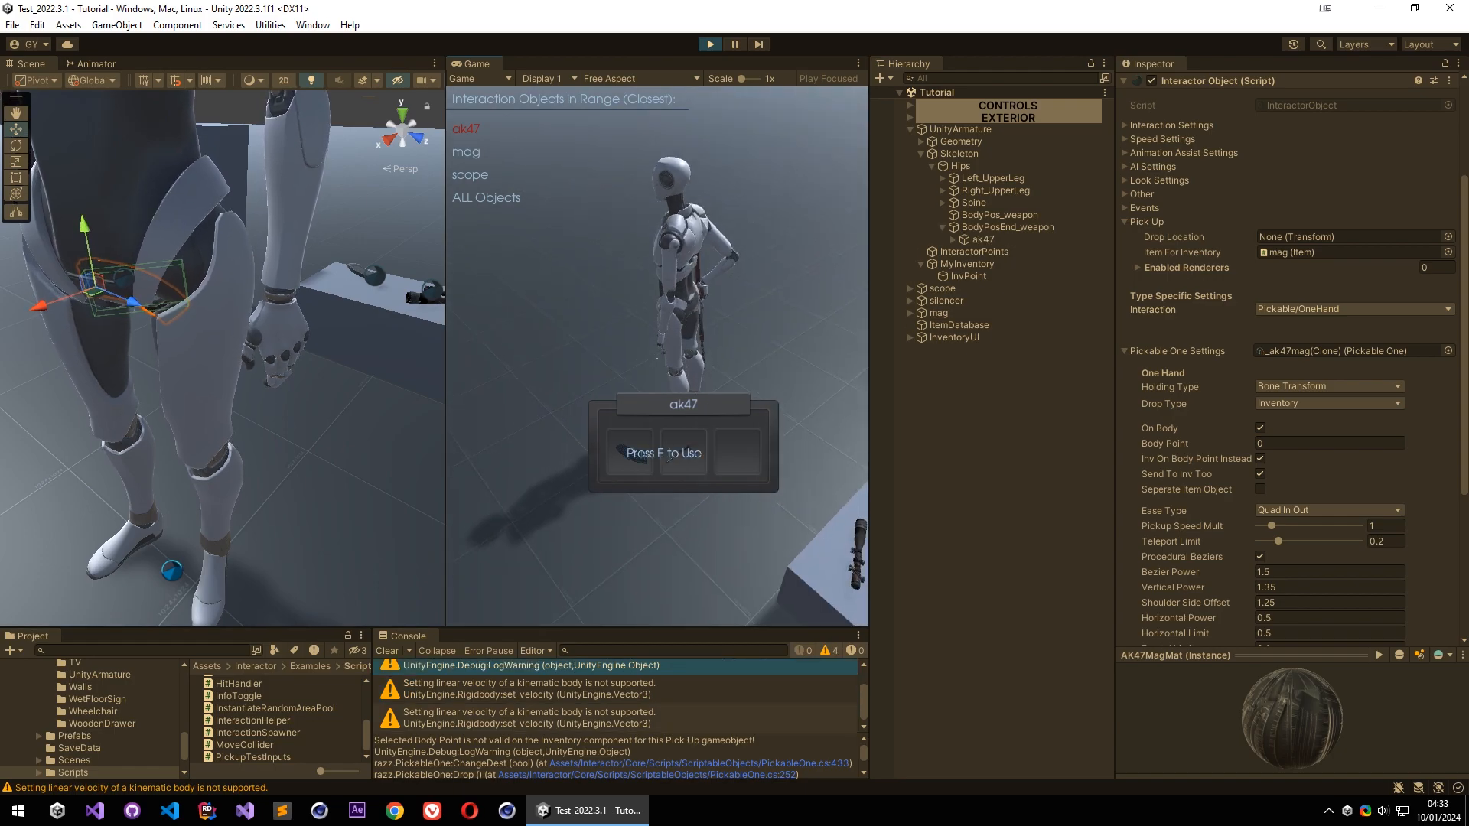
key("f")
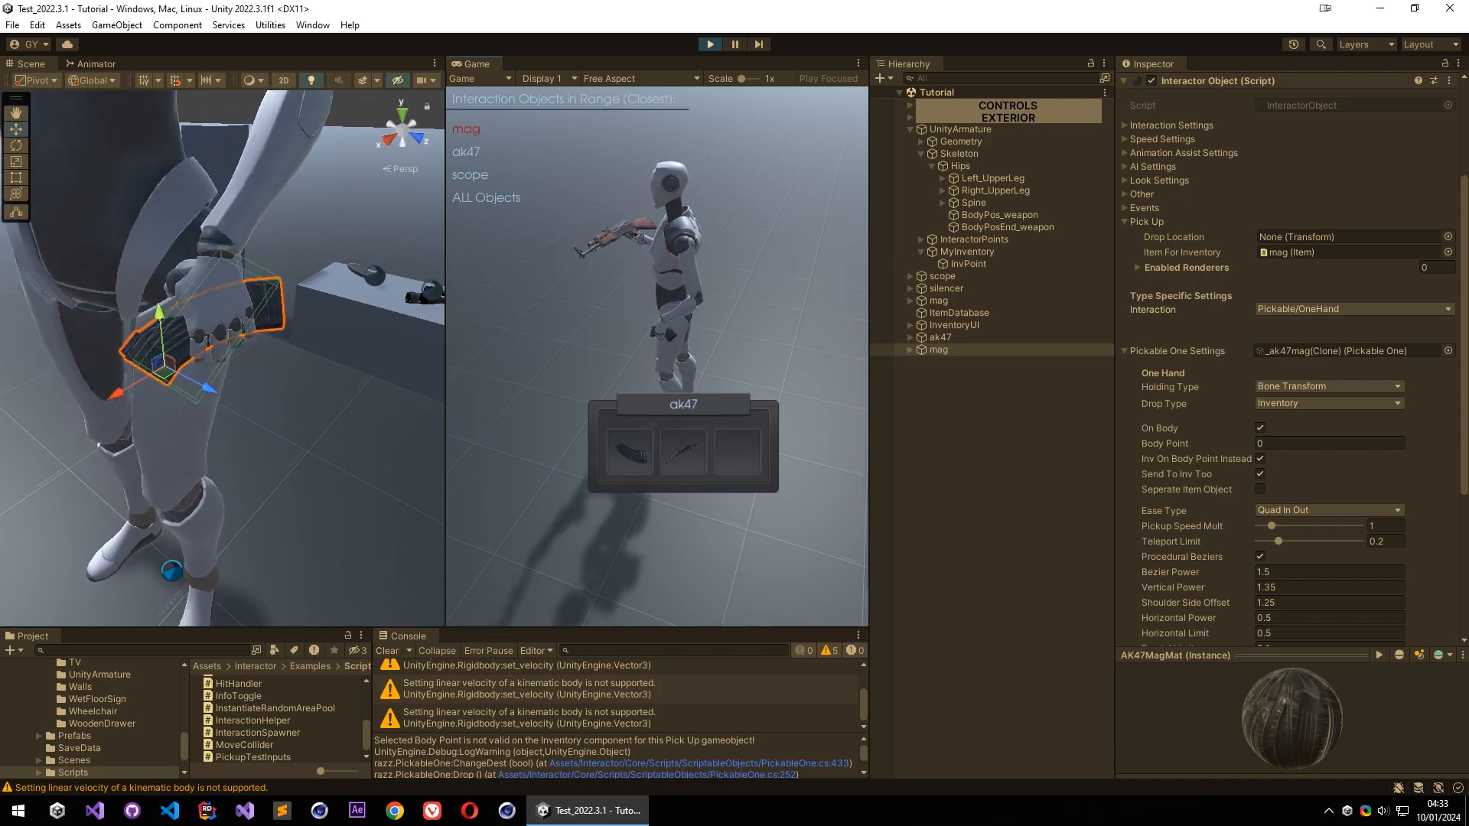
Set End Speed Mult to 3 for Element 0 of the ak47's Inv On Body Points and attach the held mag to test it
key("Escape")
scroll(1205, 540, "down", 3)
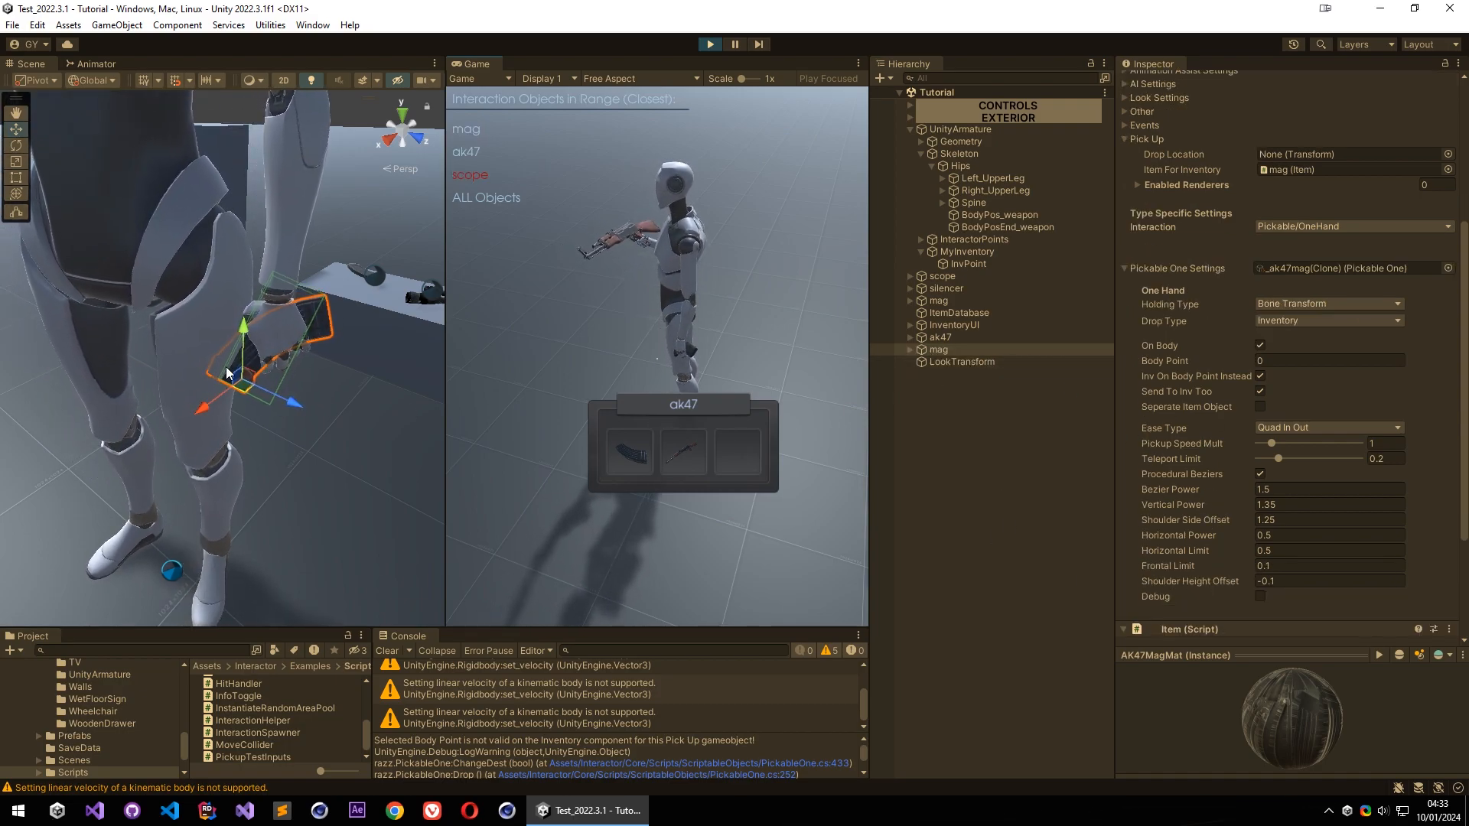
scroll(1204, 430, "down", 3)
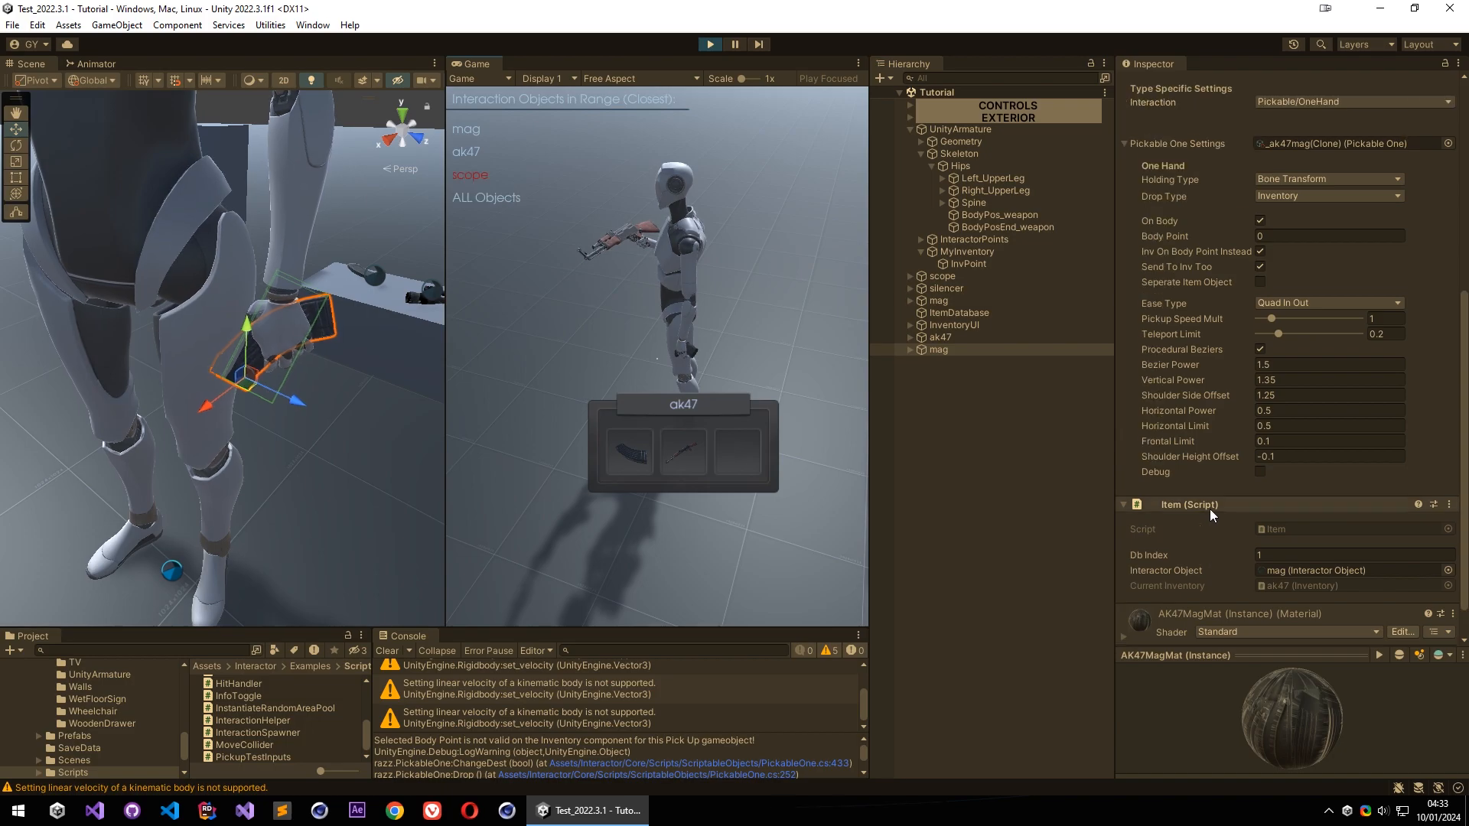
left_click(946, 337)
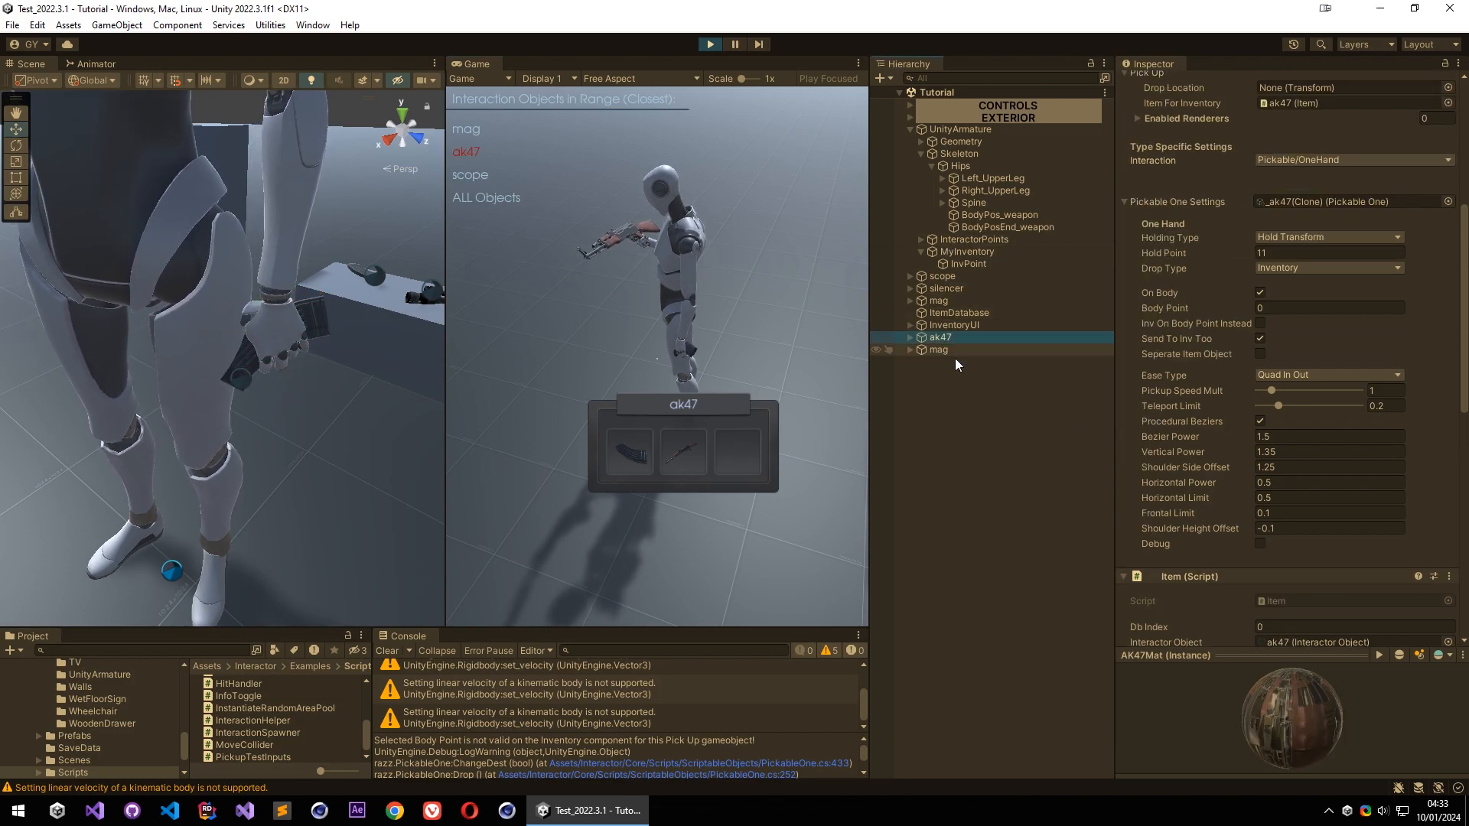
scroll(1186, 508, "down", 15)
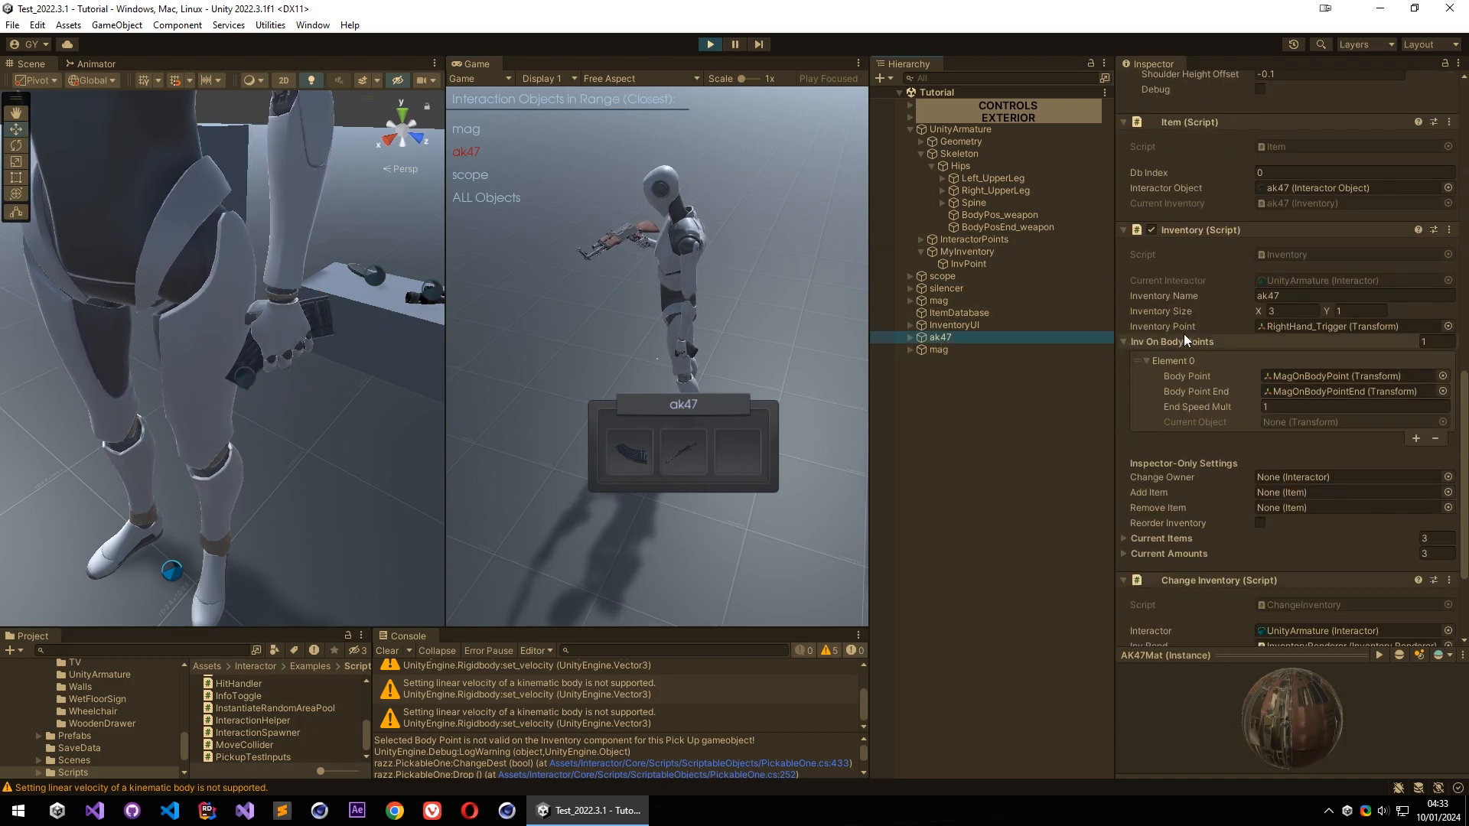
left_click(1279, 408)
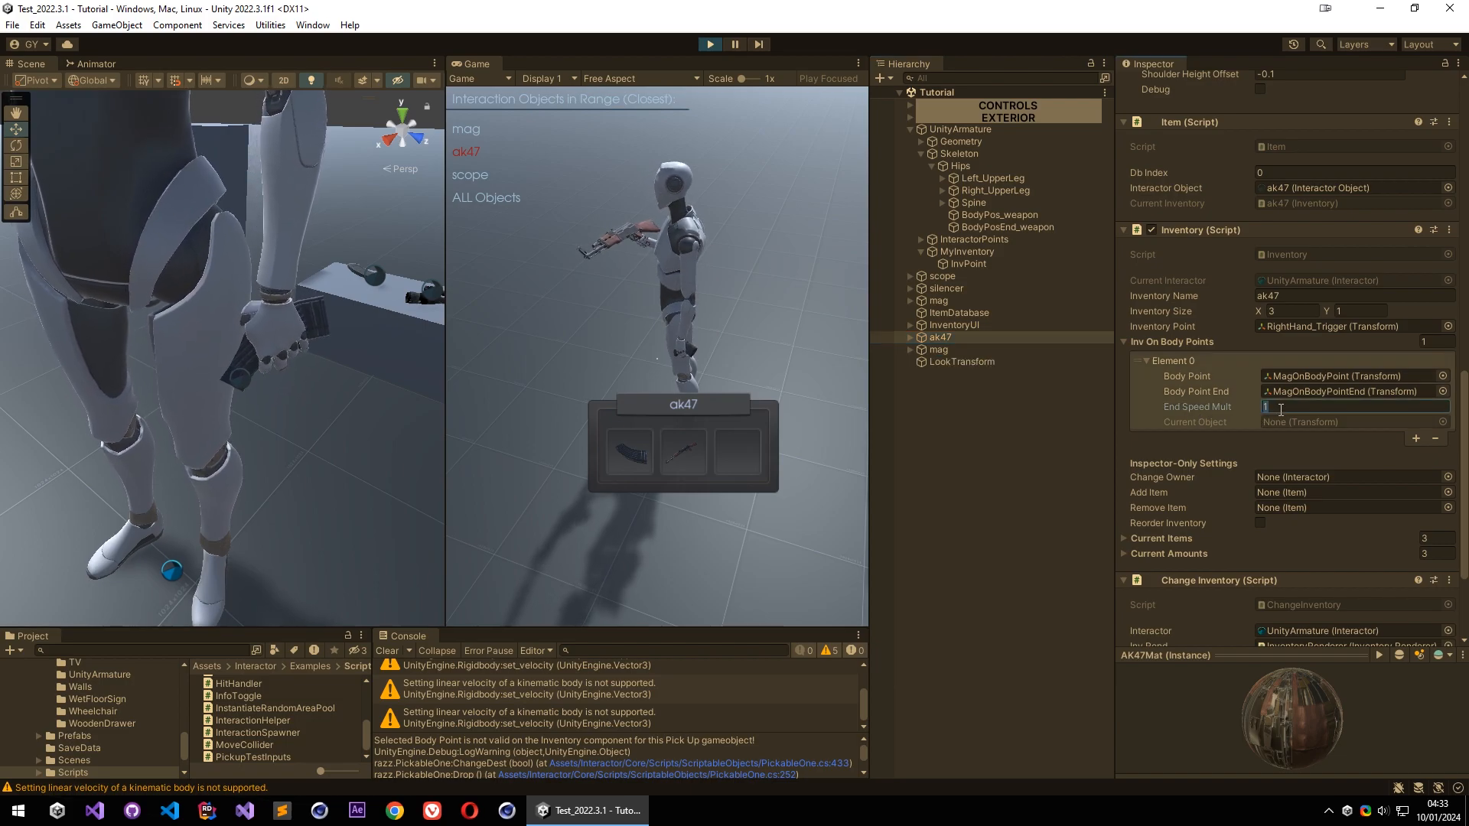
left_click(765, 262)
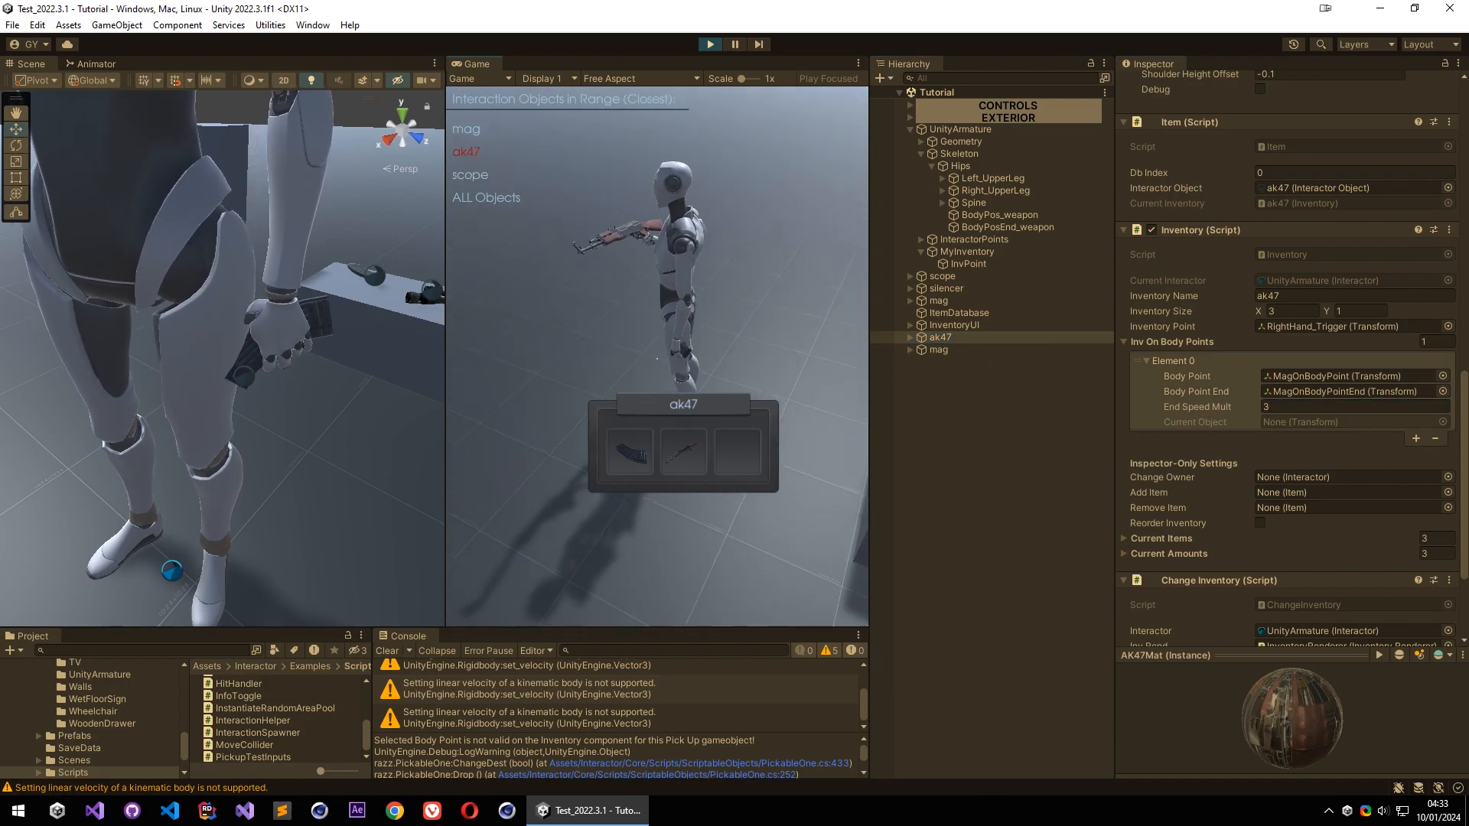
key("f")
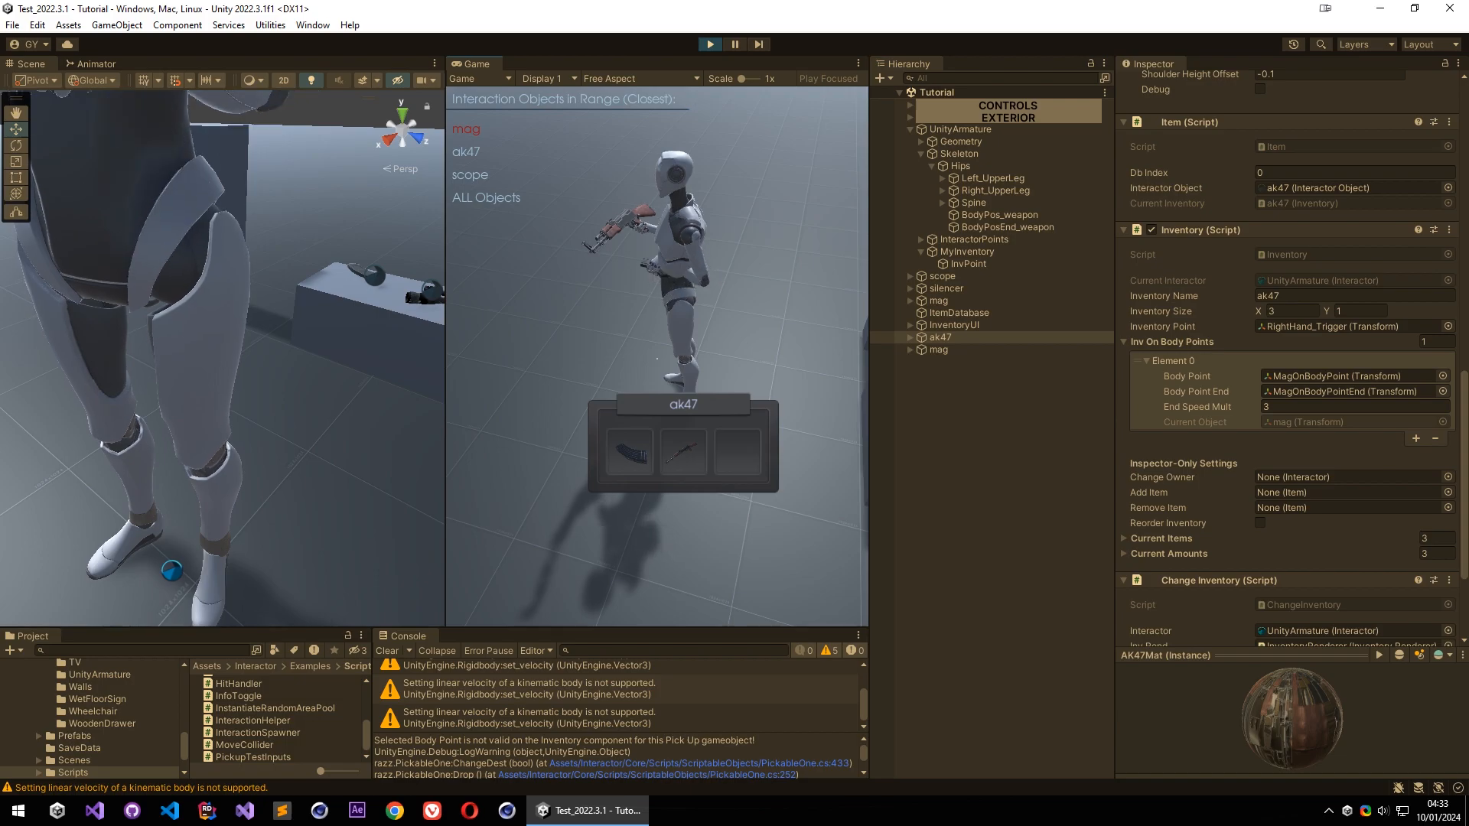
Take the mag back in hand, set the ak47 body point's End Speed Mult to 10, and attach the mag again
key("f")
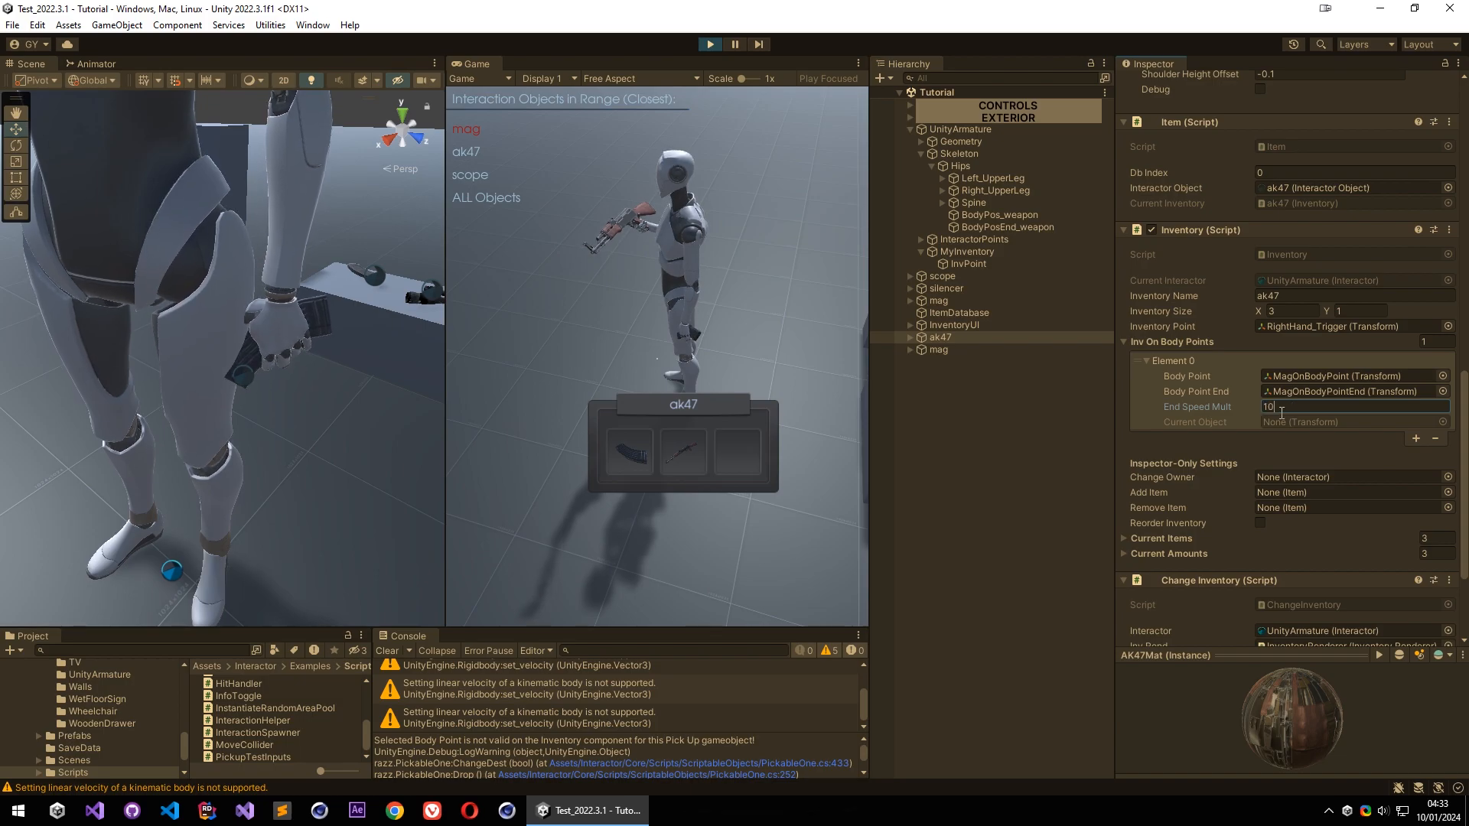
left_click(750, 324)
key("f")
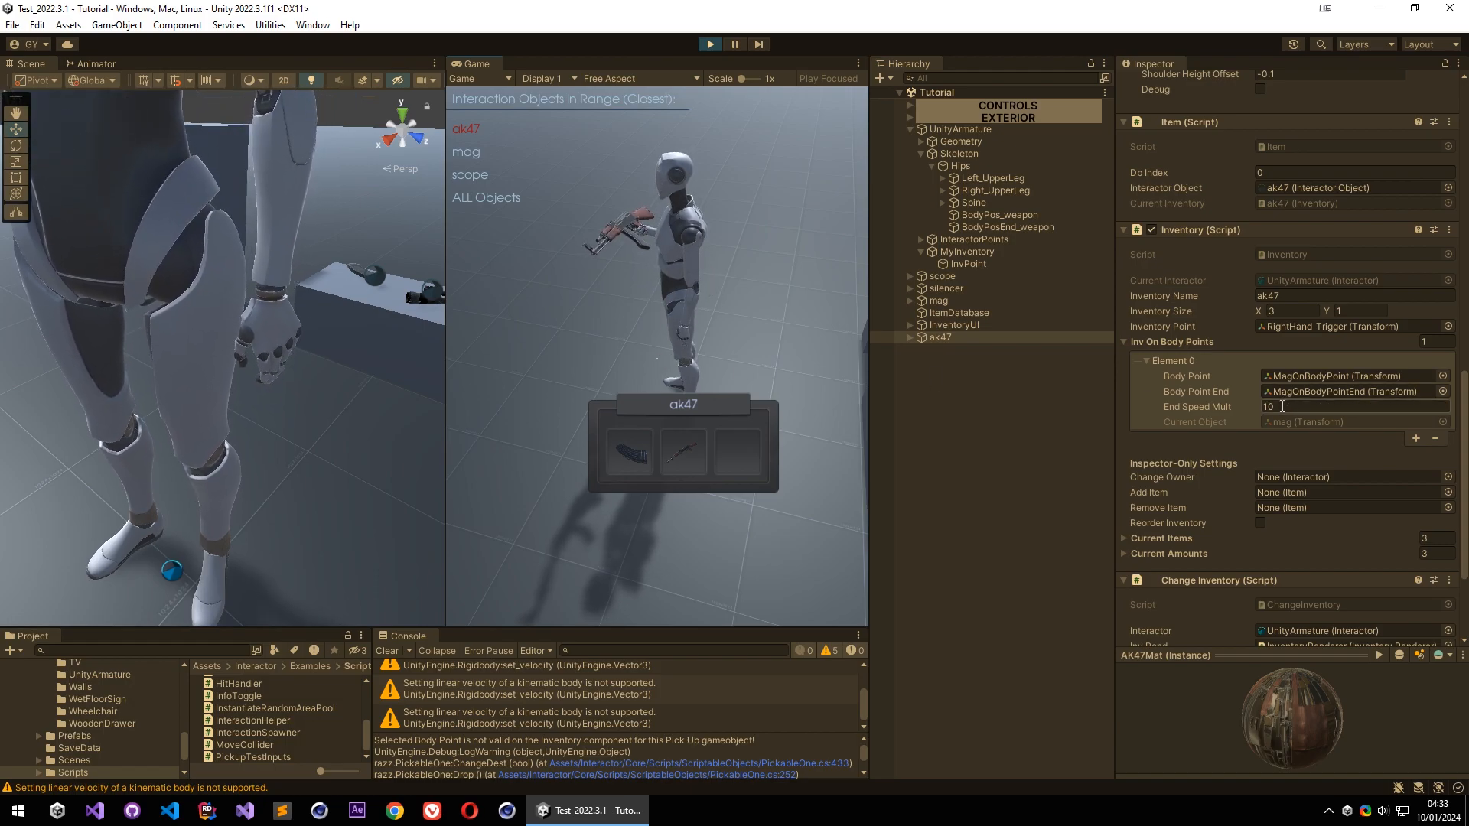
Set the ak47 body point's End Speed Mult to 0.1, then take out and reattach the mag to test the slower speed
scroll(1230, 407, "down", 2)
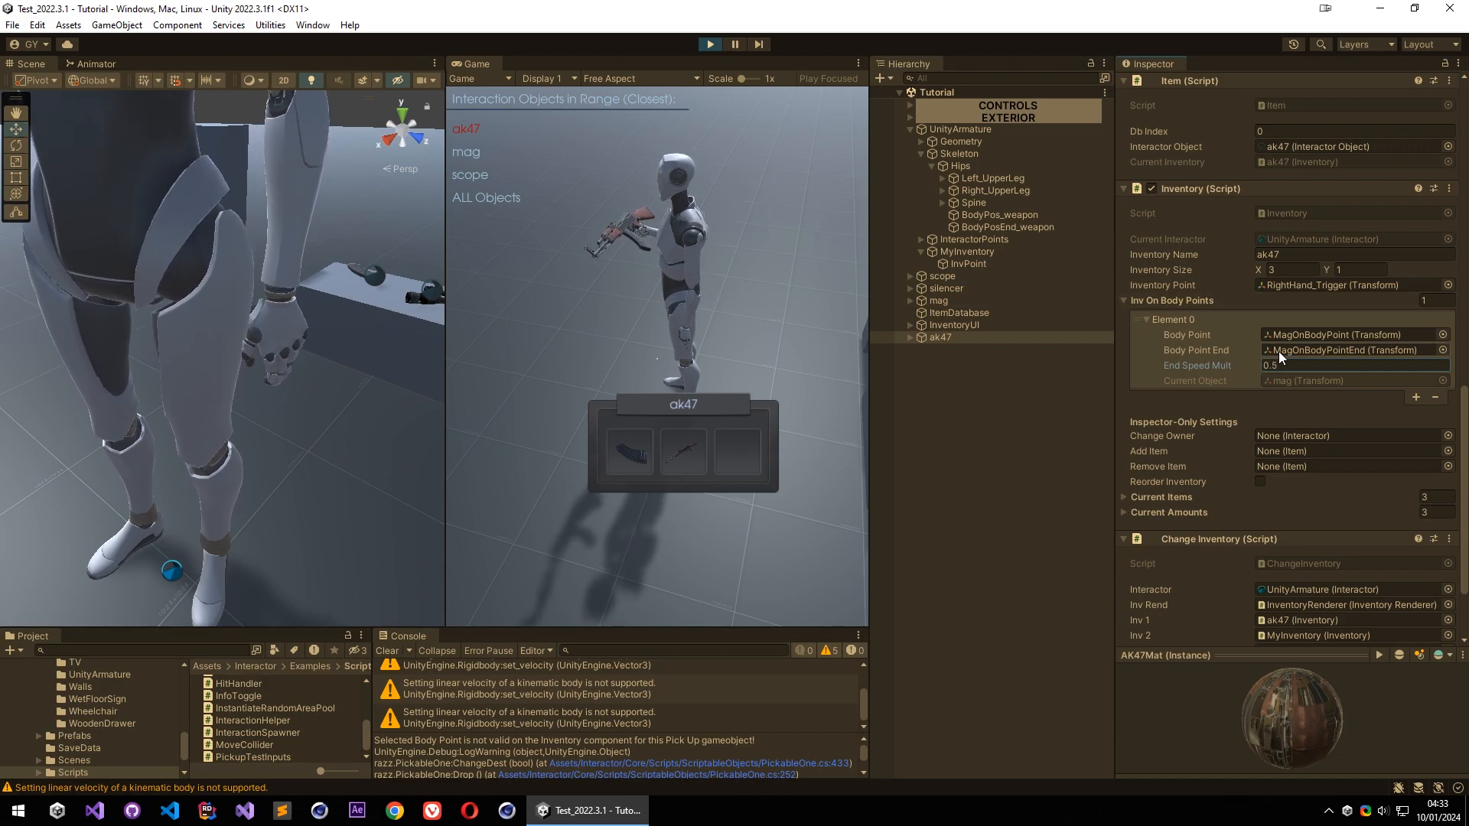
left_click(733, 282)
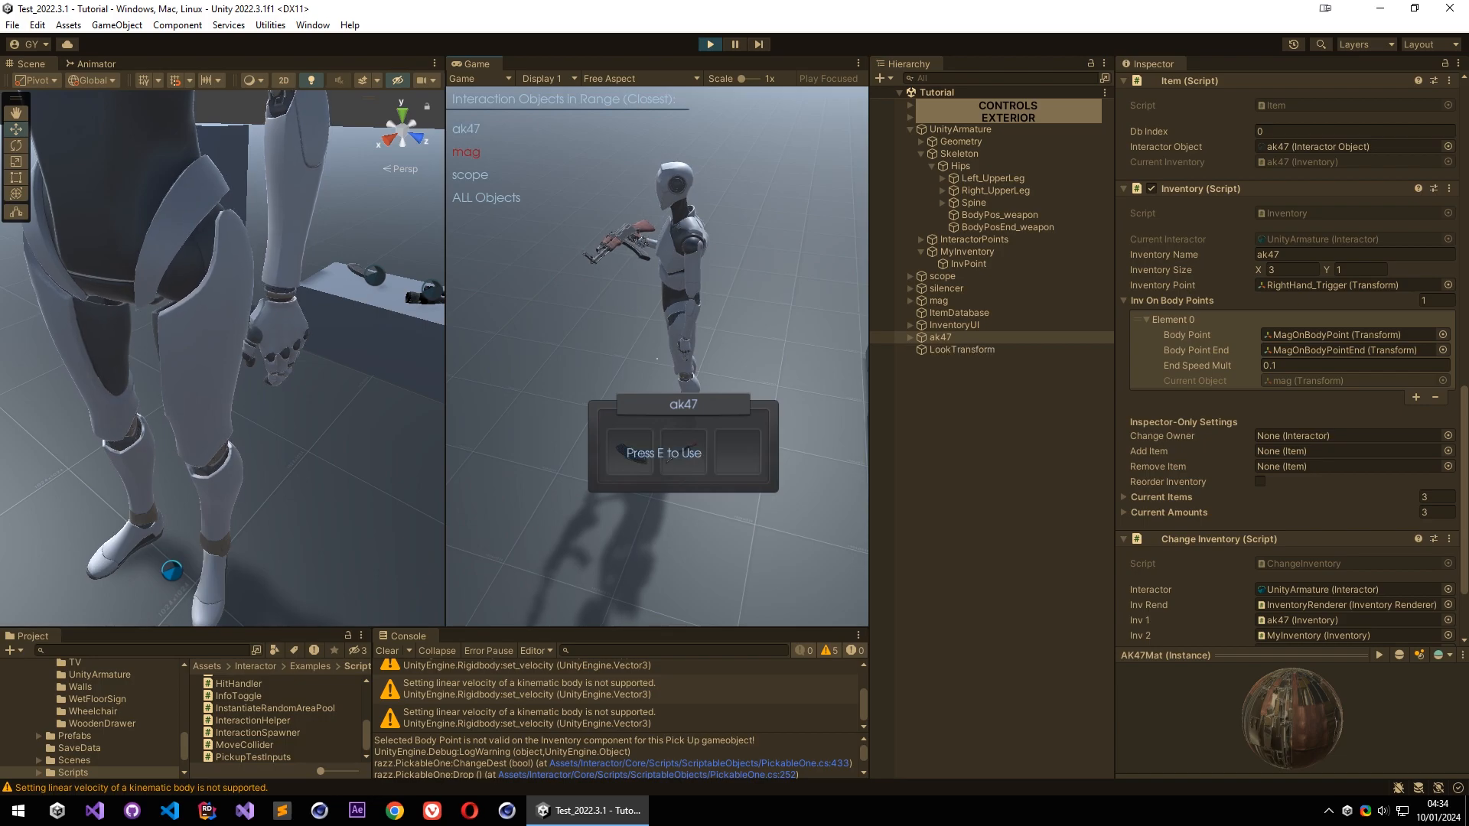
left_click(629, 456)
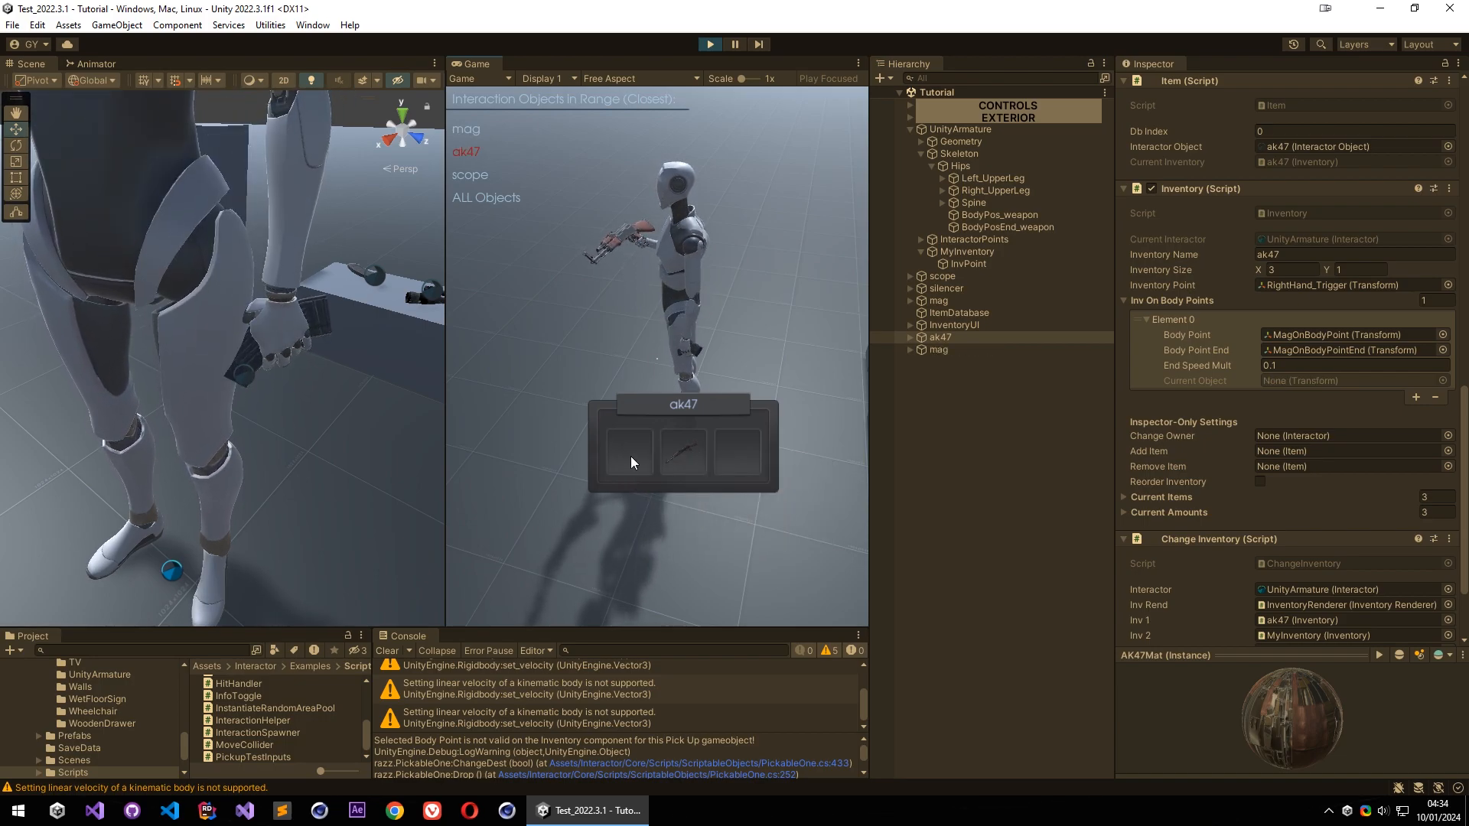
key("e")
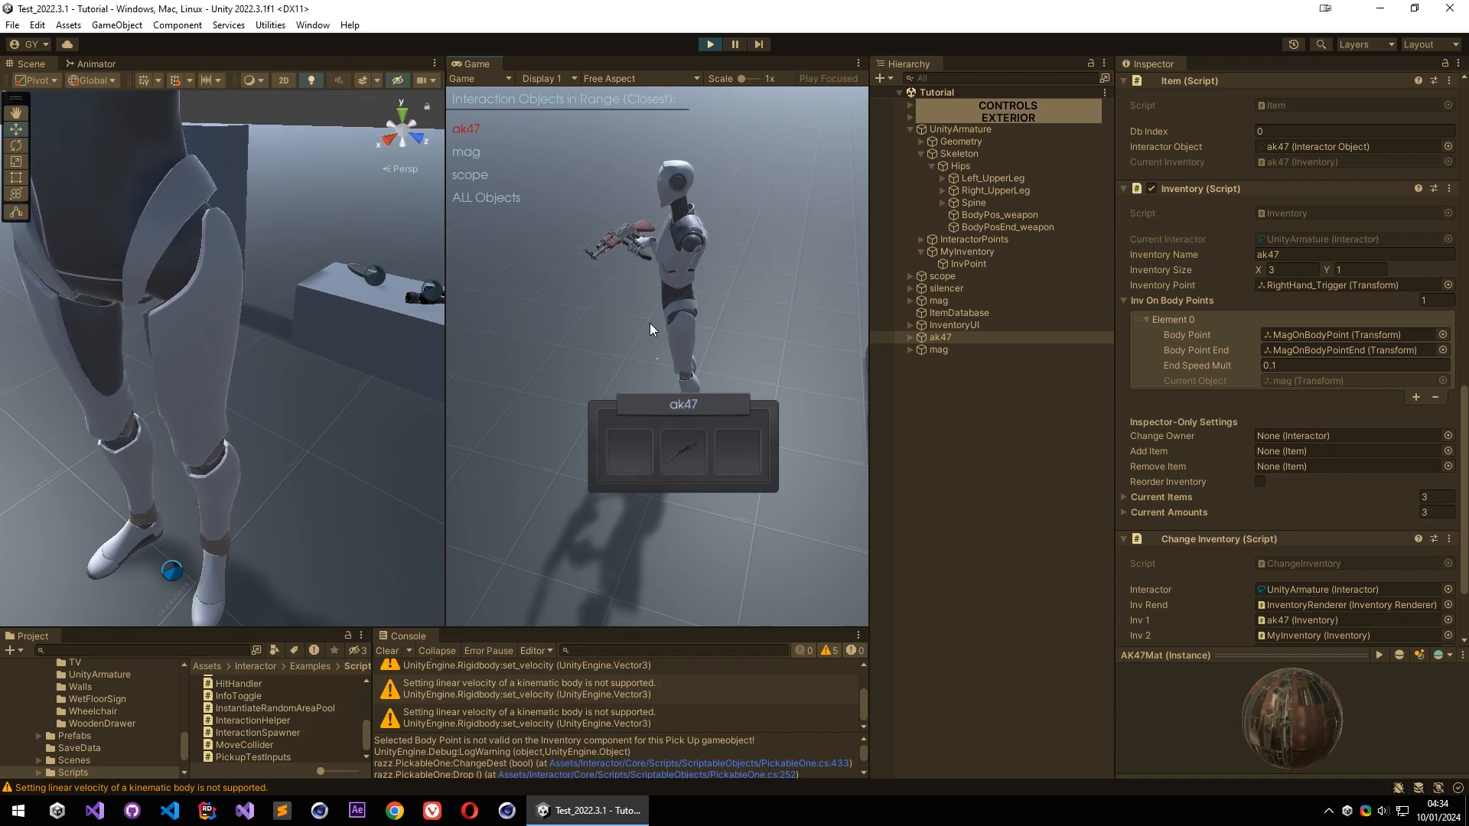
Run the character around with the ak47 in hand to check the attached mag, and stow the weapon on the body
key("w")
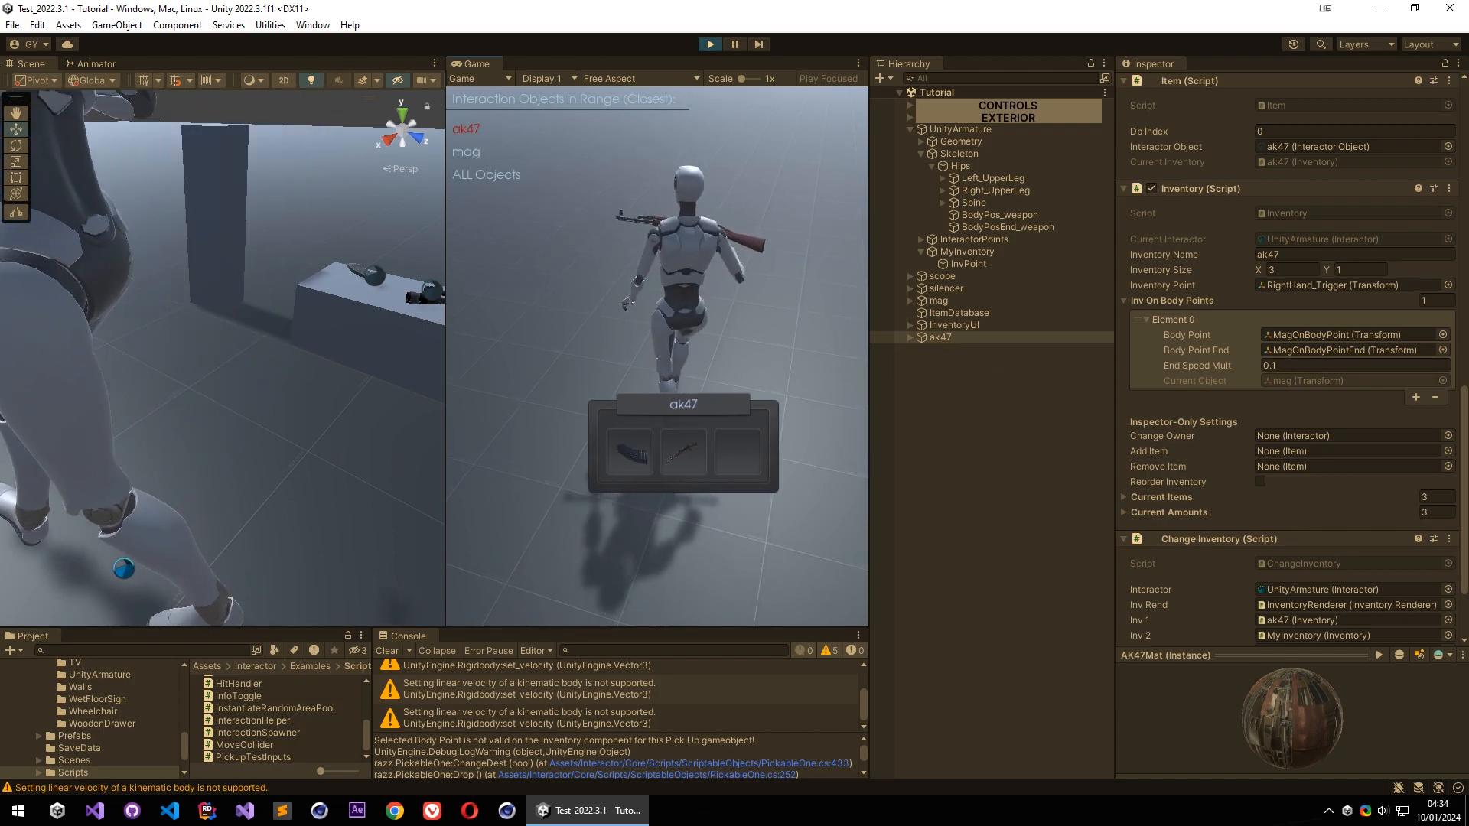
key("w")
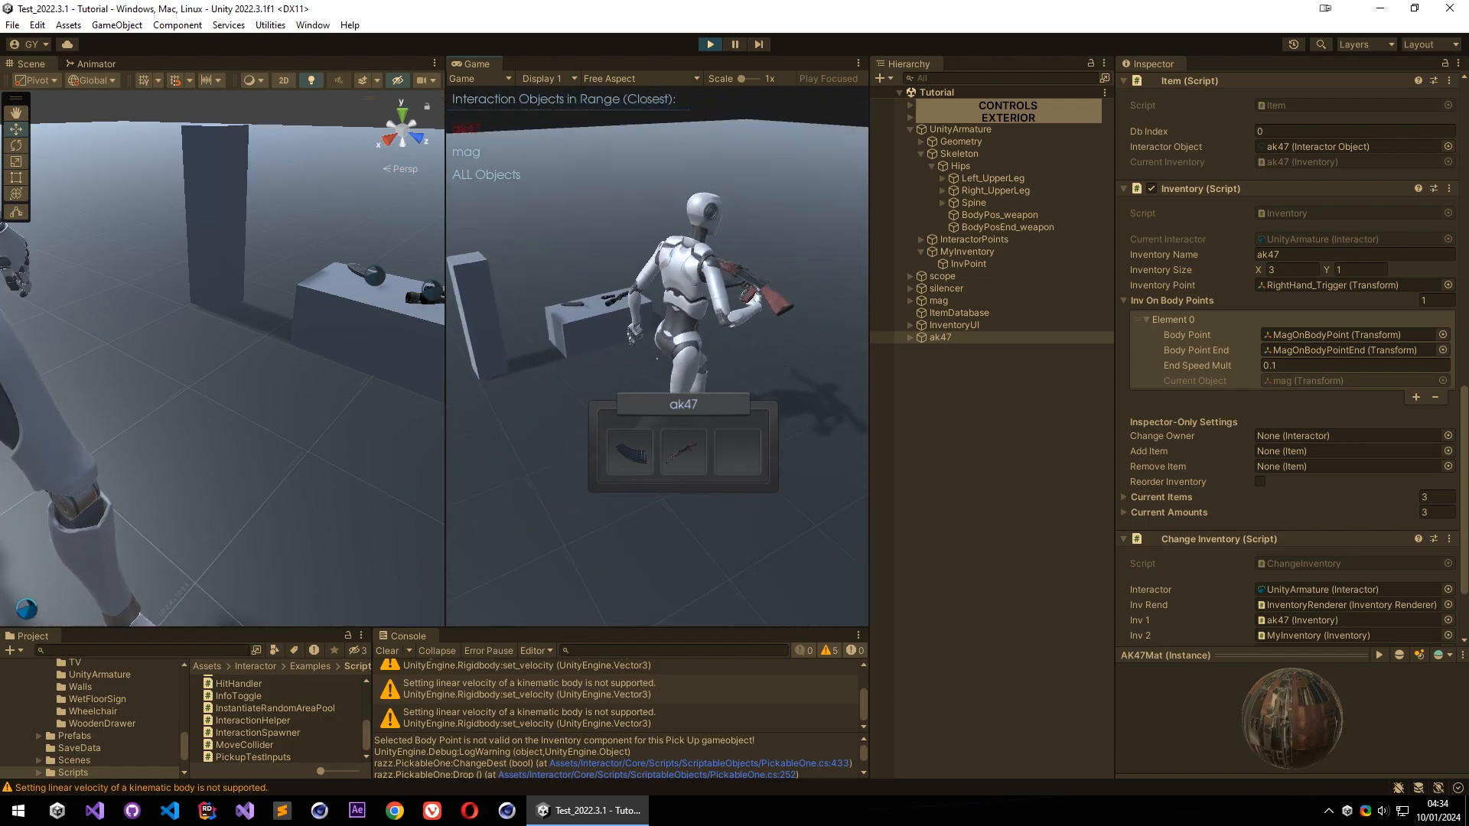
key("a")
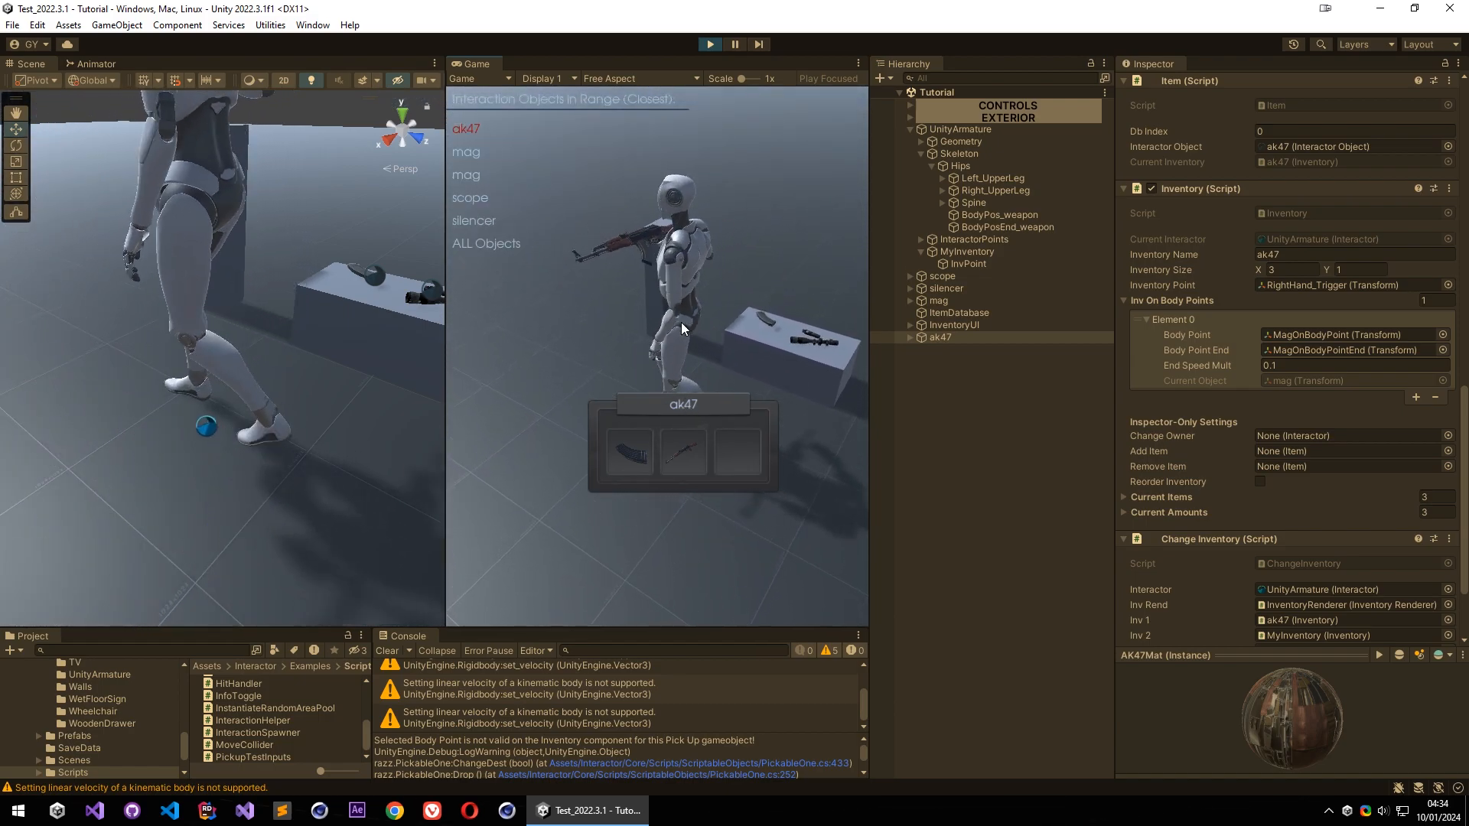
key("w")
key("d")
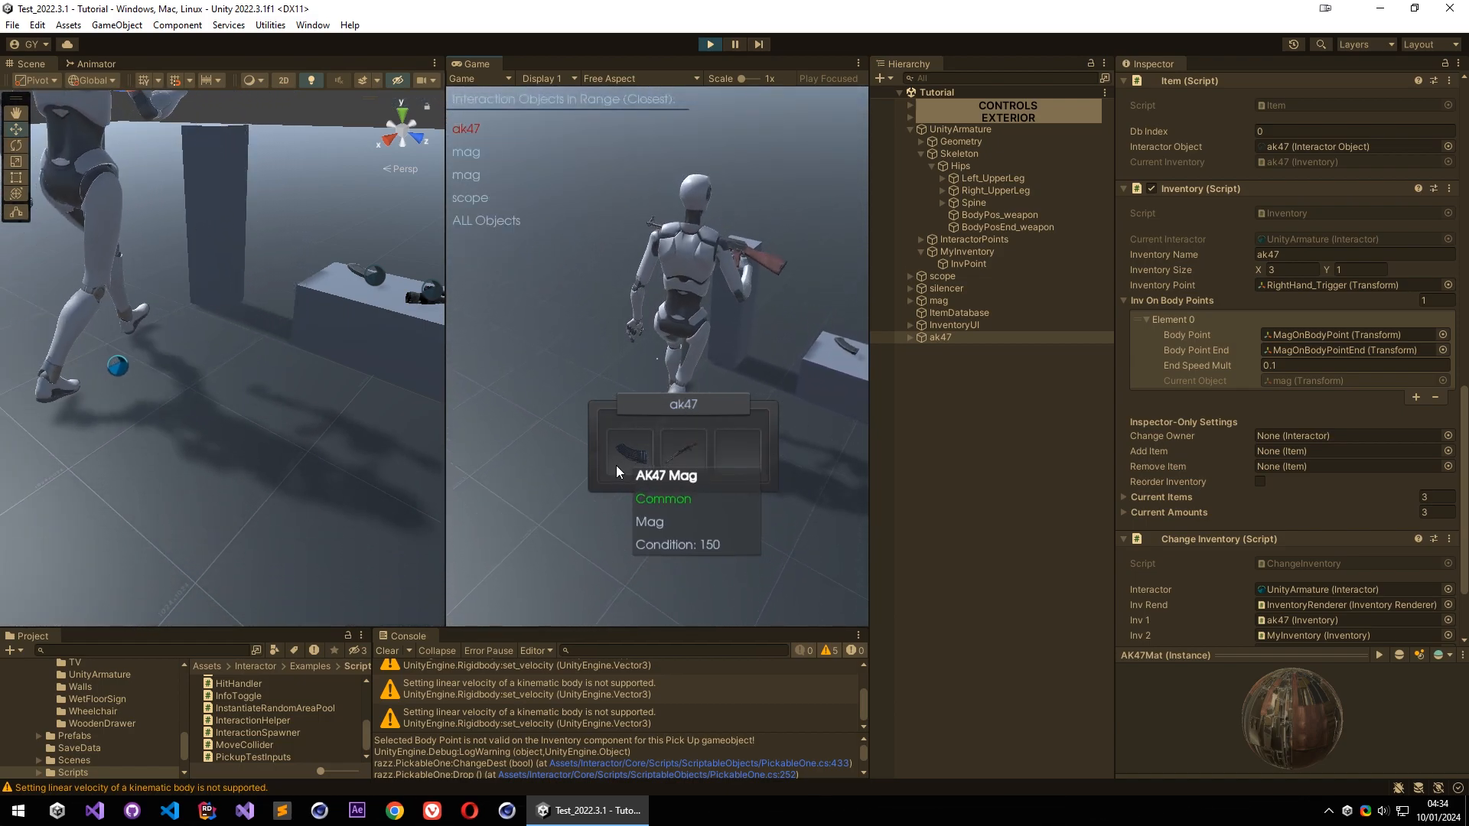
key("s")
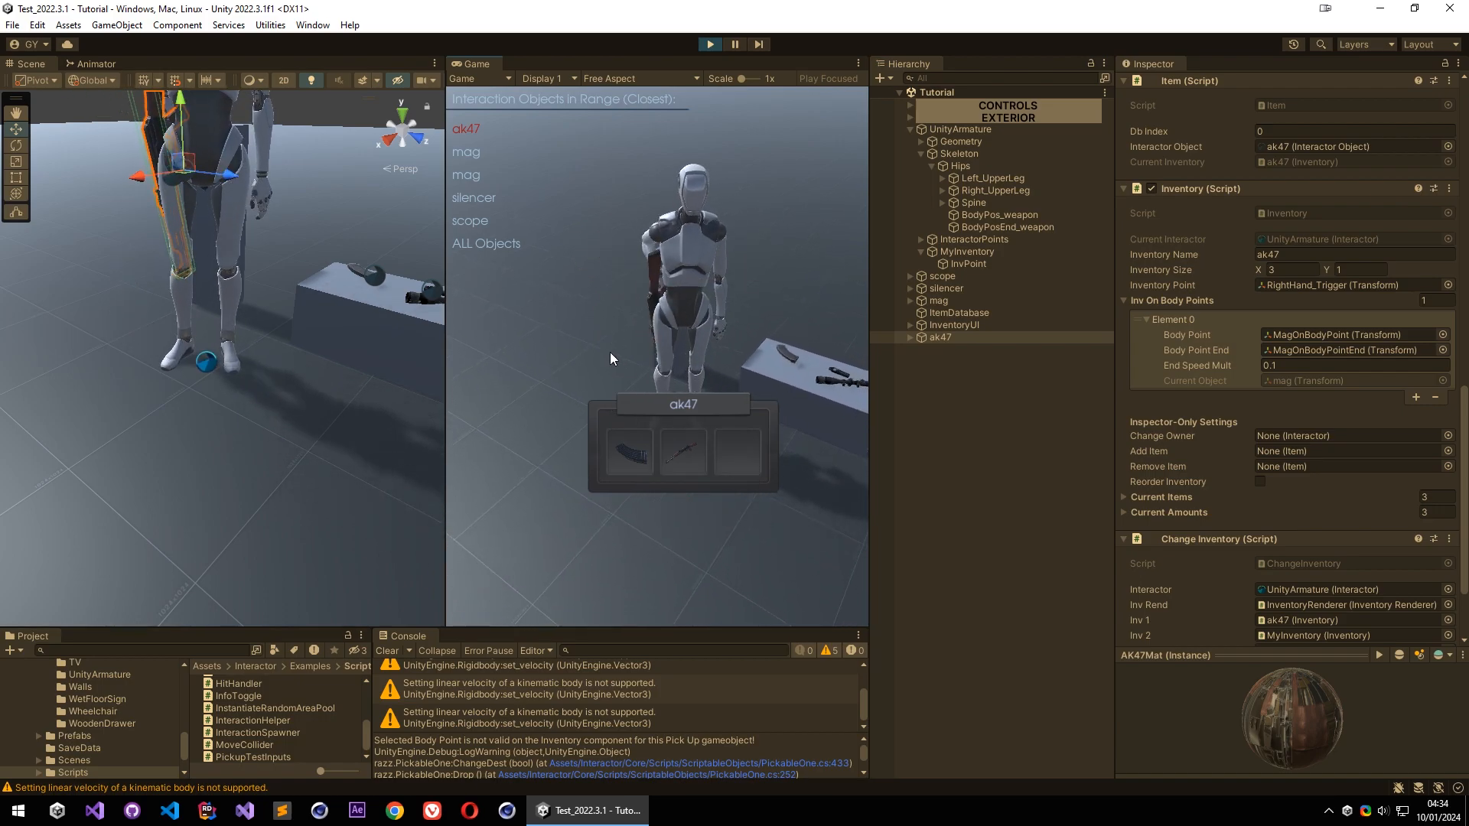
Hide the ak47 inventory and walk the character around to check the mag attached to the stowed weapon
key("Caps_Lock")
key("Caps_Lock")
key("w")
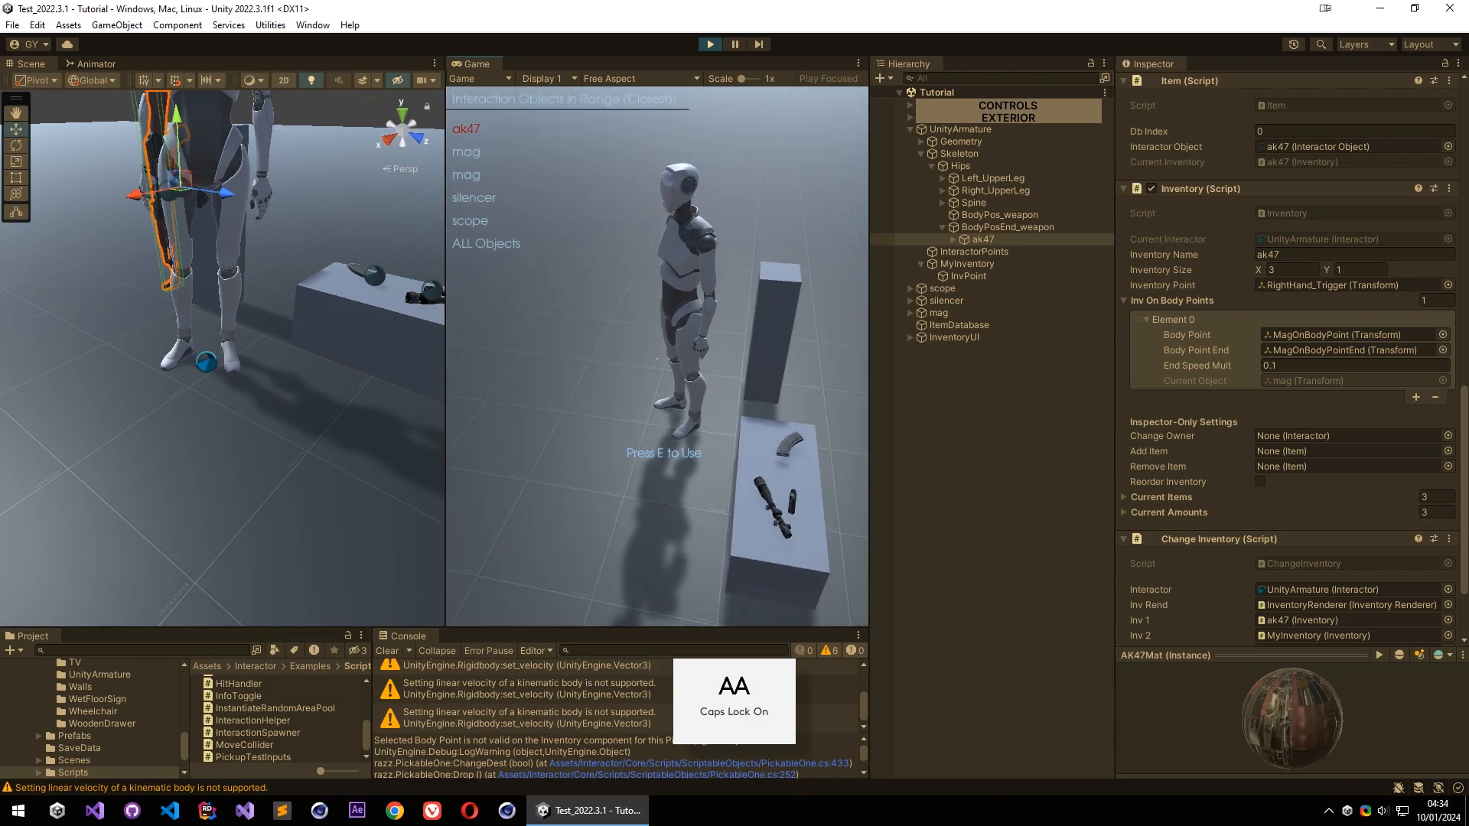
key("w")
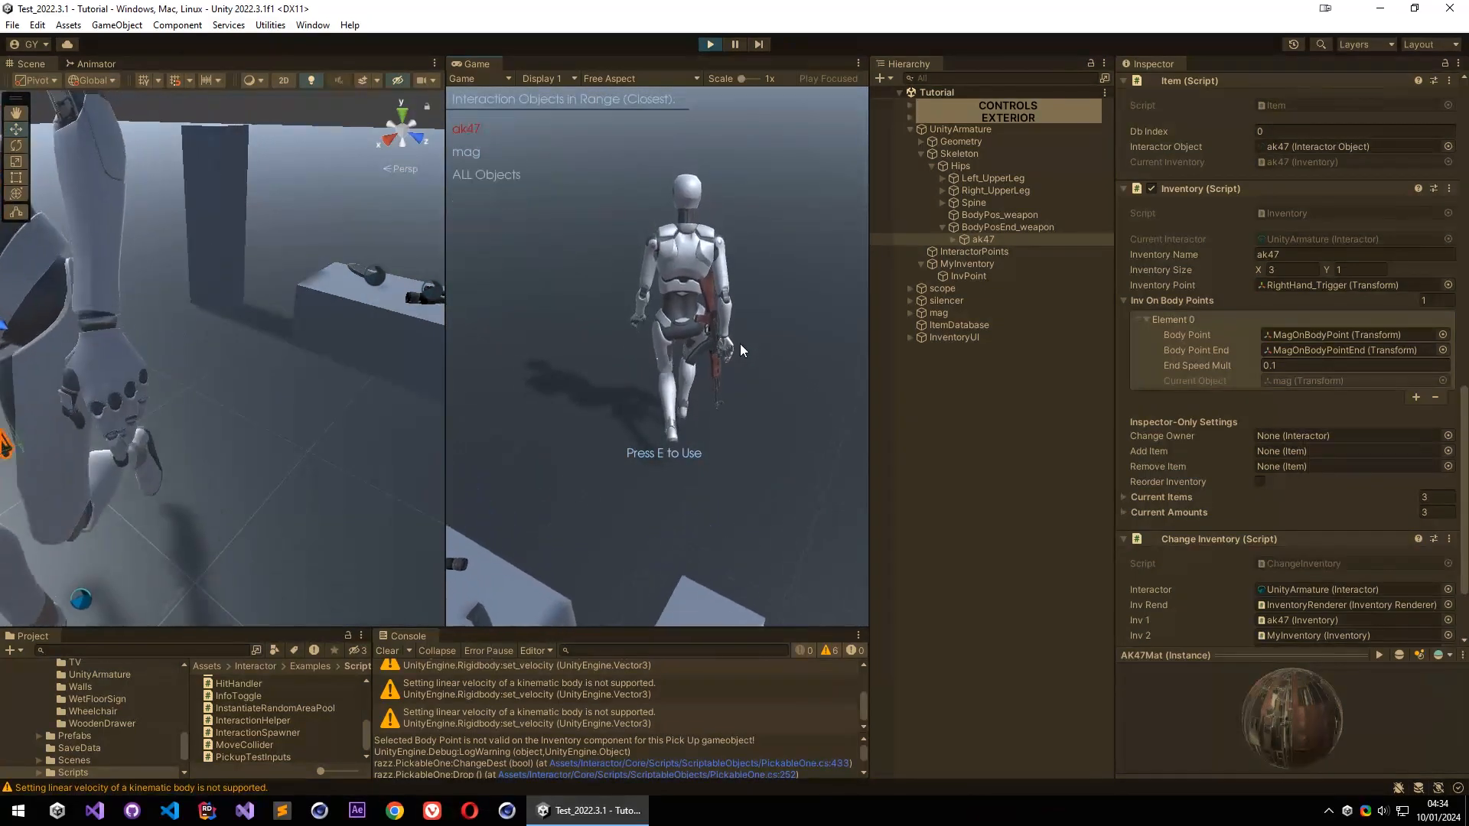
key("w")
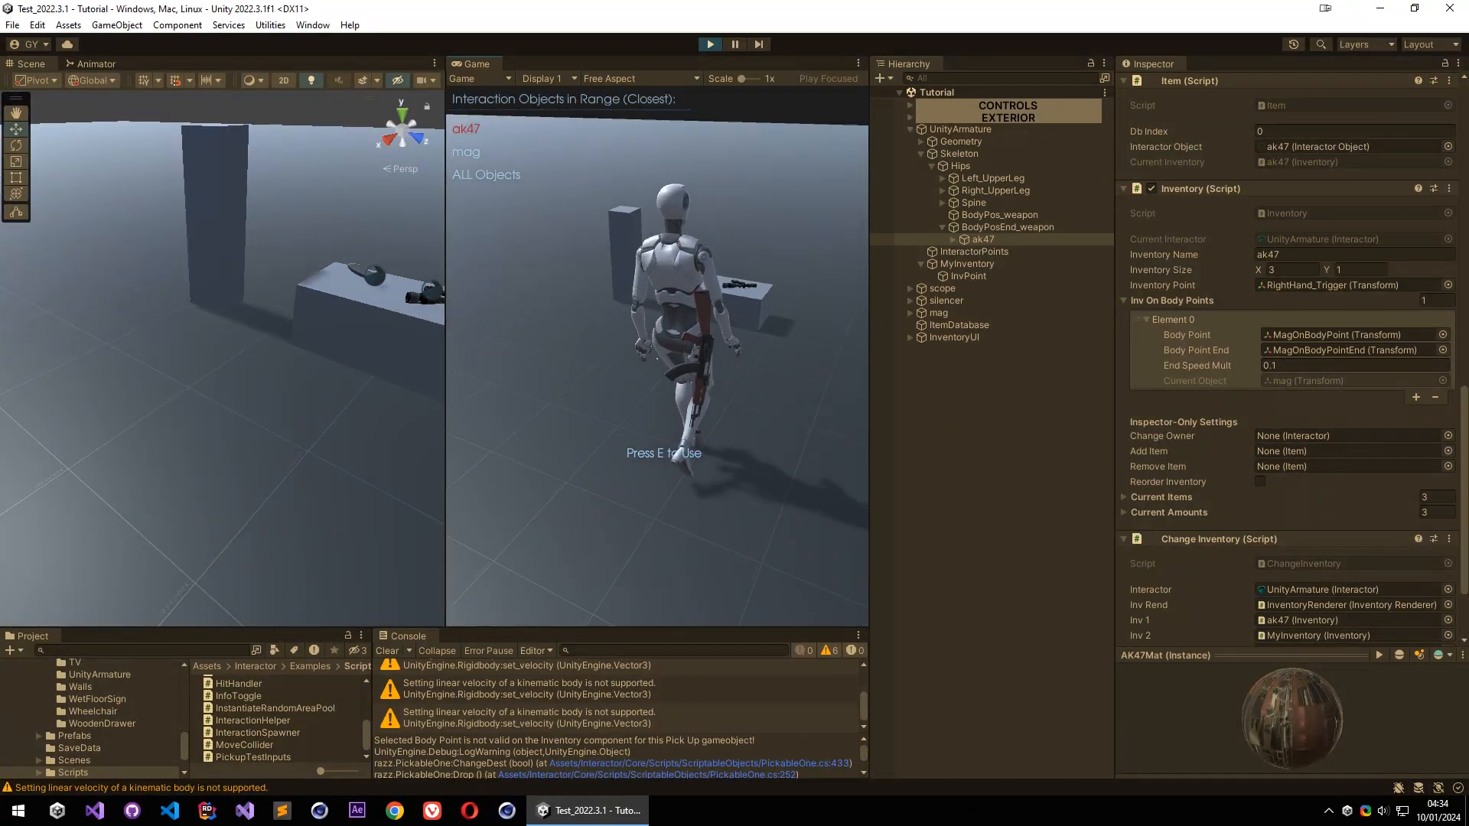
key("w")
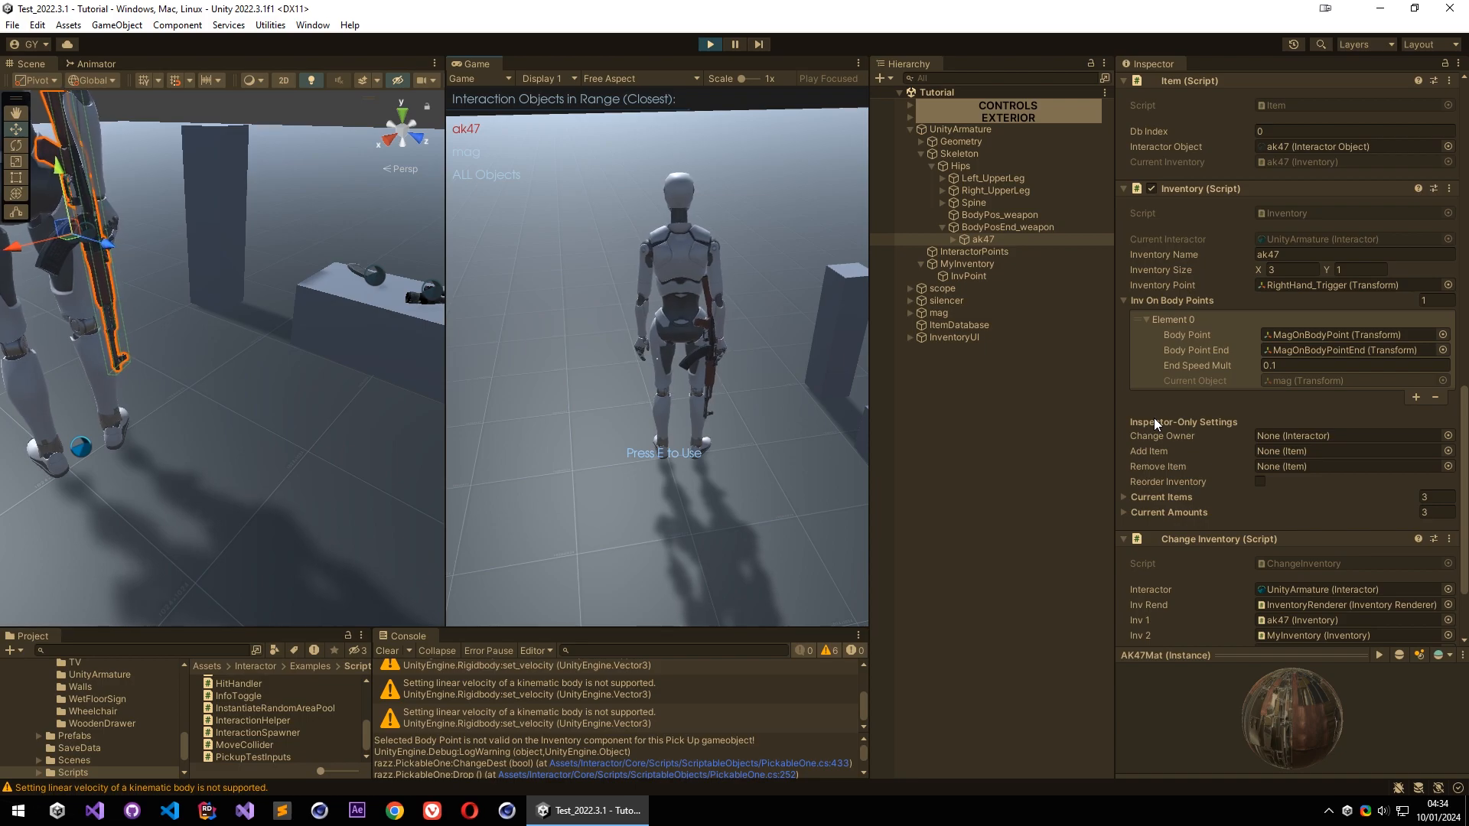
scroll(1219, 369, "down", 1)
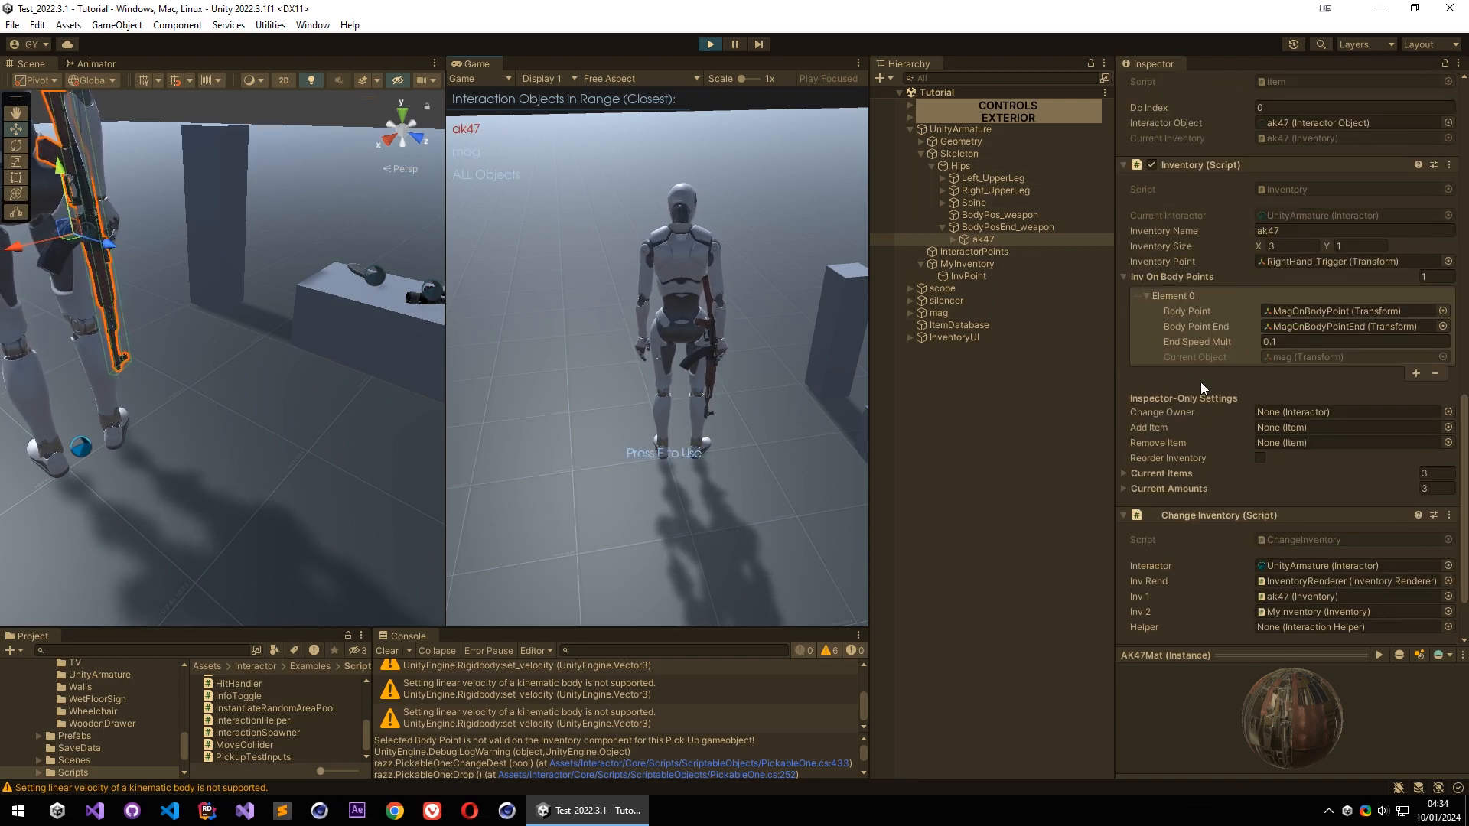
Review the ak47's pickable settings down to Seperate Item Object, stop play mode, and clear the console
scroll(1187, 372, "up", 5)
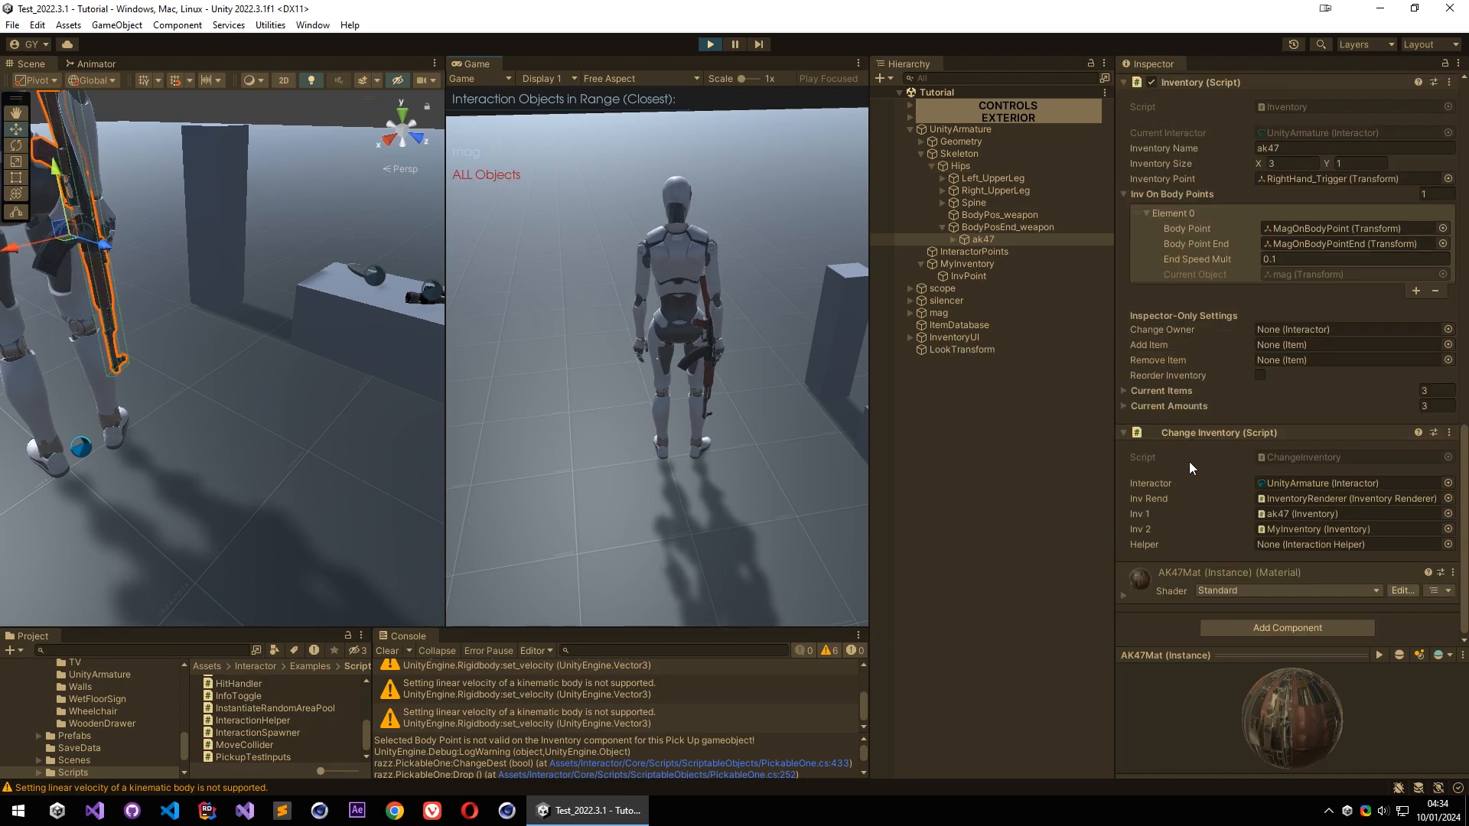
scroll(1193, 374, "up", 12)
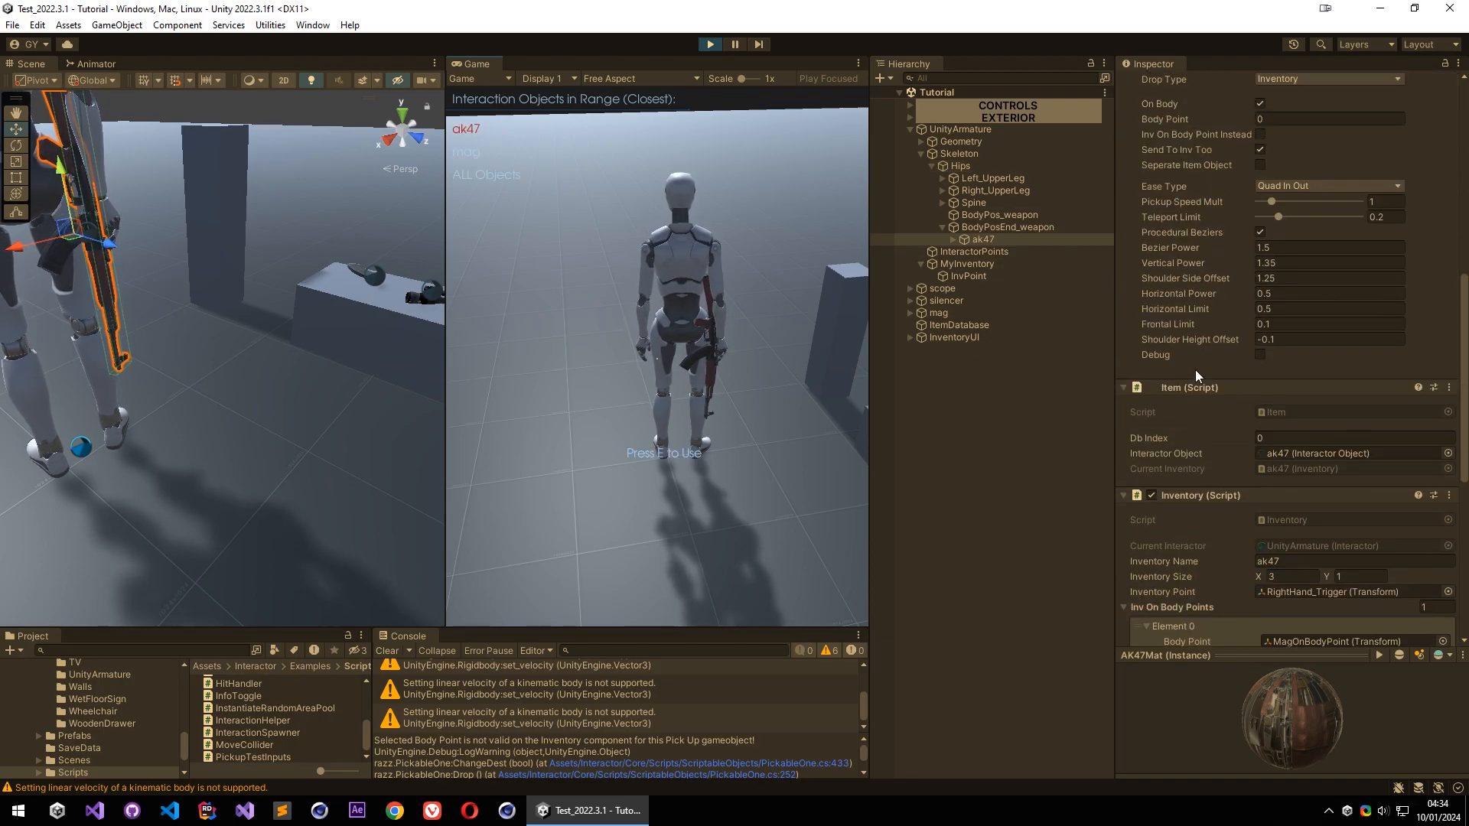
scroll(1186, 378, "down", 1)
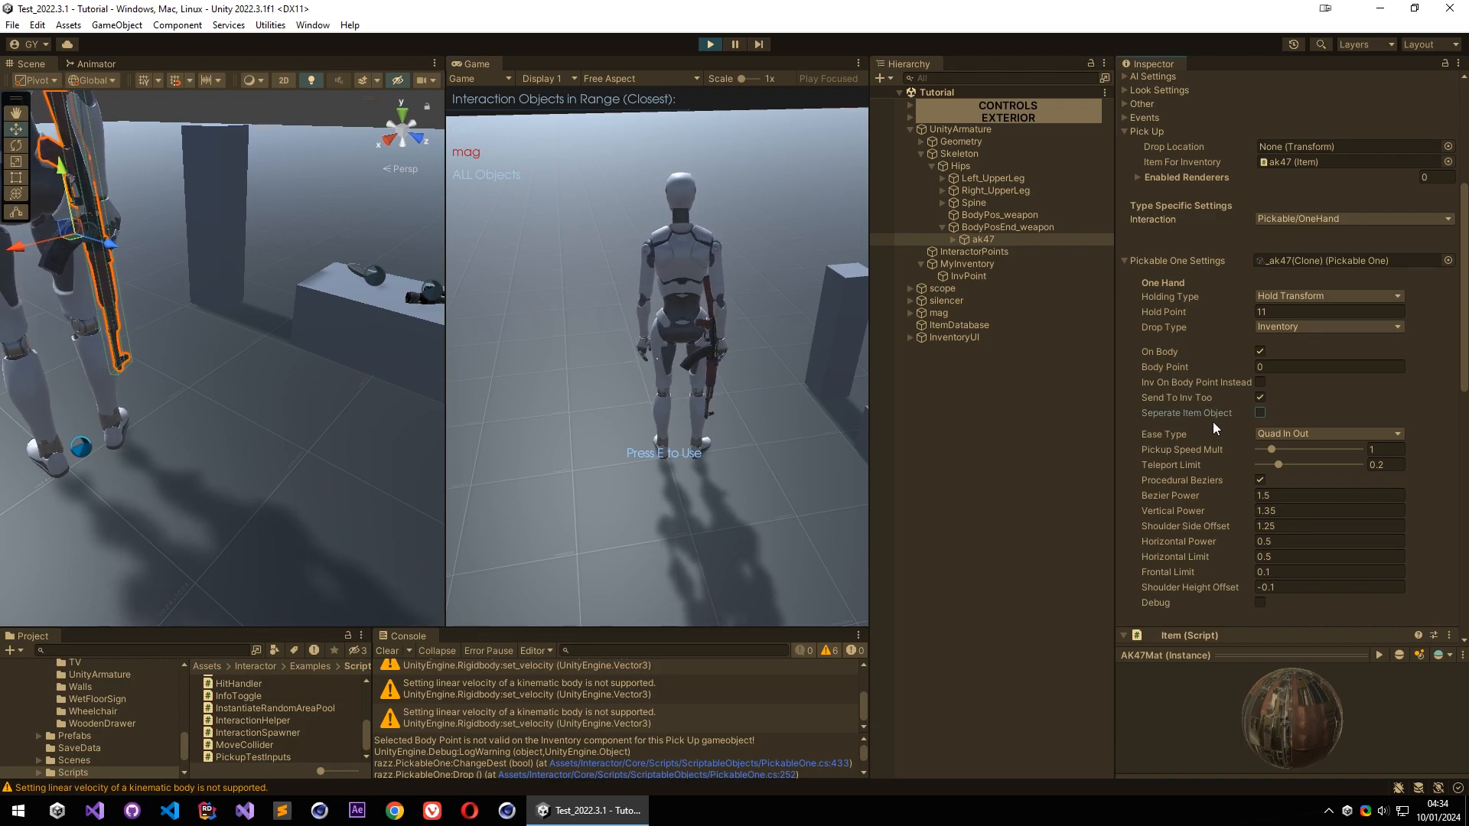
left_click(710, 45)
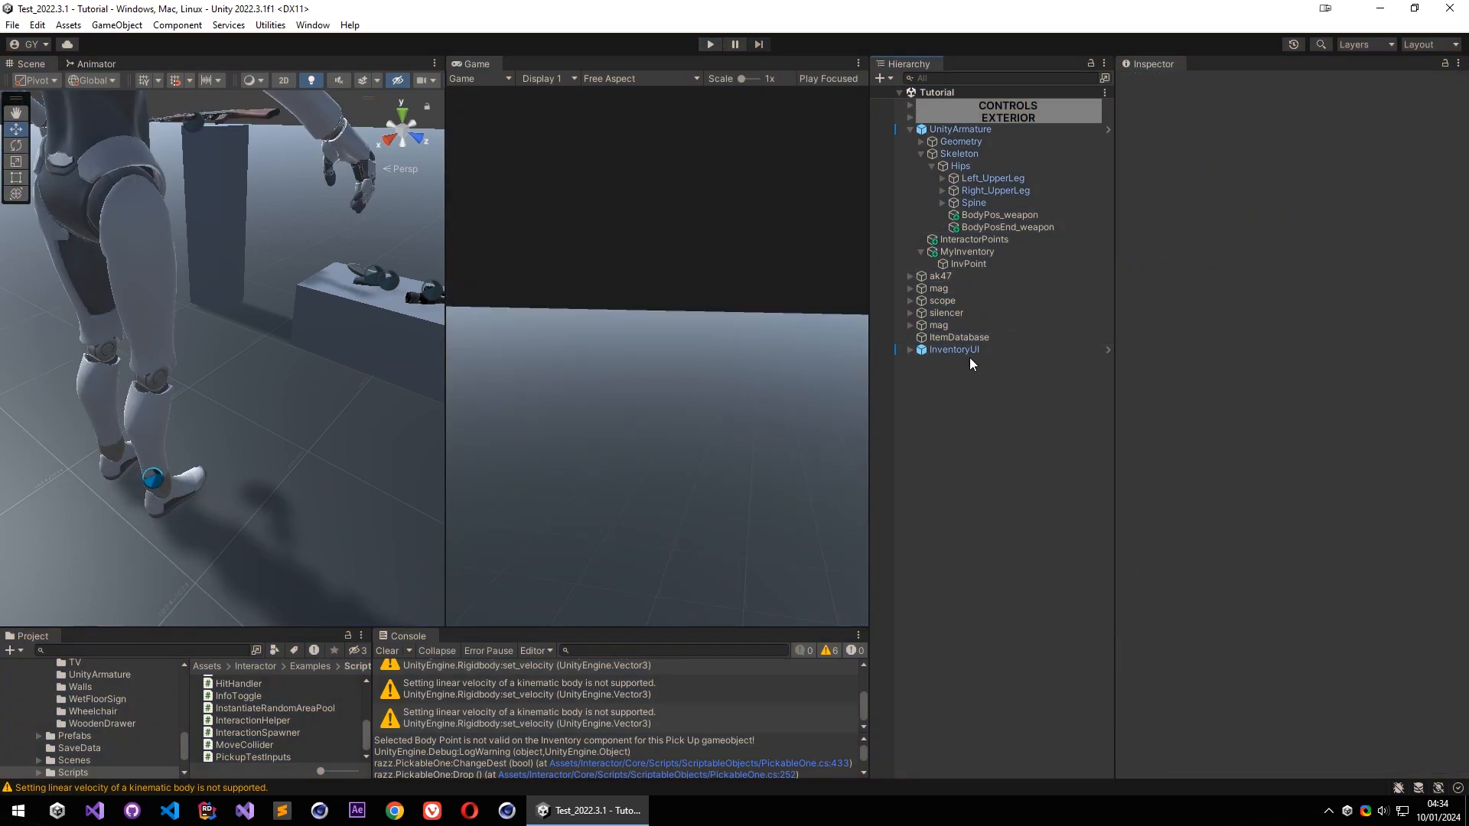
left_click(387, 650)
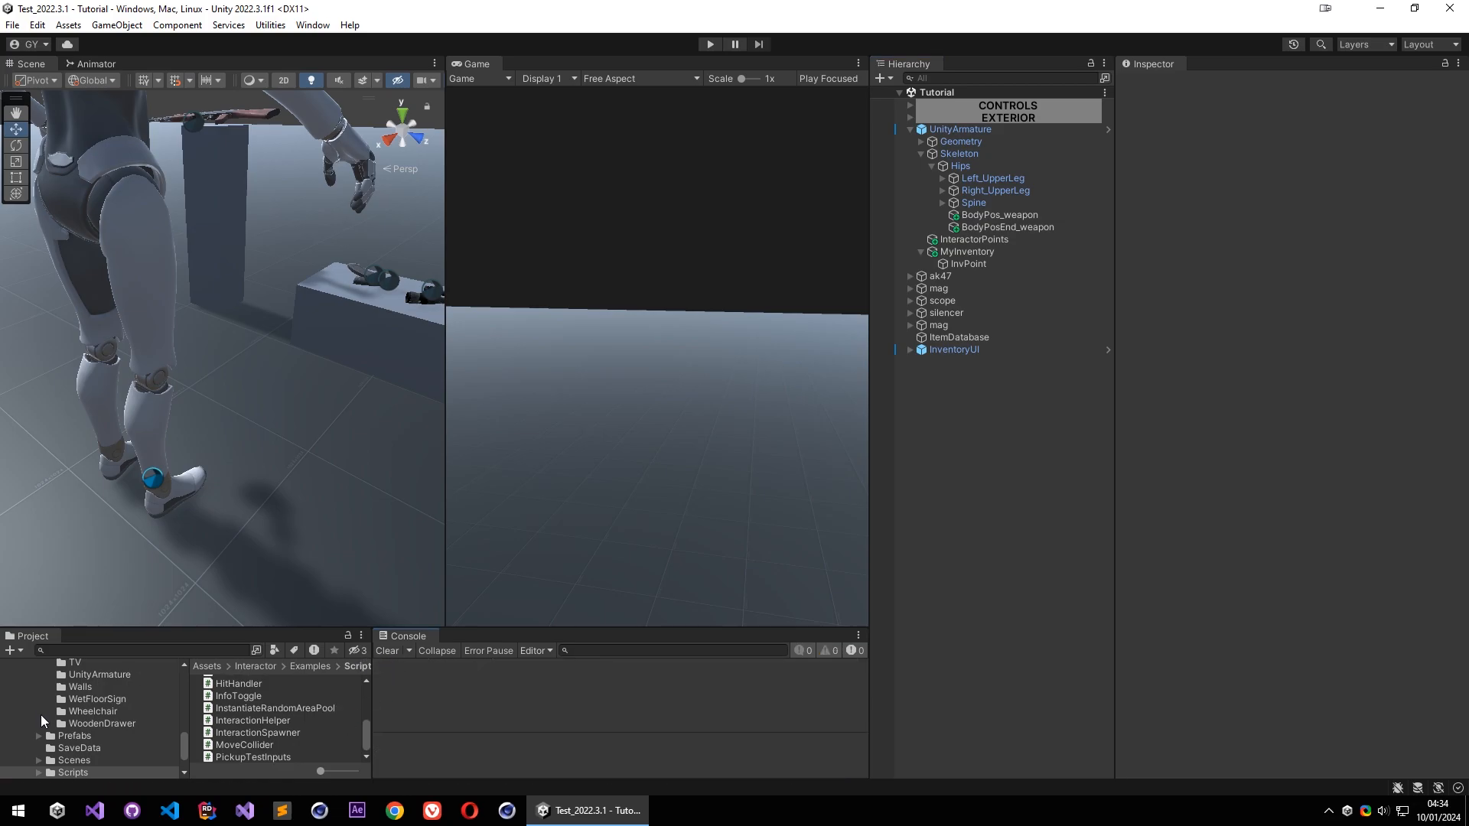
Open the 05_Pickables and Inventories scene from the _new folder
scroll(283, 724, "up", 5)
scroll(83, 681, "up", 10)
left_click(85, 699)
double_click(254, 681)
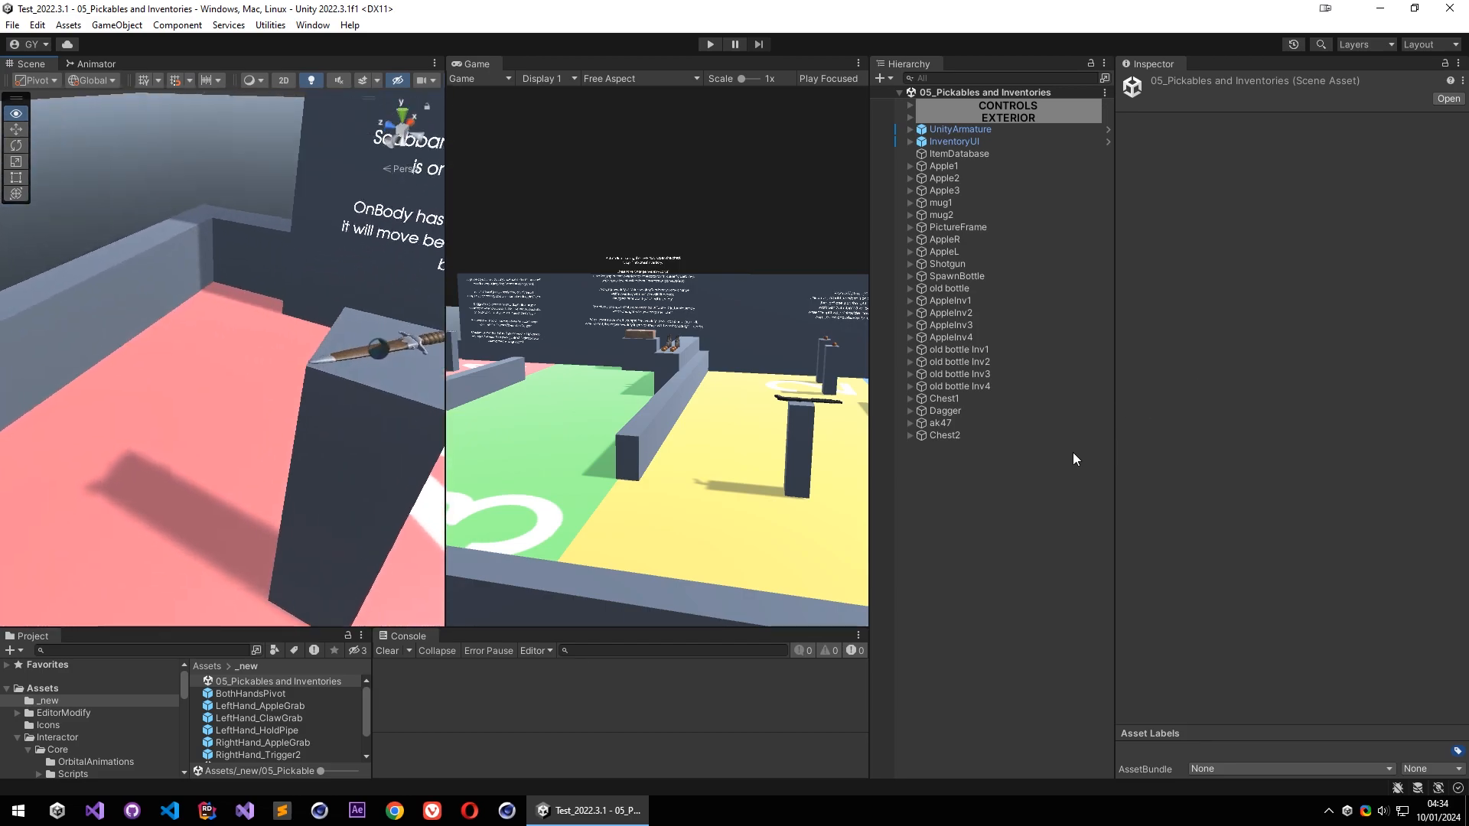
Move the UnityArmature character close to the Dagger's pedestal, at about X 2.0 and Z 7.3
left_click(343, 404)
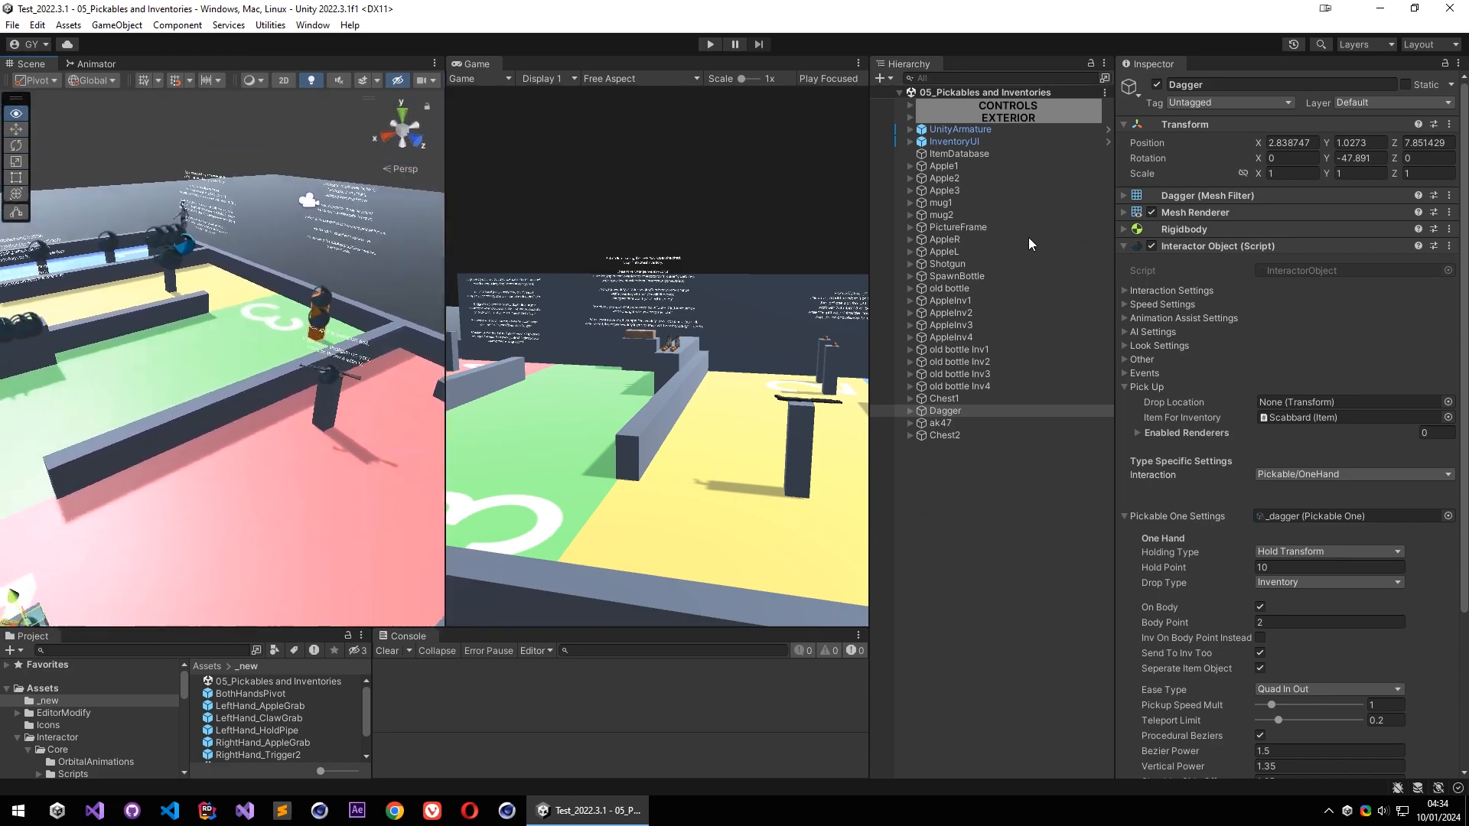
left_click(952, 129)
left_click_drag(339, 245, 155, 603)
right_click_drag(180, 459, 1393, 532)
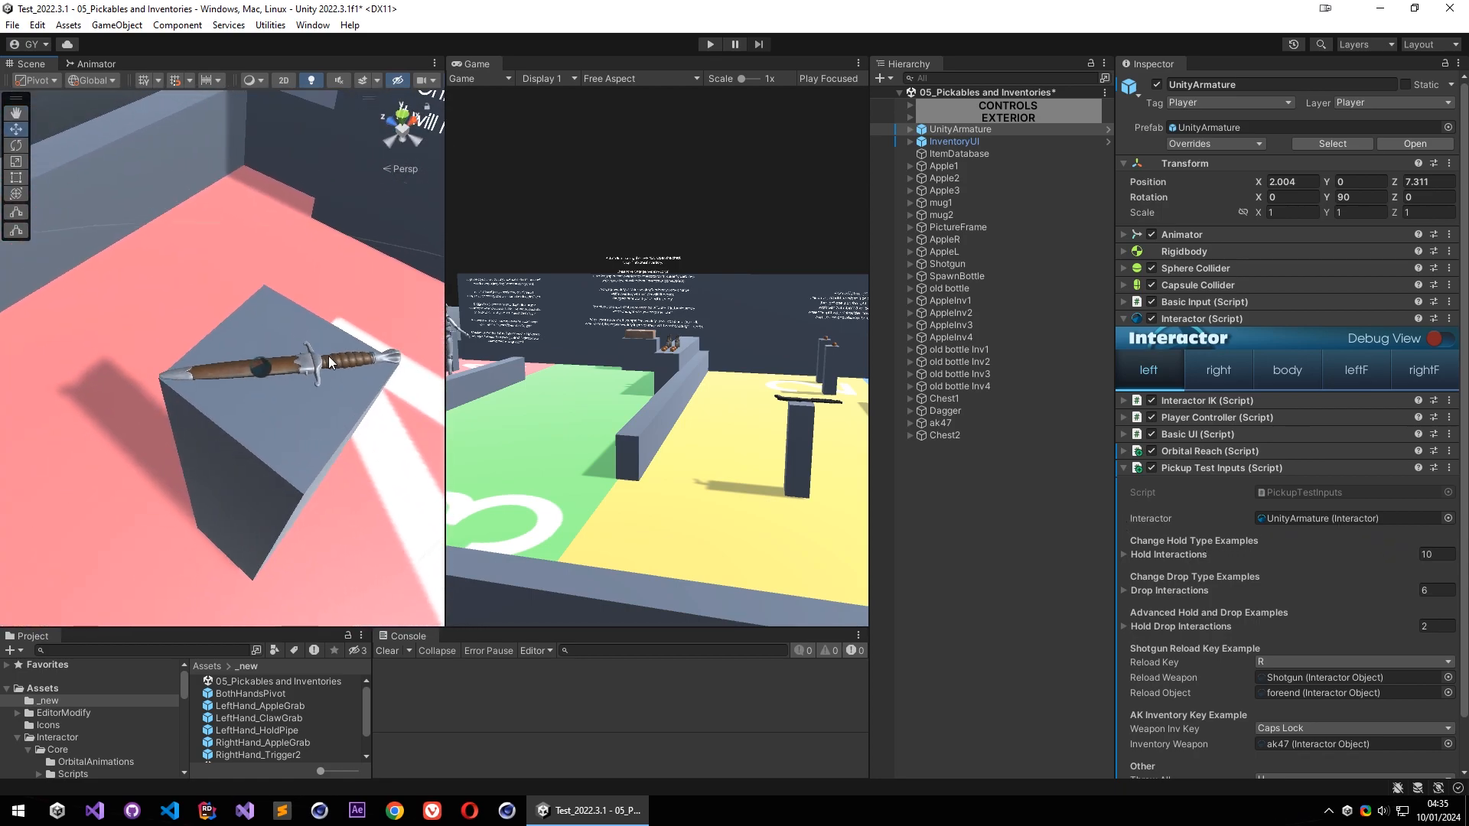
Inspect the Dagger's Pickable One settings, including Seperate Item Object, and the Item component on its Scabbard child
left_click(331, 363)
scroll(1214, 475, "down", 10)
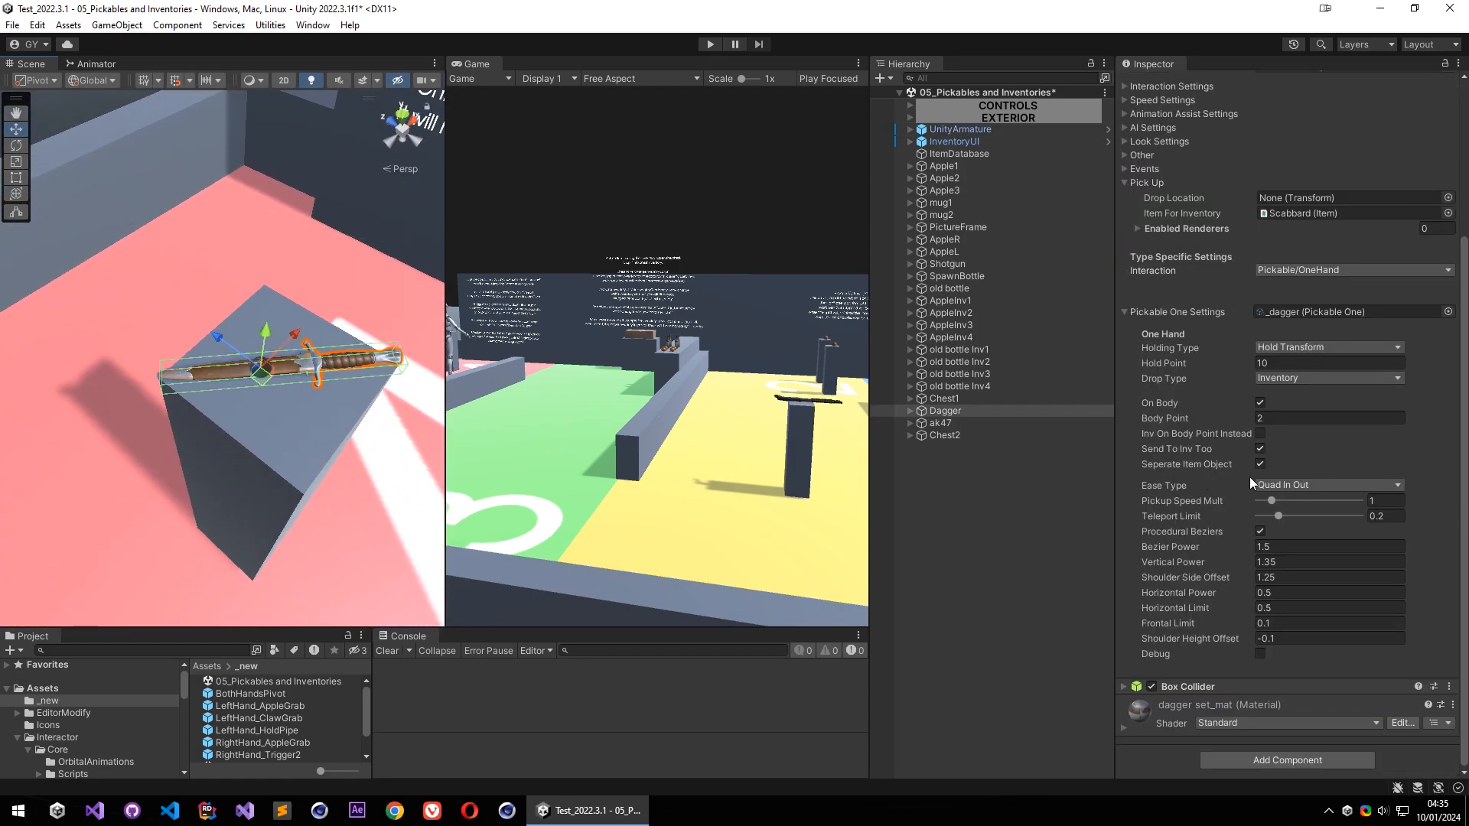
double_click(964, 414)
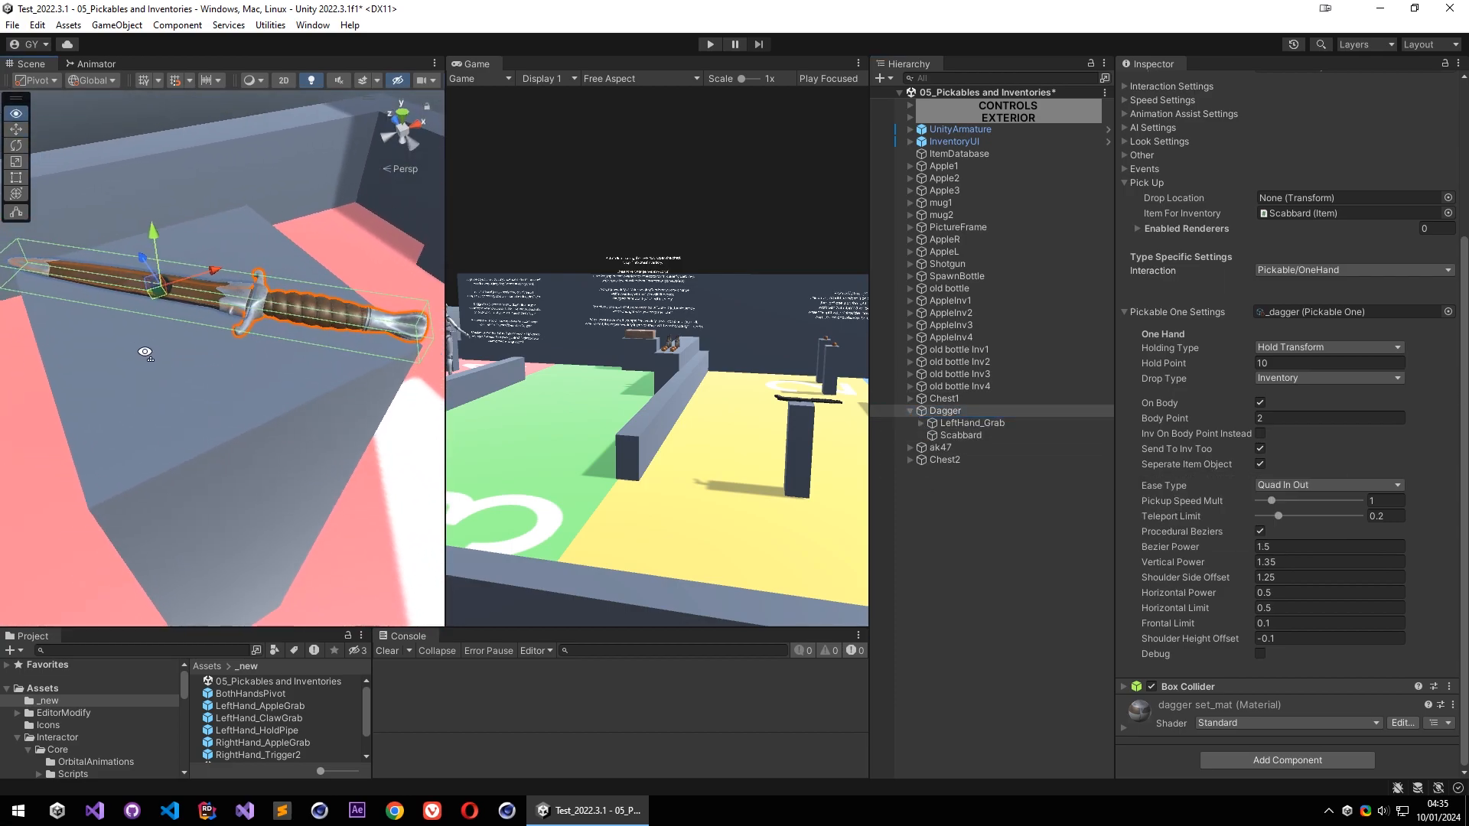
left_click(971, 433)
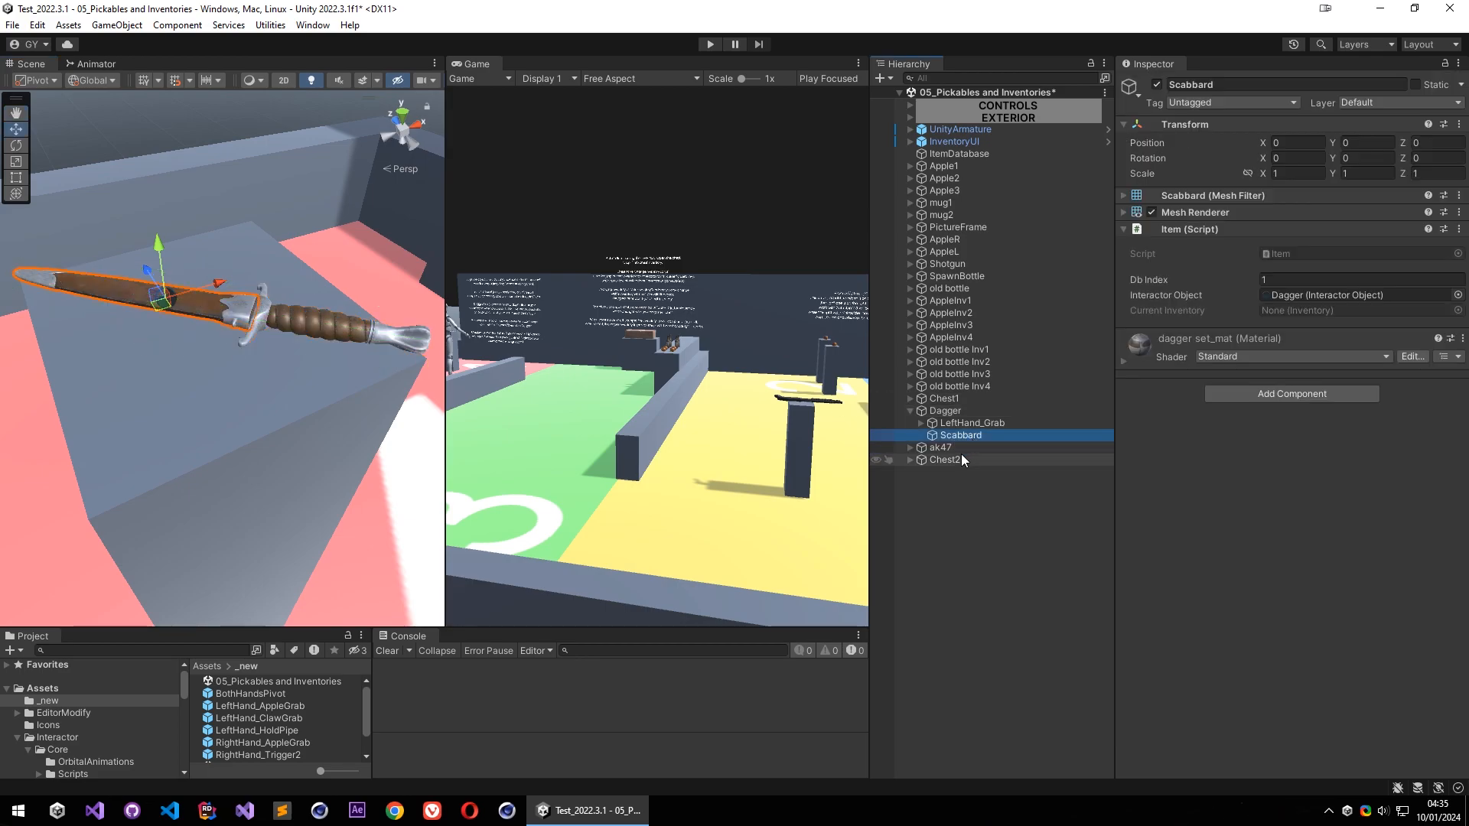
Try sliding the Scabbard off the dagger's blade, undoing each move
left_click_drag(149, 304, 213, 244)
key("ctrl+z")
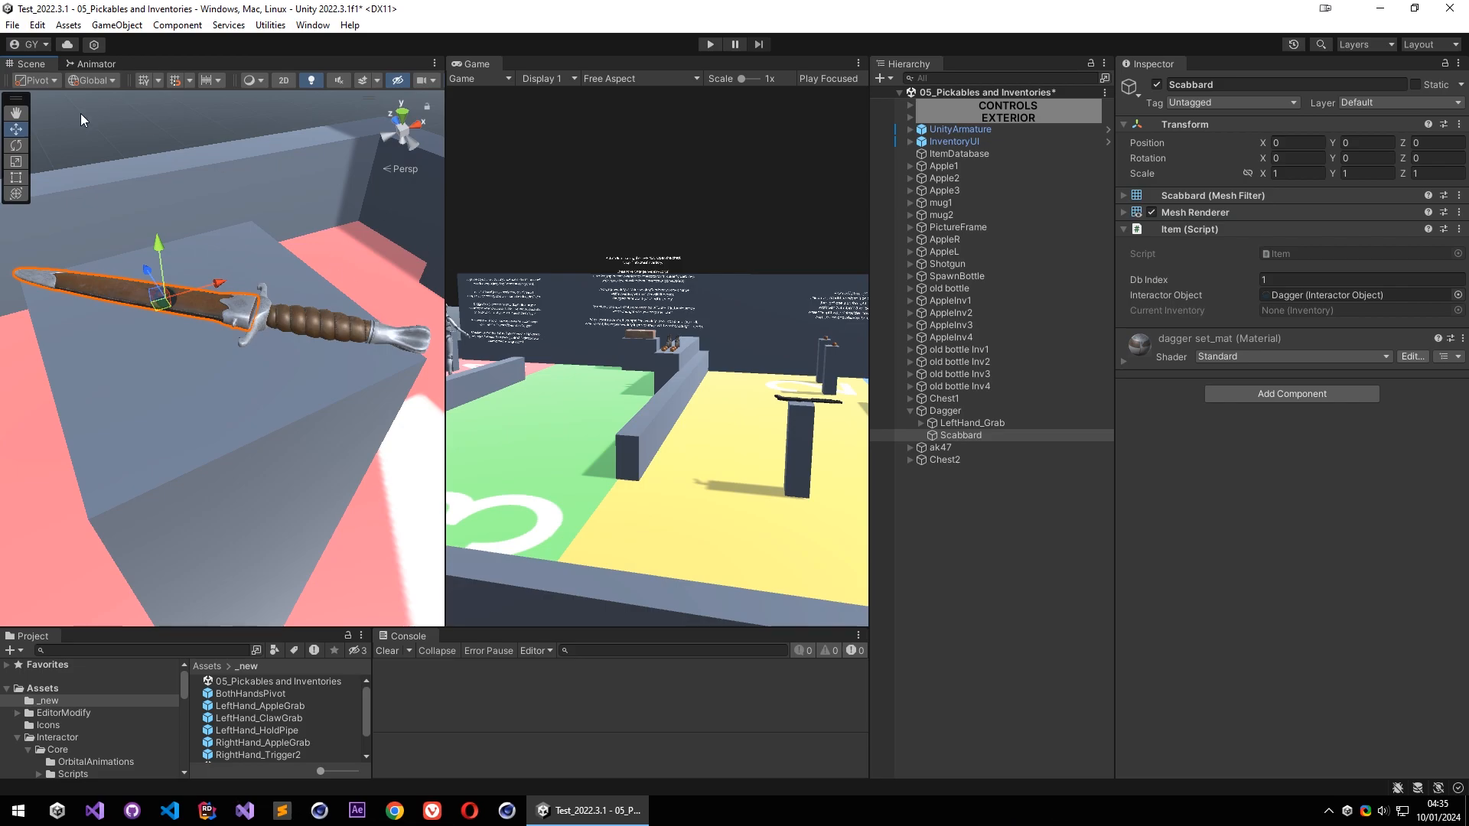
left_click_drag(167, 315, 122, 286)
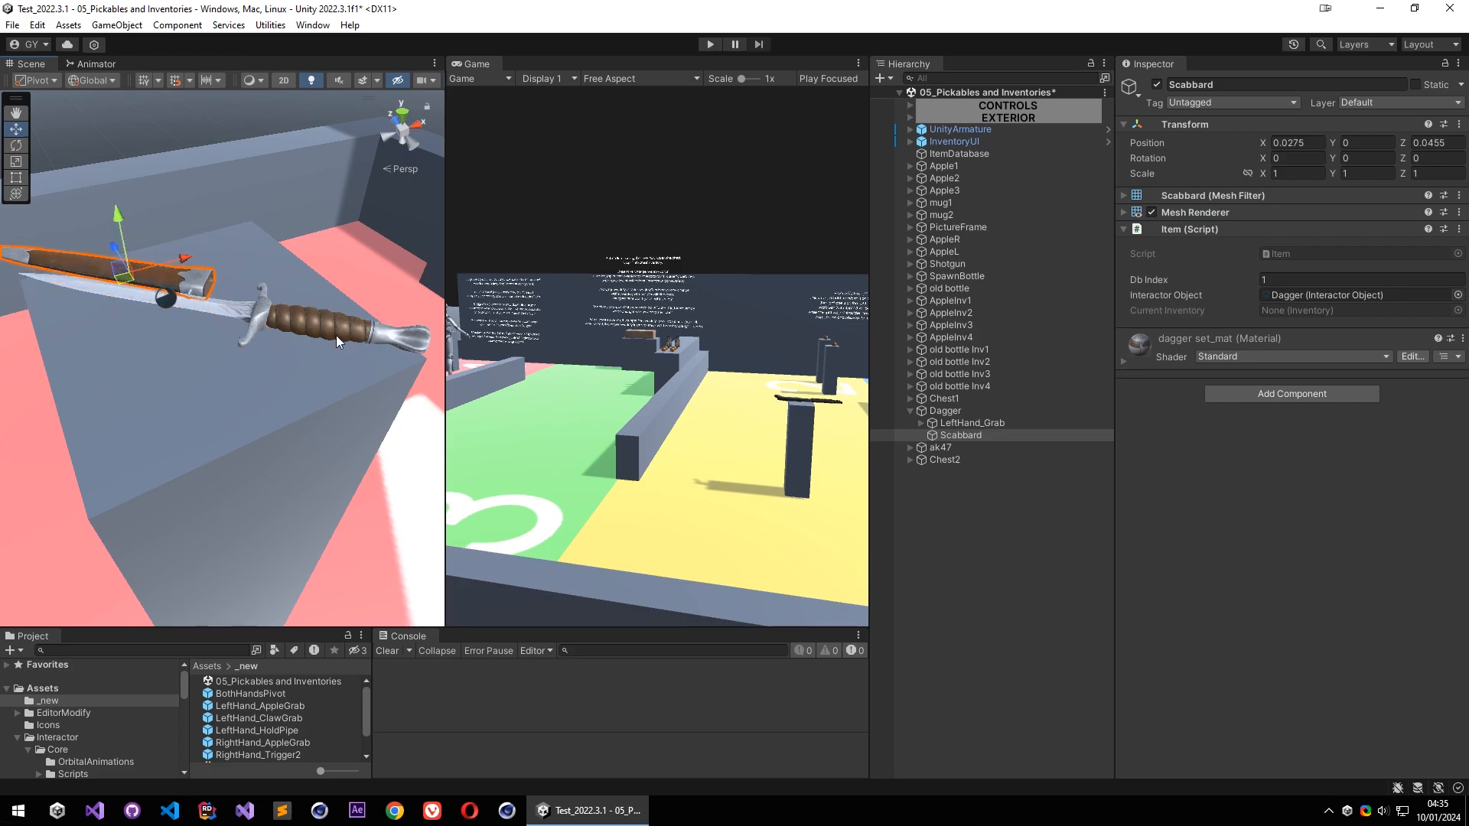
key("ctrl+z")
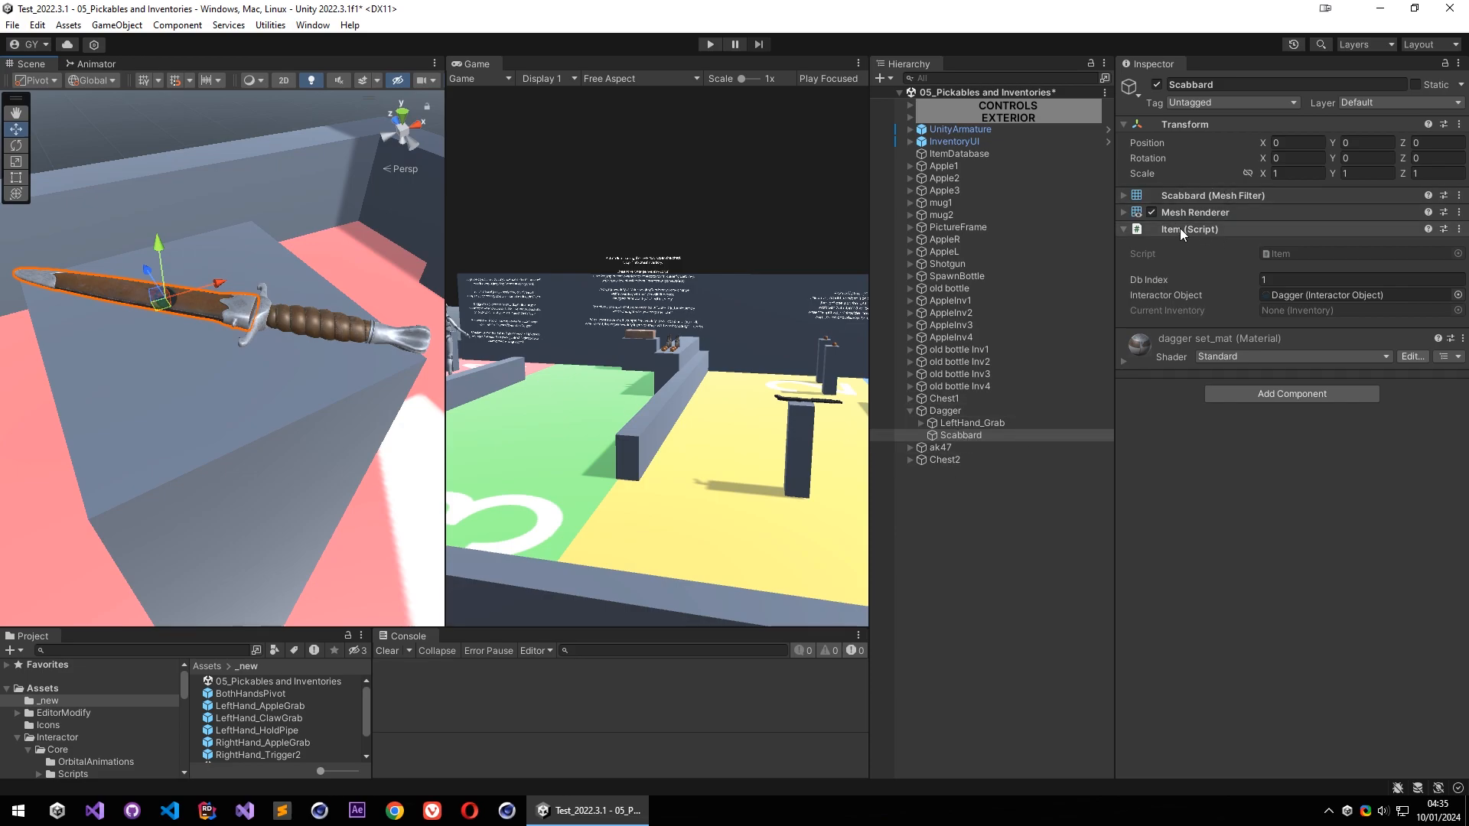
Compare the Scabbard's Item component with the Dagger's Interactor Object and its Seperate Item Object option
left_click(970, 433)
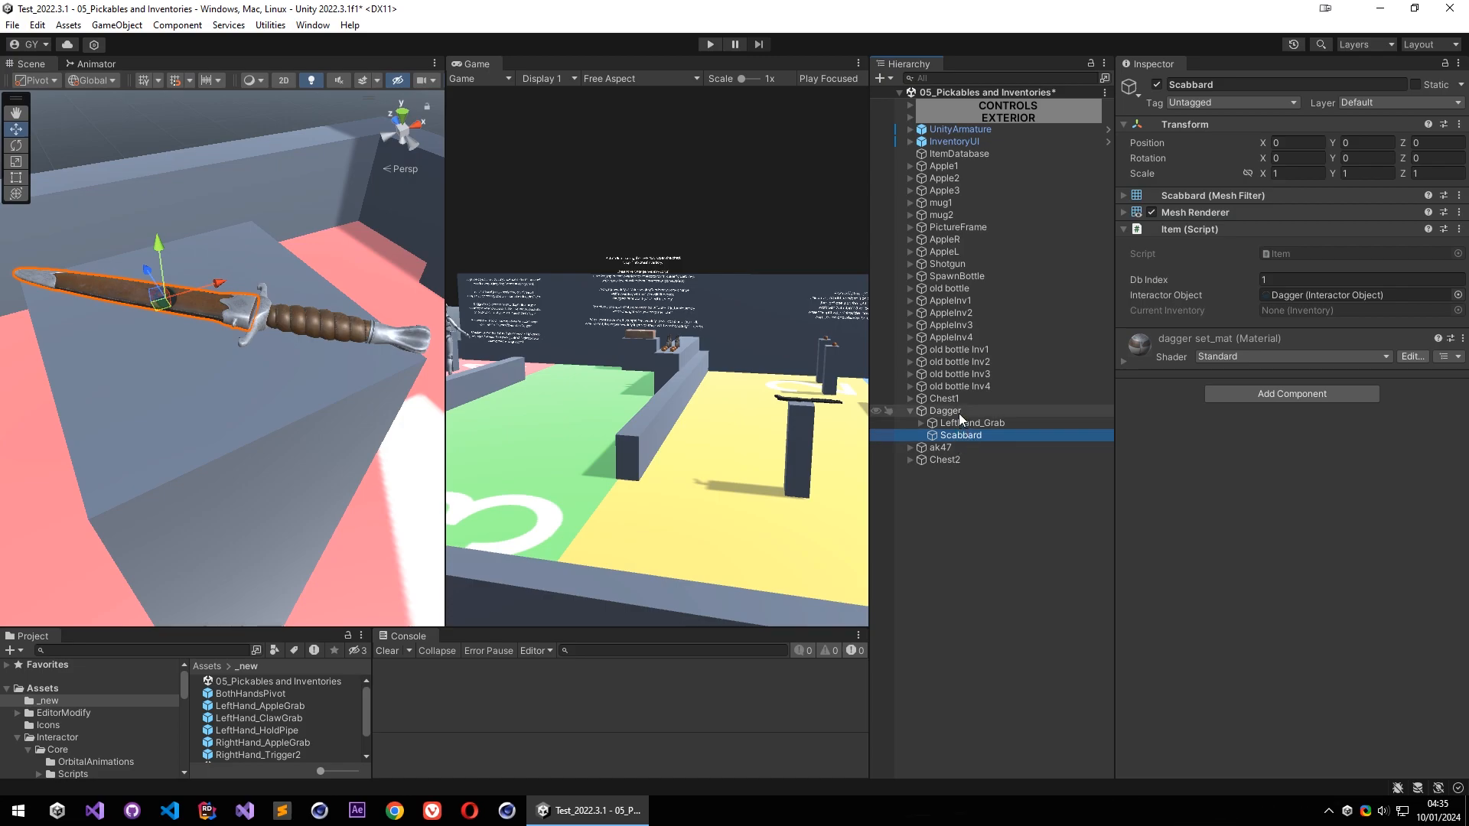
left_click(958, 414)
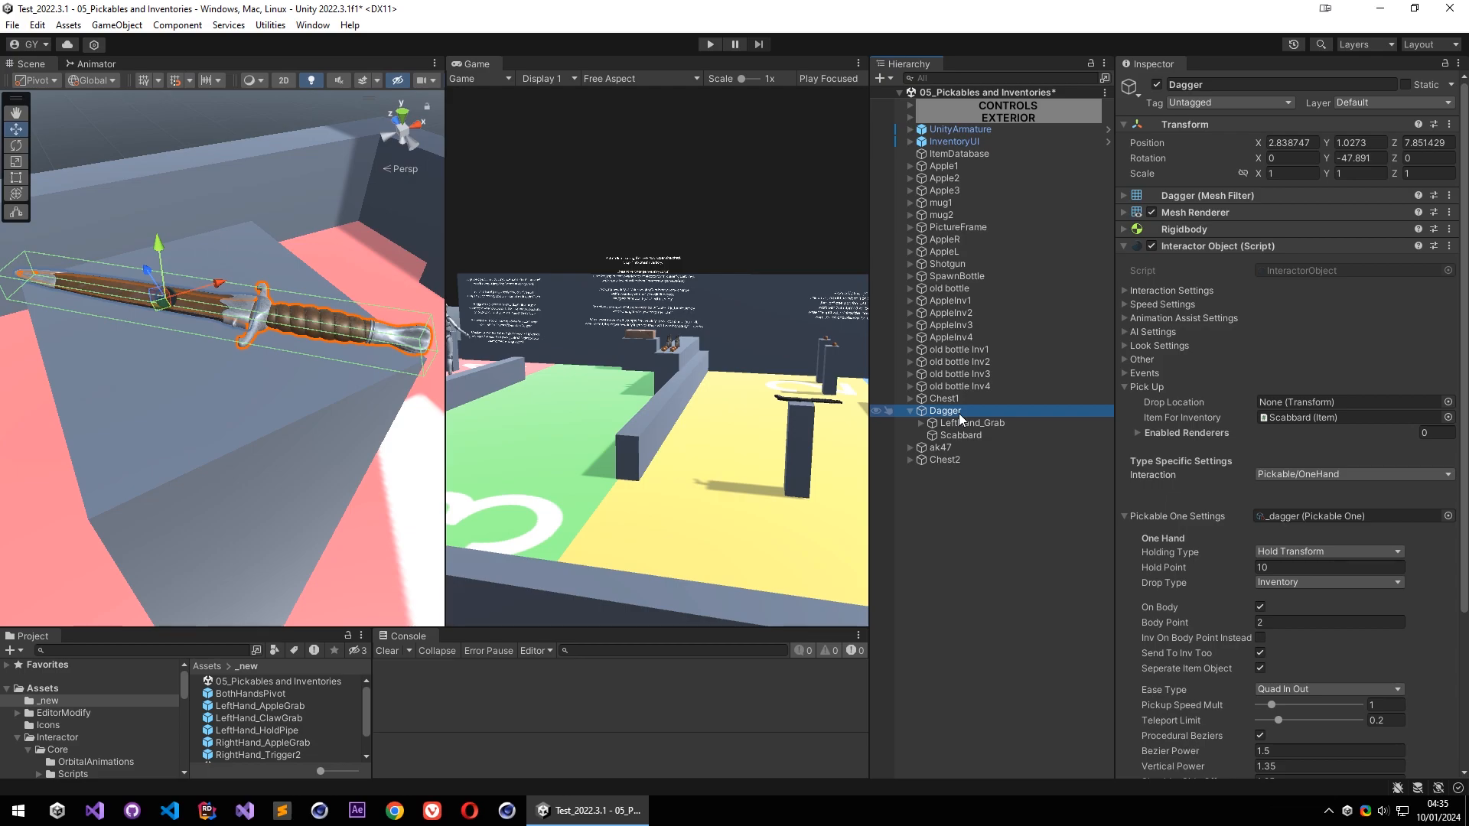
left_click(966, 437)
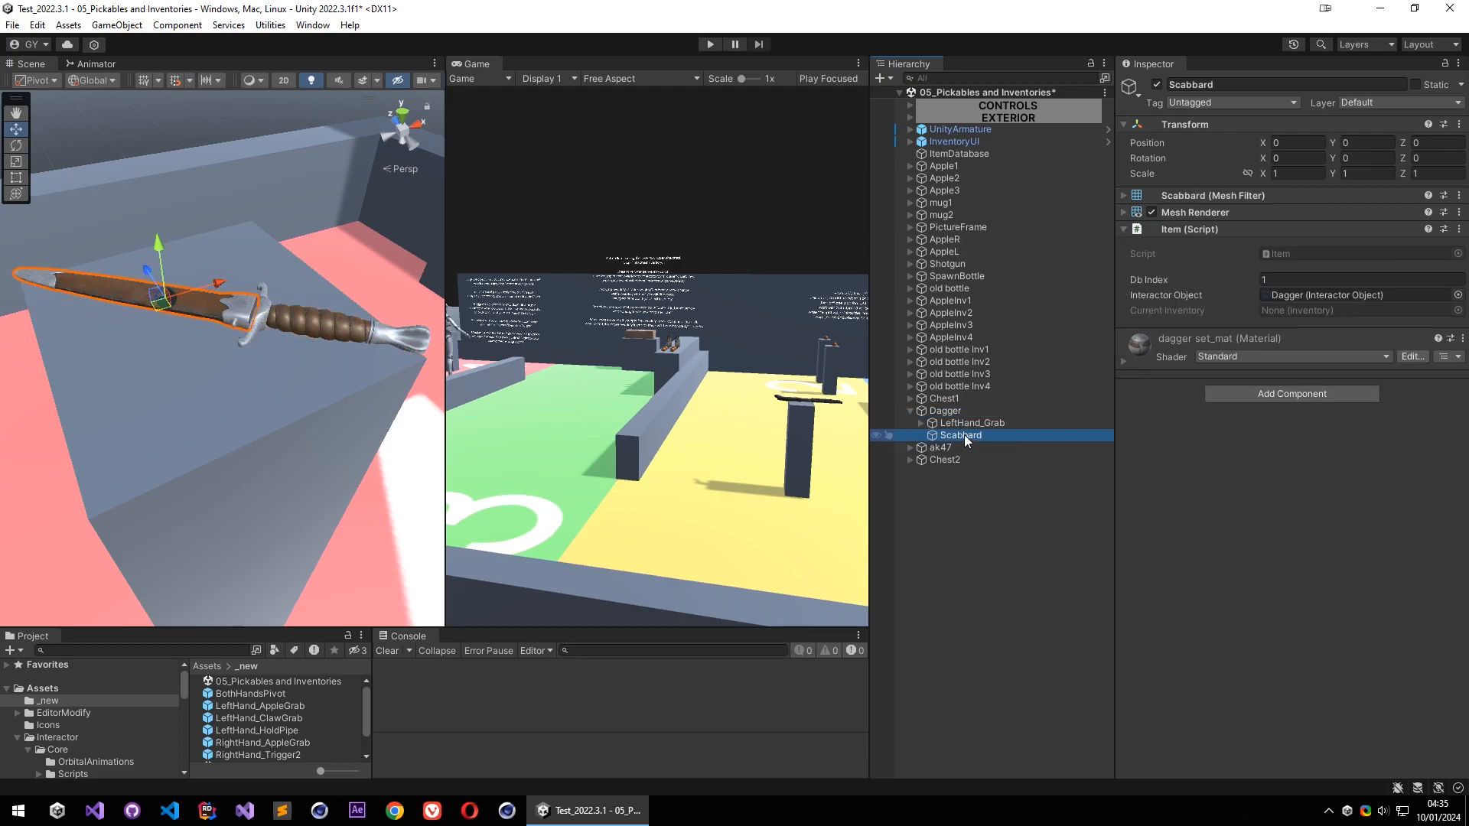
left_click(949, 411)
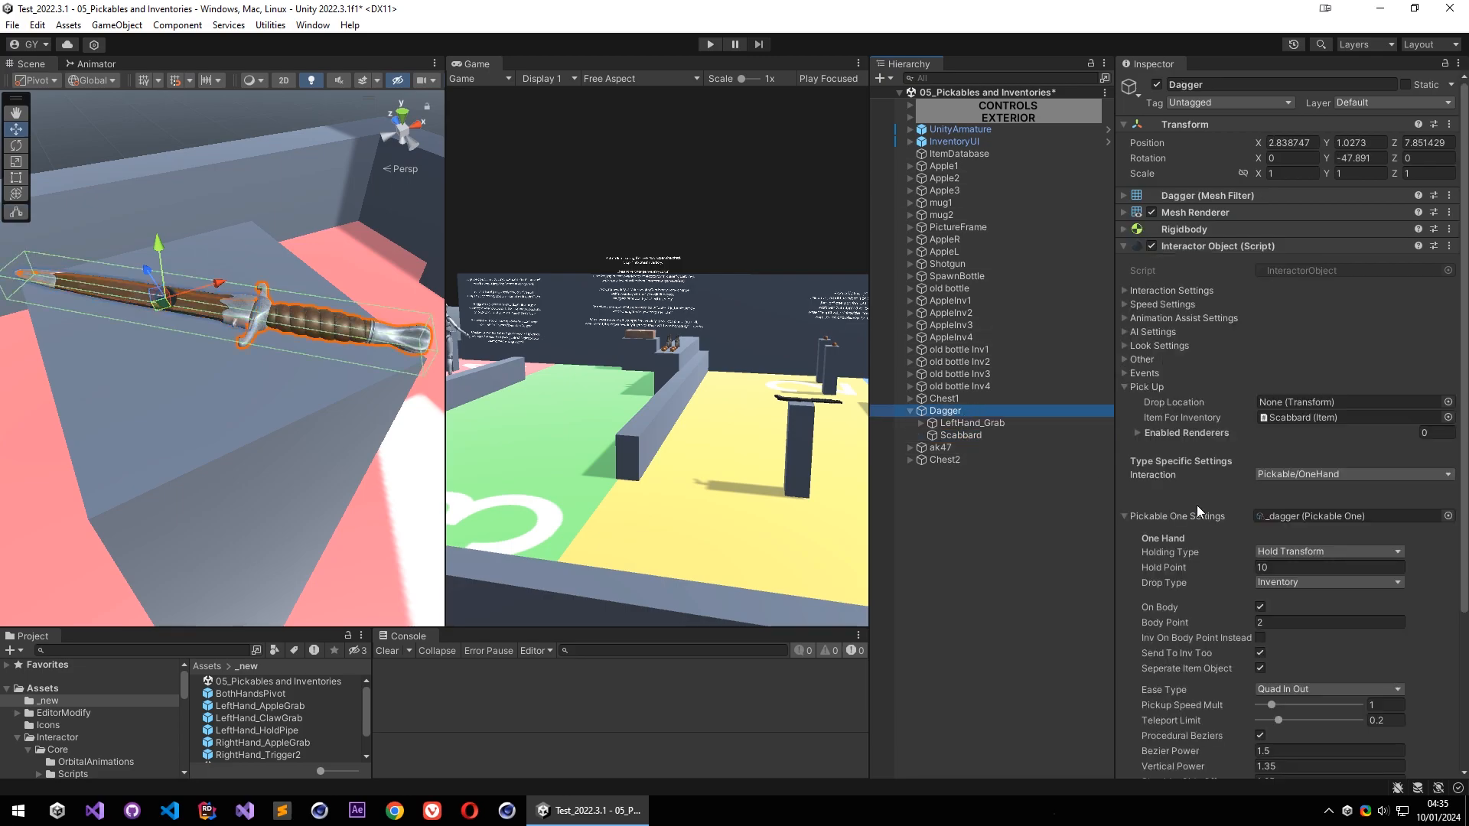
scroll(1197, 520, "down", 5)
left_click(1193, 465)
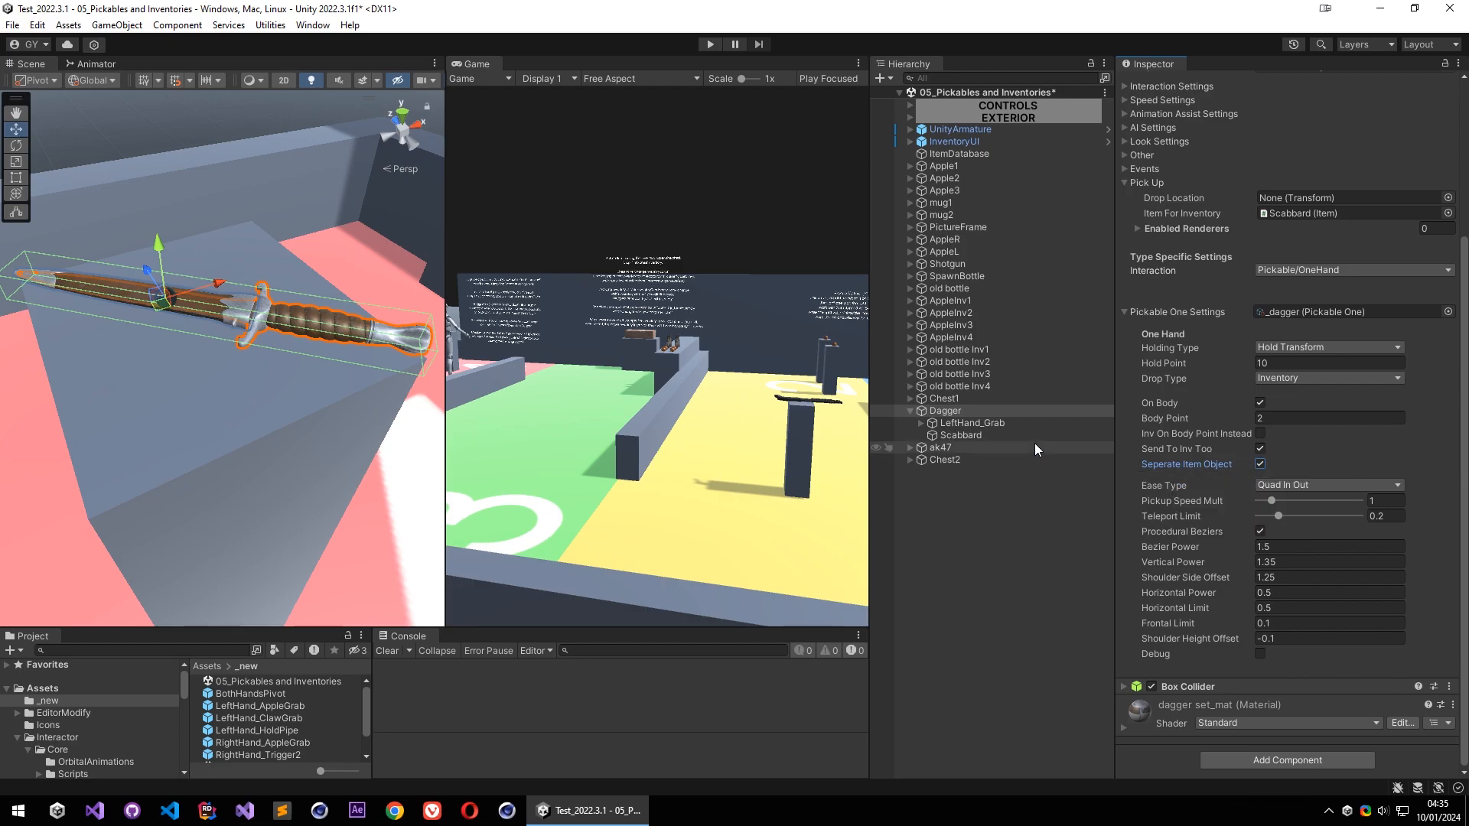
left_click(970, 436)
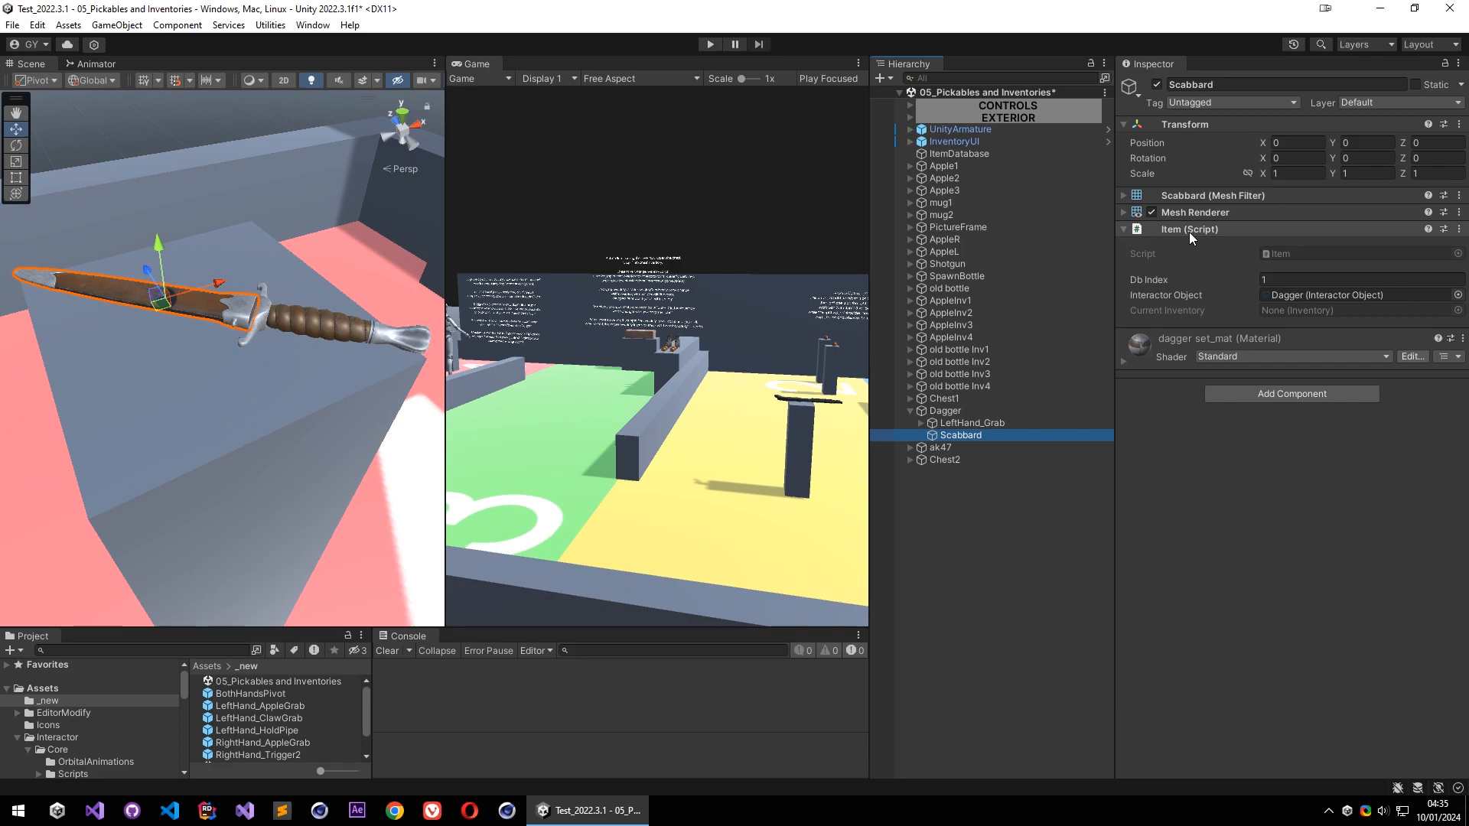
left_click(973, 411)
scroll(1205, 441, "down", 3)
left_click(998, 437)
Enter play mode, walk the character to the pedestal, and pick up the Dagger with its Scabbard
left_click(709, 44)
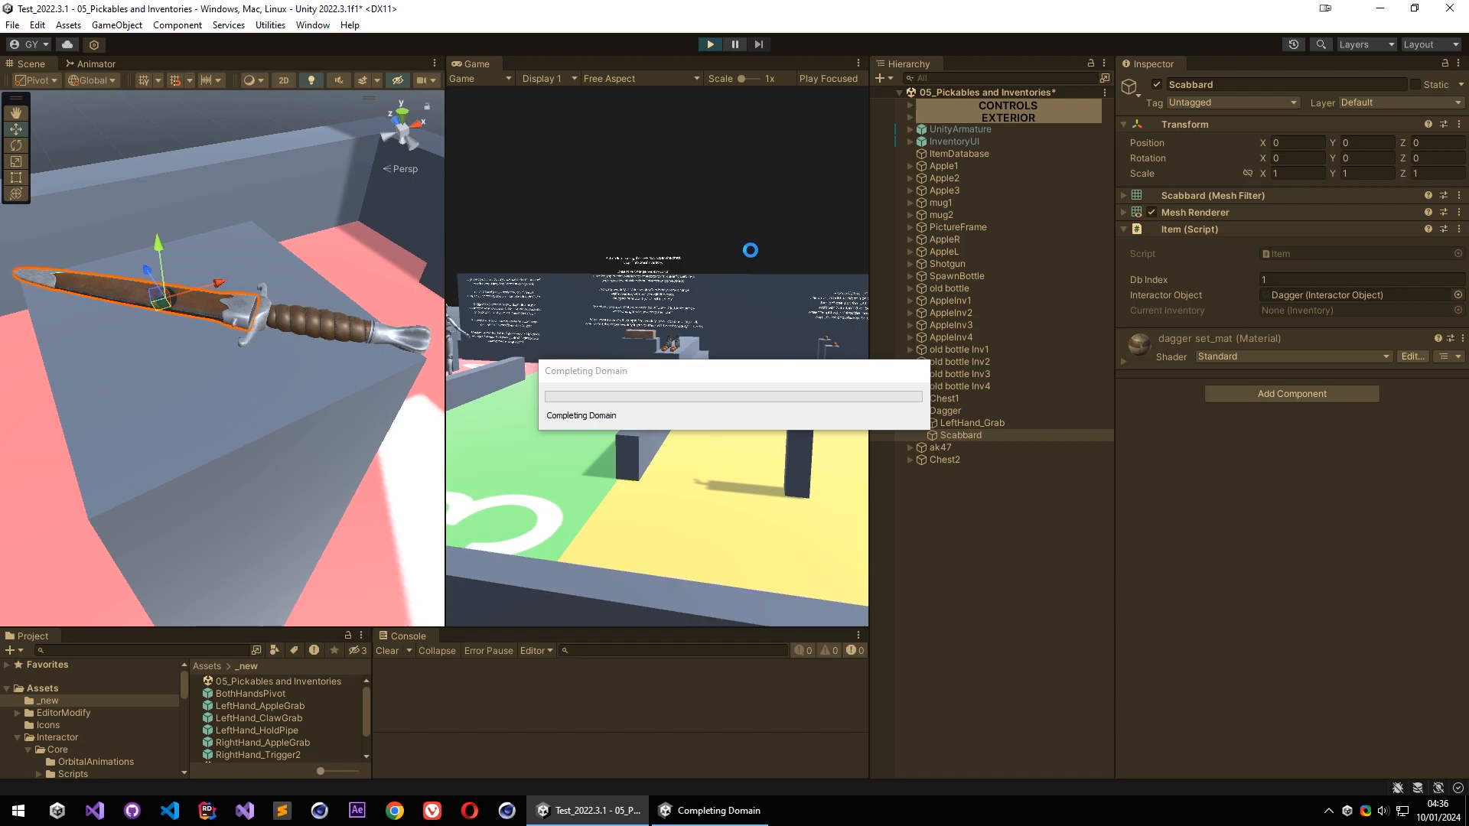
key("w")
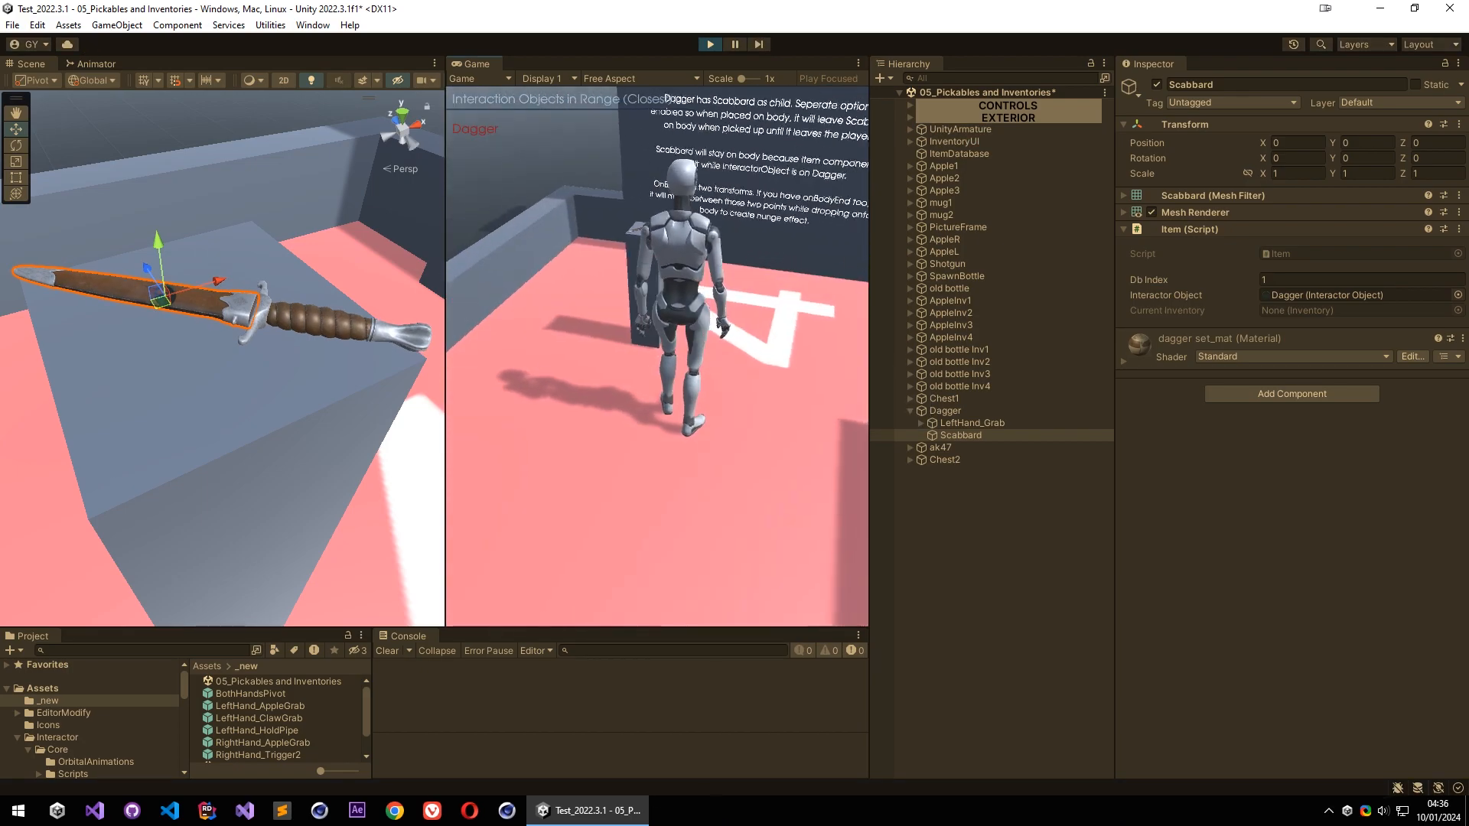
key("f")
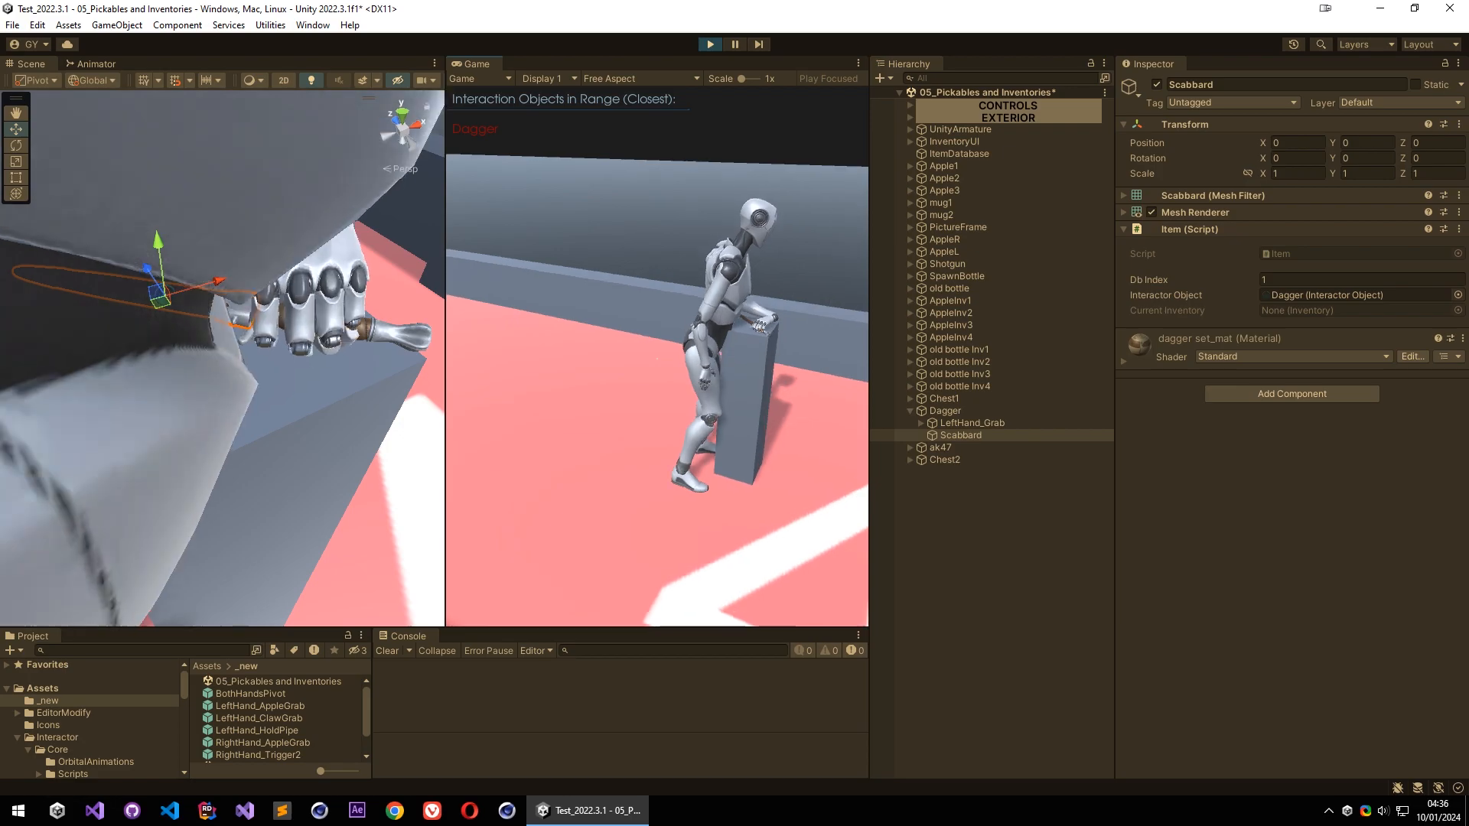
key("w")
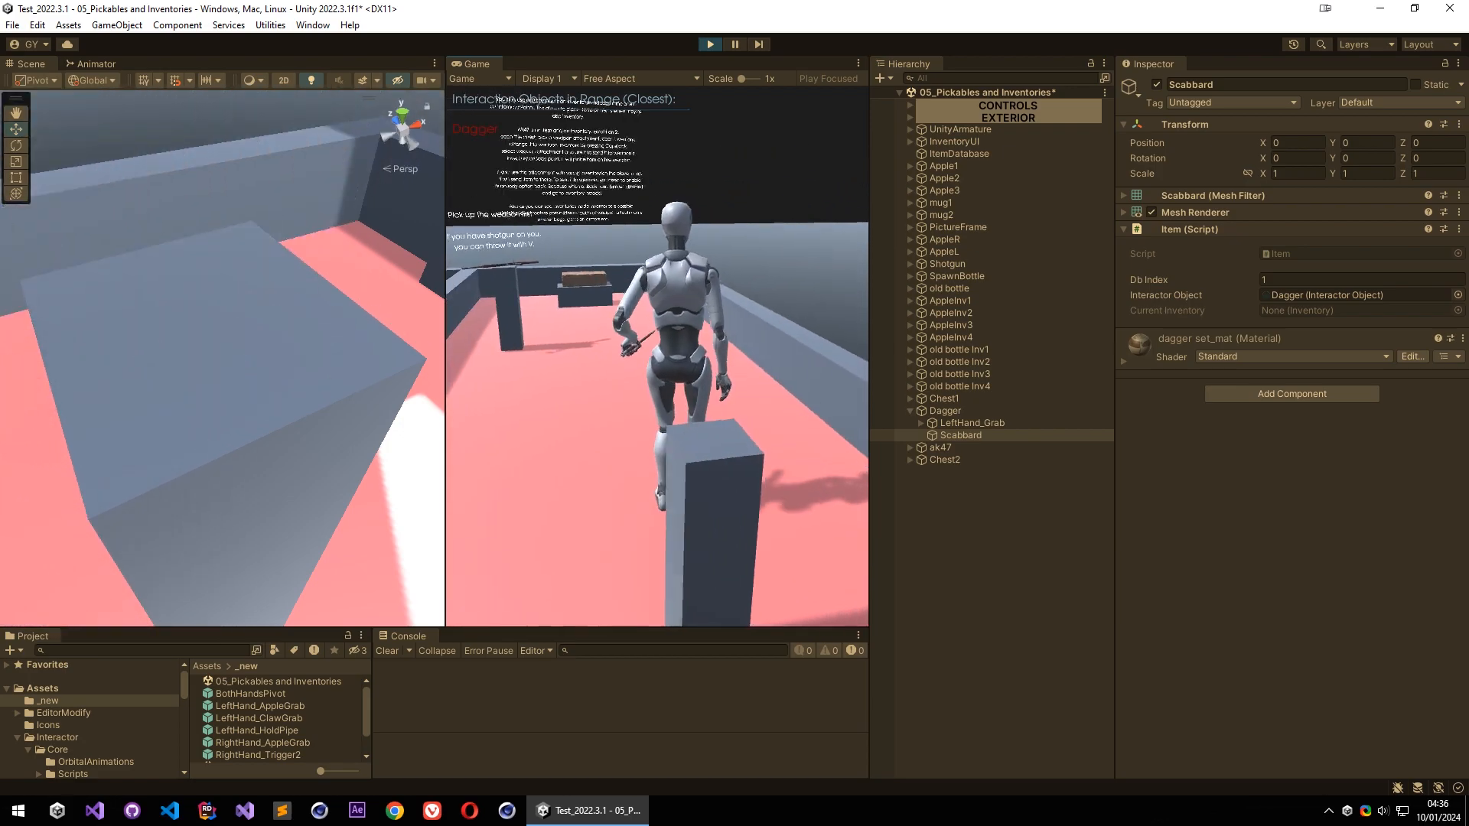
Place the dagger on the body, draw it out of the scabbard again, and walk around holding it
key("e")
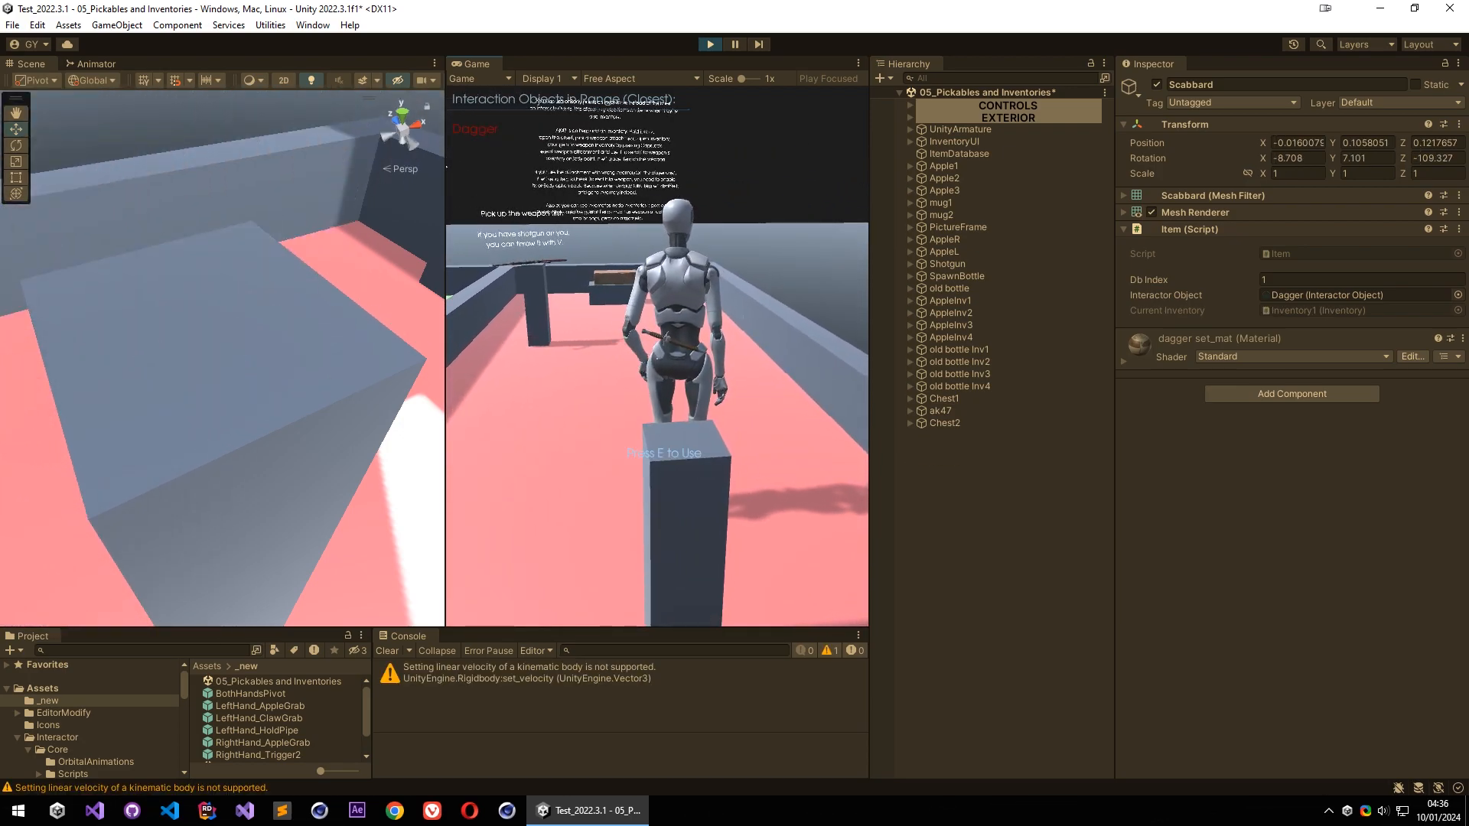
key("e")
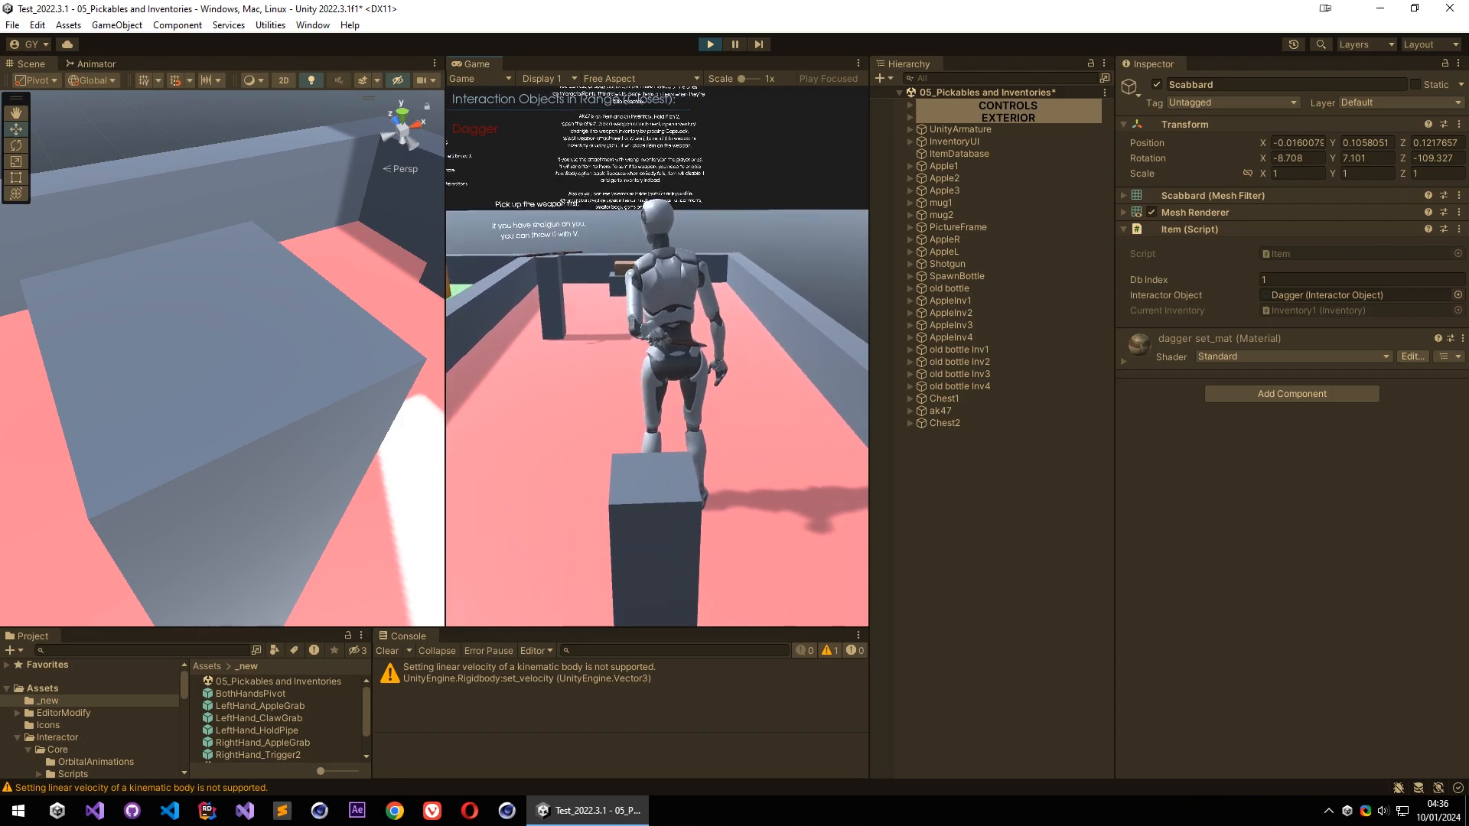
key("w")
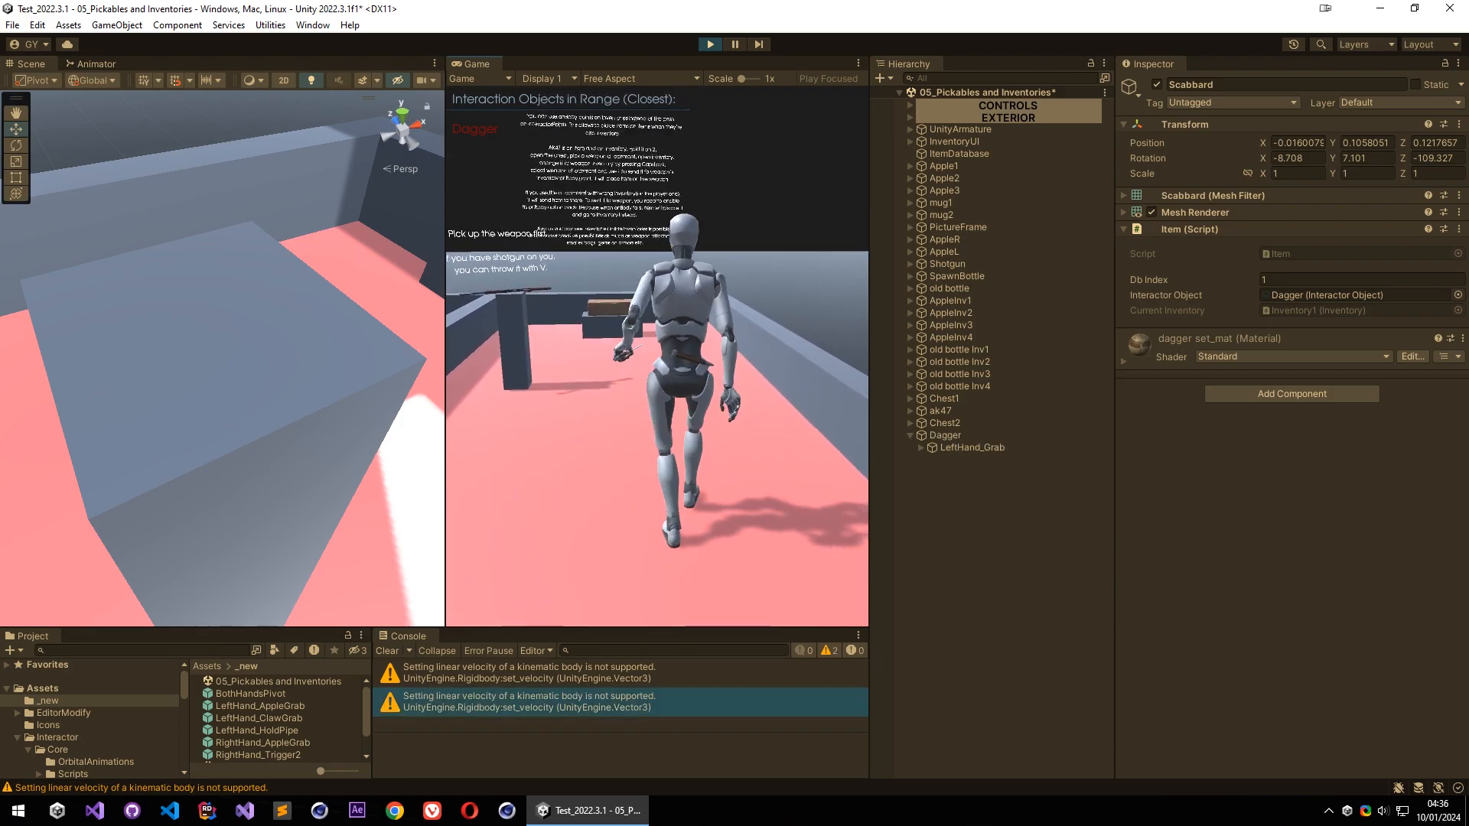
key("w")
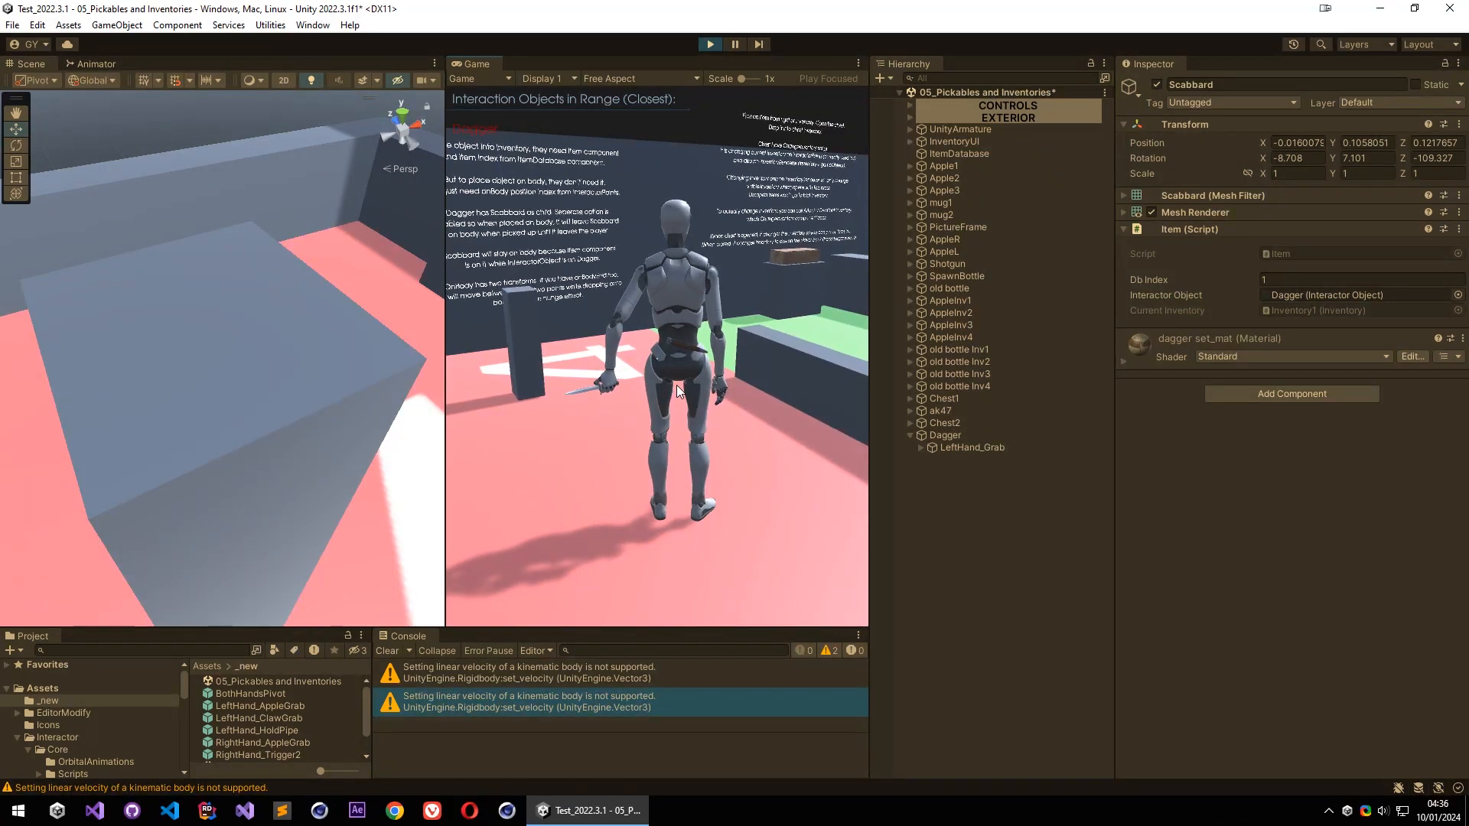
Put the dagger and scabbard away into the inventory, walk the character around to check its body, and stop play mode
key("f")
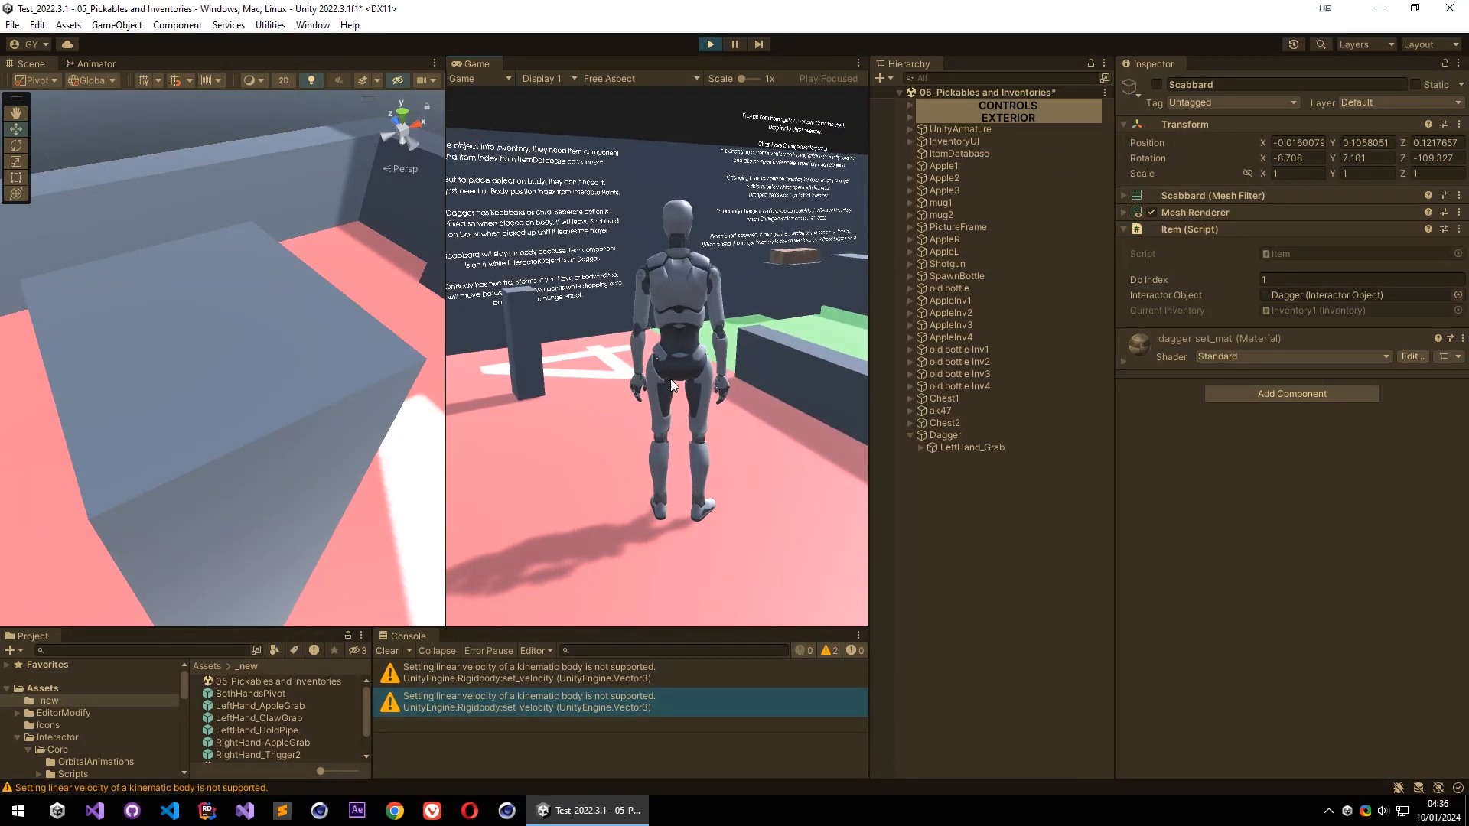
key("w")
key("a")
key("s")
key("d")
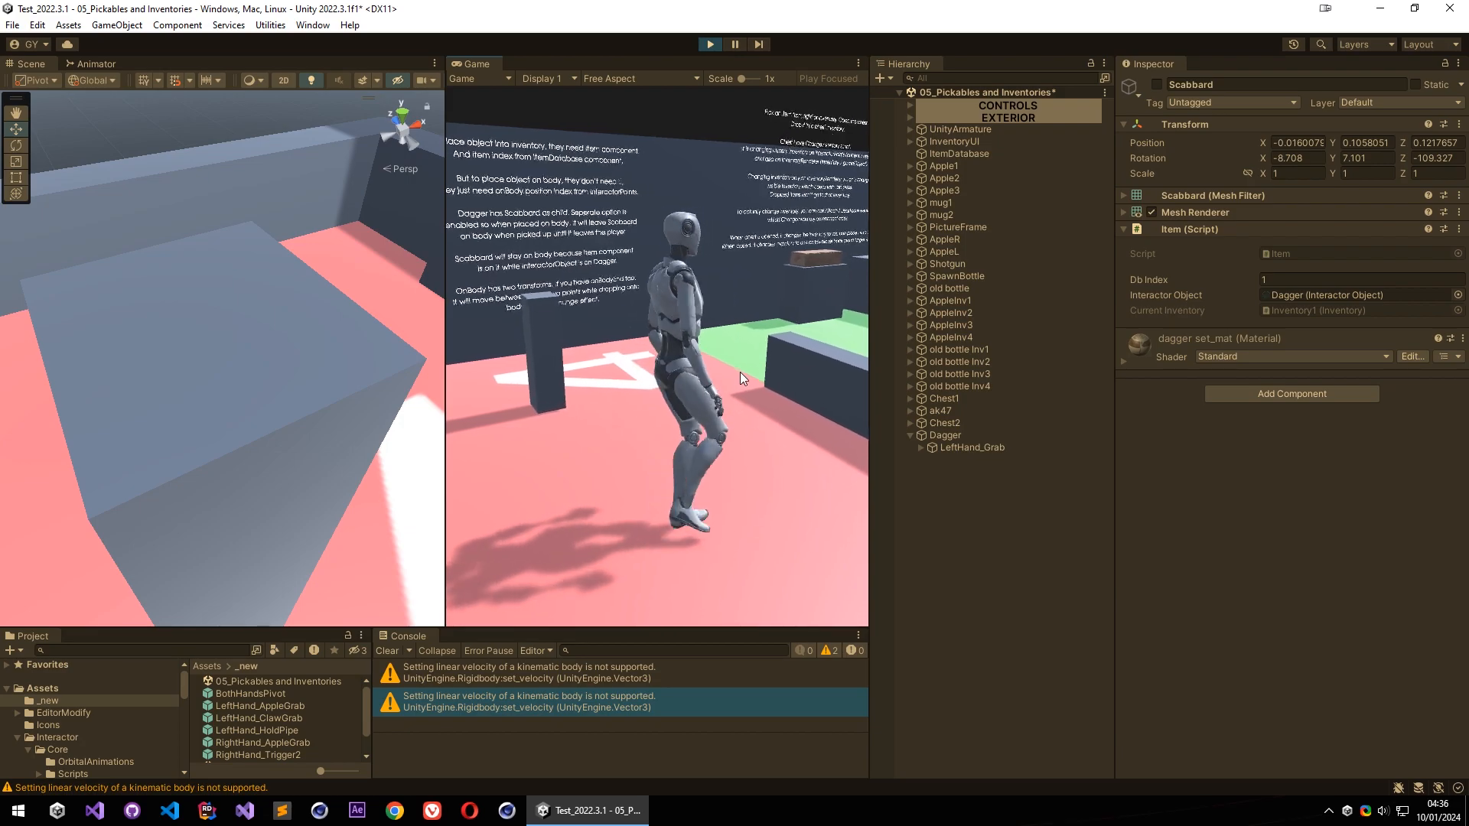
key("w")
key("s")
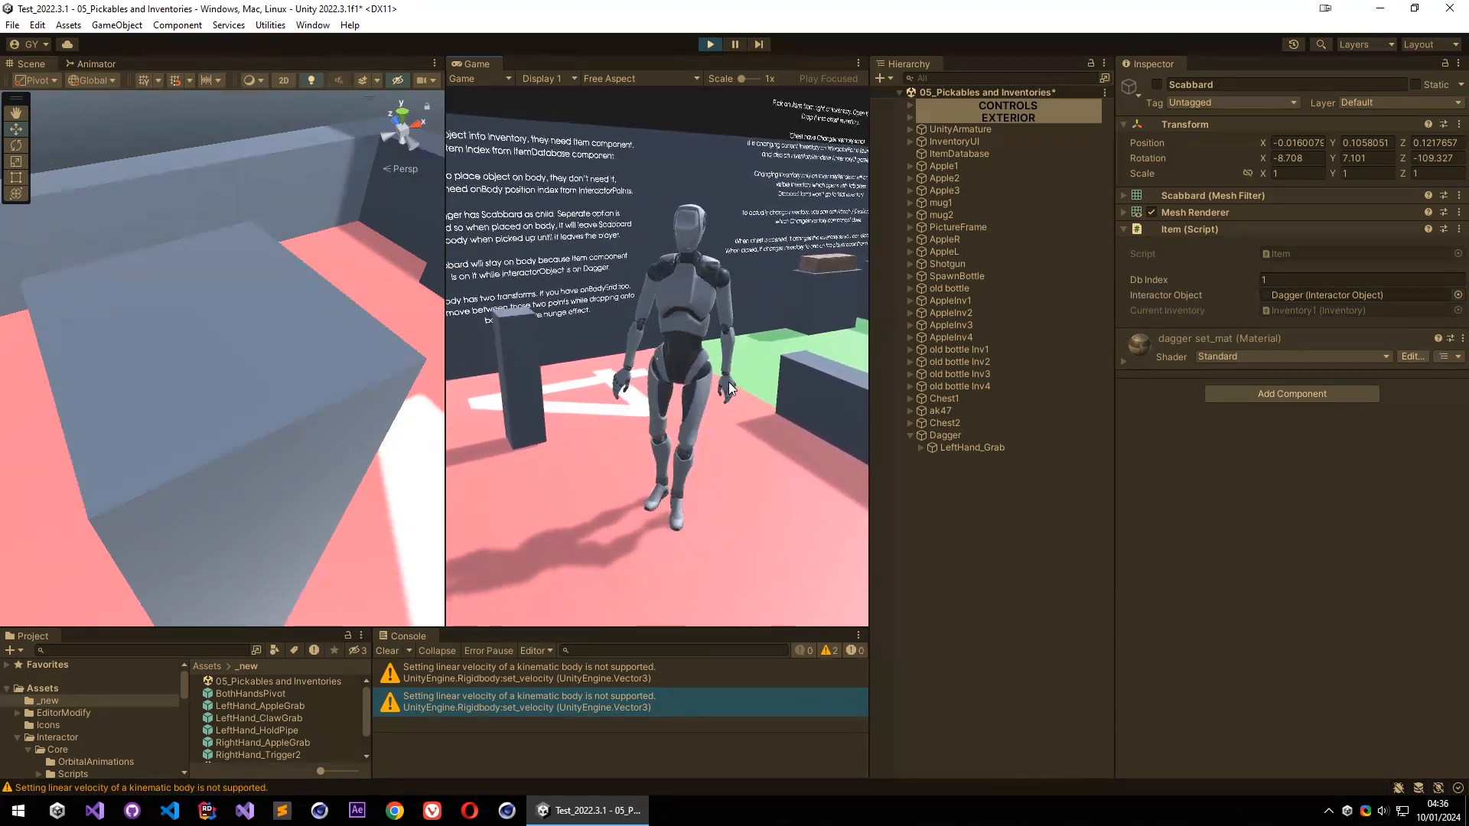
key("w")
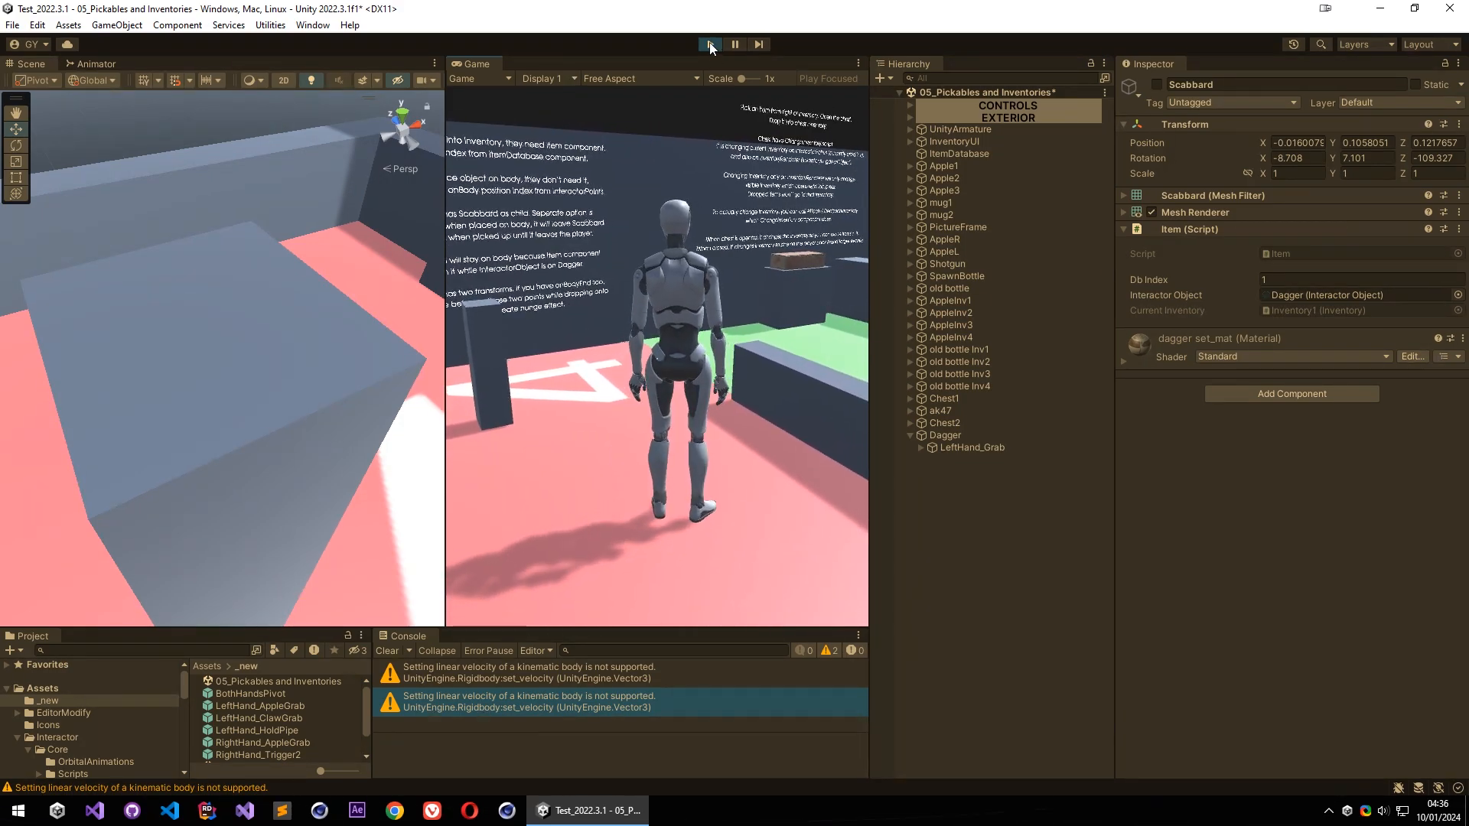
left_click(710, 43)
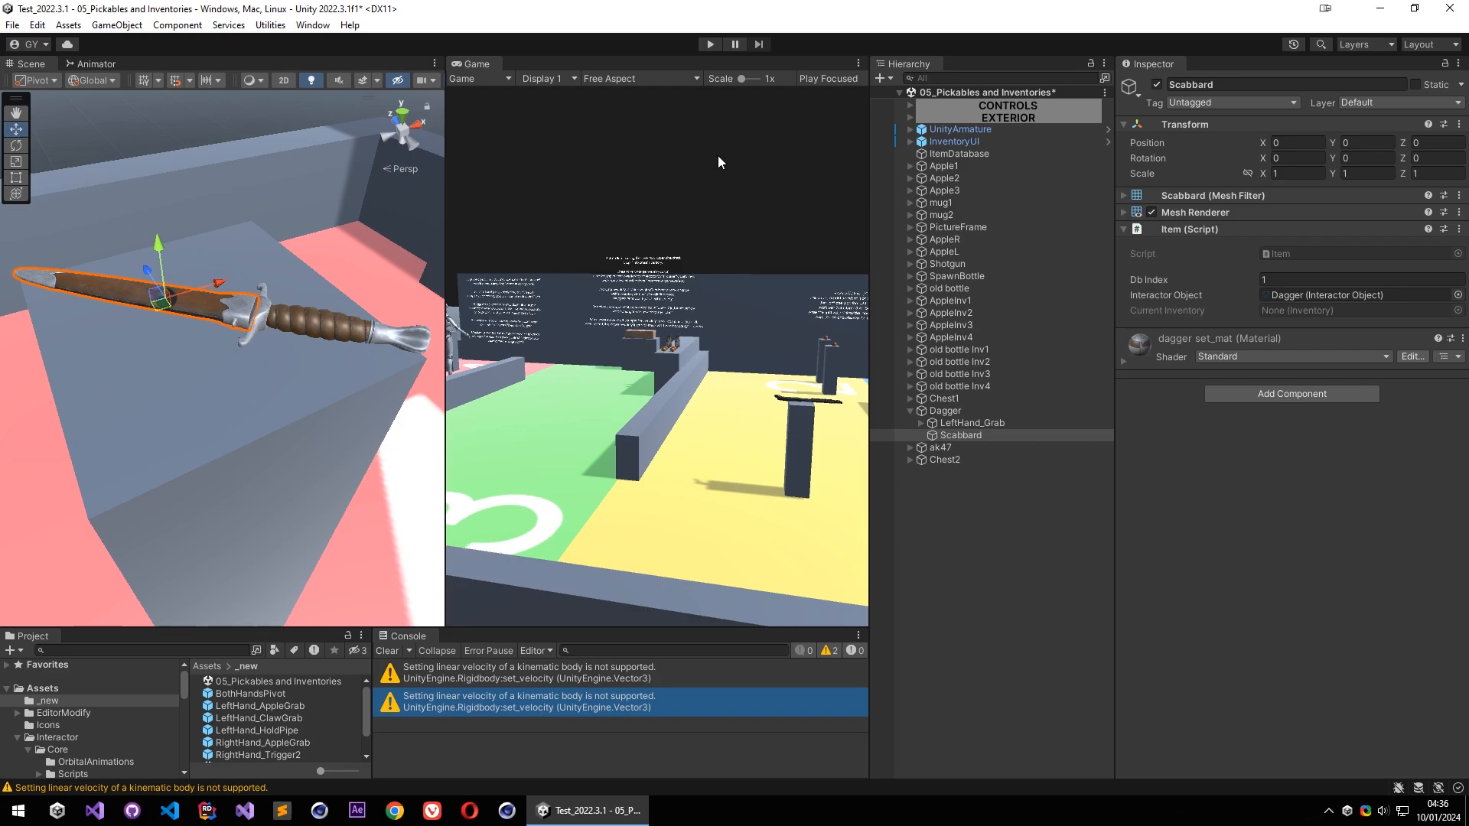
Open the Inventory folder under Interactor/Core/Scripts and enlarge the project area to show all its scripts
left_click(69, 749)
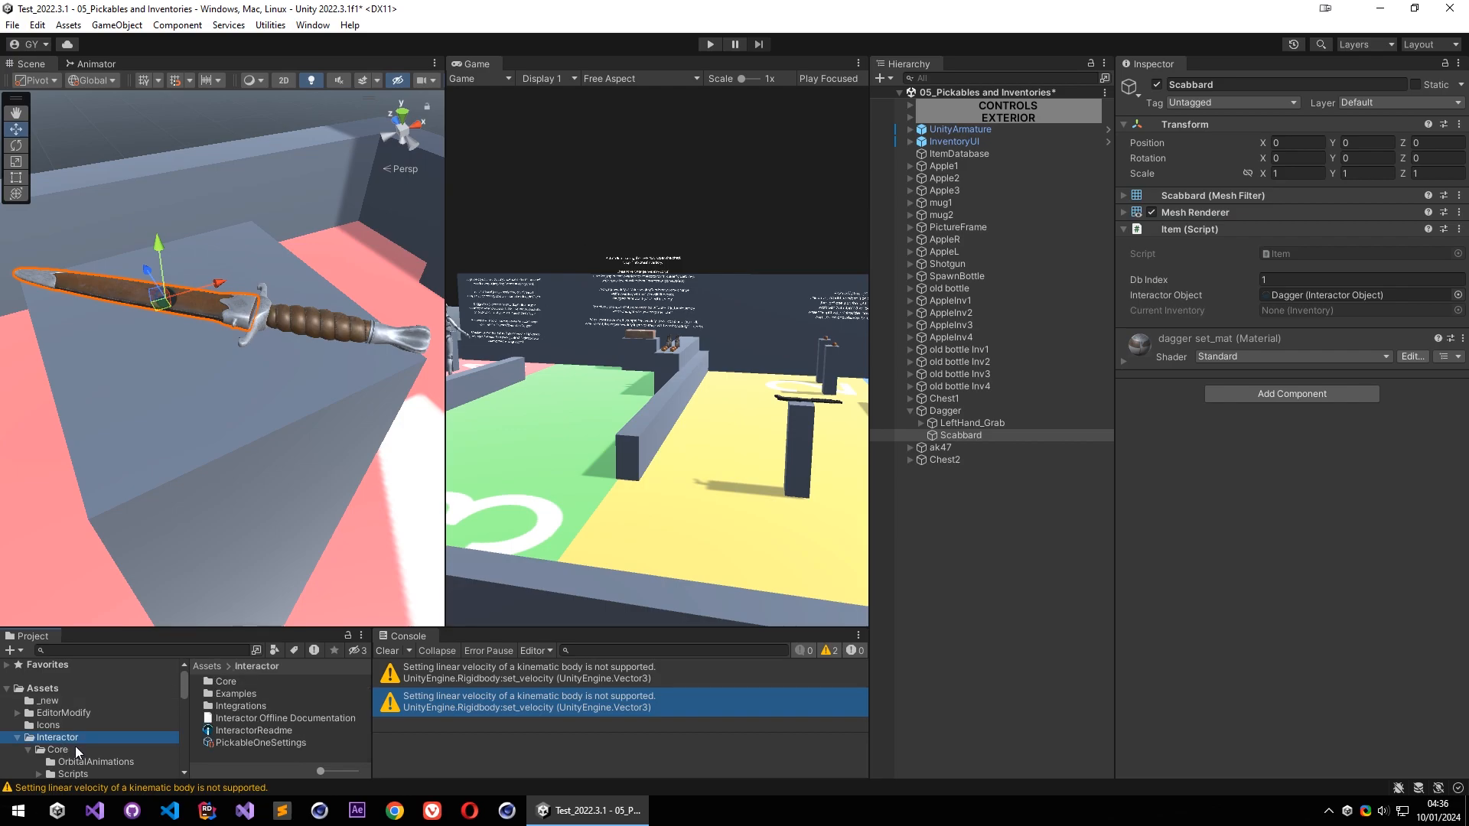
scroll(96, 731, "down", 3)
left_click(95, 683)
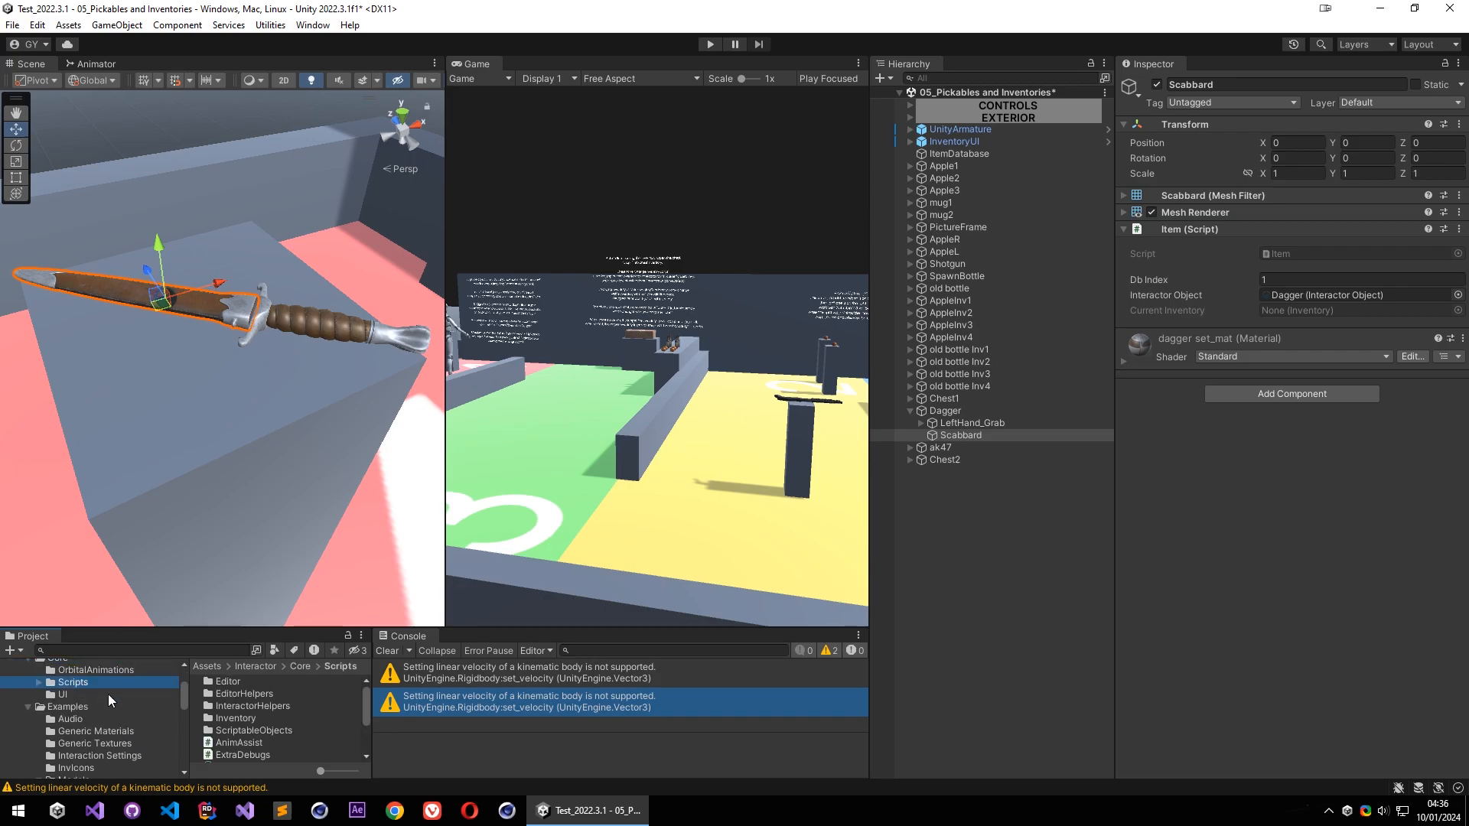
double_click(257, 718)
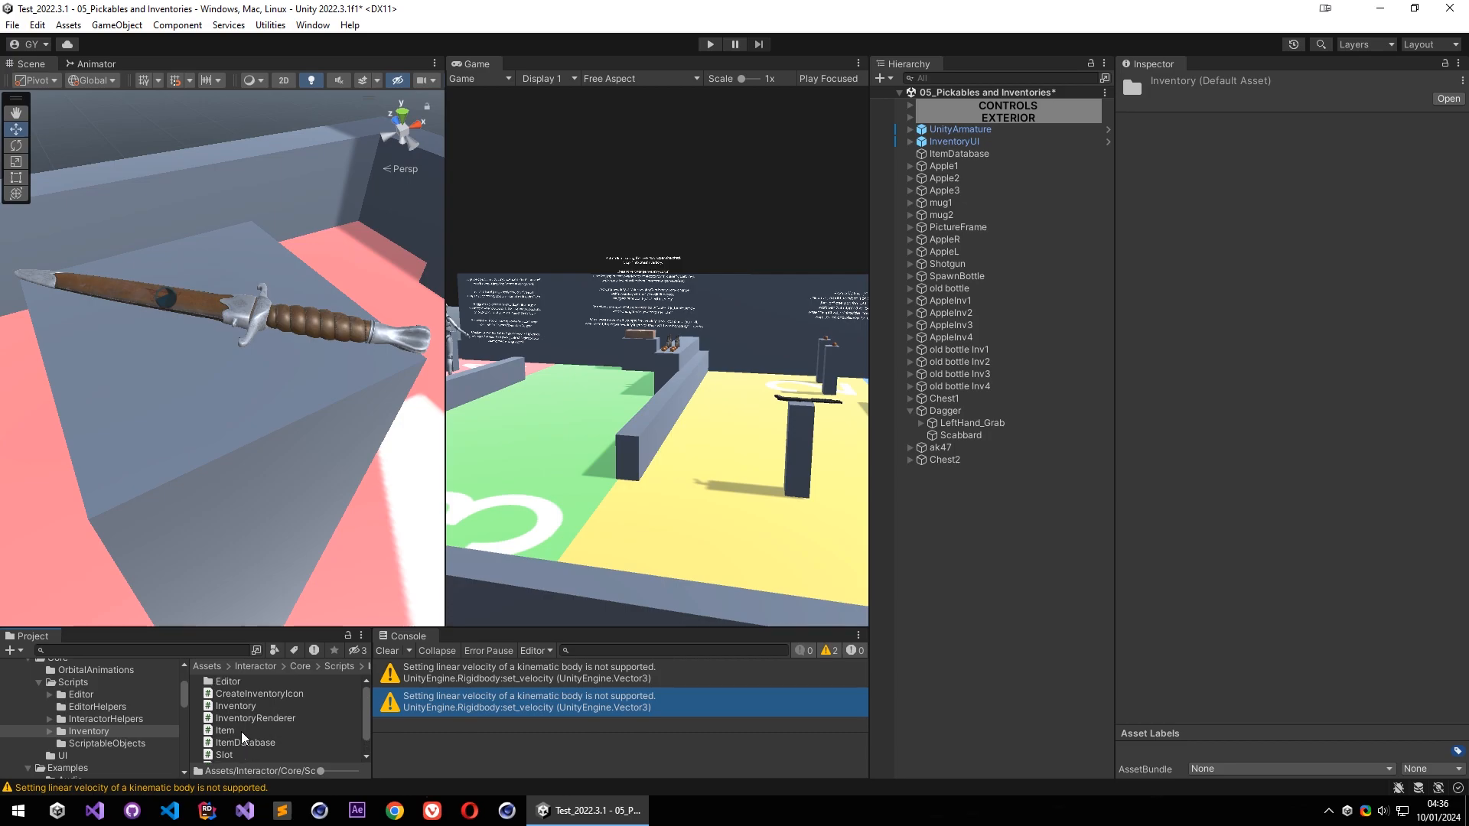
left_click_drag(407, 628, 382, 525)
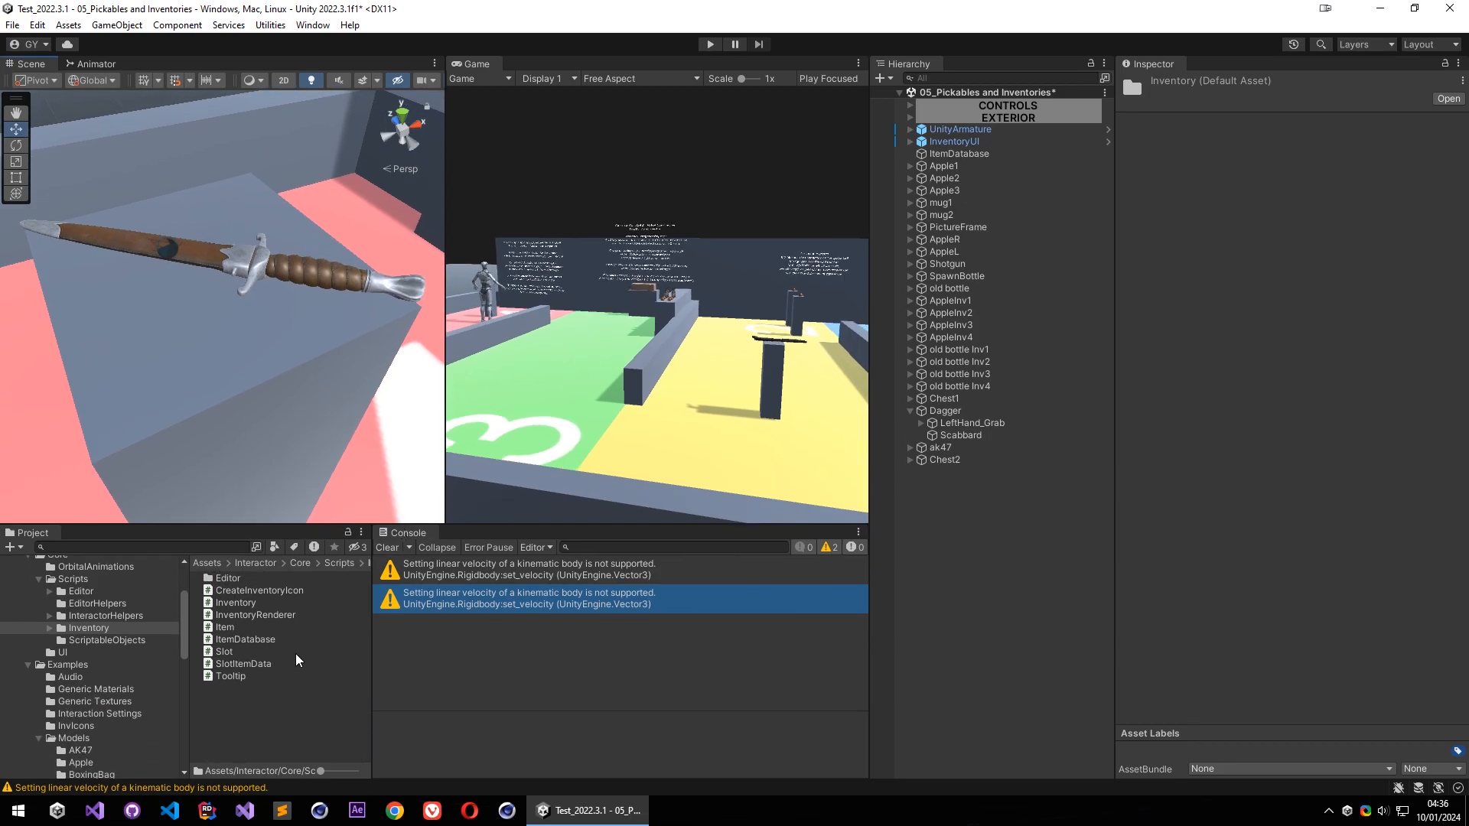